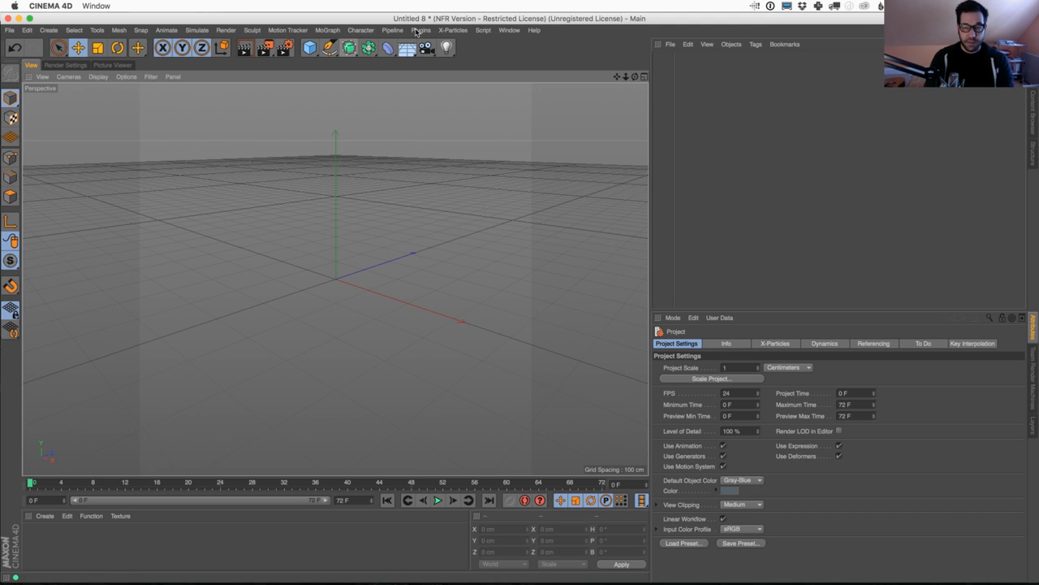
# Create an X-Particles xpSystem and add an Emitter to it from its generator objects
pyautogui.click(452, 30)
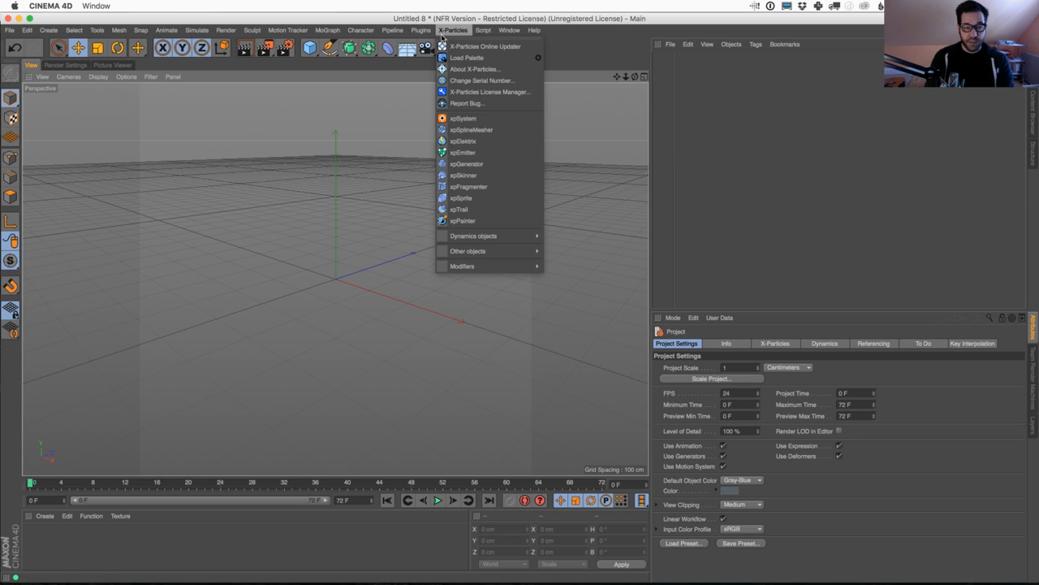
pyautogui.click(478, 121)
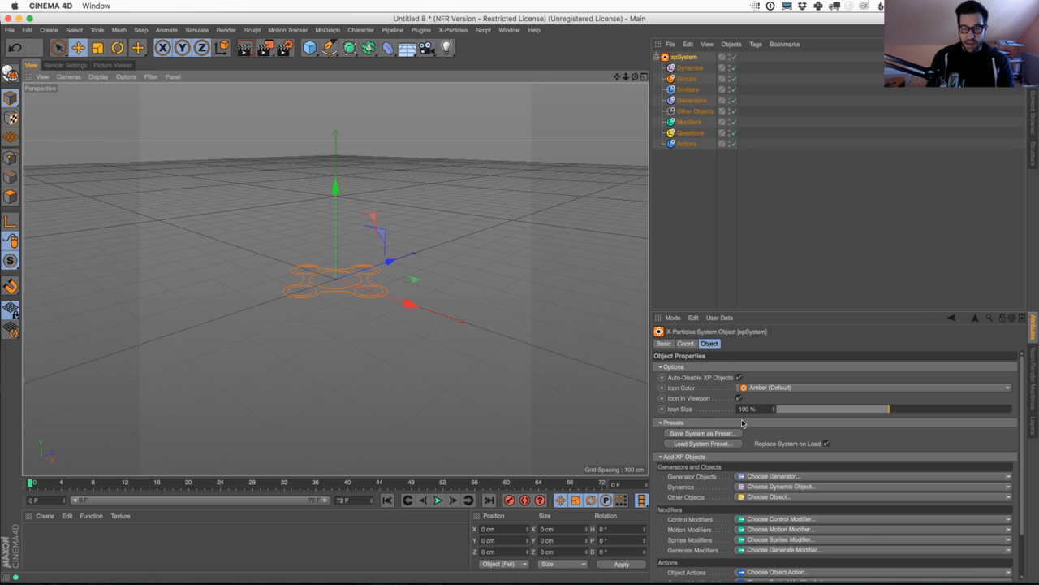
pyautogui.click(765, 478)
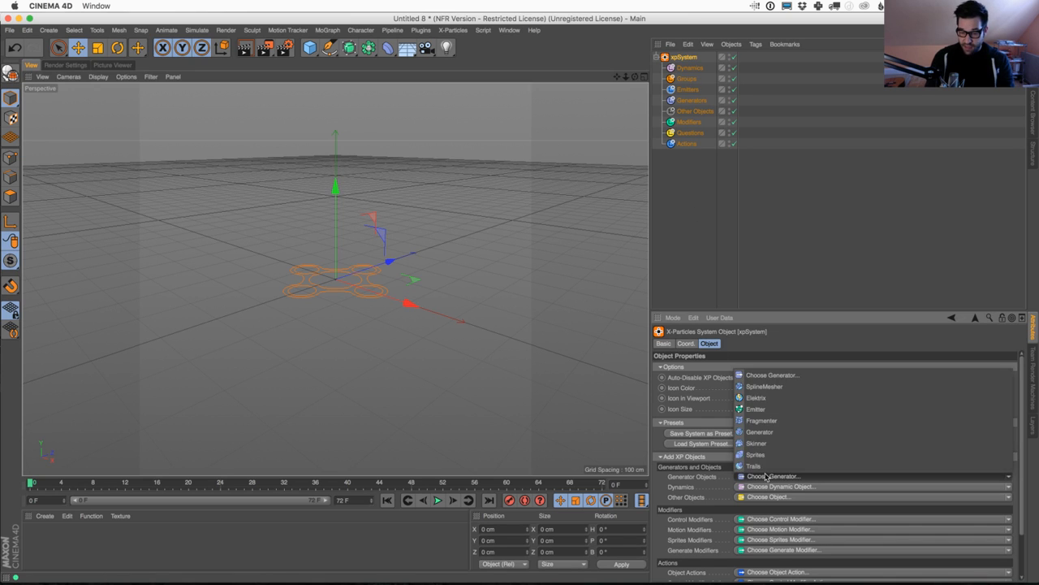
pyautogui.click(764, 409)
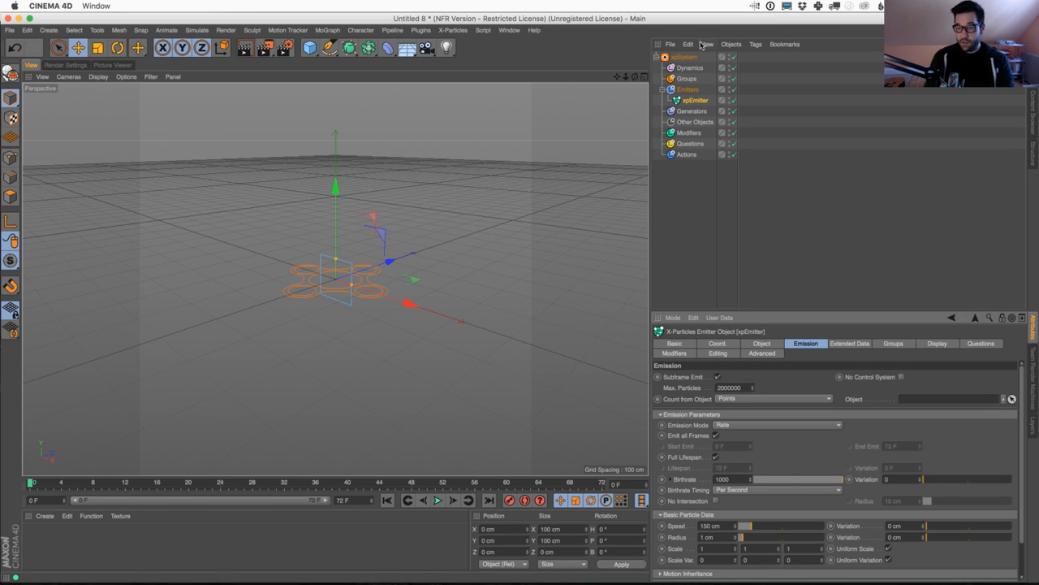
# Rotate the emitter to a 90° pitch and widen it to about 261 cm in X
pyautogui.click(117, 48)
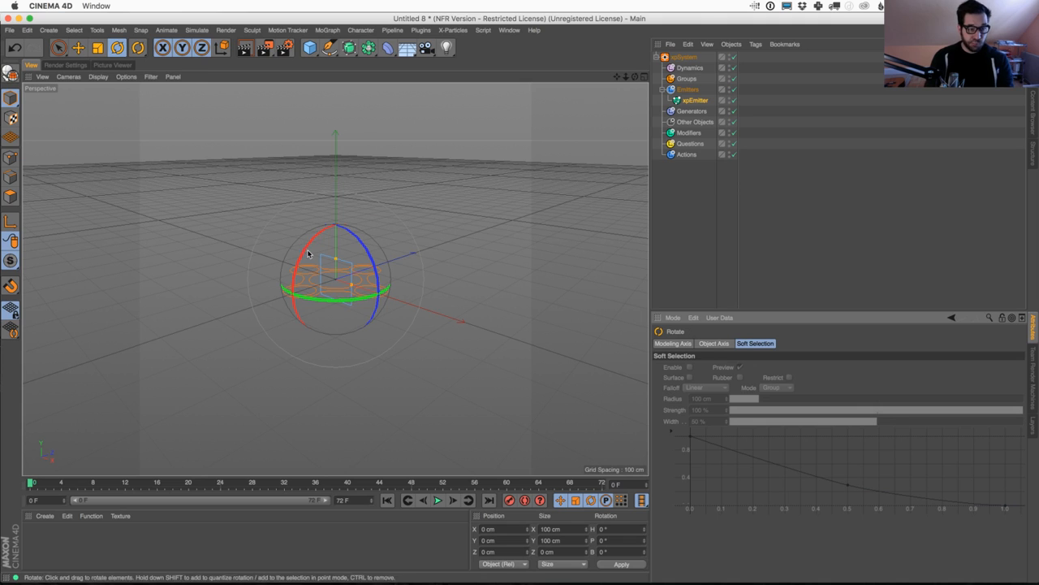
pyautogui.moveTo(310, 252); pyautogui.dragTo(287, 352)
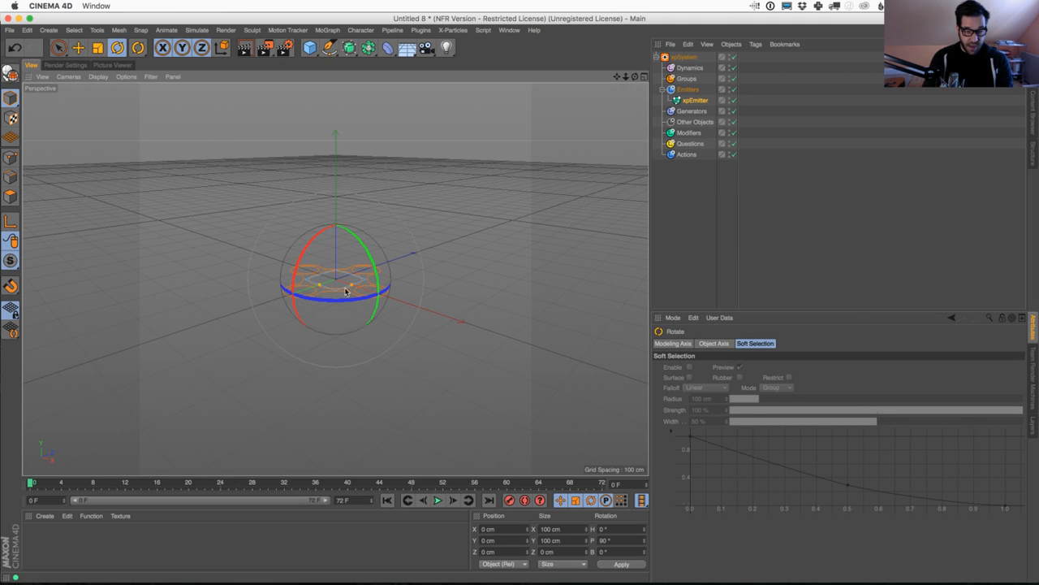
pyautogui.keyDown('alt'); pyautogui.moveTo(346, 290); pyautogui.dragTo(458, 241); pyautogui.keyUp('alt')
# Play the simulation to watch the particles rise from the emitter
pyautogui.click(436, 500)
pyautogui.keyDown('alt'); pyautogui.moveTo(380, 292); pyautogui.dragTo(406, 265, button='right'); pyautogui.keyUp('alt')
pyautogui.keyDown('alt'); pyautogui.moveTo(335, 280); pyautogui.dragTo(384, 413, button='middle'); pyautogui.keyUp('alt')
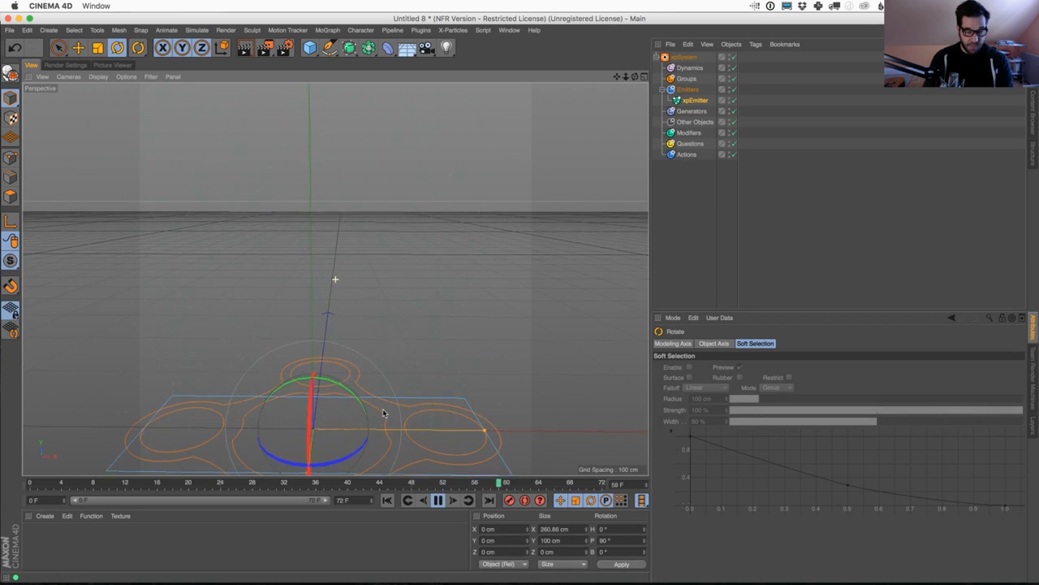
pyautogui.moveTo(383, 413)
pyautogui.keyDown('alt'); pyautogui.mouseDown()
pyautogui.moveTo(370, 388)
pyautogui.moveTo(371, 398)
pyautogui.mouseUp(); pyautogui.keyUp('alt')
pyautogui.keyDown('alt'); pyautogui.moveTo(370, 399); pyautogui.dragTo(383, 399, button='middle'); pyautogui.keyUp('alt')
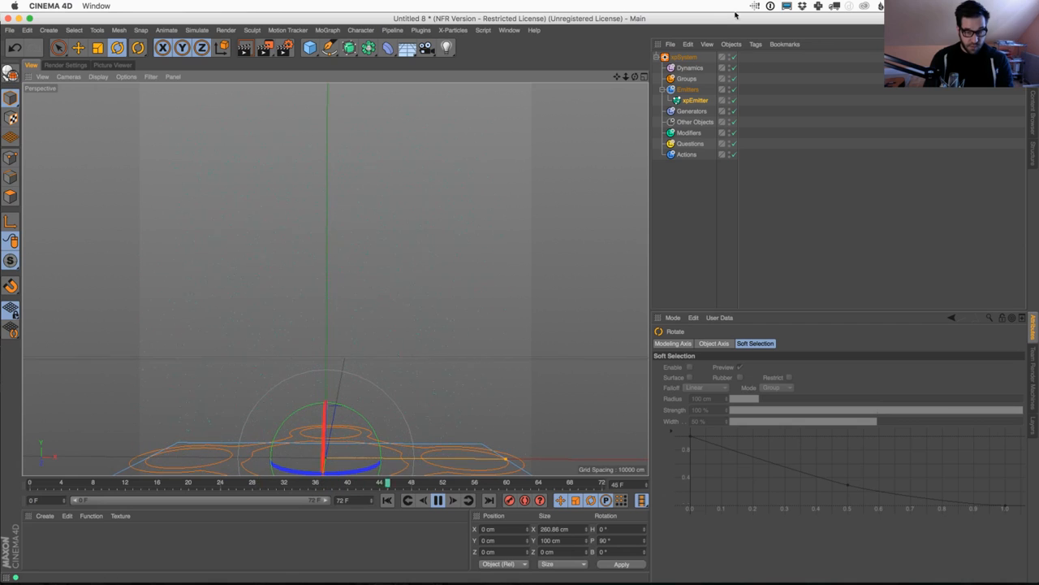
# Add a Trails generator to the xpSystem so the emitter's particles draw splines
pyautogui.click(688, 90)
pyautogui.click(684, 56)
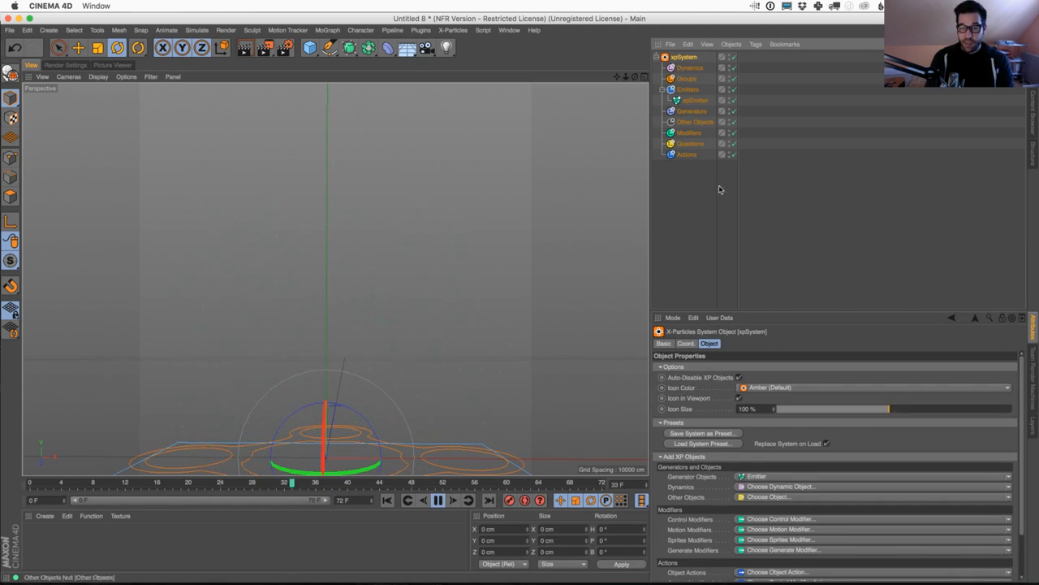
pyautogui.click(769, 479)
pyautogui.click(772, 467)
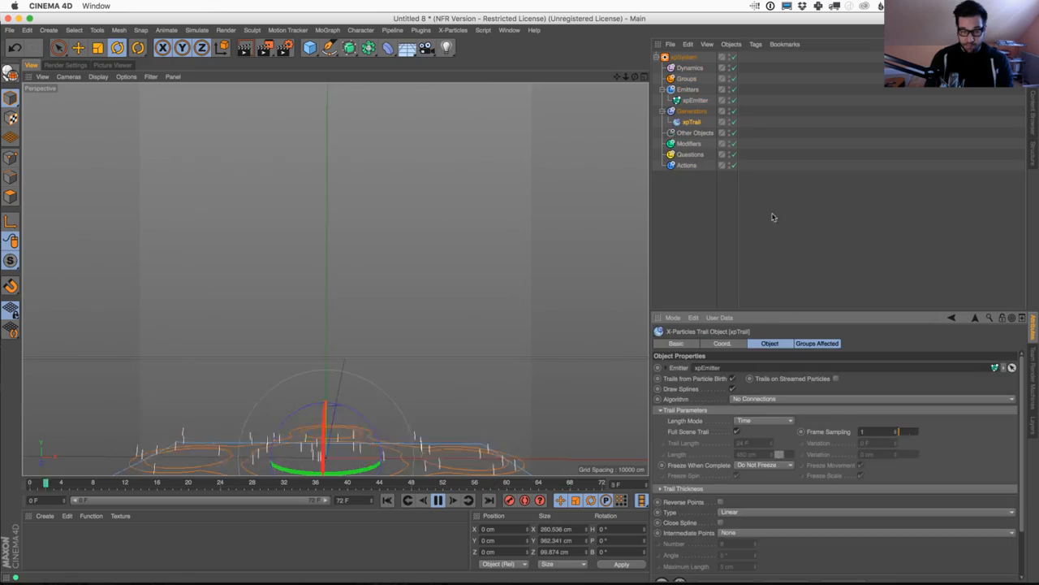
# Set the emitter's birthrate to 10
pyautogui.click(683, 56)
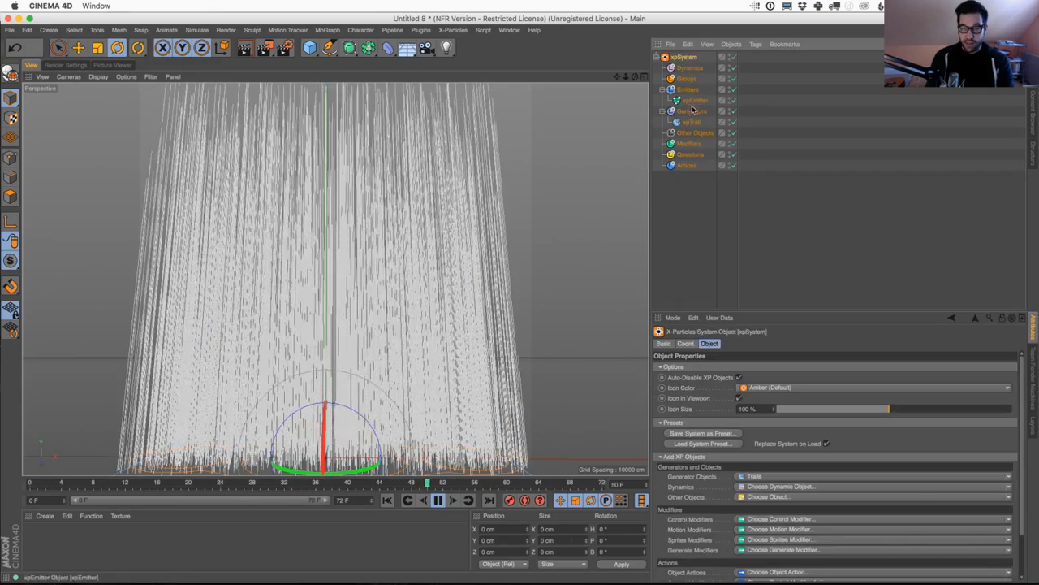
pyautogui.click(695, 100)
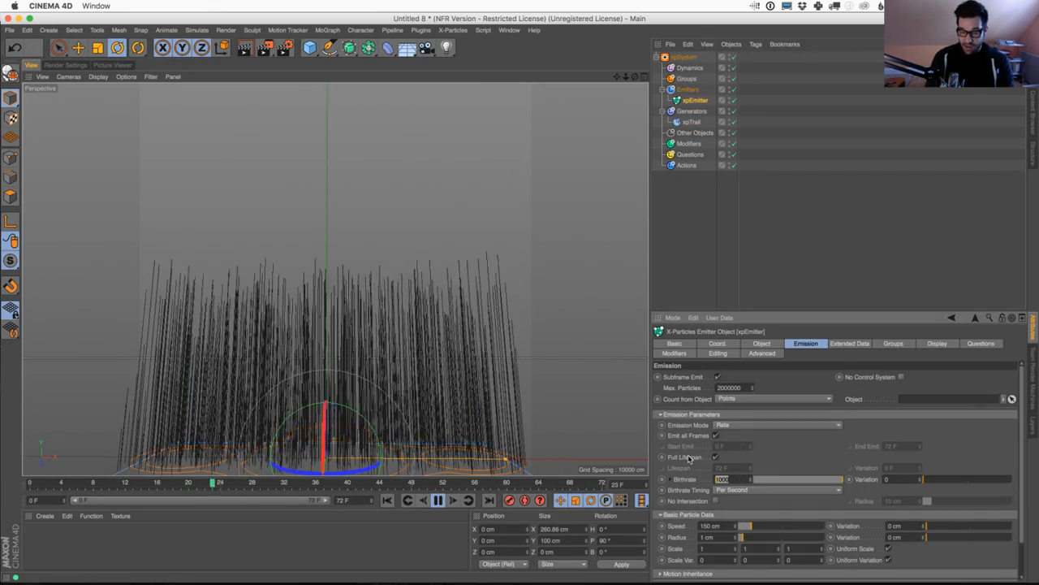
pyautogui.write('10')
pyautogui.press('Return')
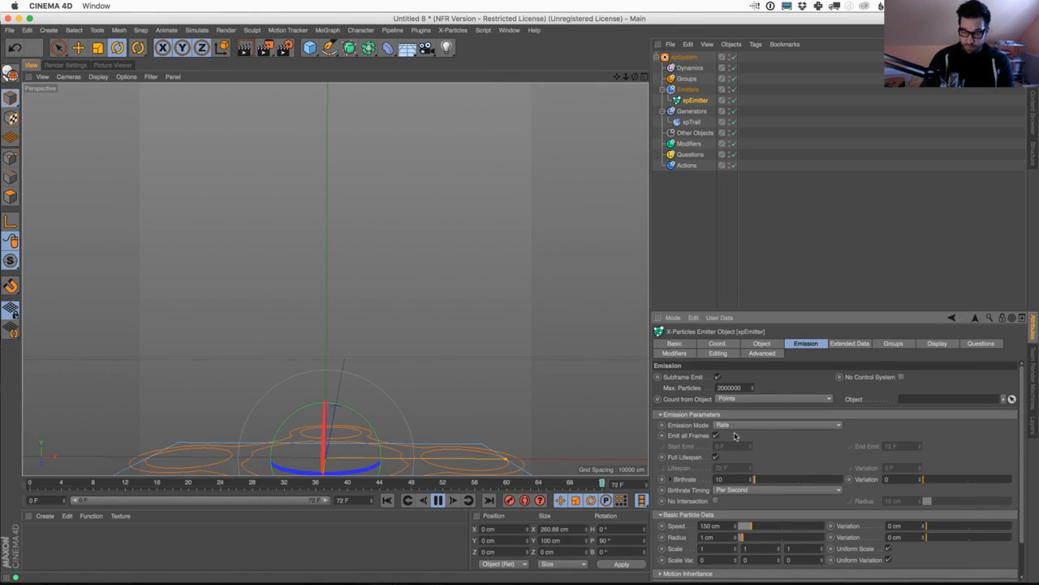
# Try the Pulse emission mode, then switch the emitter to Shot with a shot count of 100
pyautogui.click(740, 424)
pyautogui.click(741, 447)
pyautogui.click(739, 425)
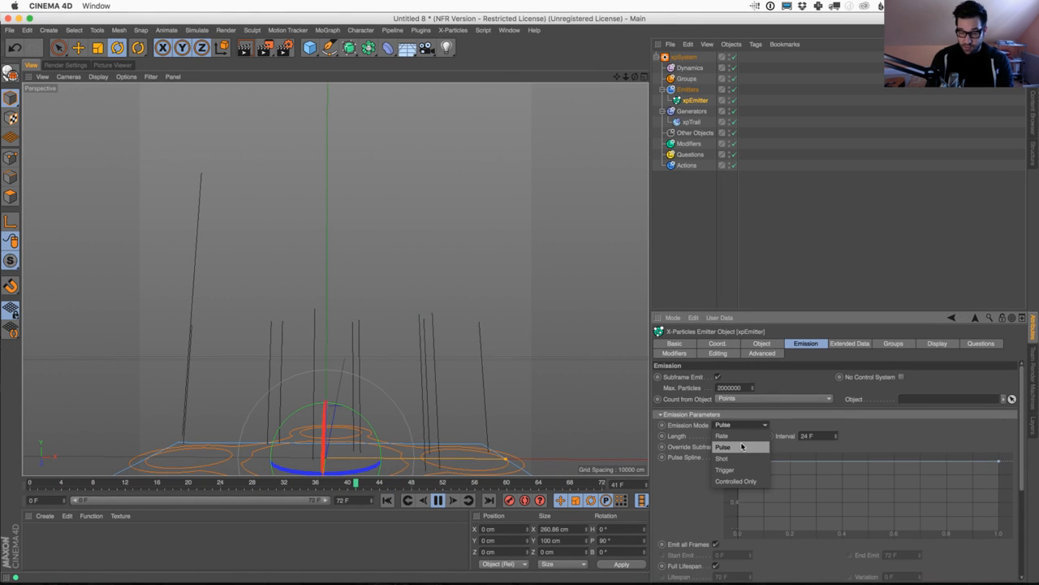
pyautogui.click(722, 458)
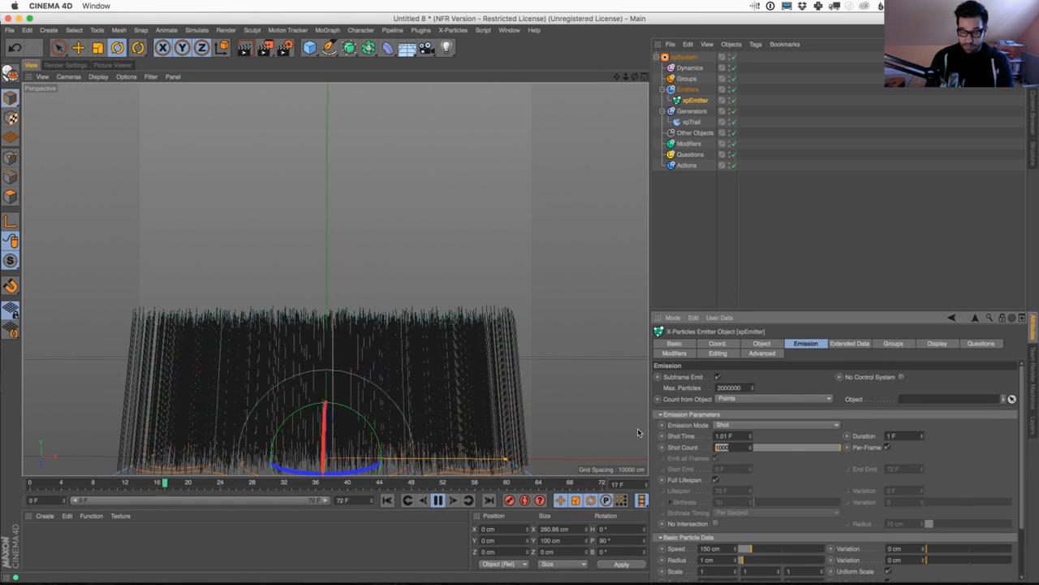
pyautogui.write('100')
pyautogui.press('Return')
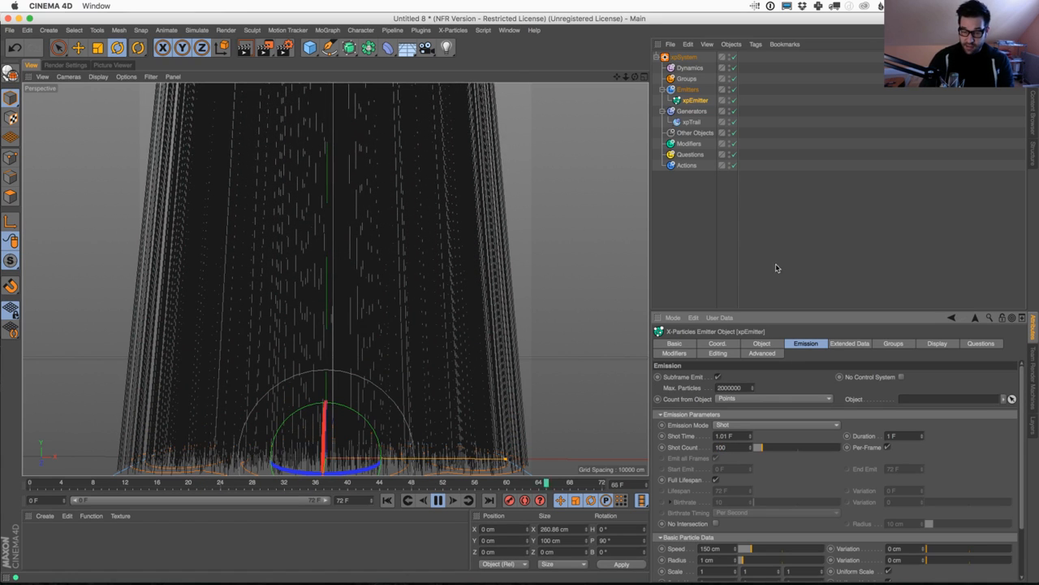
# Set the shot count to 50 and reduce the emitter's Y size to about 47 cm
pyautogui.moveTo(731, 448); pyautogui.dragTo(693, 448)
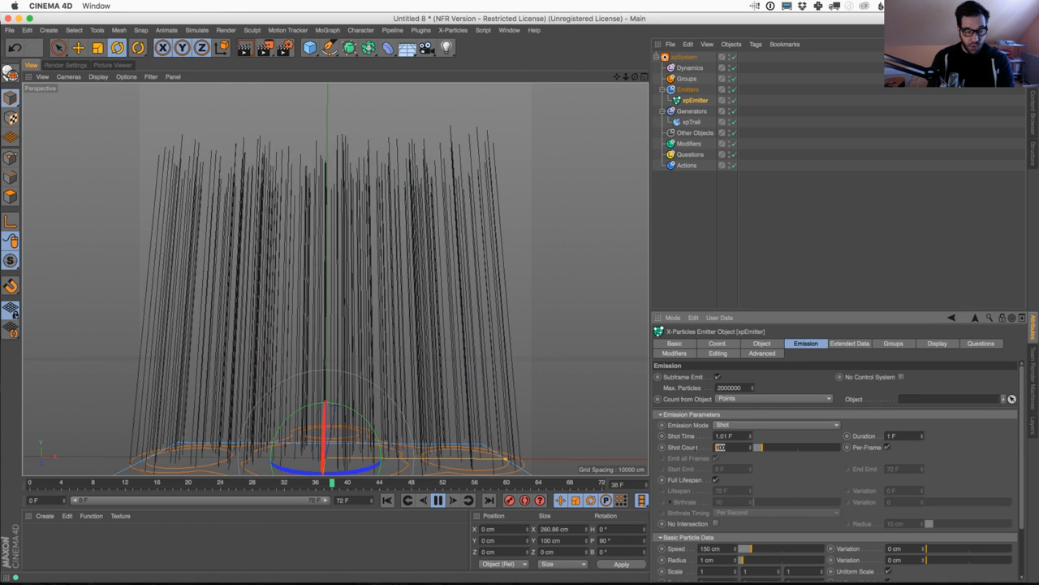
pyautogui.write('50')
pyautogui.press('Return')
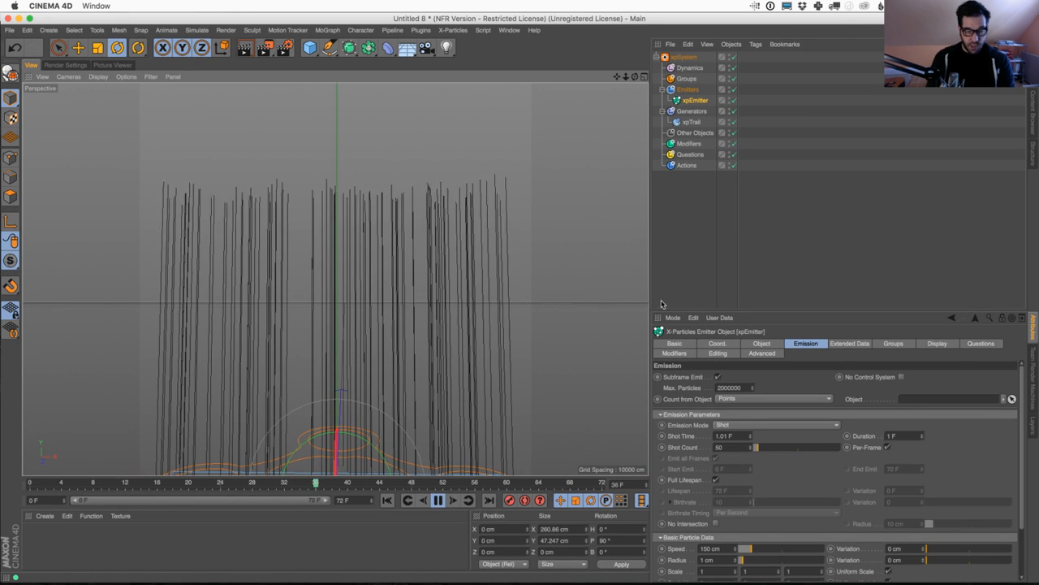
# Narrow the emitter to about 187 cm in X in the Top view and rewind the animation to the start
pyautogui.click(684, 57)
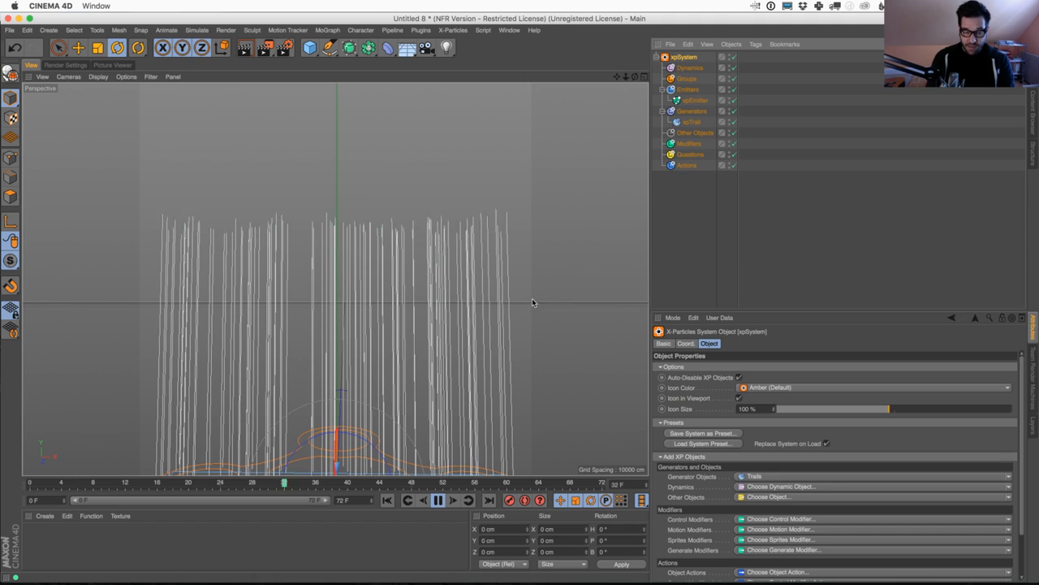
pyautogui.middleClick(527, 249)
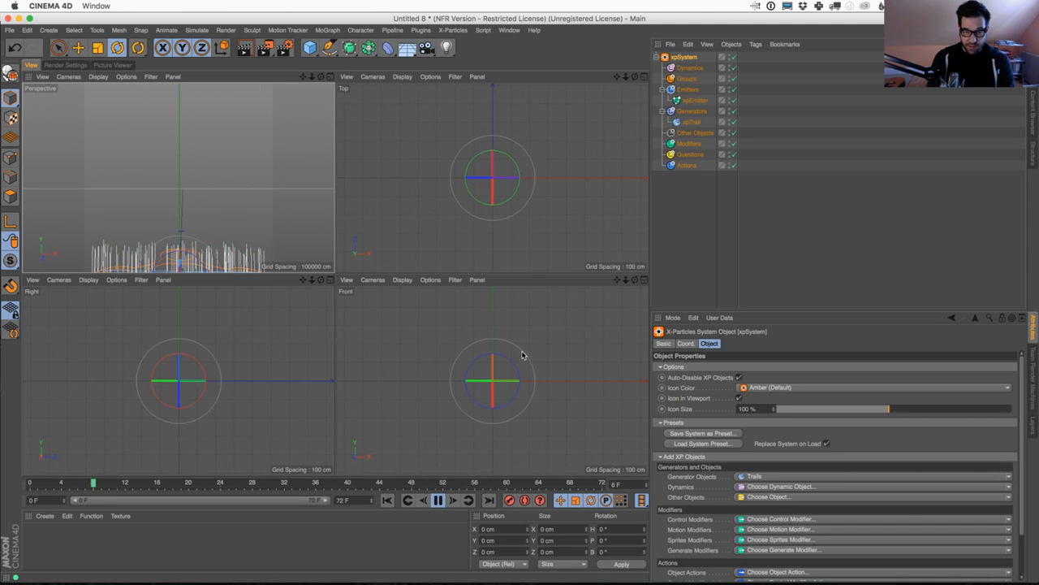
pyautogui.press('F8')
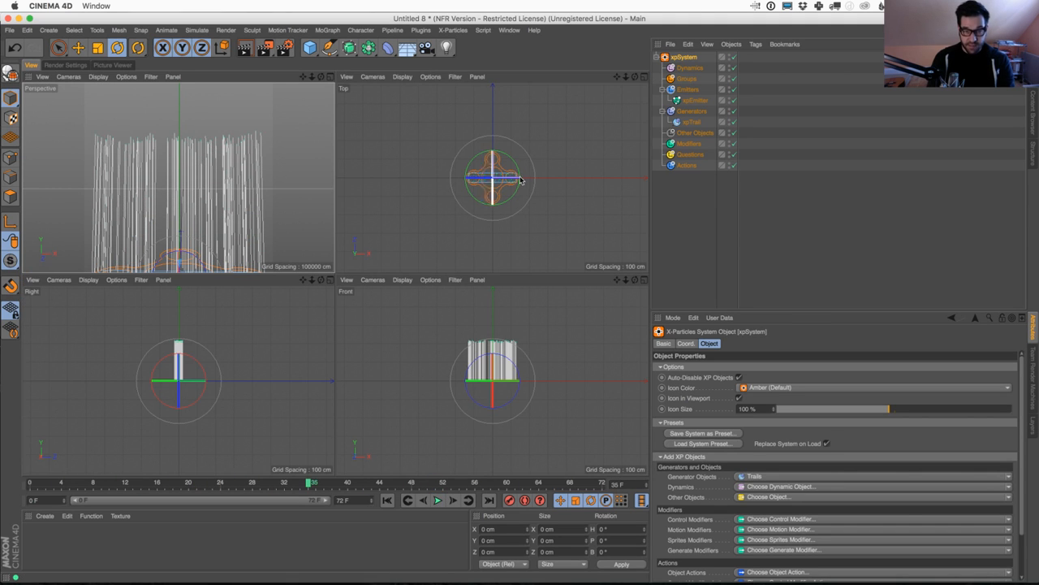
pyautogui.scroll(5, 521, 180)
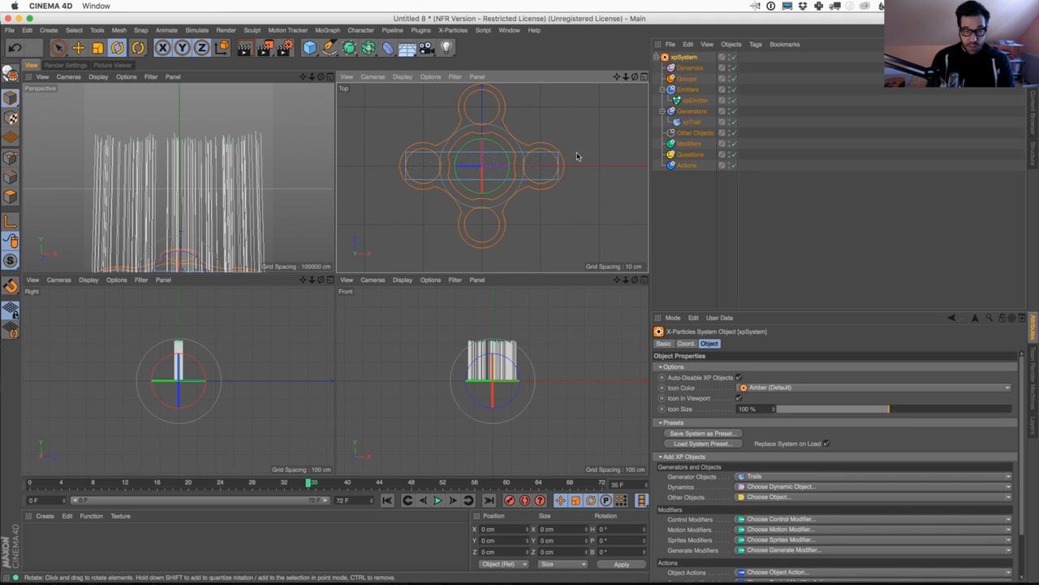
pyautogui.click(692, 99)
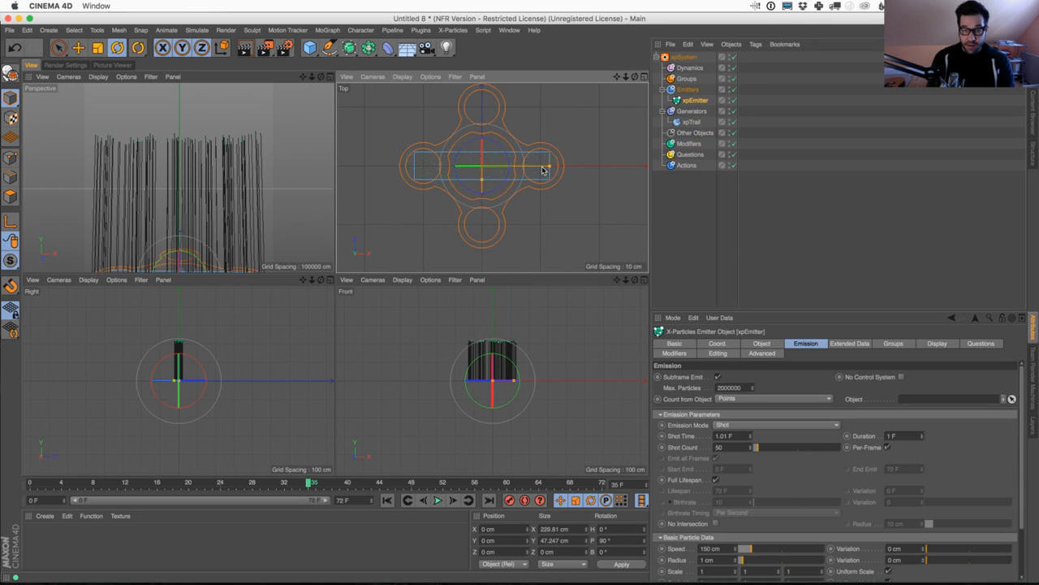
pyautogui.moveTo(543, 169); pyautogui.dragTo(531, 170)
pyautogui.hotkey('shift', 'f')
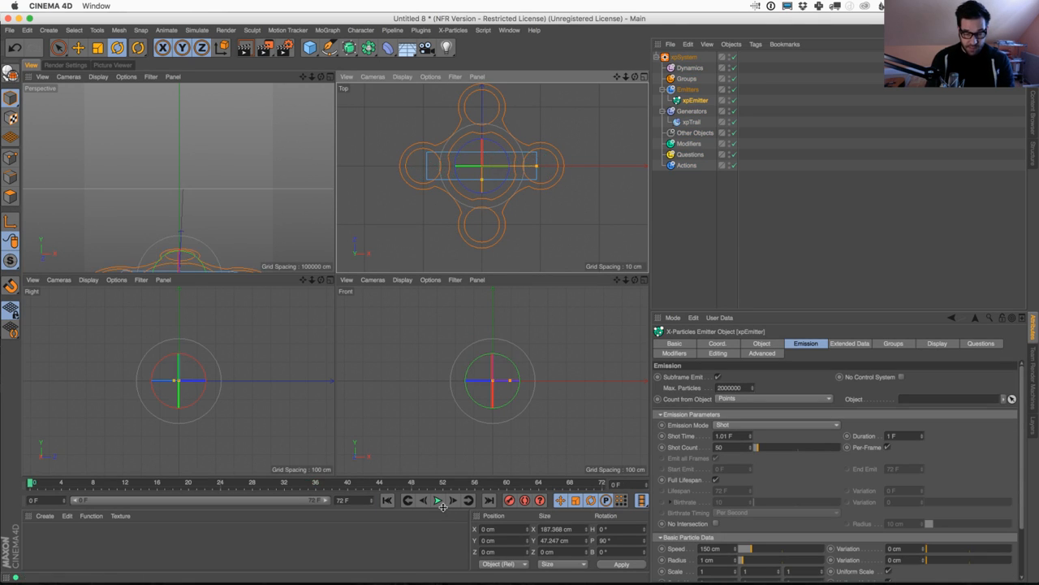
# Play the simulation in the maximized Perspective view to check the narrower trails, and stop it at frame 22
pyautogui.press('F8')
pyautogui.click(329, 76)
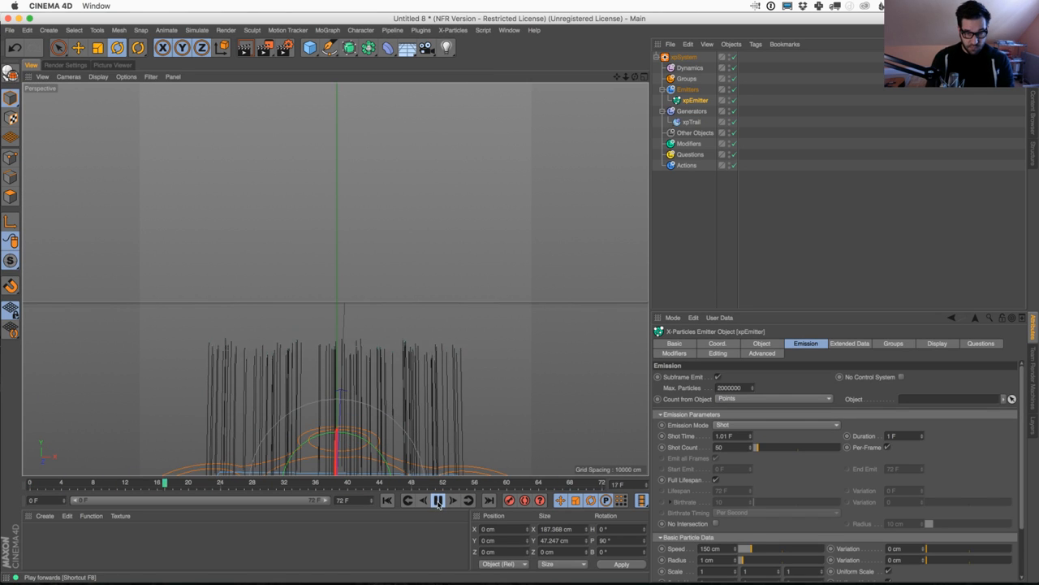
pyautogui.press('F8')
# Add a Turbulence motion modifier to the xpSystem
pyautogui.click(684, 56)
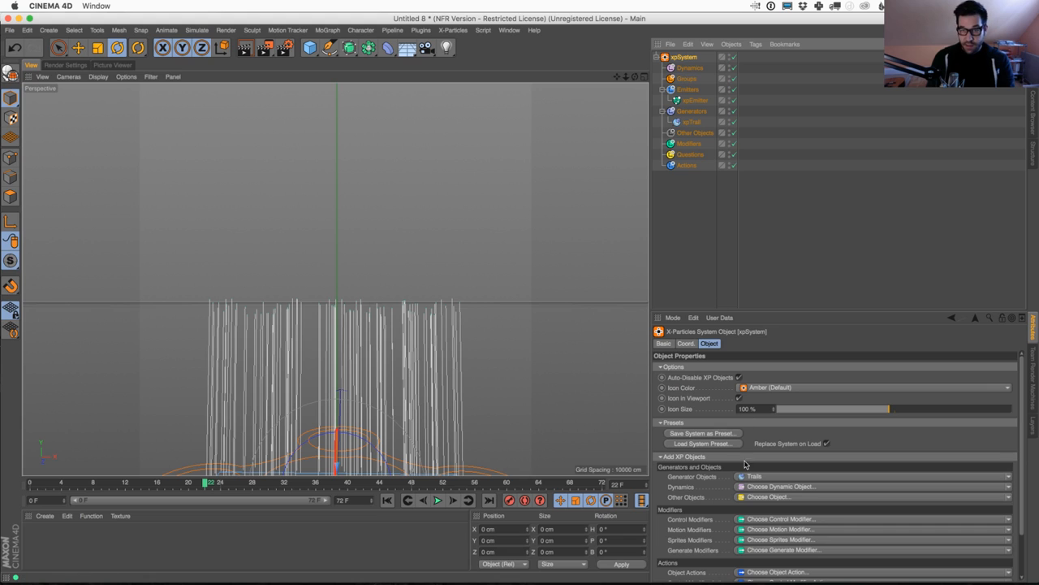
pyautogui.click(761, 540)
pyautogui.click(715, 544)
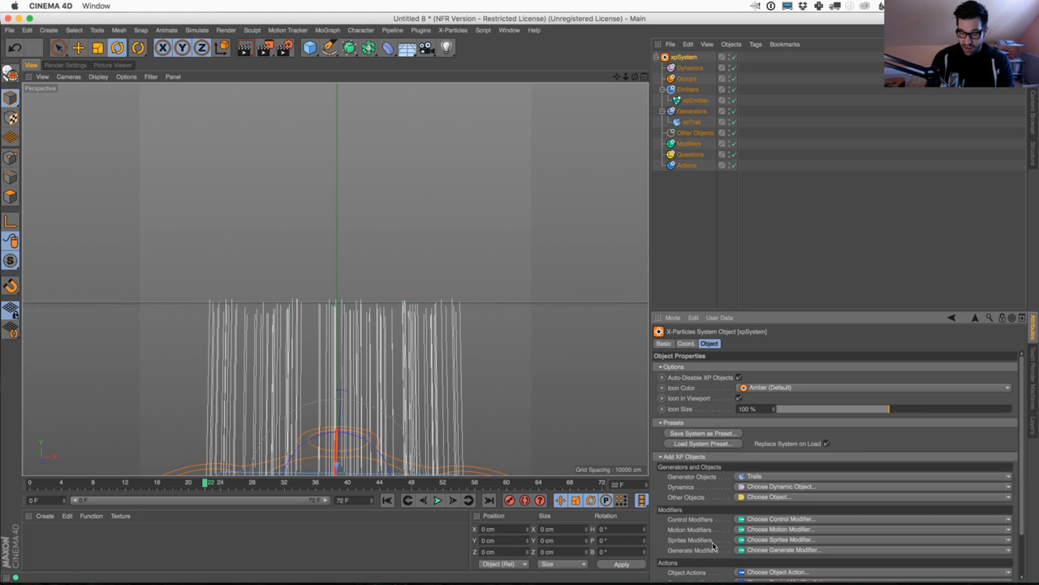
pyautogui.click(749, 532)
pyautogui.click(762, 491)
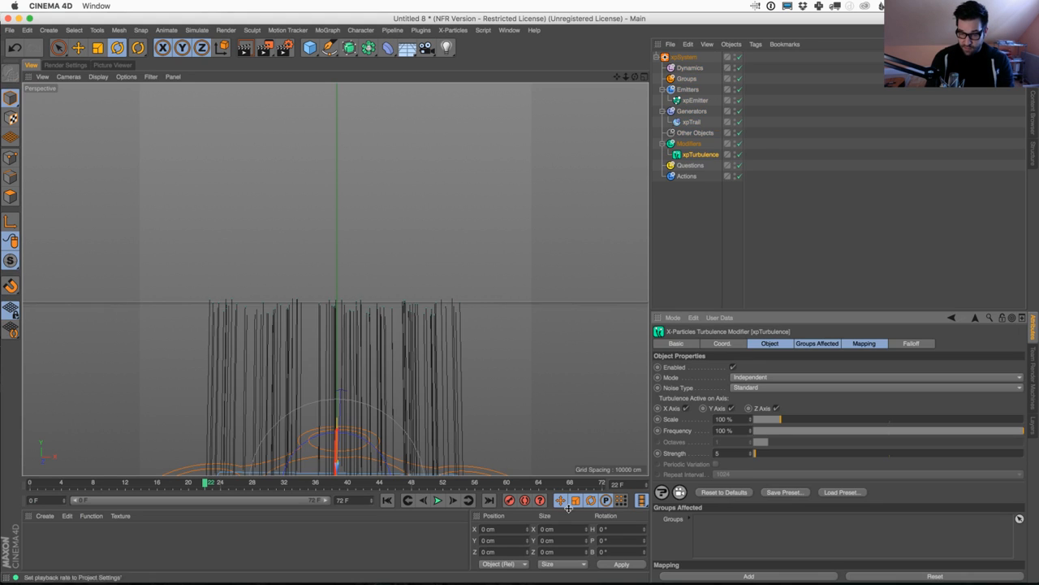
# Set the turbulence scale to 31% while the simulation plays, and stop playback at frame 52
pyautogui.click(439, 501)
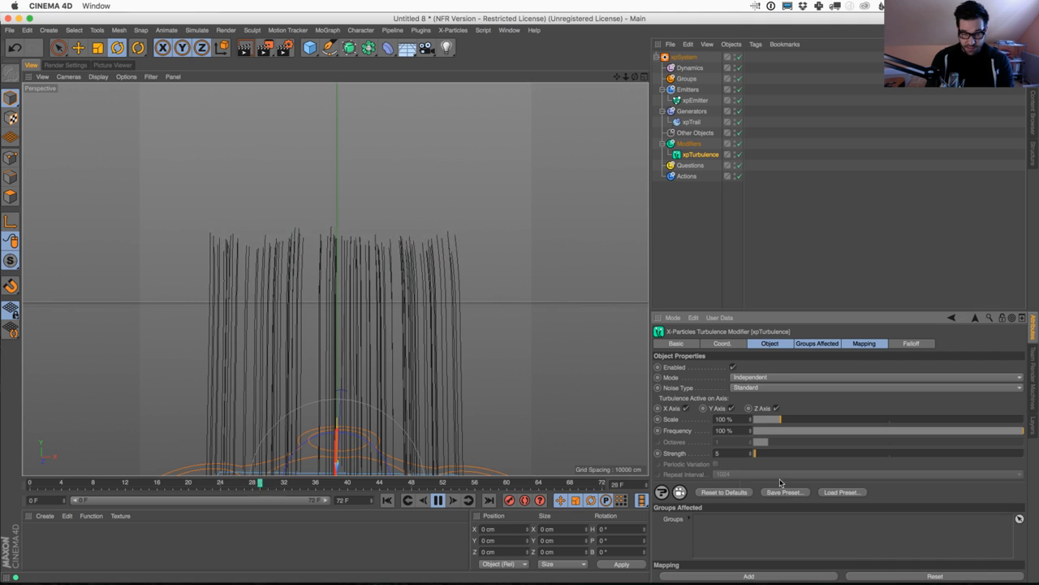
pyautogui.click(762, 420)
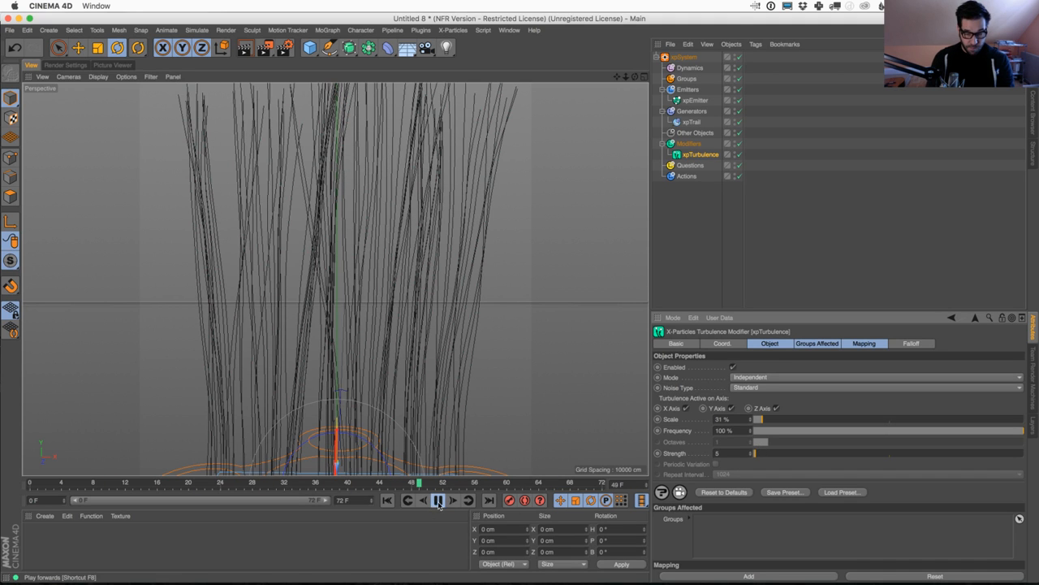
pyautogui.press('F8')
pyautogui.keyDown('alt'); pyautogui.moveTo(407, 336); pyautogui.dragTo(400, 341); pyautogui.keyUp('alt')
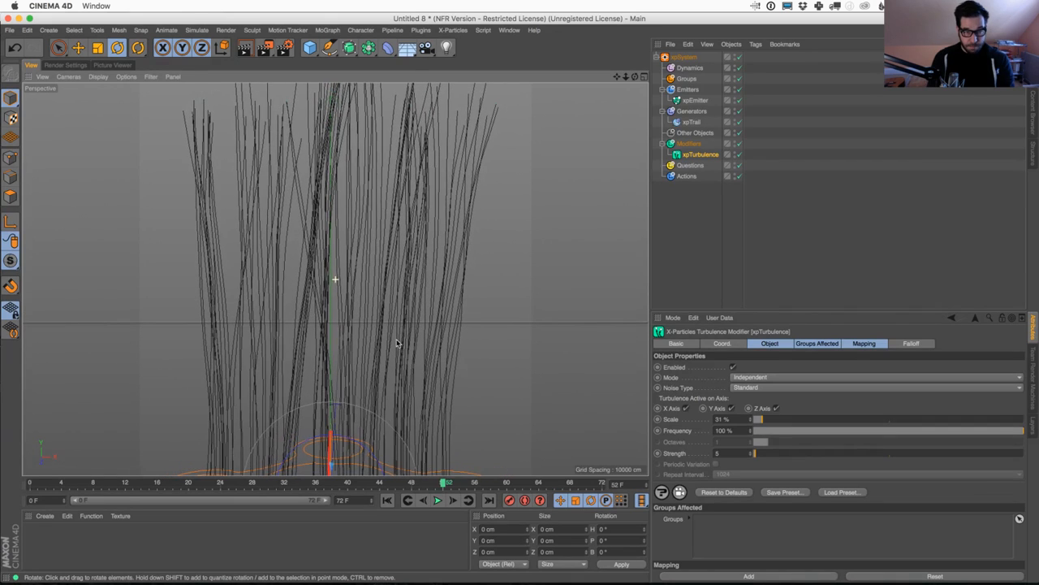
# Add a SplineMesher generator to the xpSystem and show the end of its object settings
pyautogui.click(684, 57)
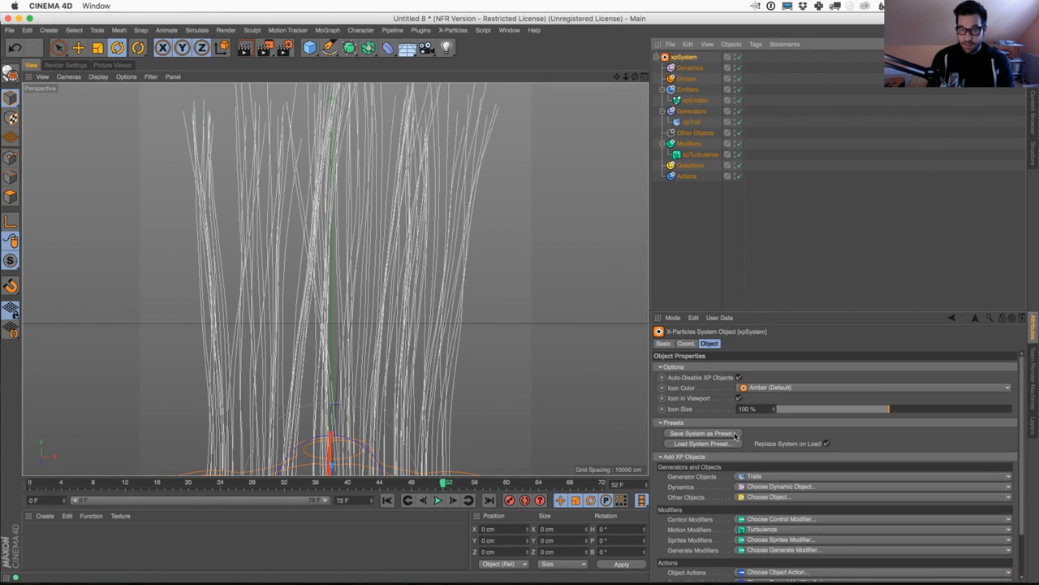
pyautogui.click(756, 480)
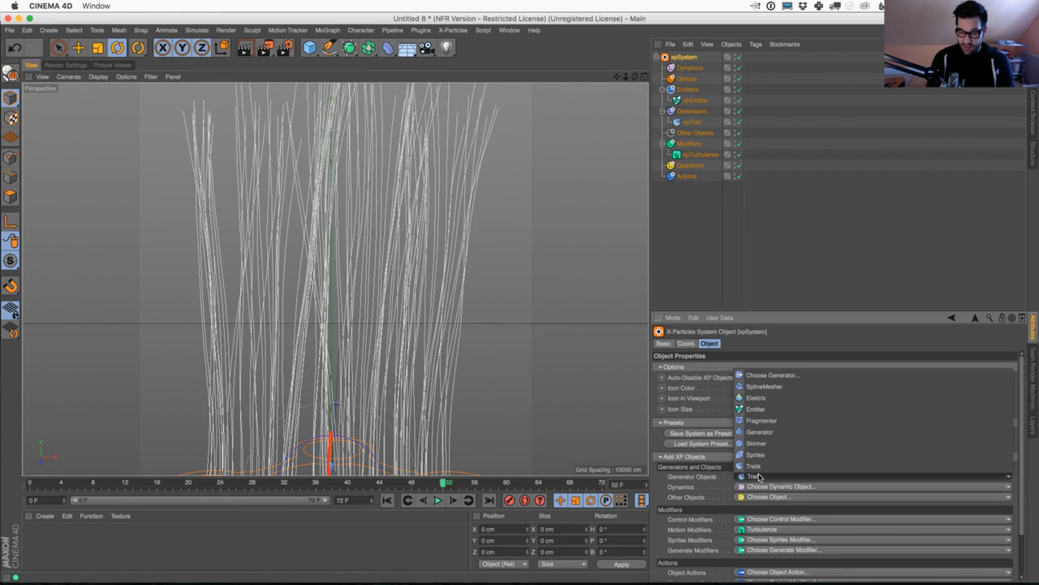
pyautogui.click(773, 388)
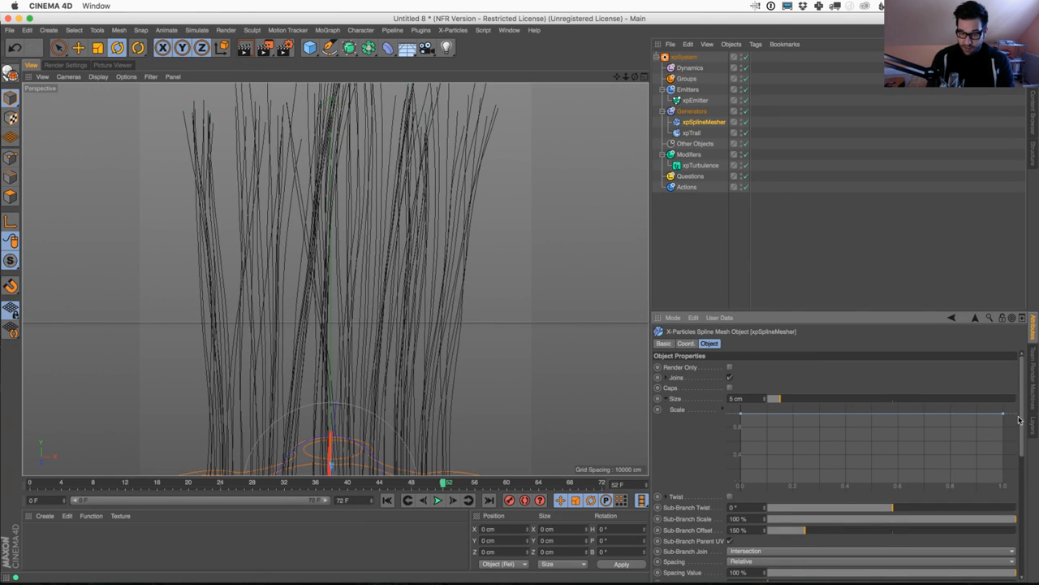
pyautogui.moveTo(1019, 418); pyautogui.dragTo(1007, 574)
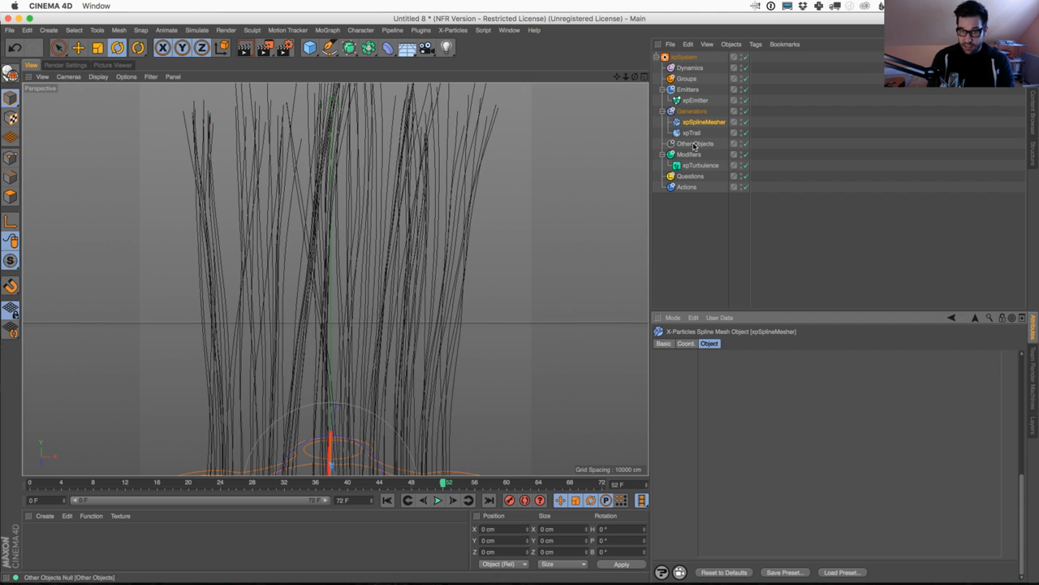
# Assign xpTrail as the SplineMesher's source spline object, and replay the simulation from the start to frame 43
pyautogui.click(693, 133)
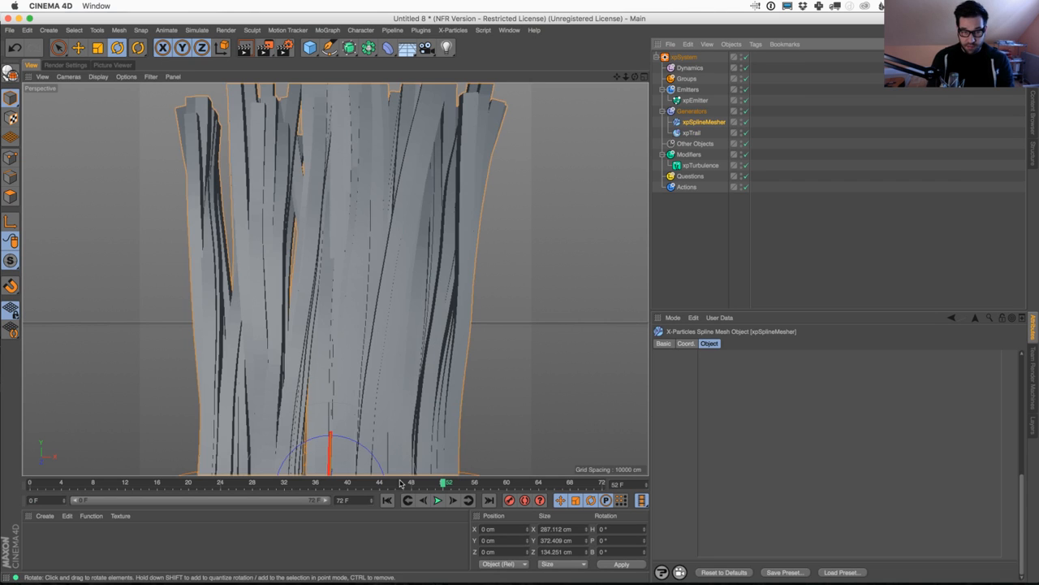
pyautogui.click(388, 500)
pyautogui.click(437, 500)
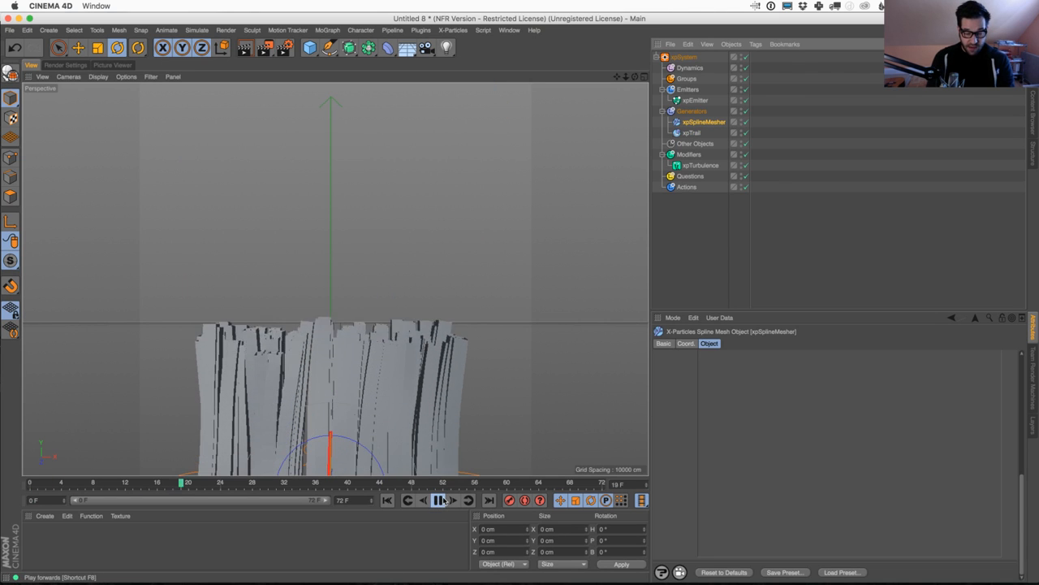
pyautogui.click(438, 500)
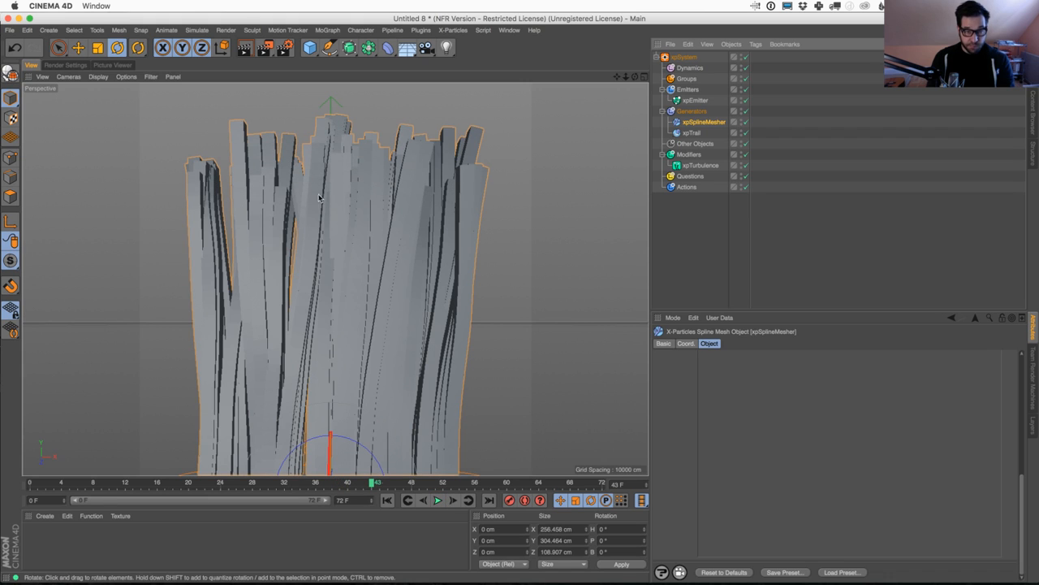
# Taper the xpSplineMesher's Scale curve from full scale down to 0 at its end, and set the mesh size to 3 cm
pyautogui.click(692, 133)
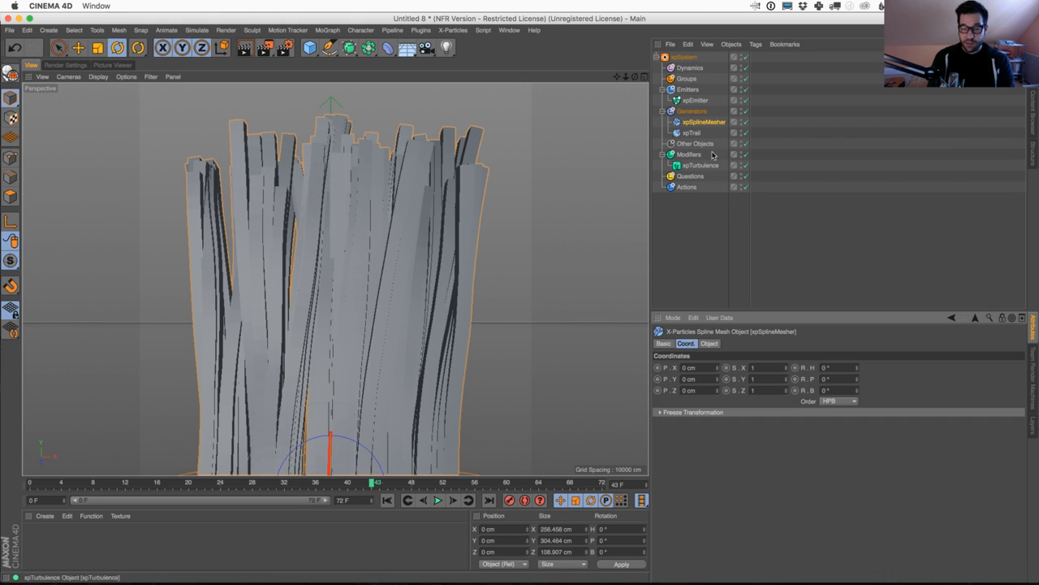
pyautogui.click(700, 121)
pyautogui.click(709, 344)
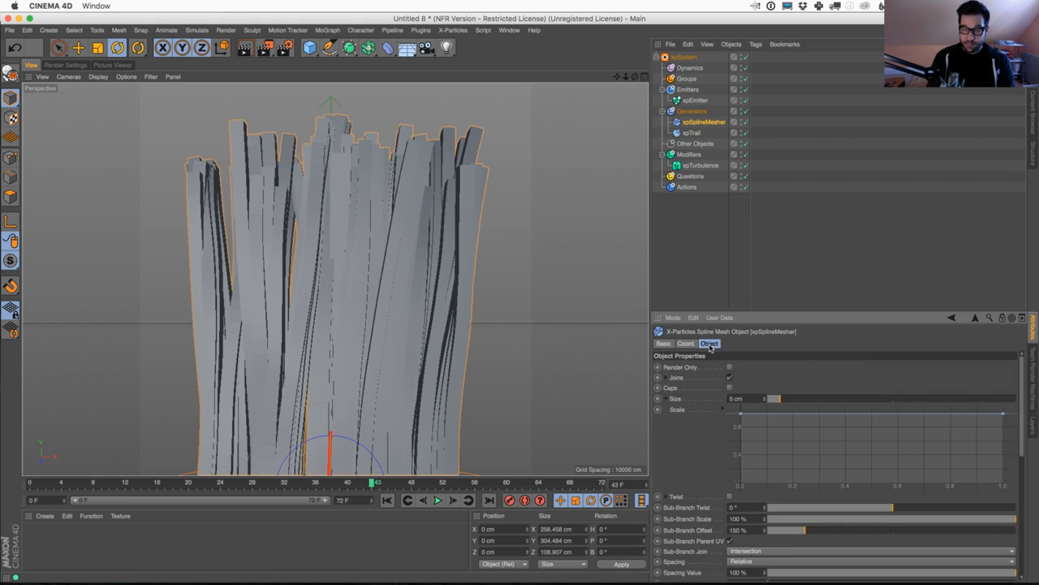
pyautogui.moveTo(1003, 414); pyautogui.dragTo(1004, 485)
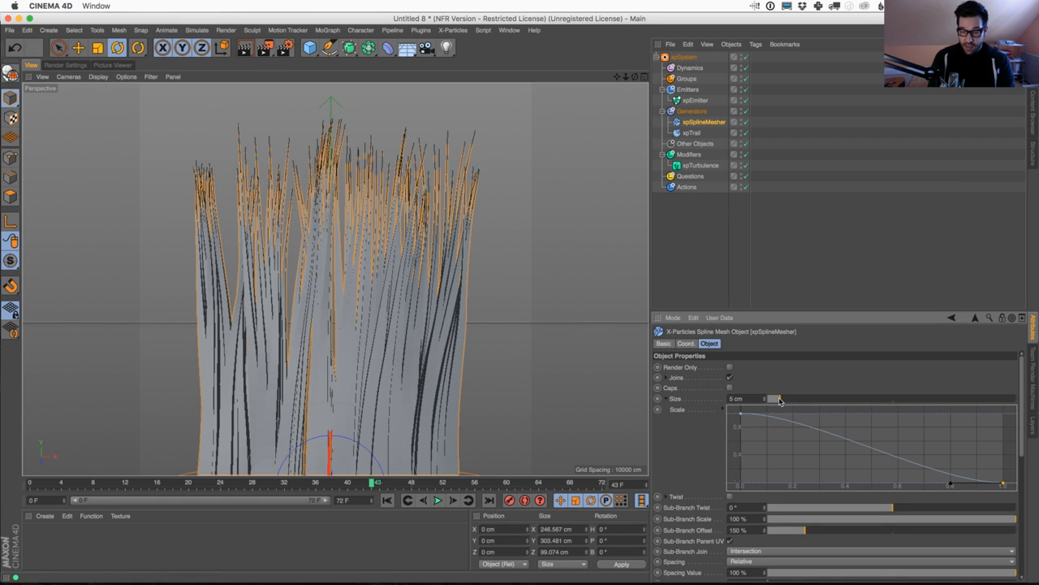
pyautogui.moveTo(780, 400); pyautogui.dragTo(773, 403)
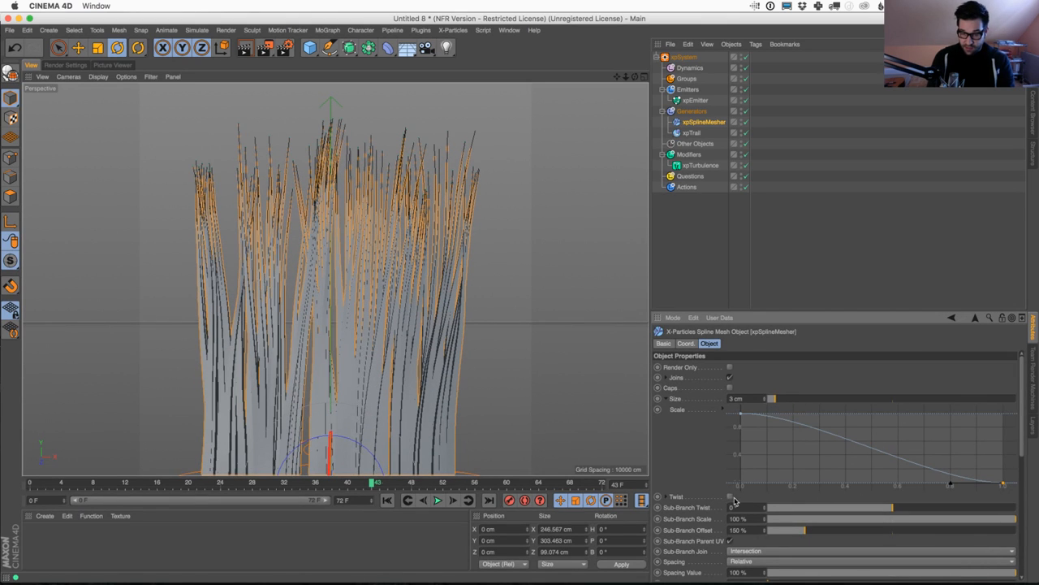
# Try twisting the spline meshes by enabling Twist and adjusting both ends of its Rotation curve, and disable Twist again
pyautogui.click(668, 497)
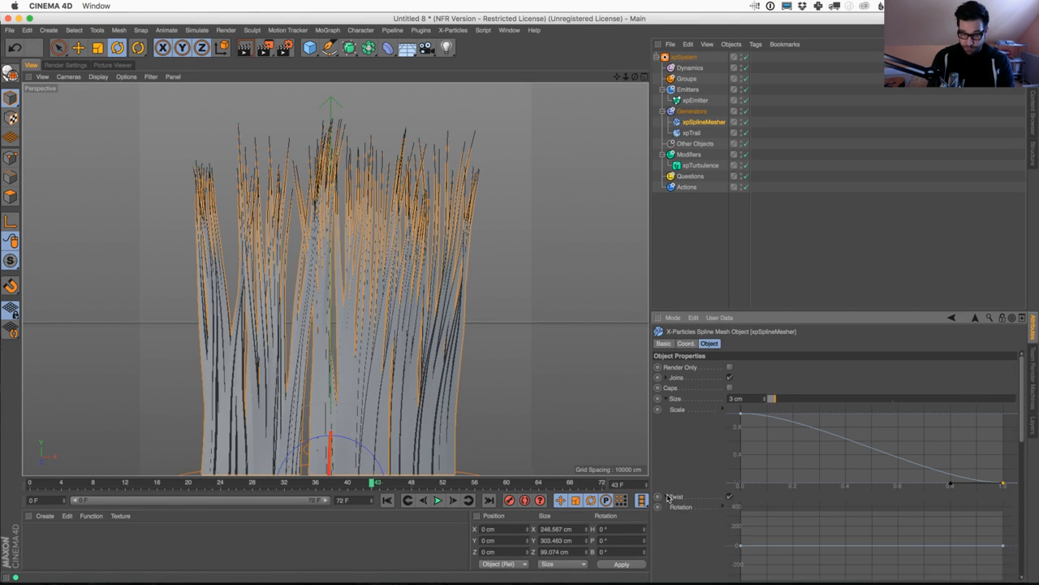
pyautogui.moveTo(1002, 548); pyautogui.dragTo(1013, 497)
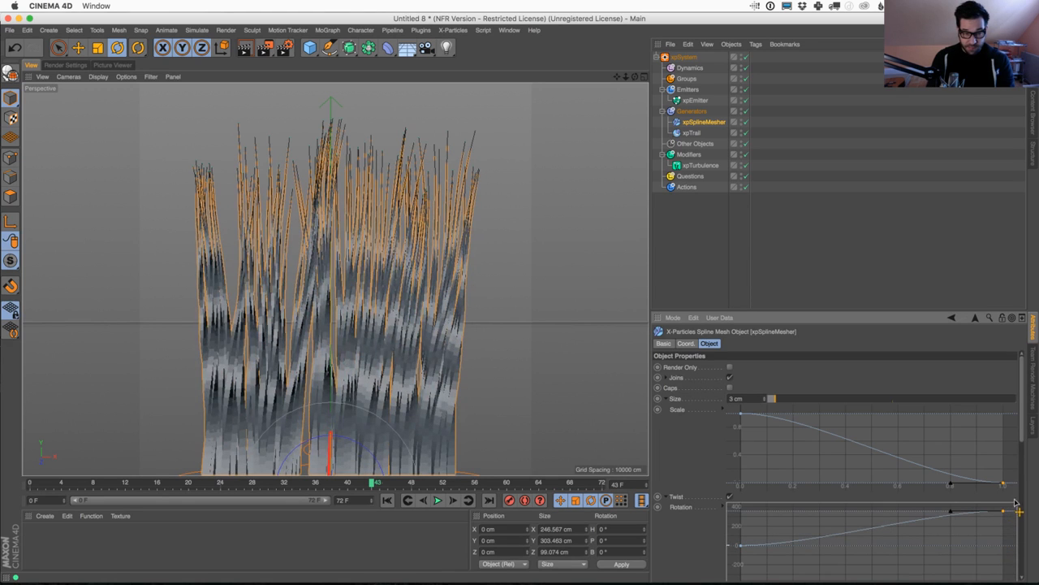
pyautogui.moveTo(741, 546)
pyautogui.mouseDown()
pyautogui.moveTo(743, 572)
pyautogui.moveTo(743, 555)
pyautogui.mouseUp()
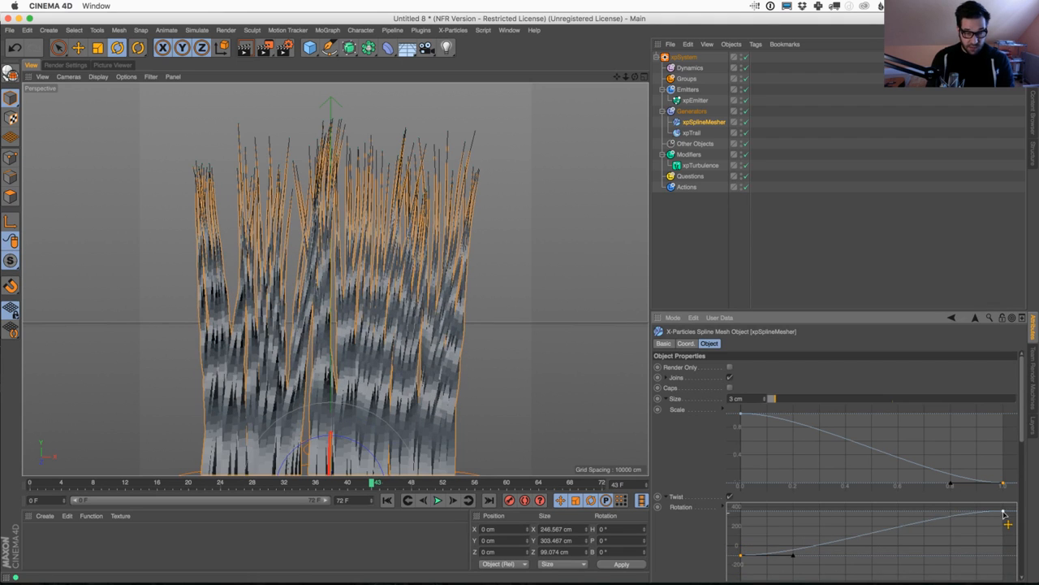
pyautogui.moveTo(1004, 513); pyautogui.dragTo(1004, 542)
pyautogui.click(730, 497)
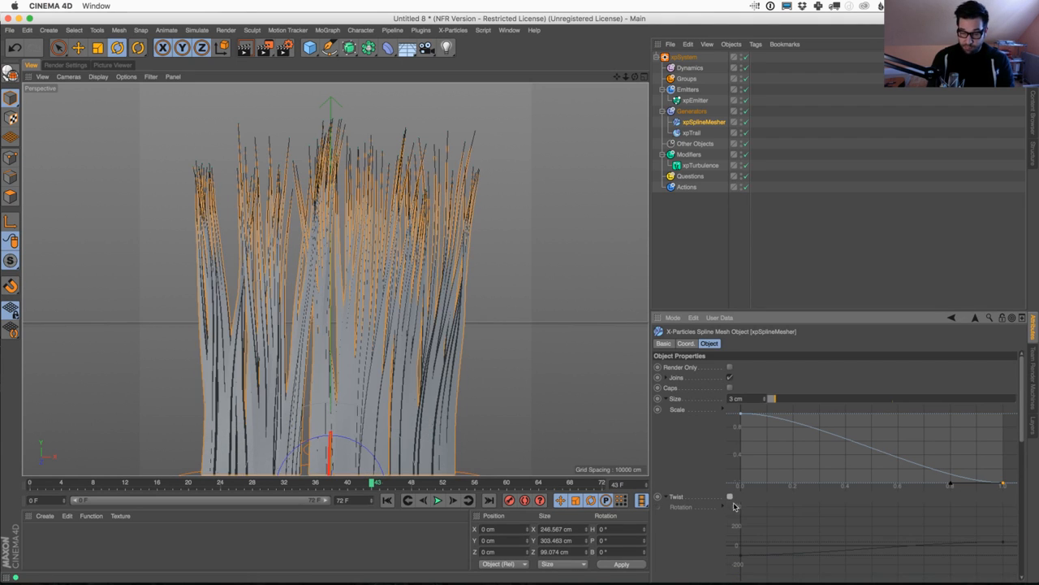
# Raise the SplineMesher's subdivisions first to 1 and finally to 2, rendering the view after each change
pyautogui.moveTo(1021, 417); pyautogui.dragTo(1025, 479)
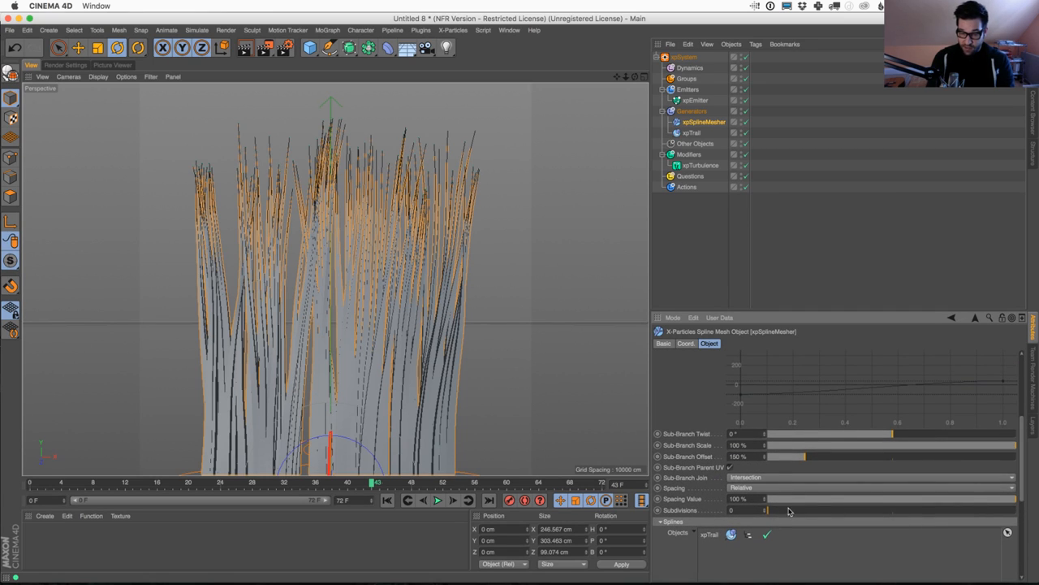
pyautogui.moveTo(788, 510); pyautogui.dragTo(809, 515)
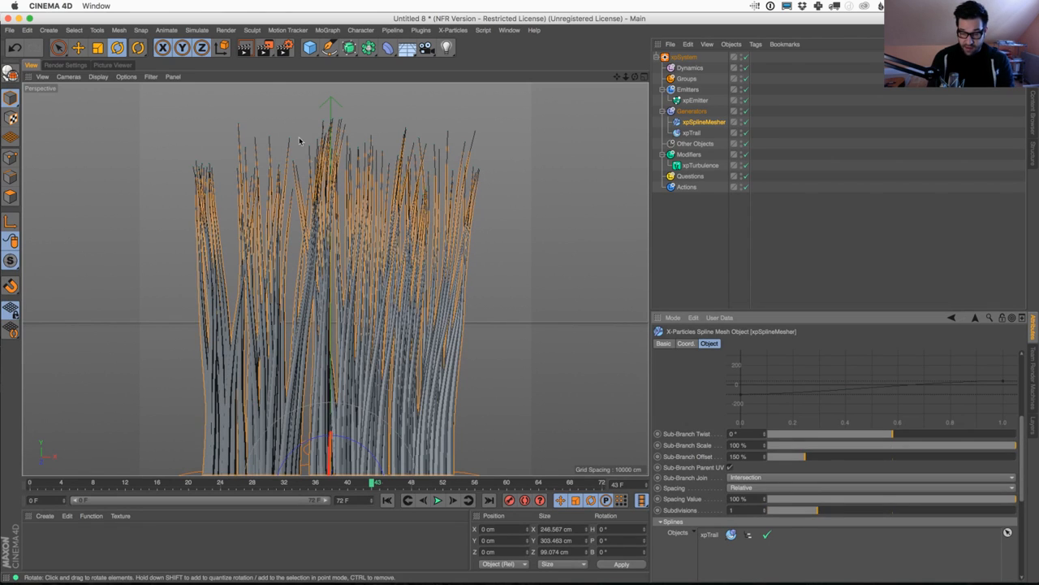
pyautogui.click(254, 49)
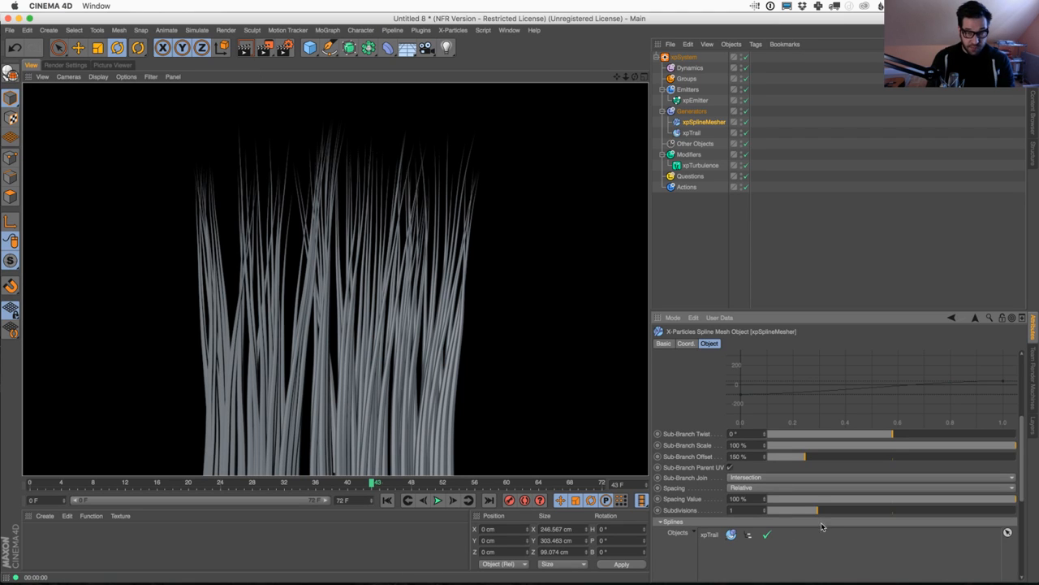
pyautogui.moveTo(863, 515); pyautogui.dragTo(871, 512)
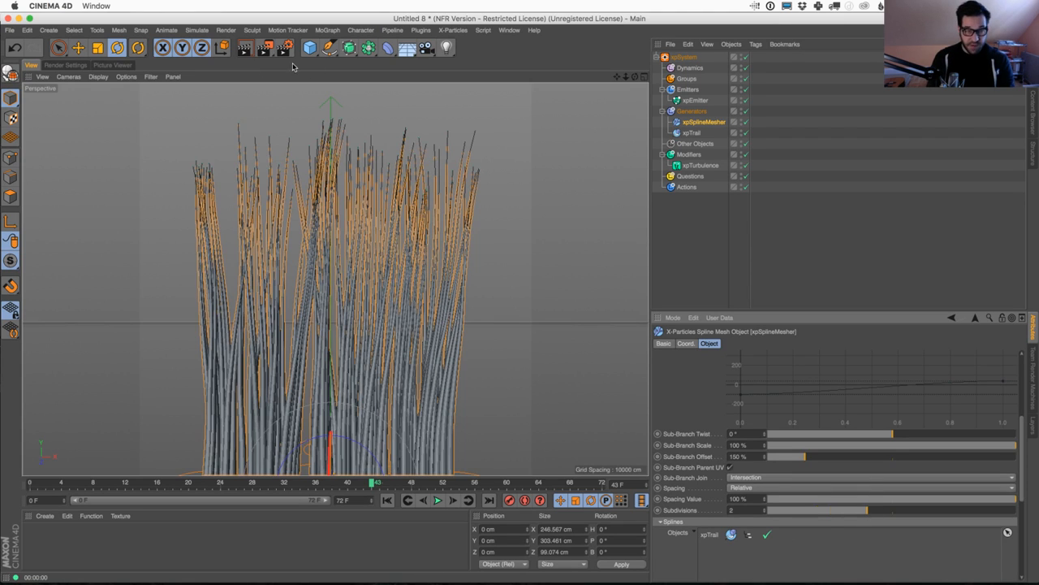
pyautogui.click(245, 48)
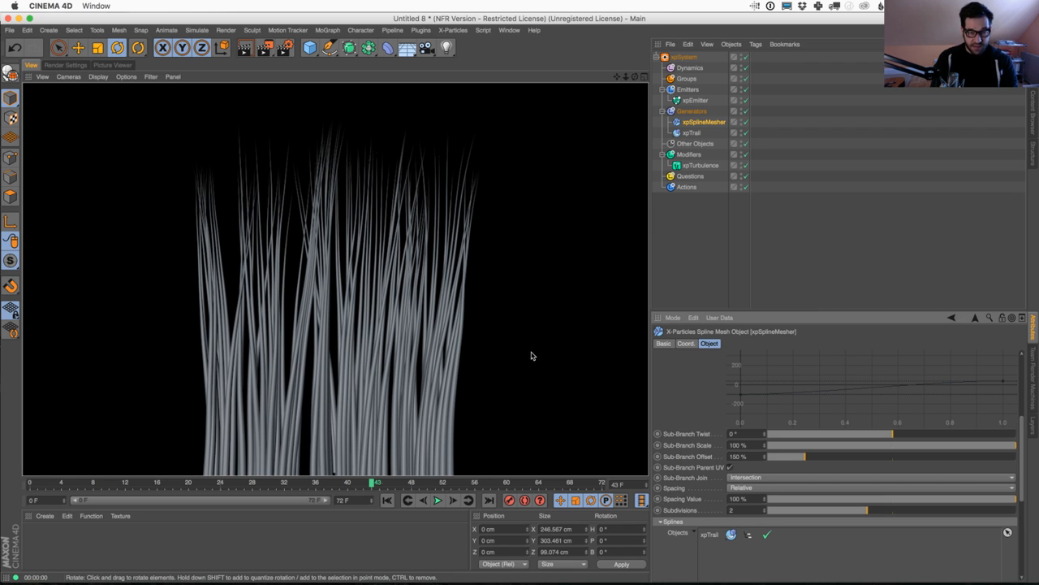
# Deselect everything and replay the simulation from the start in a wider view, stopping at frame 30
pyautogui.click(703, 214)
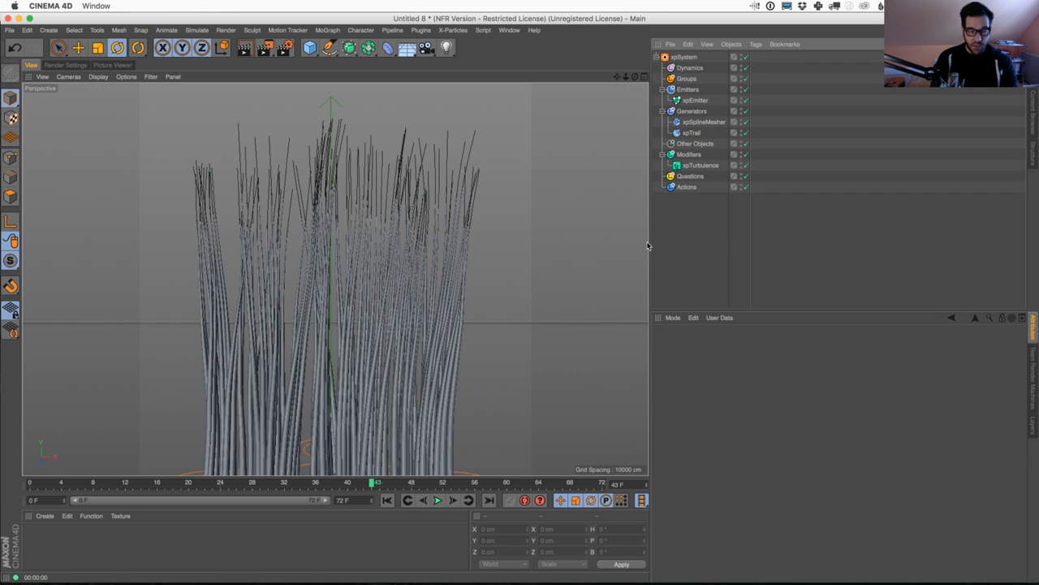
pyautogui.moveTo(437, 346); pyautogui.dragTo(438, 347)
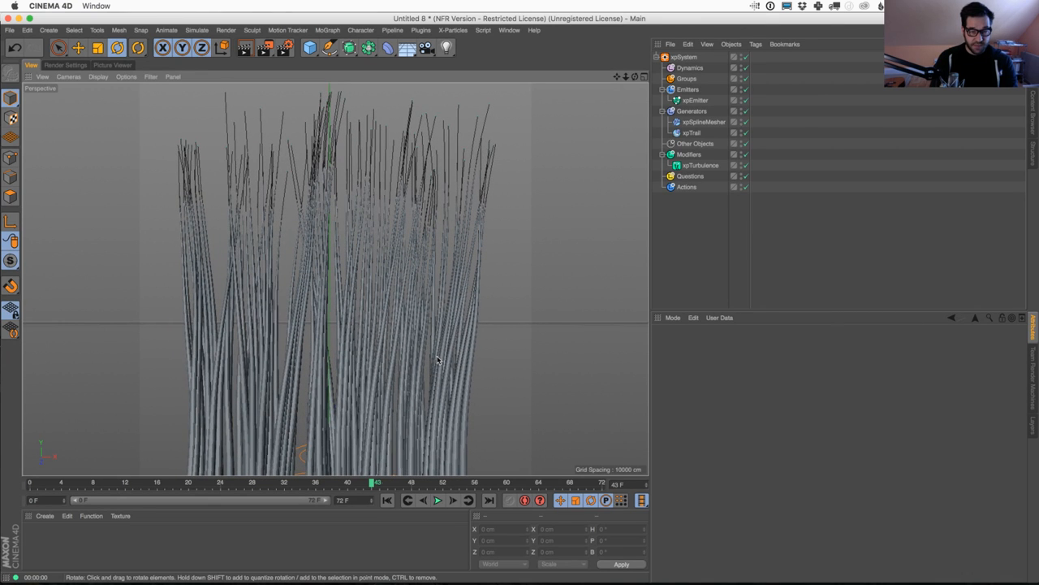
pyautogui.click(387, 500)
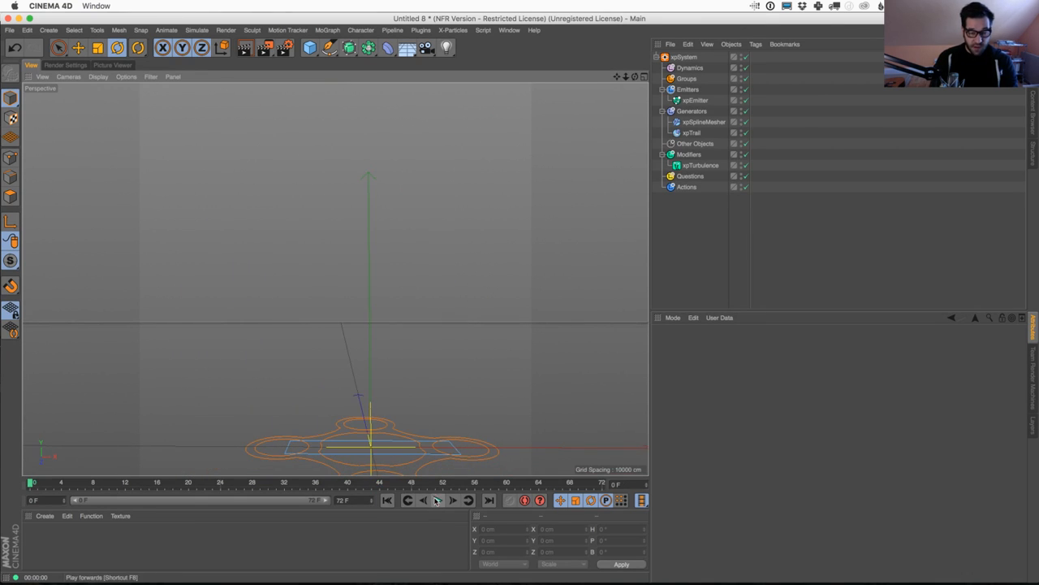
pyautogui.click(437, 501)
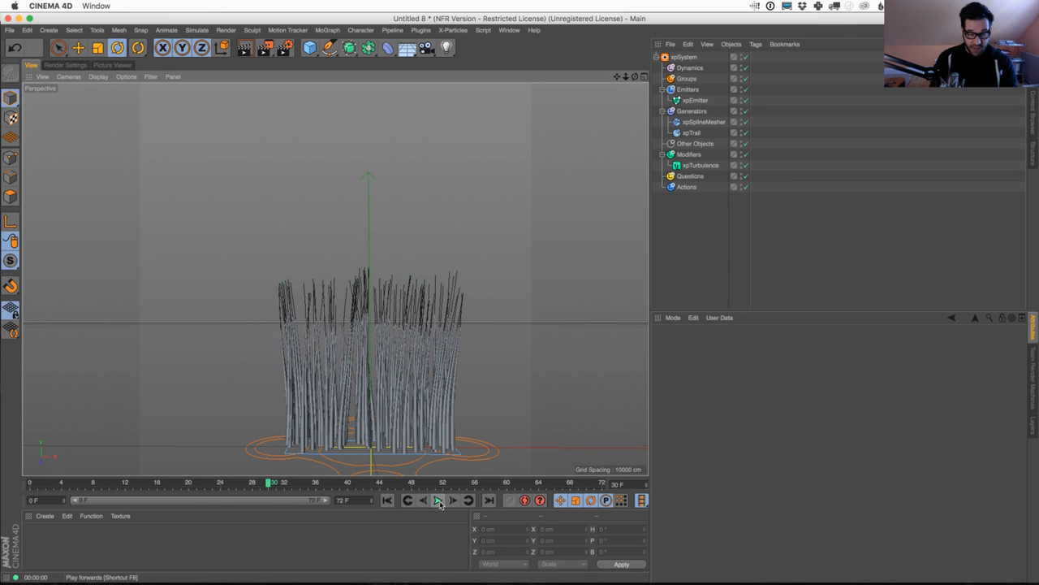
# Set the xpEmitter's speed variation to 34 cm, and replay the simulation from the start to frame 33
pyautogui.click(695, 100)
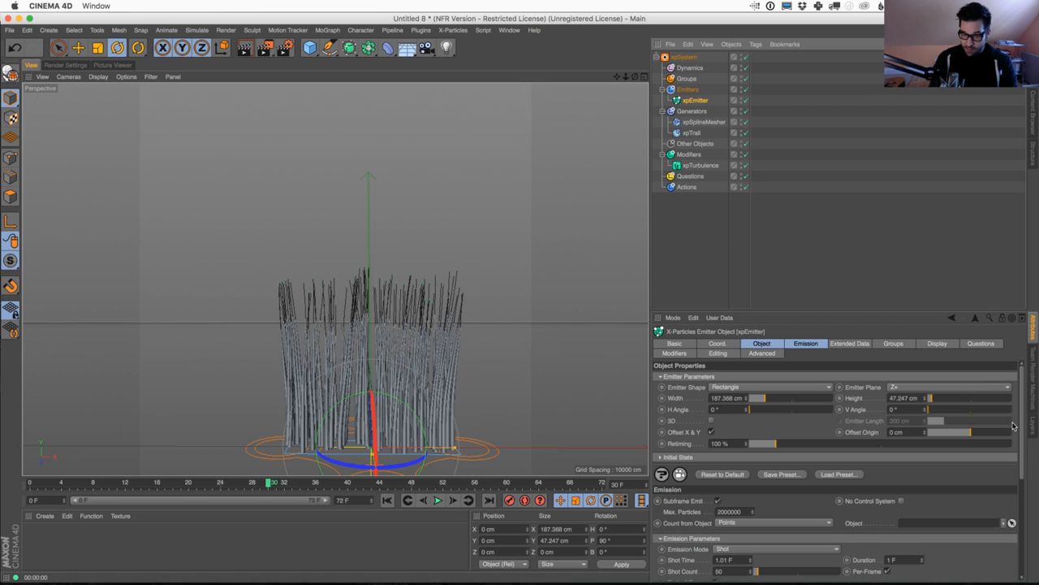
pyautogui.scroll(-5, 1016, 432)
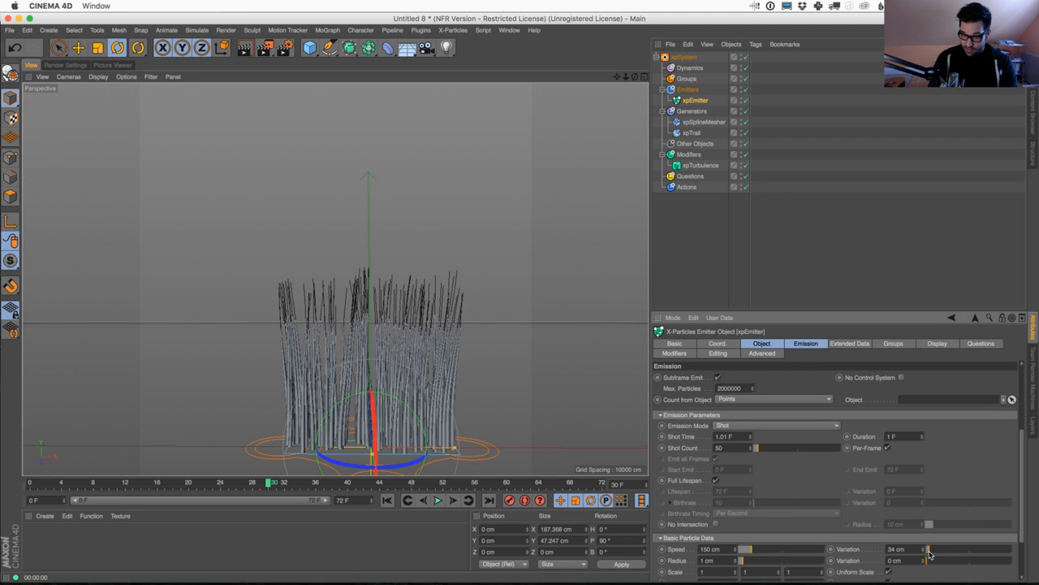
pyautogui.click(387, 501)
pyautogui.click(437, 500)
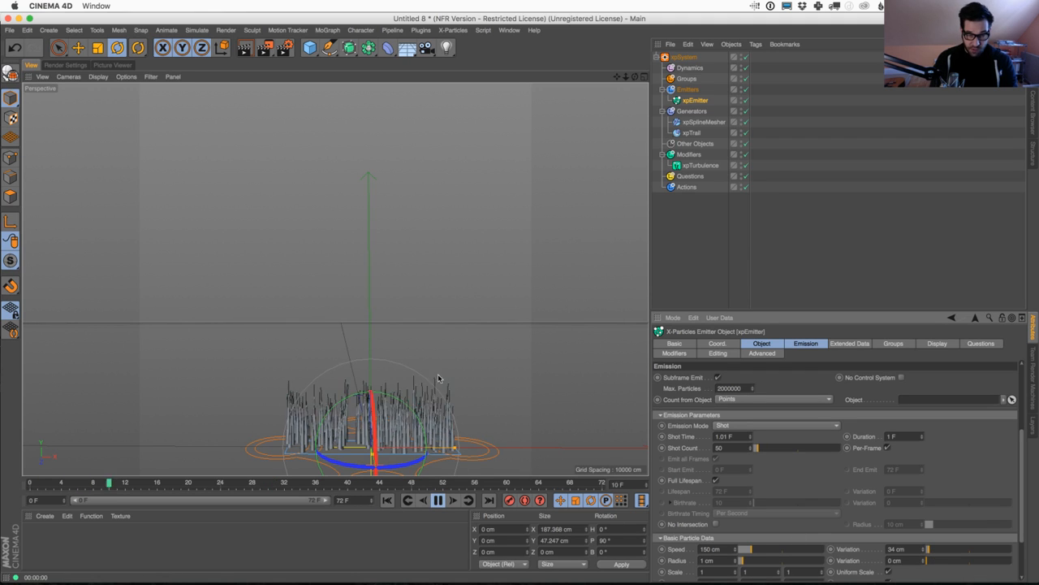
pyautogui.click(437, 501)
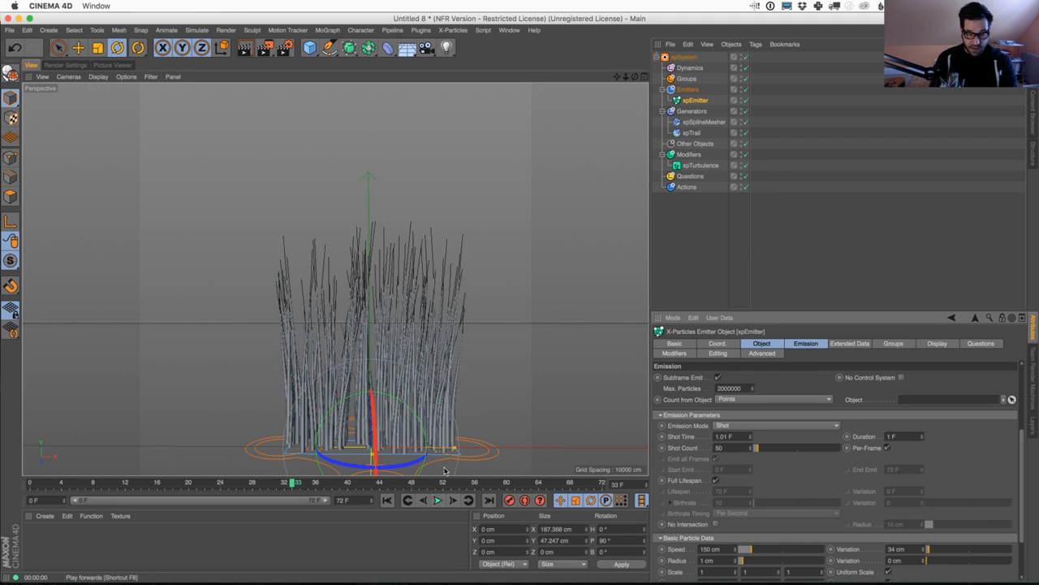
# Frame the strands of varying height closely in the Perspective view and render the view to check them
pyautogui.scroll(8, 422, 385)
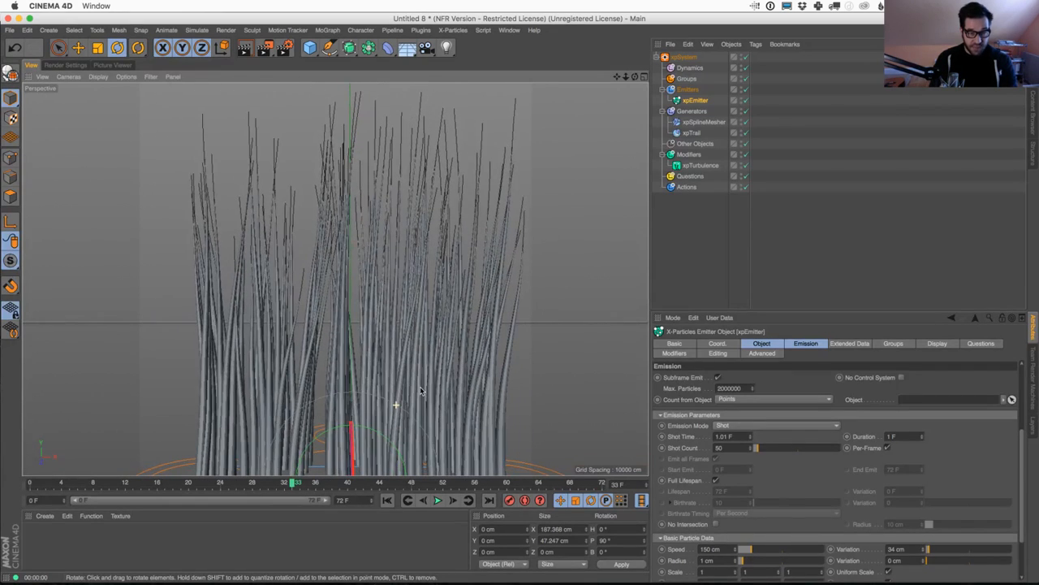
pyautogui.keyDown('alt'); pyautogui.moveTo(420, 391); pyautogui.dragTo(413, 393, button='right'); pyautogui.keyUp('alt')
pyautogui.keyDown('alt'); pyautogui.moveTo(420, 393); pyautogui.dragTo(400, 386, button='middle'); pyautogui.keyUp('alt')
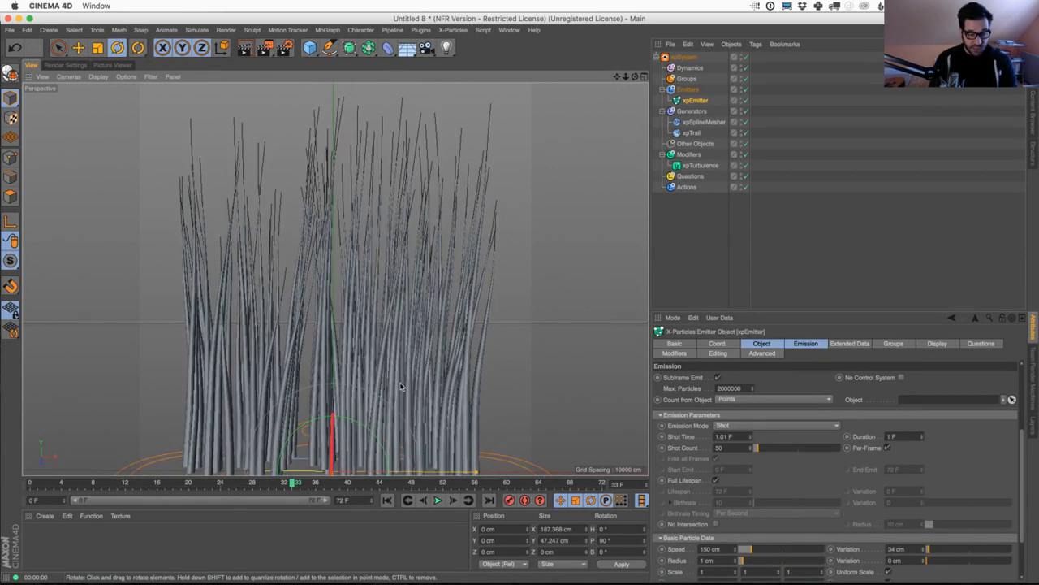
pyautogui.keyDown('alt'); pyautogui.moveTo(400, 387); pyautogui.dragTo(402, 390); pyautogui.keyUp('alt')
pyautogui.keyDown('alt'); pyautogui.moveTo(401, 390); pyautogui.dragTo(402, 387, button='right'); pyautogui.keyUp('alt')
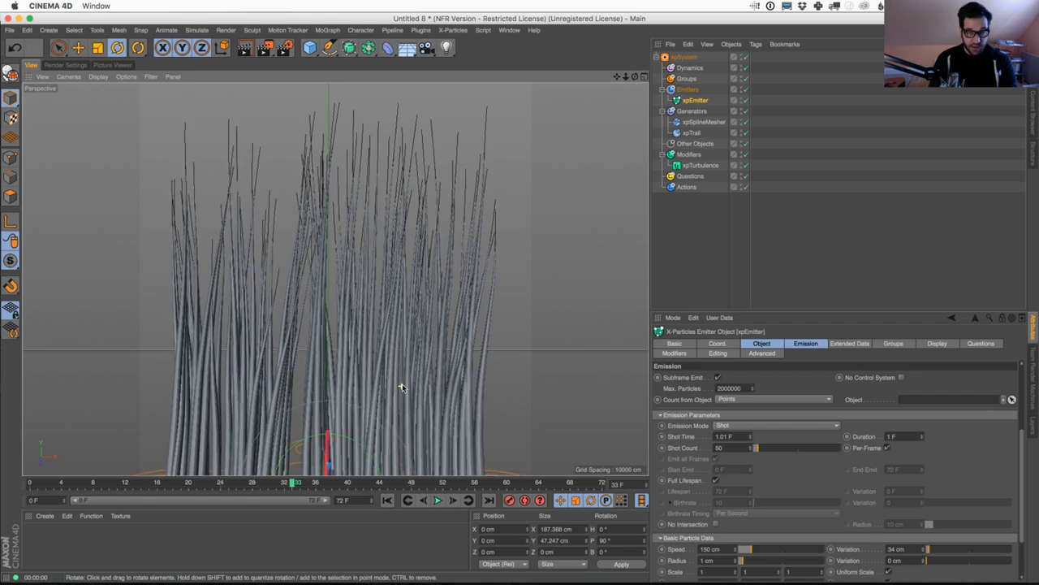
pyautogui.click(249, 48)
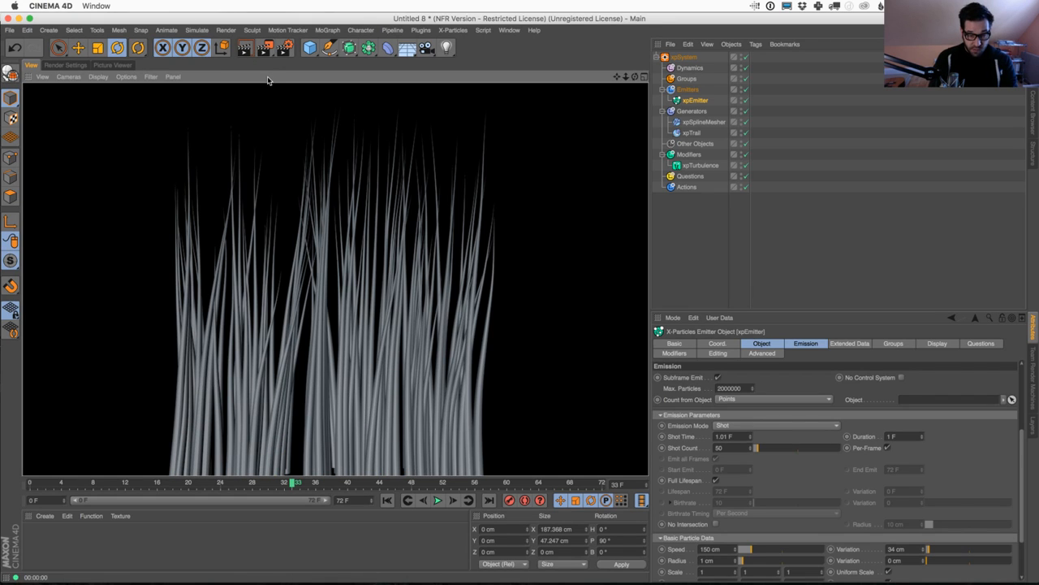
pyautogui.click(702, 122)
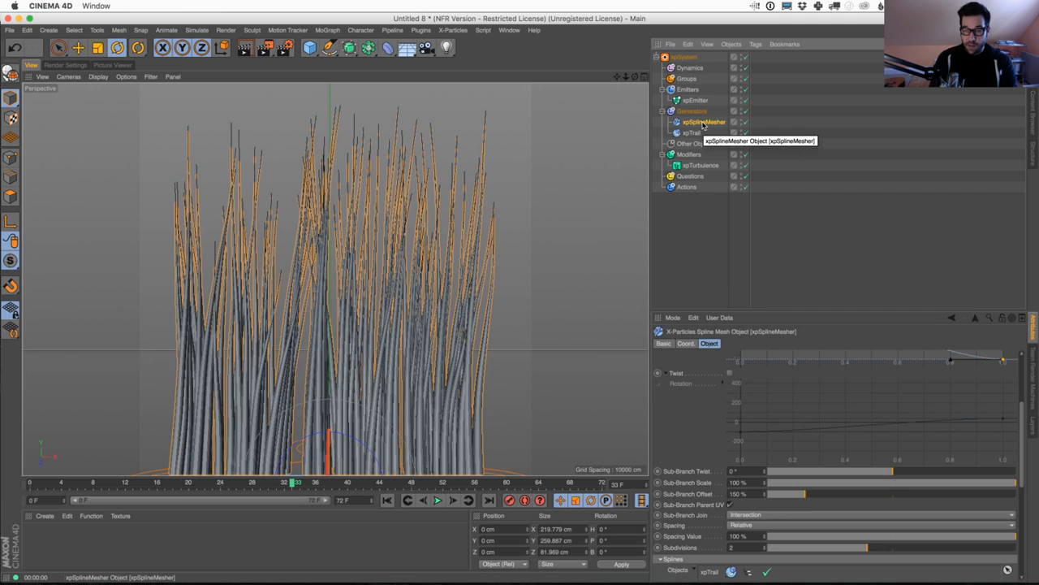
pyautogui.rightClick(703, 123)
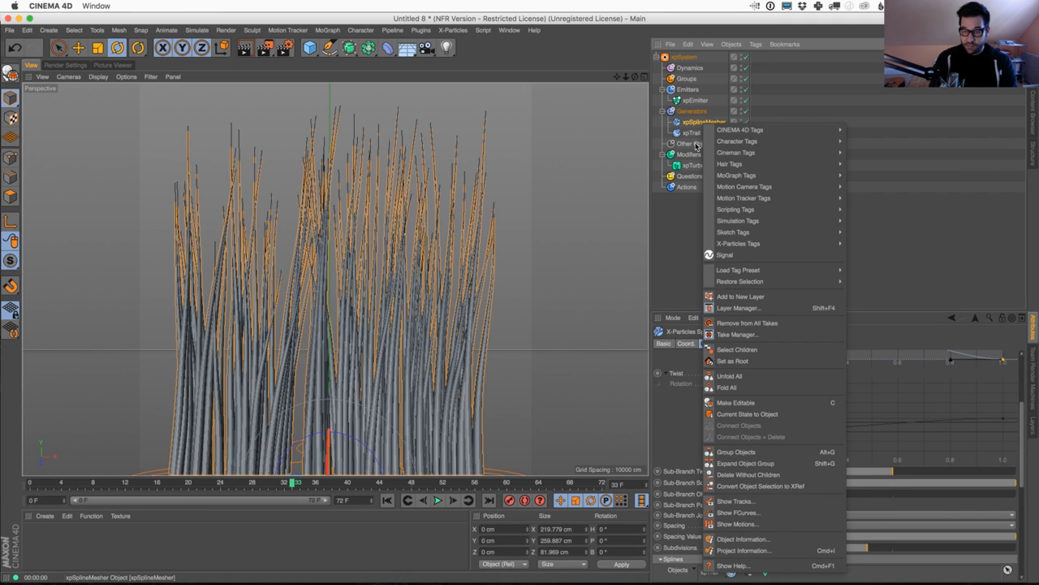
pyautogui.click(699, 125)
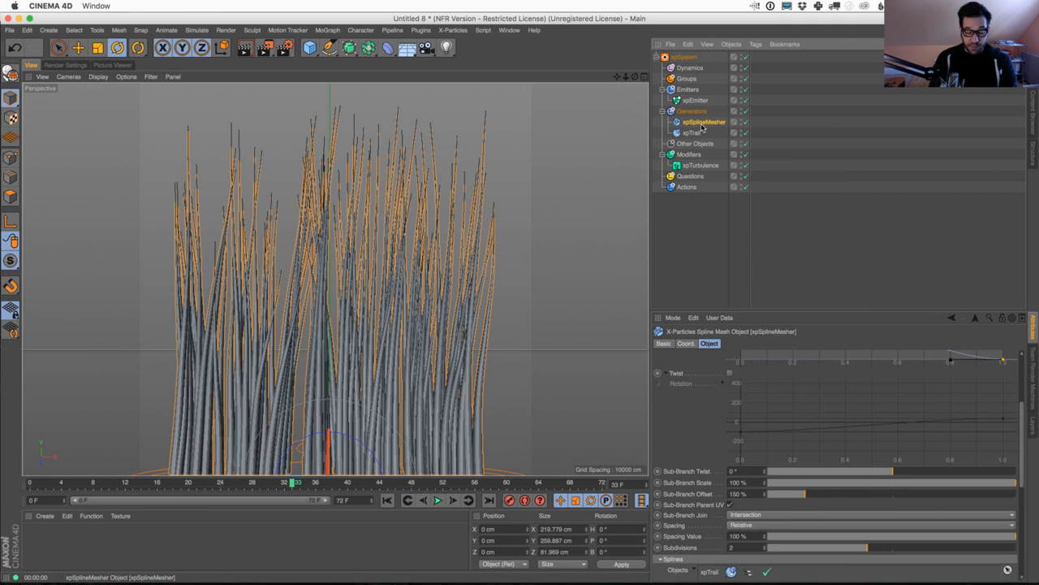
# Save the scene as XPartGrass.c4d in the Twitch folder inside Dropbox's _C4D Scene Files folder
pyautogui.press('super+s')
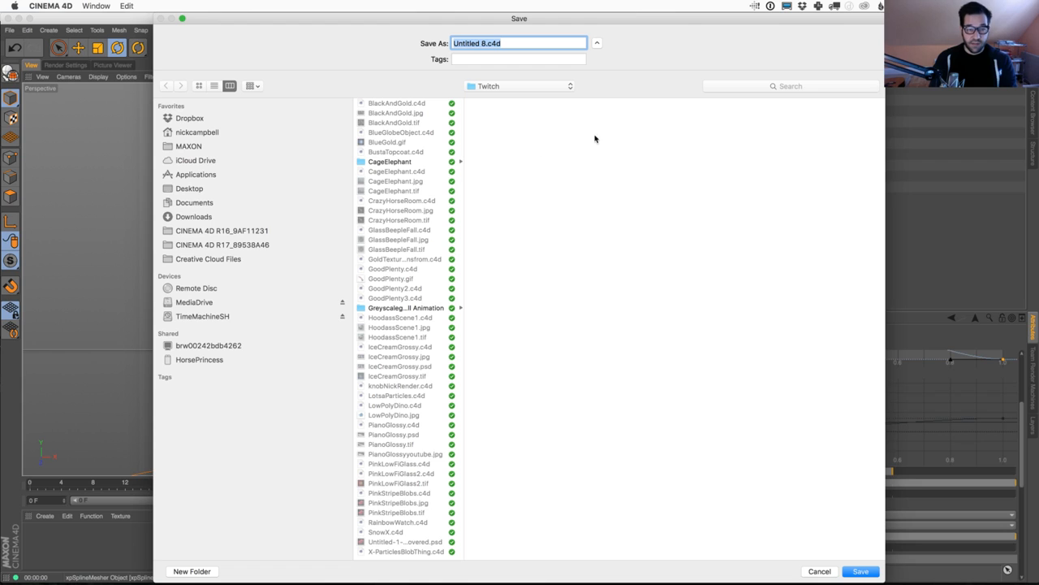
pyautogui.click(229, 126)
pyautogui.click(401, 113)
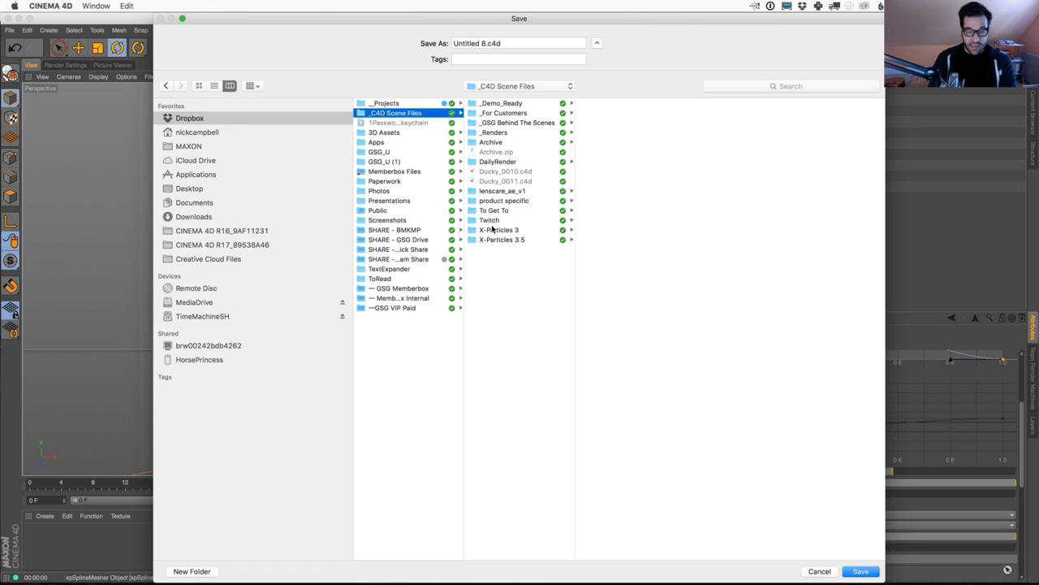
pyautogui.click(490, 220)
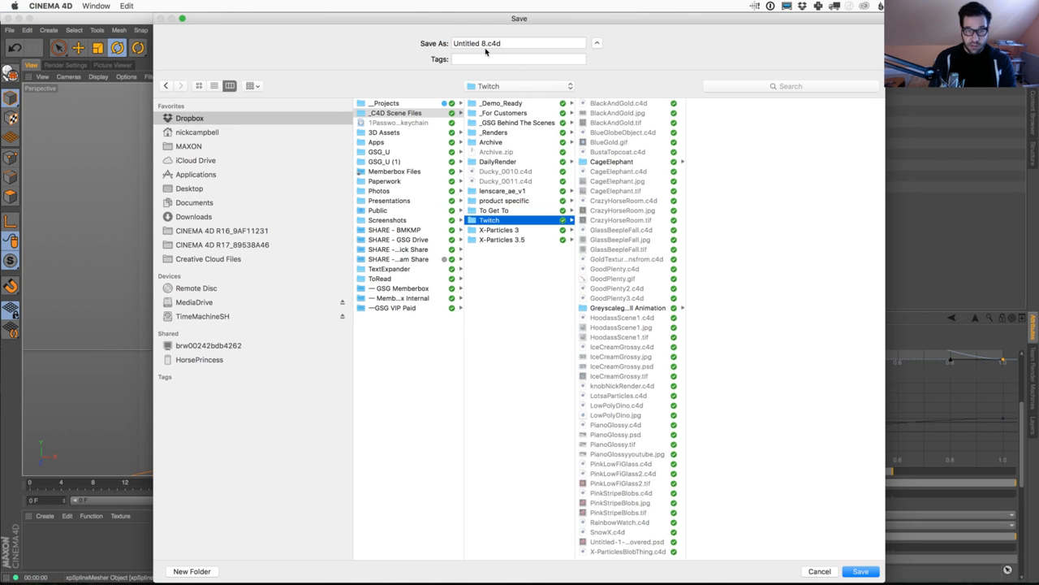
pyautogui.click(455, 43)
pyautogui.write('X')
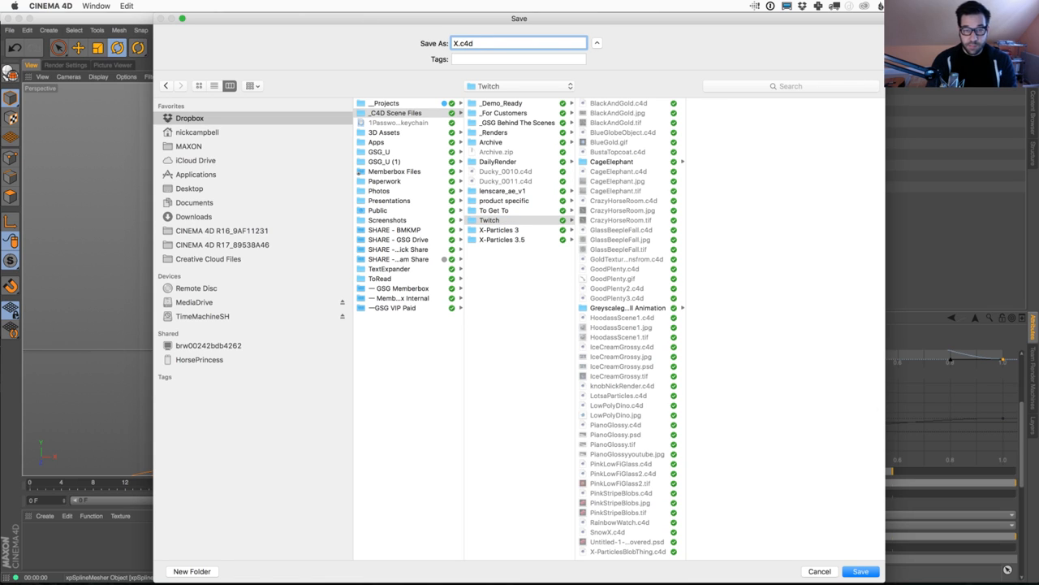
pyautogui.write('PartG')
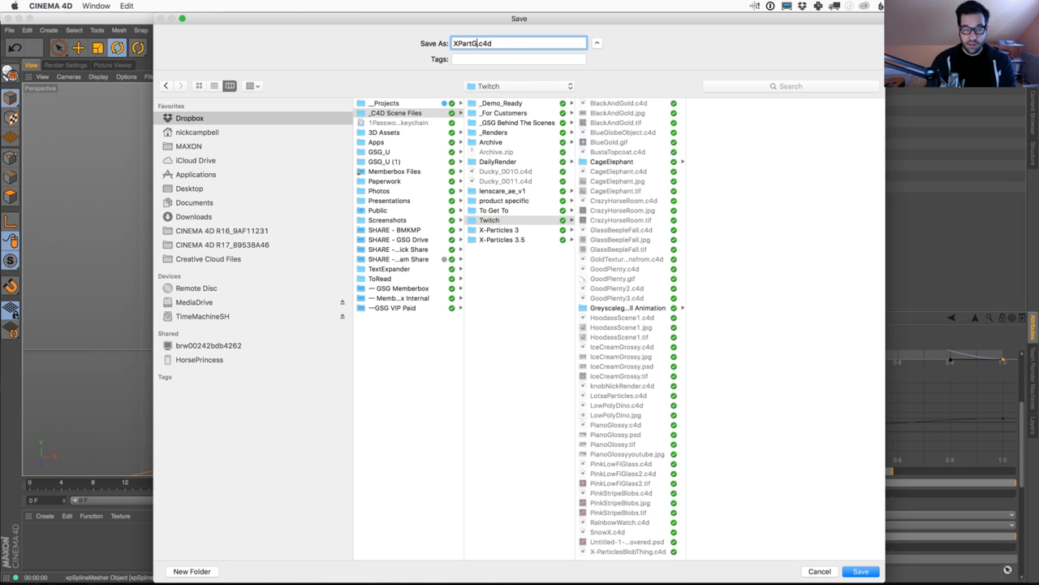
pyautogui.write('rass')
pyautogui.press('Return')
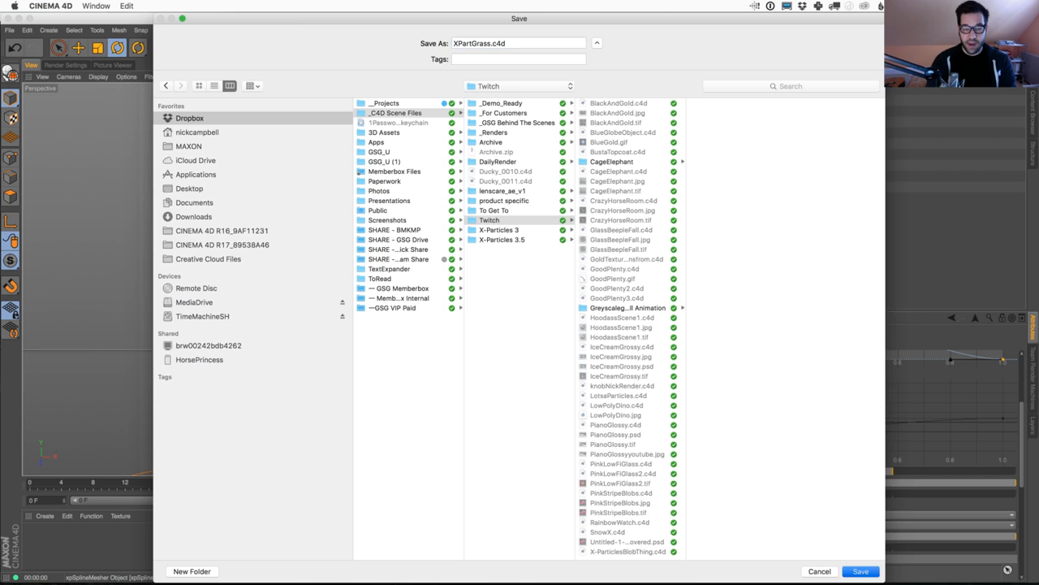
# Create a polygon copy of the xpSplineMesher using Current State to Object
pyautogui.rightClick(695, 126)
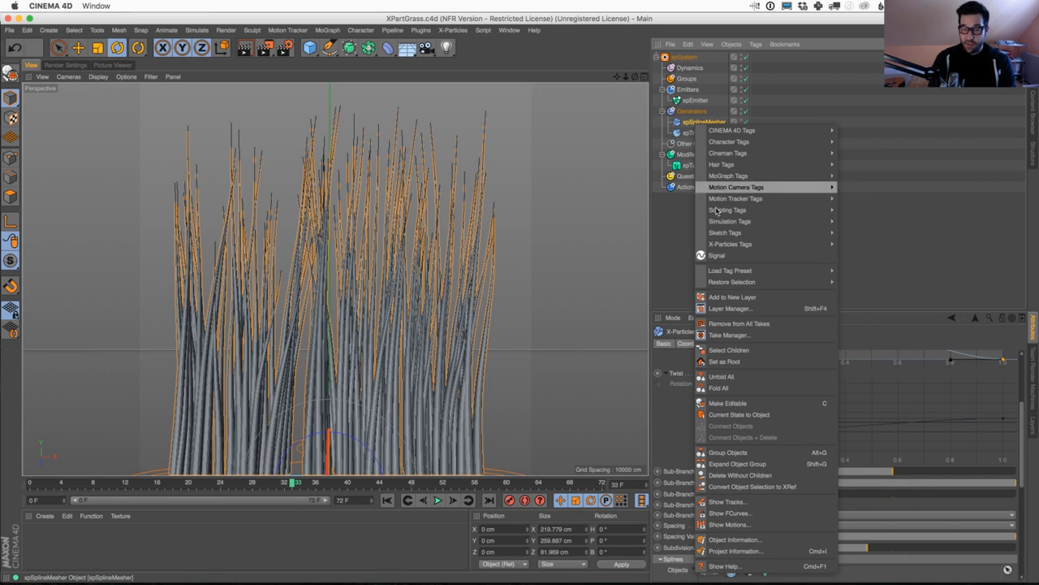
pyautogui.moveTo(729, 235)
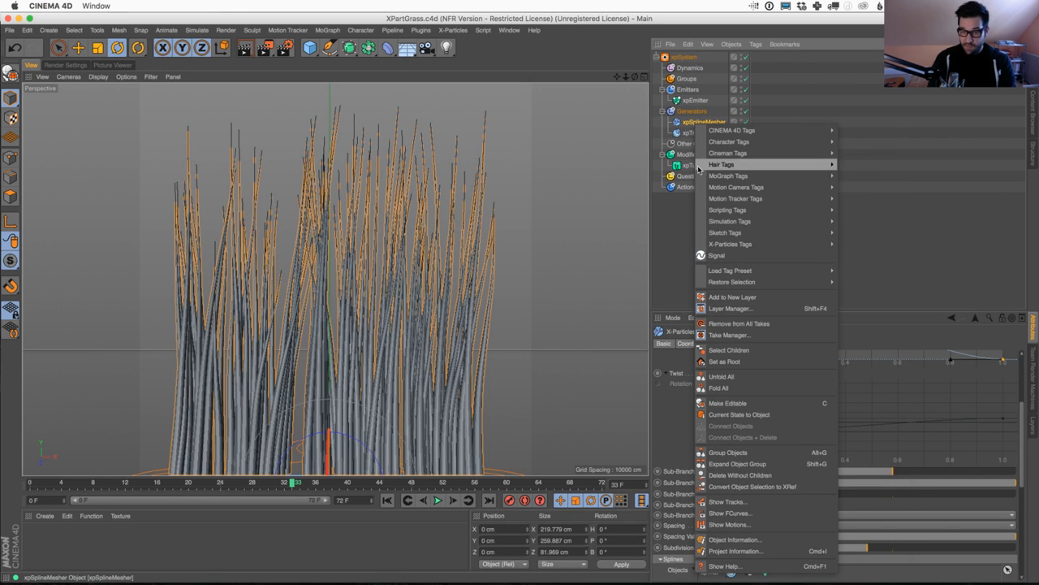
pyautogui.click(697, 122)
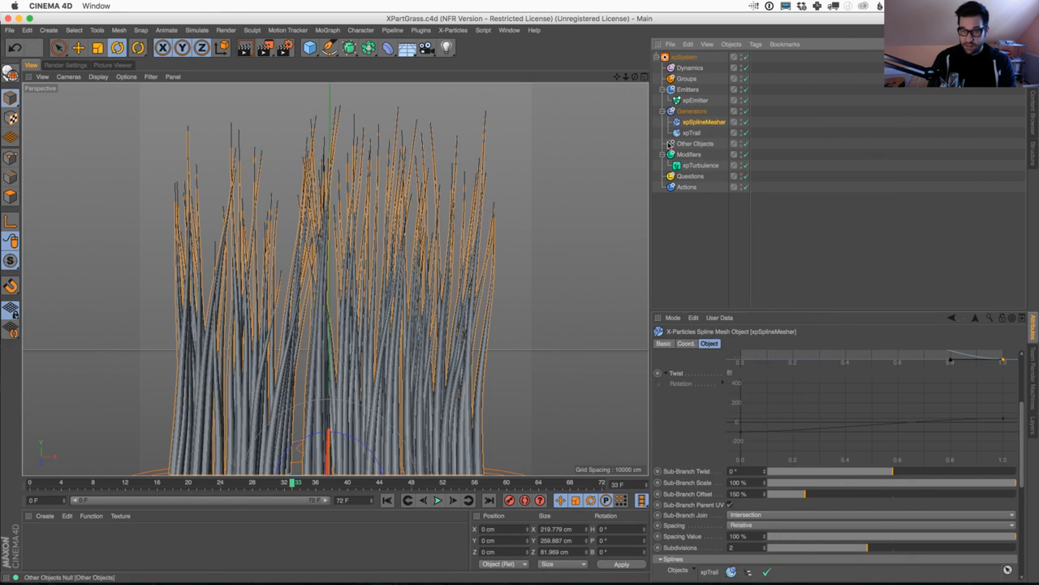
pyautogui.rightClick(706, 124)
pyautogui.moveTo(714, 197)
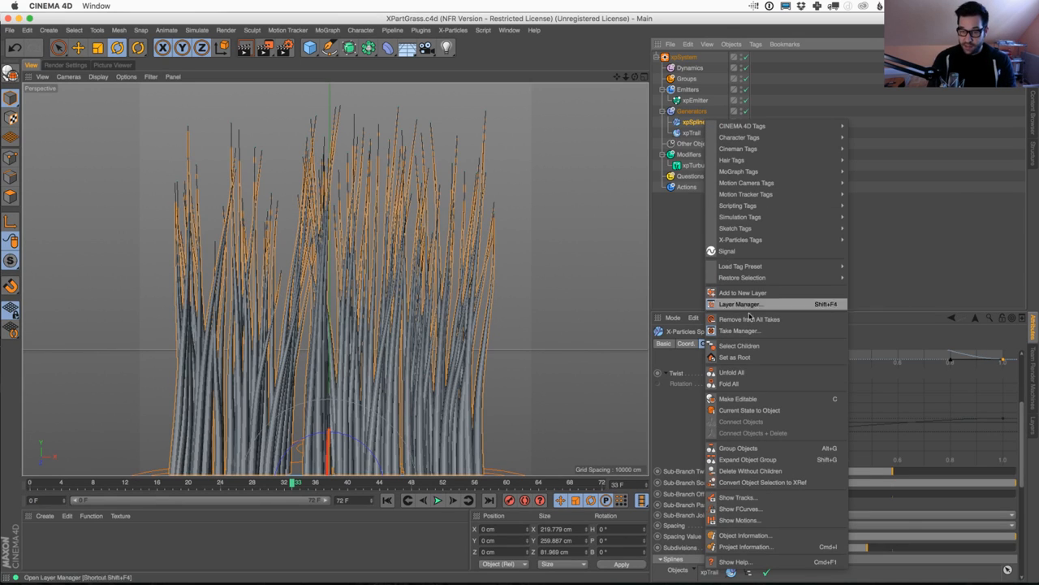
pyautogui.click(755, 410)
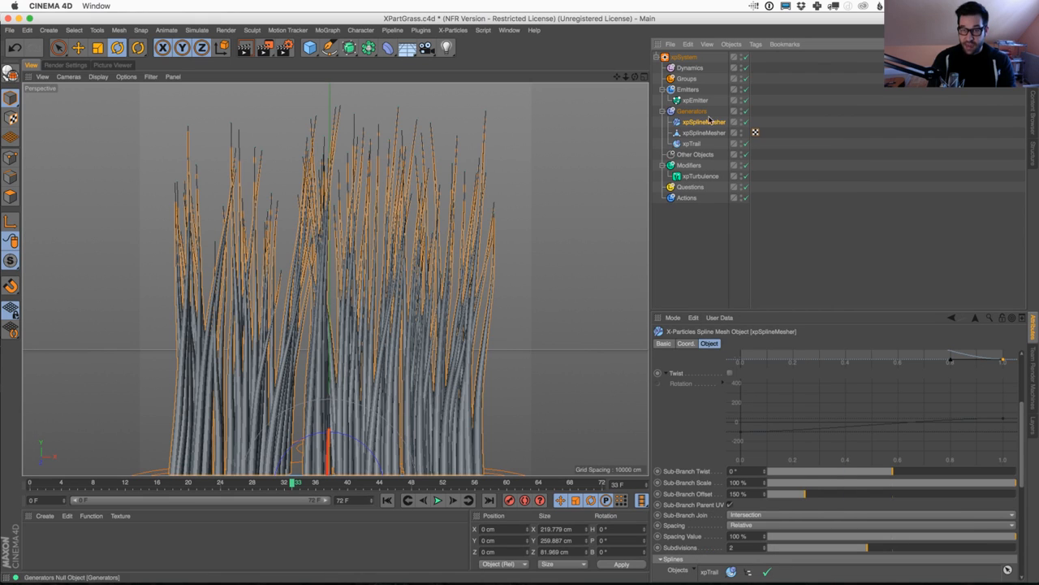
# Copy the polygon xpSplineMesher object into a new scene and frame the whole grass clump in the Perspective view
pyautogui.click(713, 133)
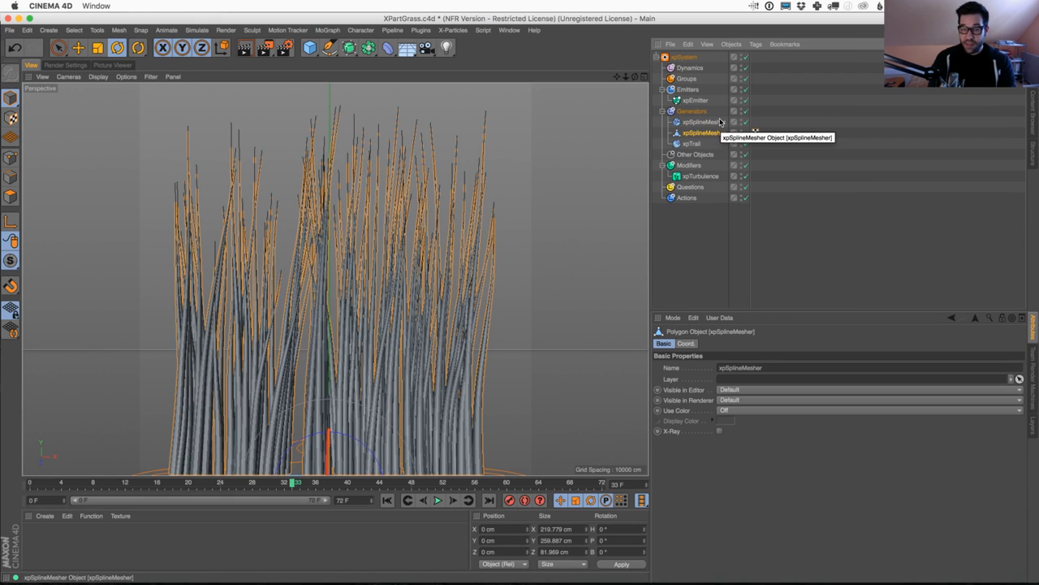
pyautogui.press('super+c')
pyautogui.press('super+n')
pyautogui.press('super+v')
pyautogui.scroll(5, 436, 233)
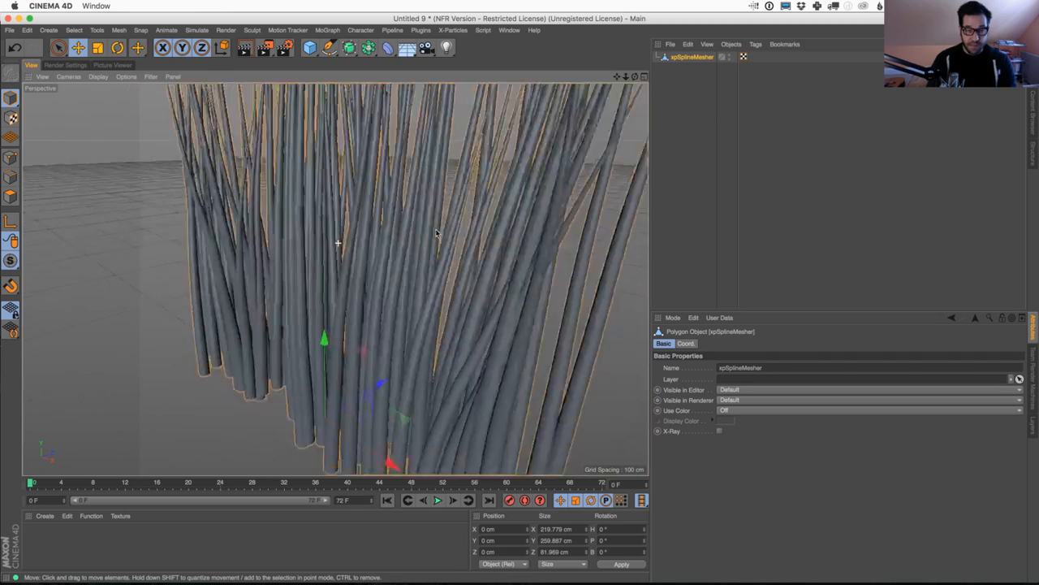
pyautogui.keyDown('alt'); pyautogui.moveTo(436, 233); pyautogui.dragTo(355, 237, button='right'); pyautogui.keyUp('alt')
pyautogui.keyDown('alt'); pyautogui.moveTo(355, 237); pyautogui.dragTo(442, 216); pyautogui.keyUp('alt')
pyautogui.keyDown('alt'); pyautogui.moveTo(442, 216); pyautogui.dragTo(461, 286, button='middle'); pyautogui.keyUp('alt')
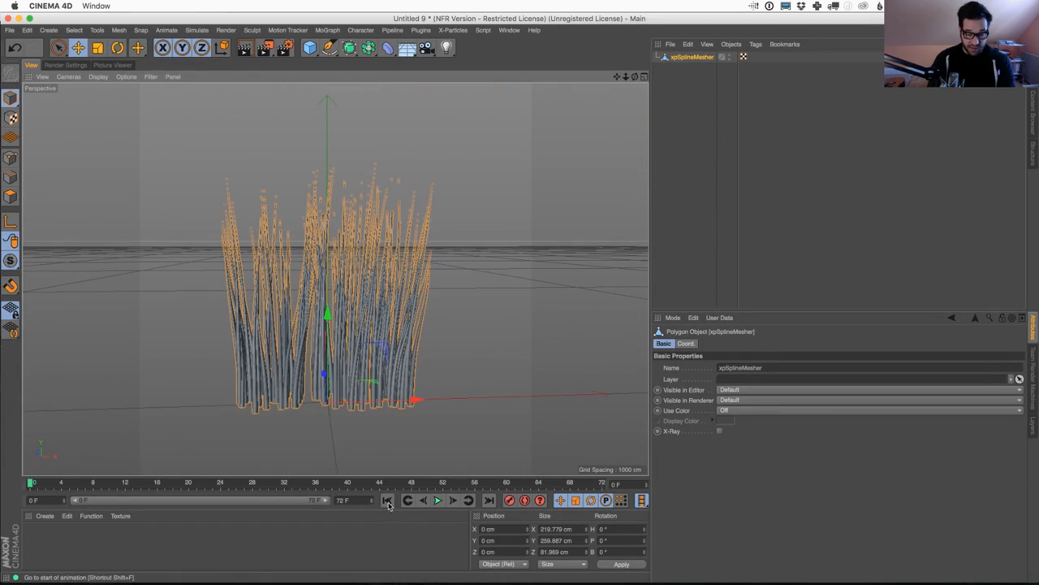
# Play the new scene's timeline to frame 31 and inspect the pasted mesh up close
pyautogui.click(437, 500)
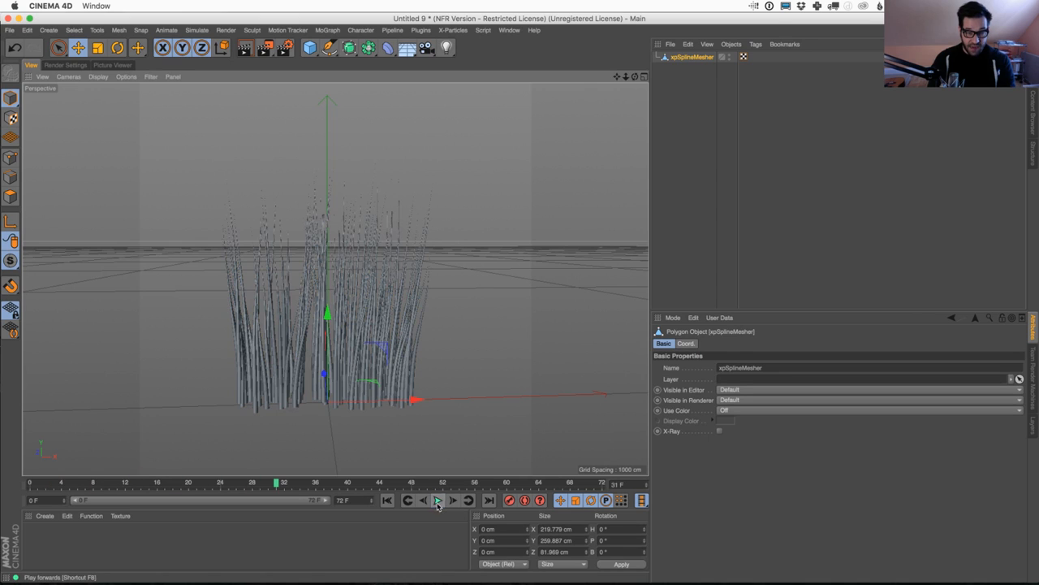
pyautogui.click(438, 500)
pyautogui.keyDown('alt'); pyautogui.moveTo(325, 331); pyautogui.dragTo(371, 313, button='right'); pyautogui.keyUp('alt')
pyautogui.moveTo(371, 314)
pyautogui.keyDown('alt'); pyautogui.mouseDown()
pyautogui.moveTo(332, 297)
pyautogui.moveTo(355, 289)
pyautogui.moveTo(334, 281)
pyautogui.moveTo(382, 321)
pyautogui.mouseUp(); pyautogui.keyUp('alt')
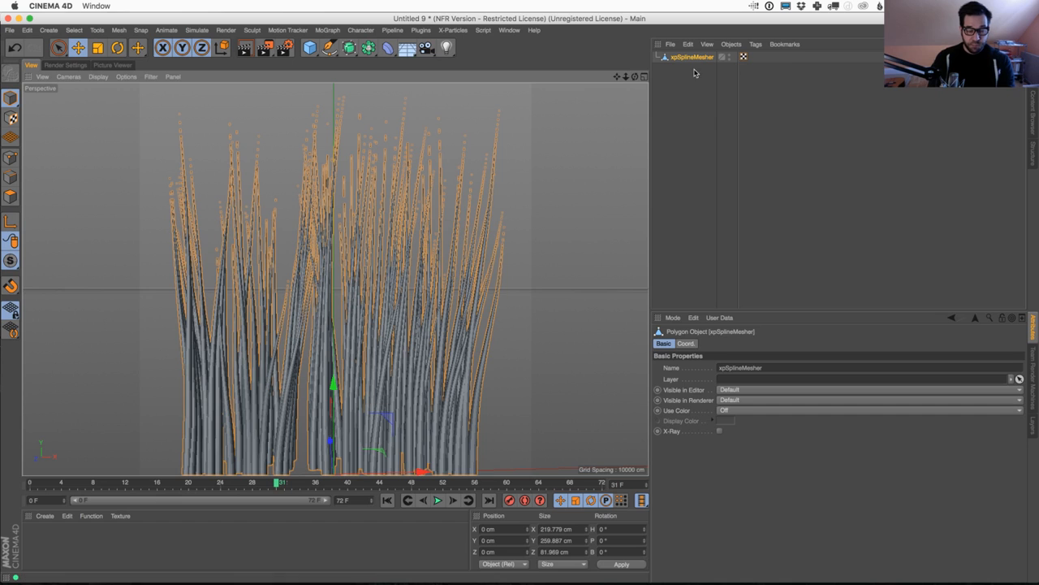
pyautogui.keyDown('alt'); pyautogui.moveTo(400, 317); pyautogui.dragTo(391, 363); pyautogui.keyUp('alt')
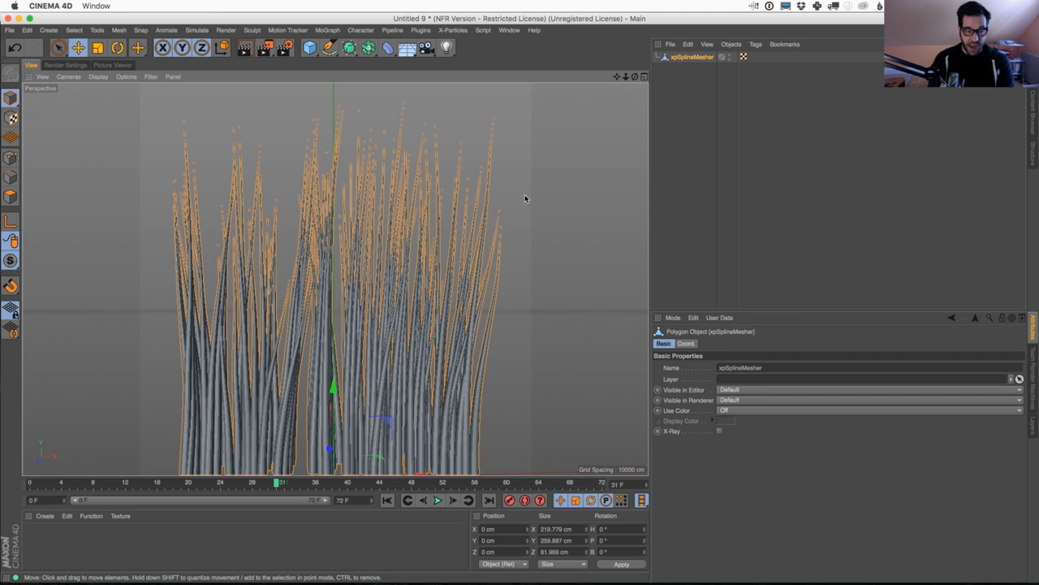
# Add a MoGraph Cloner and a sphere with a radius of 1 cm
pyautogui.click(328, 30)
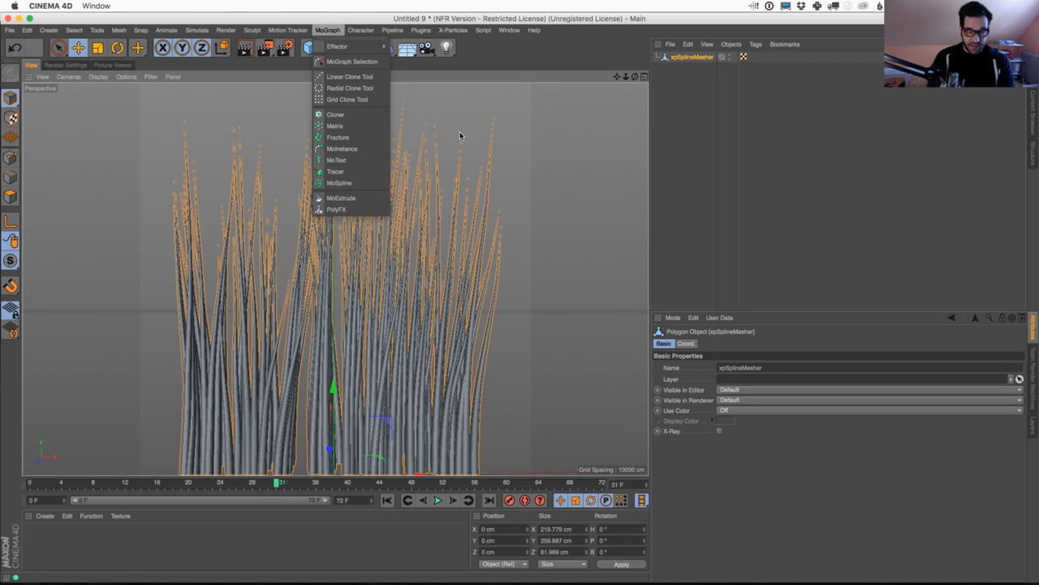
pyautogui.click(355, 118)
pyautogui.moveTo(311, 49); pyautogui.dragTo(540, 87)
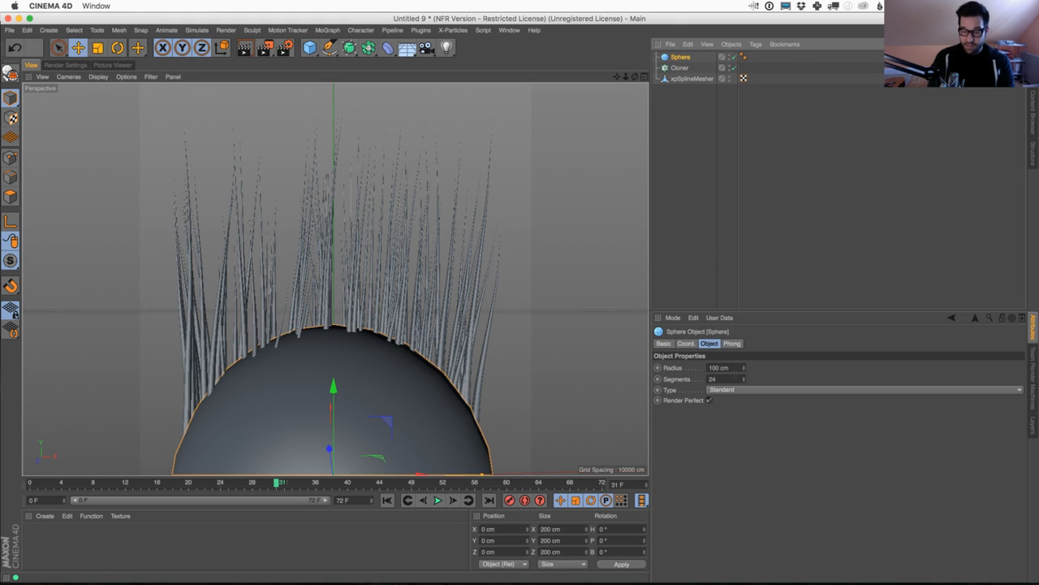
pyautogui.write('1')
pyautogui.press('Return')
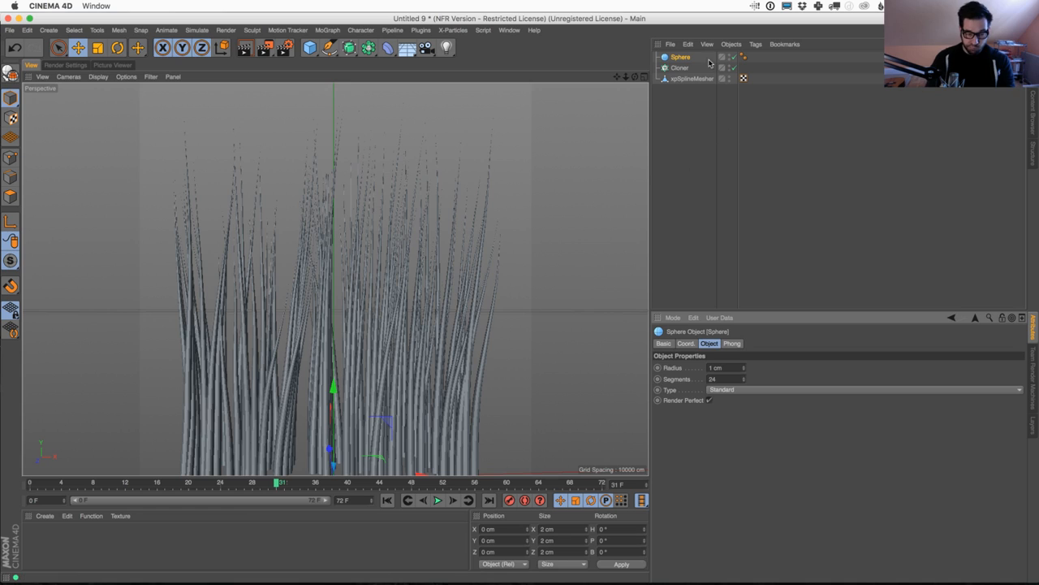
# Nest the sphere under the Cloner, and set the Cloner to Object mode with the polygon xpSplineMesher as its object
pyautogui.moveTo(680, 67); pyautogui.dragTo(681, 68)
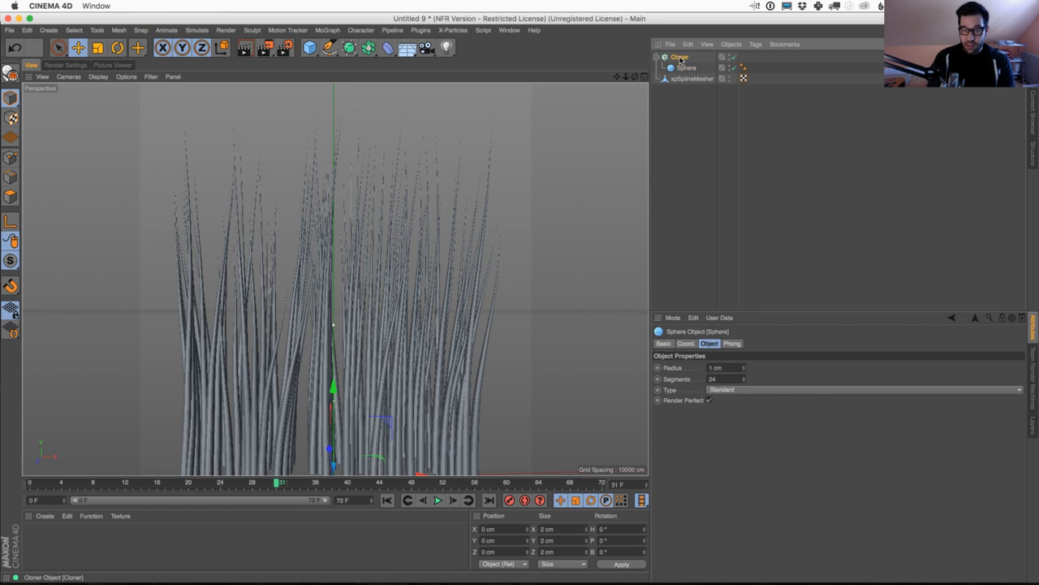
pyautogui.click(680, 56)
pyautogui.click(707, 367)
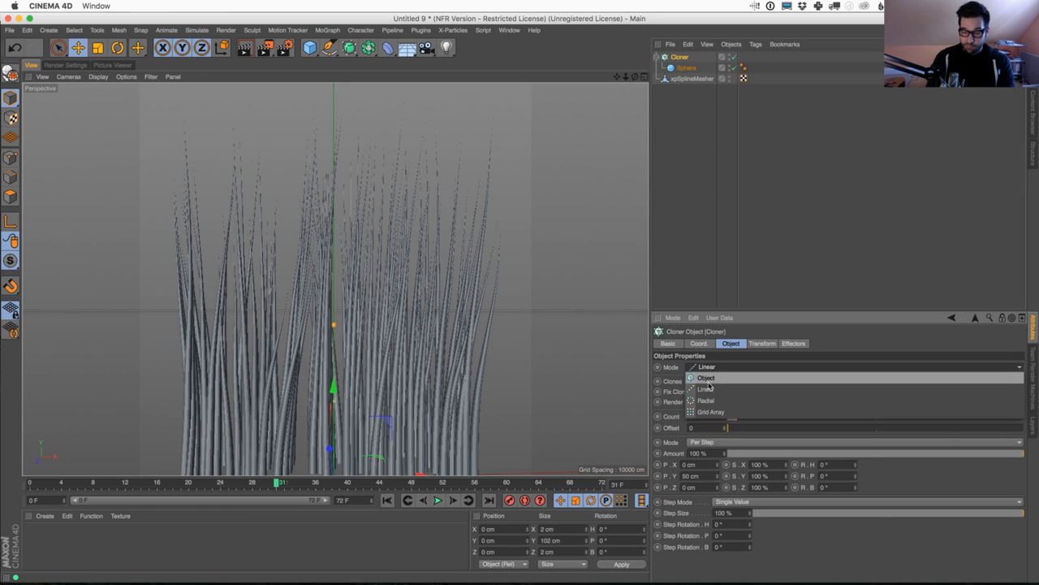
pyautogui.click(706, 377)
pyautogui.moveTo(688, 79); pyautogui.dragTo(742, 416)
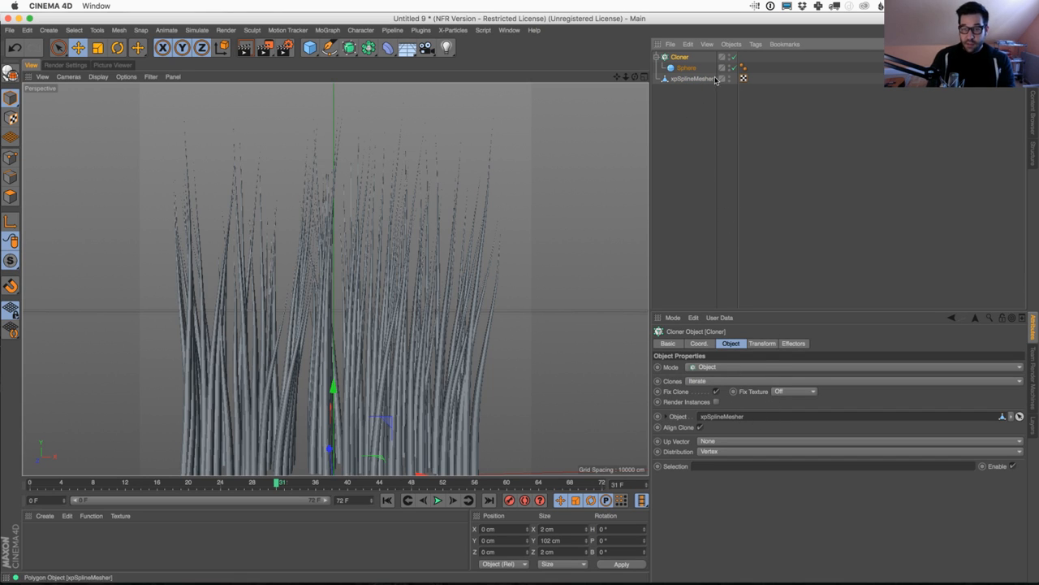
# Distribute the Cloner's spheres over the mesh's Surface and raise the clone count to 597
pyautogui.click(728, 449)
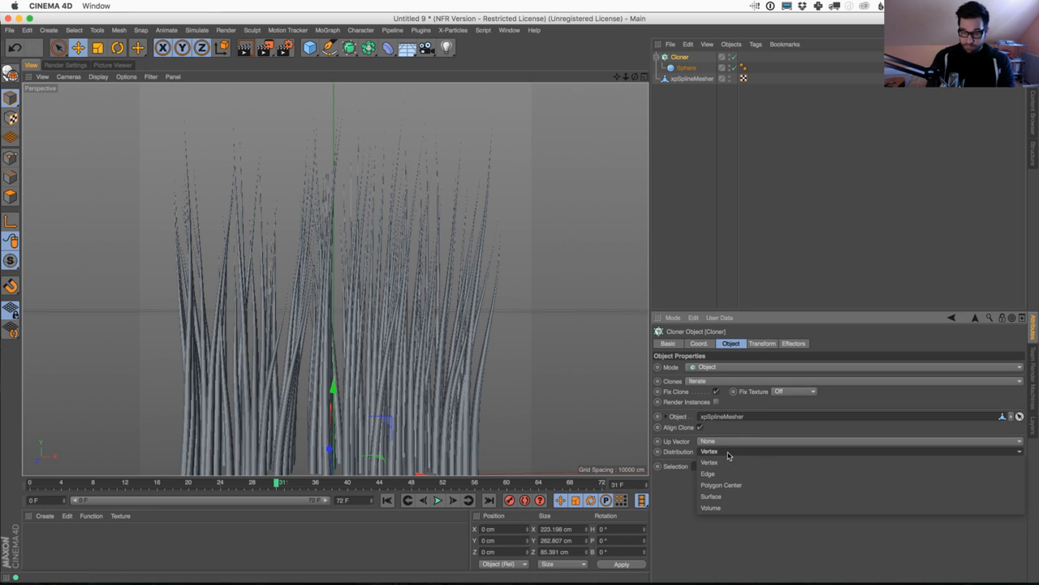
pyautogui.click(733, 497)
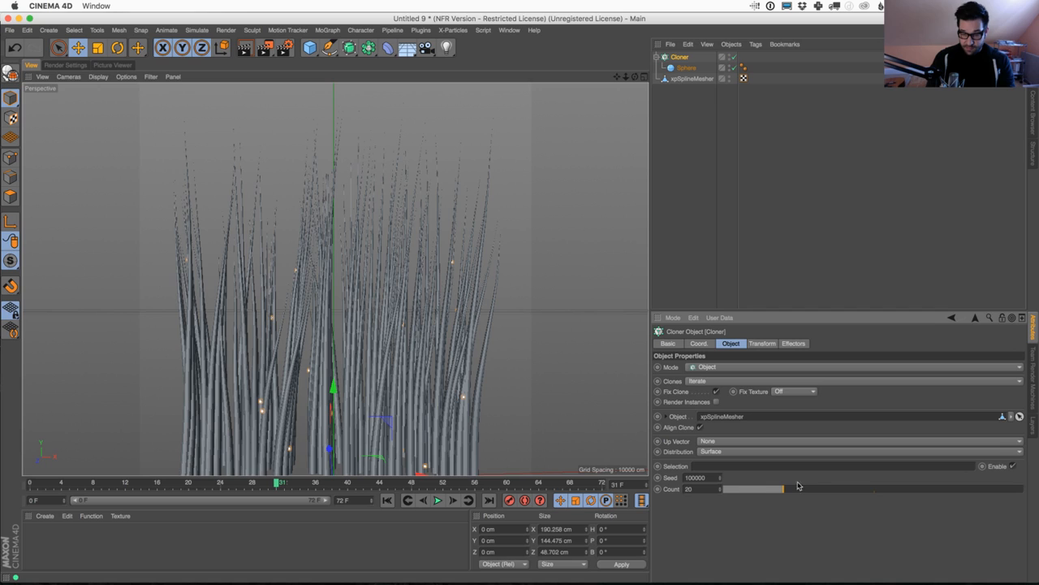
pyautogui.moveTo(792, 491); pyautogui.dragTo(972, 504)
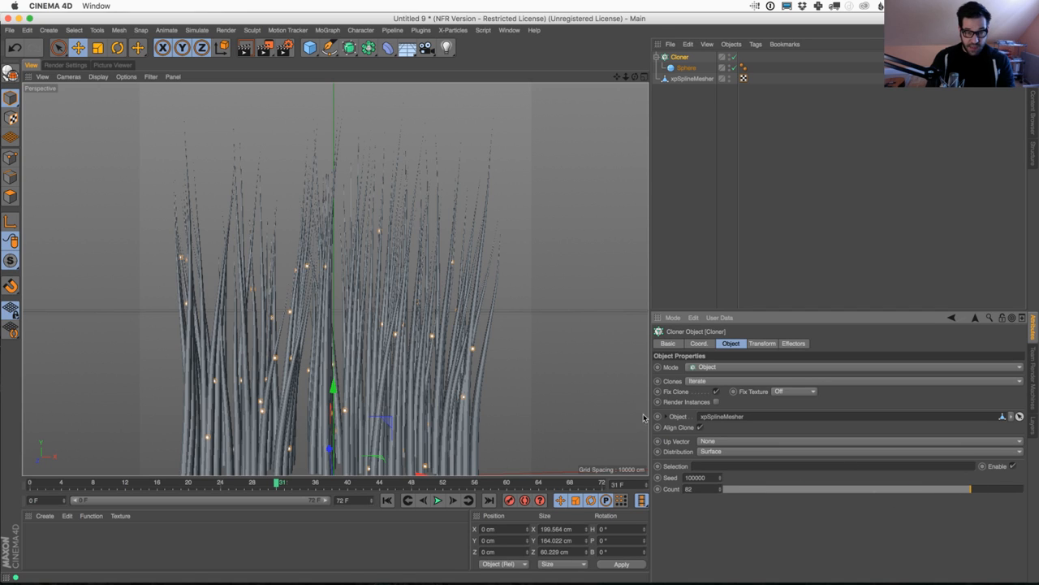
pyautogui.moveTo(718, 491); pyautogui.dragTo(782, 300)
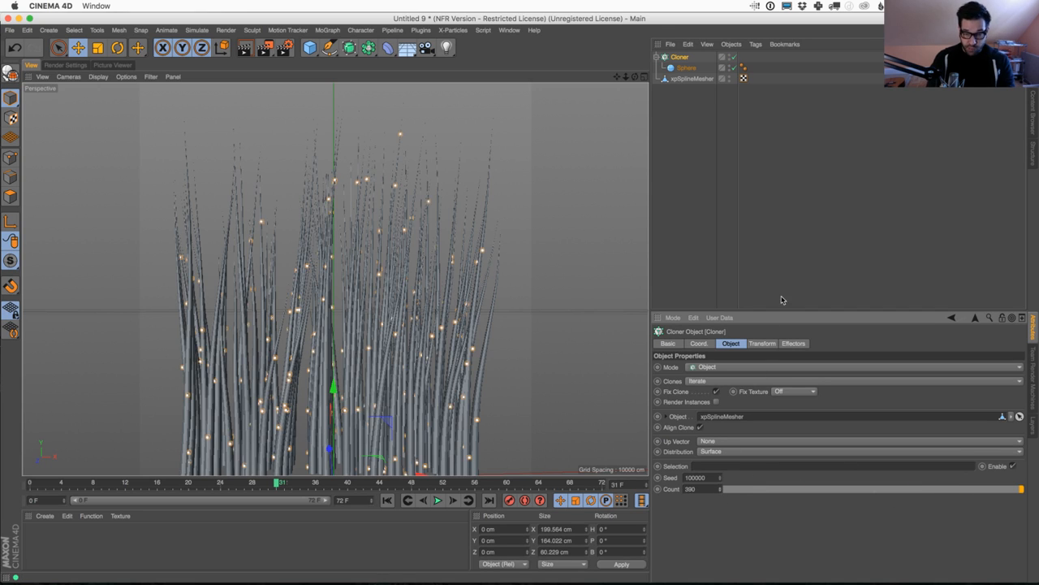
pyautogui.moveTo(800, 254); pyautogui.dragTo(804, 195)
# Duplicate the sphere inside the Cloner and set the copy's radius to 2 cm
pyautogui.click(682, 58)
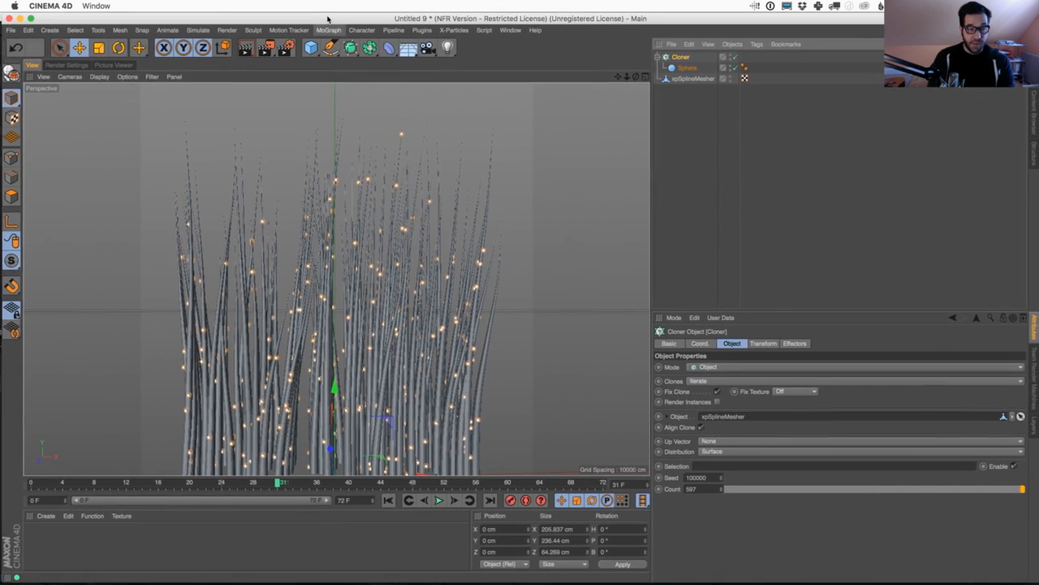
pyautogui.click(686, 67)
pyautogui.moveTo(686, 67)
pyautogui.keyDown('ctrl'); pyautogui.mouseDown()
pyautogui.moveTo(680, 58)
pyautogui.moveTo(684, 71)
pyautogui.mouseUp(); pyautogui.keyUp('ctrl')
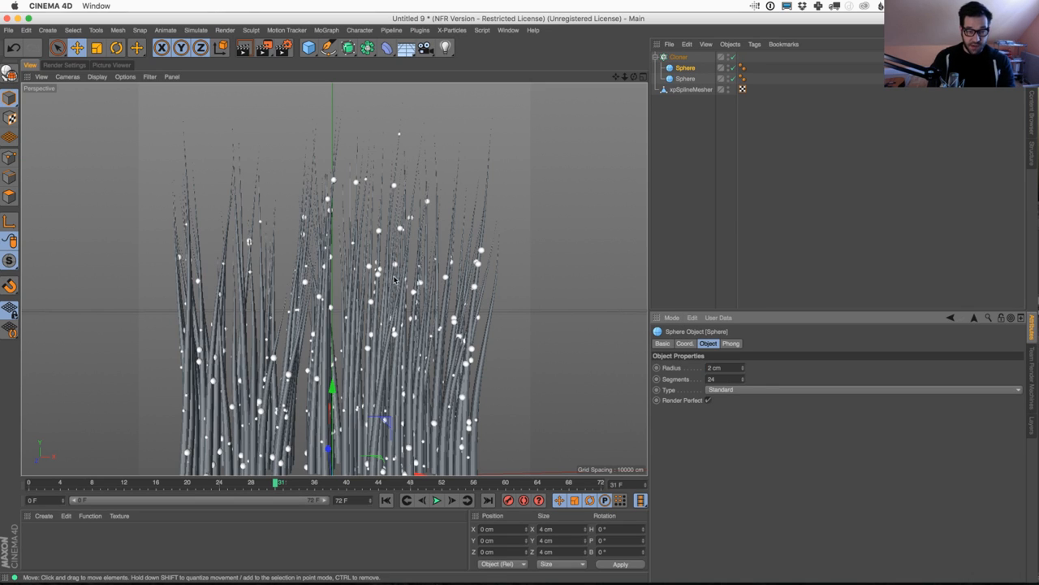
# Add a Random effector to the Cloner, disabling its position randomization and enabling scale with Uniform Scale
pyautogui.click(679, 57)
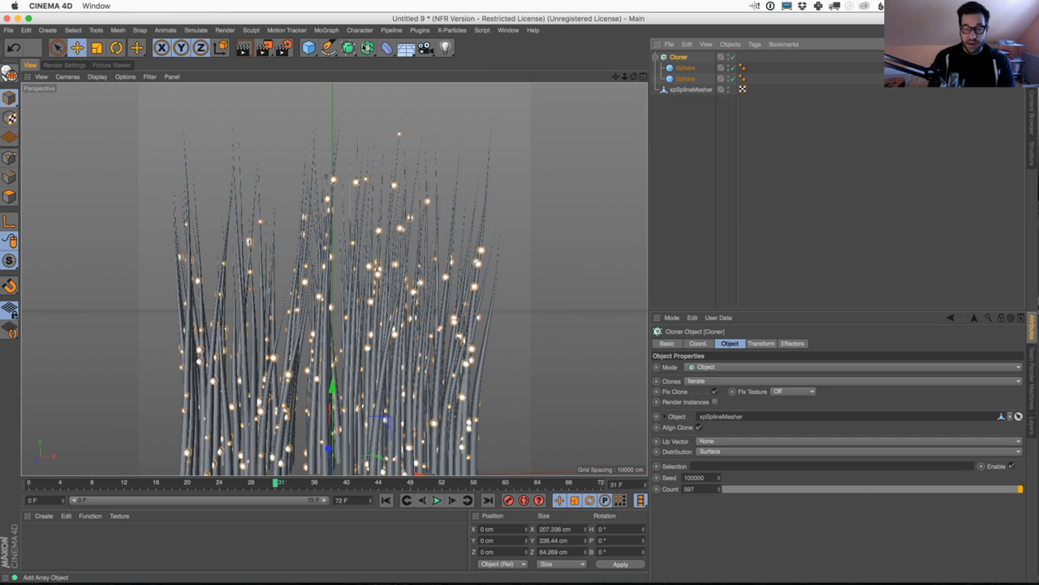
pyautogui.click(367, 31)
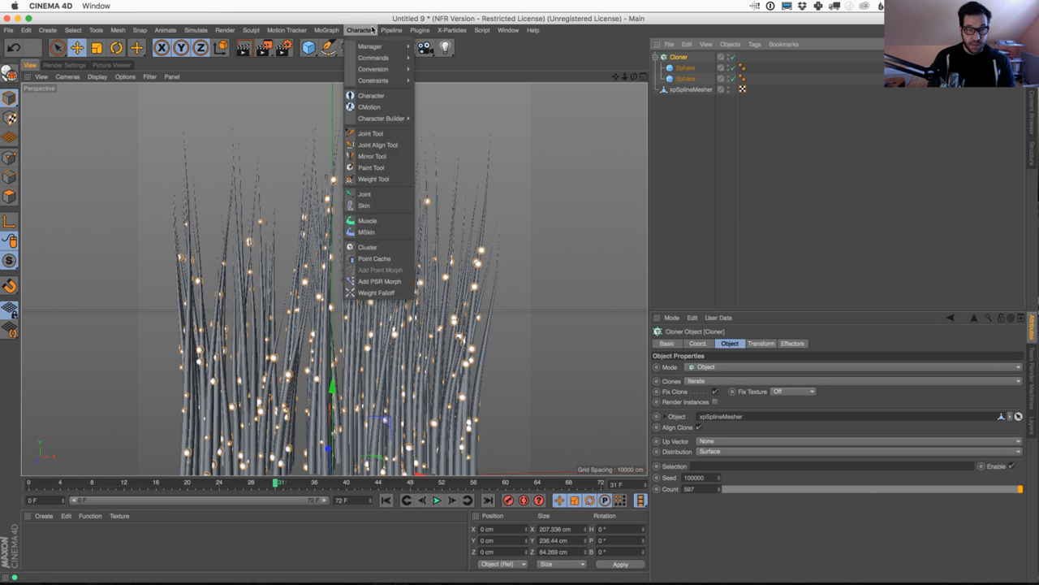
pyautogui.moveTo(357, 46)
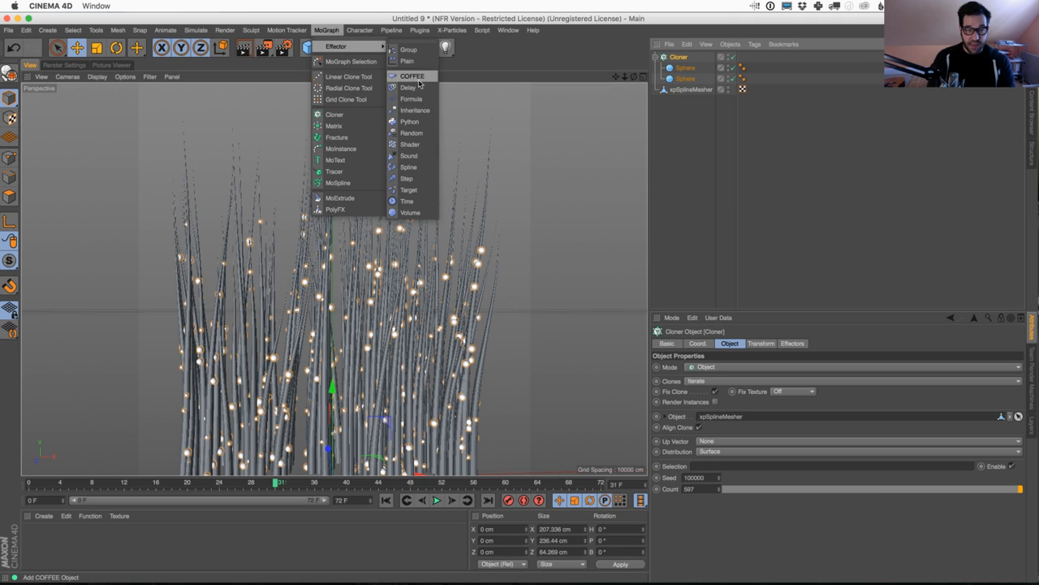
pyautogui.click(412, 134)
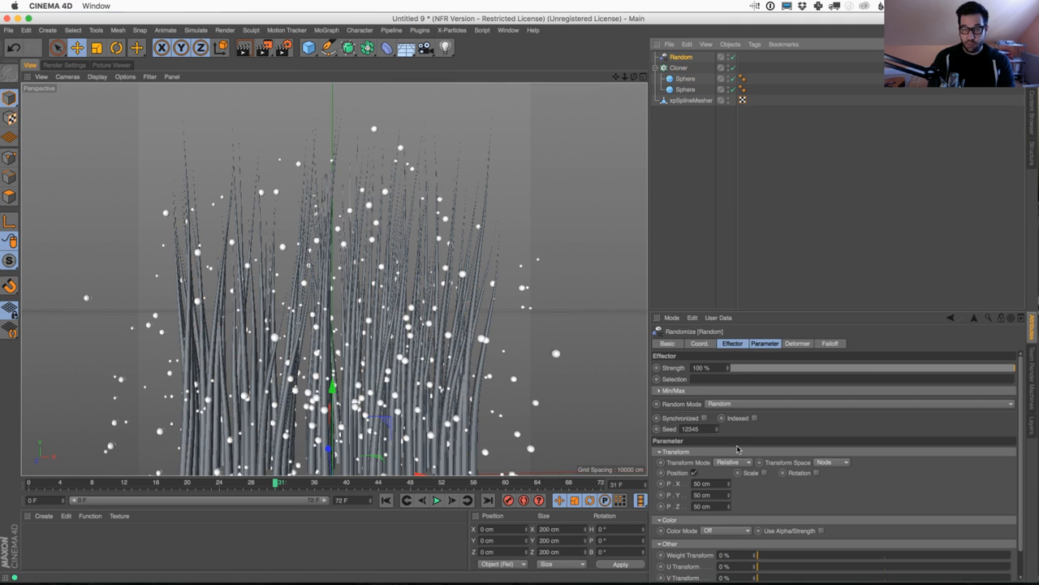
pyautogui.click(694, 473)
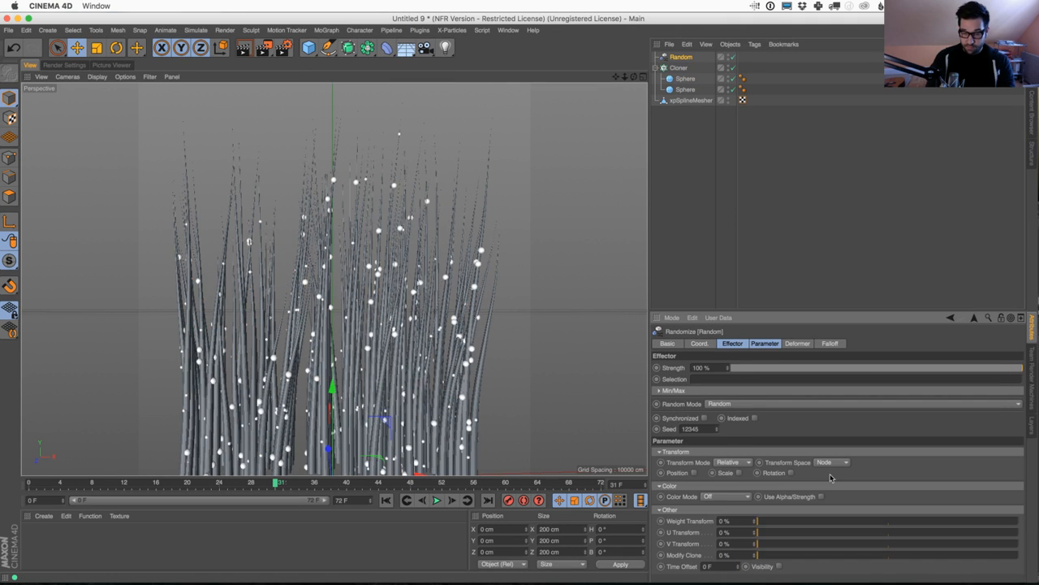
pyautogui.click(737, 473)
pyautogui.click(763, 518)
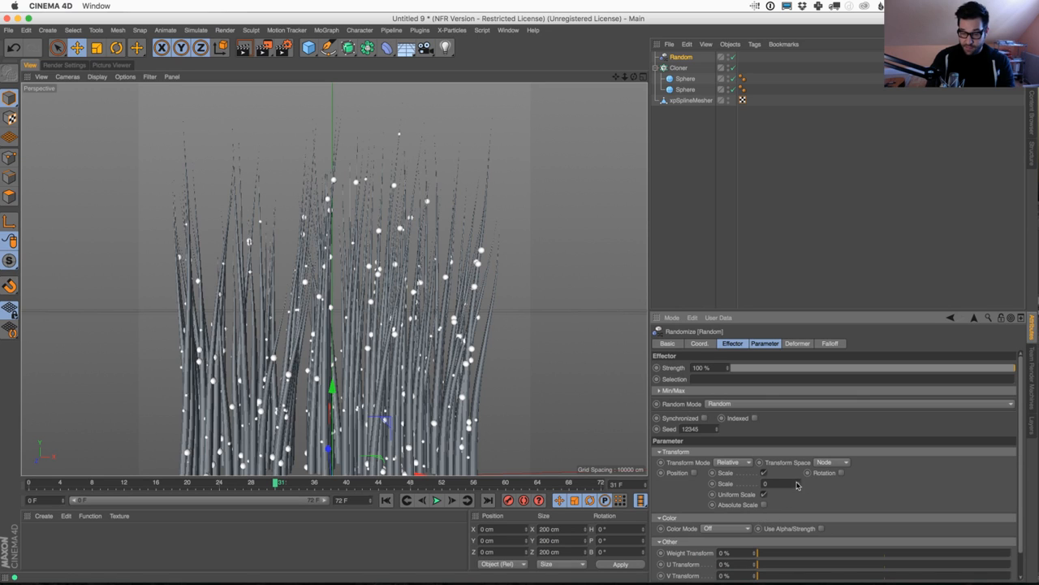
# Set the Random effector's uniform scale variation to 0.22
pyautogui.moveTo(797, 484)
pyautogui.mouseDown()
pyautogui.moveTo(802, 496)
pyautogui.moveTo(802, 473)
pyautogui.mouseUp()
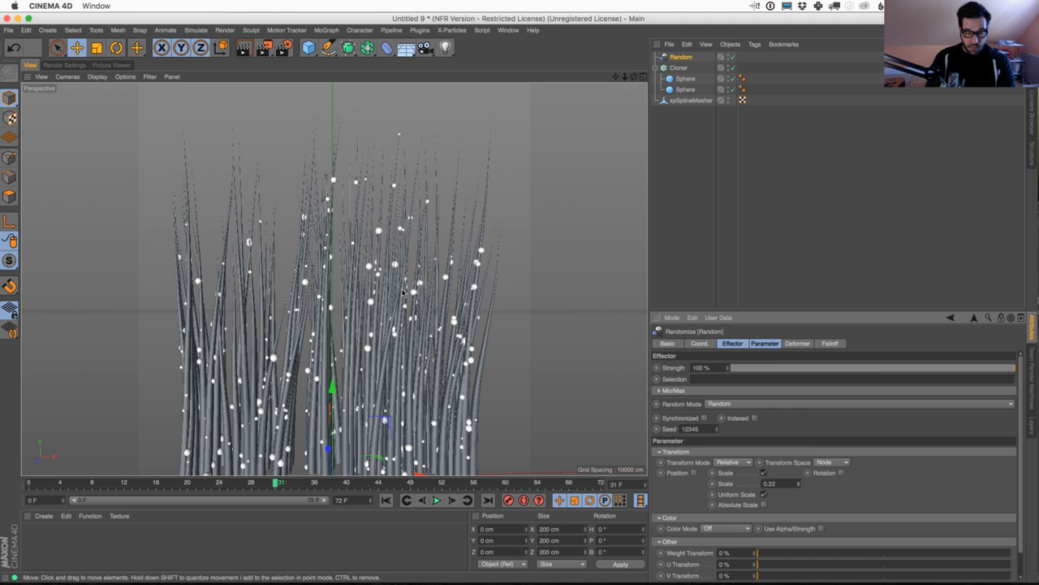
pyautogui.scroll(2, 412, 319)
pyautogui.scroll(-1, 412, 319)
pyautogui.moveTo(413, 319)
pyautogui.keyDown('alt'); pyautogui.mouseDown(button='middle')
pyautogui.moveTo(414, 304)
pyautogui.moveTo(416, 319)
pyautogui.mouseUp(button='middle'); pyautogui.keyUp('alt')
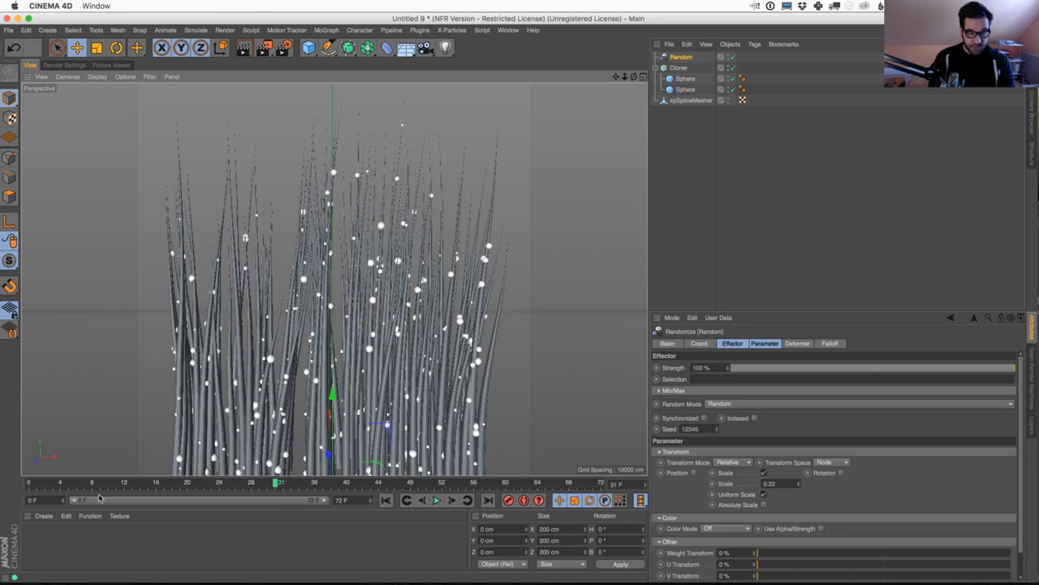
# Create a new material and apply it to both spheres inside the Cloner
pyautogui.click(44, 516)
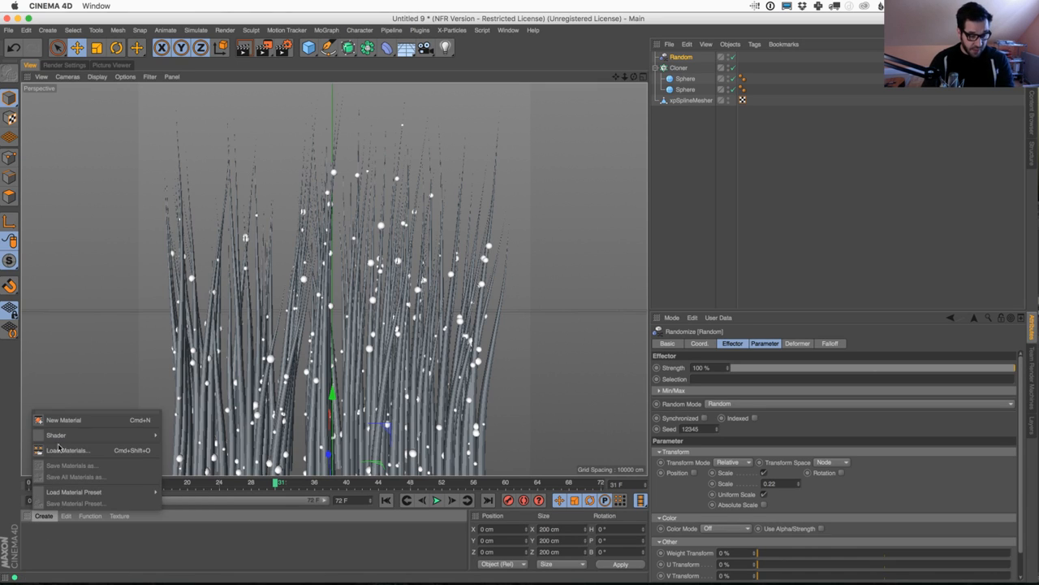
pyautogui.click(67, 420)
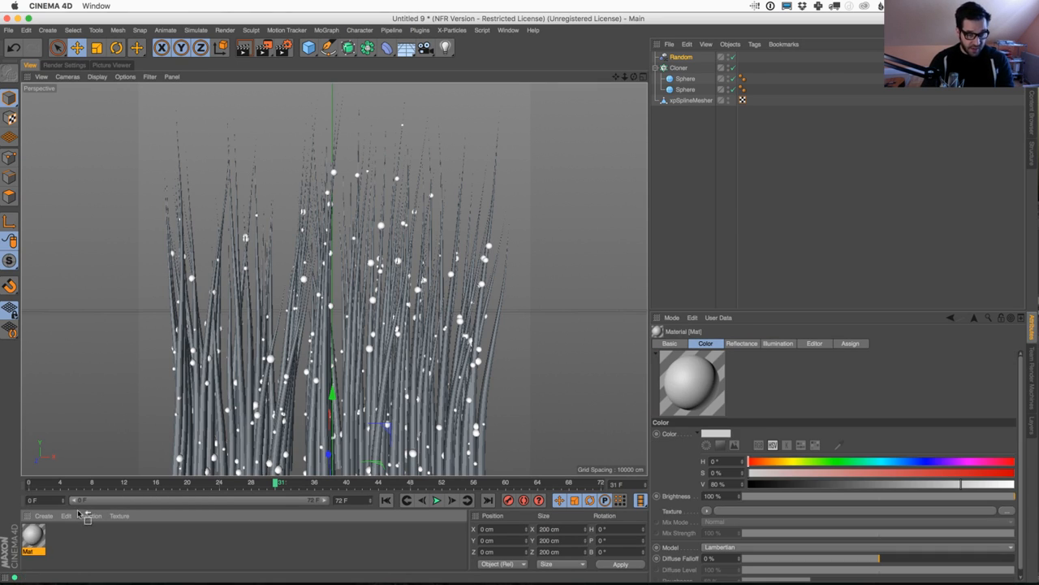
pyautogui.moveTo(33, 535)
pyautogui.mouseDown()
pyautogui.moveTo(699, 85)
pyautogui.moveTo(687, 79)
pyautogui.mouseUp()
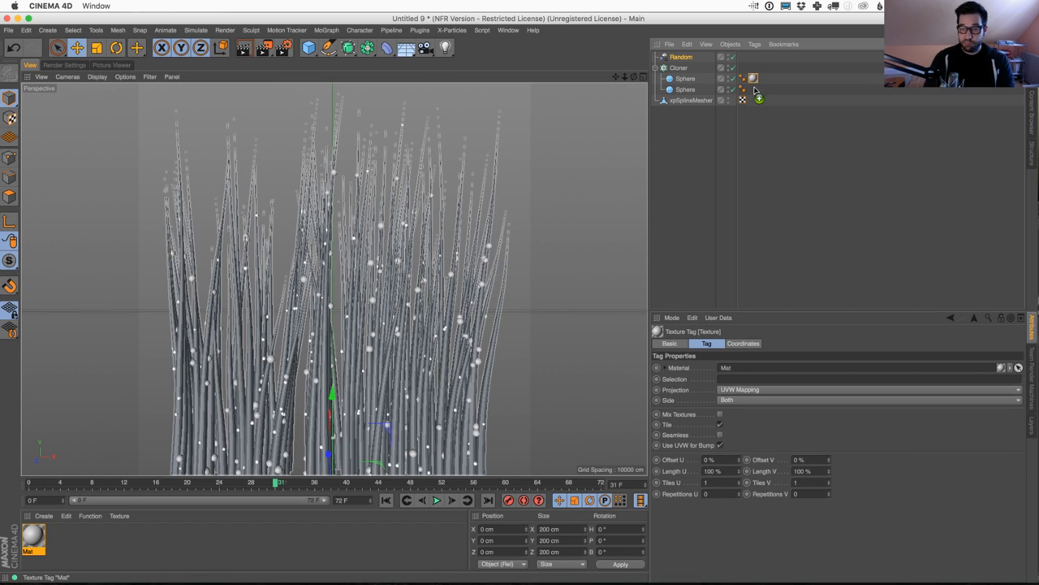
# Enable Transparency on the spheres' material and set its refraction to 1.5
pyautogui.doubleClick(33, 536)
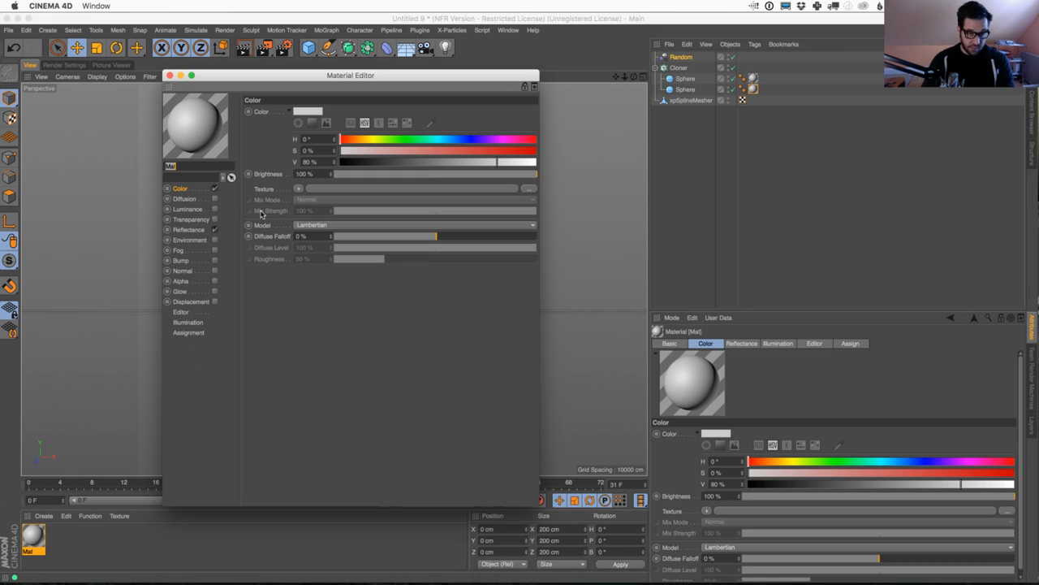
pyautogui.click(216, 219)
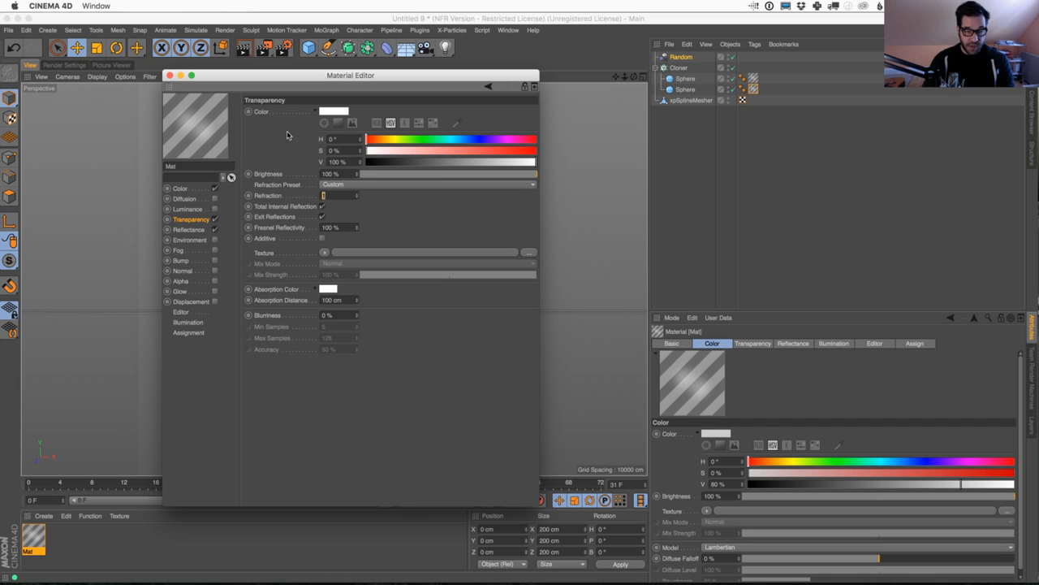
pyautogui.press('Return')
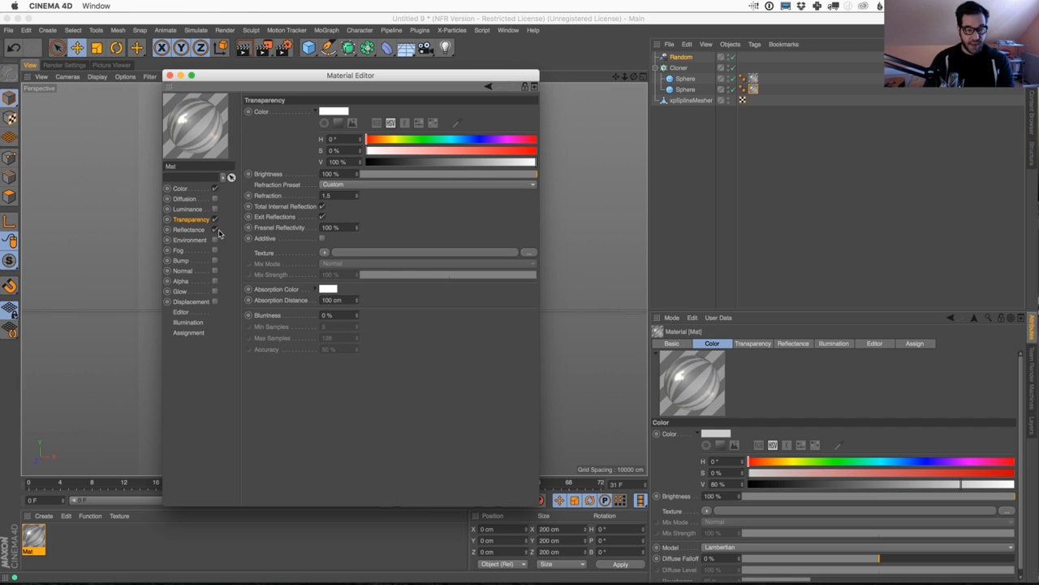
# Remove the Default Specular reflectance layer from the spheres' material and disable its Color channel
pyautogui.click(214, 231)
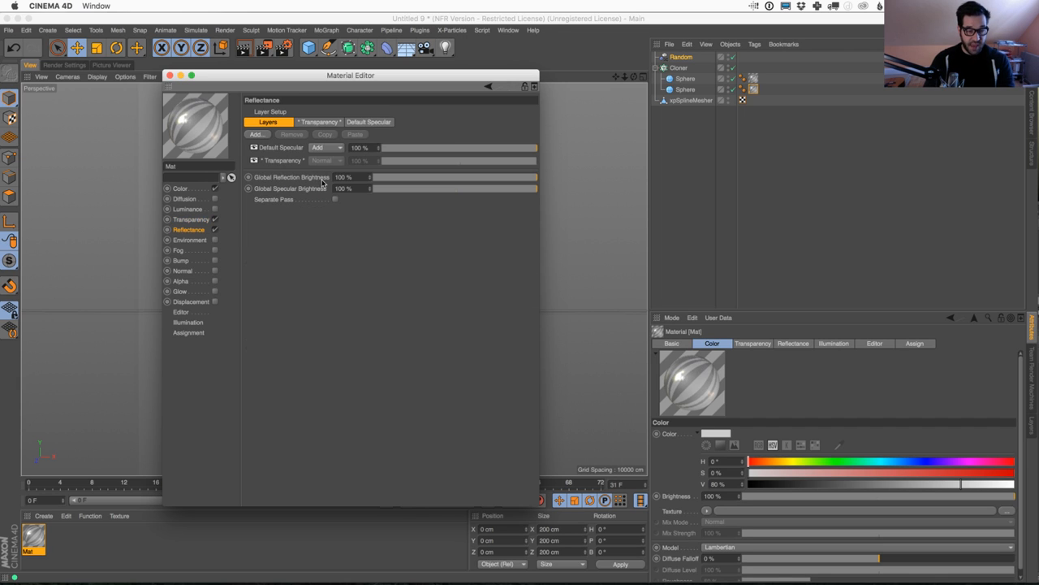
pyautogui.click(292, 149)
pyautogui.click(291, 134)
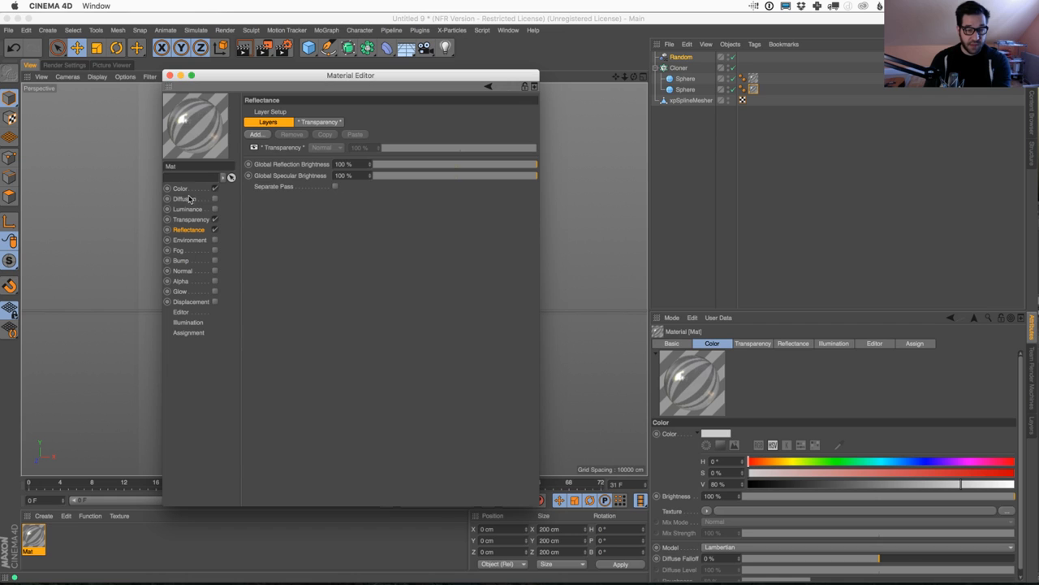
pyautogui.click(169, 75)
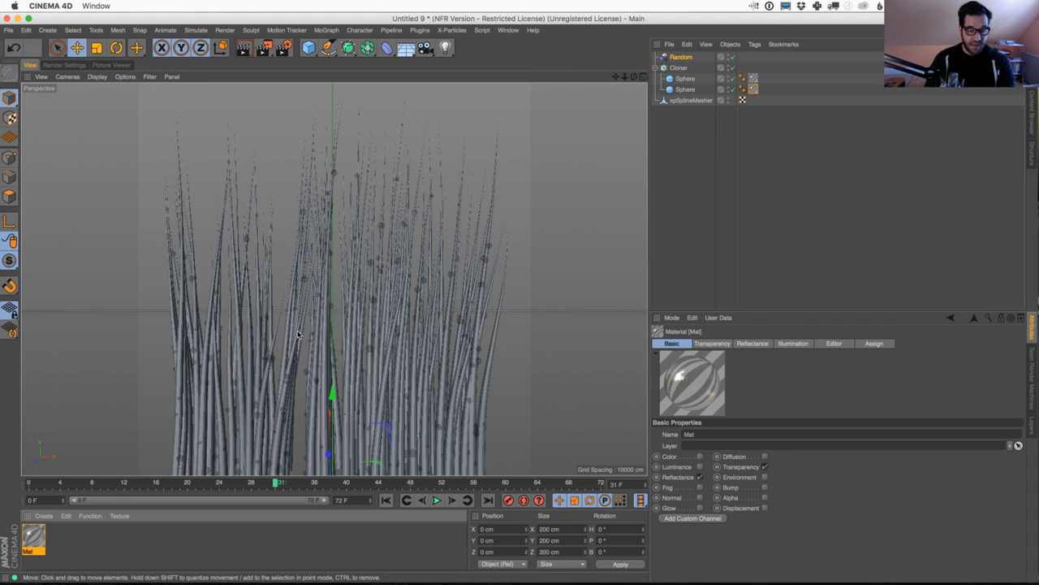
# Create a second material and apply it to the xpSplineMesher strands
pyautogui.click(45, 517)
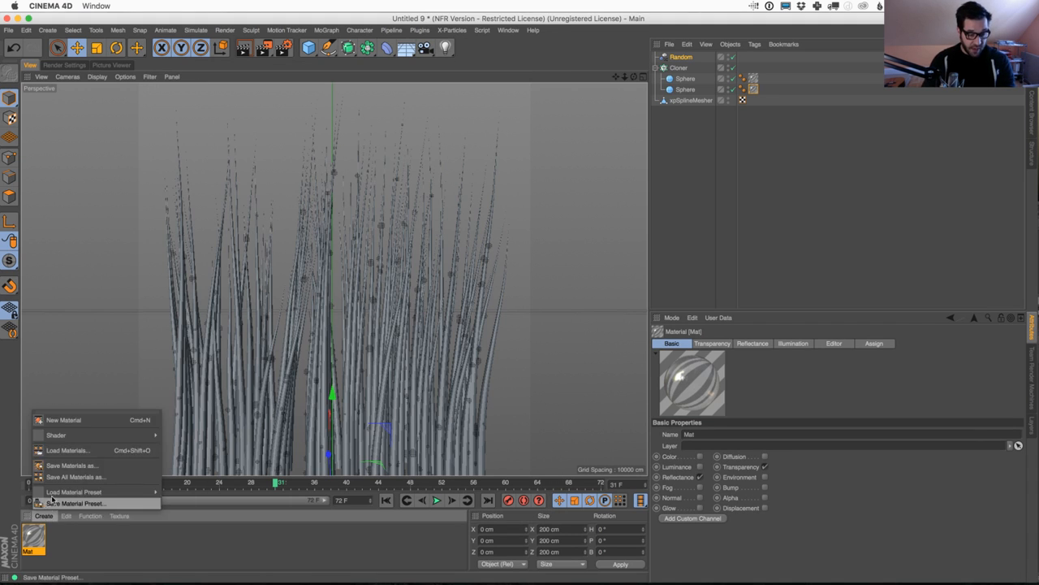
pyautogui.click(65, 419)
pyautogui.moveTo(37, 534); pyautogui.dragTo(692, 101)
# Disable Color and Reflectance on the strands' material and enable Luminance as its only channel
pyautogui.doubleClick(33, 536)
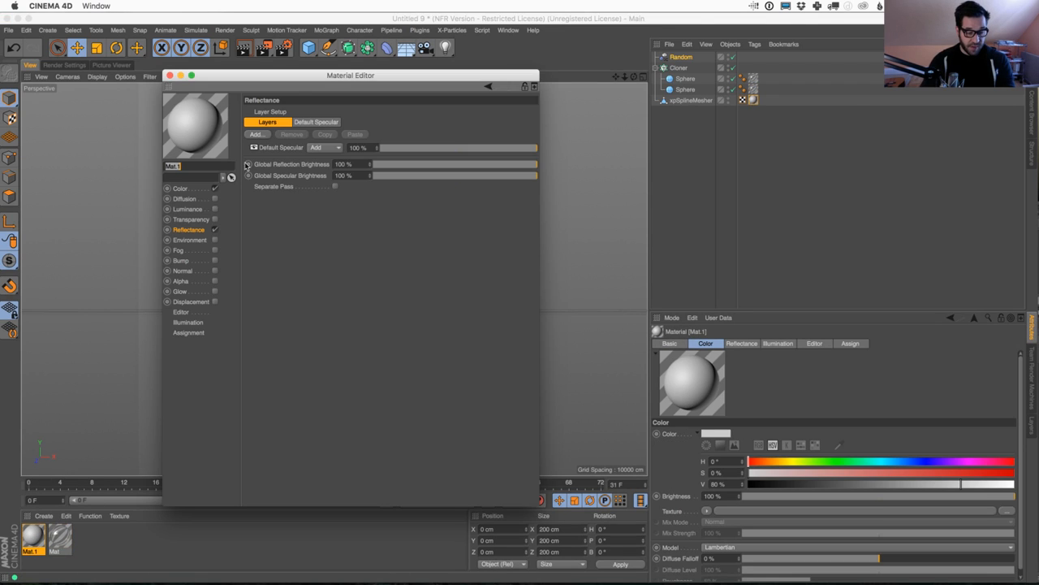
pyautogui.click(181, 188)
pyautogui.click(215, 190)
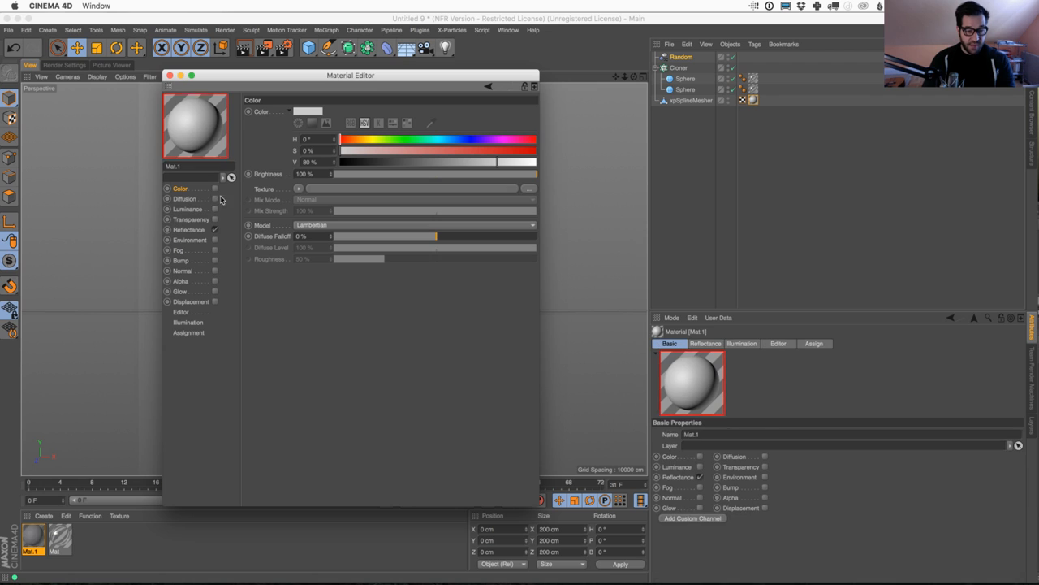
pyautogui.click(216, 210)
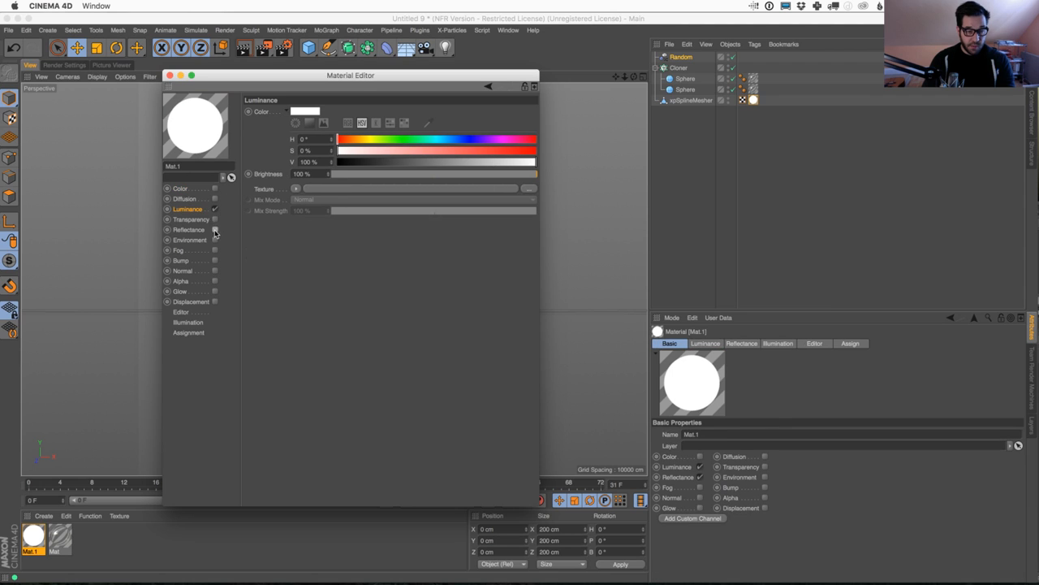
# Load a Gradient shader as the strand material's Luminance texture and set its type to 2D - V
pyautogui.click(296, 189)
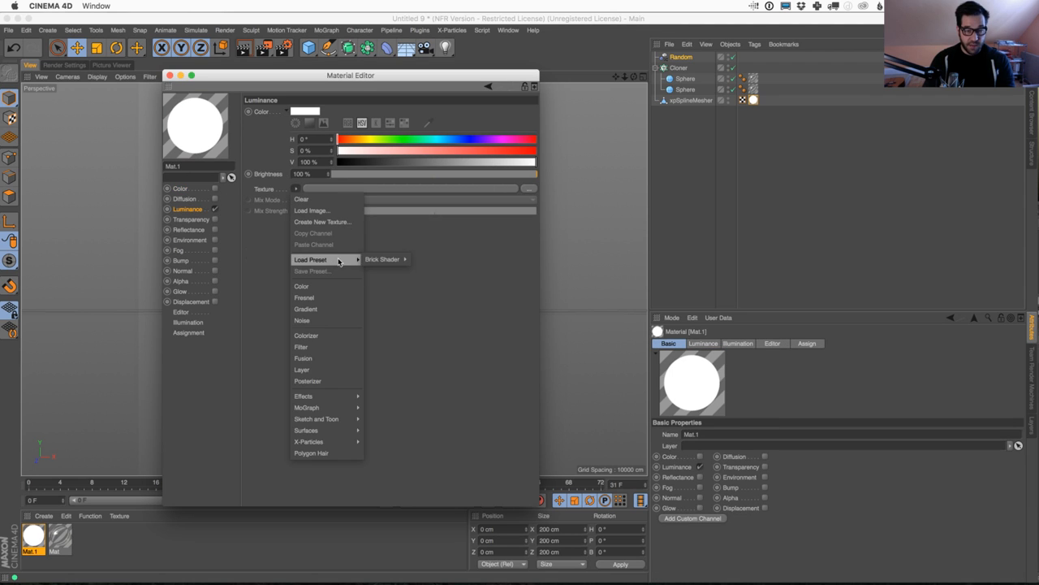
pyautogui.click(349, 309)
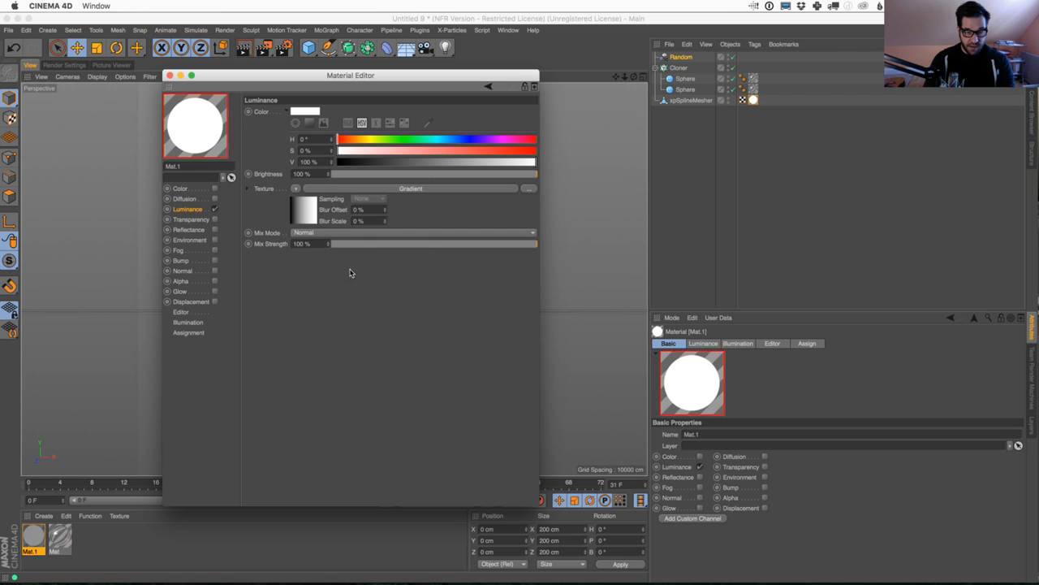
pyautogui.click(341, 190)
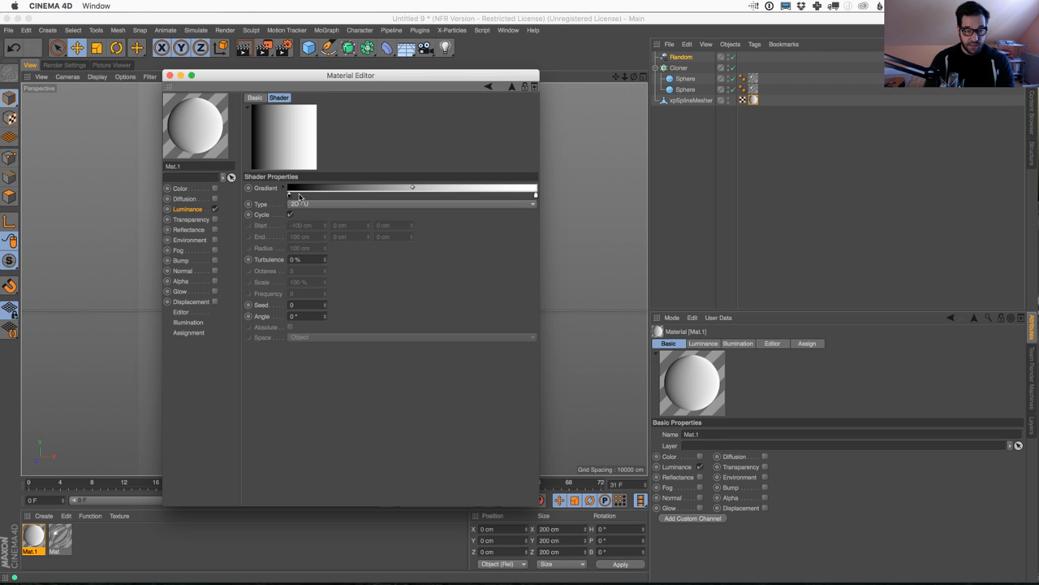
pyautogui.click(300, 205)
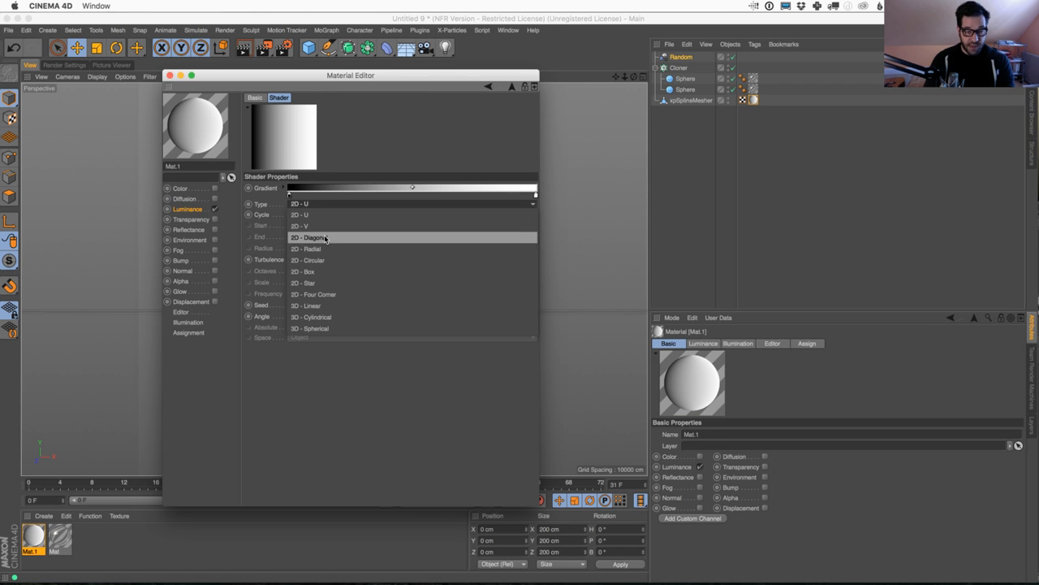
pyautogui.click(297, 214)
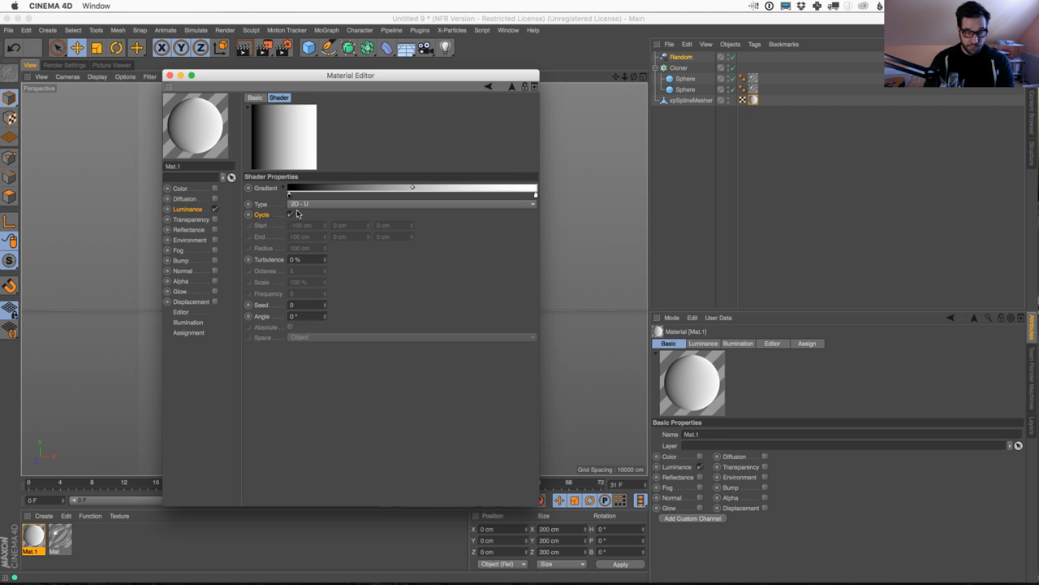
pyautogui.moveTo(302, 77); pyautogui.dragTo(483, 74)
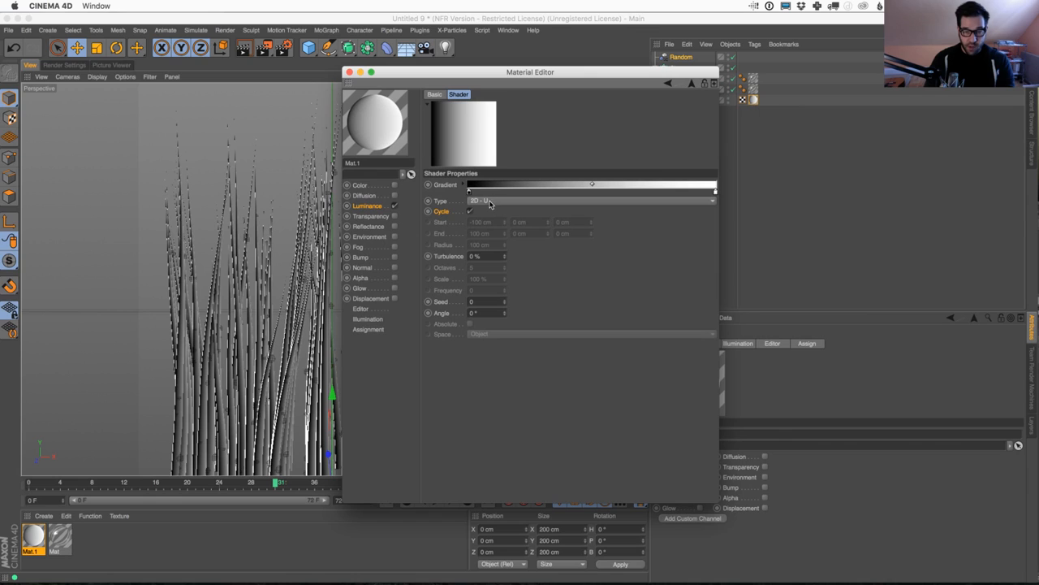
pyautogui.click(481, 203)
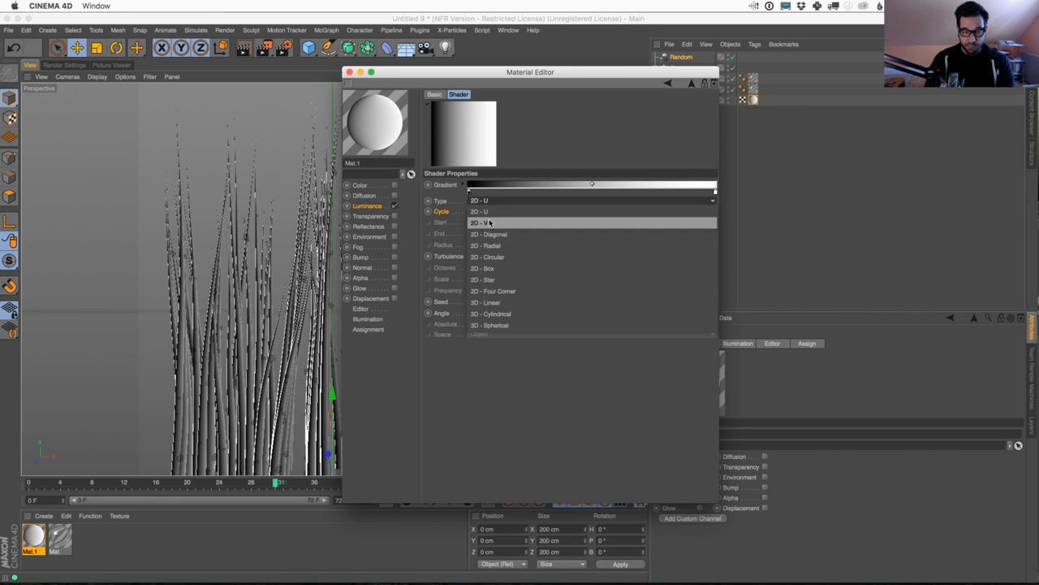
pyautogui.click(484, 221)
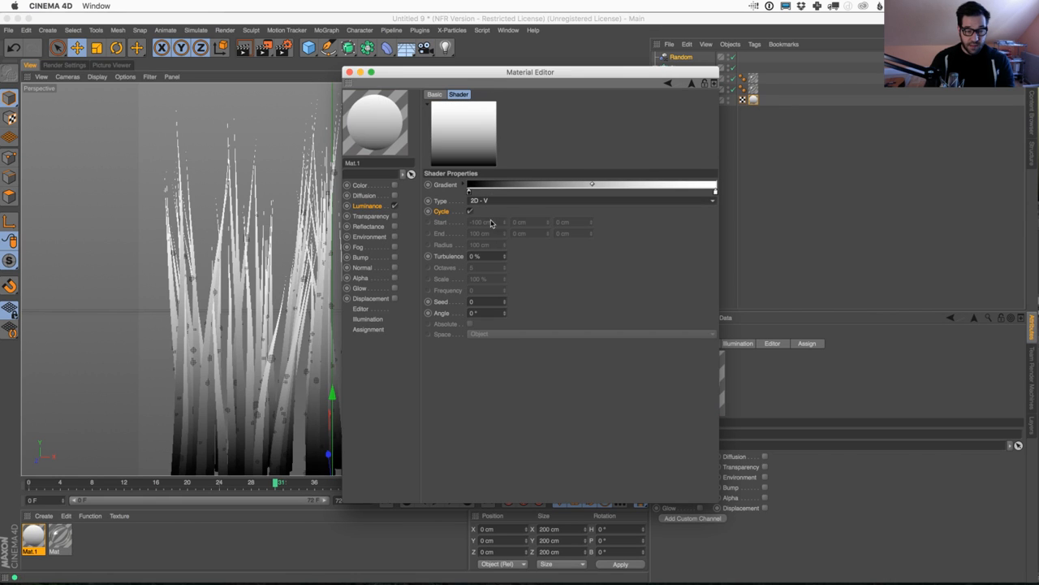
# Load a rainbow-coloured preset into the strand material's gradient and render the view
pyautogui.click(467, 189)
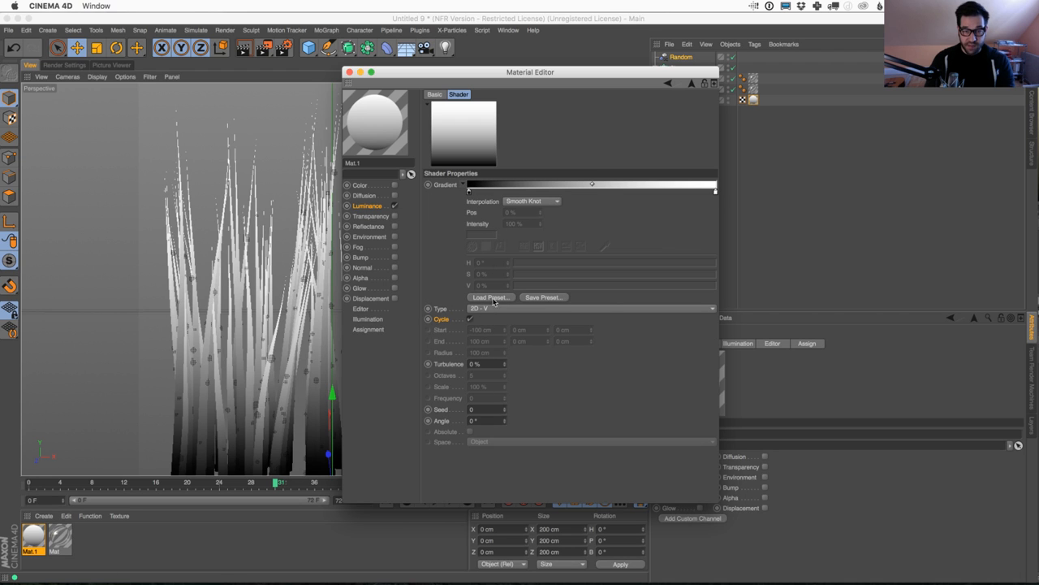
pyautogui.click(492, 299)
pyautogui.click(504, 267)
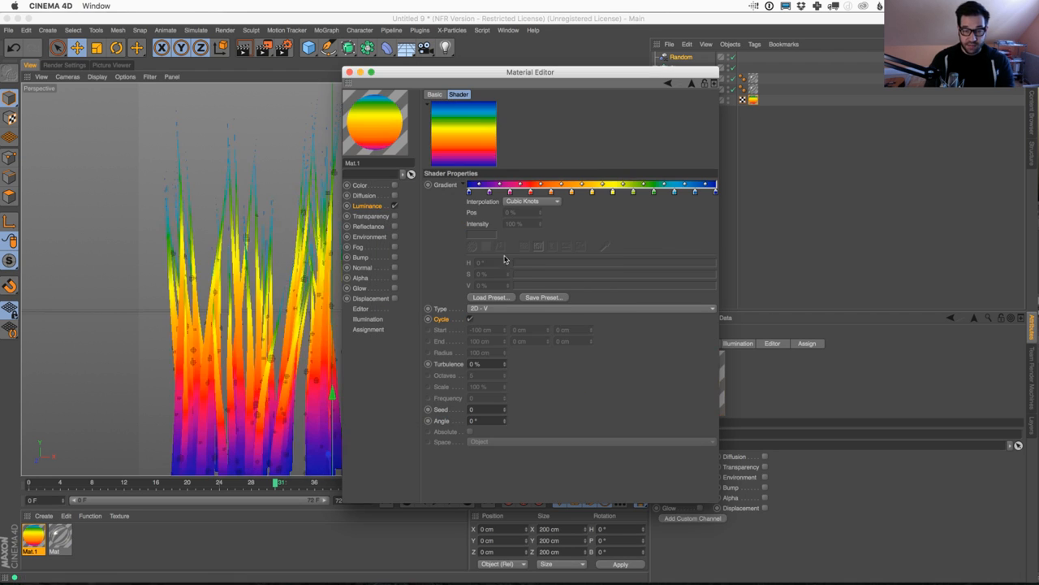
pyautogui.click(349, 71)
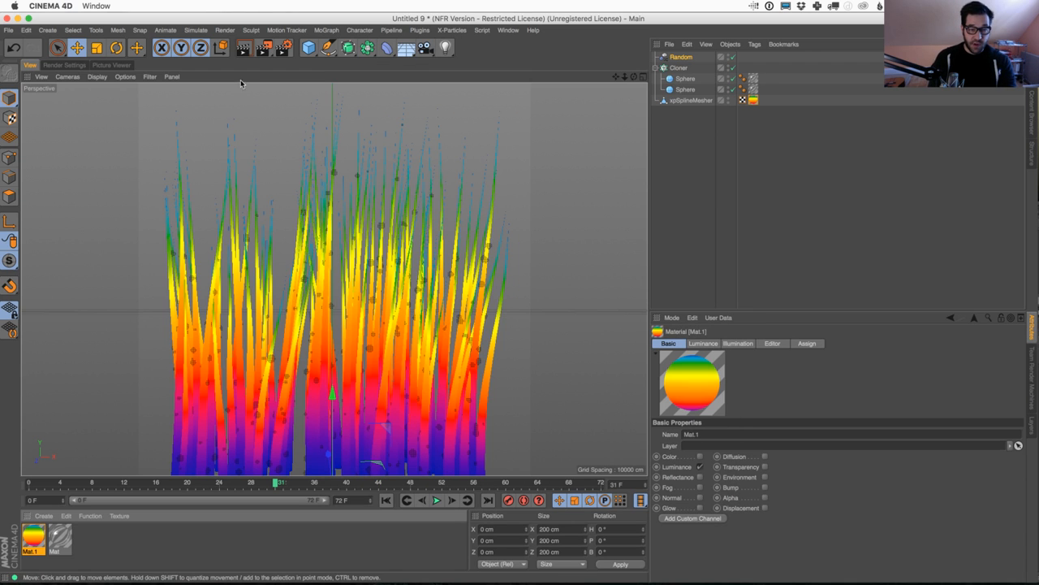
pyautogui.click(243, 47)
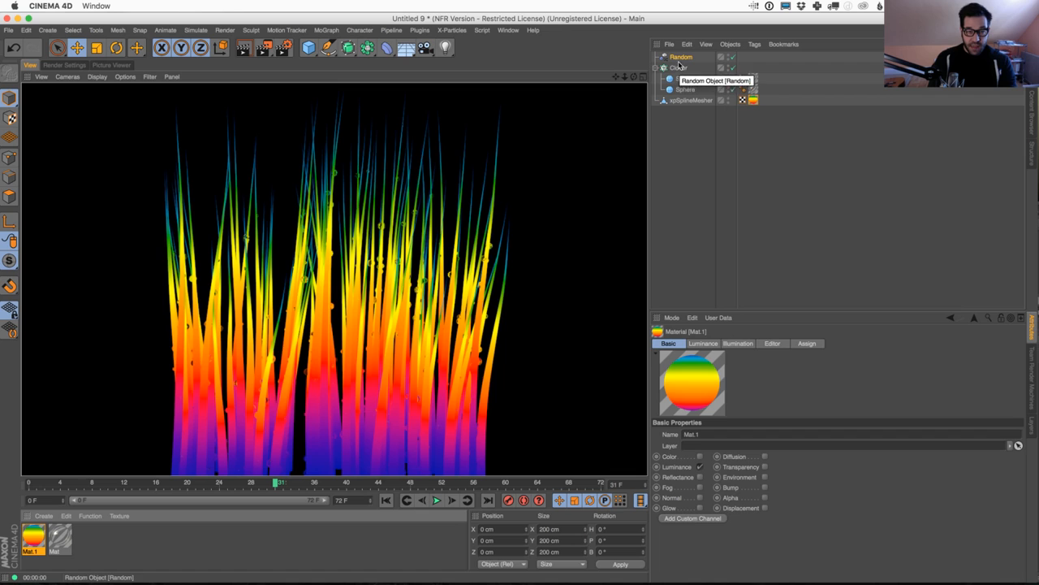
# Add a Background object, apply the rainbow gradient material Mat.1 to it, and render the view
pyautogui.click(406, 47)
pyautogui.click(454, 139)
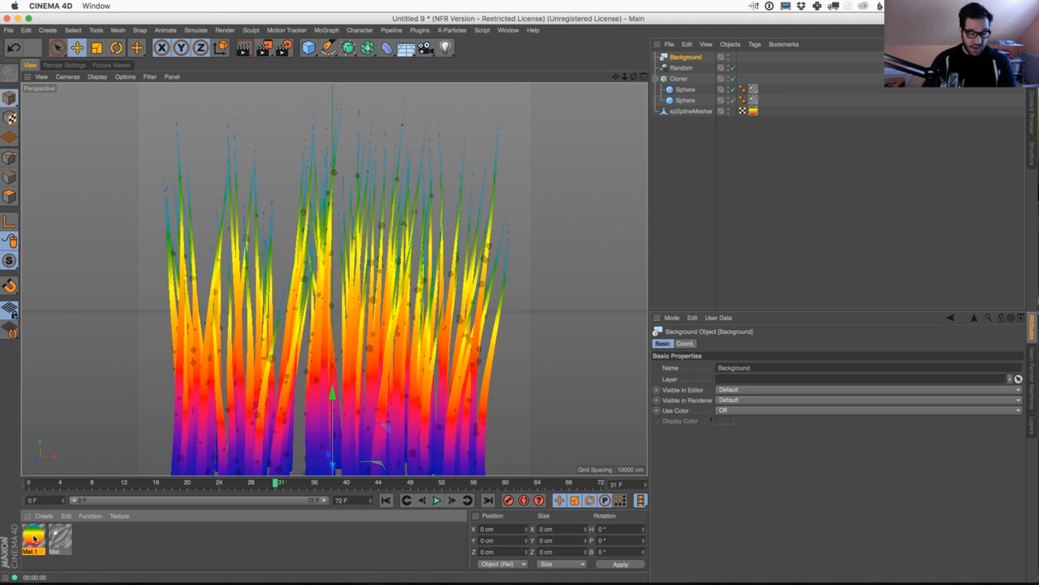
pyautogui.moveTo(34, 538); pyautogui.dragTo(689, 60)
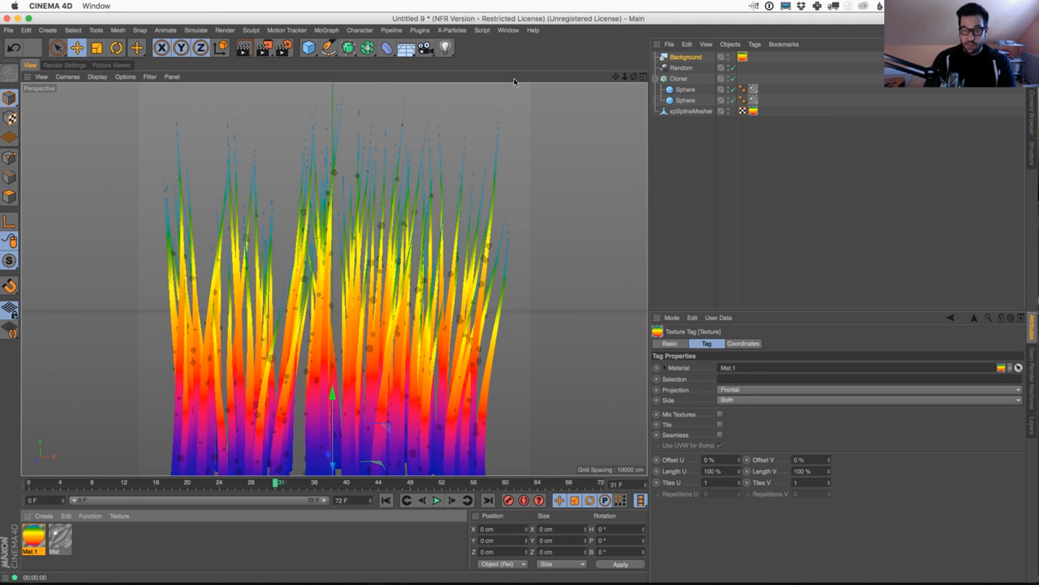
pyautogui.click(244, 49)
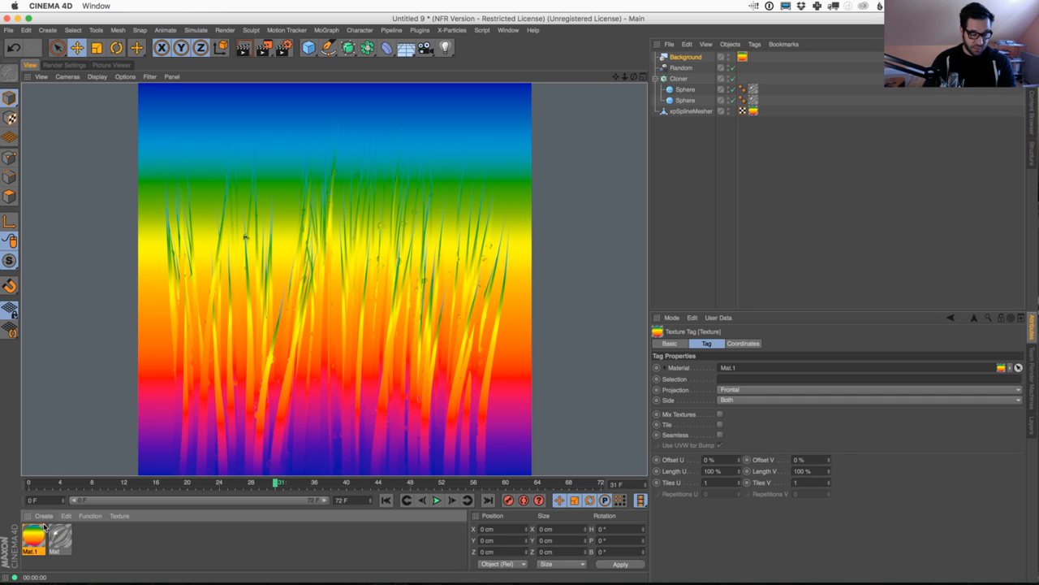
# Create a new material and assign it to the Background object in place of the rainbow gradient
pyautogui.click(45, 516)
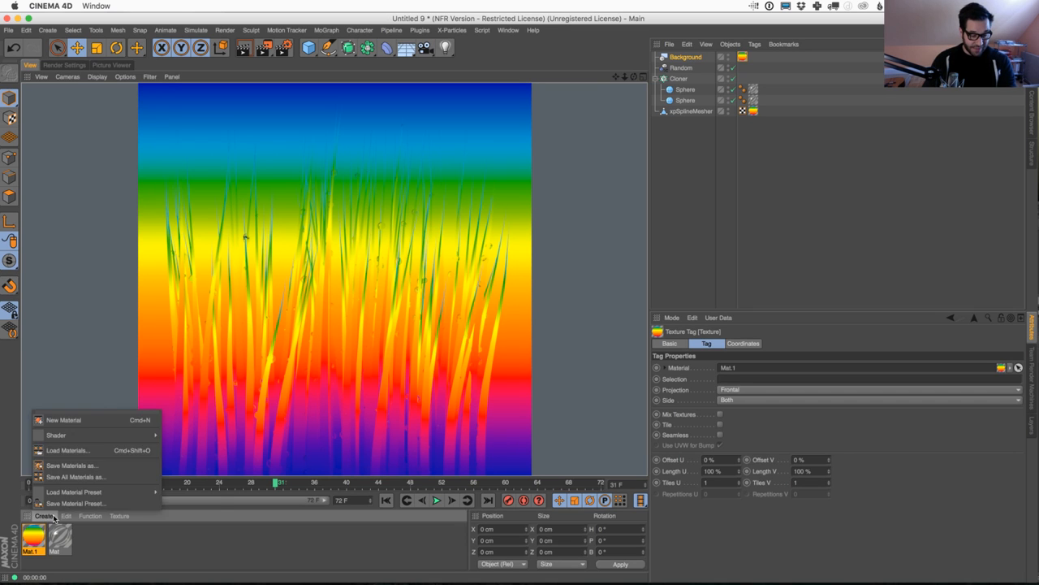
pyautogui.click(59, 419)
pyautogui.moveTo(33, 536); pyautogui.dragTo(738, 58)
# Enable Luminance on the background material and disable its Color and Reflectance channels
pyautogui.doubleClick(33, 536)
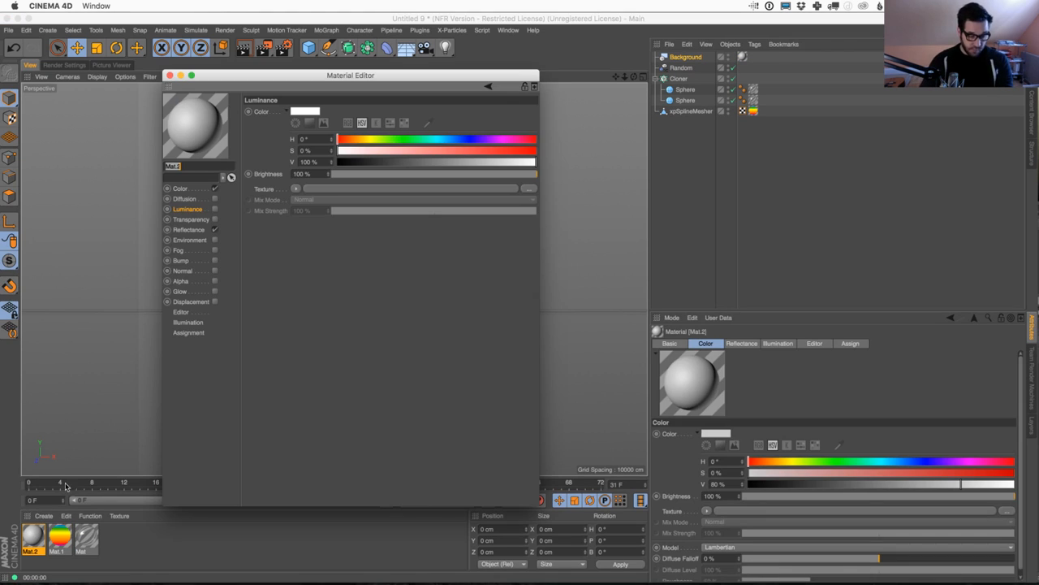
pyautogui.click(215, 209)
pyautogui.click(214, 188)
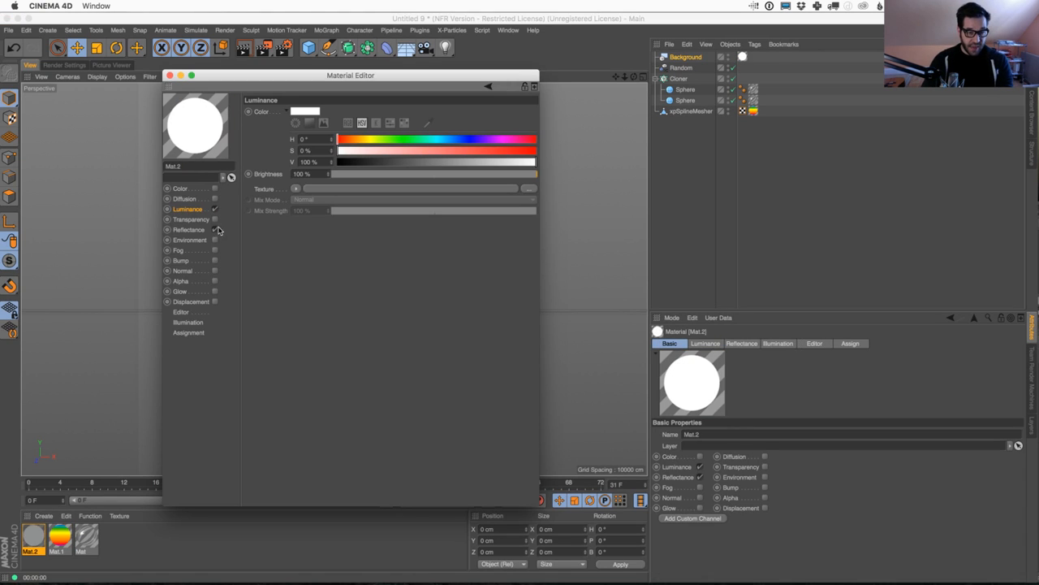
pyautogui.click(214, 229)
# Set the background material's Luminance color to a dark orange with H 18°, S 78% and V 65%
pyautogui.click(348, 140)
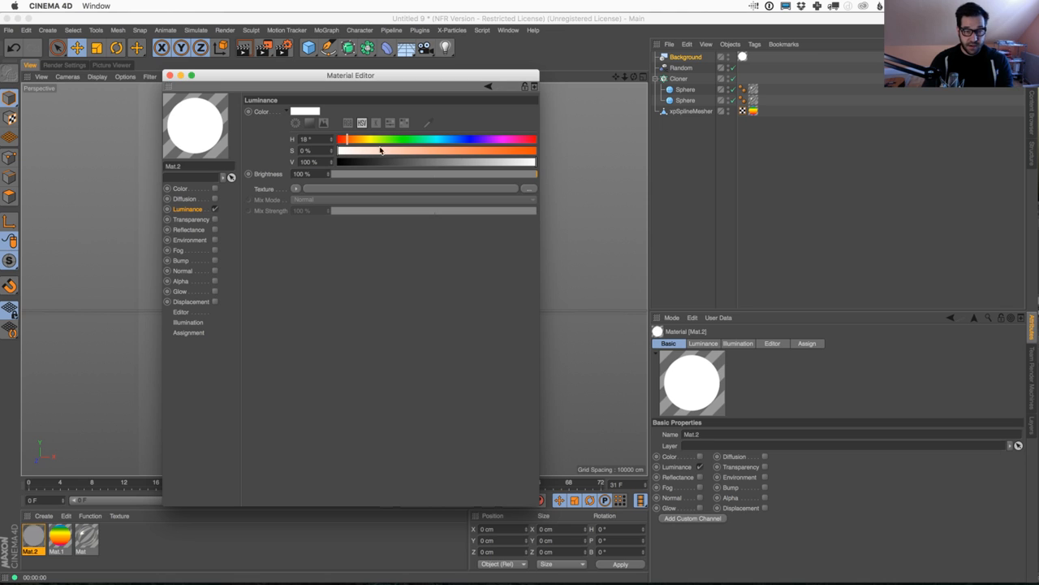
pyautogui.click(494, 149)
pyautogui.click(466, 161)
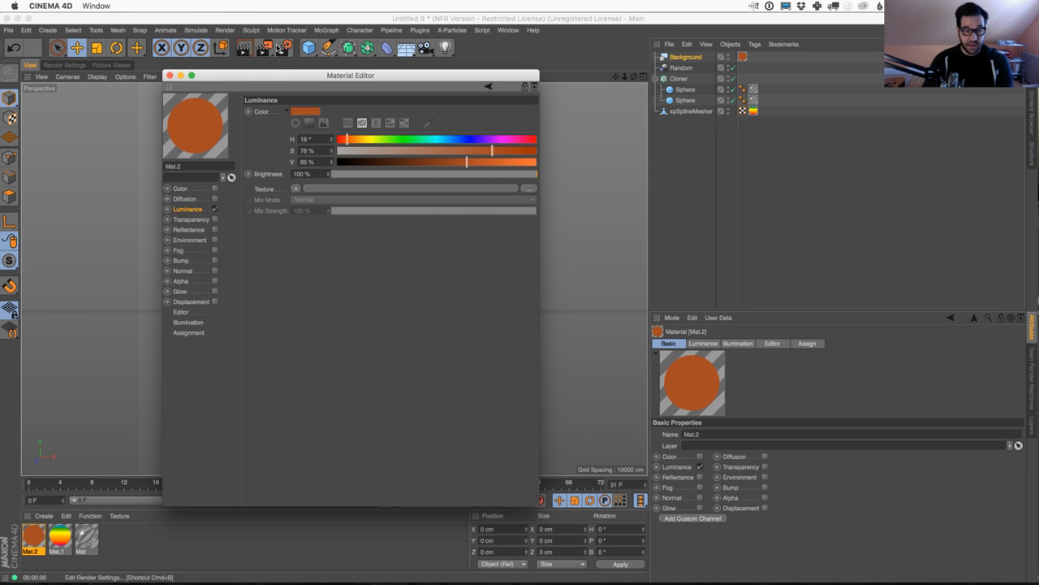
# Change the background material's Luminance color to blue with H 207°, S 62% and V 54%, and render the view
pyautogui.moveTo(256, 84); pyautogui.dragTo(744, 124)
pyautogui.click(854, 187)
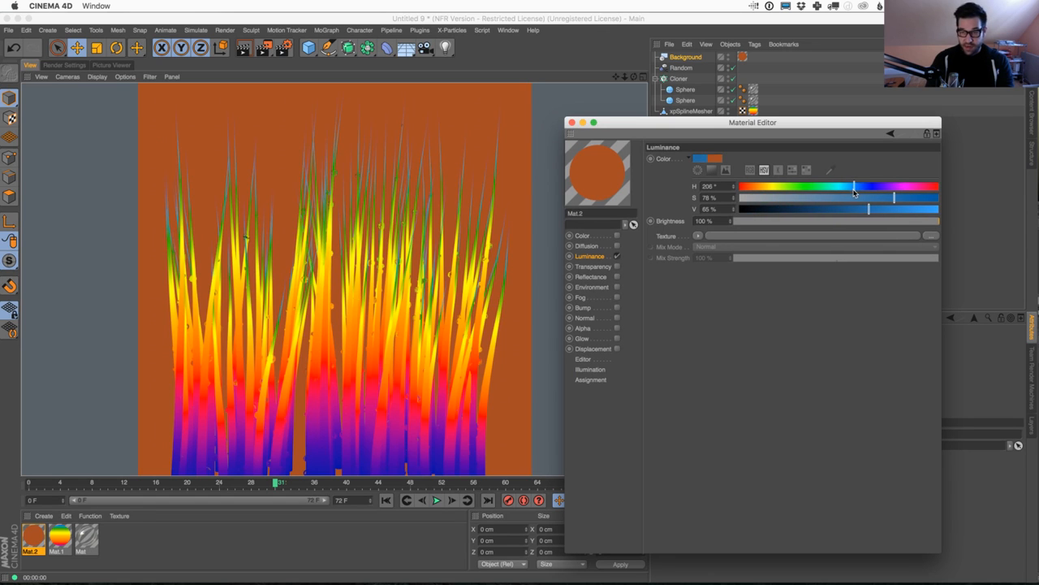
pyautogui.click(847, 210)
pyautogui.click(863, 197)
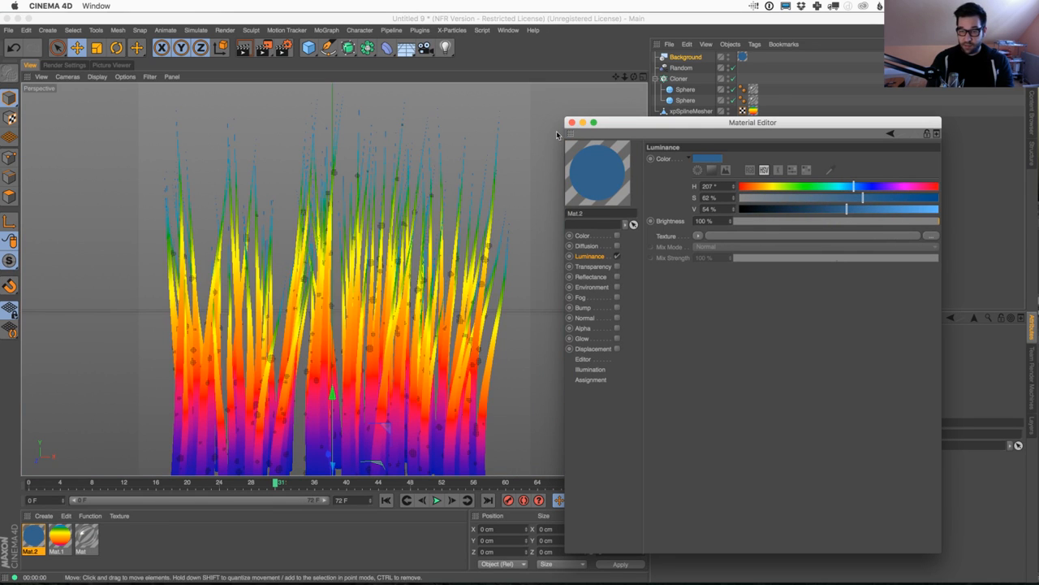
pyautogui.click(243, 51)
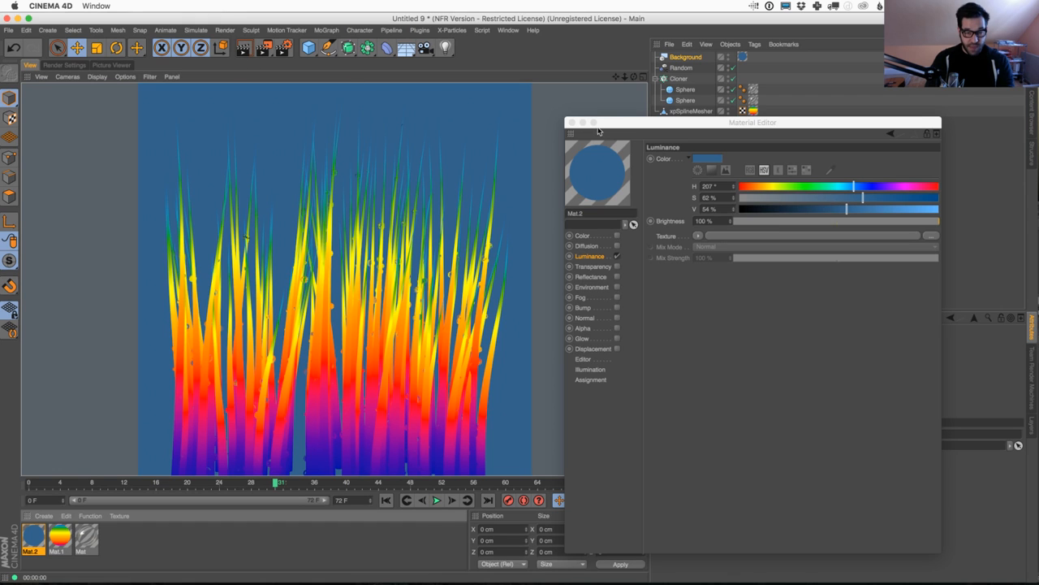
# Try darker background colors with S 28% and V 30%, and with S 11% and V 10%, rendering the view after each
pyautogui.click(799, 209)
pyautogui.click(795, 197)
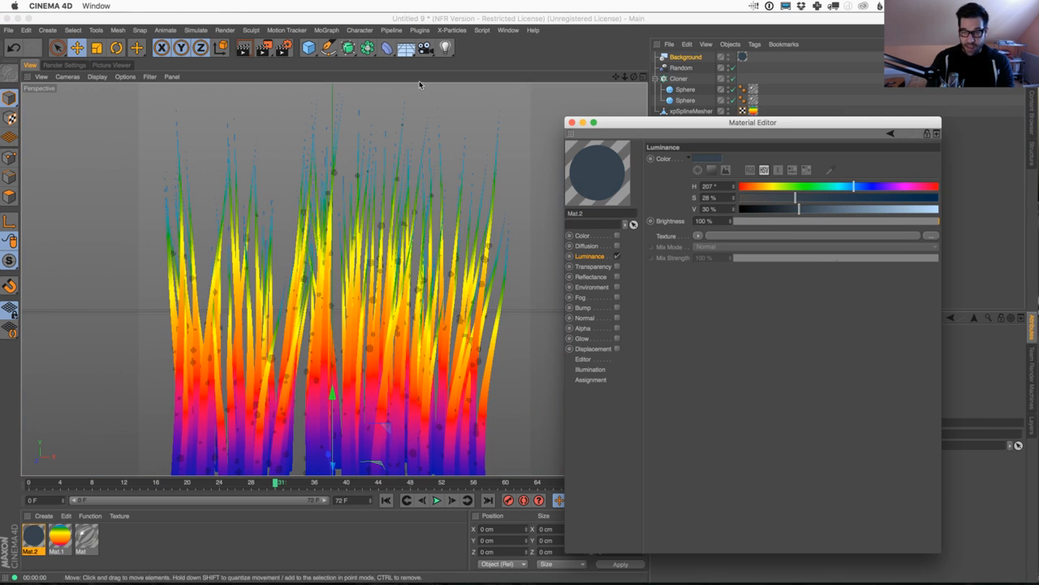
pyautogui.click(244, 50)
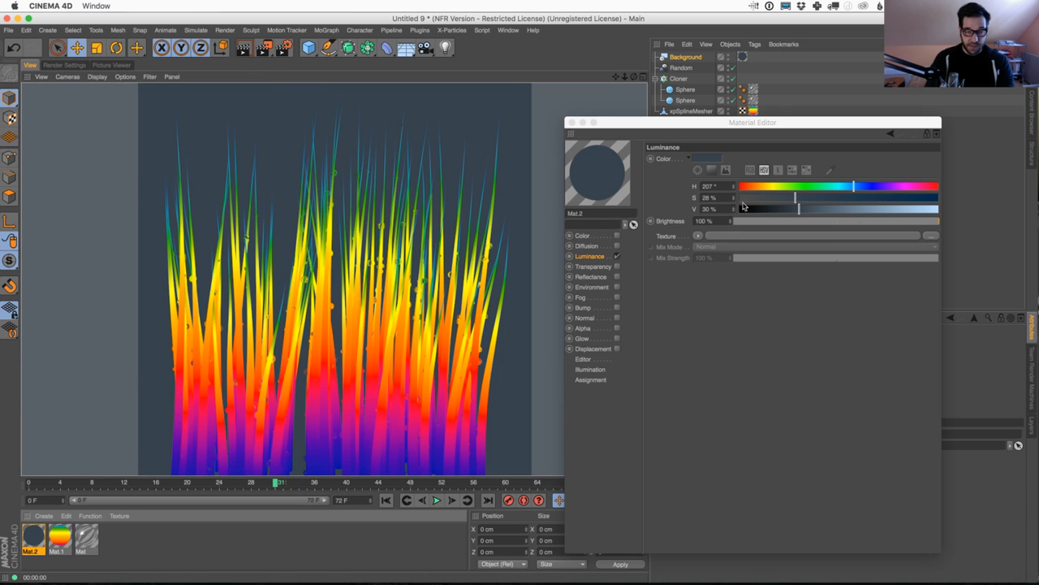
pyautogui.click(760, 209)
pyautogui.click(761, 198)
pyautogui.click(240, 54)
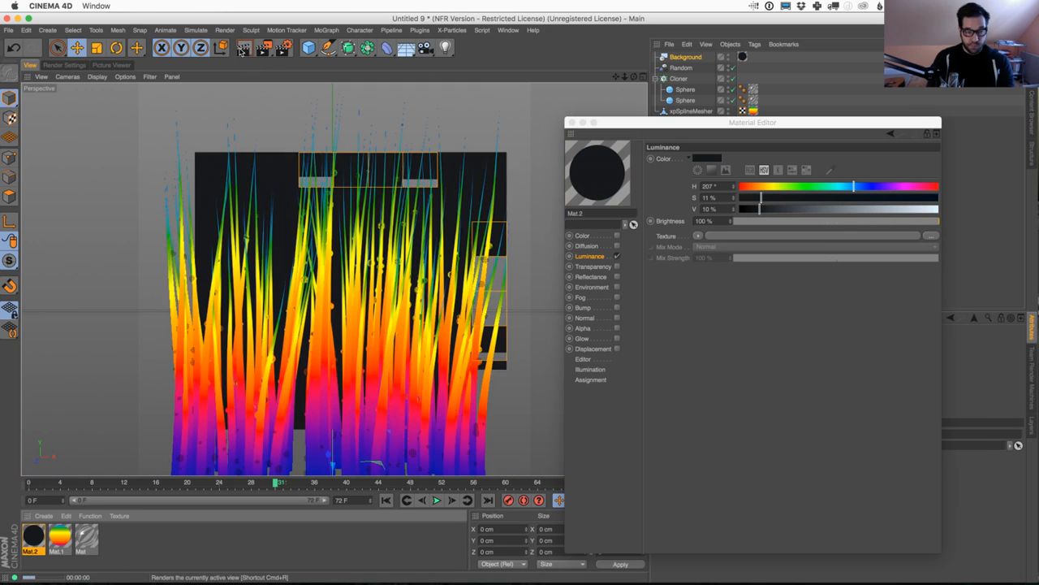
# Set the background material's Luminance color to S 17% and V 16%, render the view, and close the material editor
pyautogui.click(772, 208)
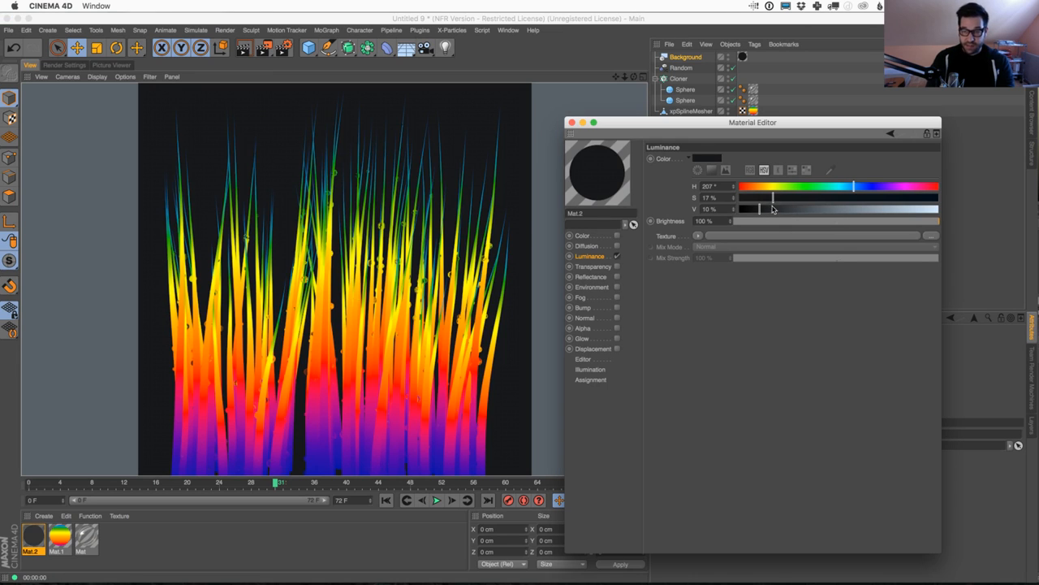
pyautogui.click(773, 197)
pyautogui.click(244, 50)
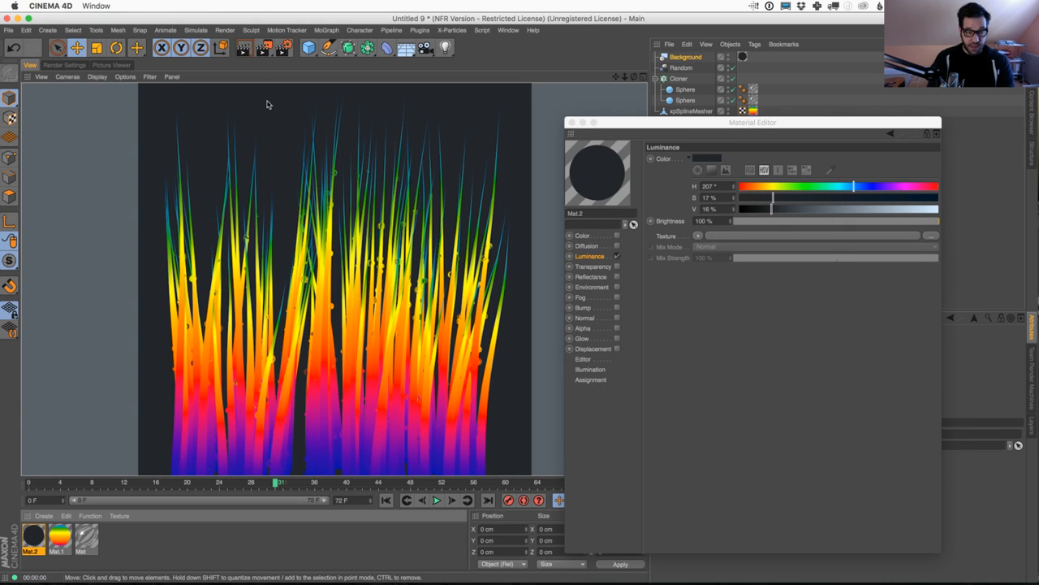
pyautogui.click(571, 122)
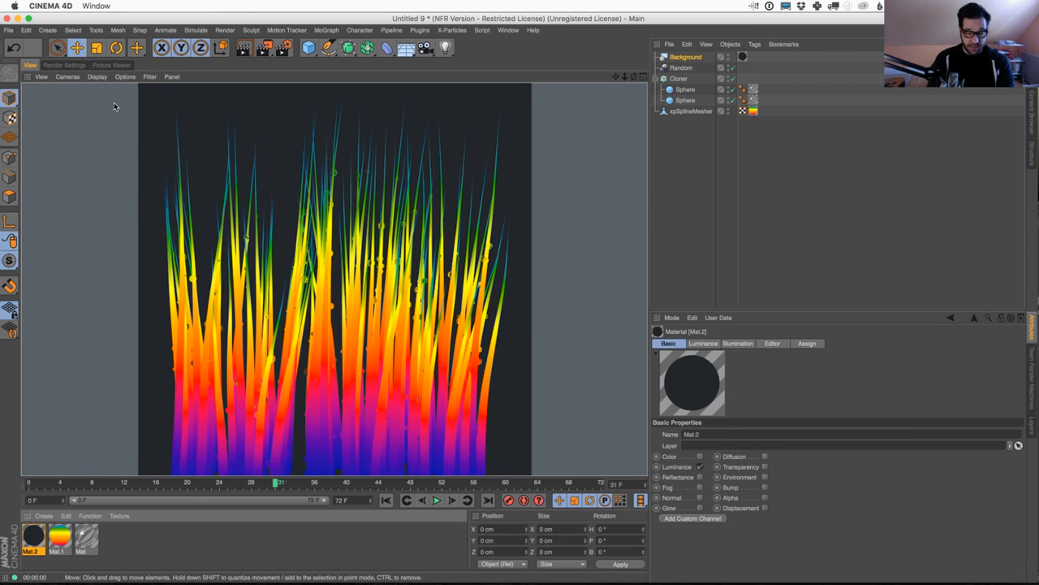
# Add an HDRI Studio rig to the scene and turn off its seamless floor and background
pyautogui.click(421, 32)
pyautogui.moveTo(445, 31)
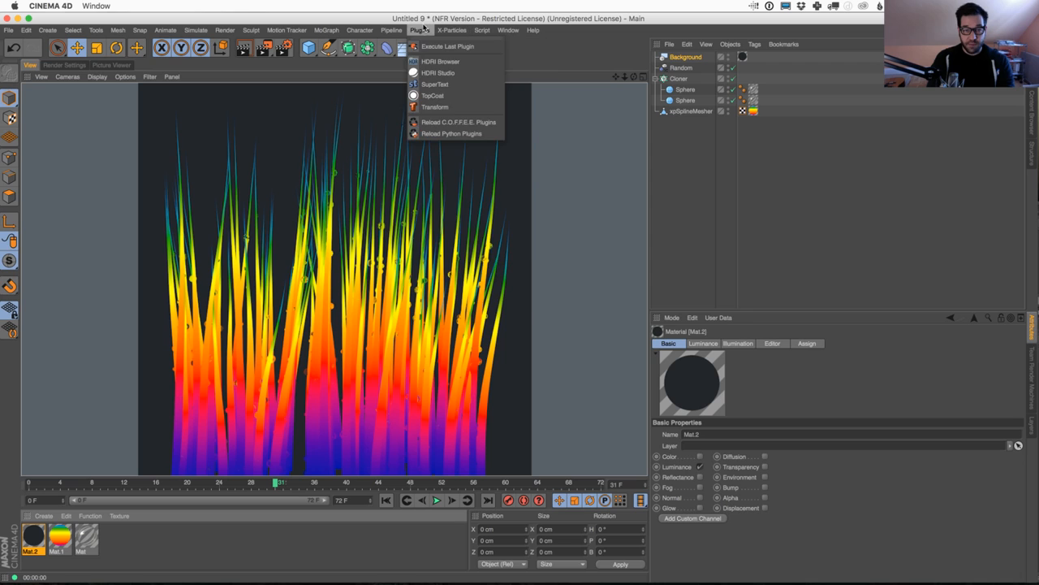
pyautogui.click(440, 73)
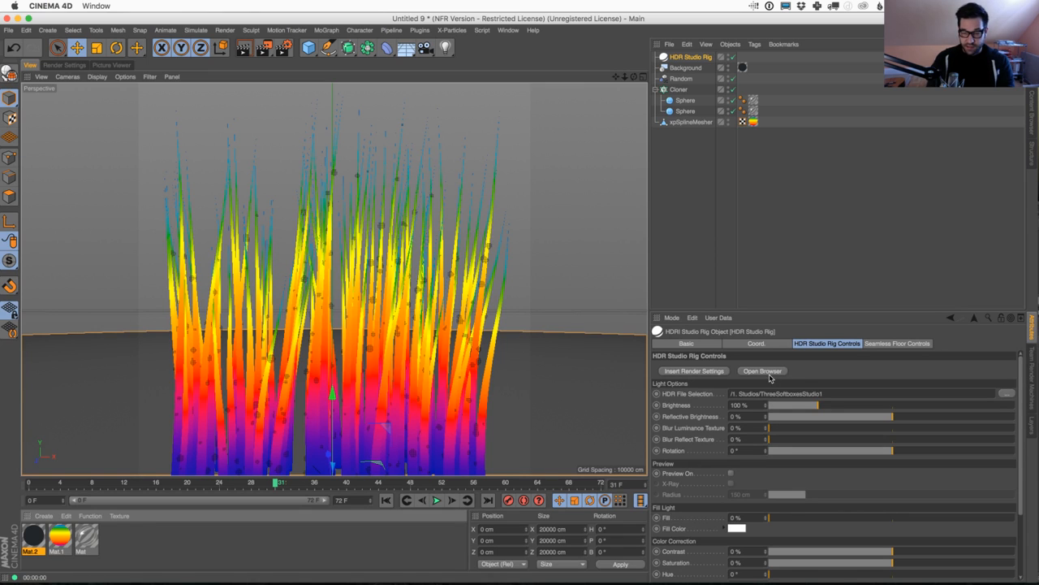
pyautogui.click(882, 344)
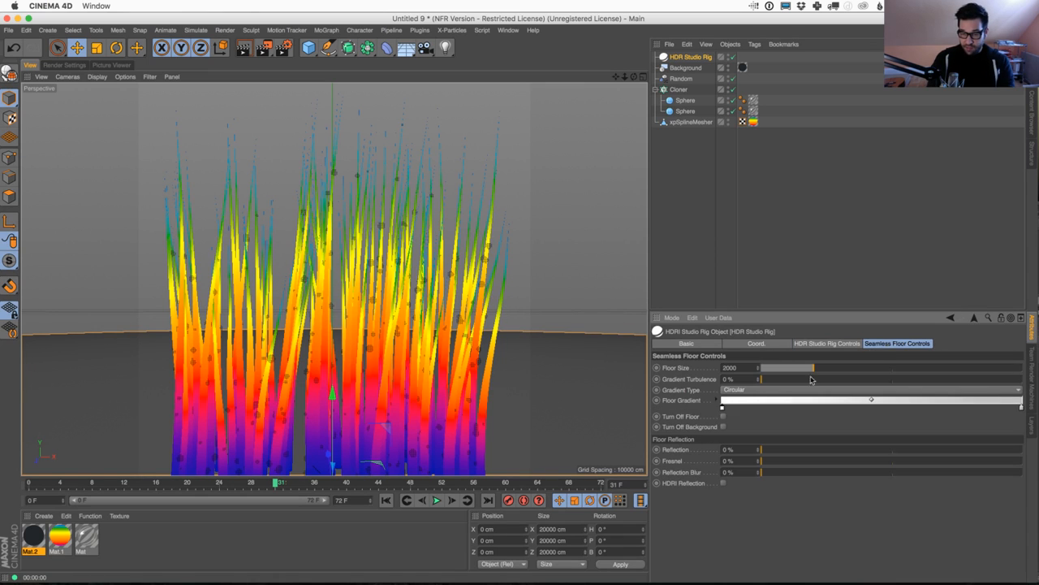
pyautogui.click(724, 416)
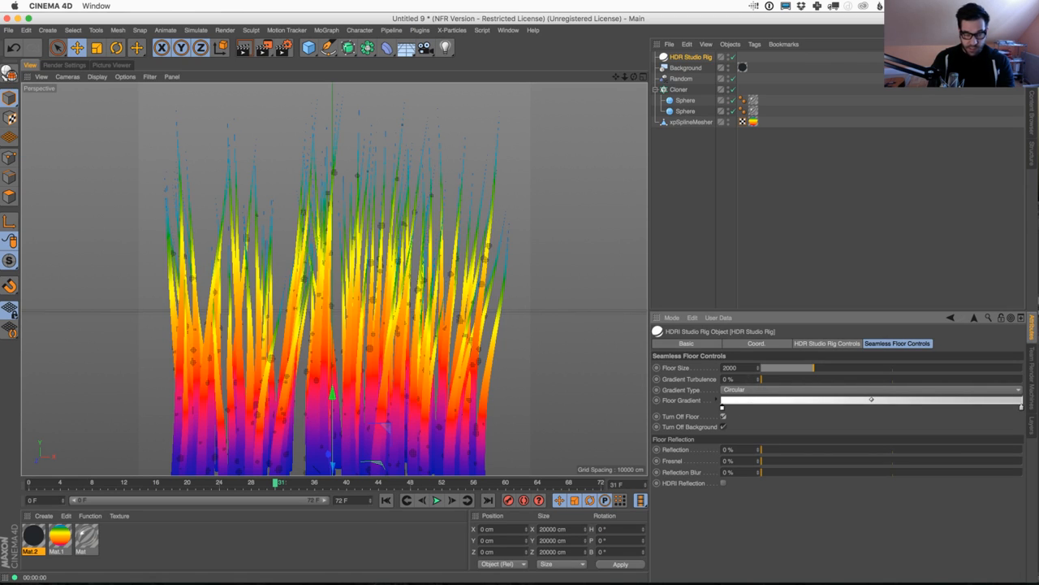
# Insert the HDR Studio Rig's render settings and activate the AO Draft preset
pyautogui.click(821, 343)
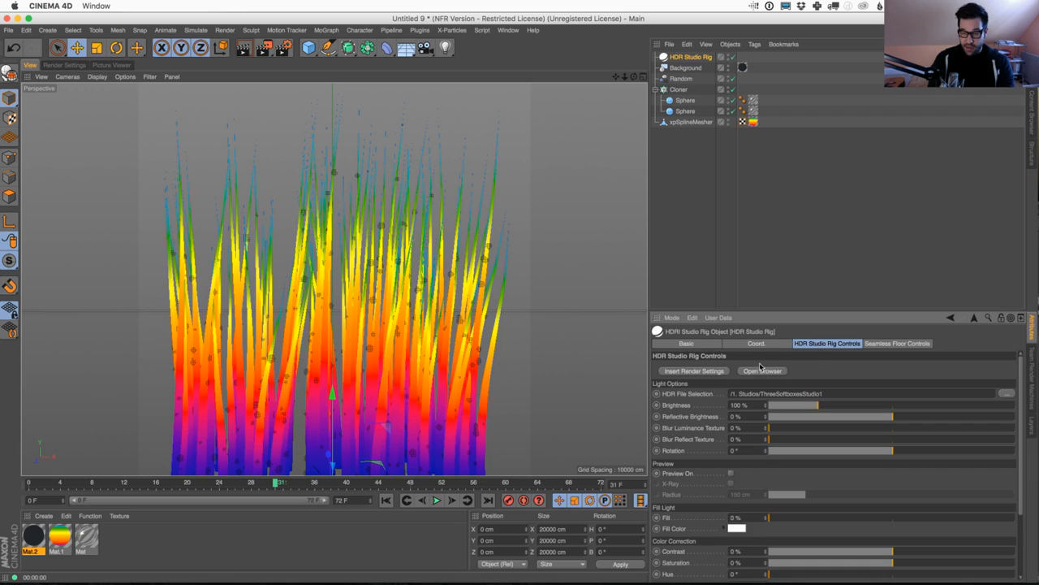
pyautogui.click(710, 371)
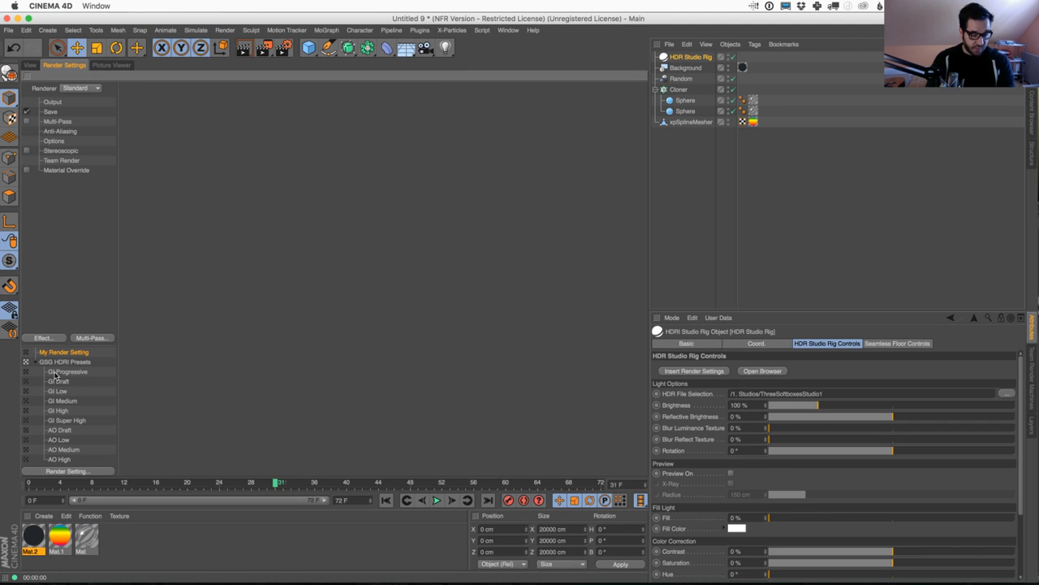
pyautogui.click(26, 438)
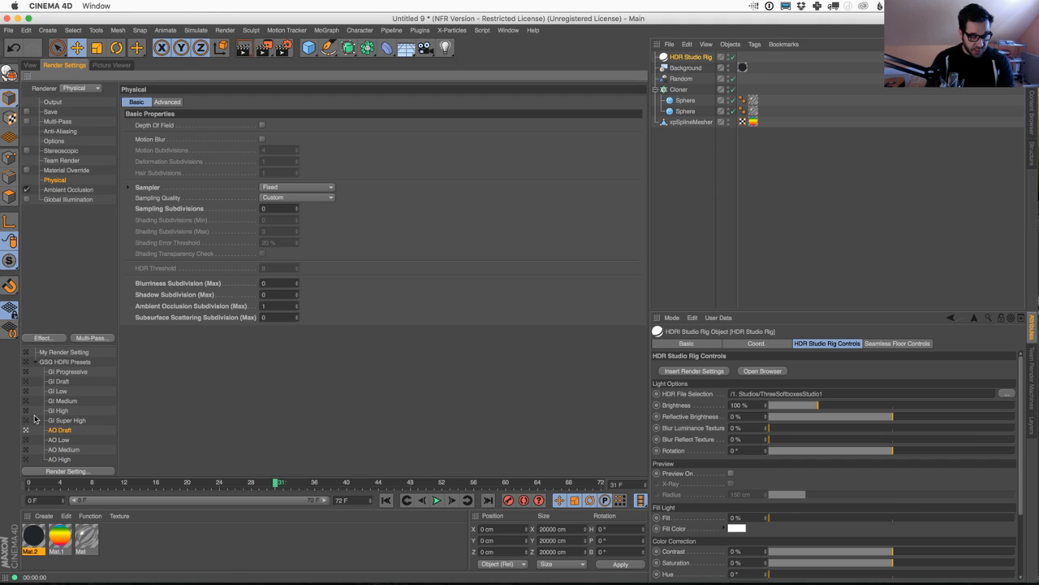
# Try to start an Interactive Render Region in the perspective view
pyautogui.click(30, 65)
pyautogui.click(260, 47)
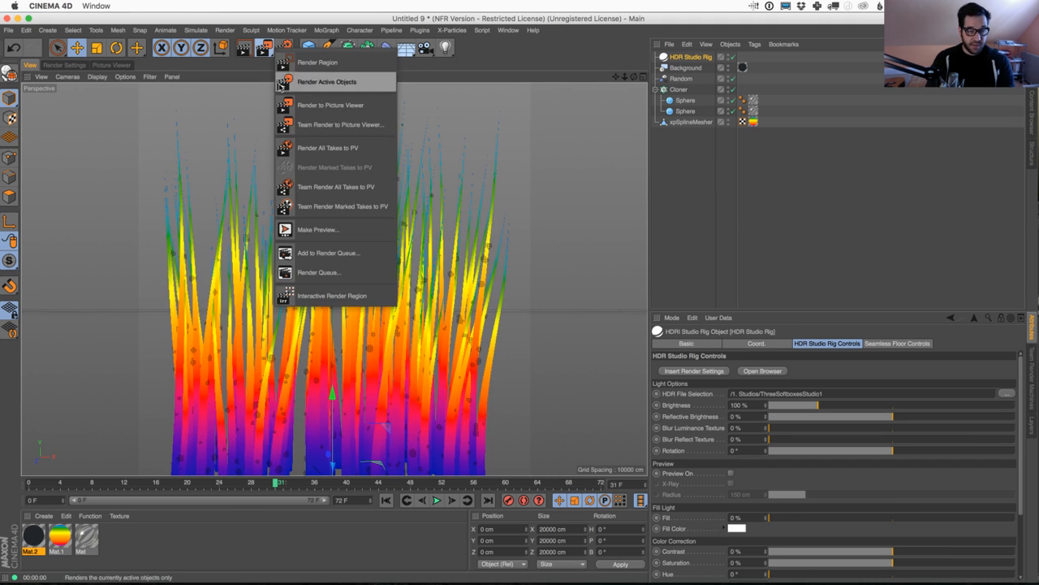
pyautogui.click(354, 297)
# Save the scene in the Twitch folder as XpartGrass2.c4d
pyautogui.press('super+s')
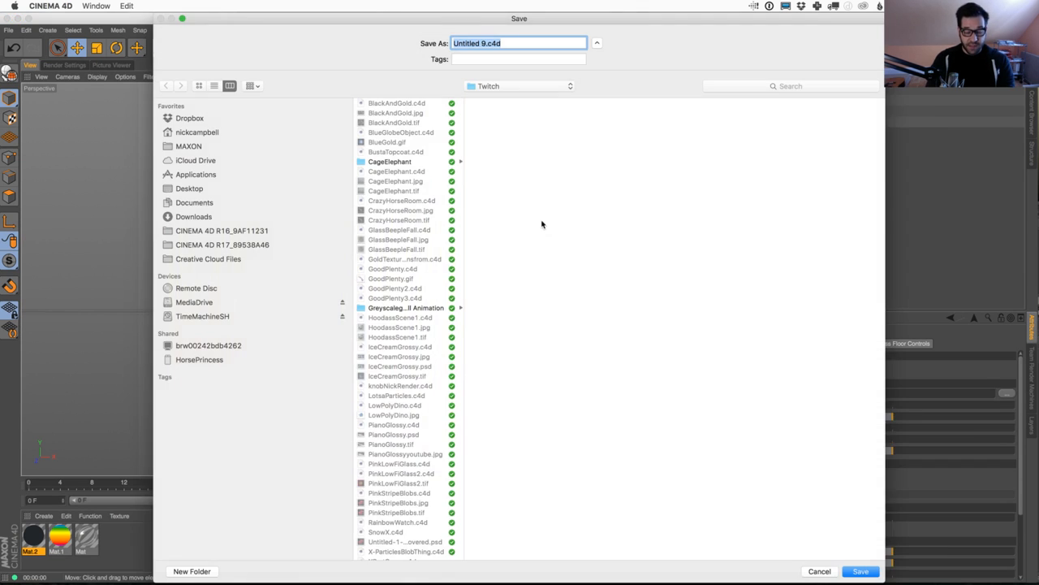
pyautogui.click(487, 51)
pyautogui.moveTo(488, 51); pyautogui.dragTo(456, 49)
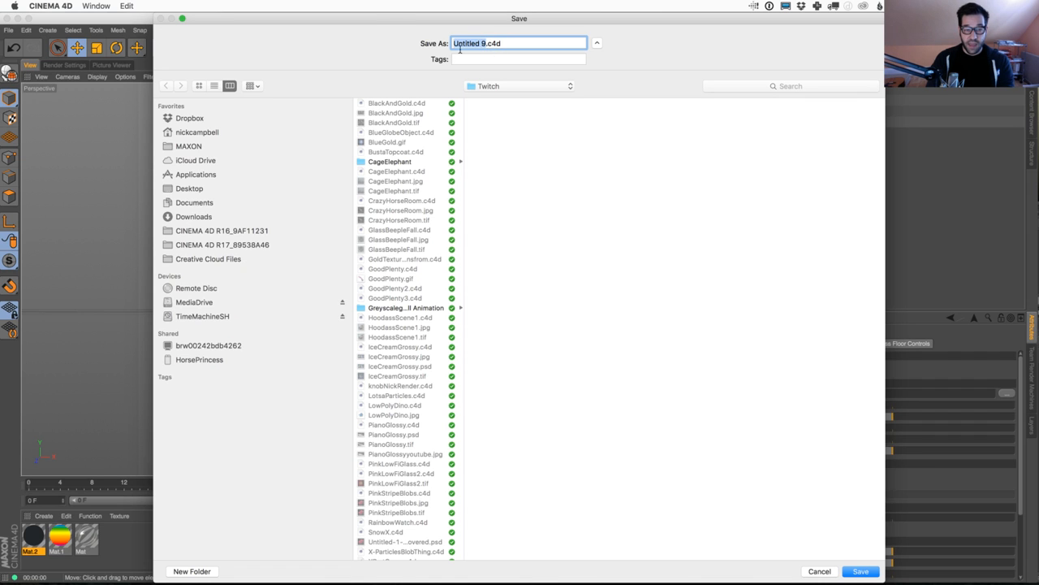
pyautogui.write('XpartGrass')
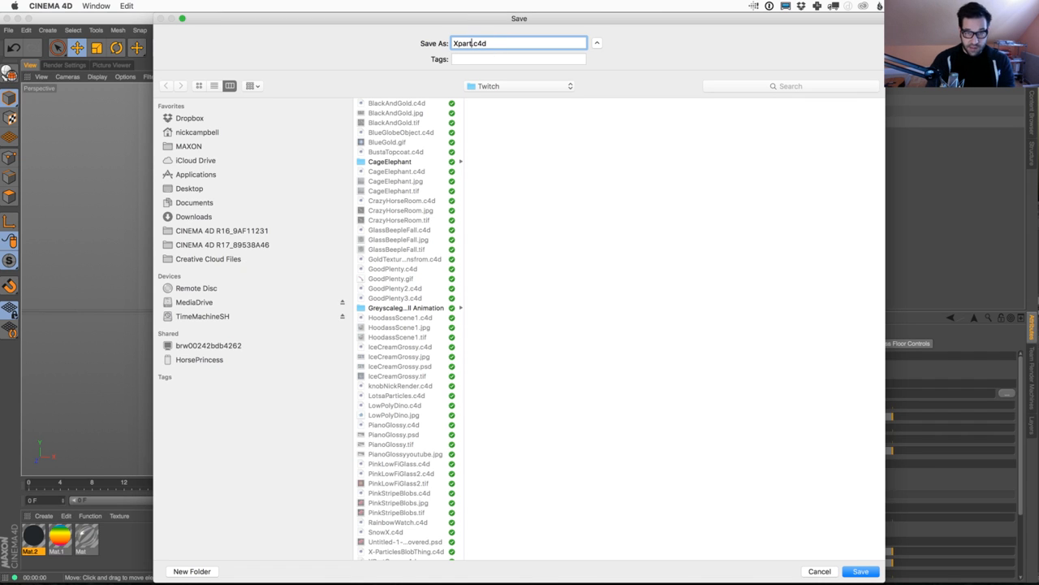
pyautogui.write('2')
pyautogui.press('Return')
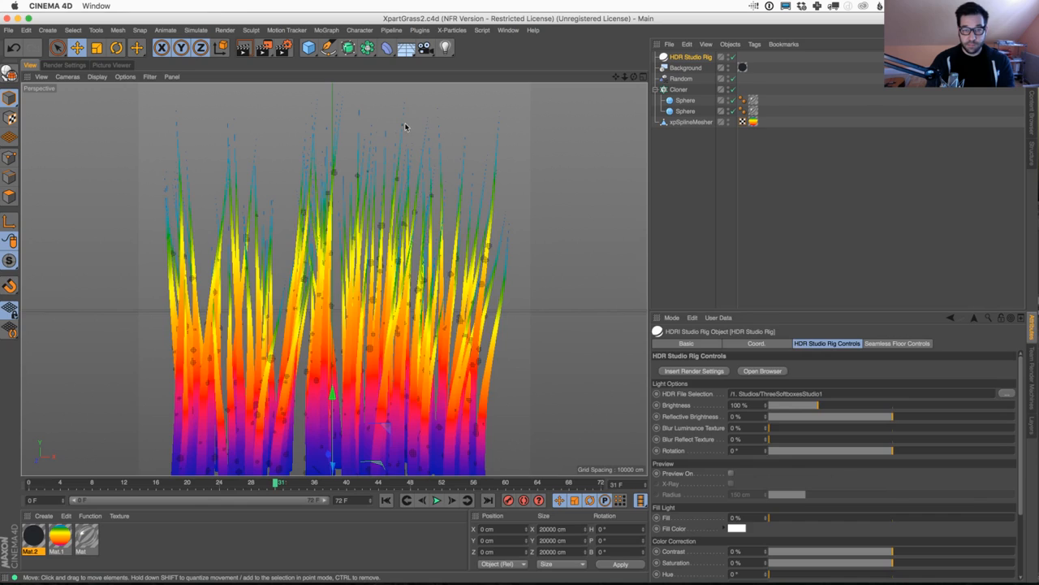
# Start an Interactive Render Region in the perspective view and enlarge it to cover all the grass strands
pyautogui.click(65, 65)
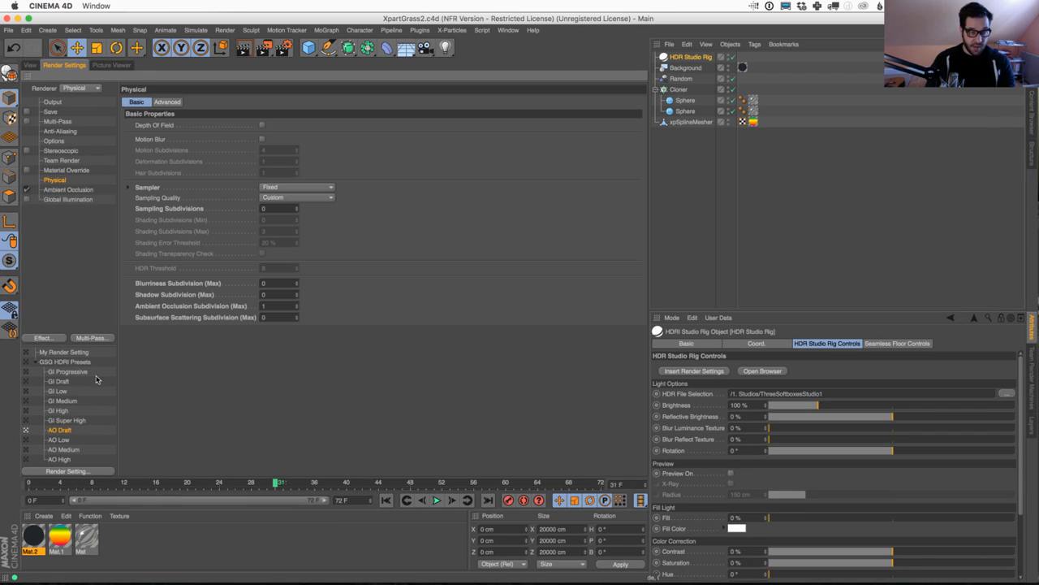
pyautogui.click(30, 65)
pyautogui.moveTo(264, 47); pyautogui.dragTo(341, 294)
pyautogui.moveTo(490, 180); pyautogui.dragTo(532, 88)
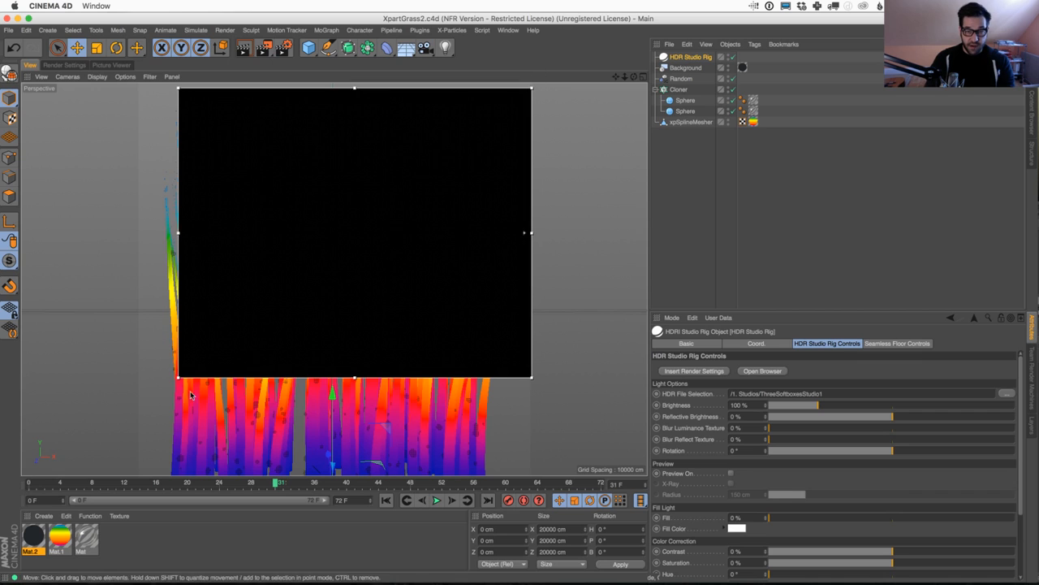
pyautogui.moveTo(180, 379); pyautogui.dragTo(163, 469)
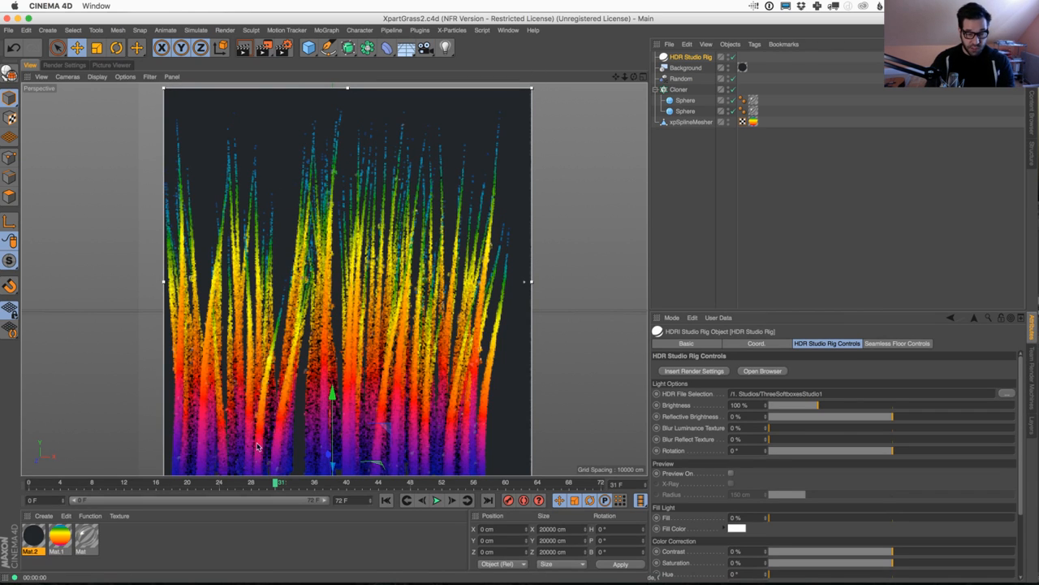
# Activate the AO Low render preset and check the grass in the interactive render region
pyautogui.click(76, 67)
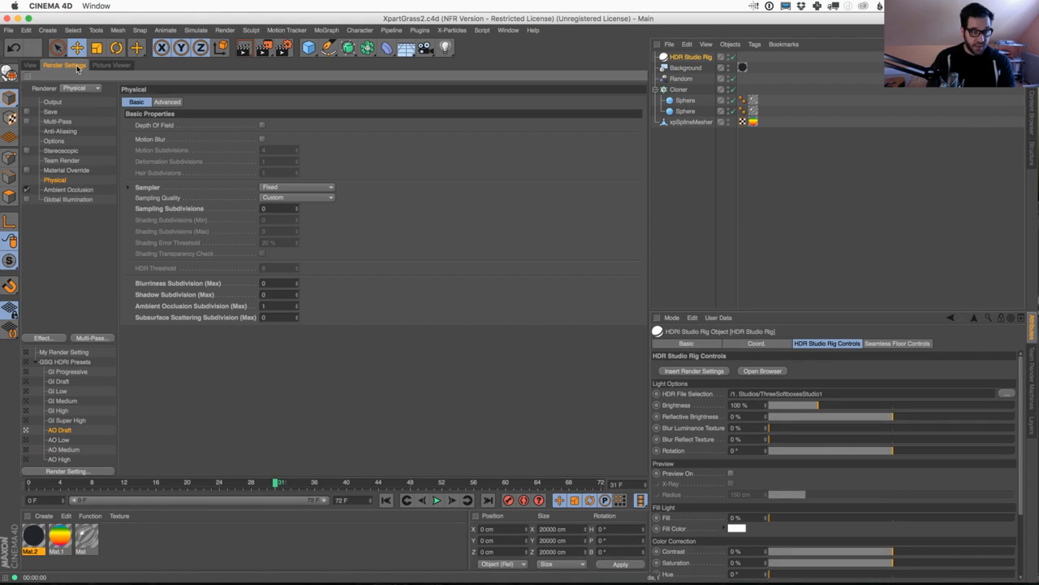
pyautogui.click(25, 439)
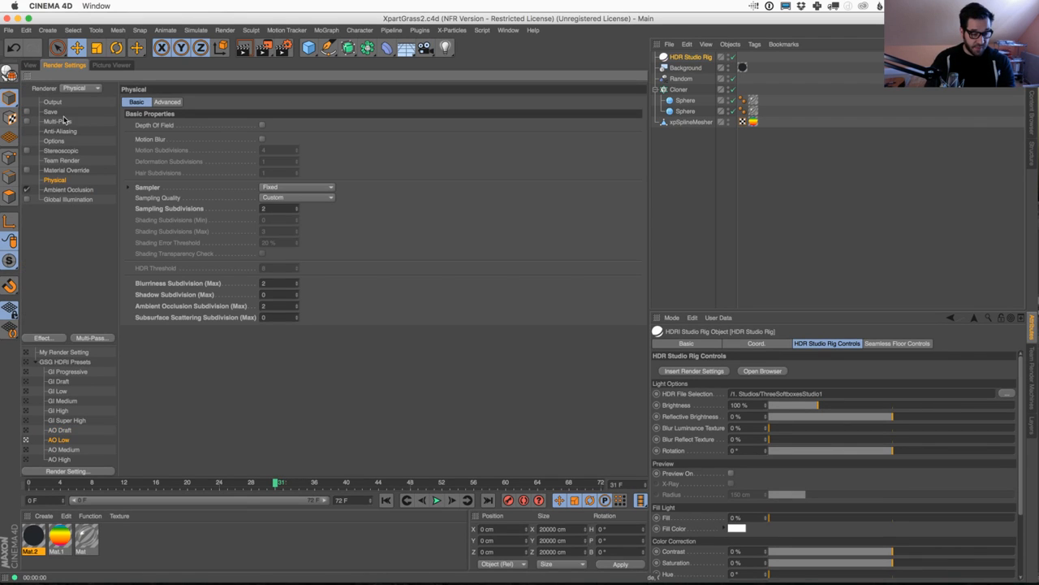
pyautogui.click(29, 65)
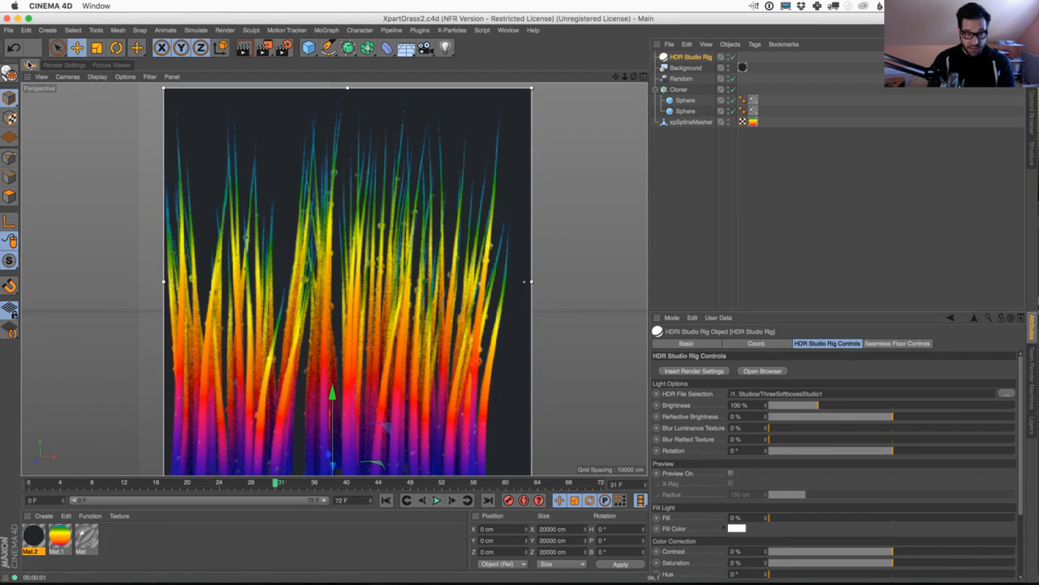
# Examine the Ambient Occlusion settings of the AO Low, GSG HDRI Presets and AO Draft presets, ending with AO Low active
pyautogui.click(63, 65)
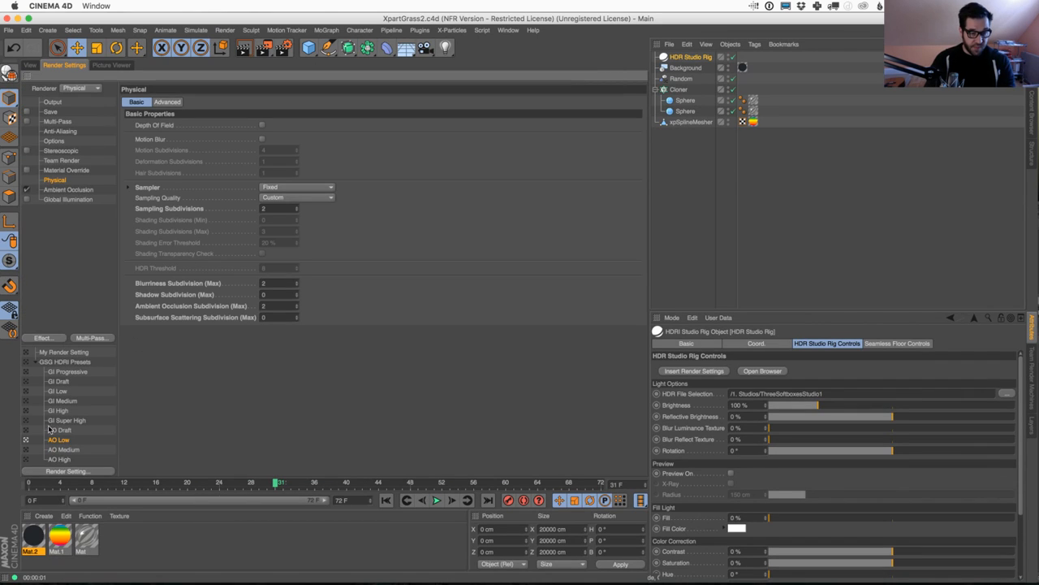
pyautogui.click(59, 190)
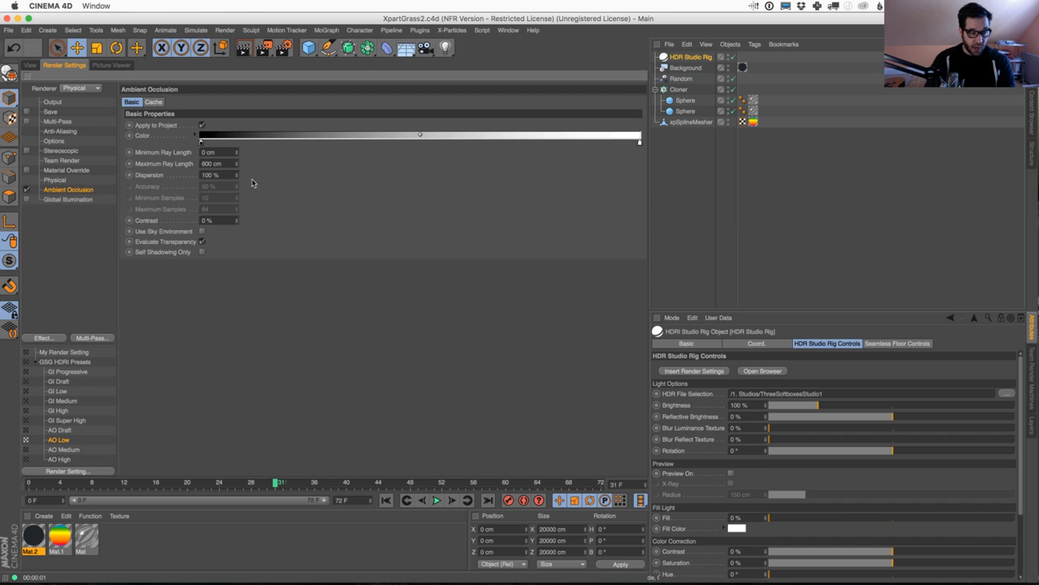
pyautogui.moveTo(226, 163); pyautogui.dragTo(160, 130)
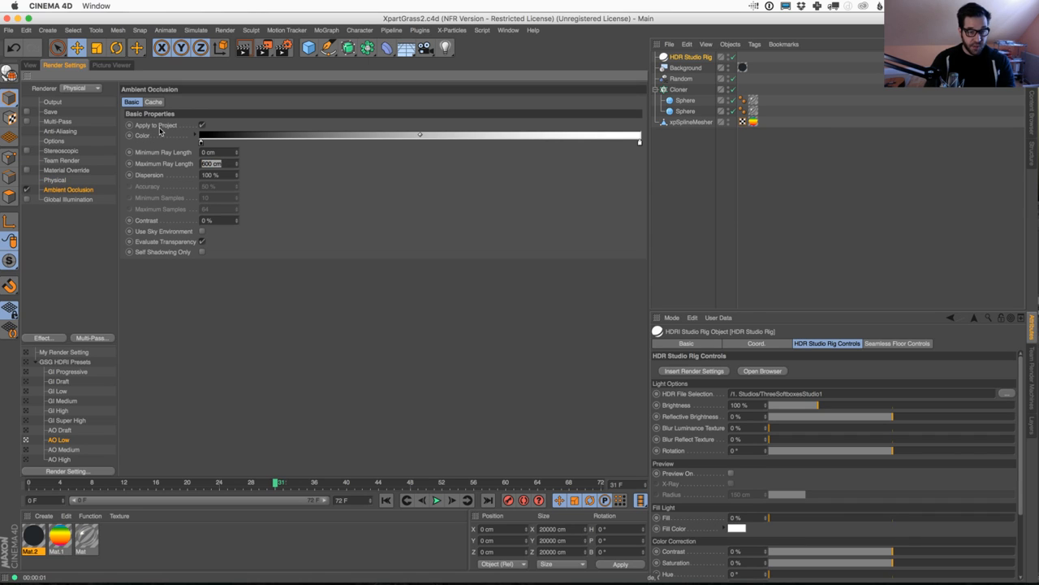
pyautogui.click(26, 362)
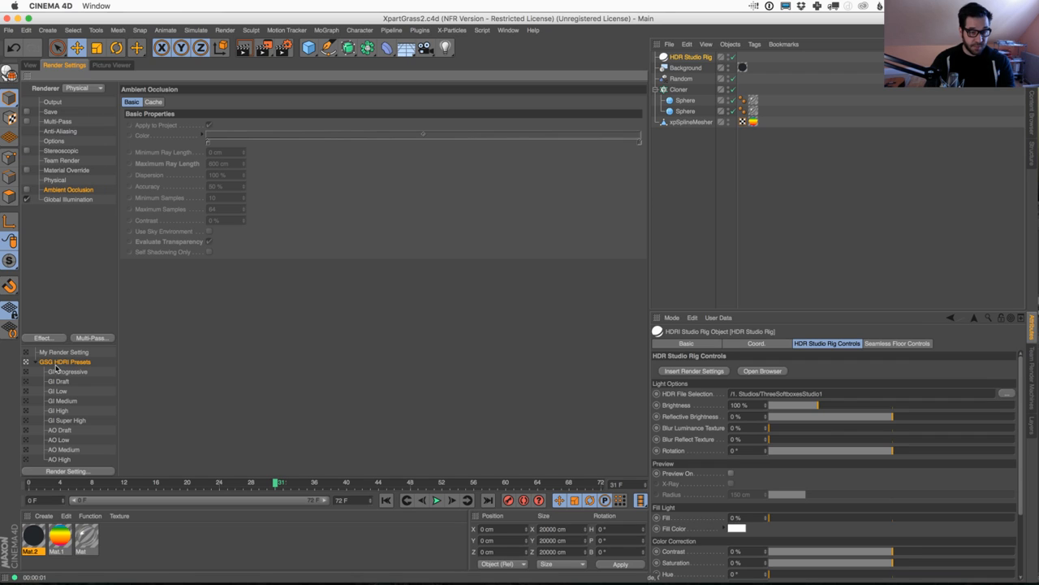
pyautogui.click(26, 431)
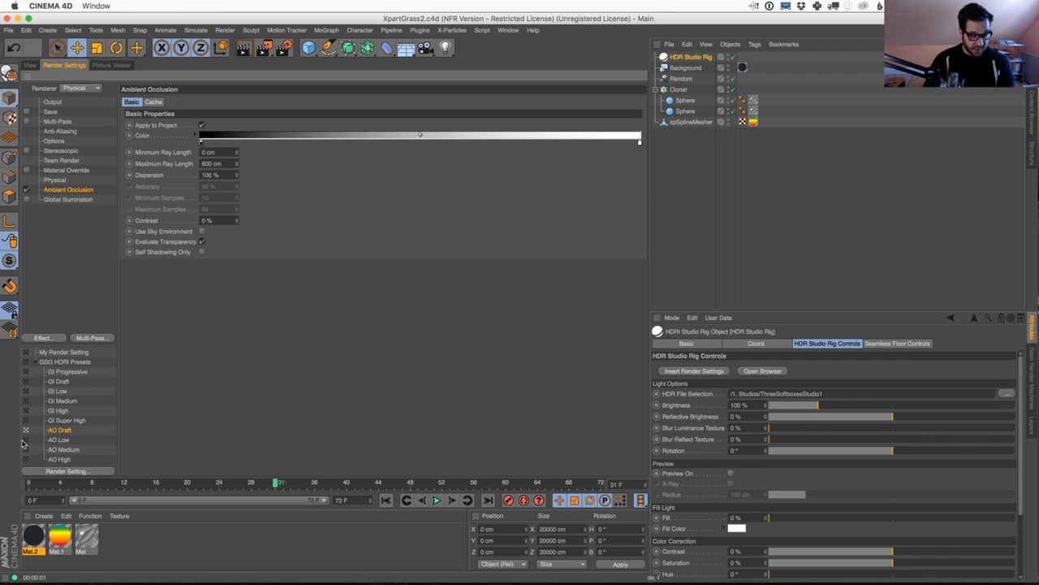
pyautogui.click(26, 440)
# Set the AO Low preset's ambient occlusion Maximum Ray Length to 200 cm and check the render region
pyautogui.moveTo(223, 163); pyautogui.dragTo(159, 160)
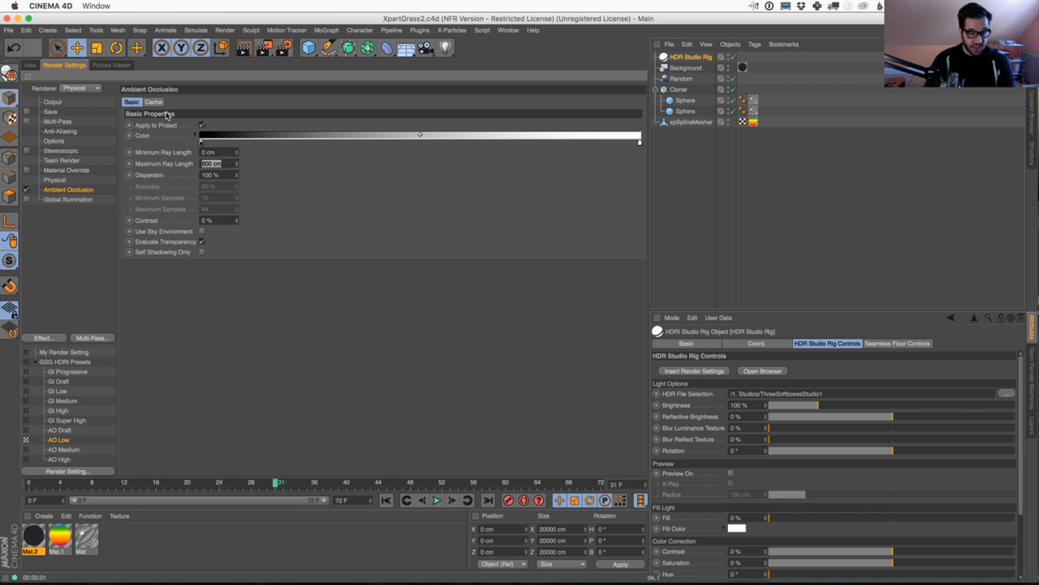
pyautogui.write('200')
pyautogui.press('Return')
pyautogui.click(30, 65)
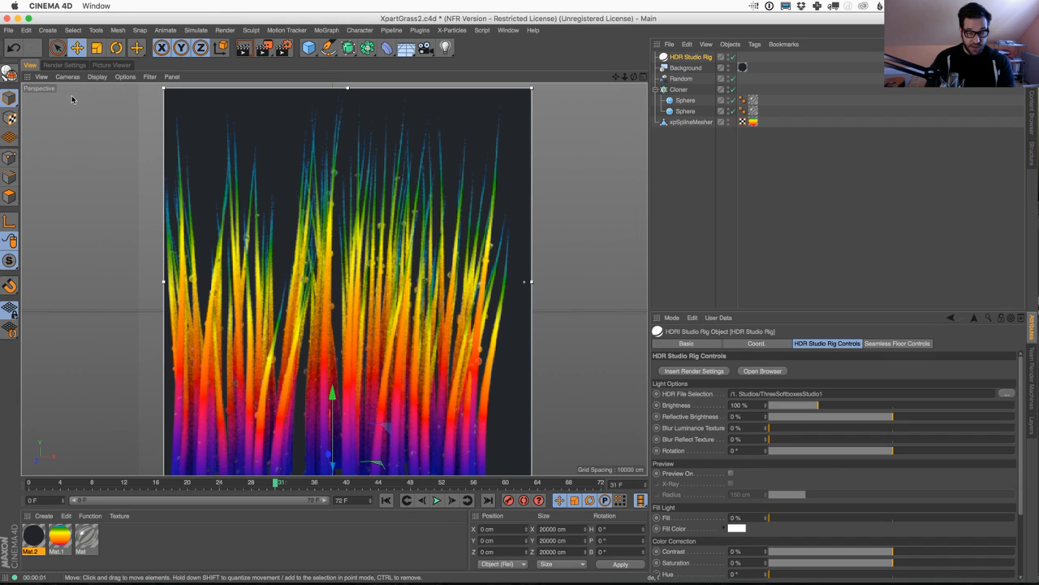
pyautogui.click(65, 65)
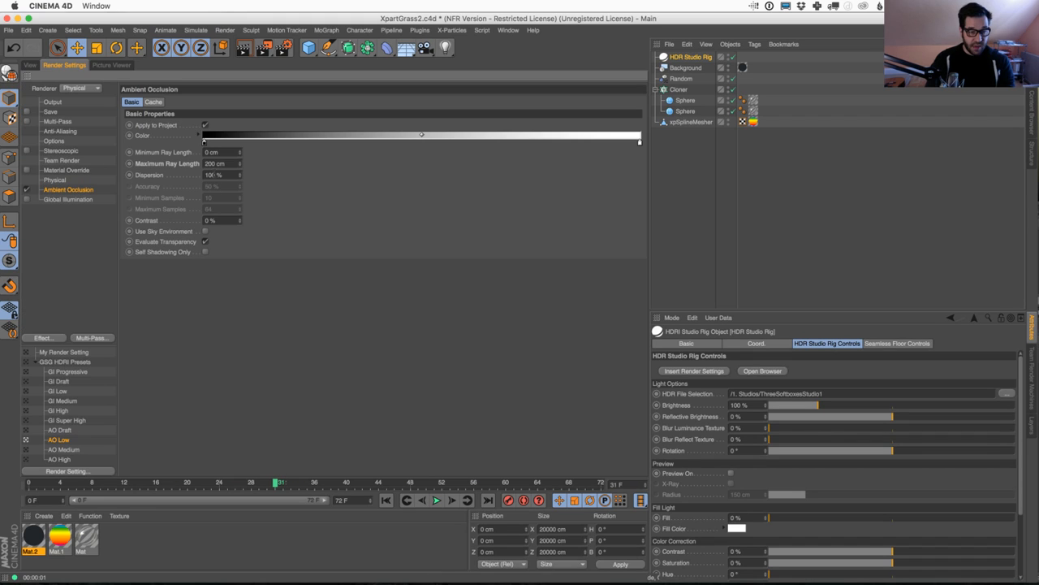
# Set the AO Low preset's ambient occlusion Maximum Ray Length to 100 cm and change the gradient's black end to dark brown
pyautogui.moveTo(233, 162); pyautogui.dragTo(130, 156)
pyautogui.write('100')
pyautogui.doubleClick(205, 143)
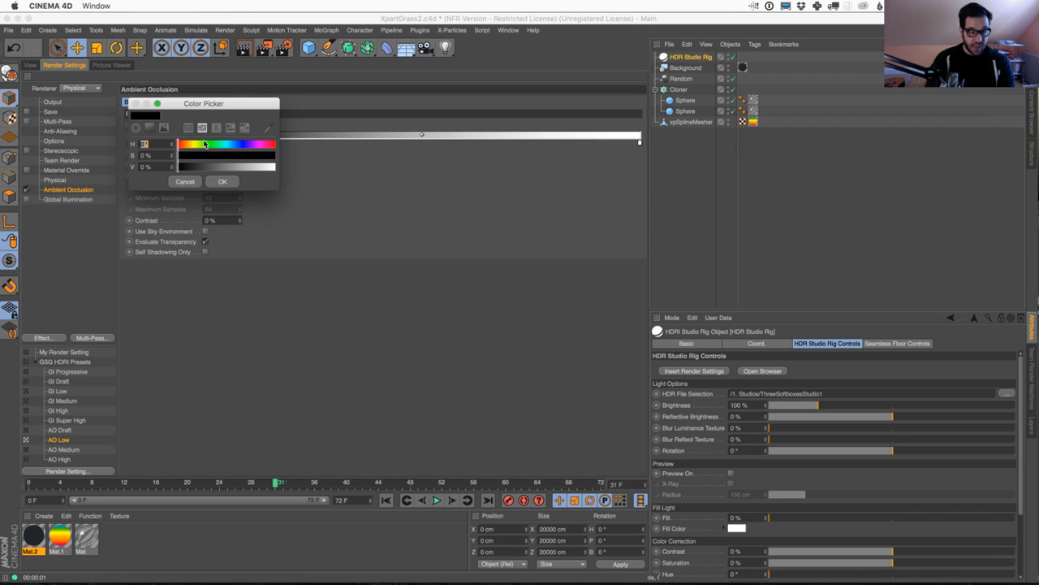
pyautogui.click(182, 144)
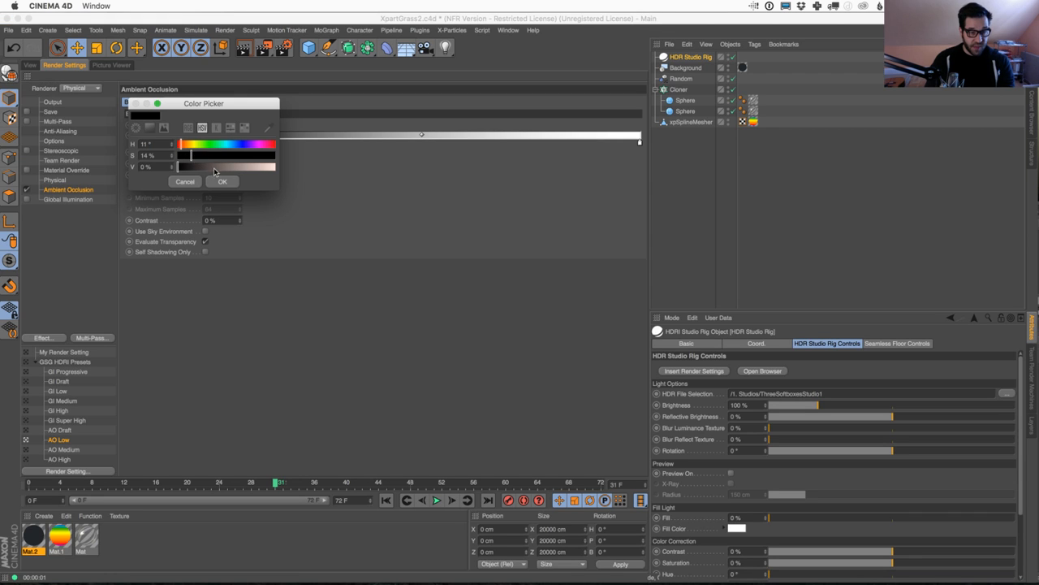
pyautogui.click(261, 168)
pyautogui.click(248, 156)
pyautogui.moveTo(244, 167); pyautogui.dragTo(209, 171)
pyautogui.click(222, 182)
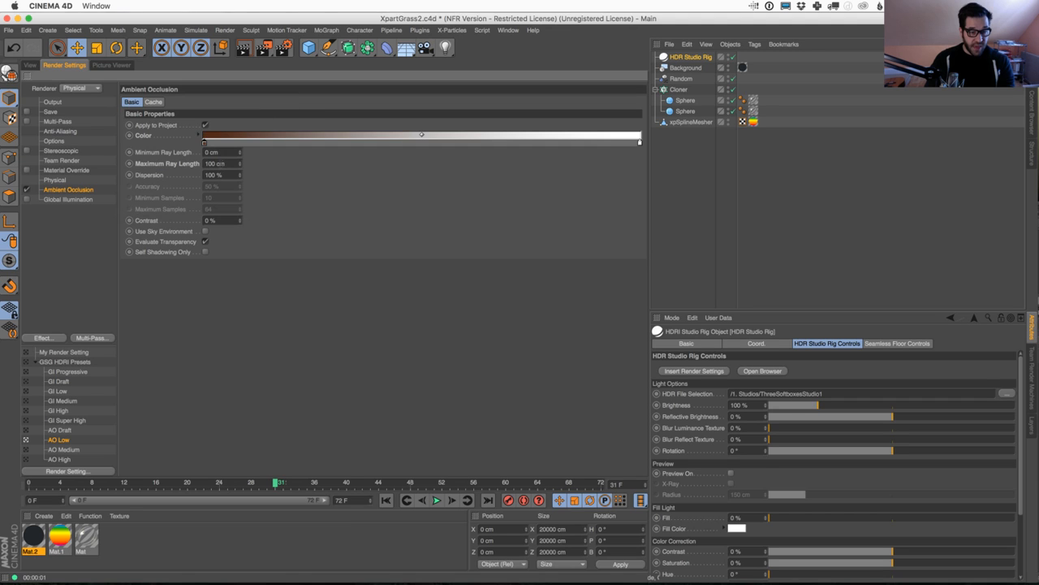
# Widen the interactive render region on both sides in the perspective view to check the brown ambient occlusion on the grass
pyautogui.click(31, 65)
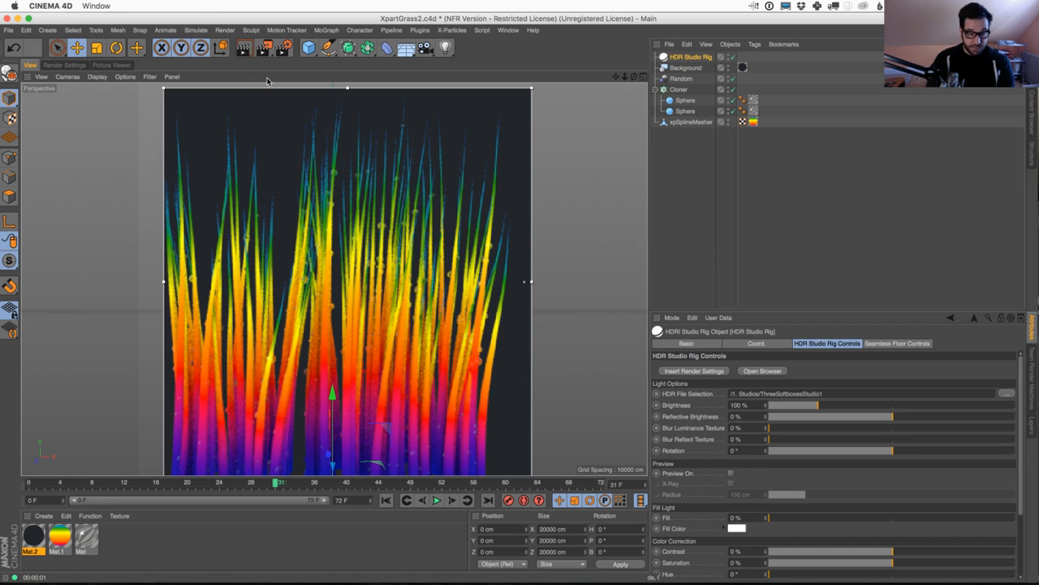
pyautogui.moveTo(164, 282); pyautogui.dragTo(142, 284)
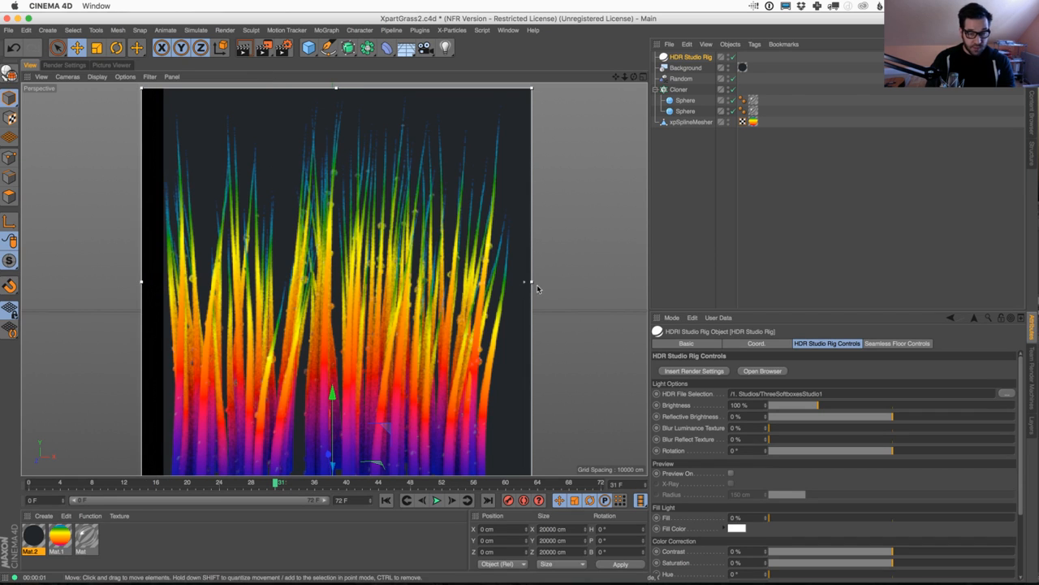
pyautogui.moveTo(532, 284); pyautogui.dragTo(533, 285)
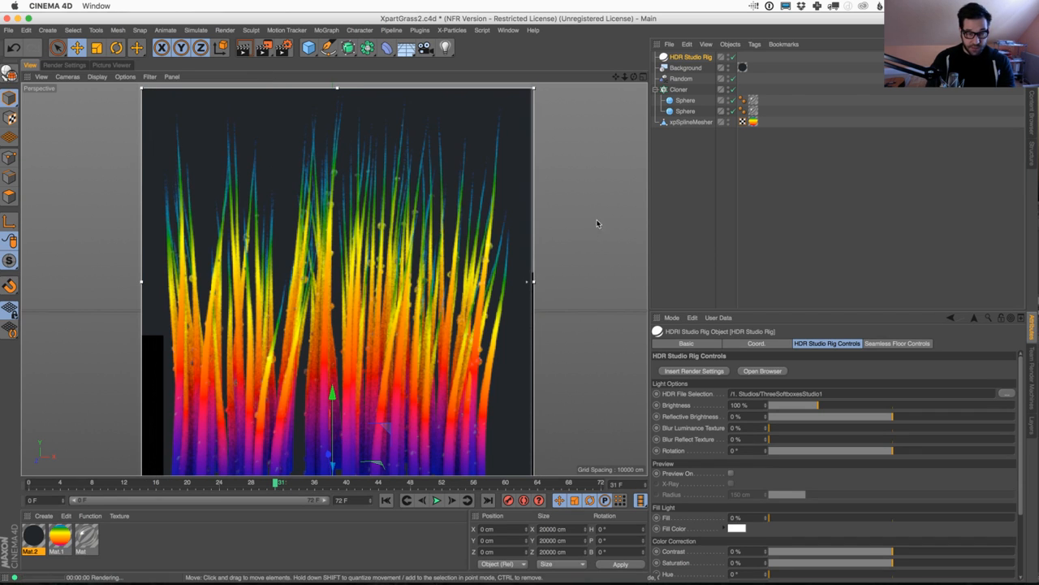
# Open TopCoat, dock it above the material attributes and add a Wet coat to the rainbow material Mat.1
pyautogui.doubleClick(65, 537)
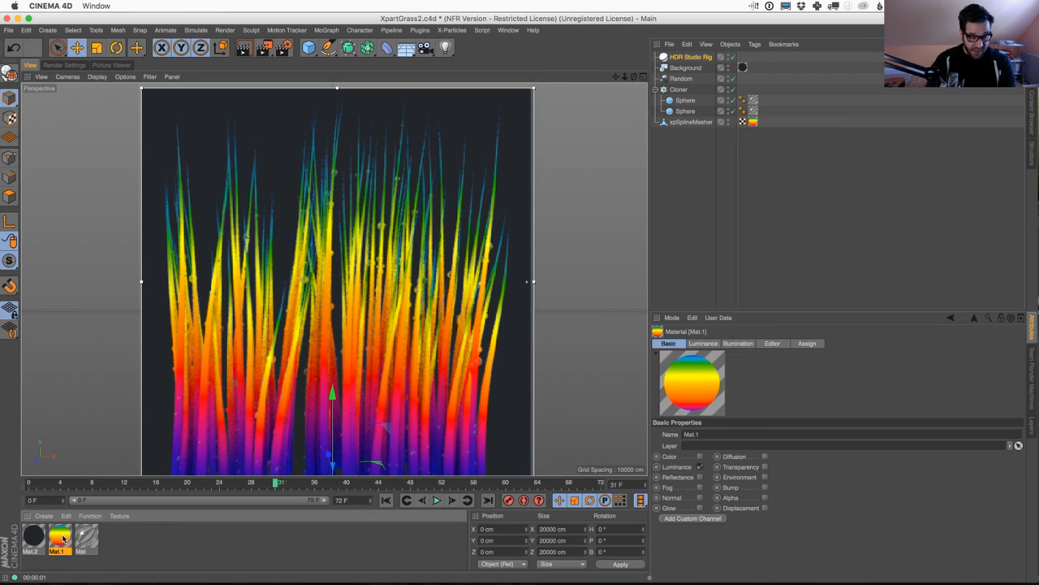
pyautogui.click(169, 75)
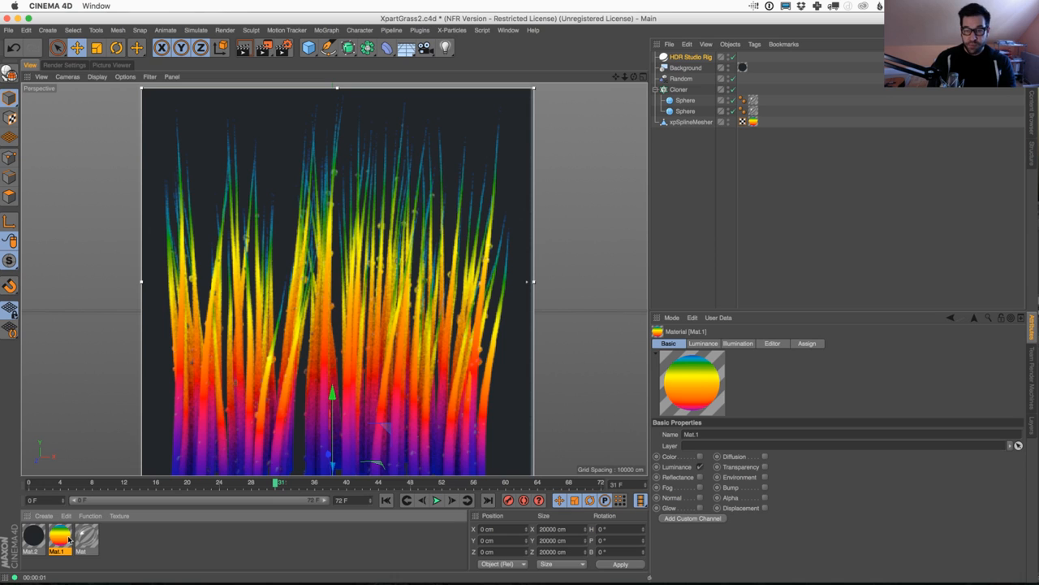
pyautogui.click(447, 33)
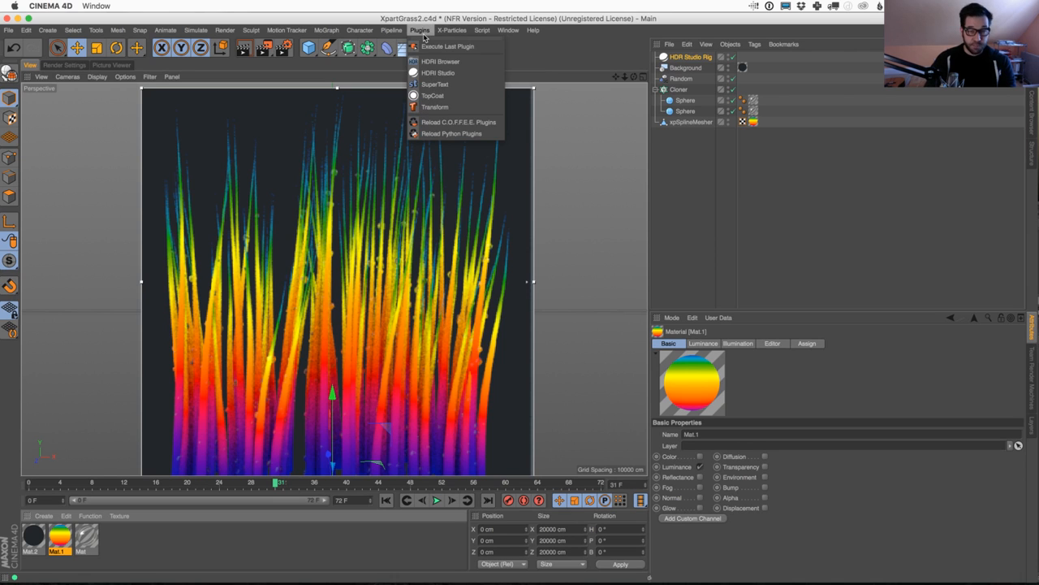
pyautogui.click(463, 96)
pyautogui.moveTo(639, 302); pyautogui.dragTo(731, 318)
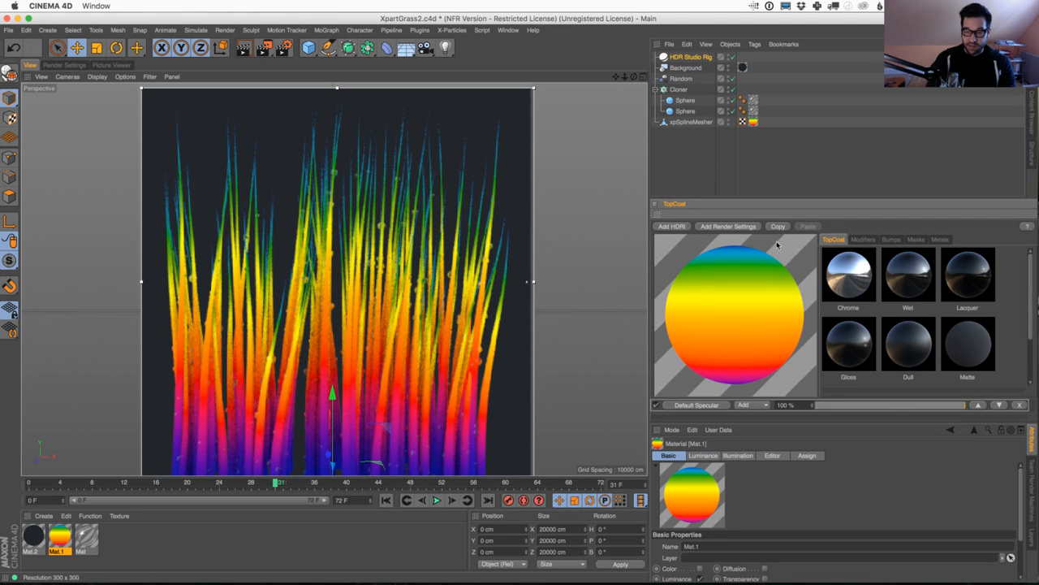
pyautogui.click(58, 535)
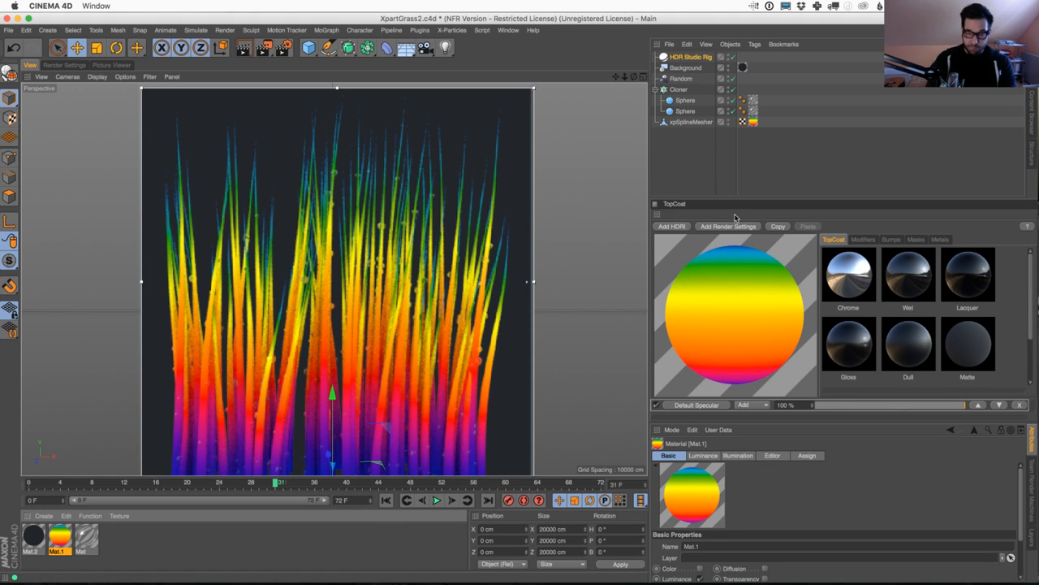
pyautogui.click(921, 281)
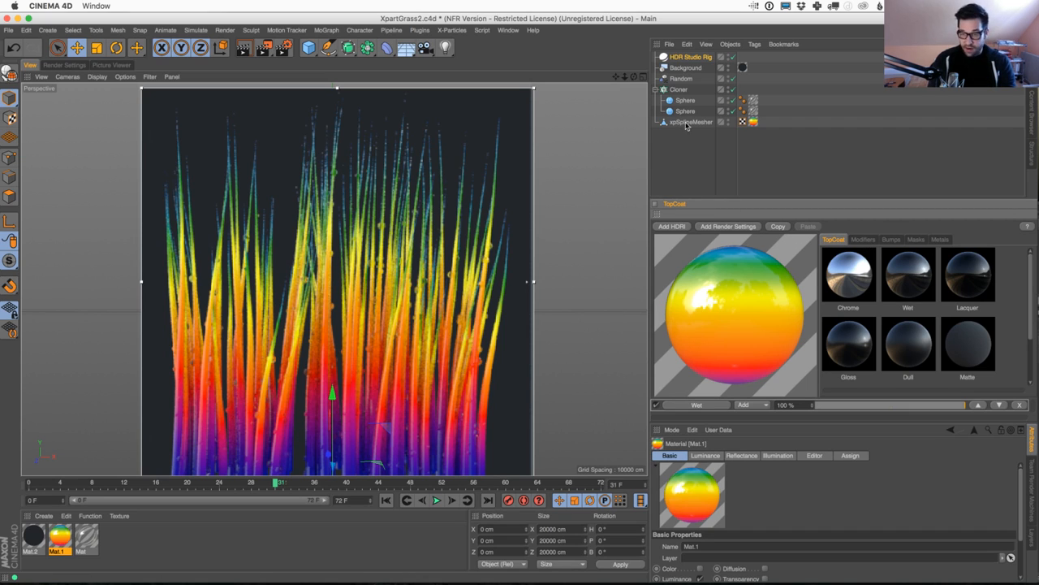
# Turn on the HDR Studio Rig's preview, set its Rotation to 11° and Brightness to 109 %, and render the view
pyautogui.click(688, 57)
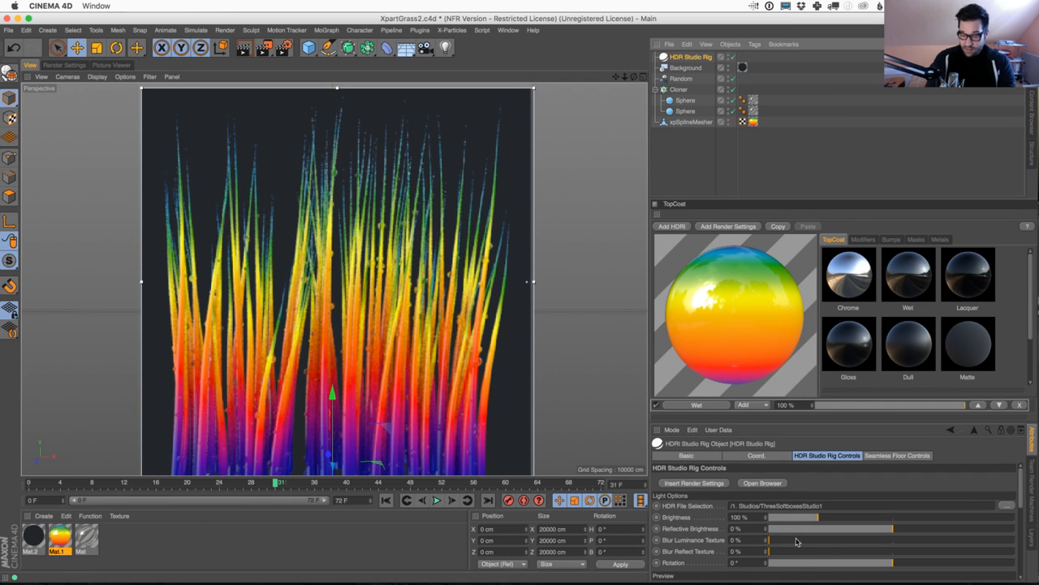
pyautogui.moveTo(895, 422); pyautogui.dragTo(893, 350)
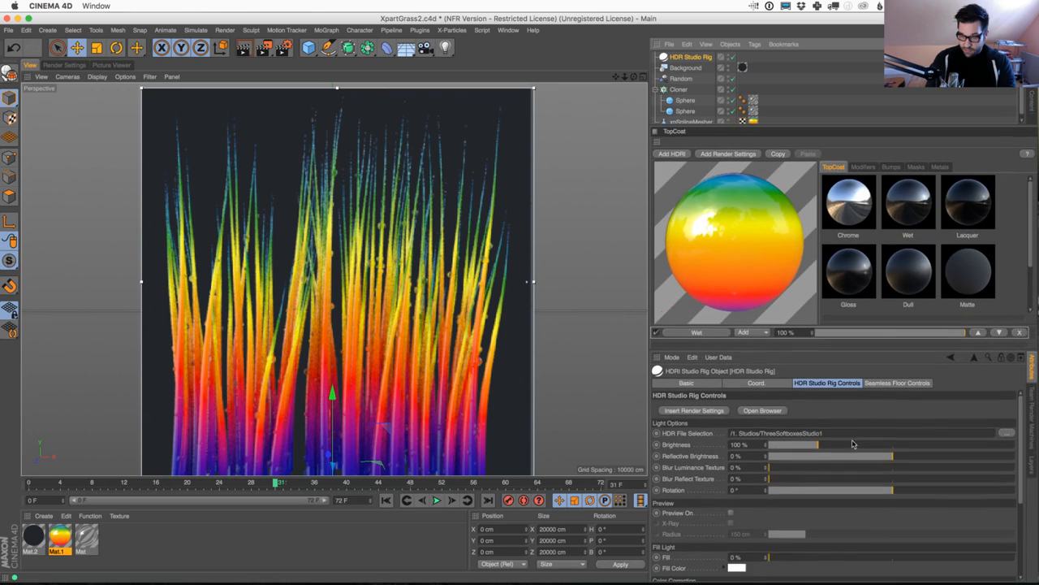
pyautogui.click(730, 513)
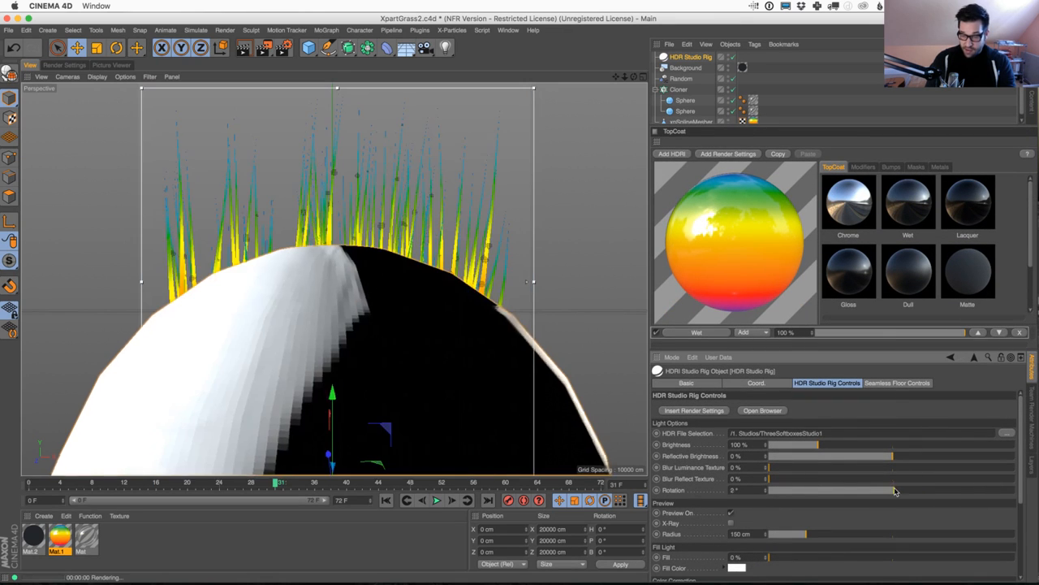
pyautogui.moveTo(898, 491); pyautogui.dragTo(914, 487)
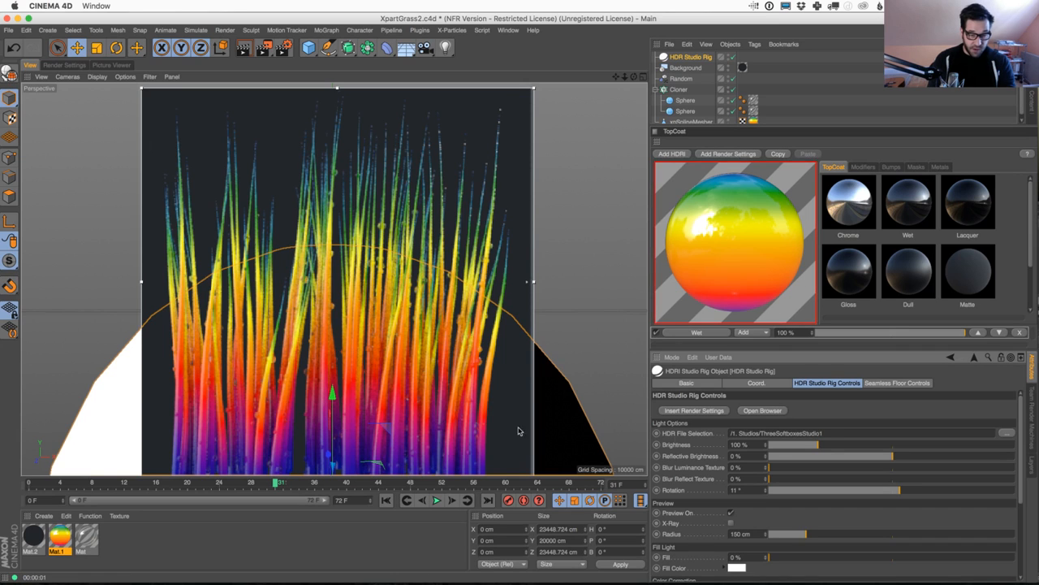
pyautogui.moveTo(830, 446); pyautogui.dragTo(825, 445)
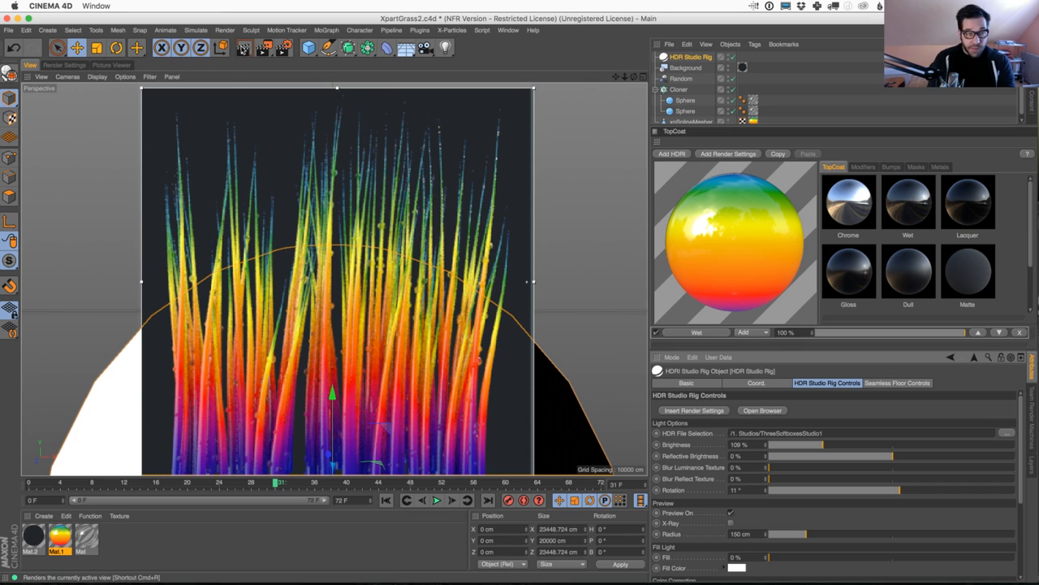
pyautogui.click(243, 49)
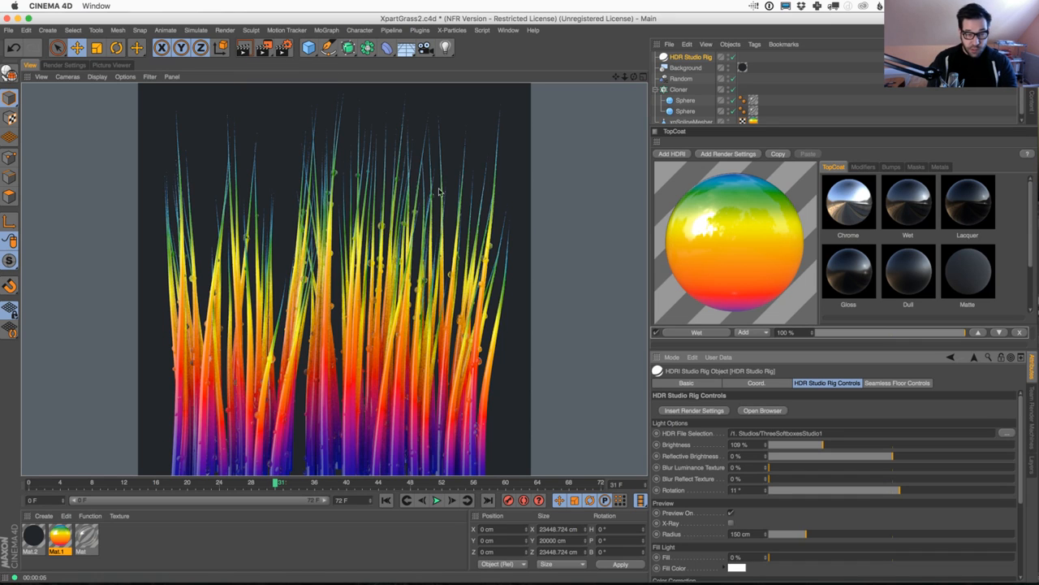
# Enlarge the cloned spheres and increase the Cloner's clone count
pyautogui.moveTo(673, 123); pyautogui.dragTo(731, 136)
pyautogui.click(679, 89)
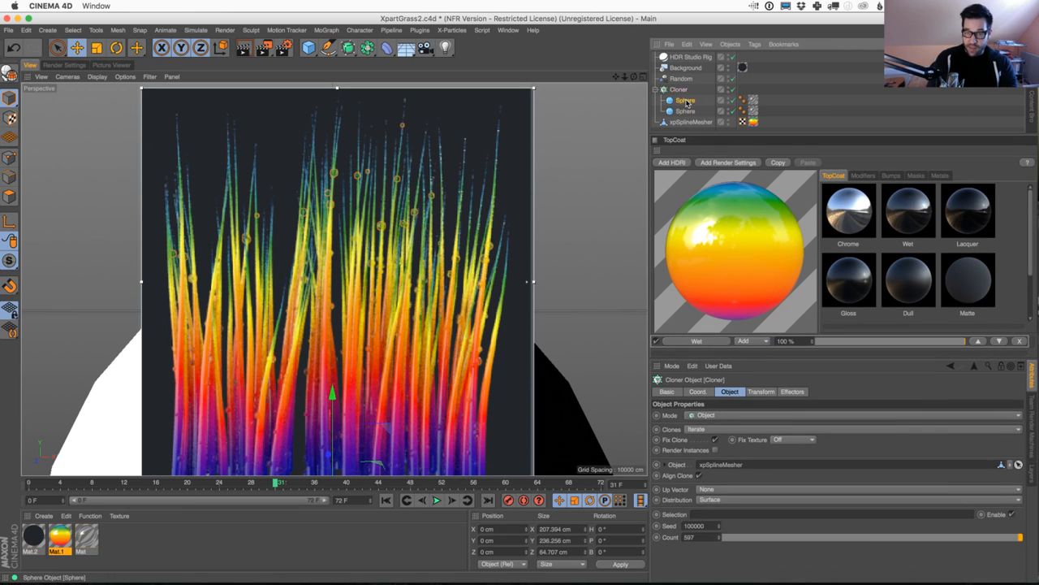
pyautogui.click(686, 100)
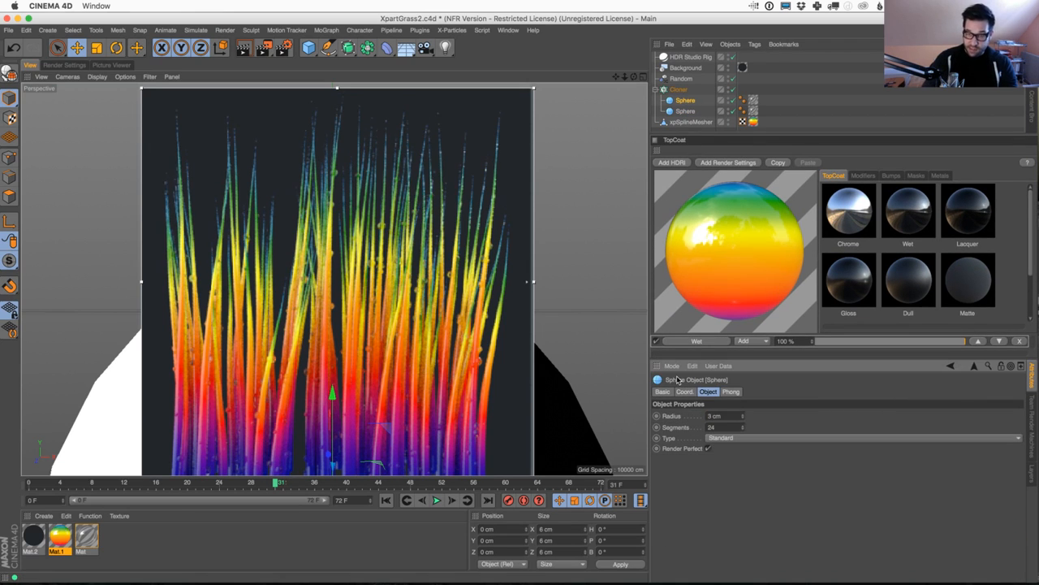
pyautogui.click(688, 100)
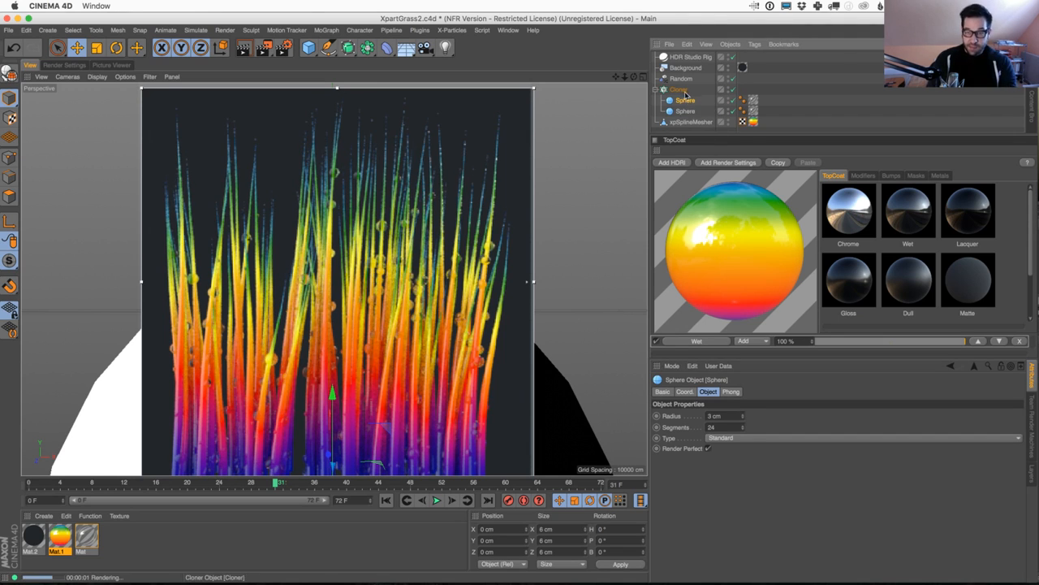
pyautogui.click(680, 89)
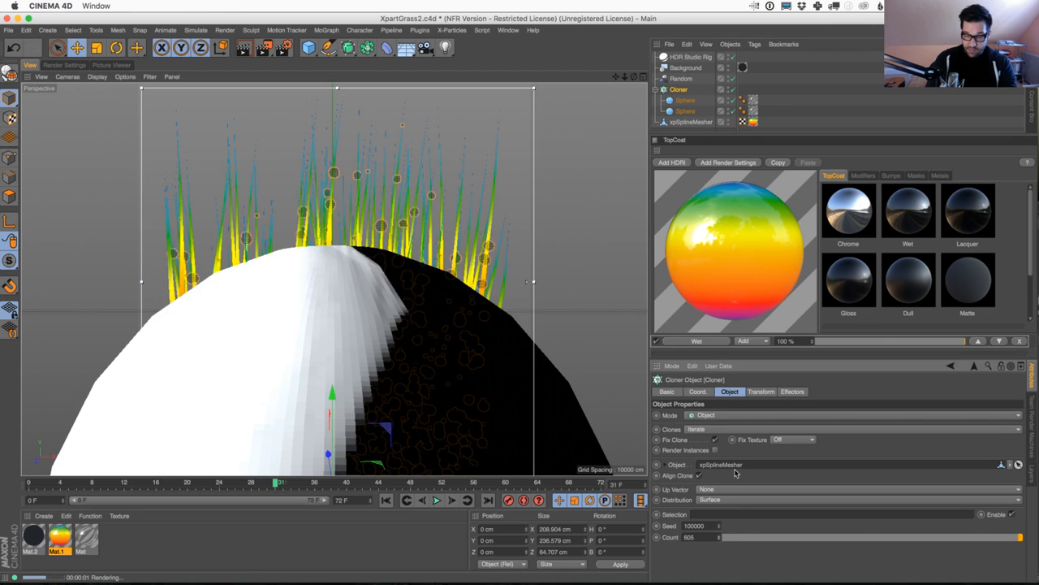
# Turn off the HDR Studio Rig's preview and add a Wet TopCoat to the glass material Mat
pyautogui.click(690, 57)
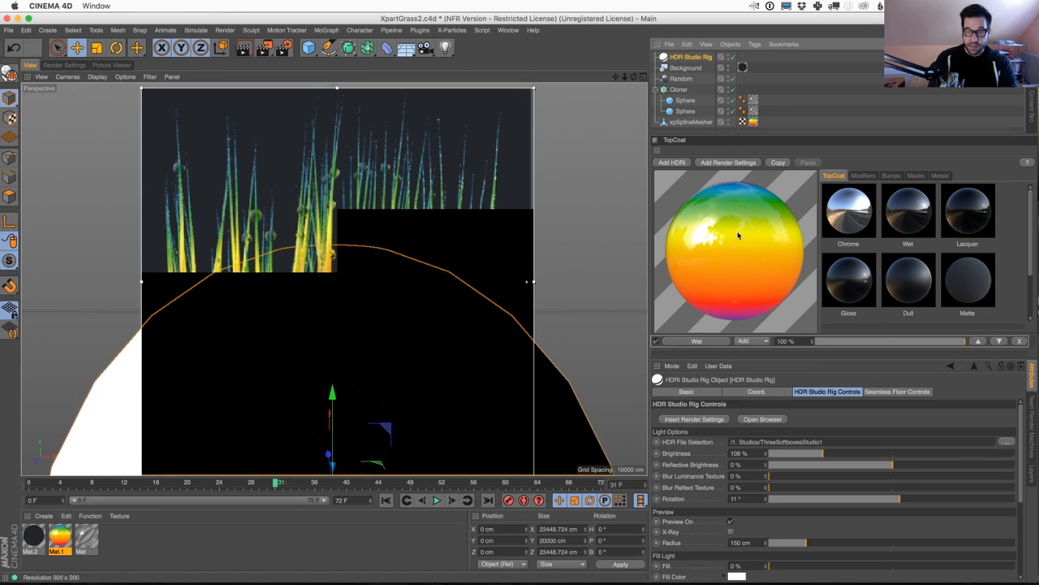
pyautogui.click(730, 521)
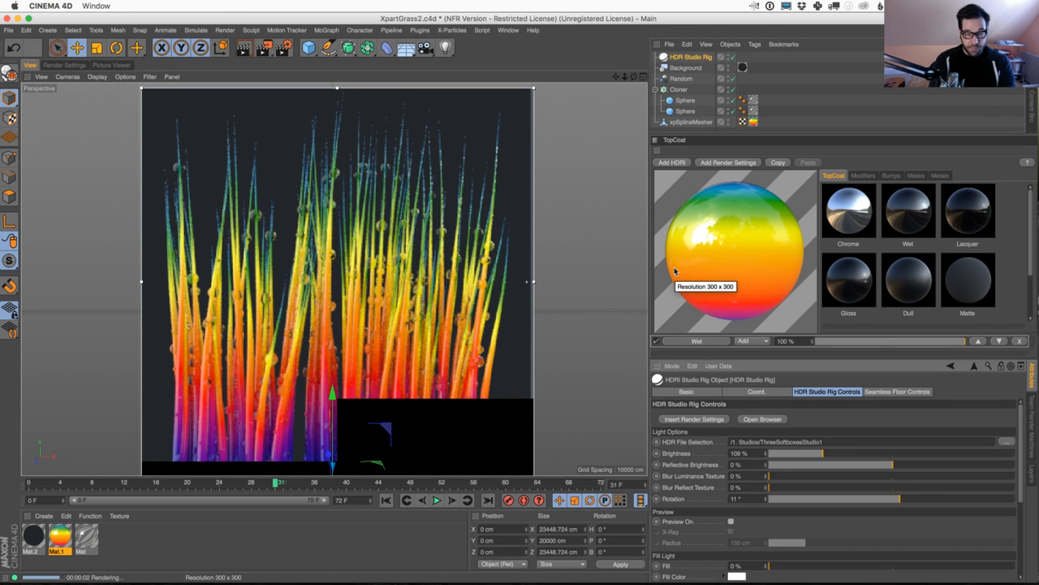
pyautogui.click(87, 536)
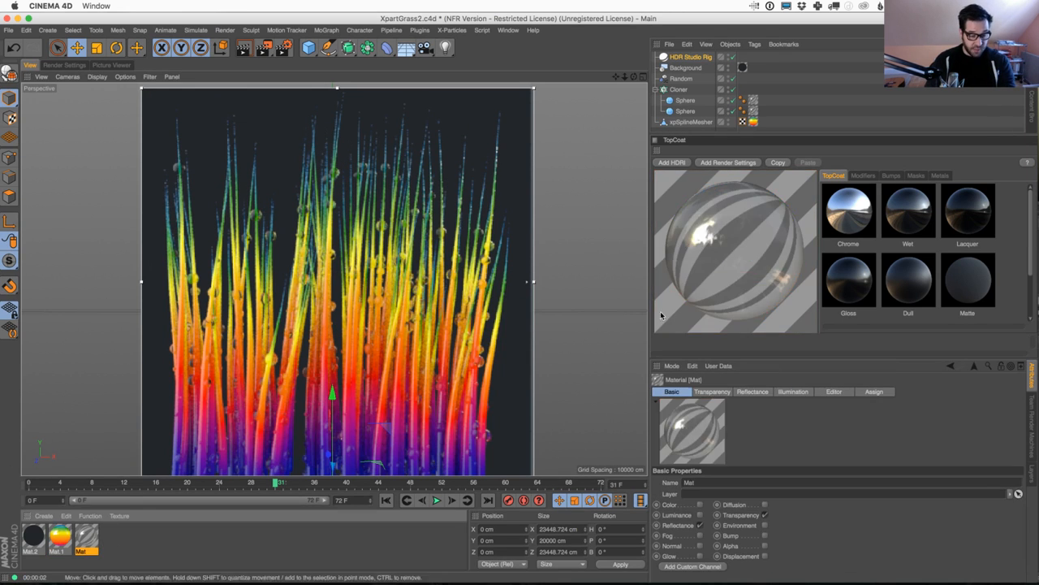
pyautogui.click(916, 215)
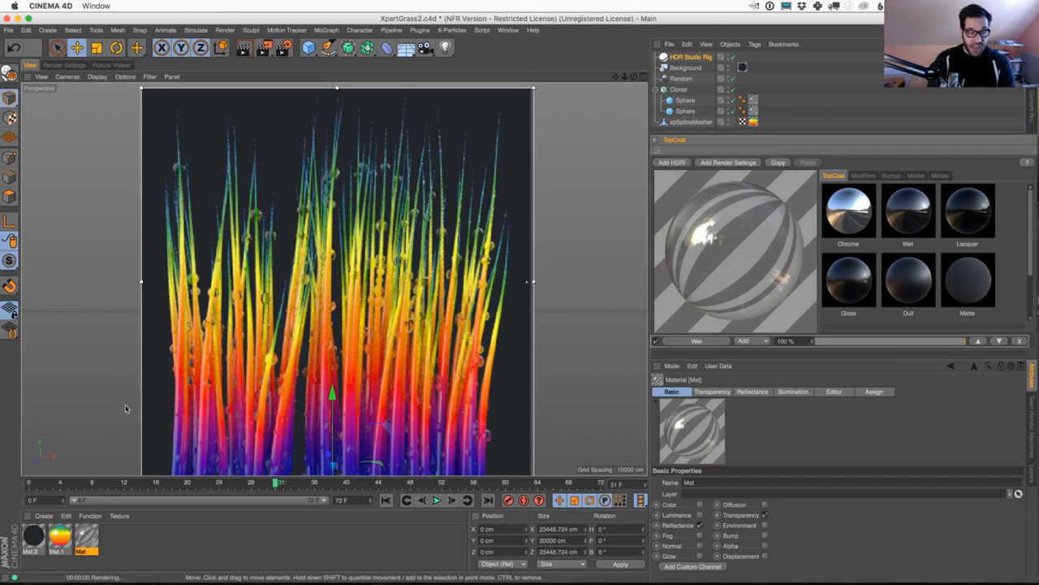
# Check the glass material's Transparency settings and render the view with the coated spheres
pyautogui.doubleClick(89, 538)
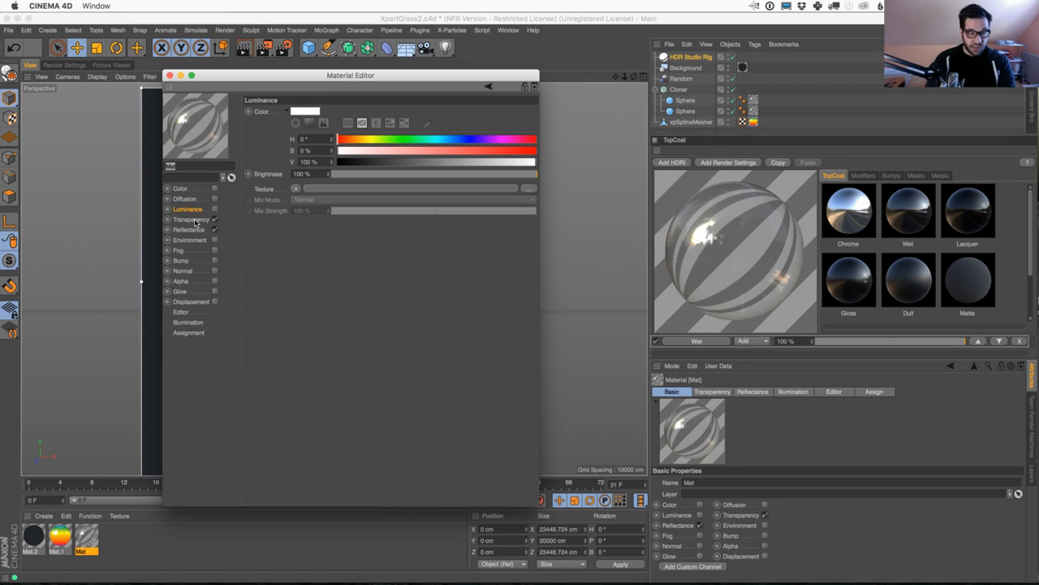
pyautogui.click(193, 220)
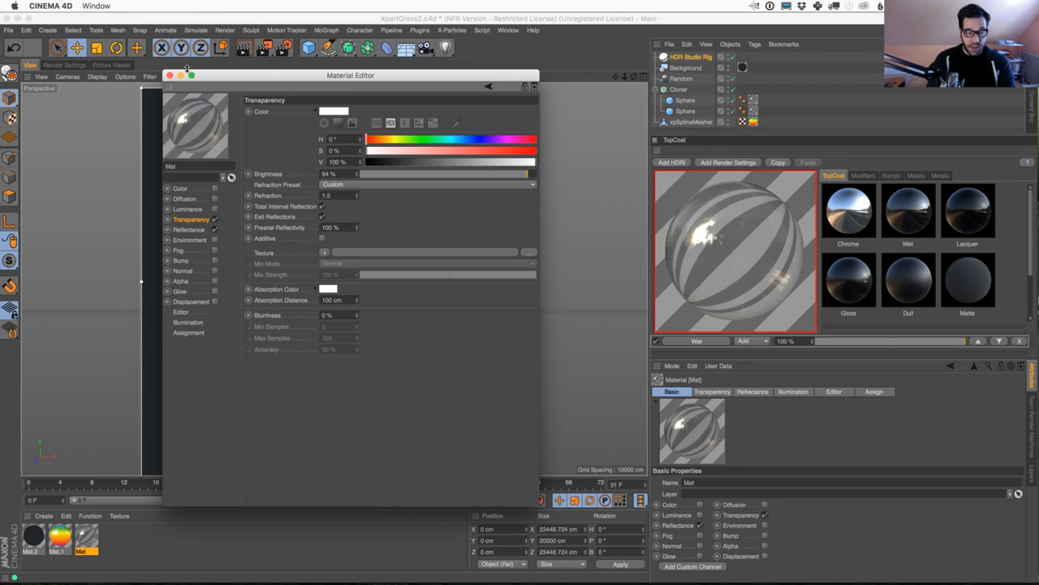
pyautogui.click(170, 75)
pyautogui.hotkey('ctrl', 'r')
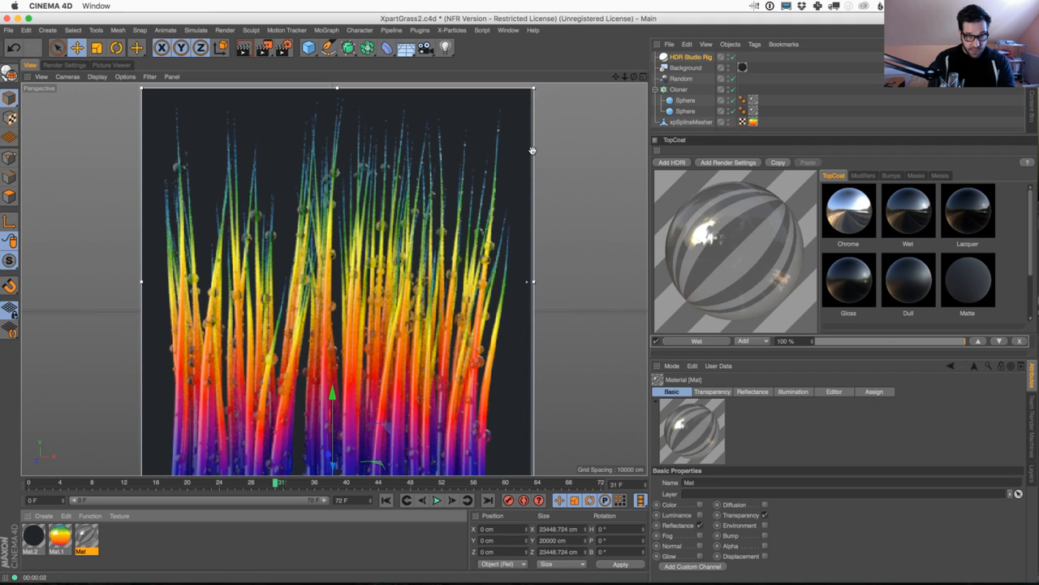
# Add a new sphere and place it inside the Cloner as the first child
pyautogui.click(309, 47)
pyautogui.click(528, 81)
pyautogui.moveTo(682, 58); pyautogui.dragTo(687, 106)
# Create a new material, apply it to the new sphere, and leave only white Luminance enabled, with Color and Reflectance off
pyautogui.click(43, 515)
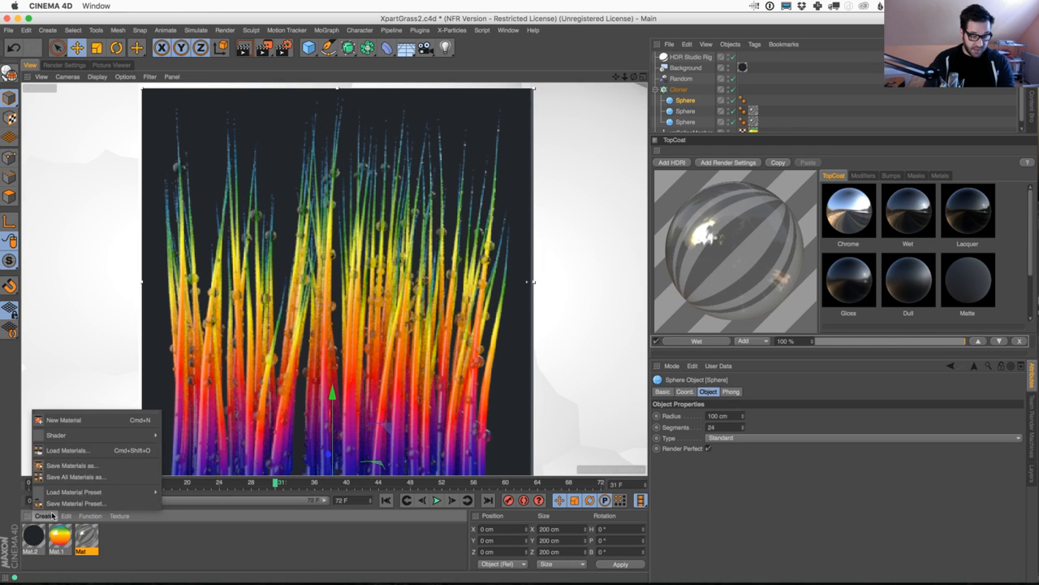
pyautogui.click(64, 420)
pyautogui.moveTo(33, 536); pyautogui.dragTo(685, 96)
pyautogui.doubleClick(35, 539)
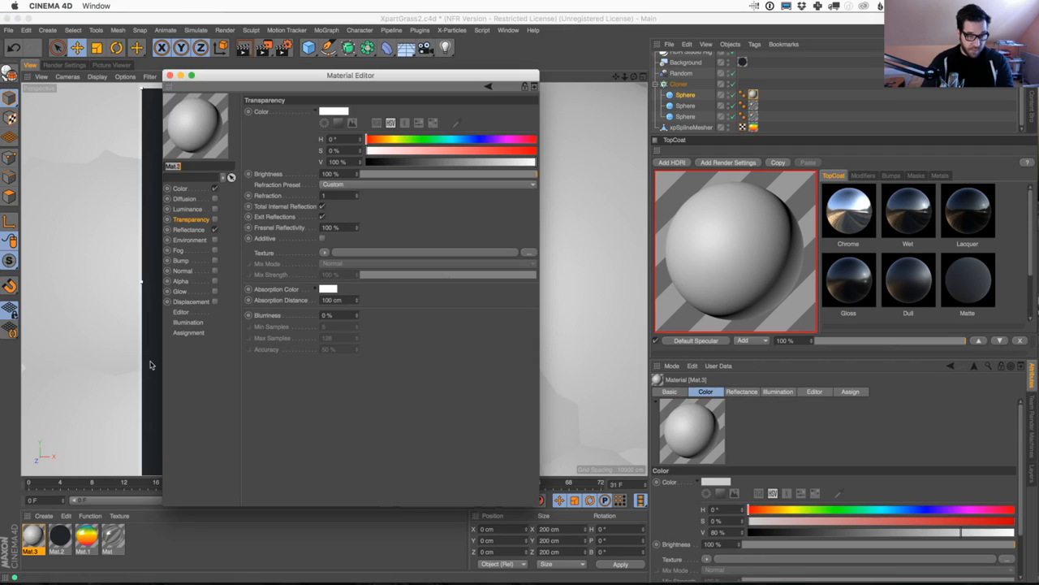
pyautogui.click(215, 210)
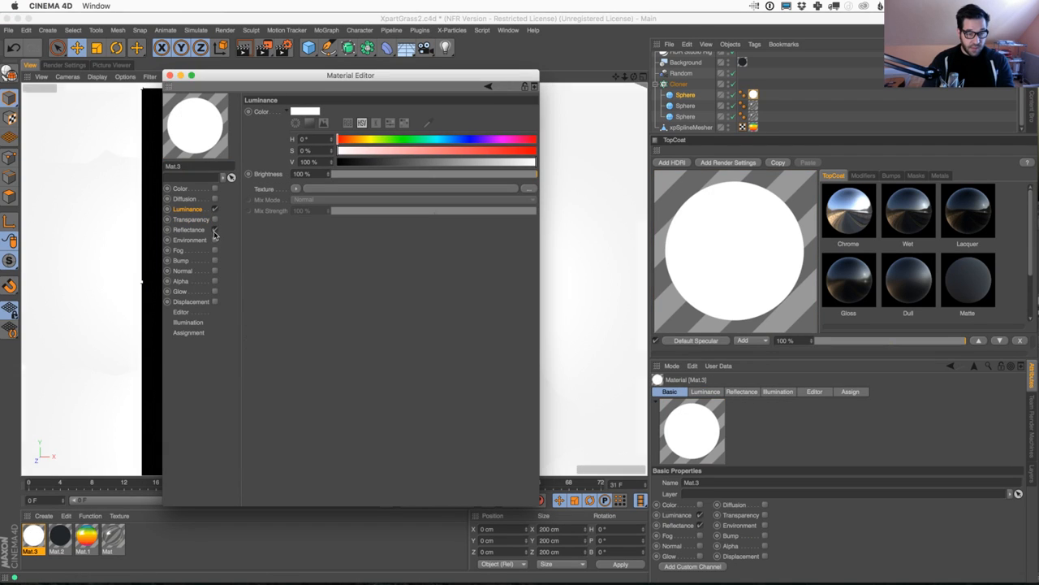
pyautogui.moveTo(236, 75); pyautogui.dragTo(682, 175)
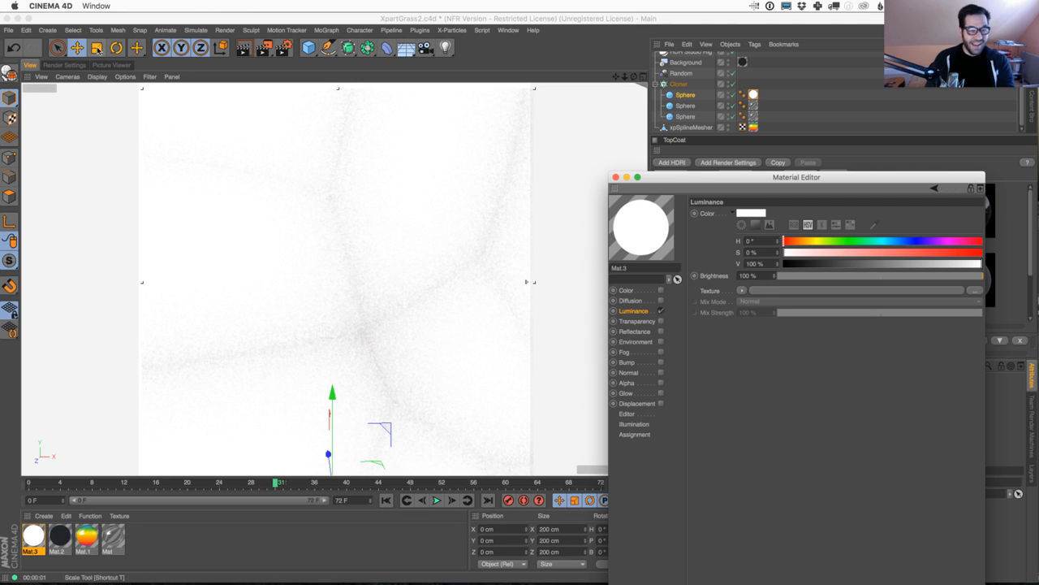
# Scale the luminous sphere down to about 4.1 cm across
pyautogui.click(477, 205)
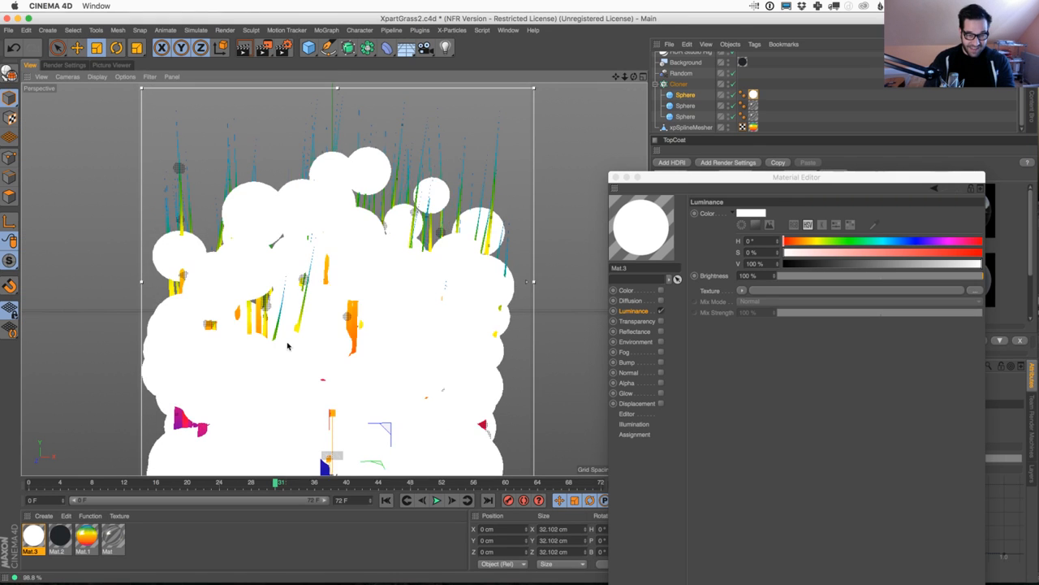
pyautogui.moveTo(227, 384); pyautogui.dragTo(203, 400)
pyautogui.moveTo(395, 262); pyautogui.dragTo(261, 345)
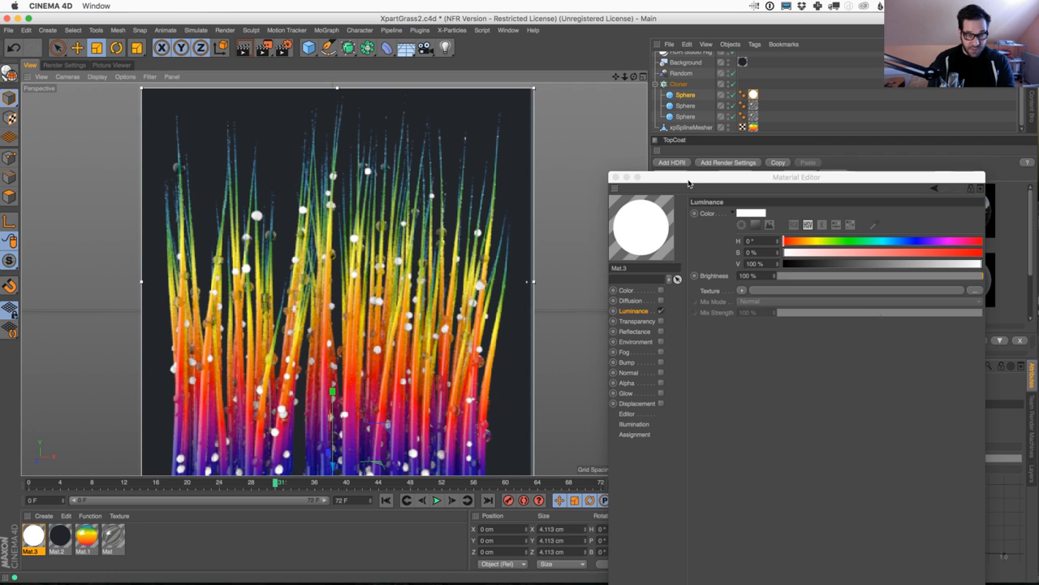
# Try a 0.5 cm radius on the luminous sphere and settle on 1 cm
pyautogui.moveTo(690, 178); pyautogui.dragTo(695, 113)
pyautogui.click(619, 112)
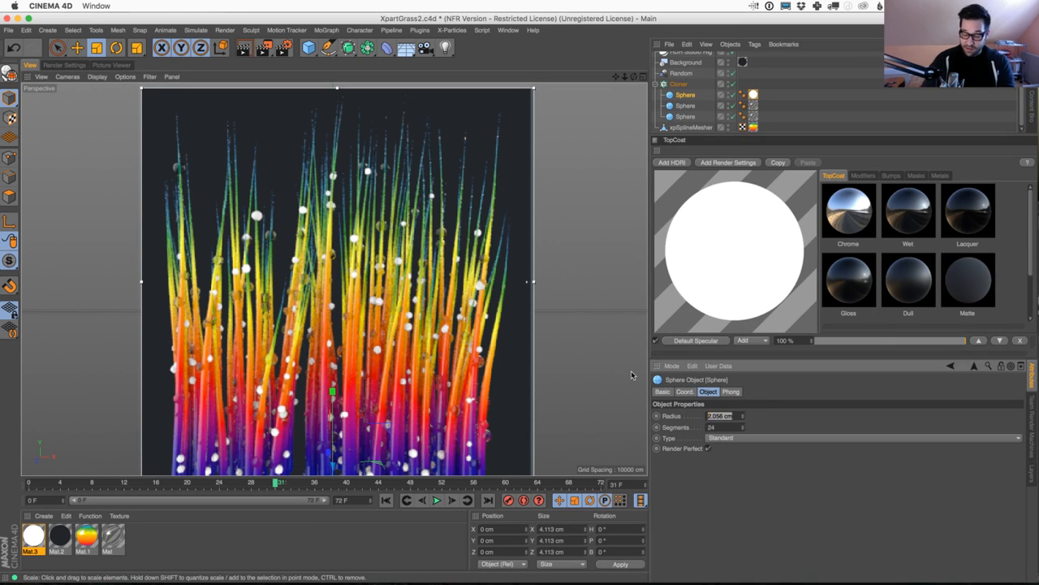
pyautogui.write('0.5')
pyautogui.press('Return')
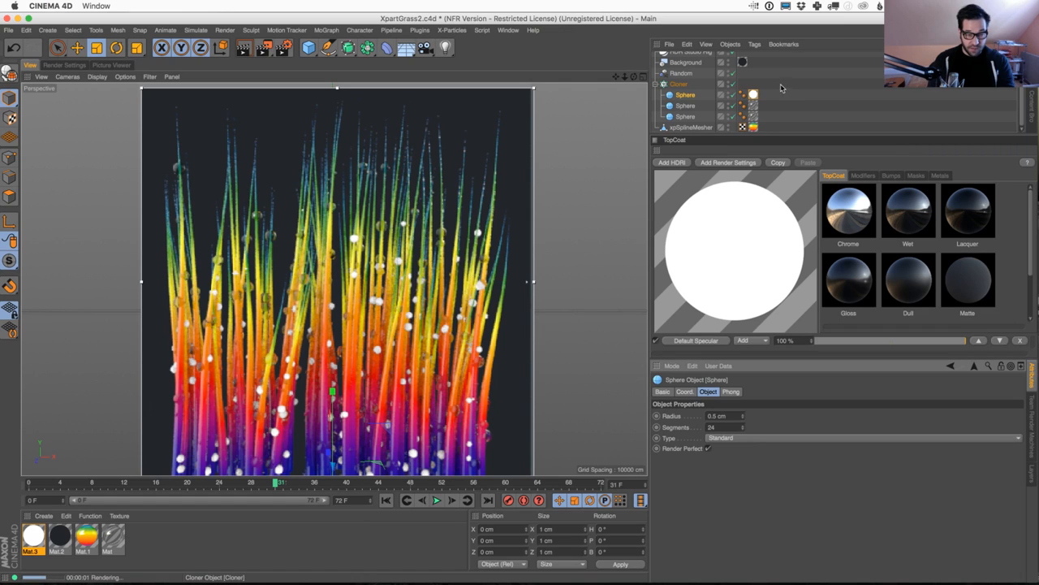
pyautogui.doubleClick(719, 415)
pyautogui.write('1')
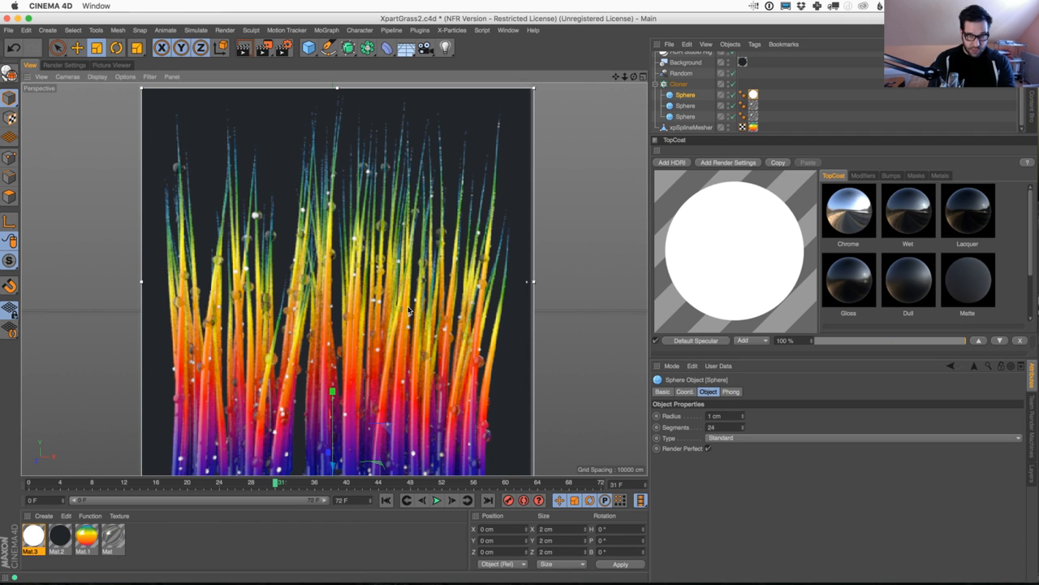
pyautogui.keyDown('alt'); pyautogui.moveTo(410, 308); pyautogui.dragTo(410, 307, button='middle'); pyautogui.keyUp('alt')
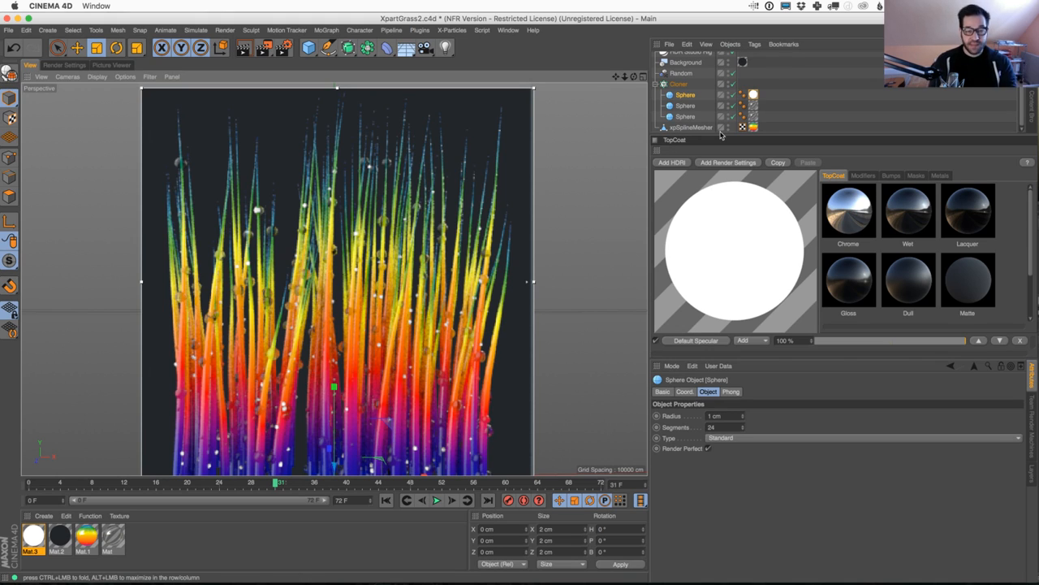
# Add a camera with a 60 mm focal length and frame the grass through it
pyautogui.click(659, 84)
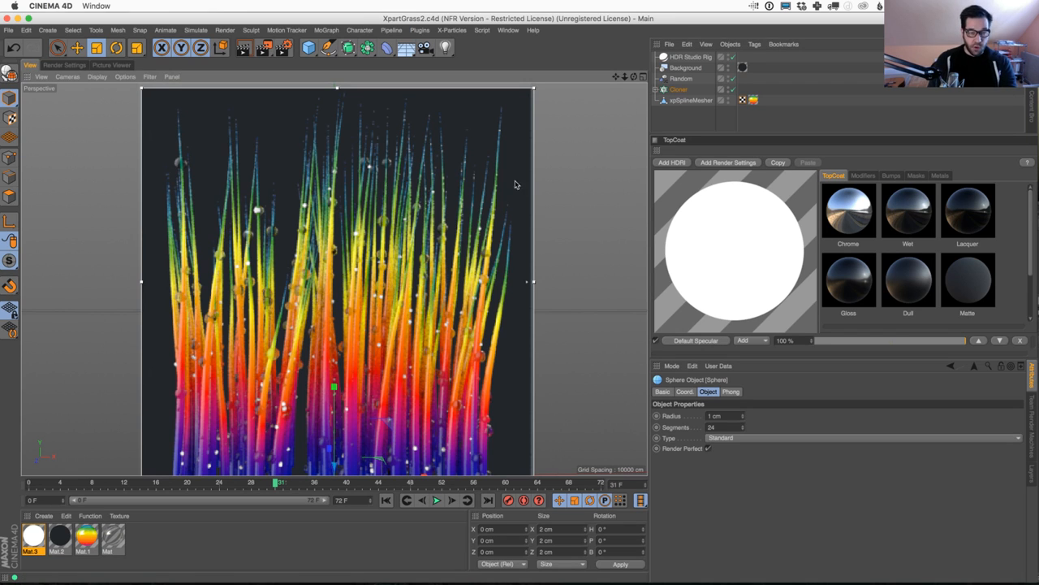
pyautogui.moveTo(426, 48); pyautogui.dragTo(485, 66)
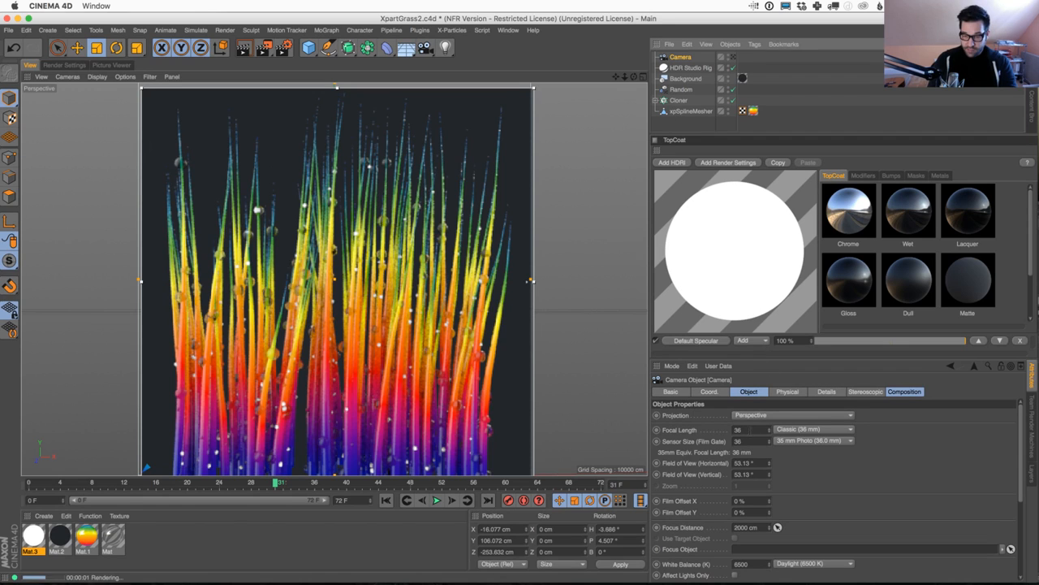
pyautogui.moveTo(750, 429); pyautogui.dragTo(680, 420)
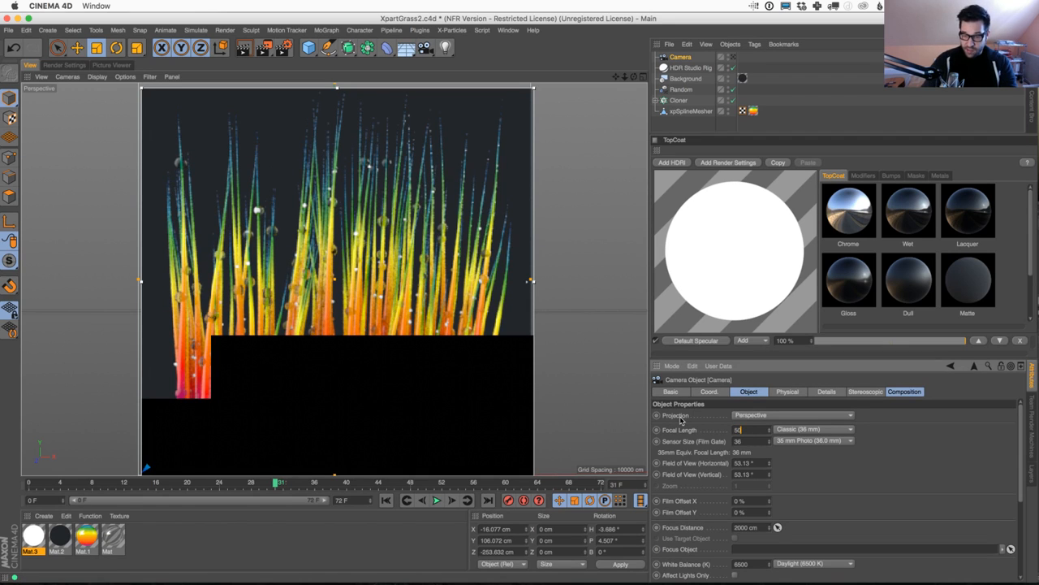
pyautogui.write('50')
pyautogui.press('Return')
pyautogui.moveTo(755, 429); pyautogui.dragTo(657, 416)
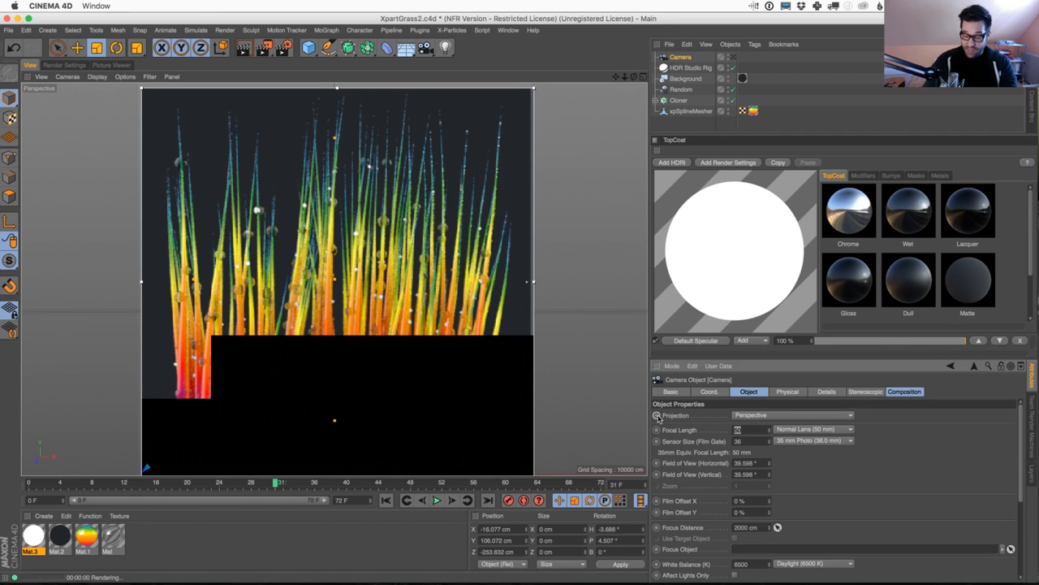
pyautogui.write('60')
pyautogui.press('Return')
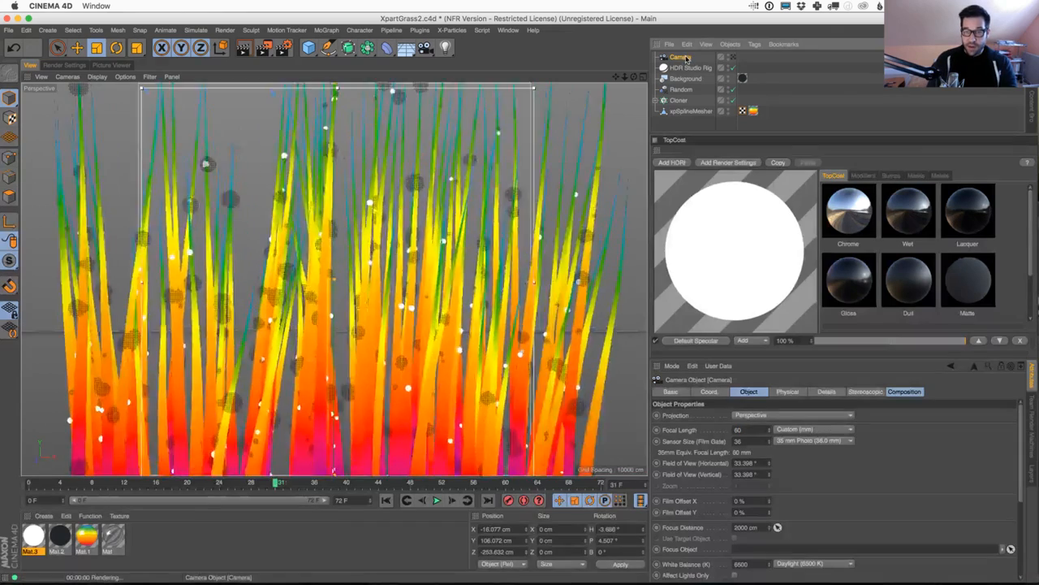
pyautogui.keyDown('alt'); pyautogui.moveTo(457, 288); pyautogui.dragTo(428, 316, button='right'); pyautogui.keyUp('alt')
pyautogui.keyDown('alt'); pyautogui.moveTo(428, 317); pyautogui.dragTo(391, 310, button='middle'); pyautogui.keyUp('alt')
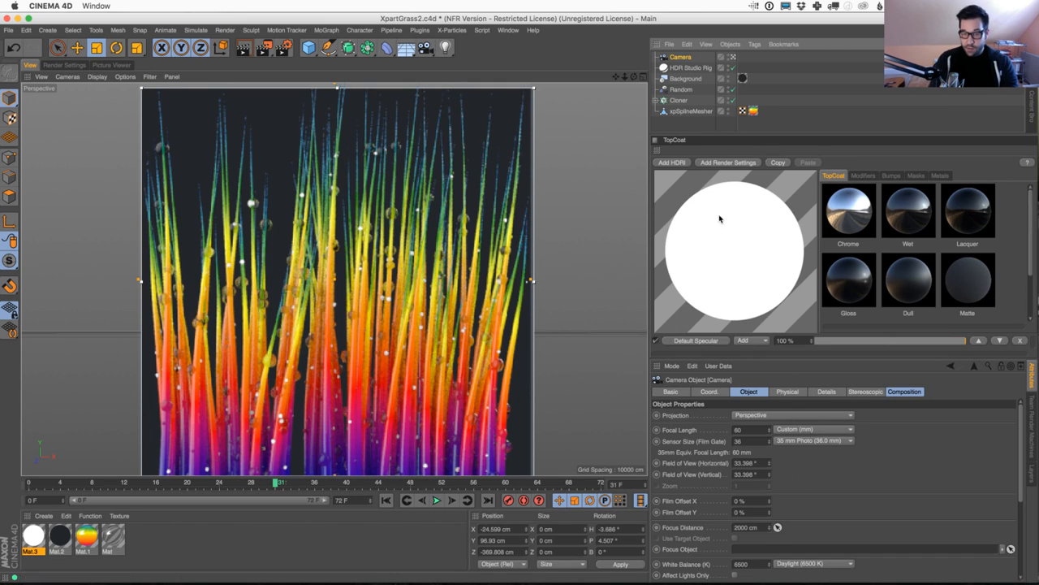
# Try banking the camera to -41° with the grass framed diagonally, and undo the tilt
pyautogui.click(709, 393)
pyautogui.moveTo(856, 441); pyautogui.dragTo(858, 466)
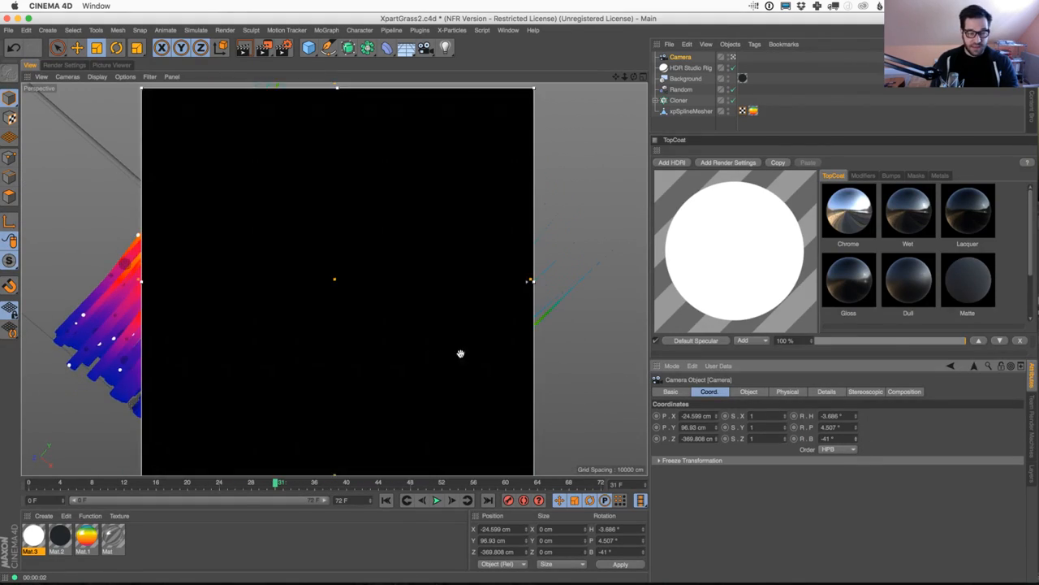
pyautogui.keyDown('alt'); pyautogui.moveTo(418, 342); pyautogui.dragTo(388, 389, button='middle'); pyautogui.keyUp('alt')
pyautogui.scroll(1, 396, 375)
pyautogui.scroll(-3, 396, 375)
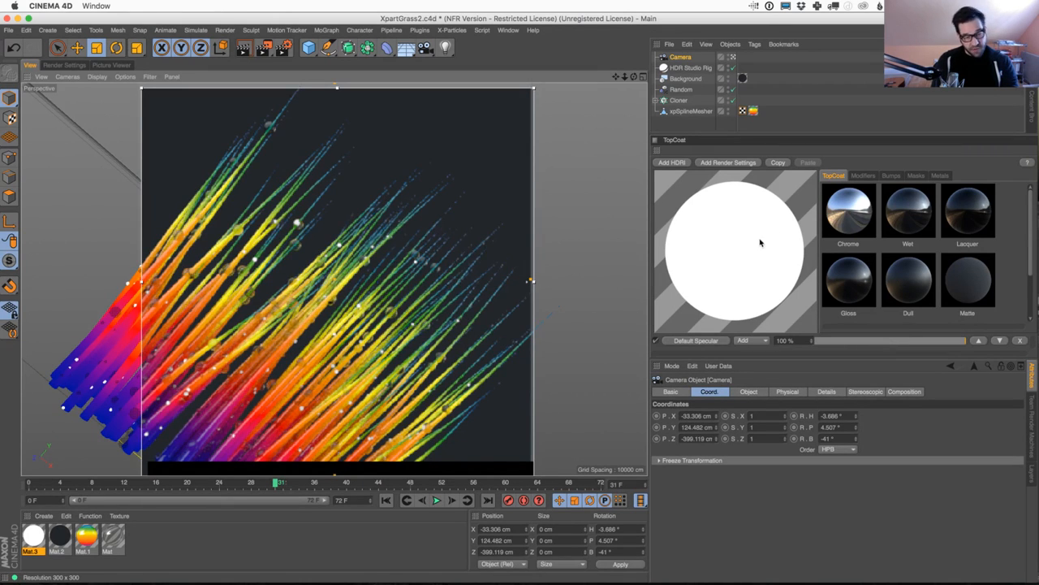
pyautogui.press('super+z')
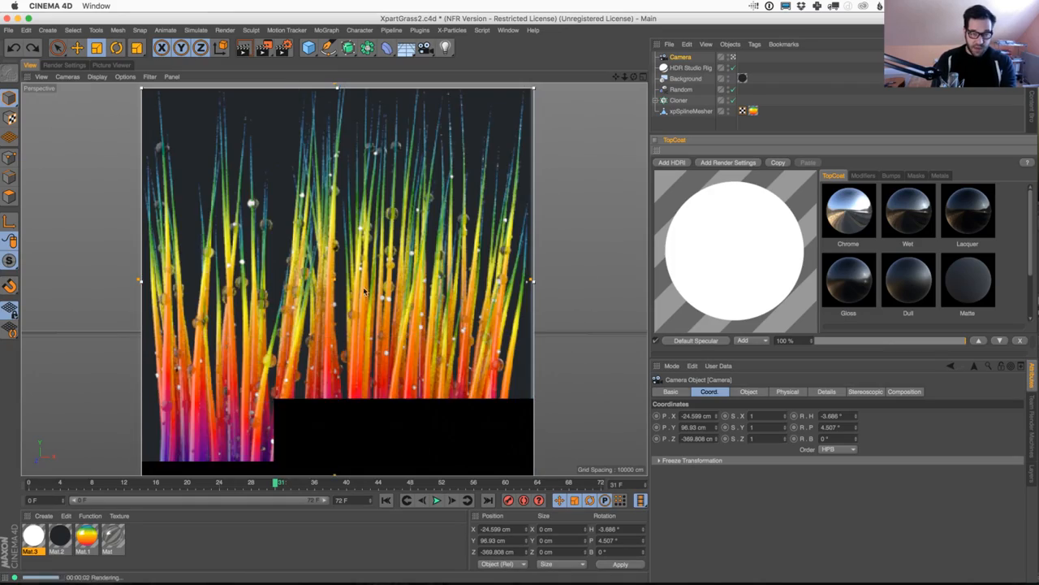
# Add a rectangle spline at the base of the grass and turn off the interactive render region
pyautogui.keyDown('alt'); pyautogui.moveTo(379, 244); pyautogui.dragTo(390, 286); pyautogui.keyUp('alt')
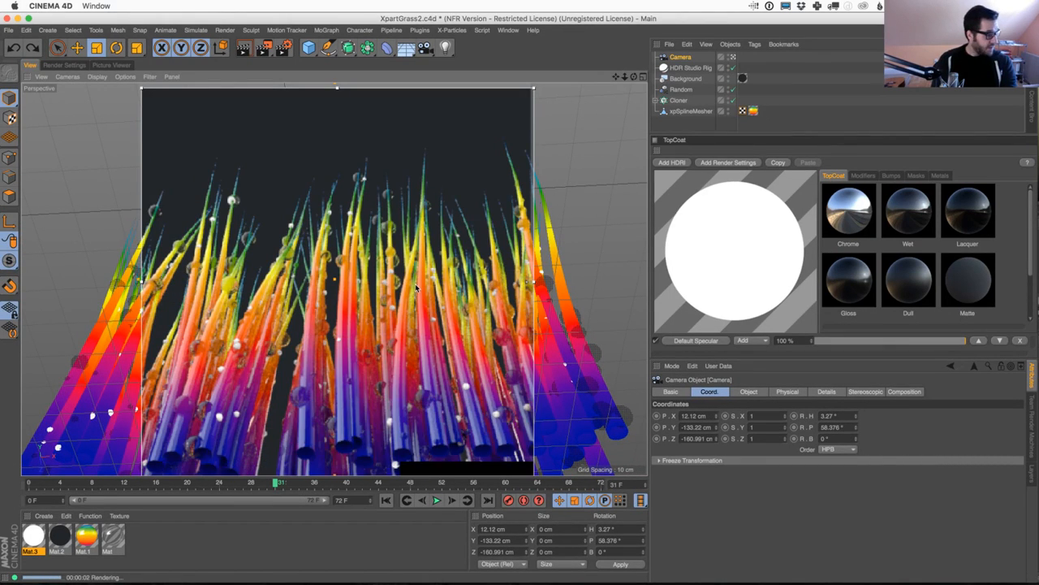
pyautogui.keyDown('alt'); pyautogui.moveTo(414, 313); pyautogui.dragTo(420, 393); pyautogui.keyUp('alt')
pyautogui.keyDown('alt'); pyautogui.moveTo(431, 364); pyautogui.dragTo(362, 333, button='right'); pyautogui.keyUp('alt')
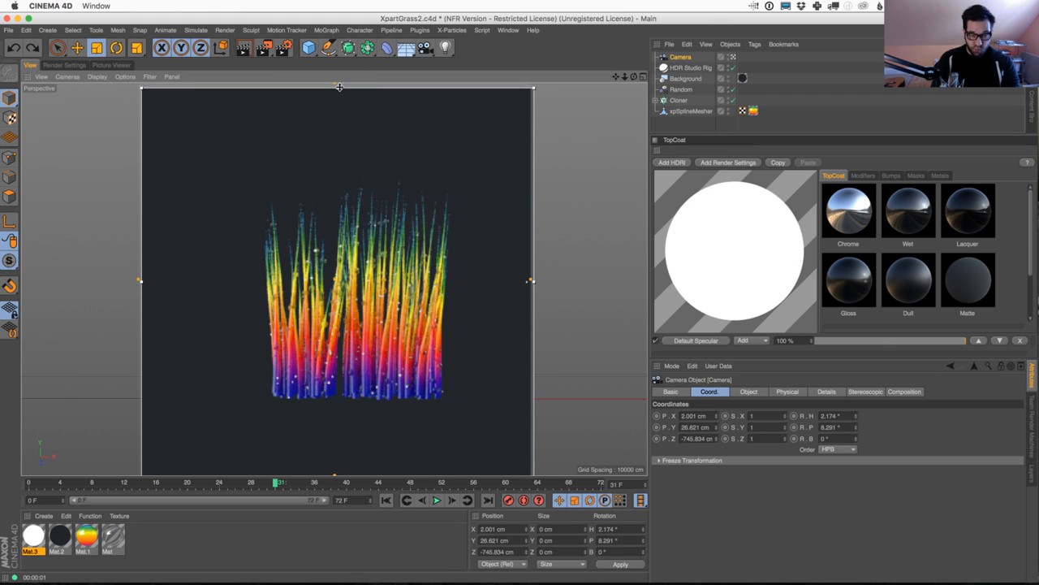
pyautogui.moveTo(311, 50); pyautogui.dragTo(267, 111)
pyautogui.moveTo(337, 49); pyautogui.dragTo(293, 151)
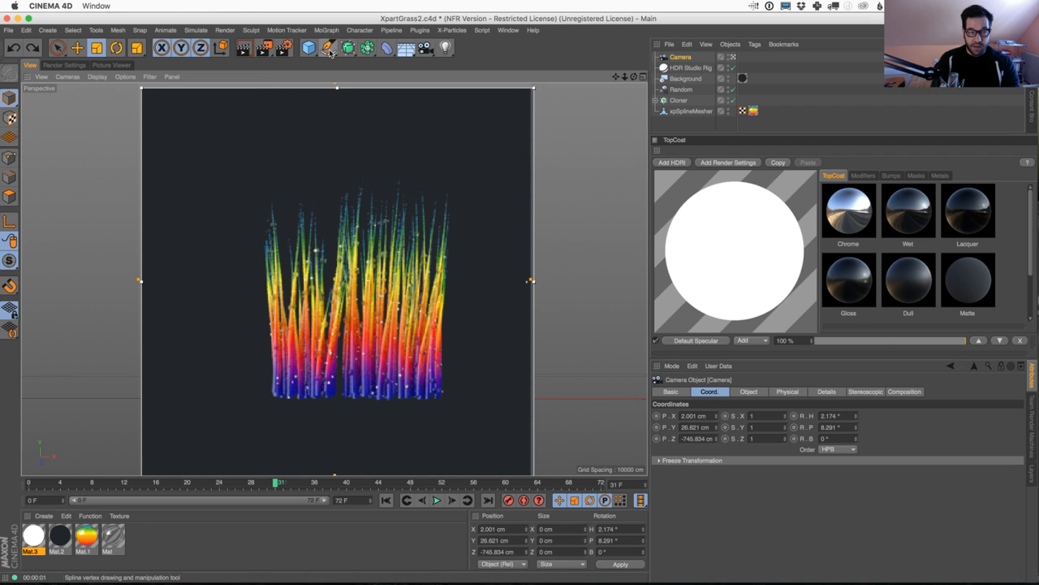
pyautogui.moveTo(328, 49); pyautogui.dragTo(476, 139)
pyautogui.hotkey('ctrl', 'r')
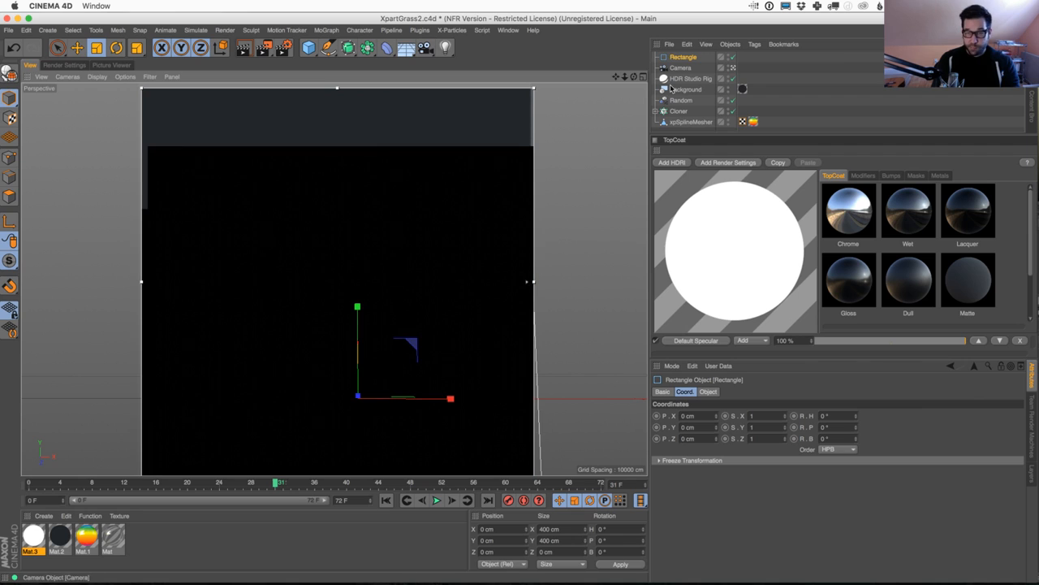
pyautogui.moveTo(265, 47); pyautogui.dragTo(342, 297)
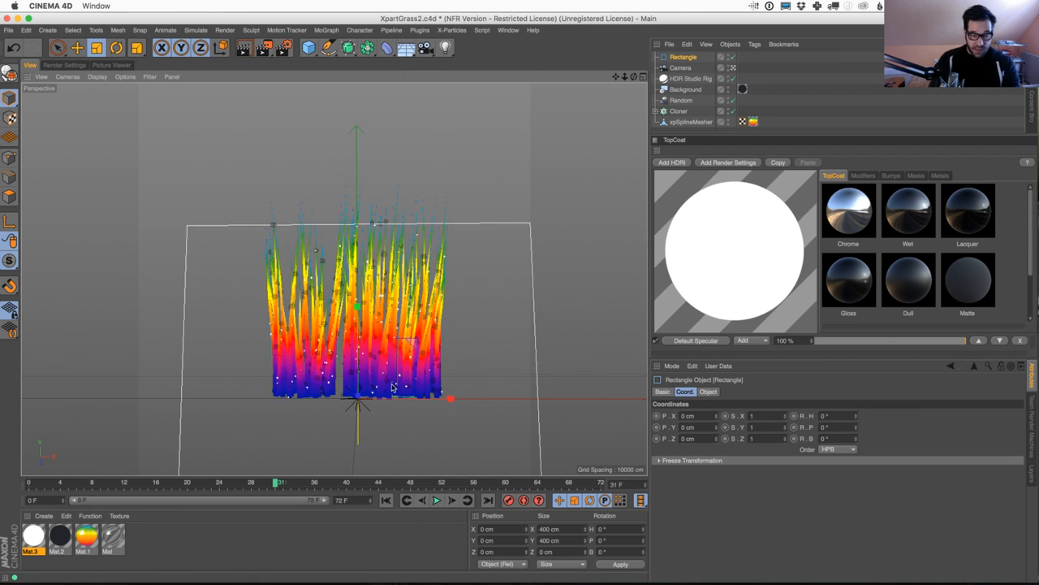
# Scale the rectangle down to about 210 cm square and lay it flat with a -90° pitch rotation
pyautogui.moveTo(220, 157); pyautogui.dragTo(159, 375)
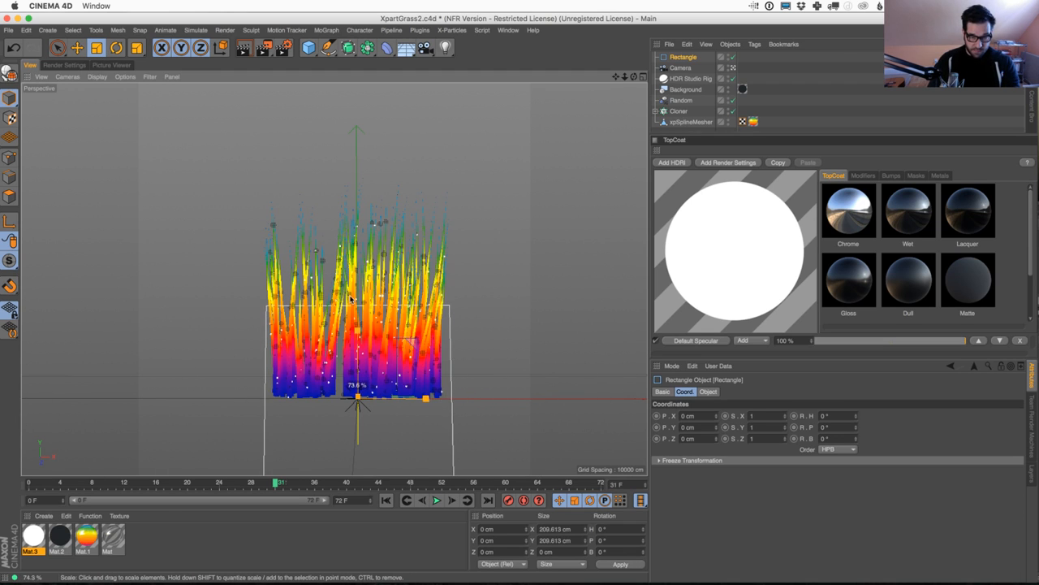
pyautogui.click(117, 48)
pyautogui.moveTo(357, 367); pyautogui.dragTo(389, 282)
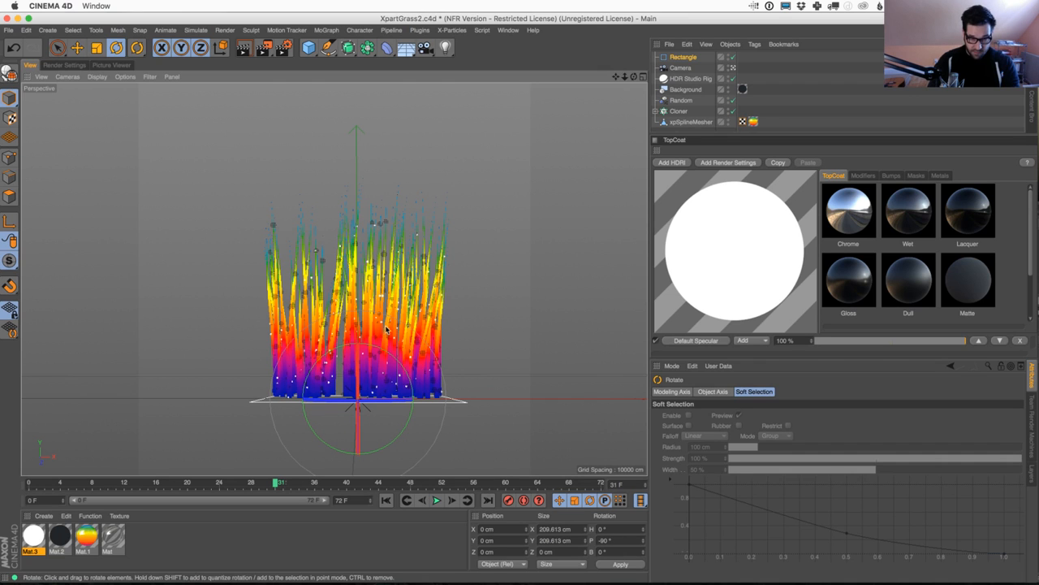
# Fit the rectangle around the grass footprint at about 236 by 77 cm, with Rounding enabled
pyautogui.click(644, 77)
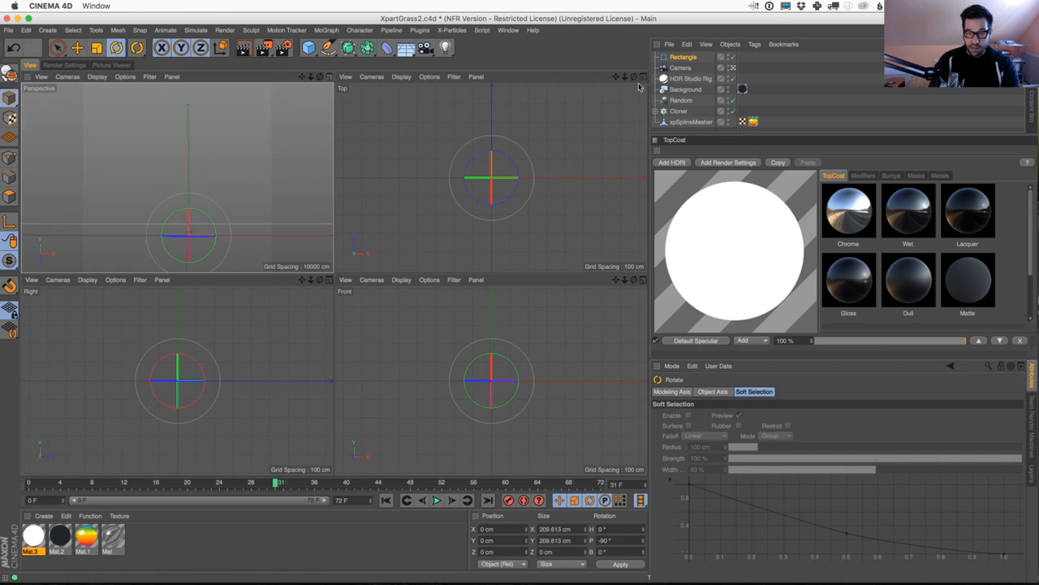
pyautogui.click(518, 180)
pyautogui.scroll(4, 518, 180)
pyautogui.click(470, 111)
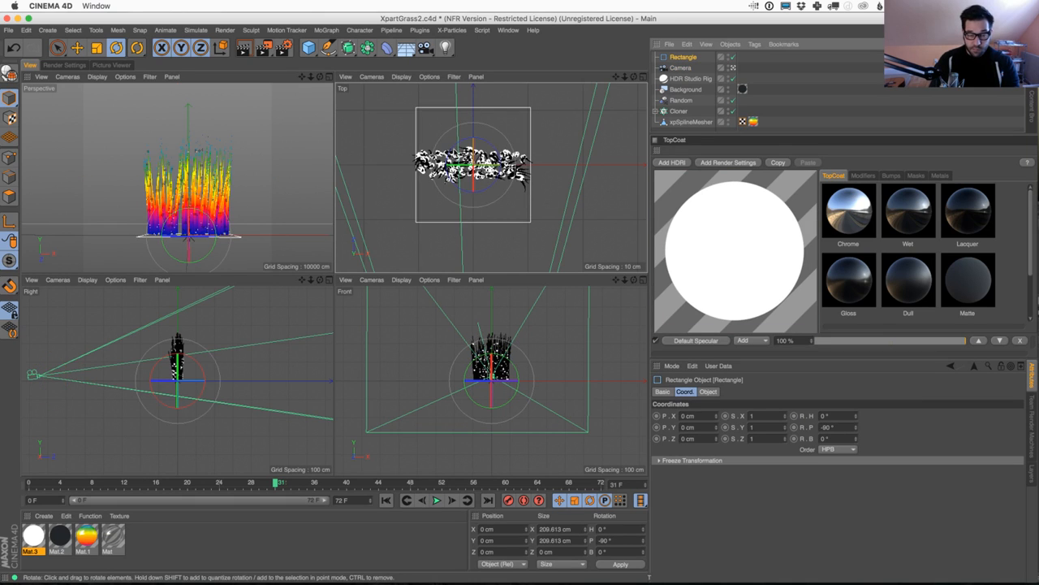
pyautogui.click(708, 391)
pyautogui.moveTo(753, 428); pyautogui.dragTo(750, 450)
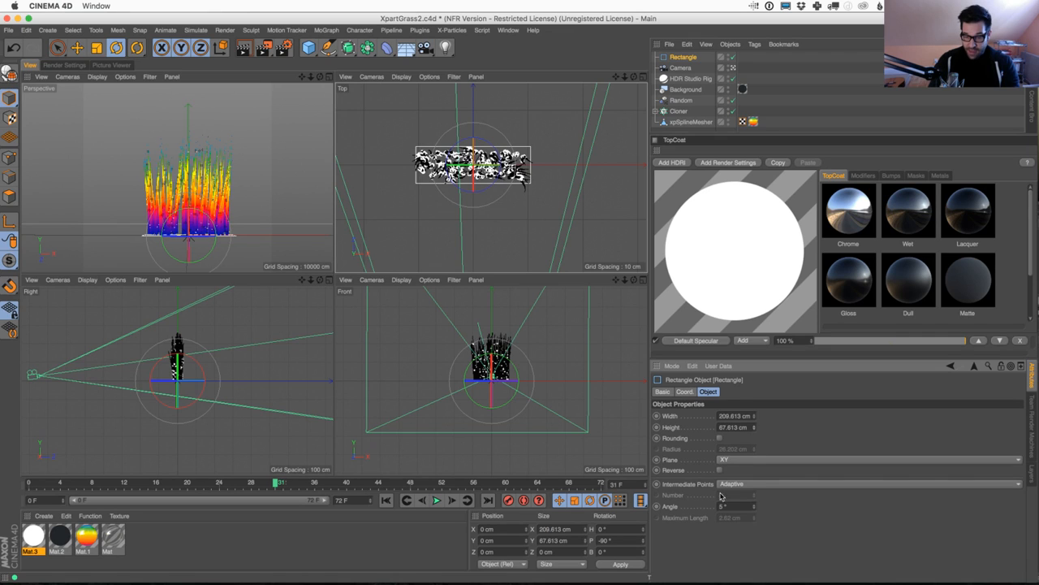
pyautogui.click(719, 438)
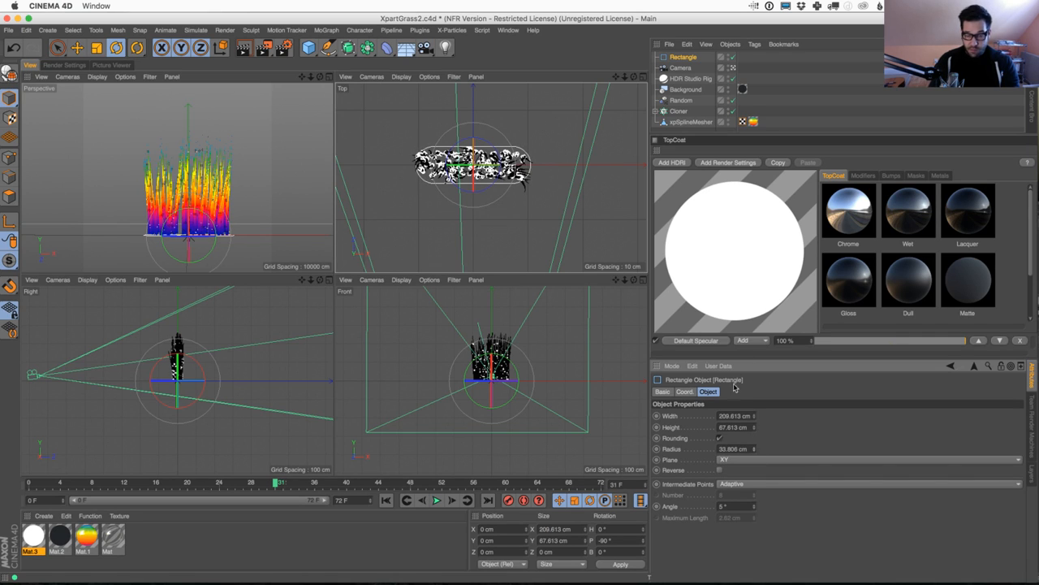
pyautogui.moveTo(753, 420)
pyautogui.mouseDown()
pyautogui.moveTo(762, 399)
pyautogui.moveTo(756, 422)
pyautogui.mouseUp()
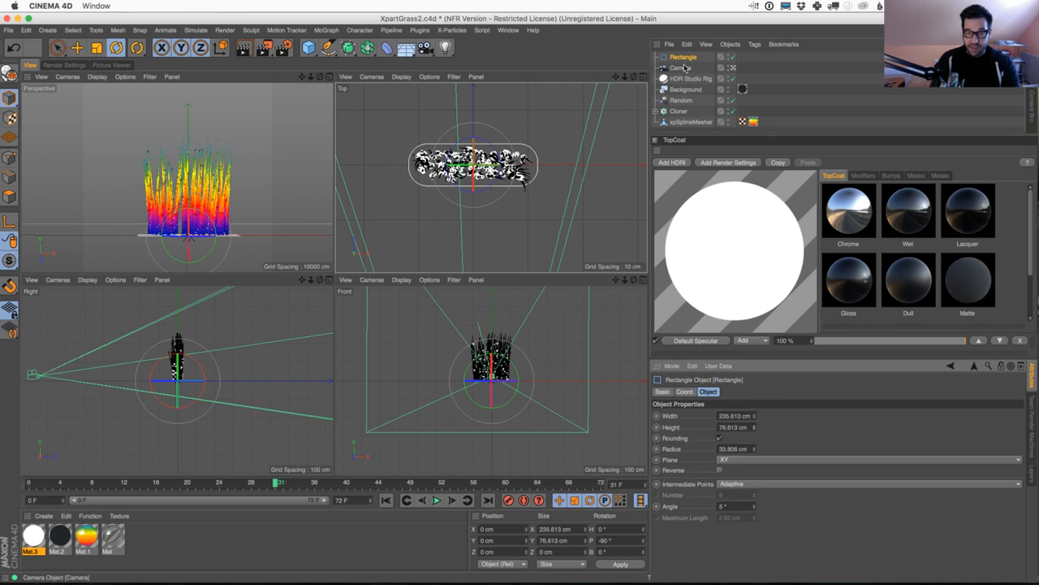
# Add a second rectangle spline and place both rectangles under a new Sweep object, with the rounded one first
pyautogui.click(309, 47)
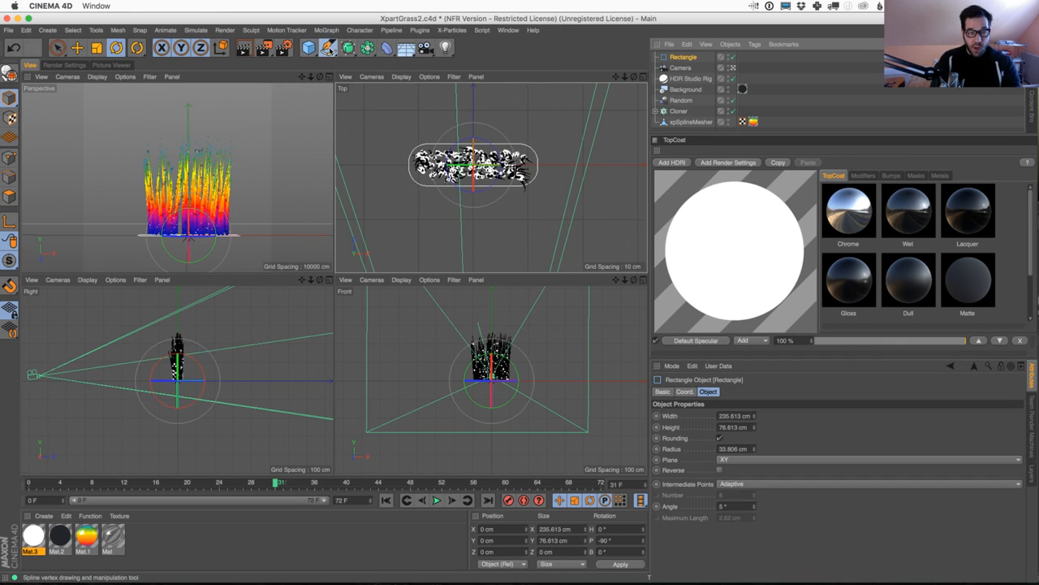
pyautogui.click(328, 47)
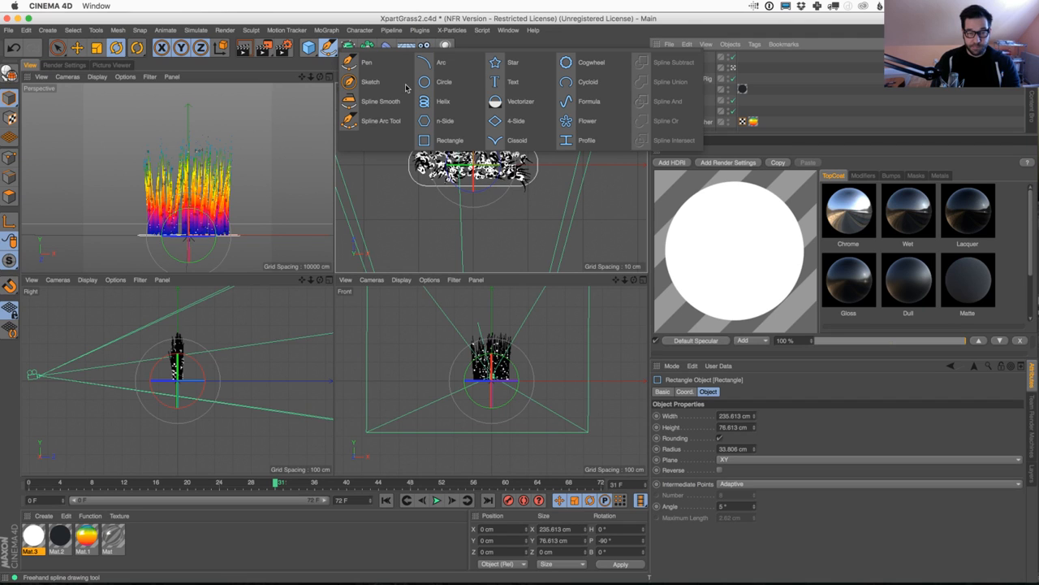
pyautogui.click(443, 142)
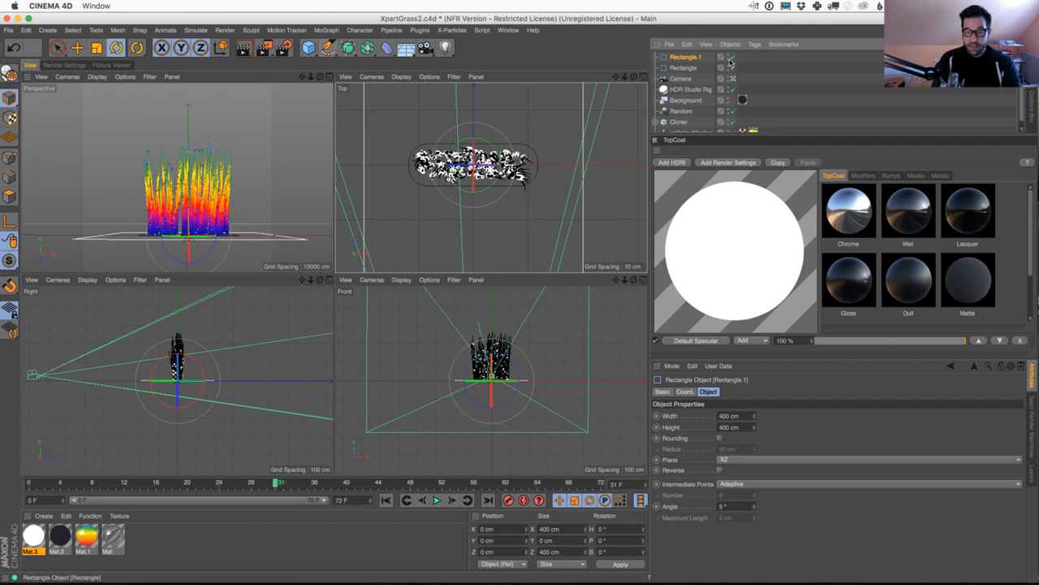
pyautogui.click(349, 47)
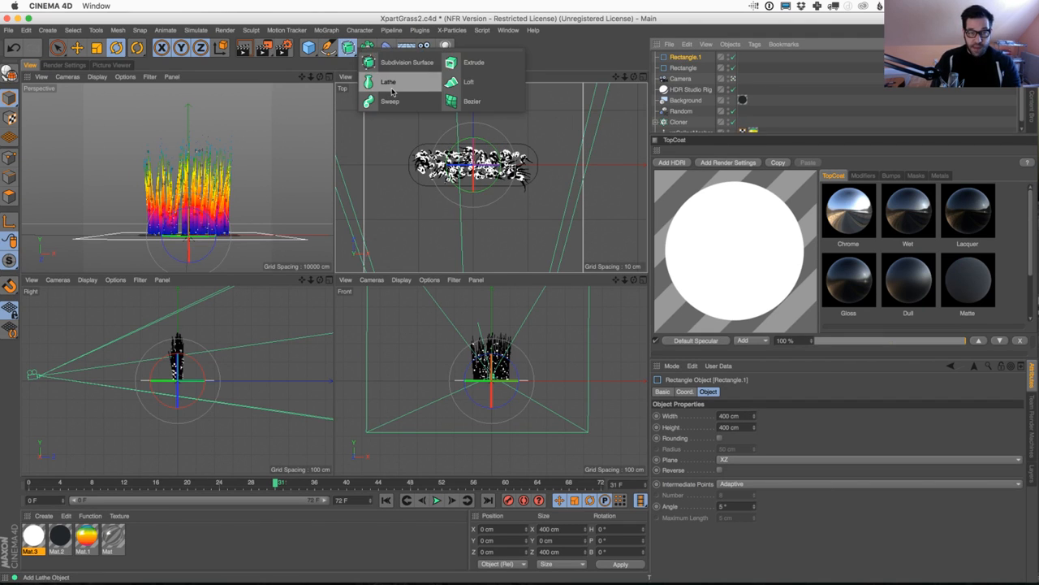
pyautogui.click(427, 99)
pyautogui.click(688, 77)
pyautogui.keyDown('ctrl'); pyautogui.click(680, 69); pyautogui.keyUp('ctrl')
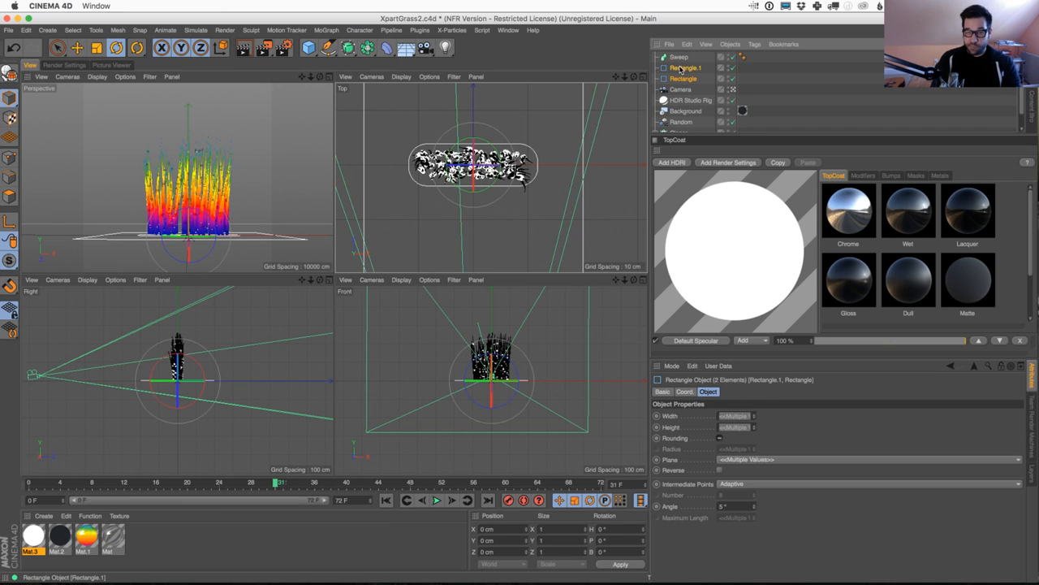
pyautogui.moveTo(683, 61); pyautogui.dragTo(692, 65)
pyautogui.click(687, 78)
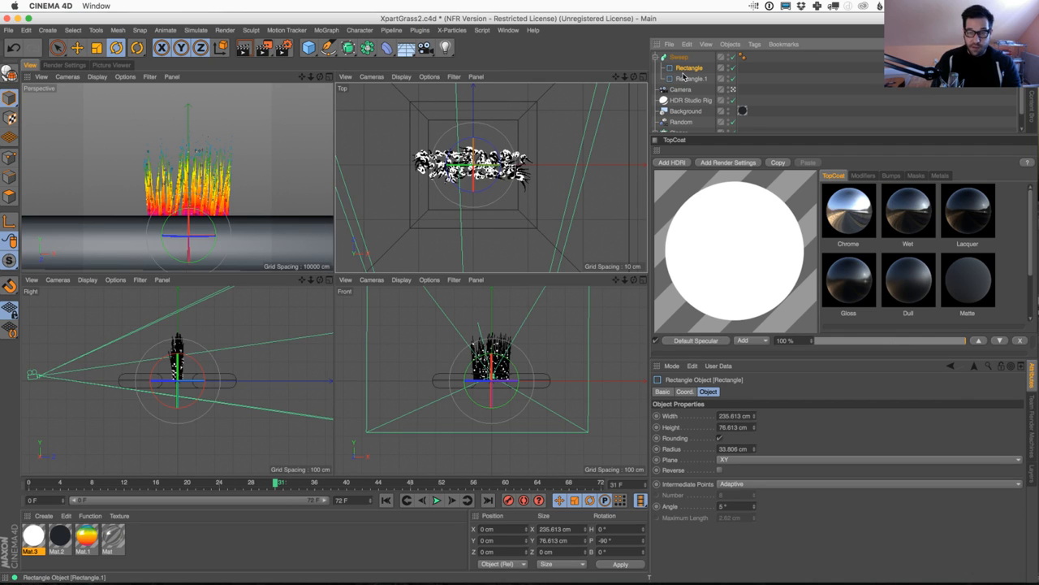
# Set the second rectangle's width and height to 20 cm, and reduce its width to 17 cm
pyautogui.click(689, 78)
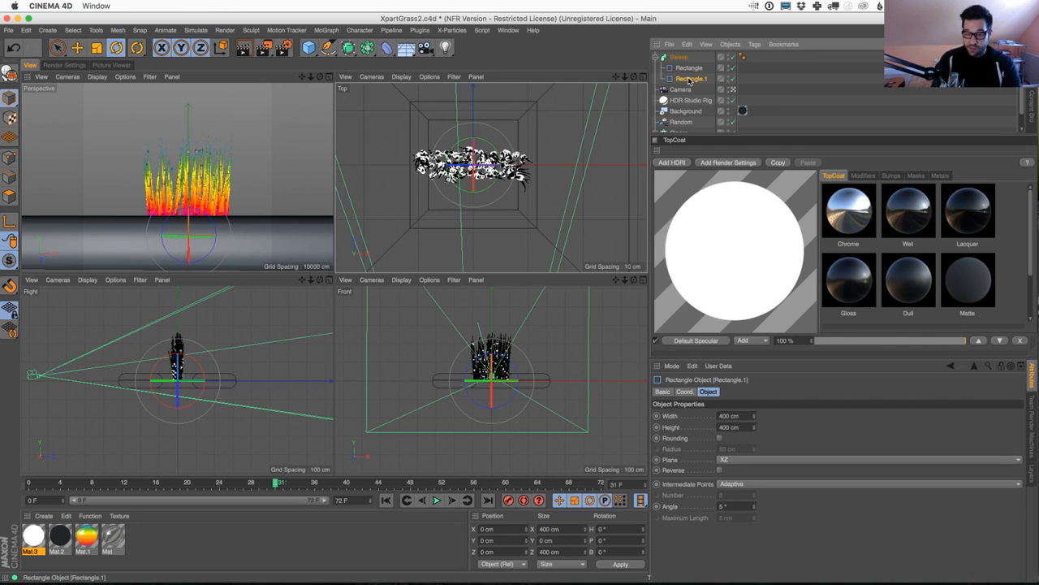
pyautogui.write('20')
pyautogui.press('Tab')
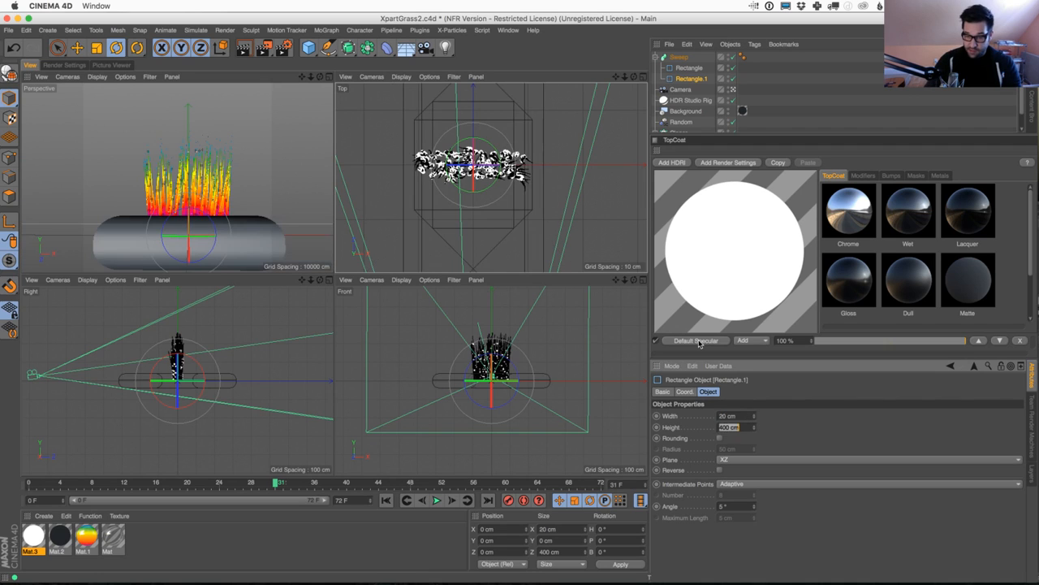
pyautogui.write('20')
pyautogui.press('Return')
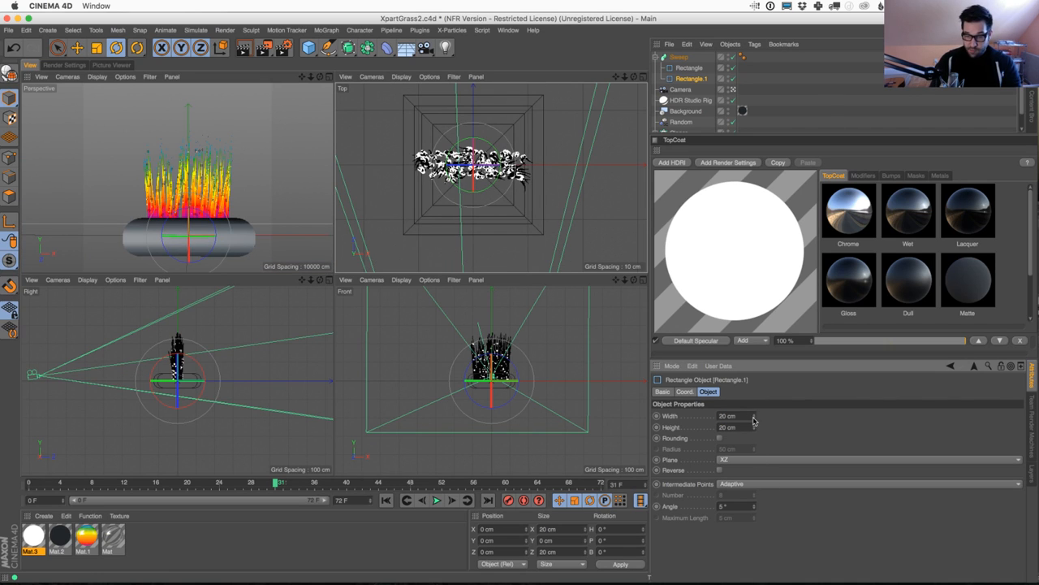
pyautogui.moveTo(753, 420); pyautogui.dragTo(725, 446)
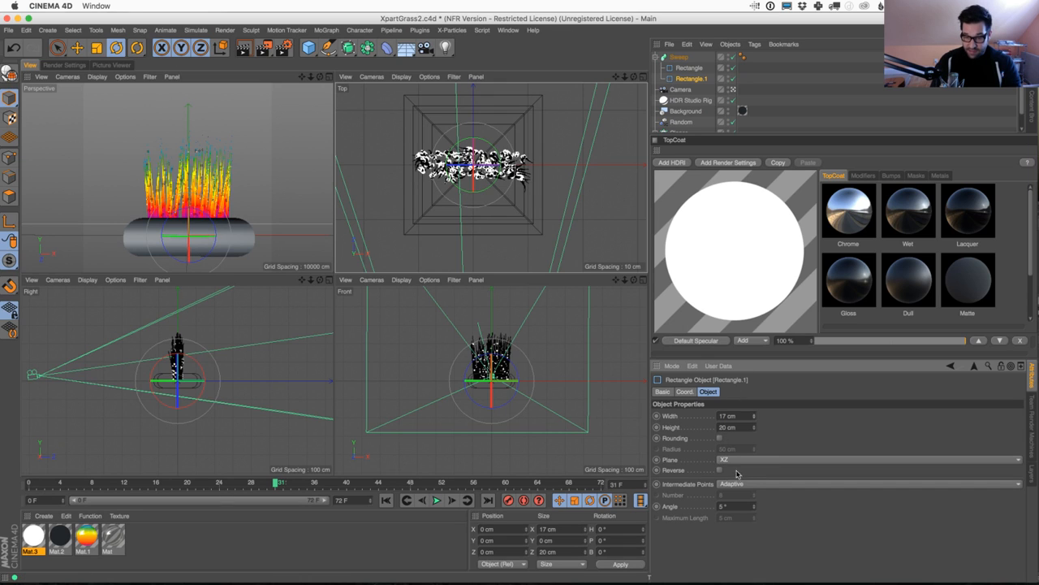
# Leave the camera view and examine the swept border around the grass from a raised angle
pyautogui.click(738, 464)
pyautogui.click(479, 226)
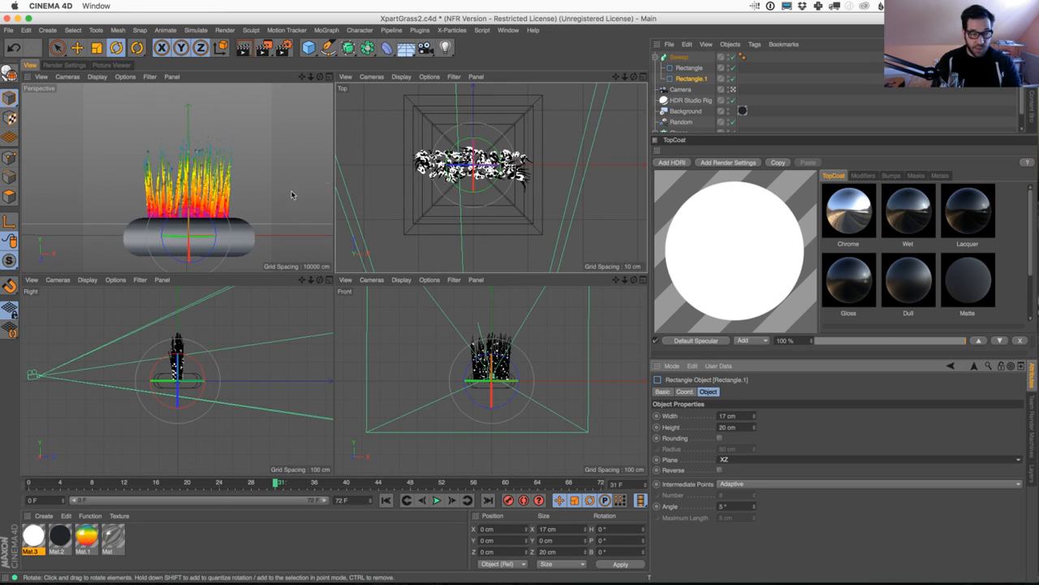
pyautogui.click(732, 89)
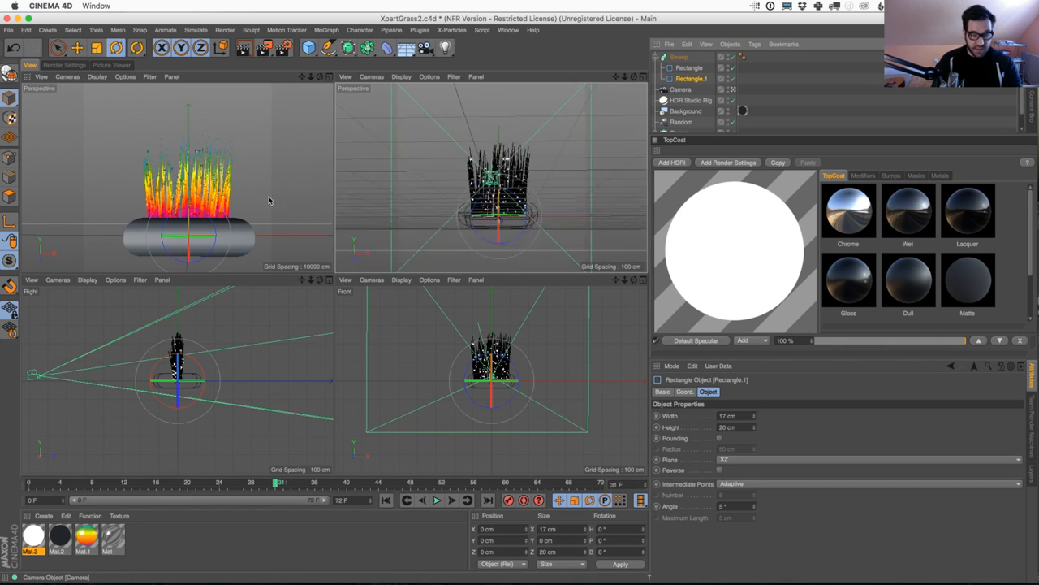
pyautogui.click(731, 90)
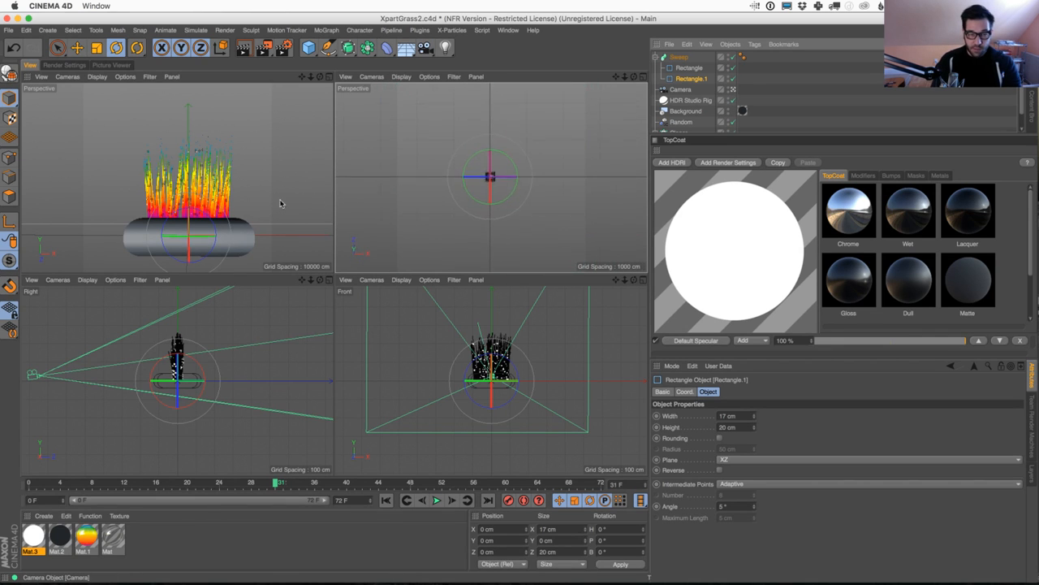
pyautogui.click(732, 90)
pyautogui.click(734, 90)
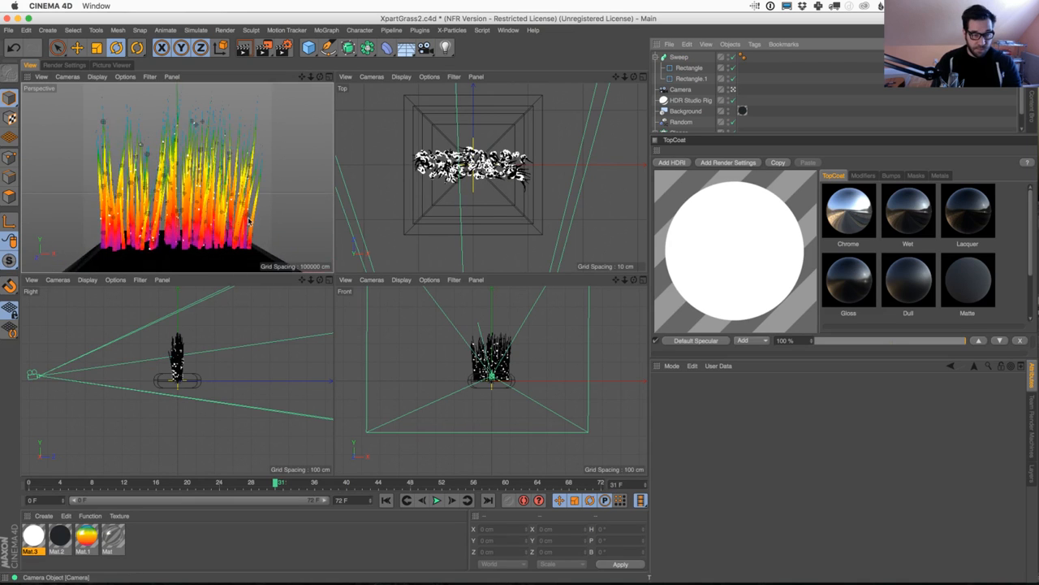
pyautogui.keyDown('alt'); pyautogui.moveTo(238, 211); pyautogui.dragTo(268, 235); pyautogui.keyUp('alt')
pyautogui.scroll(-10, 238, 210)
pyautogui.scroll(10, 238, 211)
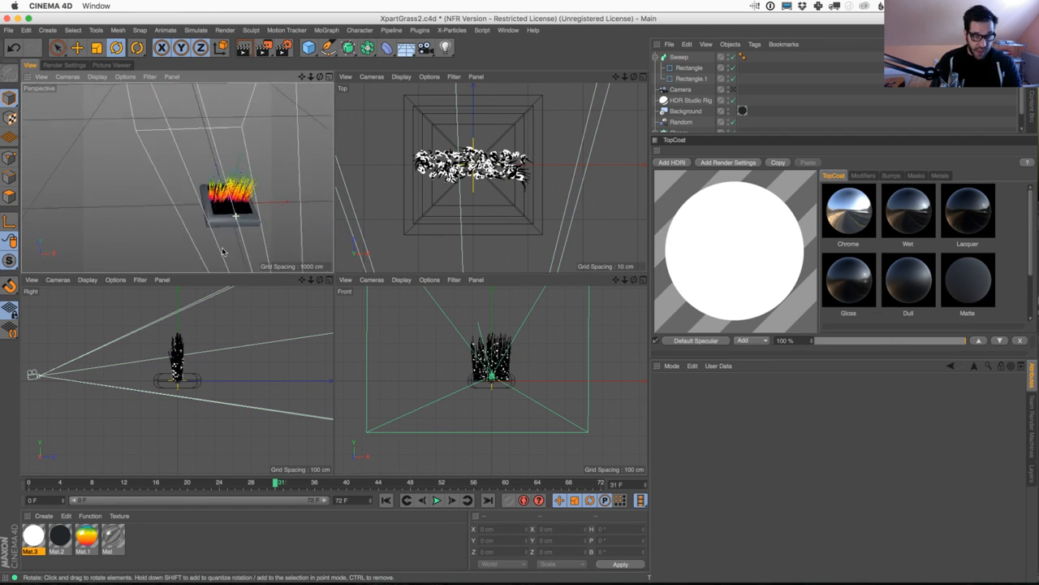
pyautogui.scroll(-3, 270, 203)
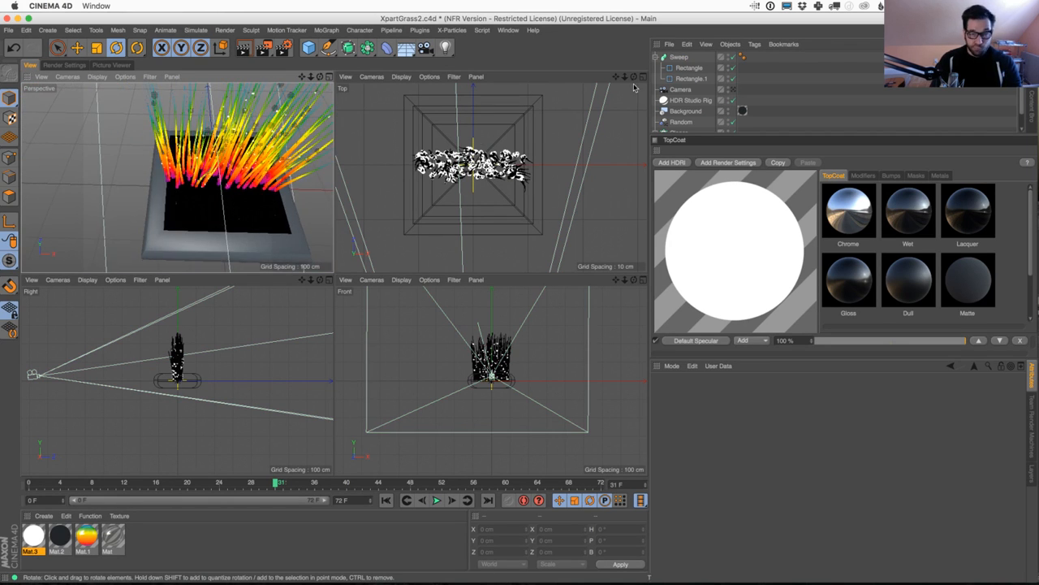
# Set the Rectangle.1 spline's width to 18 cm and height to 8 cm
pyautogui.click(690, 70)
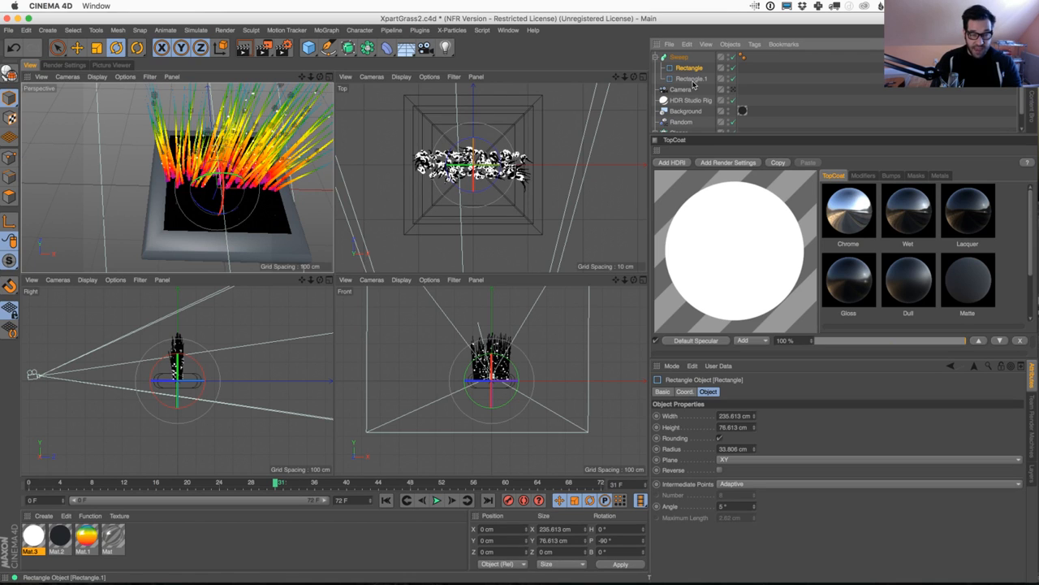
pyautogui.click(692, 79)
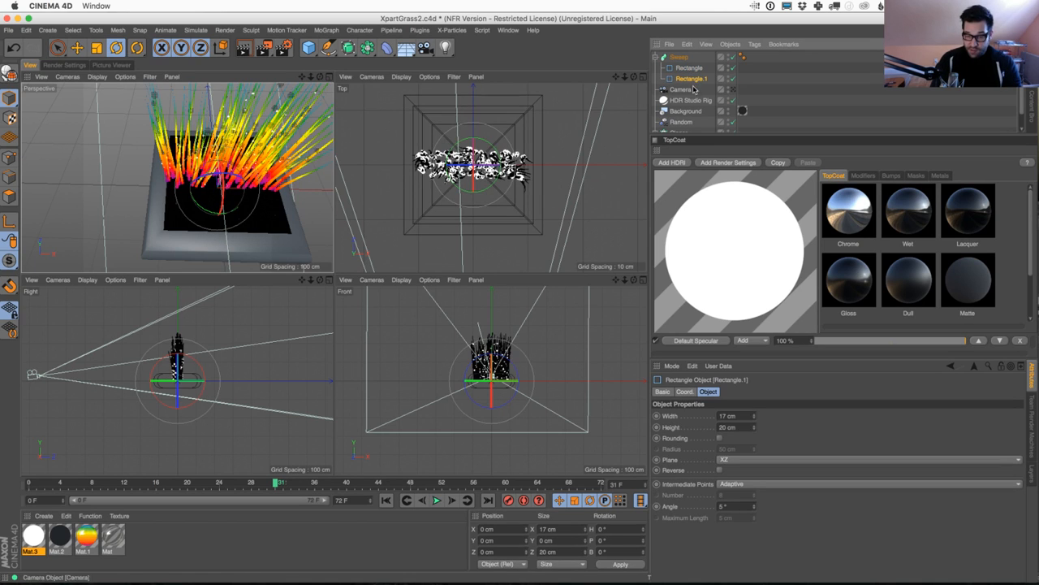
pyautogui.click(754, 415)
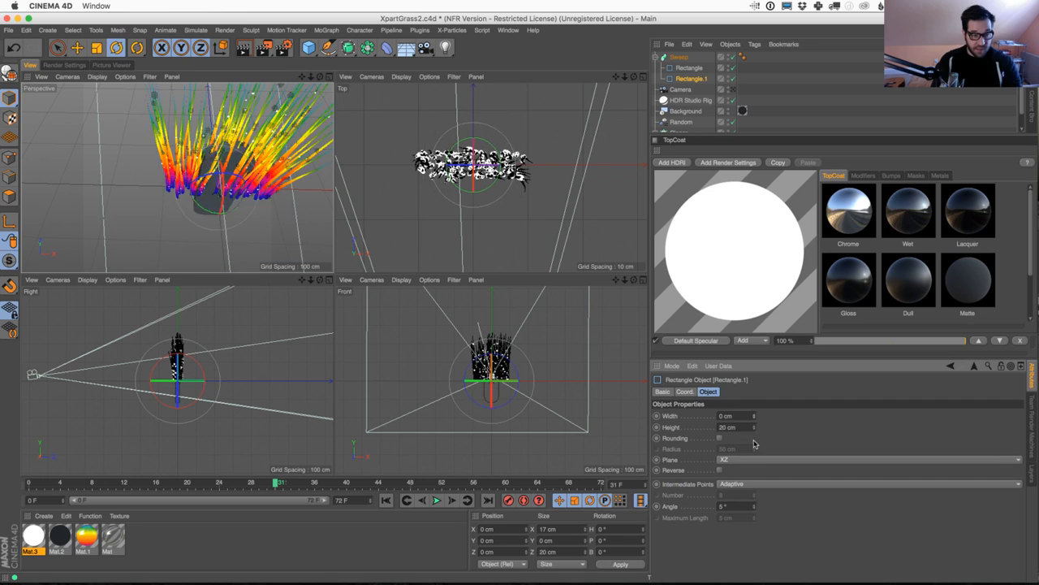
pyautogui.moveTo(754, 429); pyautogui.dragTo(752, 463)
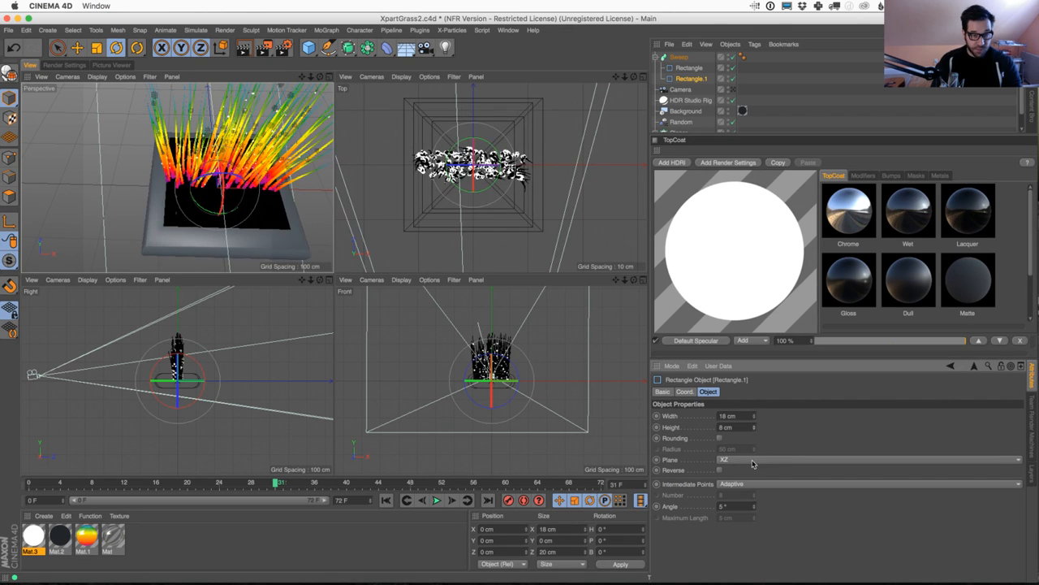
# Try the XY plane for the Rectangle.1 spline, and undo the change
pyautogui.click(739, 462)
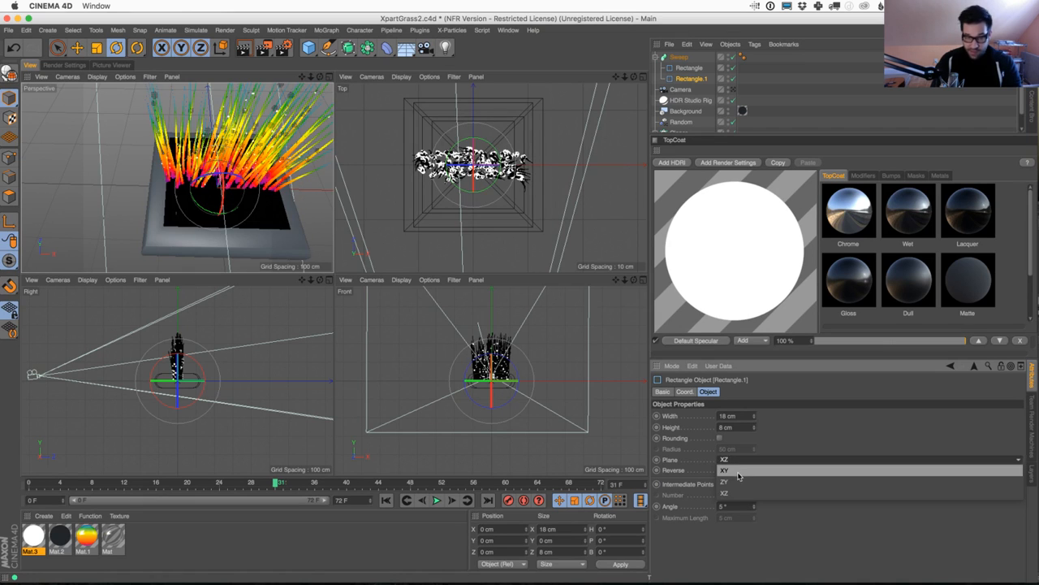
pyautogui.click(740, 473)
pyautogui.press('super+z')
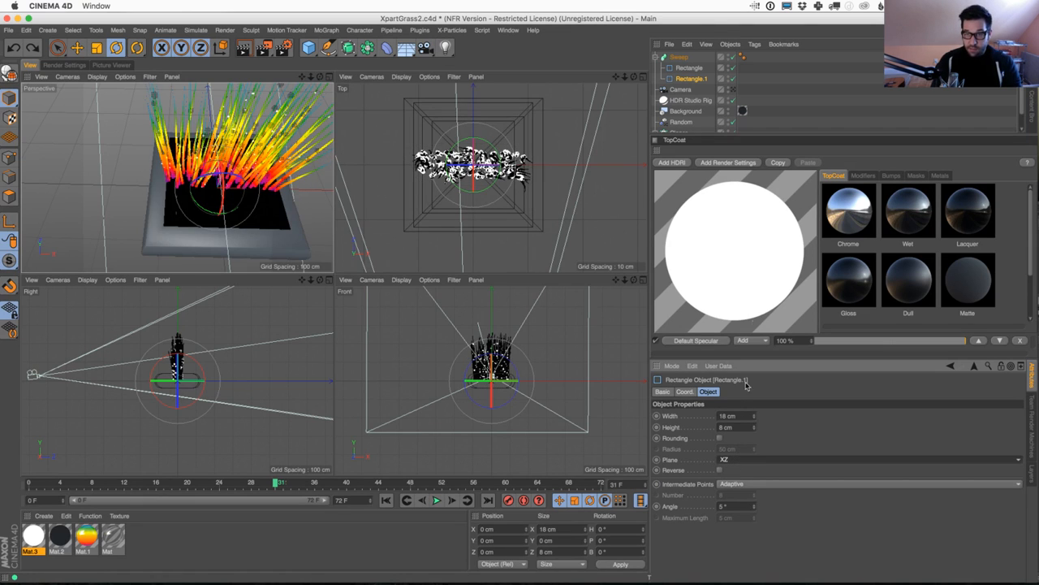
# Reorder the Sweep's children so Rectangle.1 sits first as the profile and Rectangle second as the path
pyautogui.moveTo(687, 78); pyautogui.dragTo(692, 67)
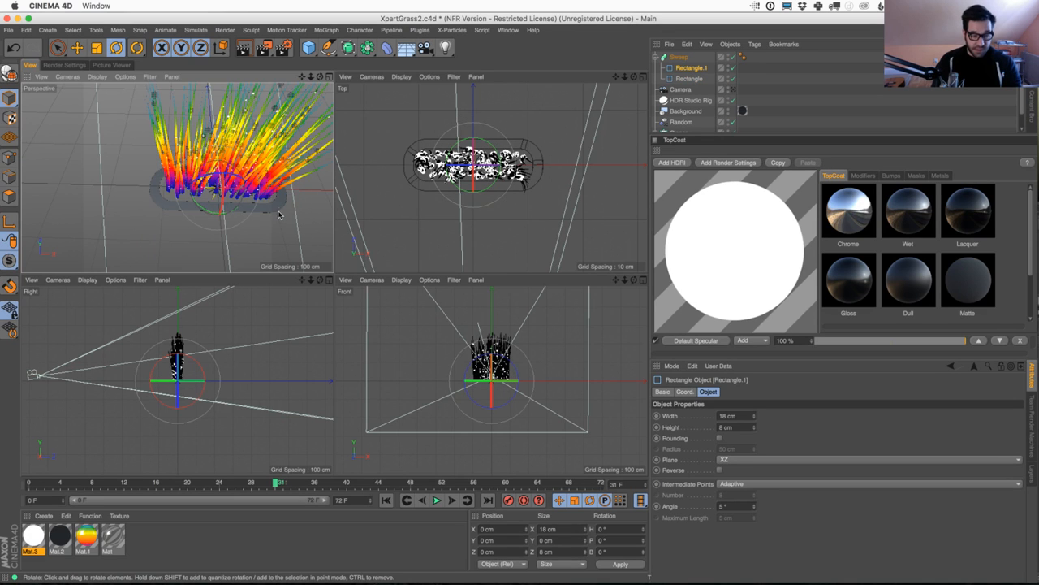
pyautogui.moveTo(280, 229)
pyautogui.keyDown('alt'); pyautogui.mouseDown()
pyautogui.moveTo(277, 164)
pyautogui.moveTo(279, 211)
pyautogui.mouseUp(); pyautogui.keyUp('alt')
pyautogui.keyDown('alt'); pyautogui.moveTo(278, 211); pyautogui.dragTo(228, 211, button='right'); pyautogui.keyUp('alt')
# Try a different width for the Rectangle.1 profile, and undo the changes
pyautogui.click(689, 79)
pyautogui.click(690, 68)
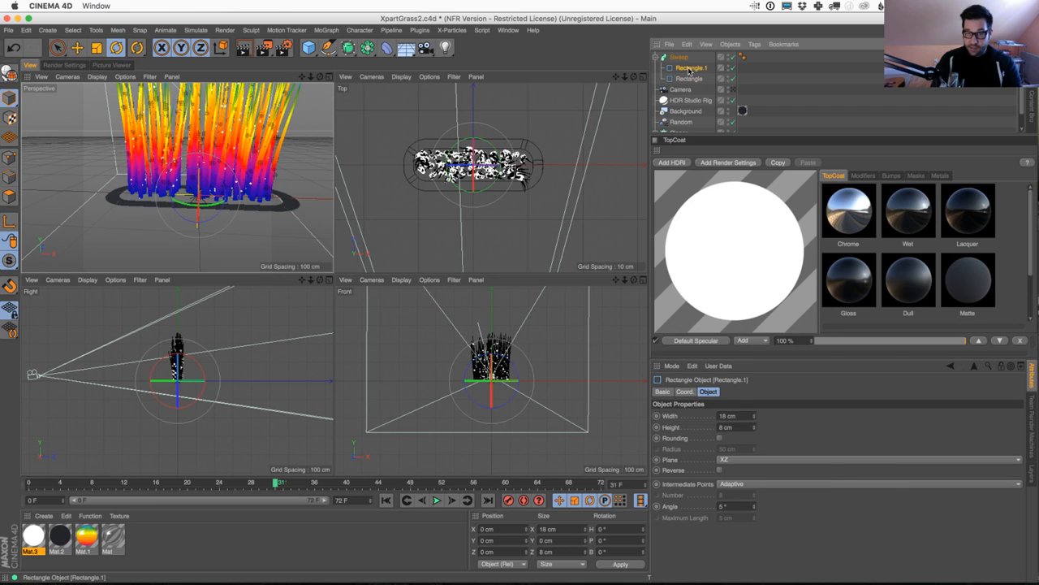
pyautogui.moveTo(756, 417)
pyautogui.mouseDown()
pyautogui.moveTo(761, 382)
pyautogui.moveTo(757, 410)
pyautogui.mouseUp()
pyautogui.press('super+z')
pyautogui.press('super+z')
# Switch the Rectangle.1 profile to the XY plane and set its width to 23 cm and height to 44 cm
pyautogui.click(756, 460)
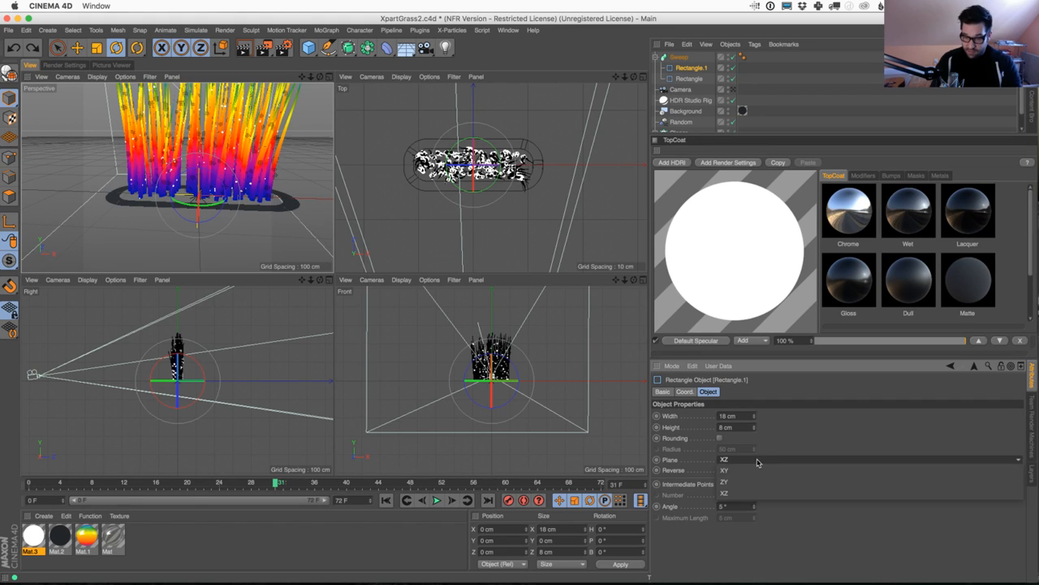
pyautogui.click(759, 475)
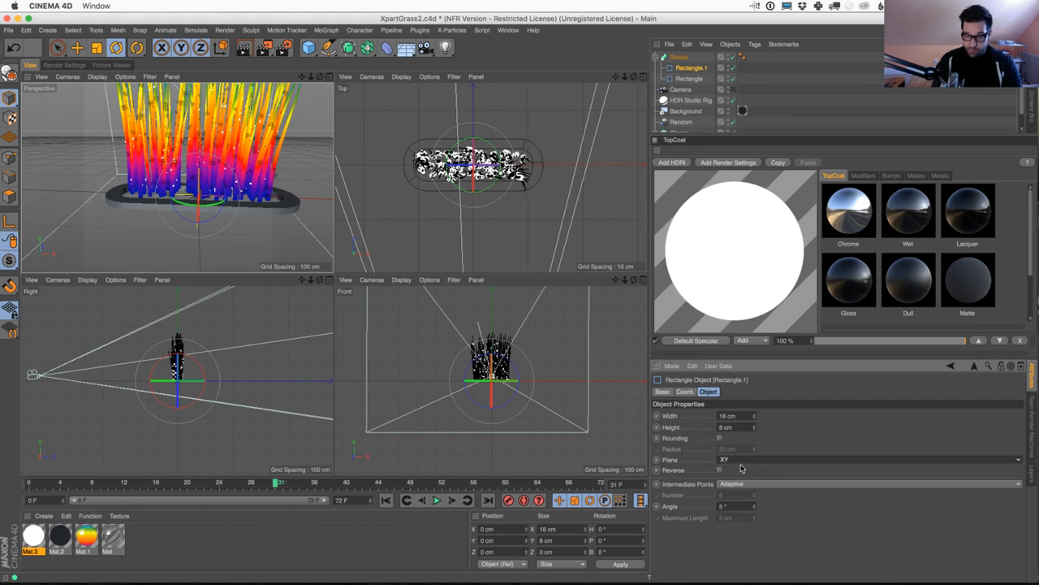
pyautogui.click(741, 461)
pyautogui.click(741, 467)
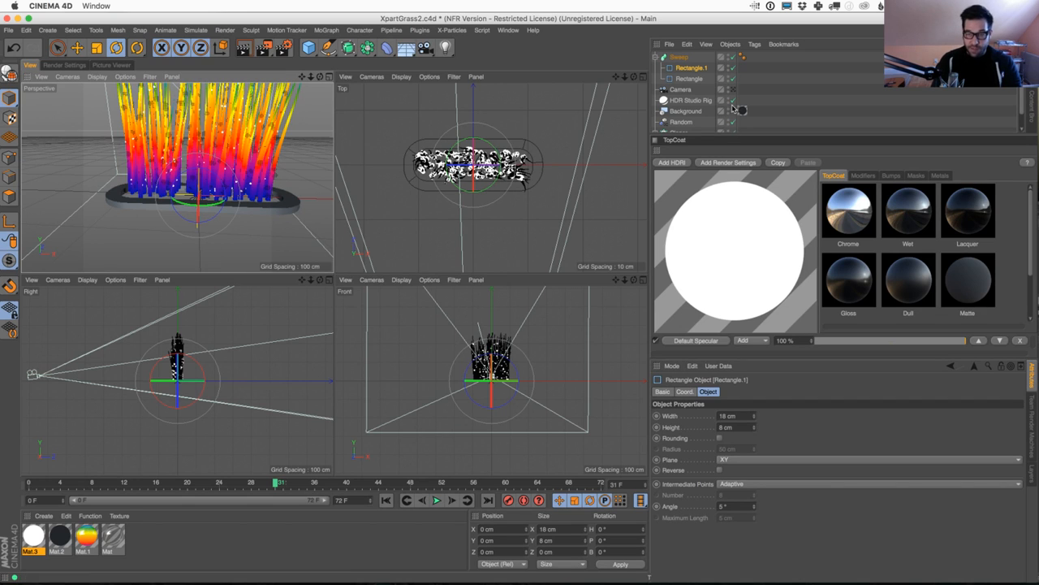
pyautogui.moveTo(753, 427)
pyautogui.mouseDown()
pyautogui.moveTo(760, 411)
pyautogui.moveTo(757, 420)
pyautogui.mouseUp()
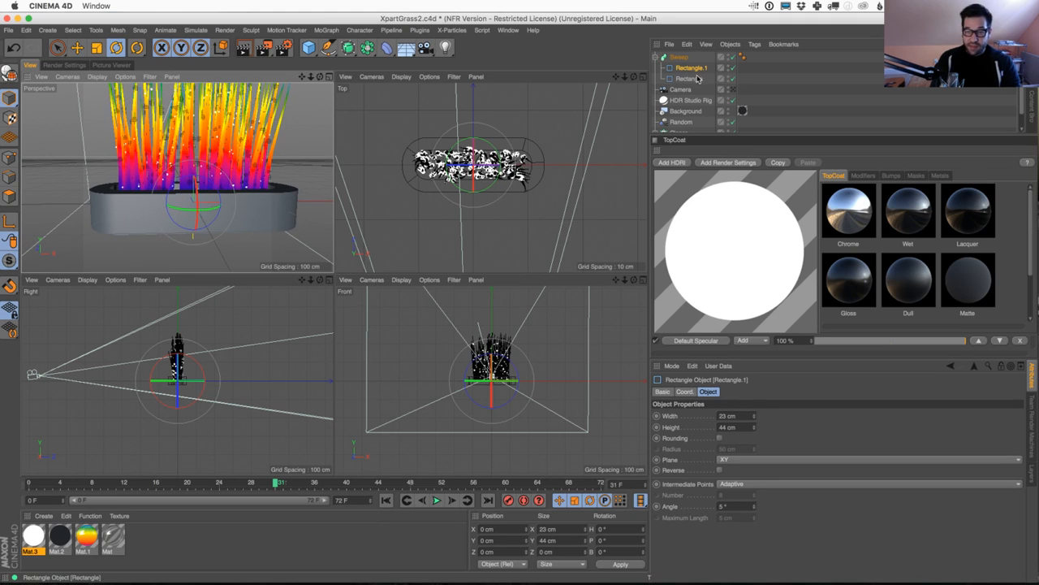
# Enable Rounding on the Rectangle.1 profile with a 2 cm radius
pyautogui.click(719, 439)
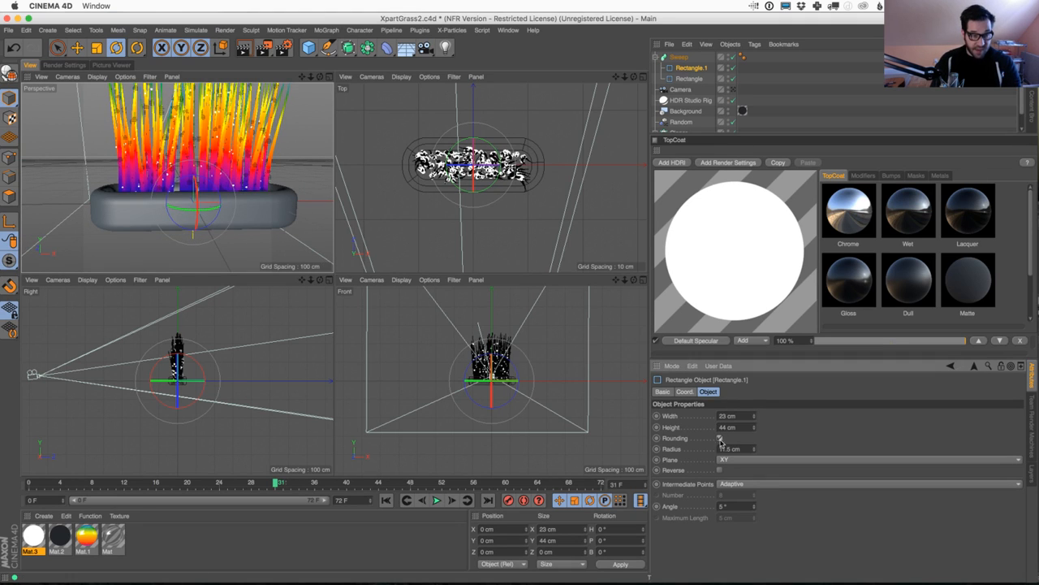
pyautogui.moveTo(753, 452); pyautogui.dragTo(754, 459)
pyautogui.scroll(2, 192, 200)
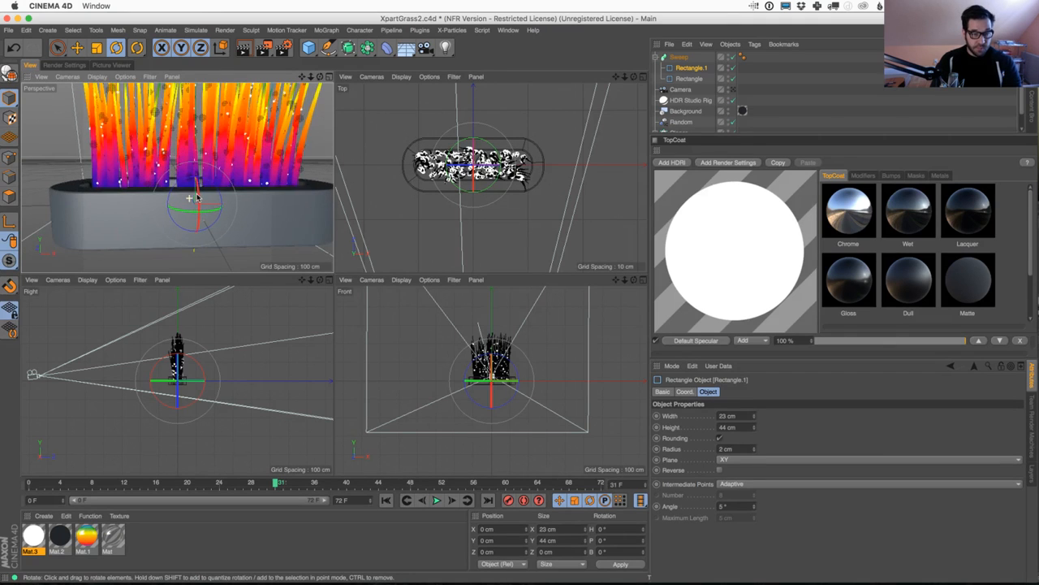
pyautogui.scroll(-3, 192, 201)
pyautogui.keyDown('alt'); pyautogui.moveTo(192, 203); pyautogui.dragTo(200, 182); pyautogui.keyUp('alt')
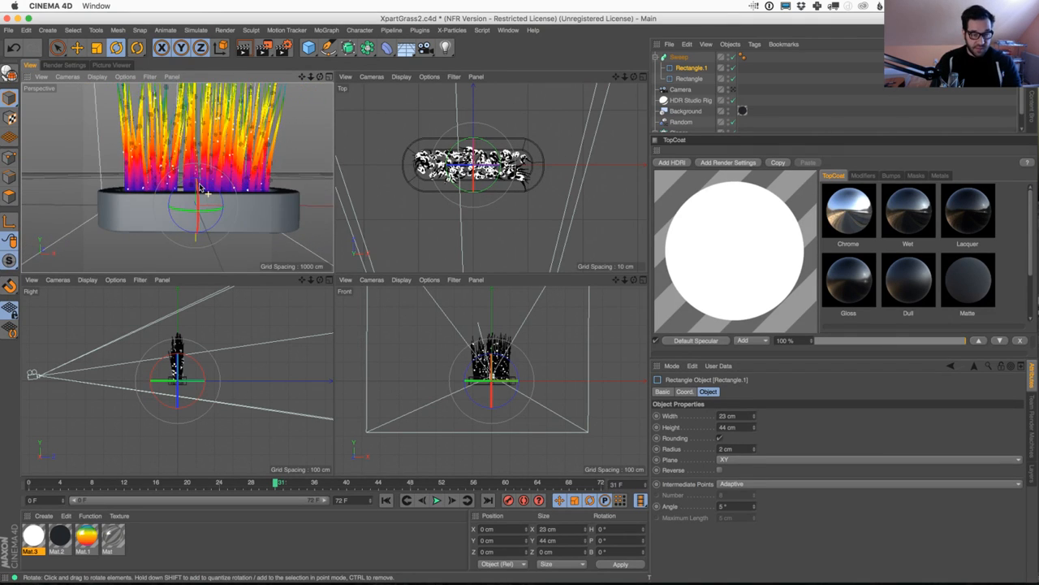
# Enlarge the perspective view, create a new material, and apply the white Mat.3 to the swept border
pyautogui.click(329, 76)
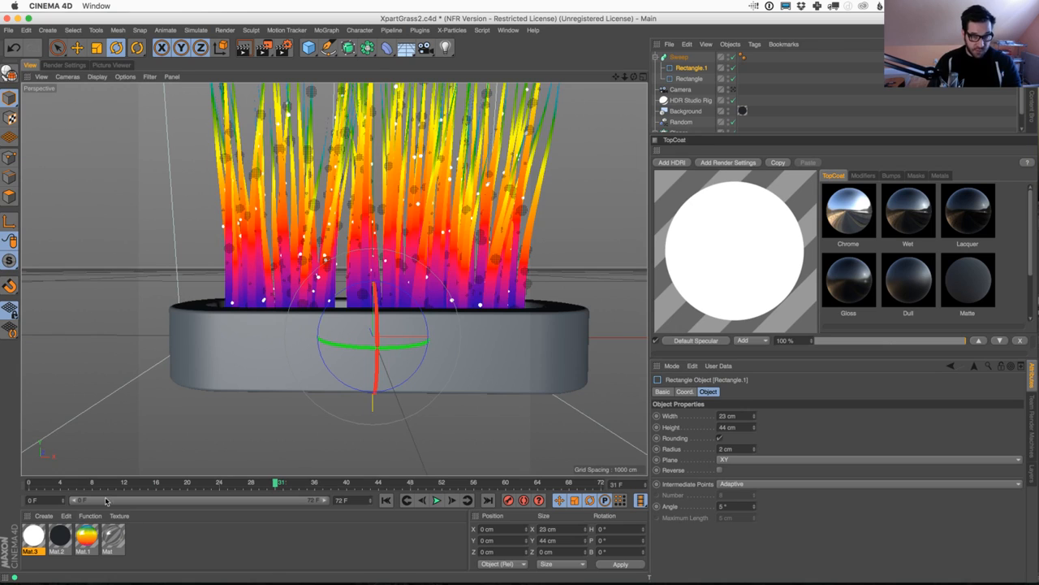
pyautogui.click(43, 515)
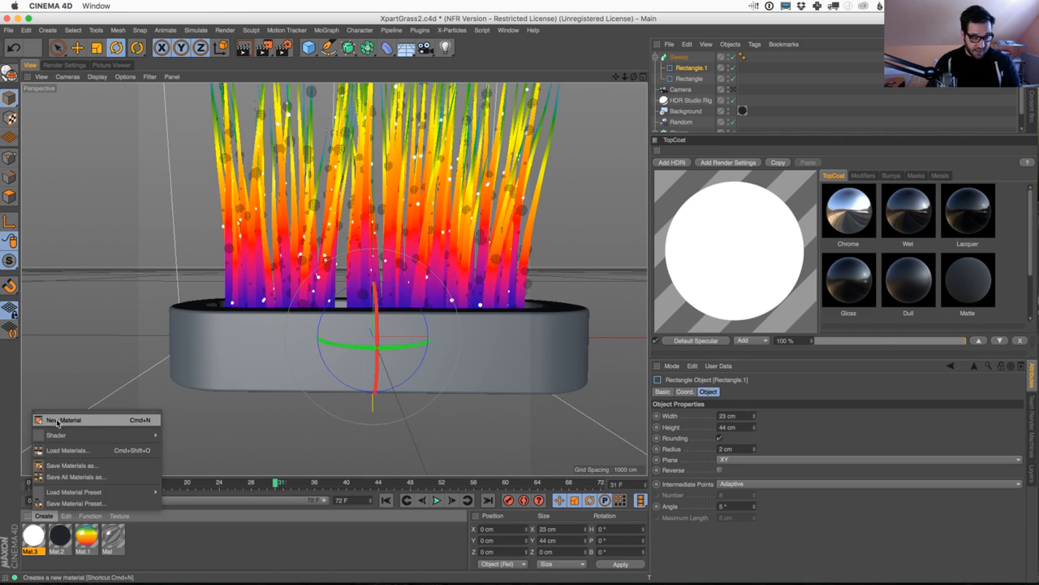
pyautogui.click(57, 420)
pyautogui.moveTo(41, 538); pyautogui.dragTo(277, 312)
pyautogui.keyDown('alt'); pyautogui.moveTo(428, 303); pyautogui.dragTo(385, 379); pyautogui.keyUp('alt')
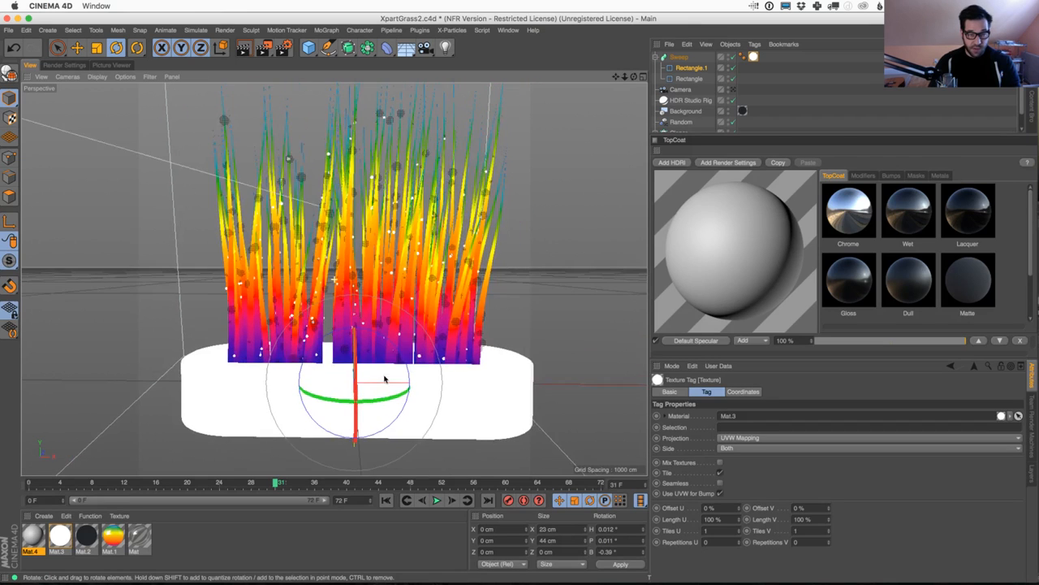
# Scale down the Rectangle path spline so the border sits closer to the grass
pyautogui.click(691, 69)
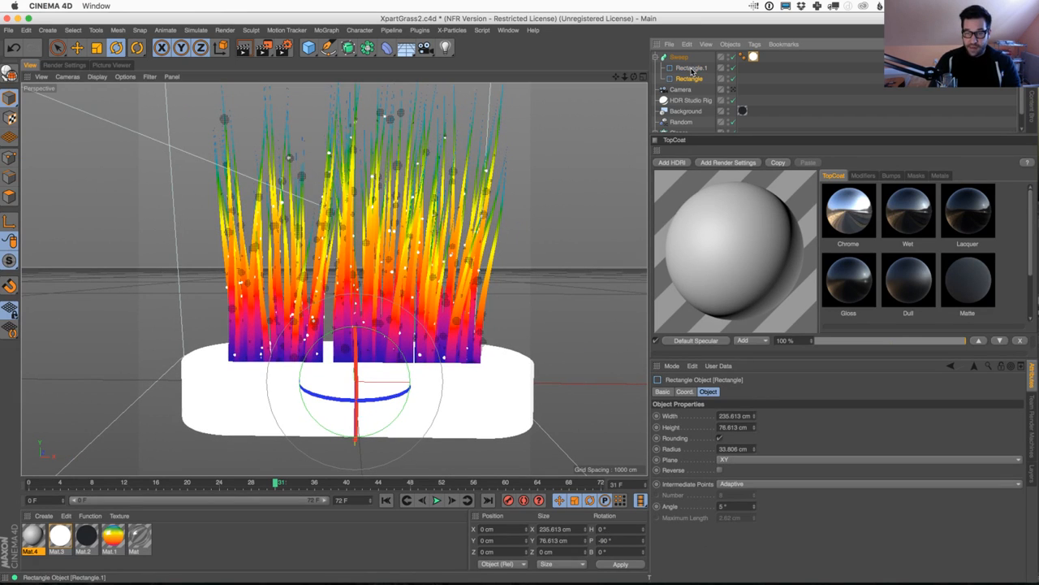
pyautogui.click(96, 48)
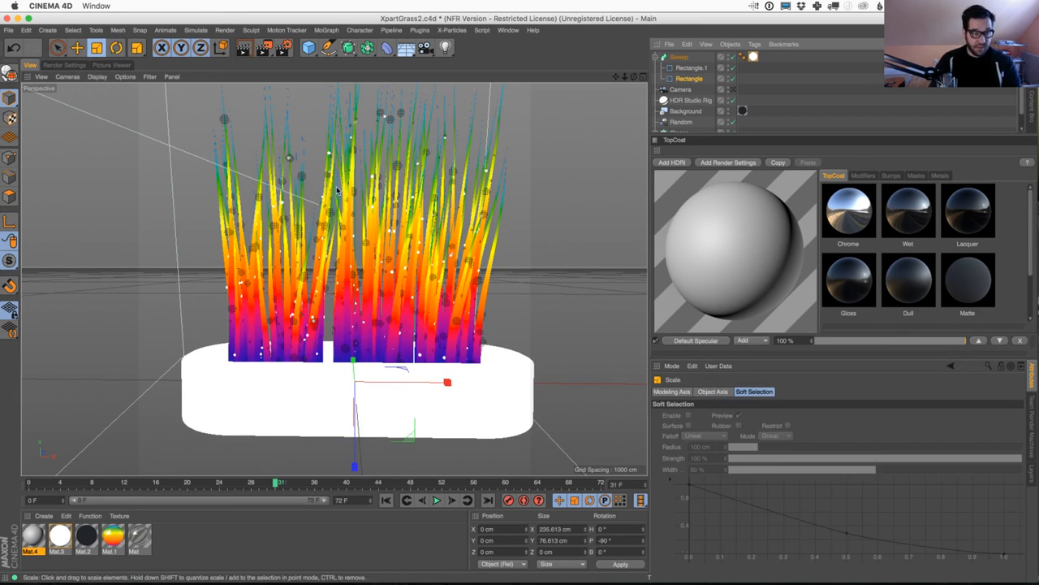
pyautogui.moveTo(383, 268); pyautogui.dragTo(344, 269)
# Thin the Rectangle.1 profile to a width of 3 cm and render the view
pyautogui.click(694, 68)
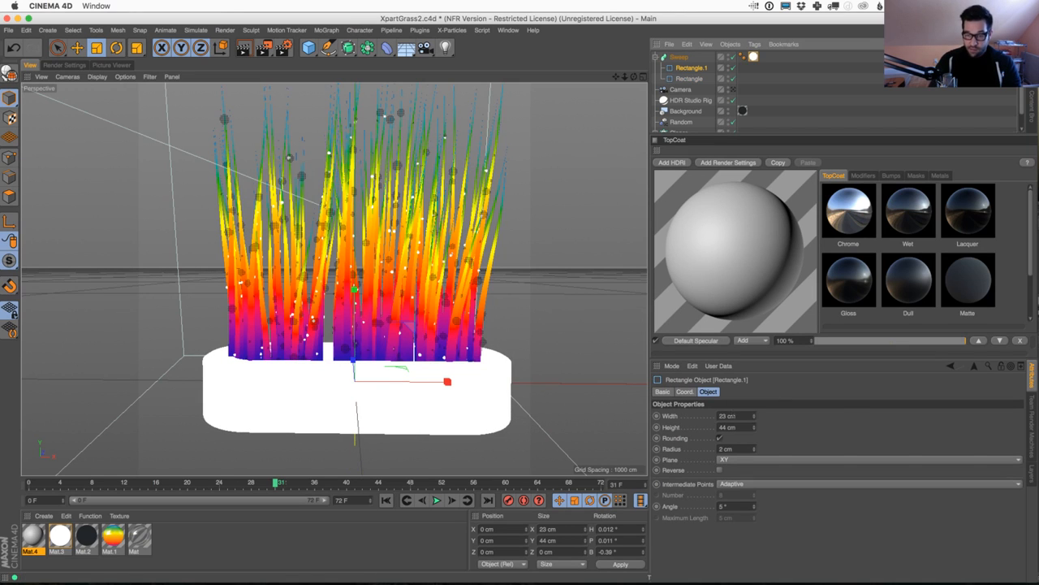
pyautogui.moveTo(753, 420); pyautogui.dragTo(753, 454)
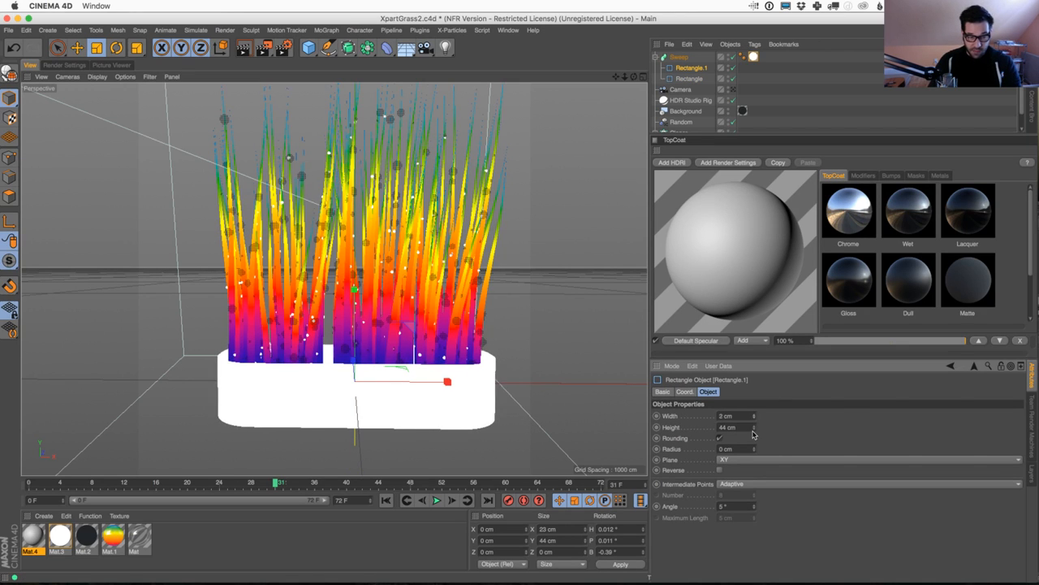
pyautogui.keyDown('alt'); pyautogui.moveTo(408, 332); pyautogui.dragTo(398, 342); pyautogui.keyUp('alt')
pyautogui.keyDown('alt'); pyautogui.moveTo(398, 341); pyautogui.dragTo(378, 360, button='middle'); pyautogui.keyUp('alt')
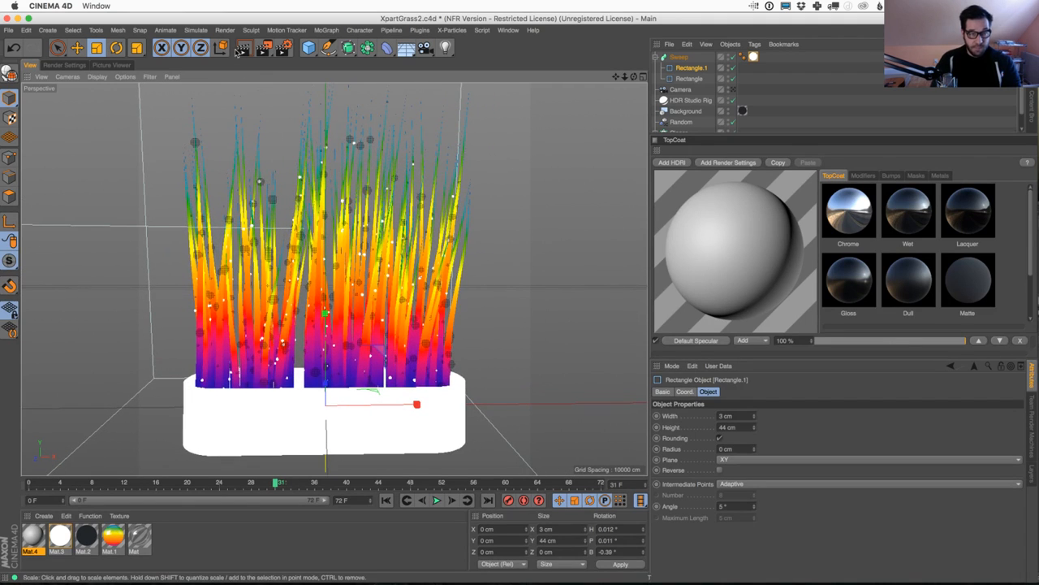
pyautogui.click(244, 47)
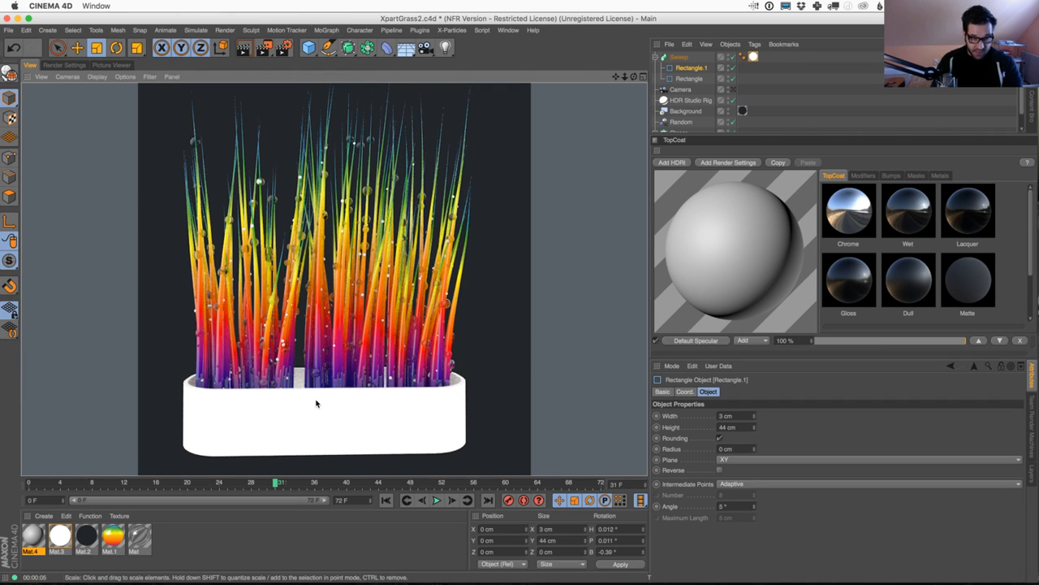
# Create another new material and apply it to the swept border over the white one
pyautogui.click(63, 540)
pyautogui.click(43, 516)
pyautogui.click(49, 422)
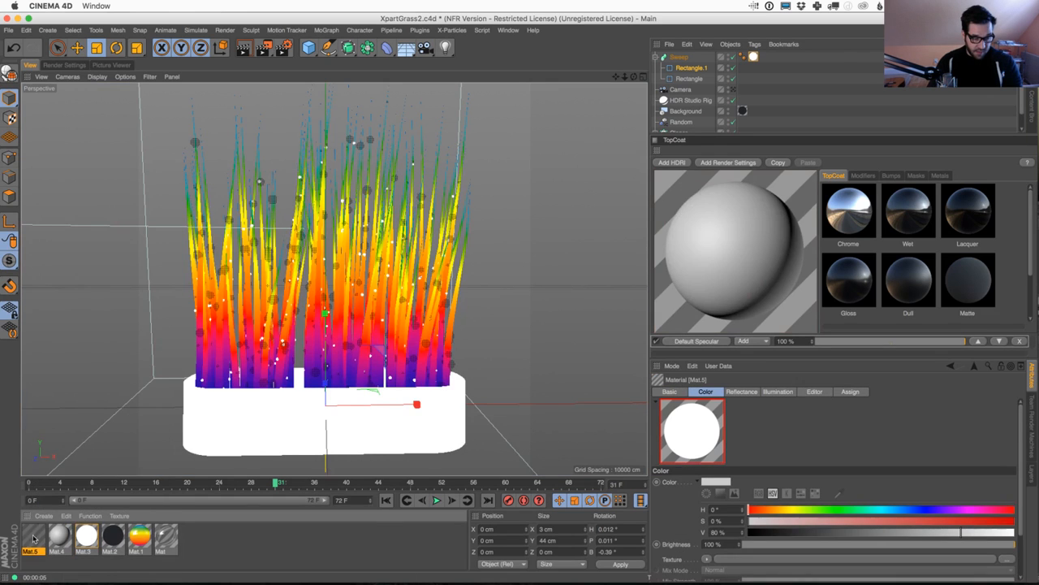
pyautogui.moveTo(32, 536); pyautogui.dragTo(195, 456)
# Disable the Color channel of Mat.5, view its Reflectance layers, and close the material editor
pyautogui.doubleClick(36, 536)
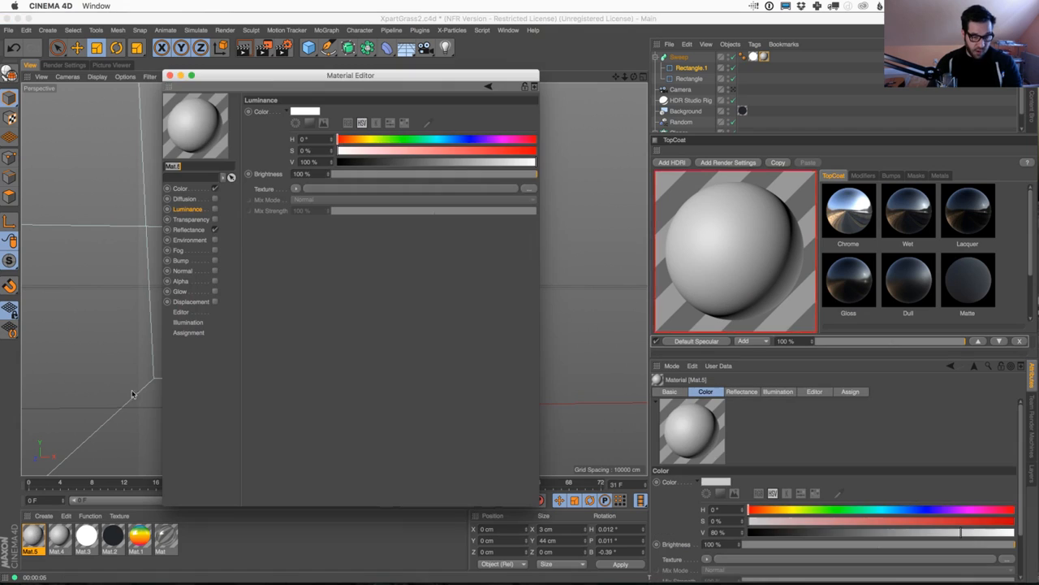
pyautogui.click(214, 189)
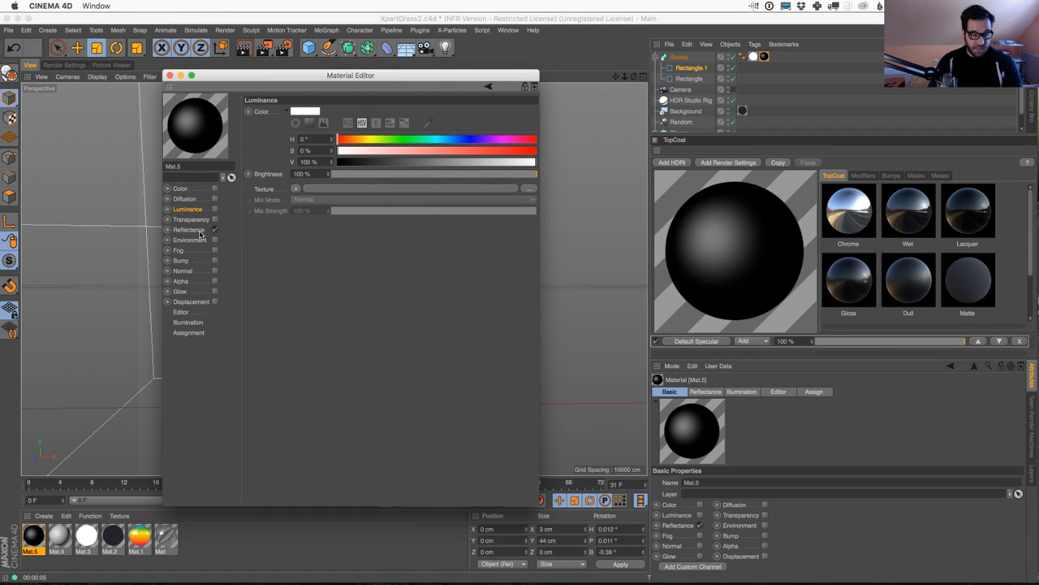
pyautogui.click(188, 229)
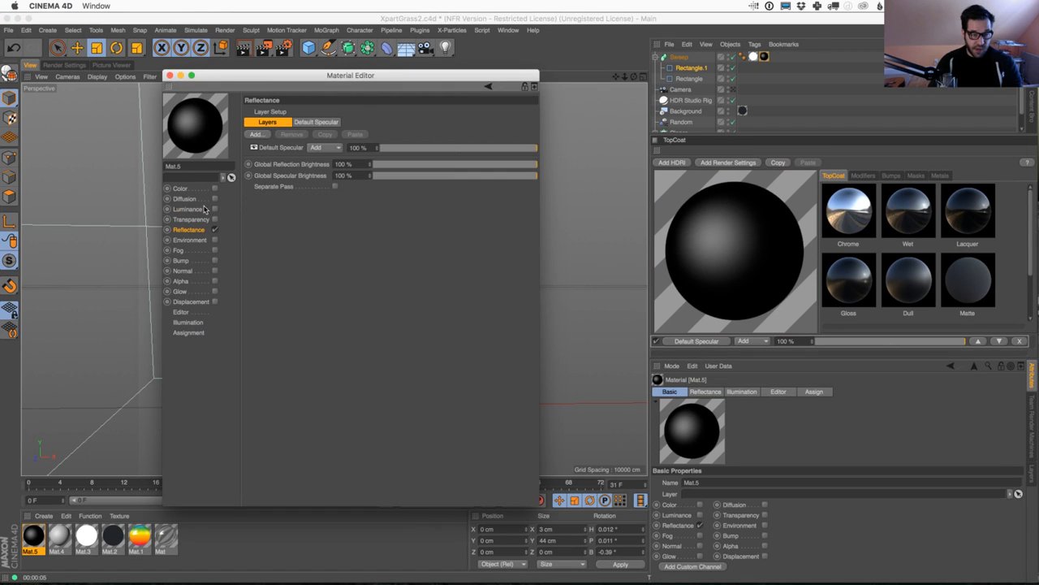
pyautogui.click(169, 75)
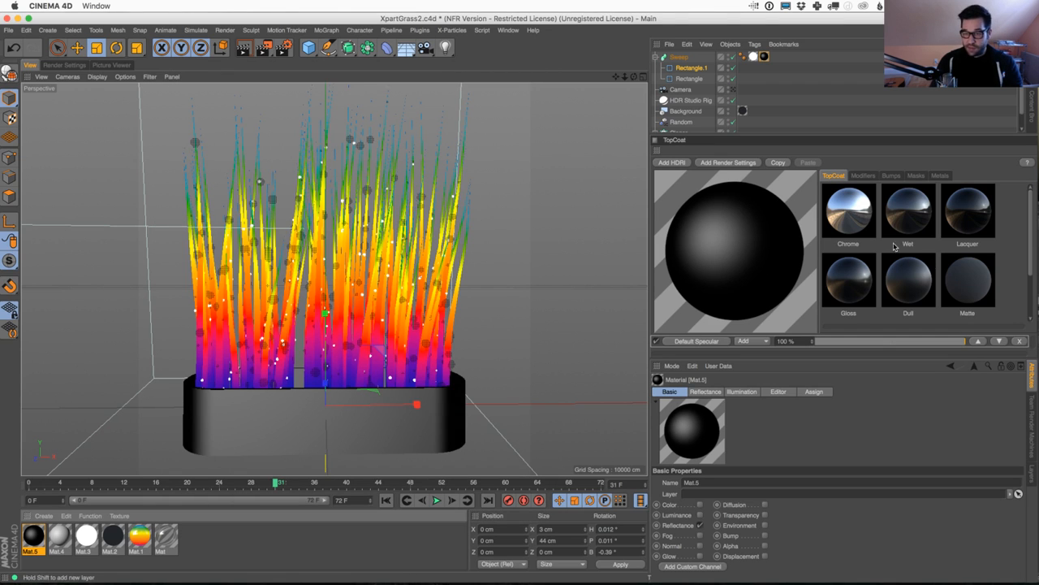
# Add Matte, Gloss and Lacquer TopCoat reflectance layers to Mat.5 and enlarge the layer list area to show all three
pyautogui.moveTo(1030, 236); pyautogui.dragTo(1034, 307)
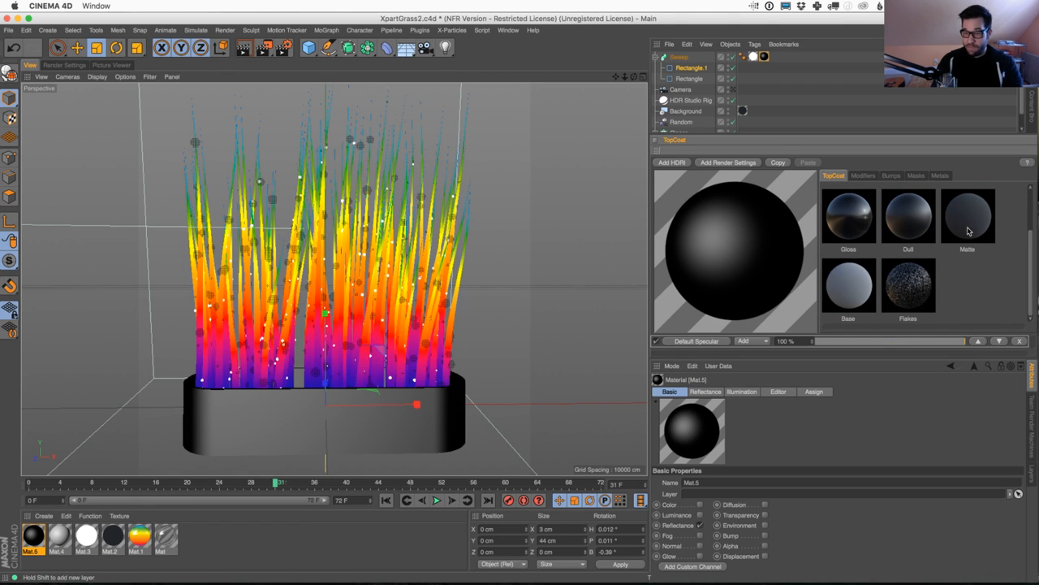
pyautogui.click(967, 232)
pyautogui.moveTo(1030, 260); pyautogui.dragTo(1032, 191)
pyautogui.click(861, 290)
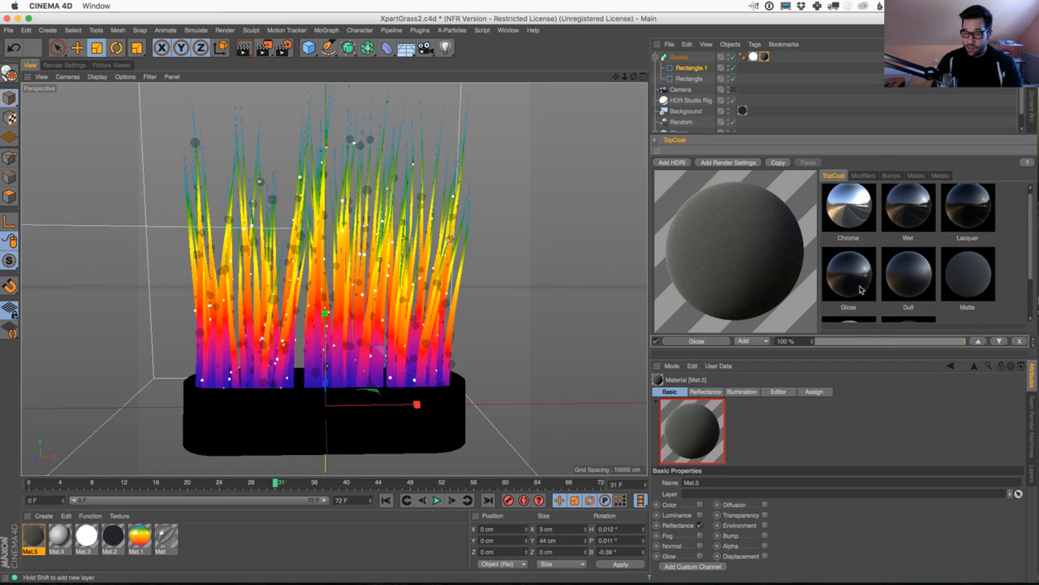
pyautogui.click(975, 221)
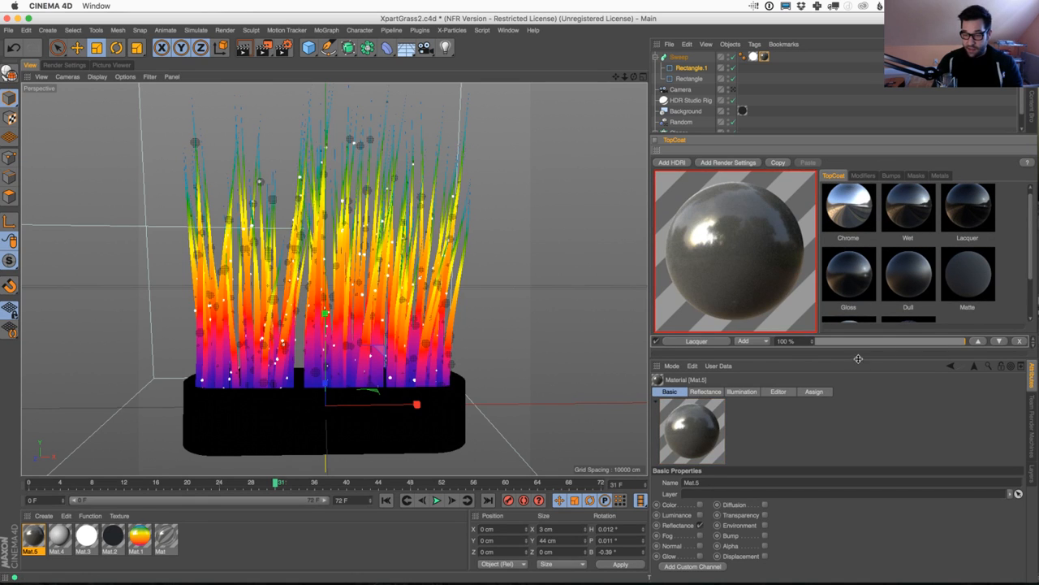
pyautogui.moveTo(859, 358); pyautogui.dragTo(859, 442)
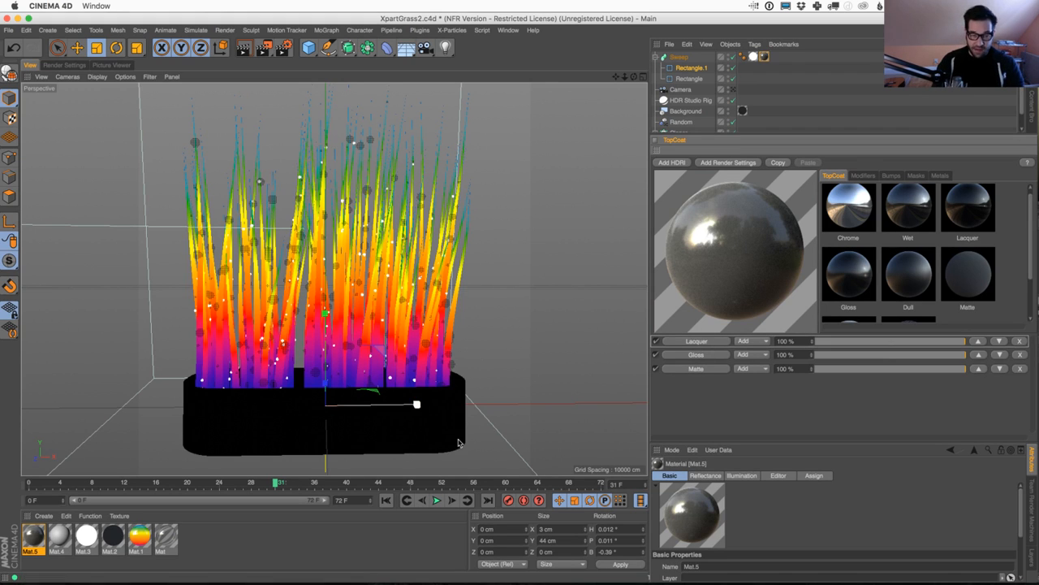
# Start an Interactive Render Region over the scene and orbit to inspect the planter's reflections
pyautogui.click(272, 52)
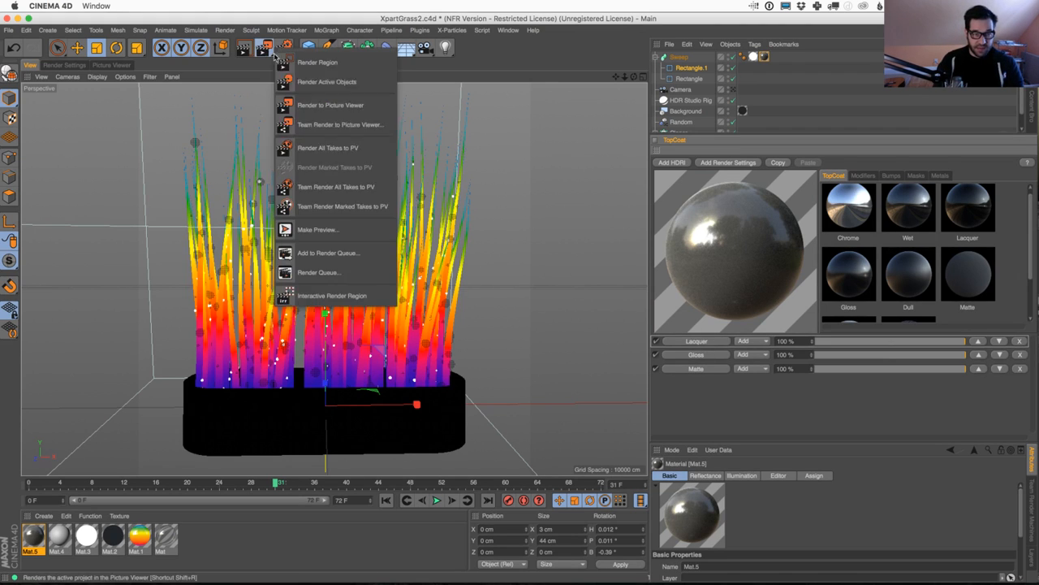
pyautogui.click(329, 296)
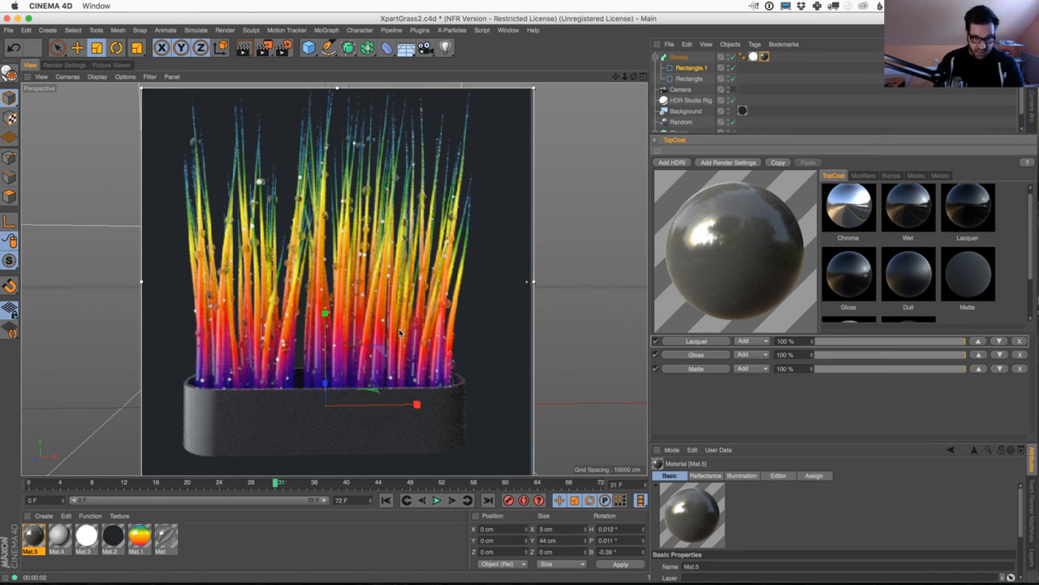
pyautogui.keyDown('alt'); pyautogui.moveTo(405, 366); pyautogui.dragTo(416, 353); pyautogui.keyUp('alt')
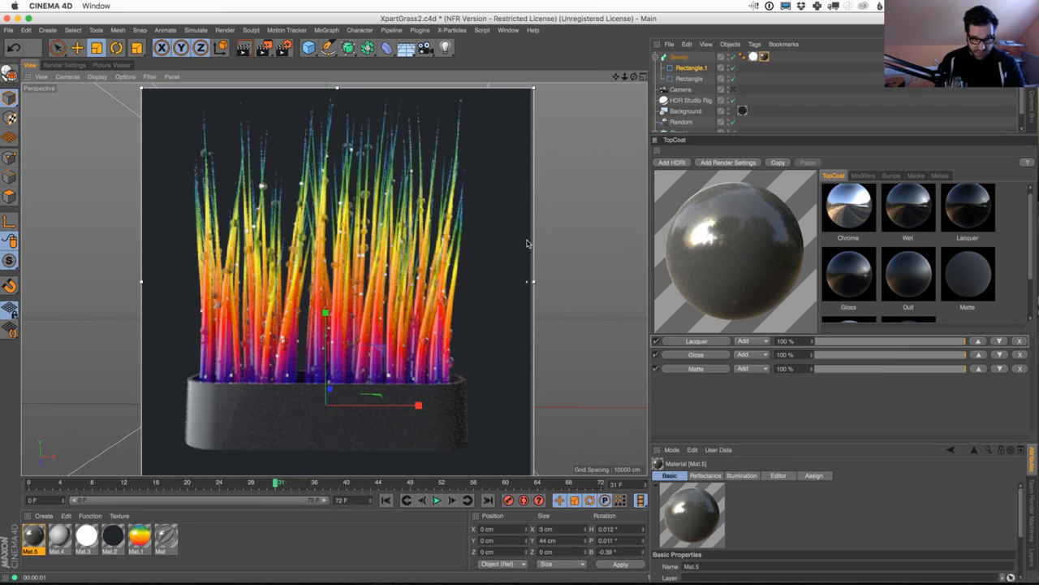
pyautogui.moveTo(388, 391)
pyautogui.keyDown('alt'); pyautogui.mouseDown()
pyautogui.moveTo(377, 398)
pyautogui.moveTo(396, 385)
pyautogui.mouseUp(); pyautogui.keyUp('alt')
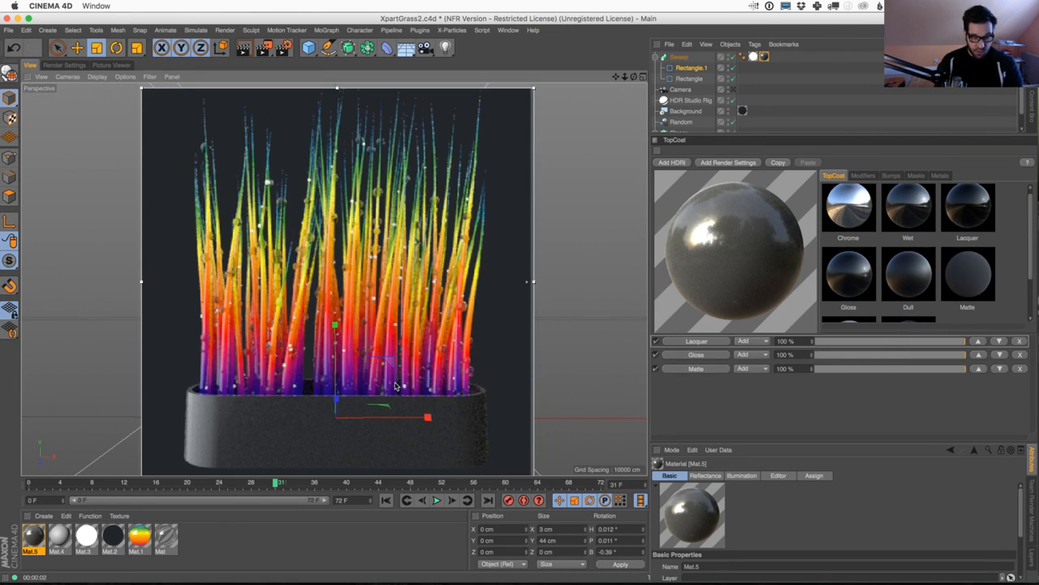
# Set the Rectangle.1 profile's rounding radius to 1.5 cm and shrink the interactive render region down to the planter
pyautogui.moveTo(696, 135); pyautogui.dragTo(697, 171)
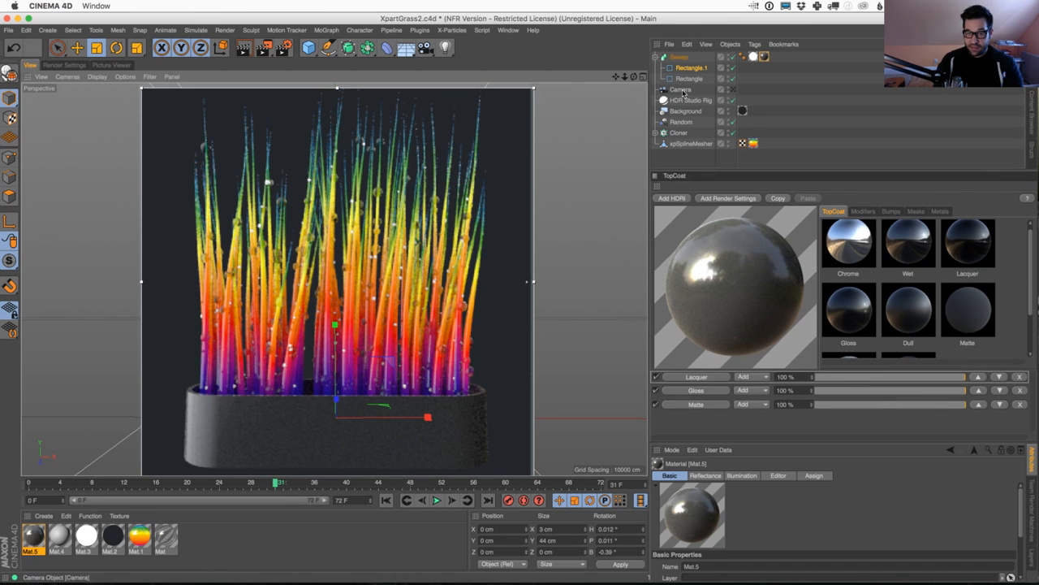
pyautogui.click(690, 67)
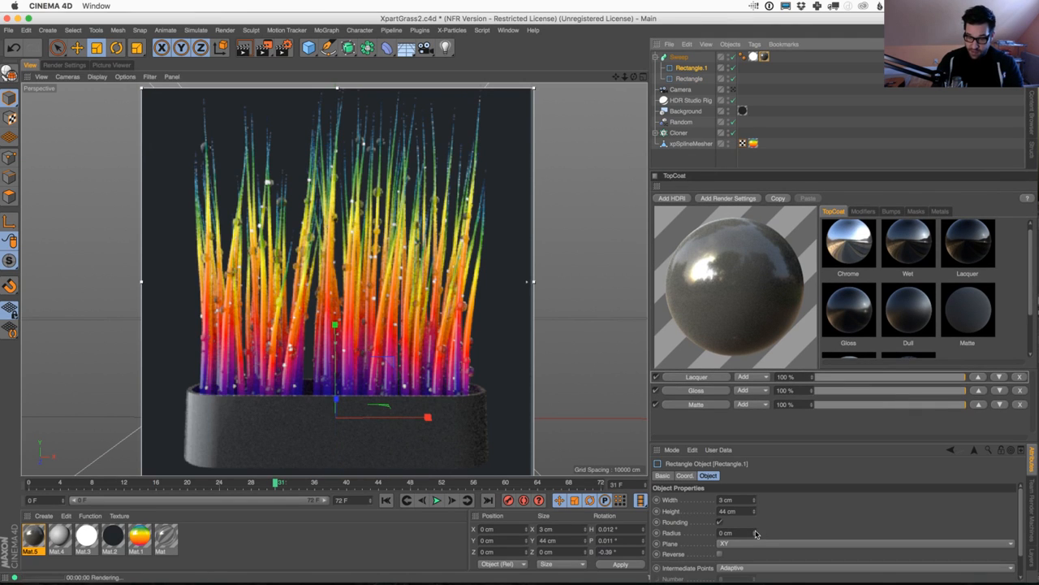
pyautogui.click(755, 531)
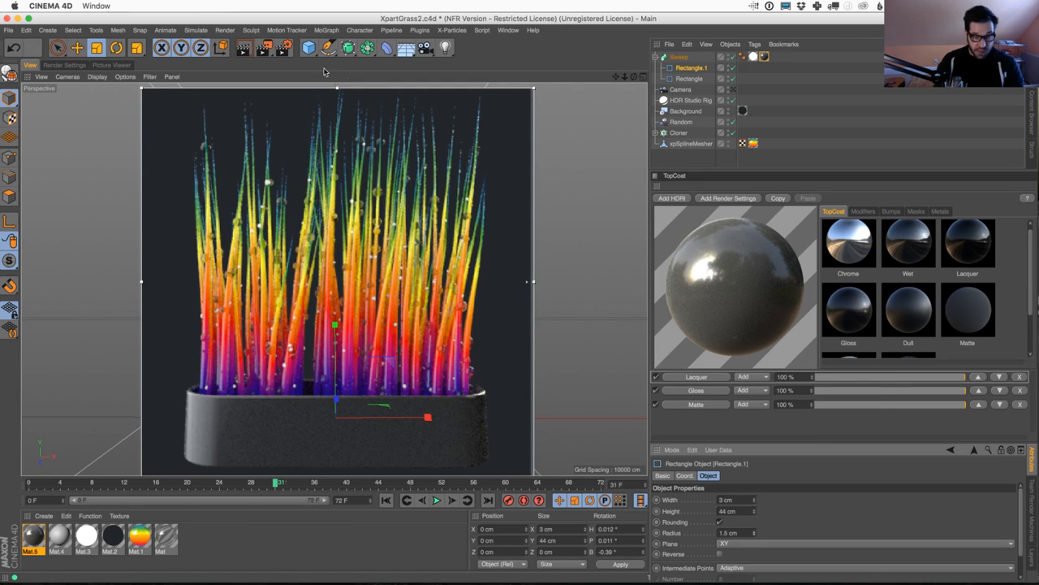
pyautogui.moveTo(338, 90); pyautogui.dragTo(338, 357)
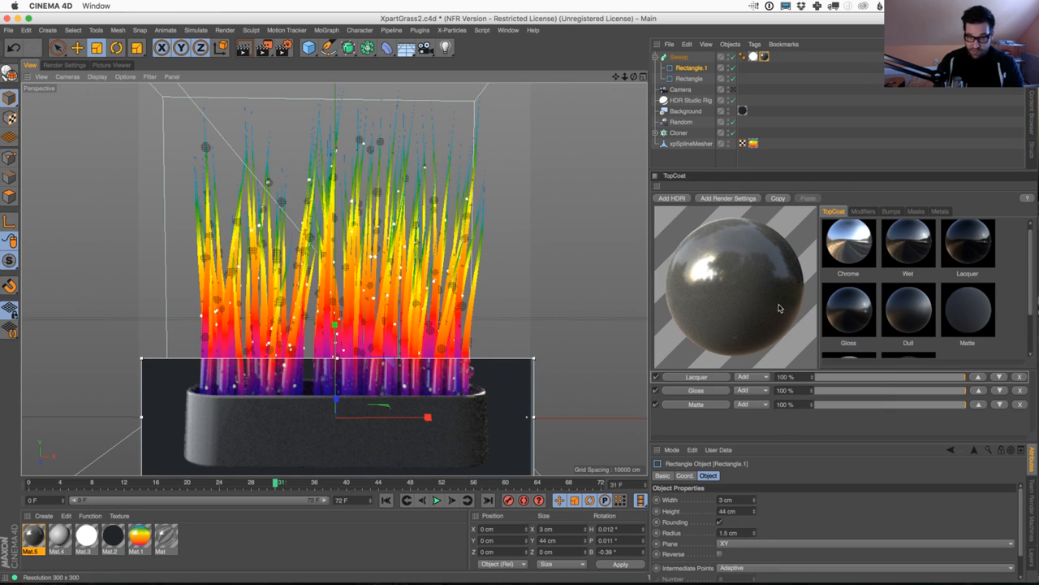
# Tint the Matte layer of Mat.5 a saturated red with the TopCoat color modifier
pyautogui.click(703, 407)
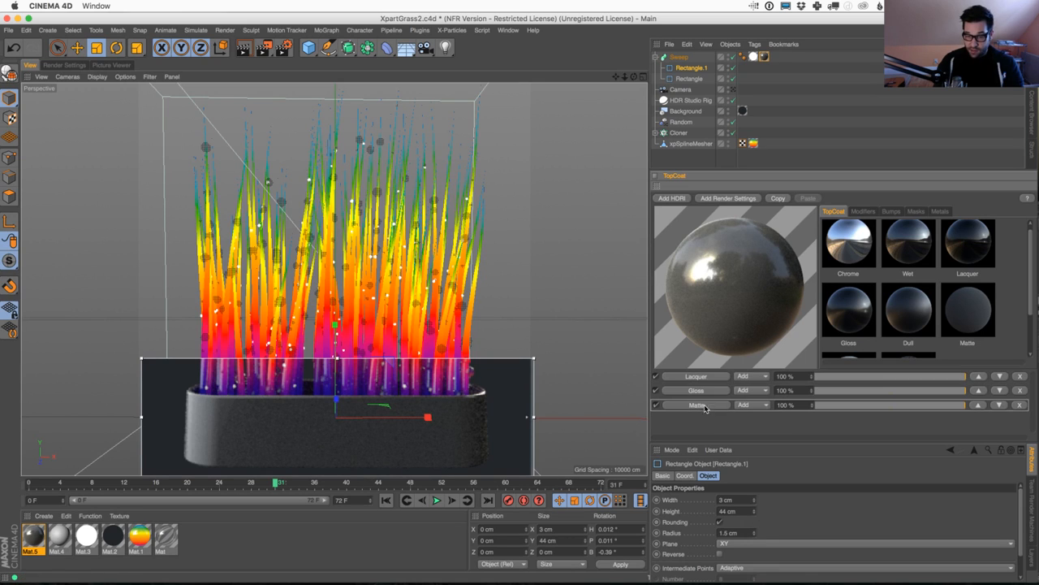
pyautogui.click(863, 212)
pyautogui.click(846, 312)
pyautogui.moveTo(876, 300); pyautogui.dragTo(911, 305)
pyautogui.moveTo(843, 297); pyautogui.dragTo(827, 299)
pyautogui.click(882, 333)
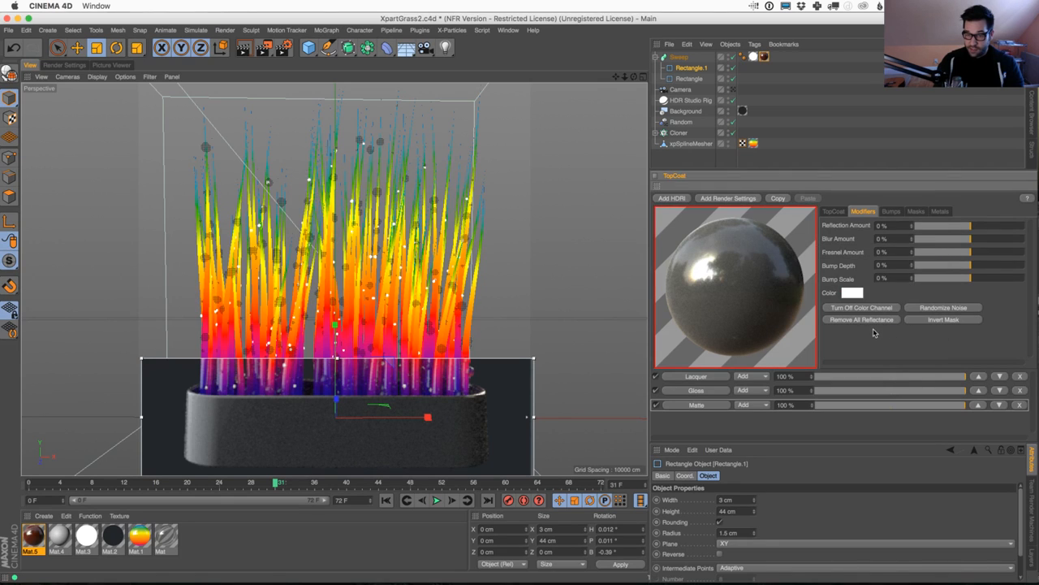
pyautogui.click(948, 253)
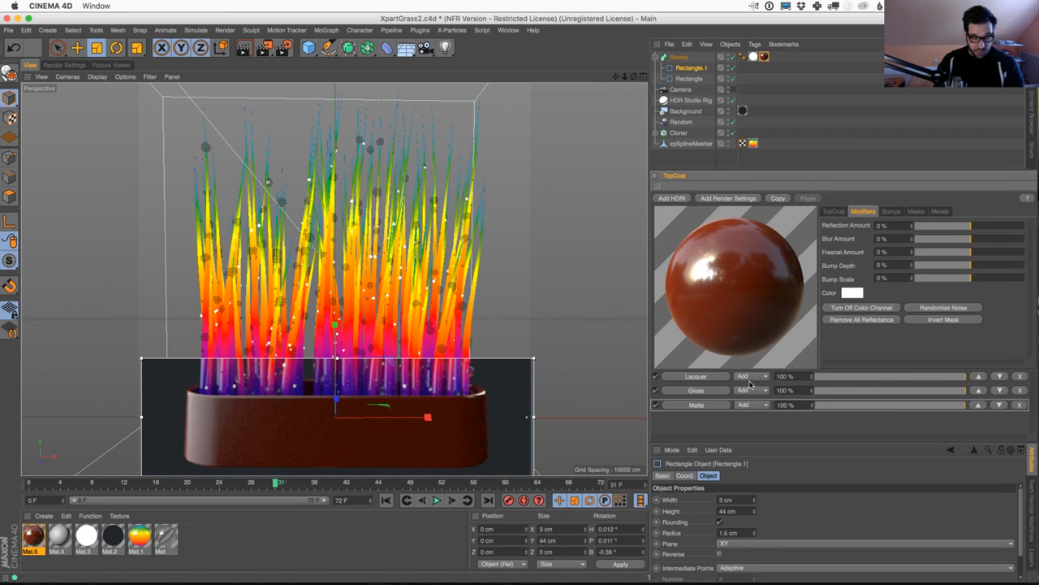
# Tint the Gloss layer of Mat.5 a saturated orange with the TopCoat color modifier
pyautogui.click(721, 391)
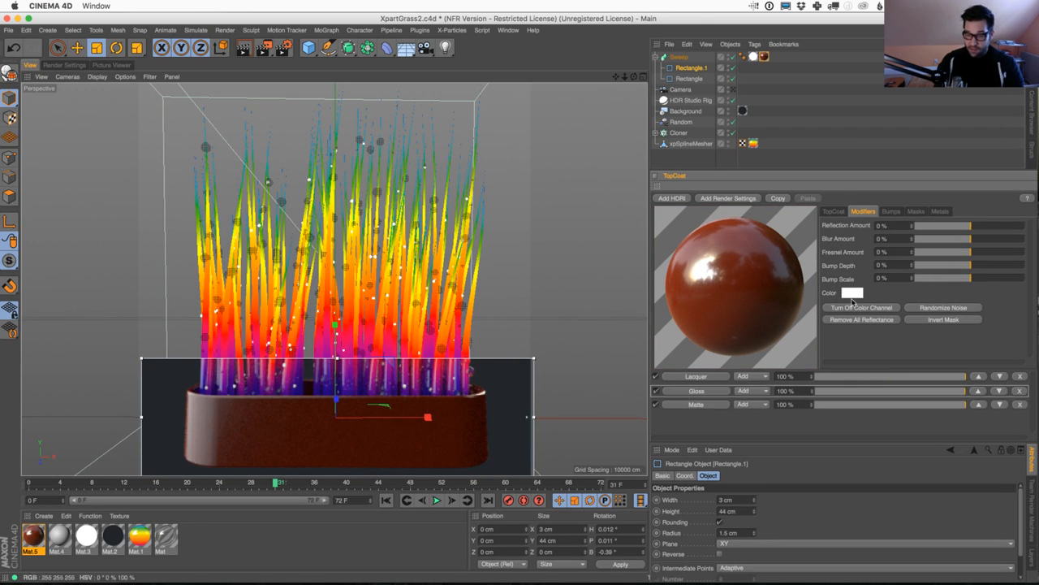
pyautogui.click(852, 294)
pyautogui.moveTo(828, 295); pyautogui.dragTo(919, 307)
pyautogui.click(833, 295)
pyautogui.click(870, 332)
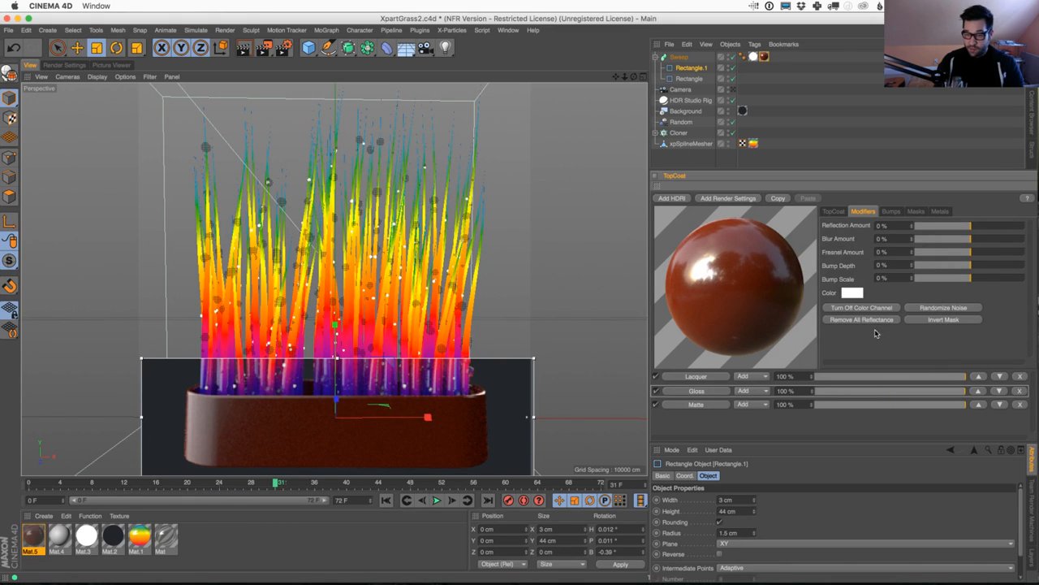
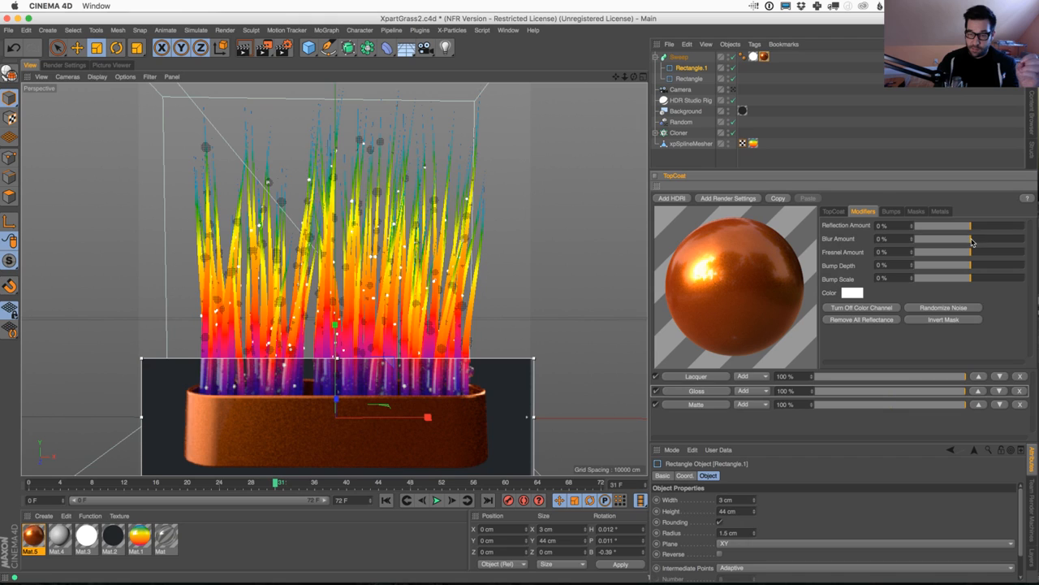
# Extend the interactive render region up over the whole grass and inspect the render from closer in
pyautogui.press('super+r')
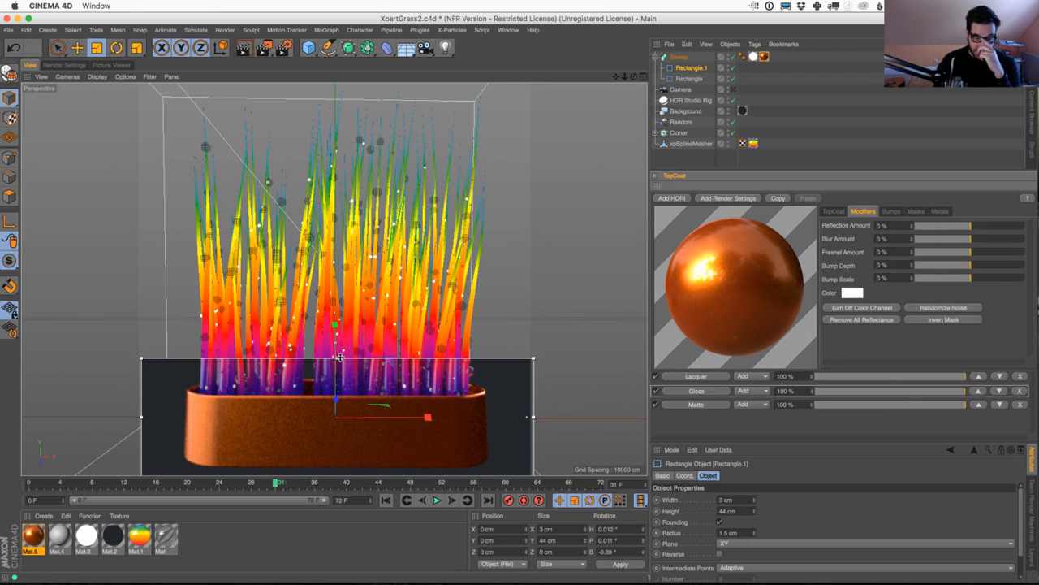
pyautogui.moveTo(339, 358); pyautogui.dragTo(361, 54)
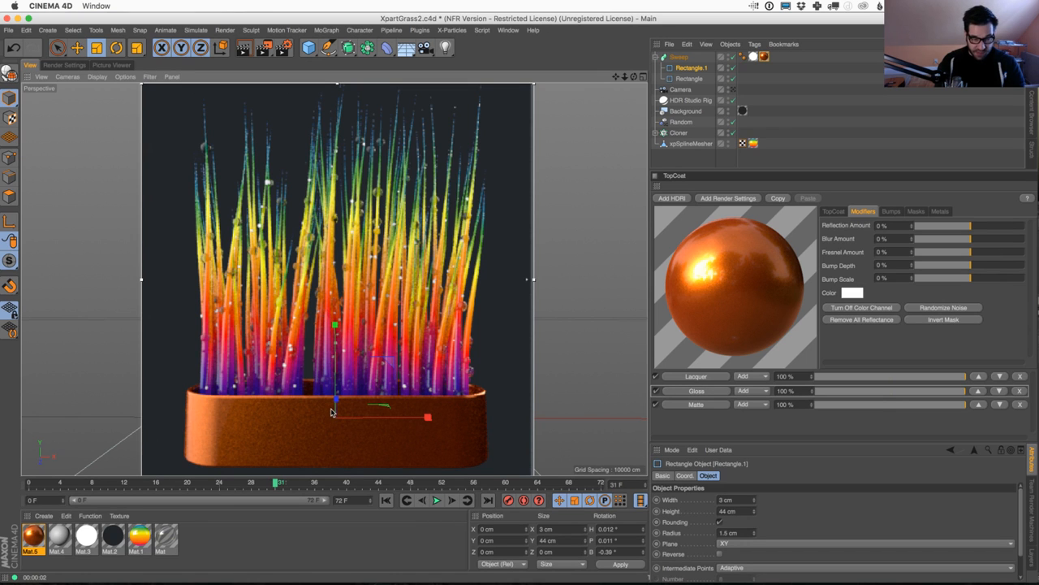
pyautogui.scroll(5, 364, 365)
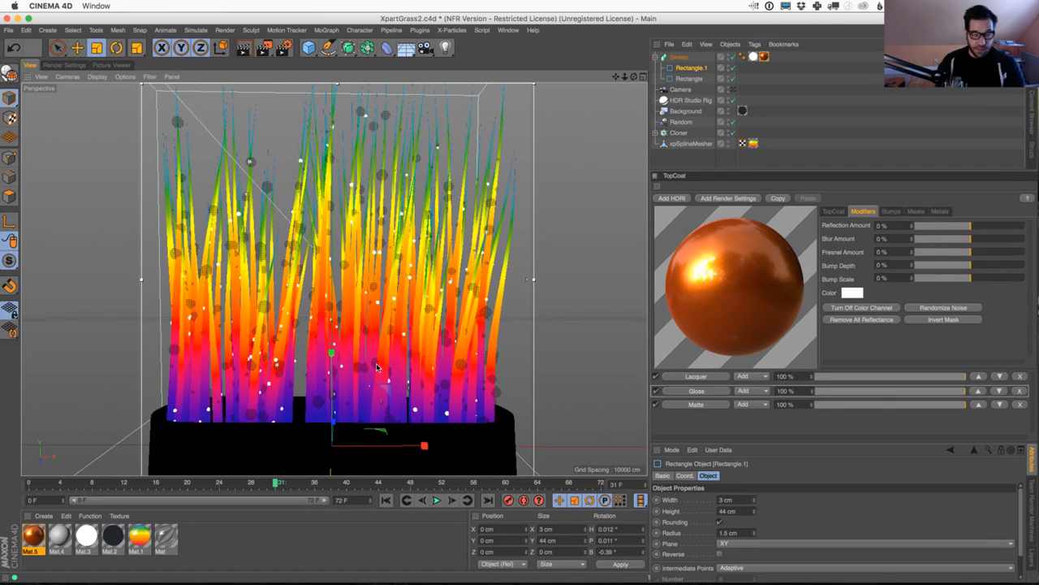
pyautogui.hotkey('ctrl', 'r')
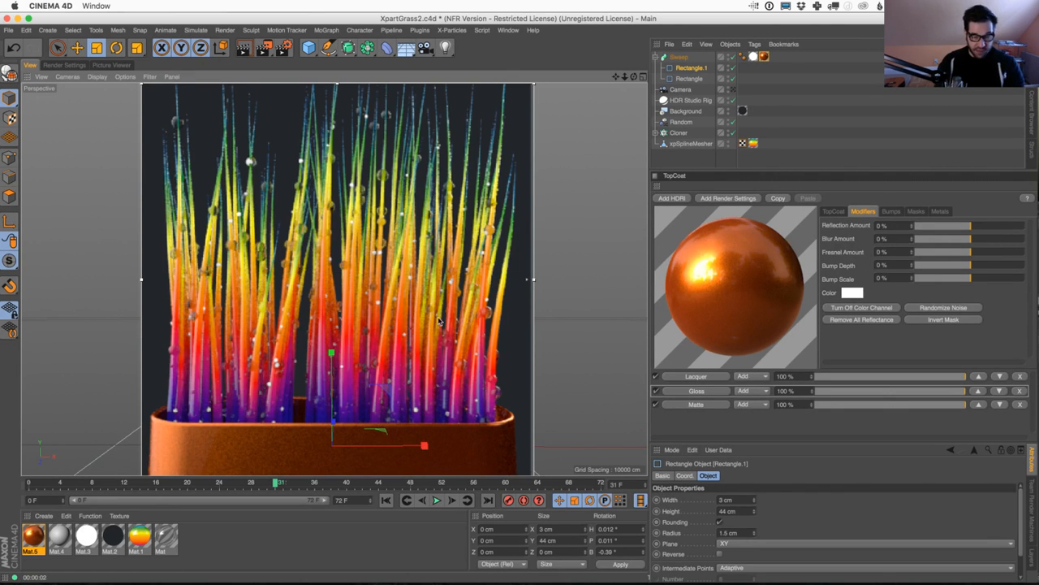
pyautogui.hotkey('ctrl', 'r')
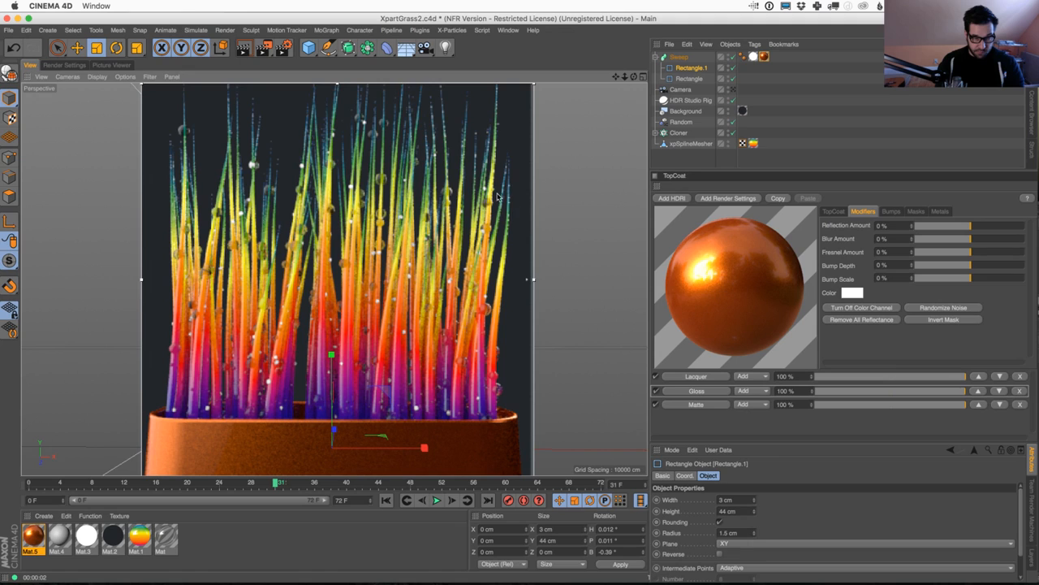
# Toggle the Lacquer layer of Mat.5 off and on, and tint it a saturated orange with hue 18°
pyautogui.click(658, 376)
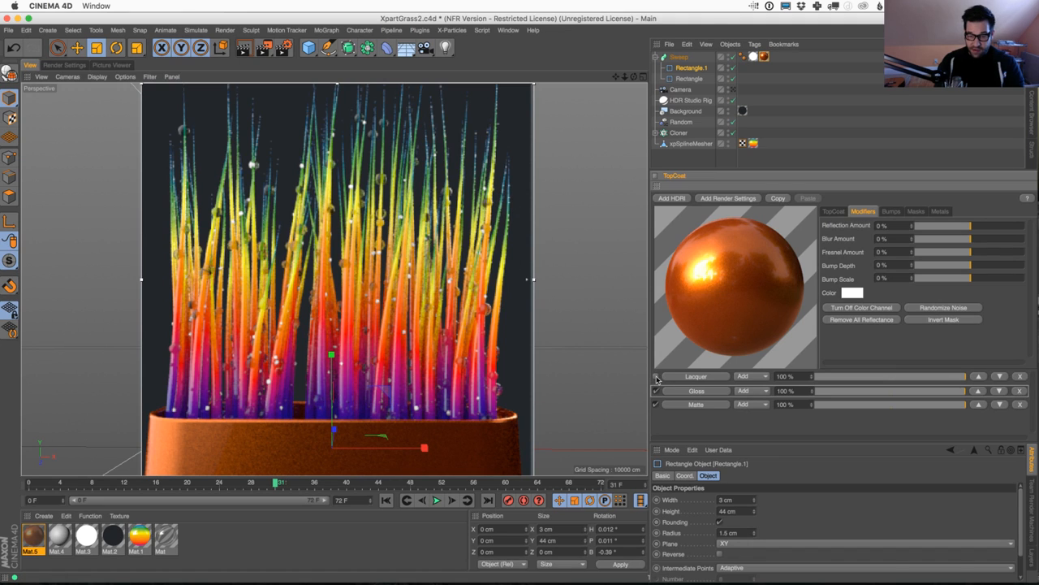
pyautogui.click(657, 376)
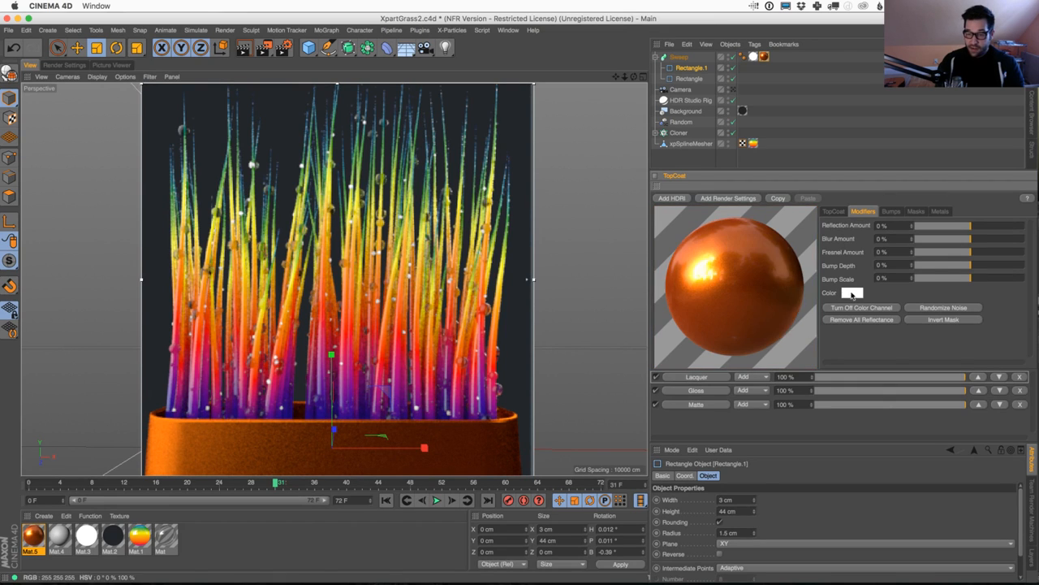
pyautogui.click(852, 292)
pyautogui.moveTo(843, 291); pyautogui.dragTo(830, 292)
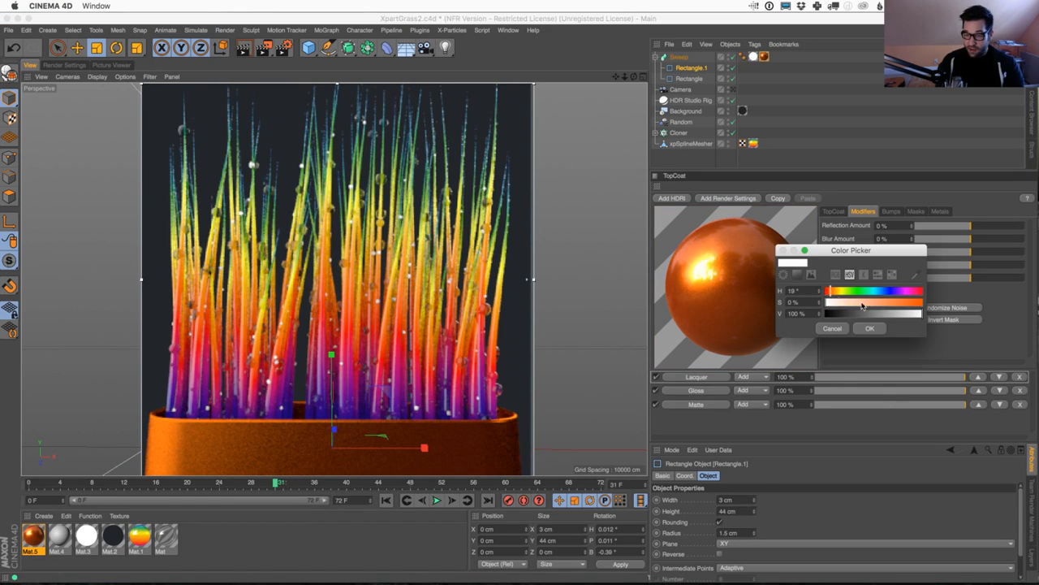
pyautogui.click(915, 303)
pyautogui.click(867, 329)
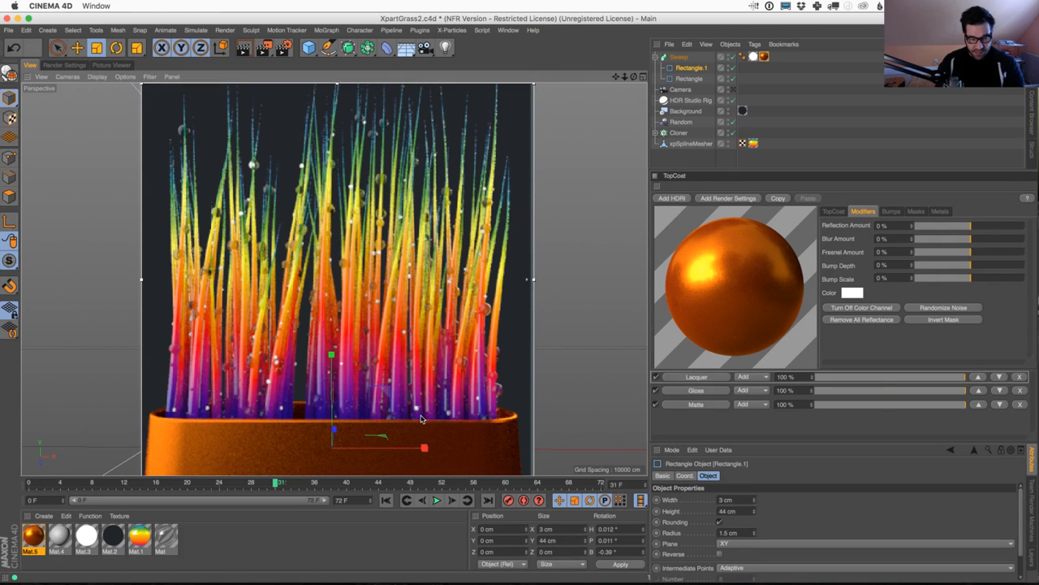
# Render the complete planter and grass from farther back to check the tinted material
pyautogui.scroll(-4, 421, 415)
pyautogui.keyDown('alt'); pyautogui.moveTo(412, 427); pyautogui.dragTo(402, 394, button='middle'); pyautogui.keyUp('alt')
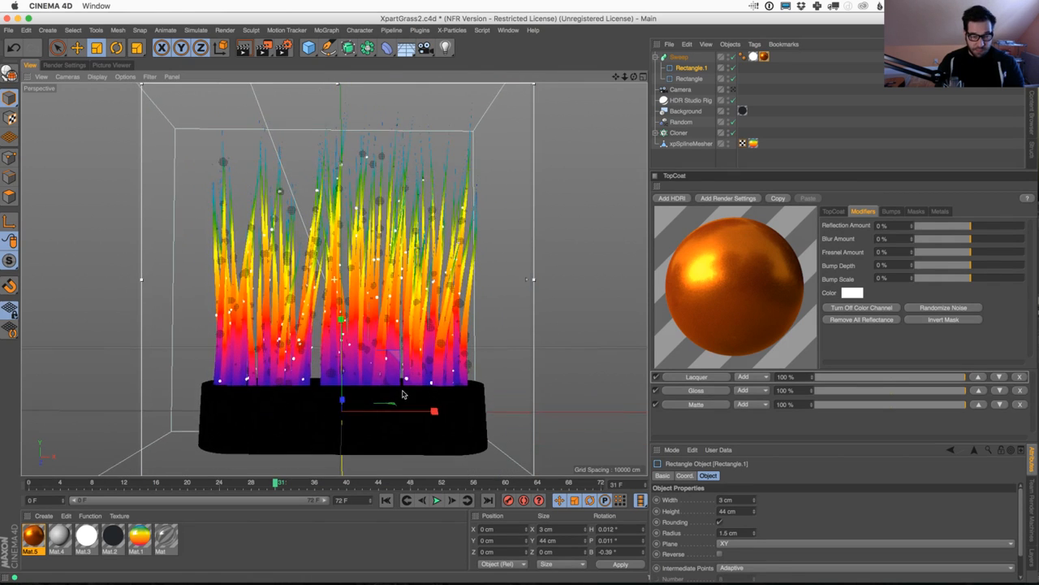
pyautogui.hotkey('ctrl', 'r')
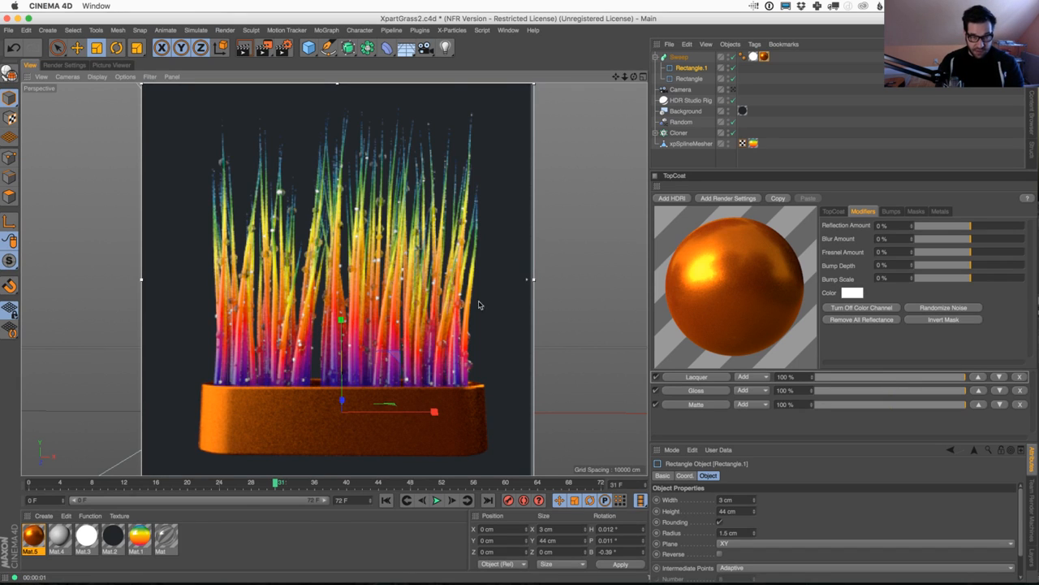
# Disable the Sweep planter border, render the grass close up, and check the Ambient Occlusion render settings
pyautogui.click(733, 58)
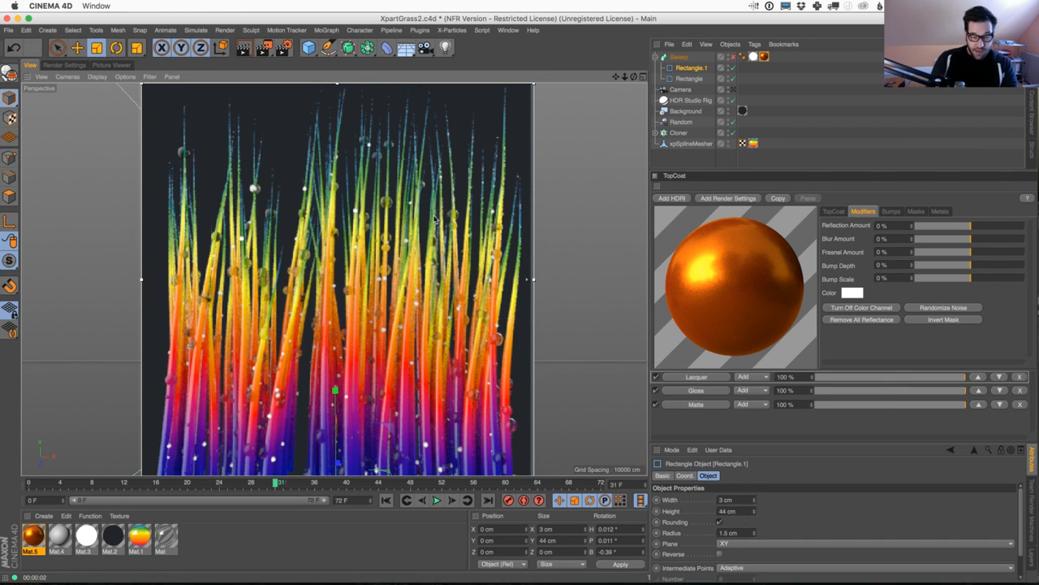
pyautogui.keyDown('alt'); pyautogui.moveTo(434, 219); pyautogui.dragTo(439, 225, button='middle'); pyautogui.keyUp('alt')
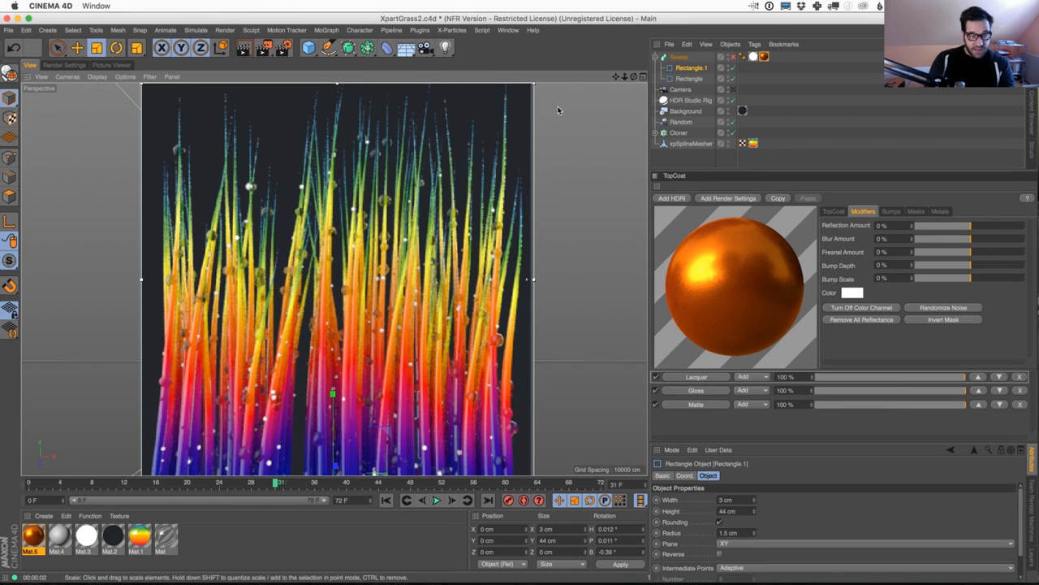
pyautogui.click(67, 65)
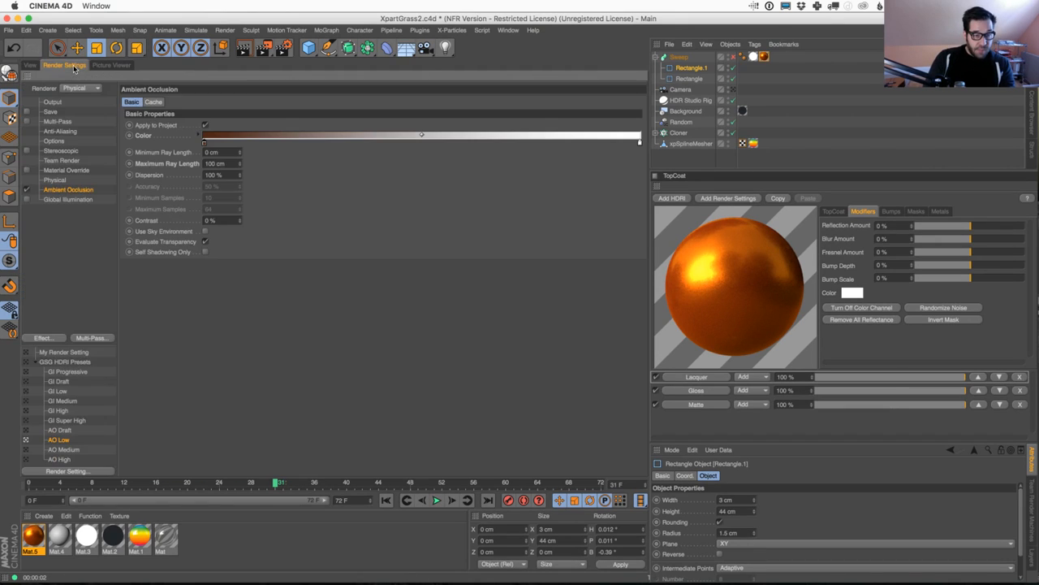
pyautogui.click(31, 67)
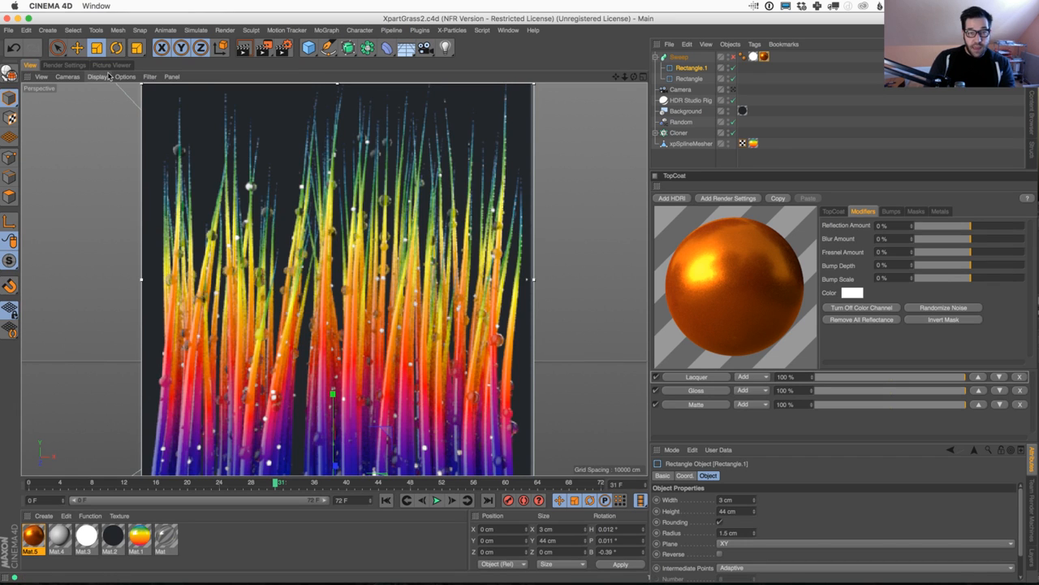
# Duplicate the xpSplineMesher grass object and turn off the Interactive Render Region
pyautogui.click(685, 144)
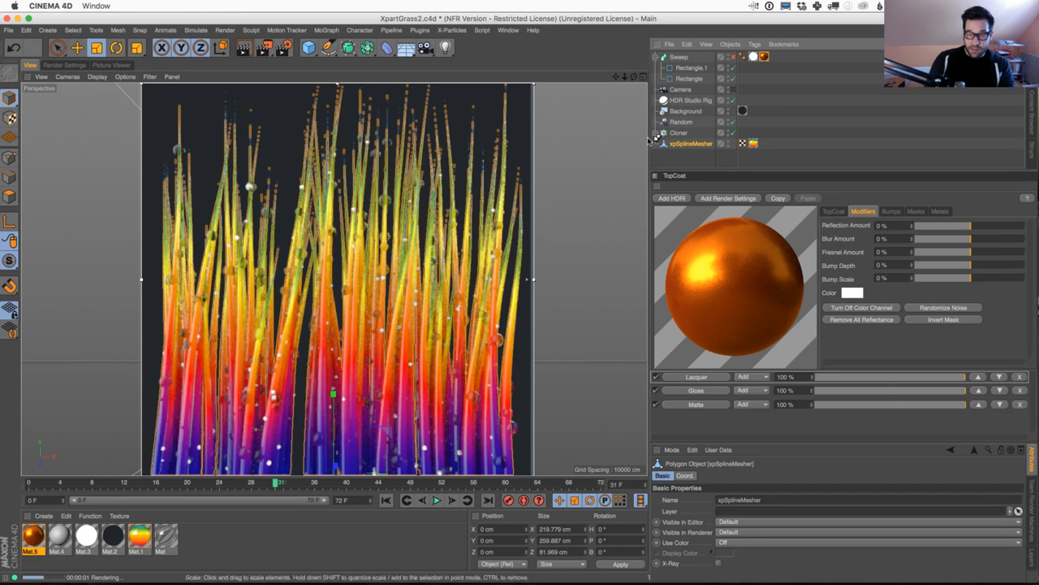
pyautogui.press('super+c')
pyautogui.press('super+v')
pyautogui.moveTo(264, 47); pyautogui.dragTo(339, 298)
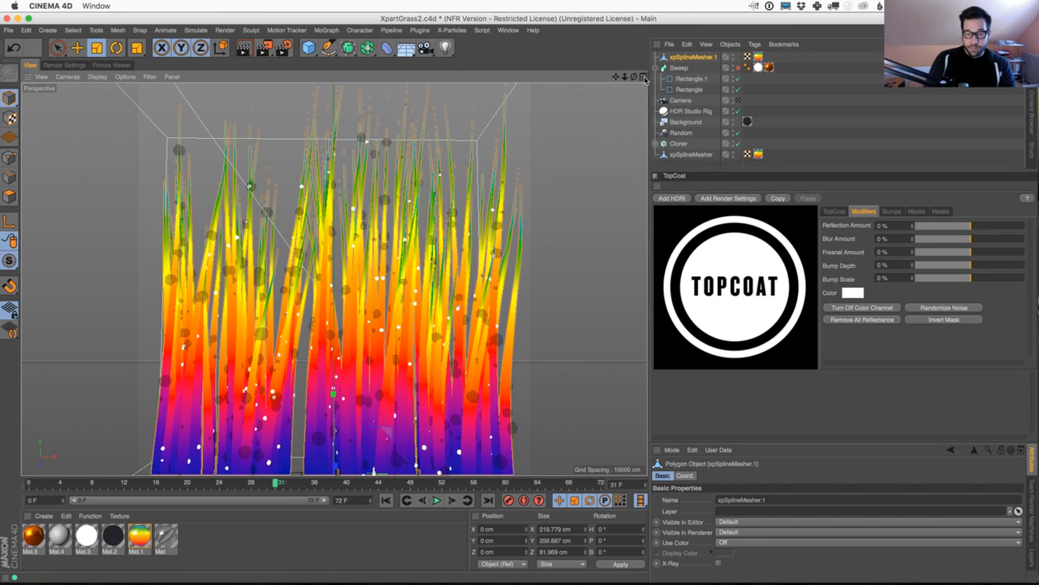
# Show all four viewports, scale xpSplineMesher.1 nearly flat along Z to about 0.008 cm, and ready it for moving
pyautogui.click(644, 78)
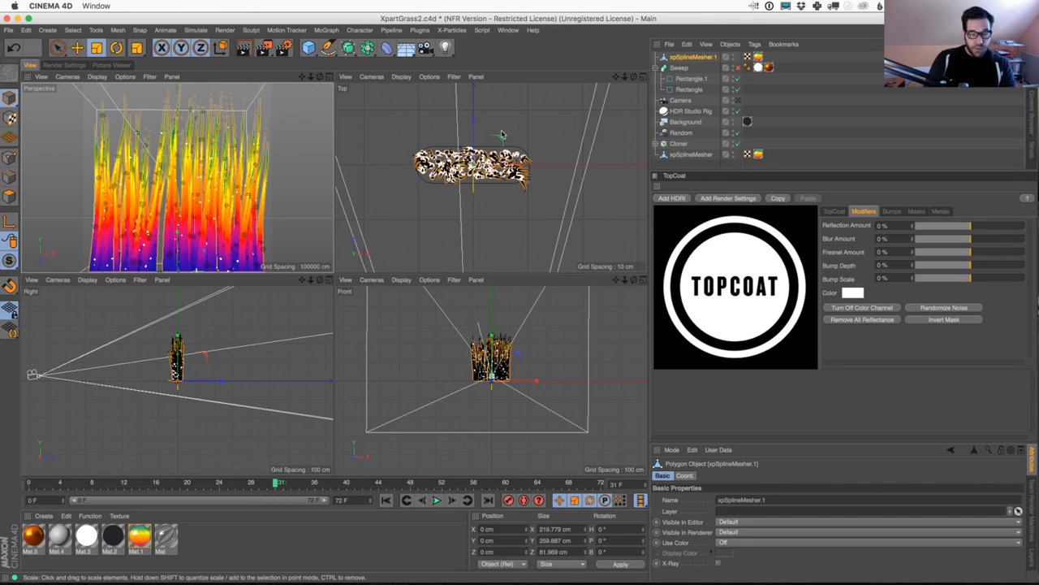
pyautogui.moveTo(473, 122); pyautogui.dragTo(480, 208)
pyautogui.click(681, 69)
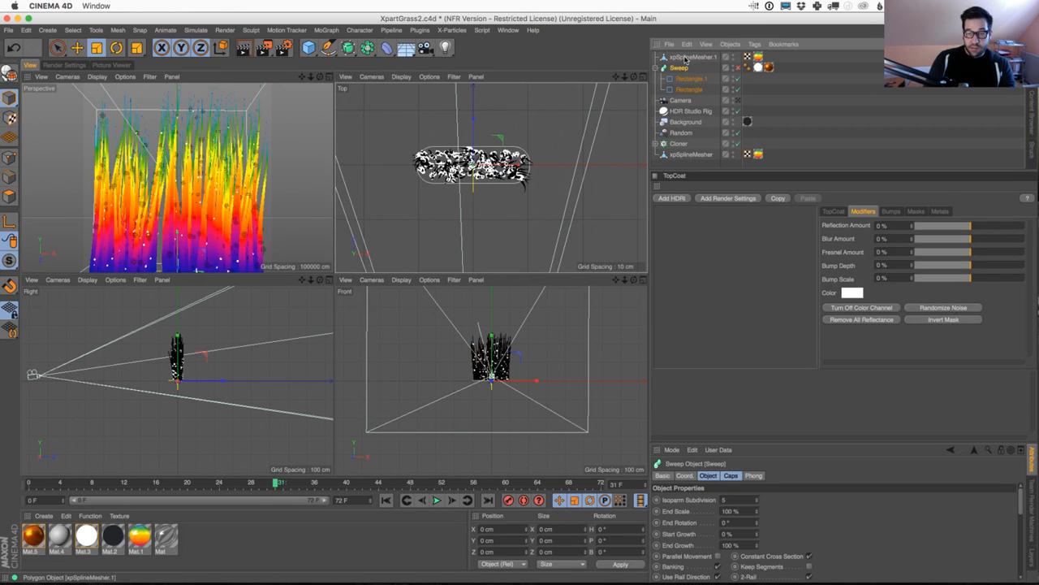
pyautogui.click(682, 57)
pyautogui.click(74, 47)
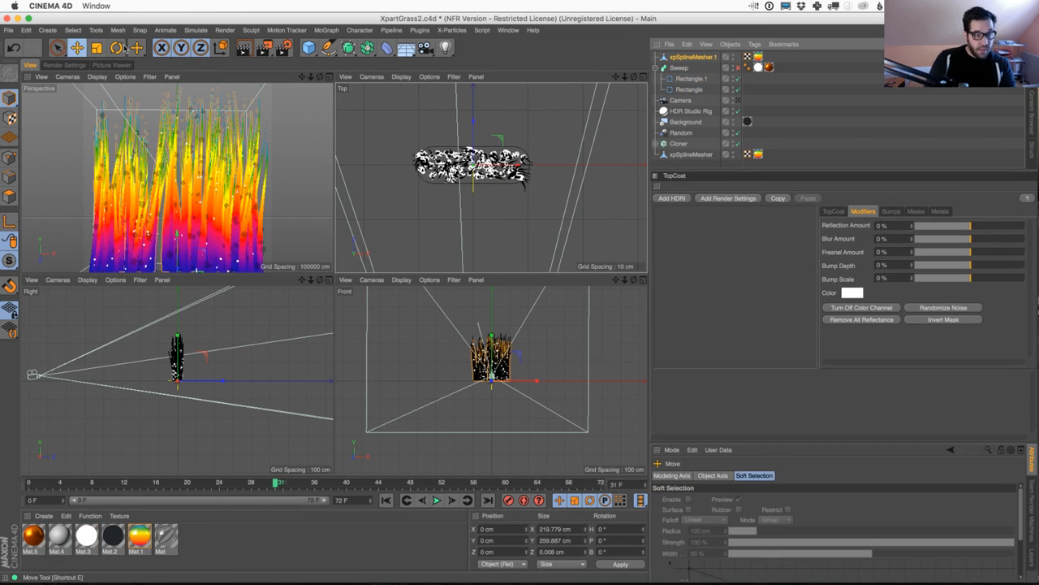
pyautogui.click(683, 57)
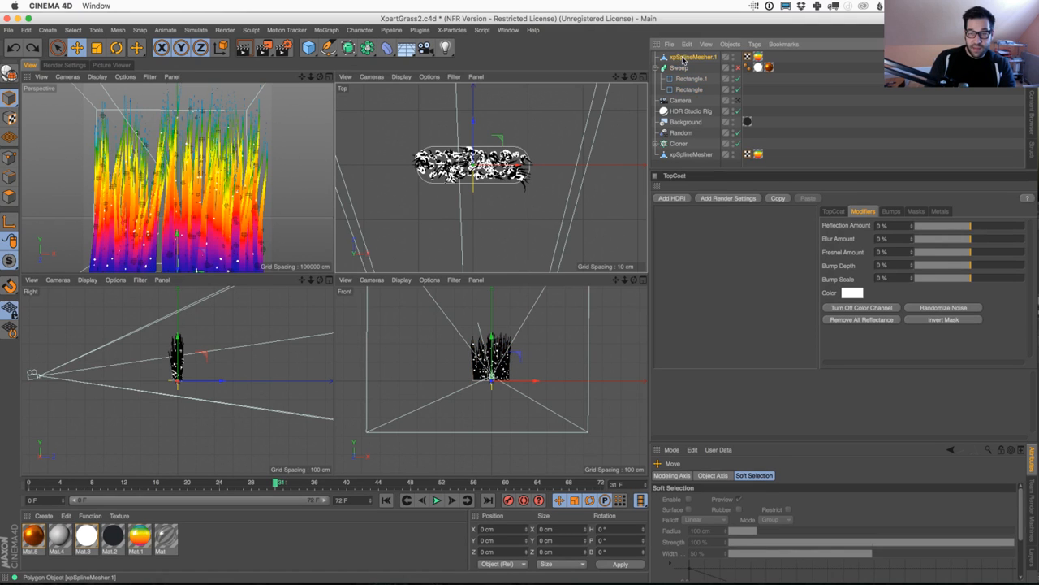
# Move xpSplineMesher.1 in front of and below the original grass, to about X 35, Y -132, Z -174 cm
pyautogui.moveTo(473, 124); pyautogui.dragTo(480, 197)
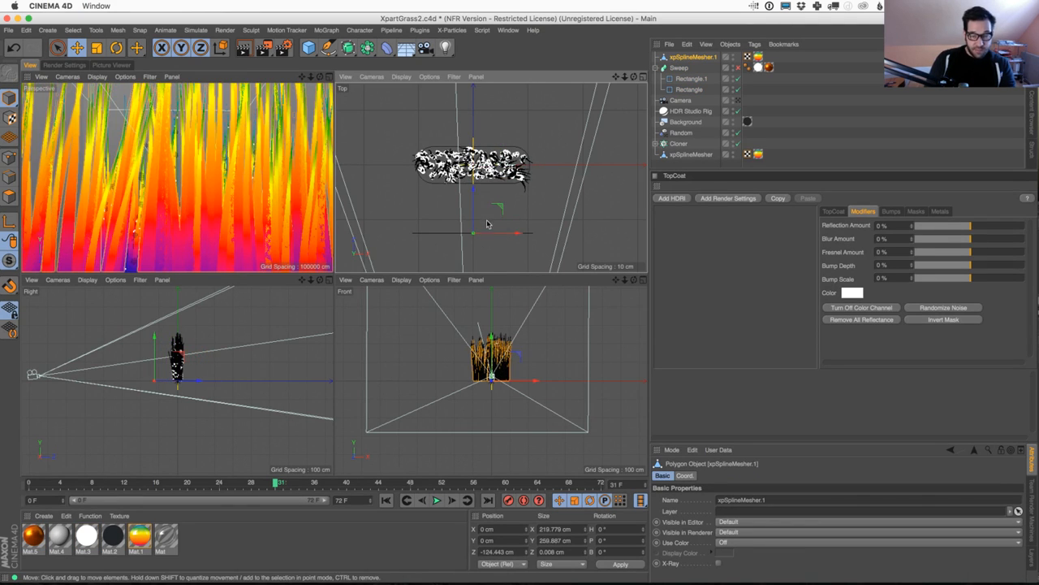
pyautogui.keyDown('alt'); pyautogui.moveTo(499, 225); pyautogui.dragTo(514, 121, button='middle'); pyautogui.keyUp('alt')
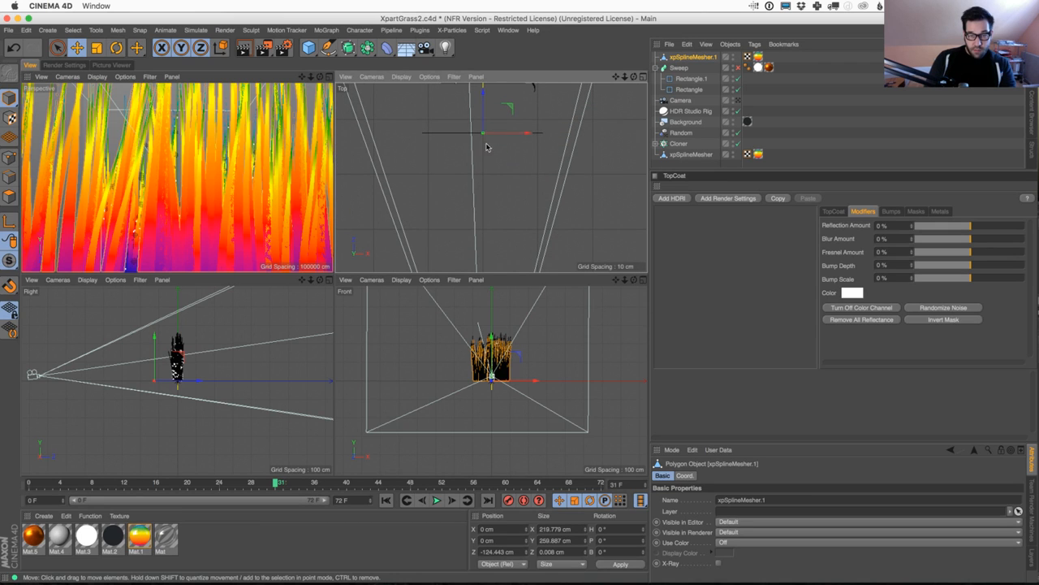
pyautogui.moveTo(494, 121); pyautogui.dragTo(505, 145)
pyautogui.moveTo(146, 341); pyautogui.dragTo(148, 366)
pyautogui.moveTo(172, 406); pyautogui.dragTo(170, 407)
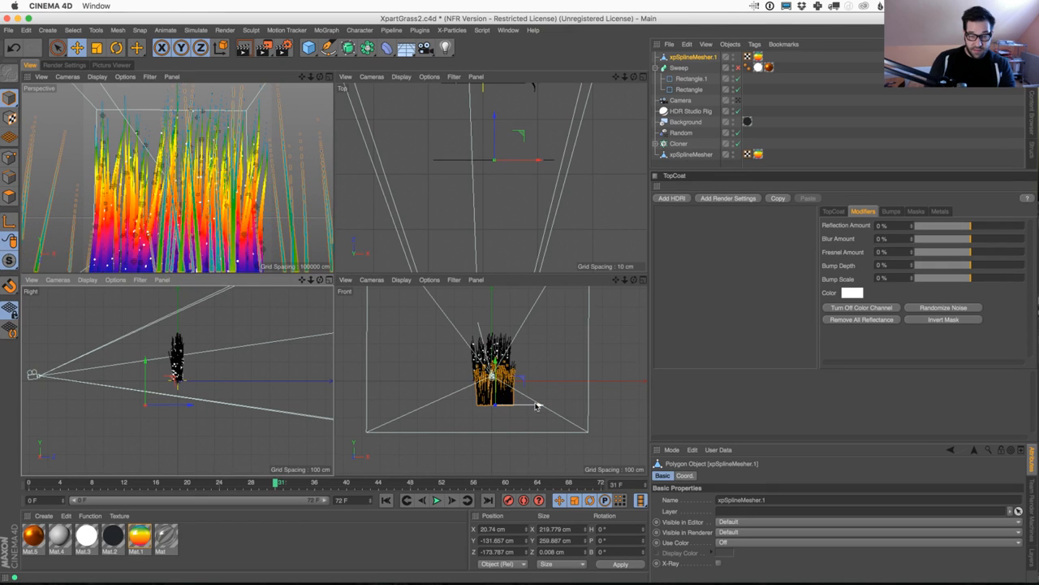
pyautogui.moveTo(538, 405)
pyautogui.mouseDown()
pyautogui.moveTo(529, 408)
pyautogui.moveTo(539, 406)
pyautogui.mouseUp()
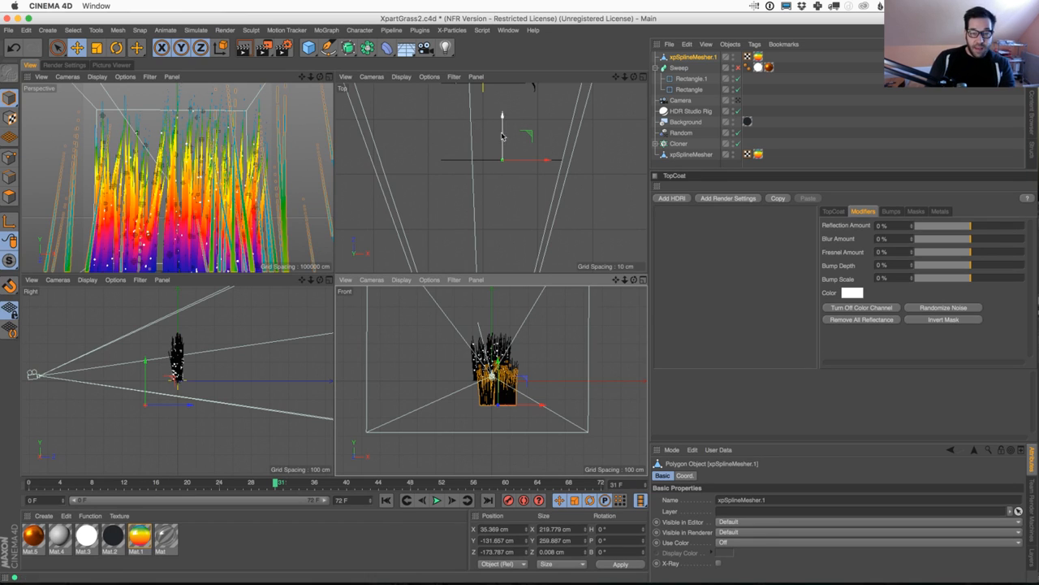
# Duplicate xpSplineMesher.1, place the copy behind the original grass at about Z 70 cm, and enlarge it to about 391 cm wide
pyautogui.hotkey('ctrl', 'v')
pyautogui.moveTo(511, 143); pyautogui.dragTo(497, 74)
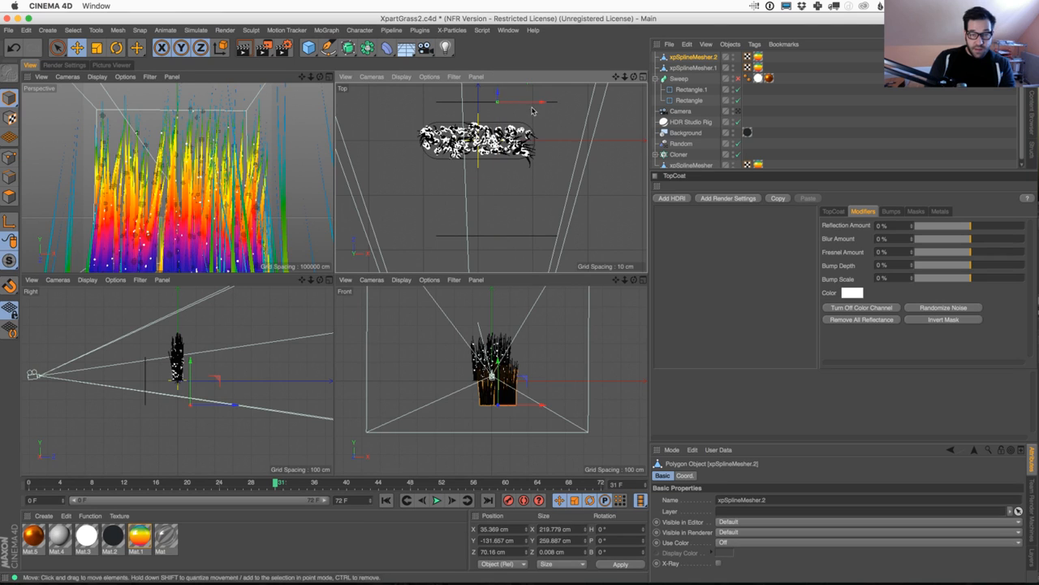
pyautogui.moveTo(536, 102); pyautogui.dragTo(517, 102)
pyautogui.click(96, 48)
pyautogui.moveTo(419, 104); pyautogui.dragTo(496, 54)
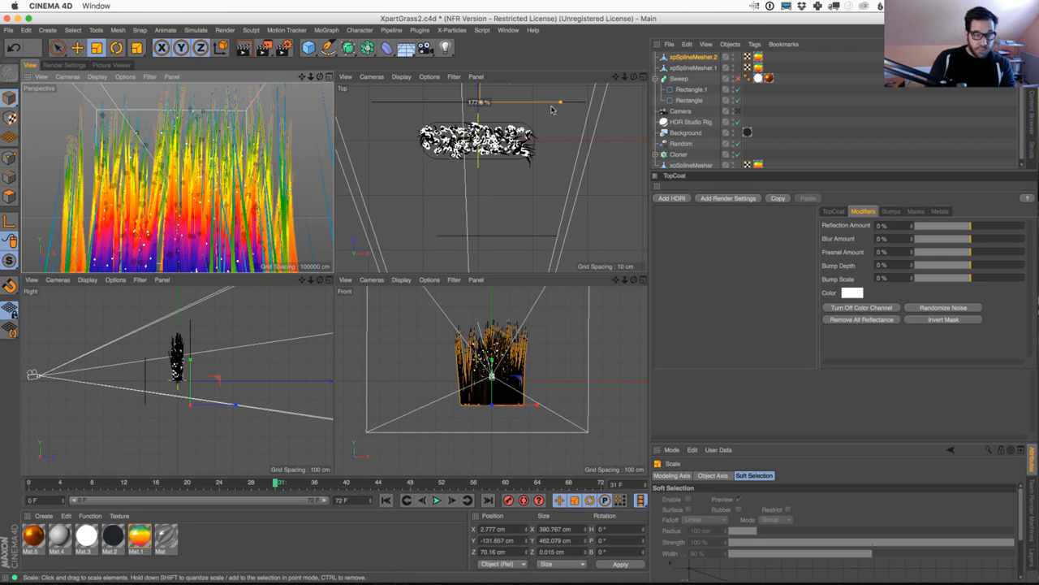
pyautogui.moveTo(551, 108); pyautogui.dragTo(552, 108)
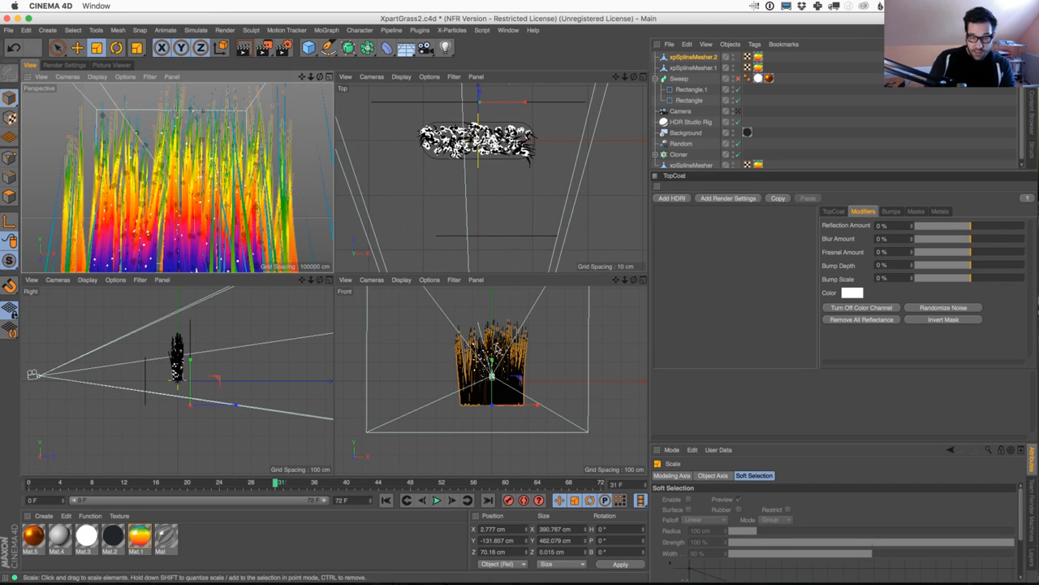
pyautogui.press('super+z')
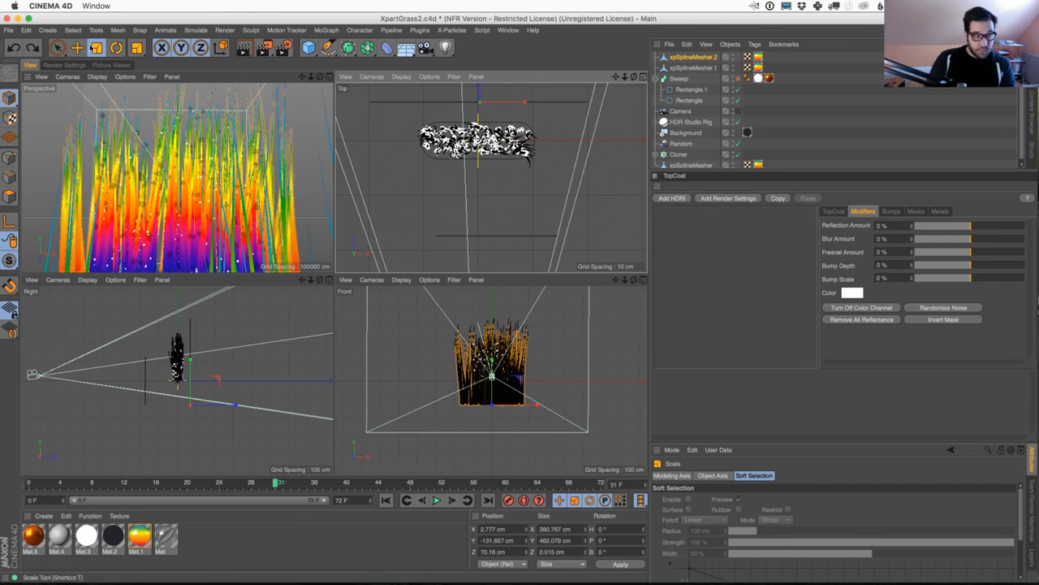
# Reposition the enlarged copy to about X 3, Y -108, Z 79 cm and preview it with an Interactive Render Region in the full perspective view
pyautogui.click(77, 47)
pyautogui.moveTo(524, 341); pyautogui.dragTo(514, 332)
pyautogui.click(97, 47)
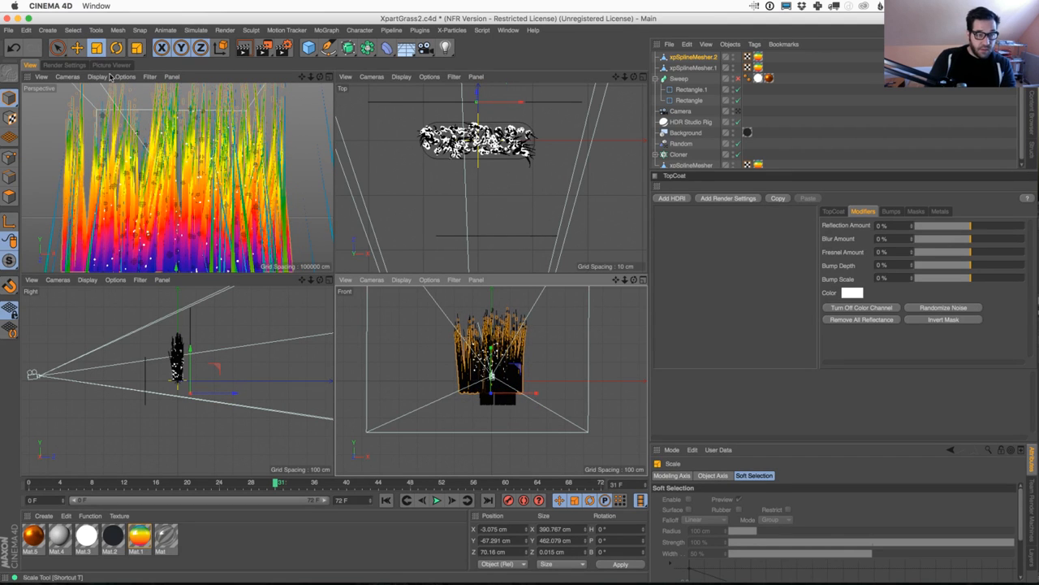
pyautogui.moveTo(237, 183); pyautogui.dragTo(190, 186)
pyautogui.press('e')
pyautogui.click(328, 78)
pyautogui.moveTo(263, 48); pyautogui.dragTo(341, 297)
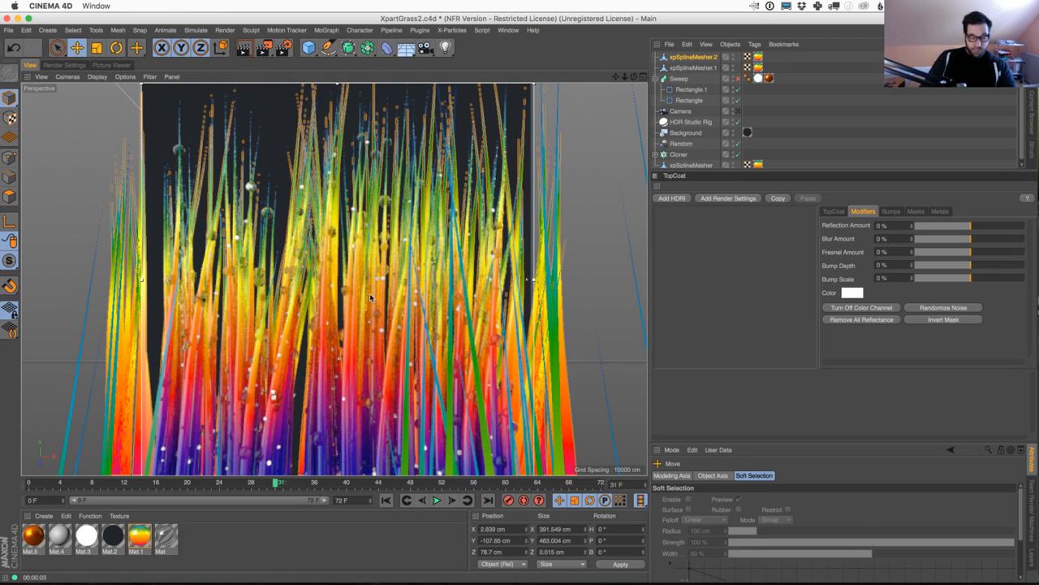
# Try xpSplineMesher.2 lower and higher behind the grass, and shift it sideways to about X 328, Y -105, Z 86 cm
pyautogui.click(695, 58)
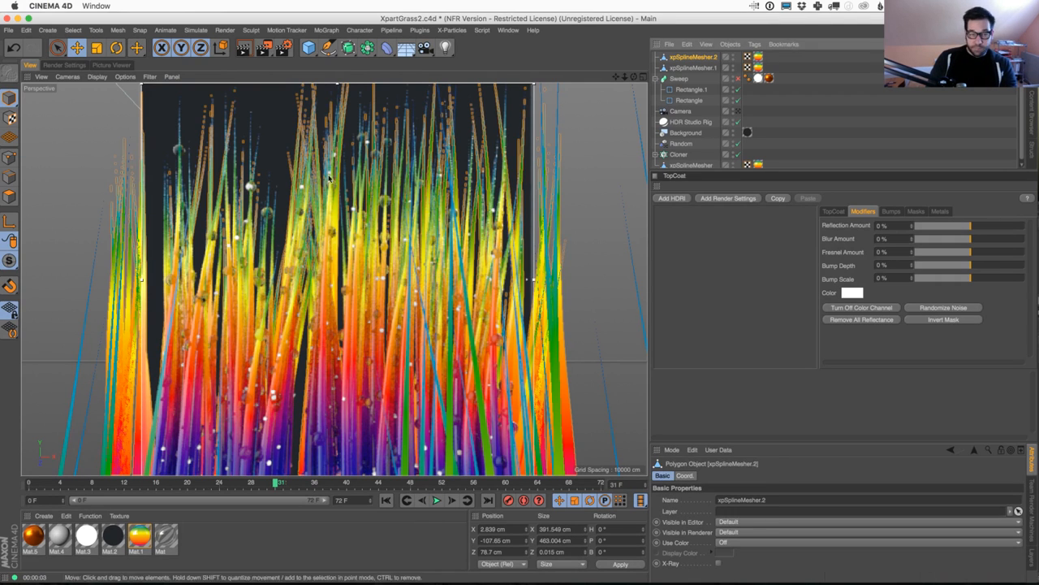
pyautogui.moveTo(361, 252); pyautogui.dragTo(345, 404)
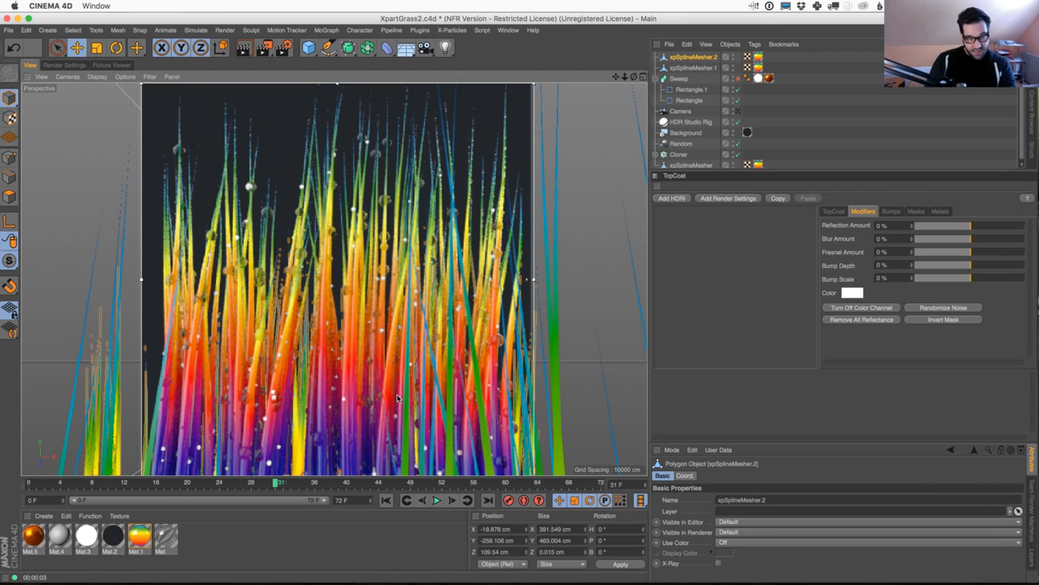
pyautogui.moveTo(398, 398); pyautogui.dragTo(416, 56)
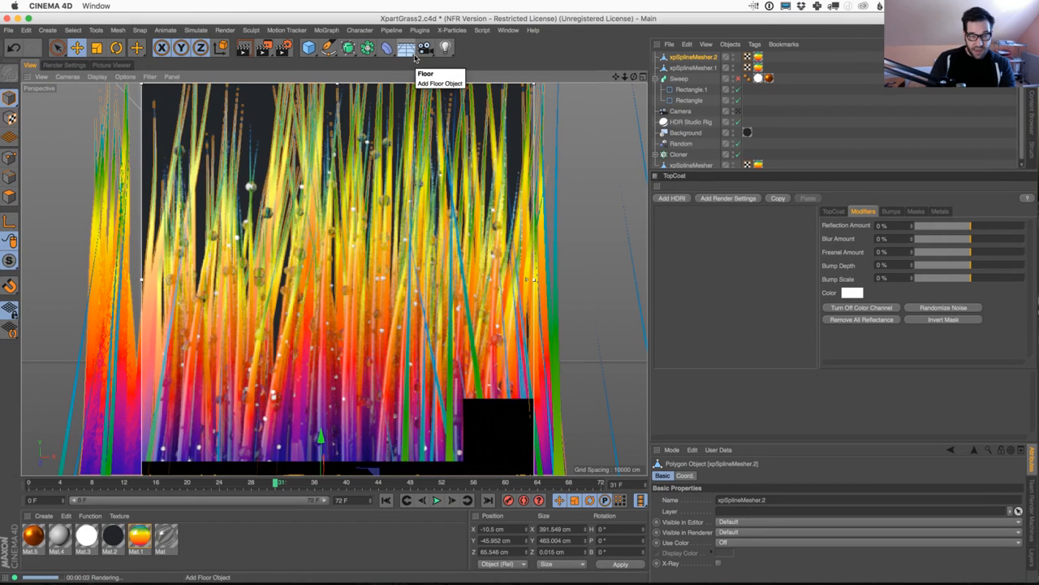
pyautogui.moveTo(436, 250); pyautogui.dragTo(638, 264)
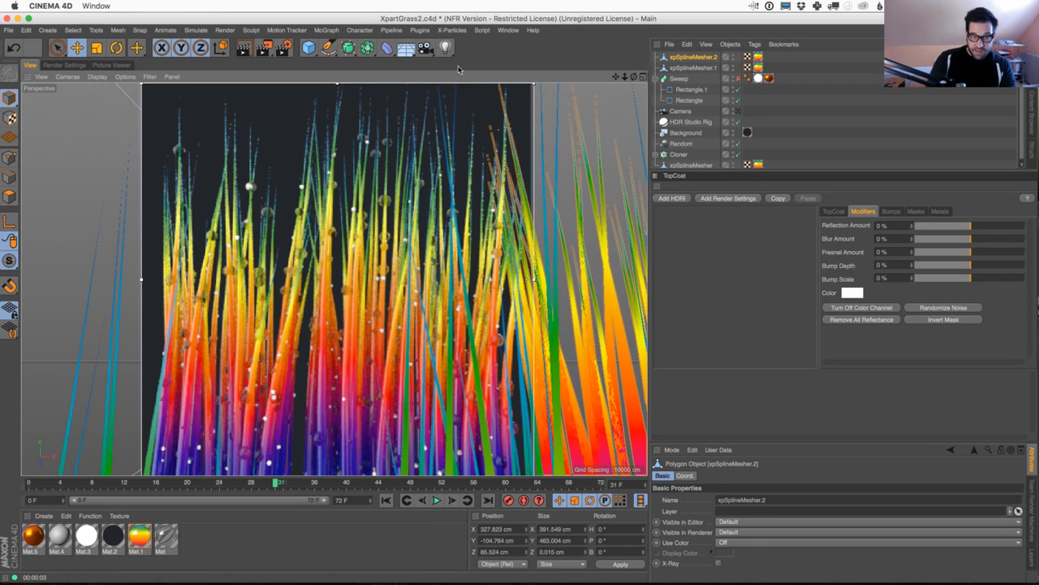
# Select the Camera object and fold away the TopCoat panel to expose its full object properties
pyautogui.click(680, 110)
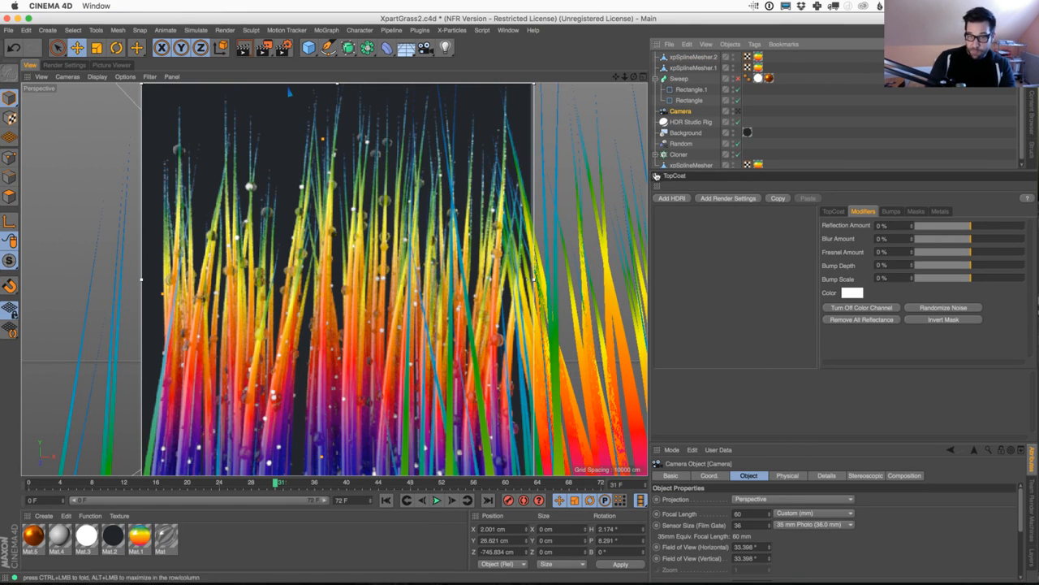
pyautogui.click(655, 175)
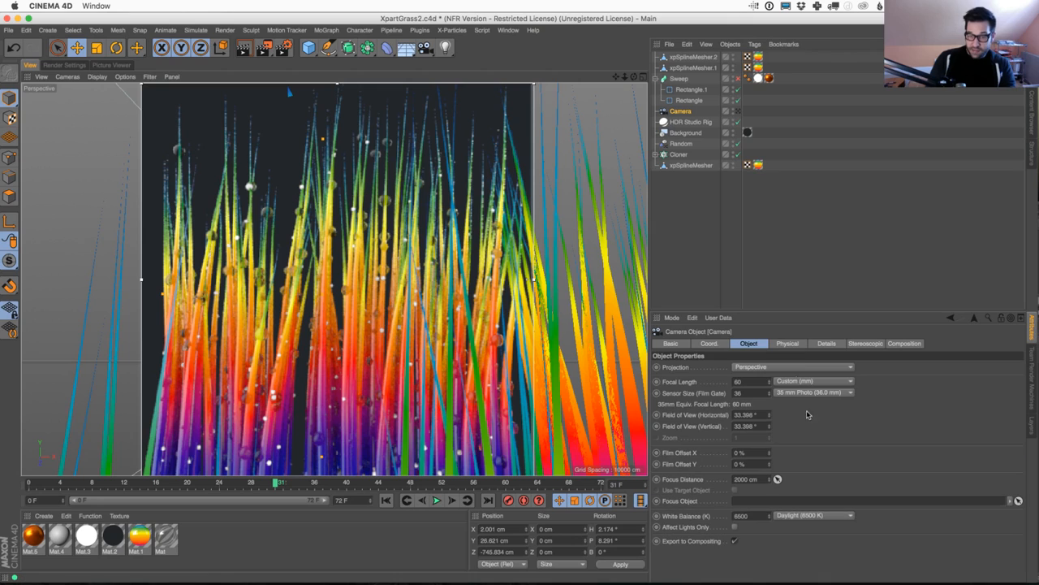
# Try using the original xpSplineMesher as the Camera's Focus Object, and undo the assignment
pyautogui.click(1019, 501)
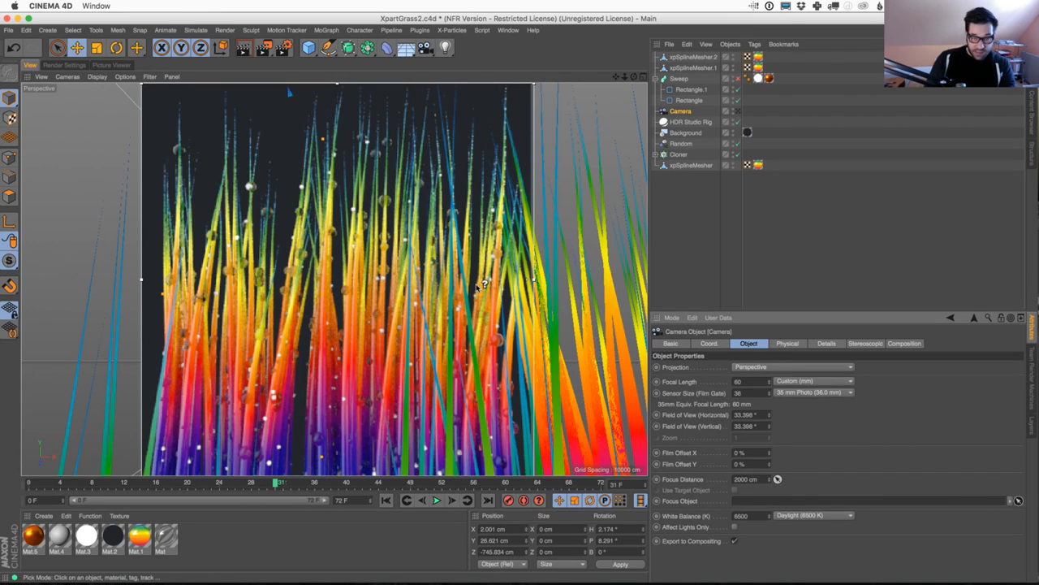
pyautogui.click(349, 319)
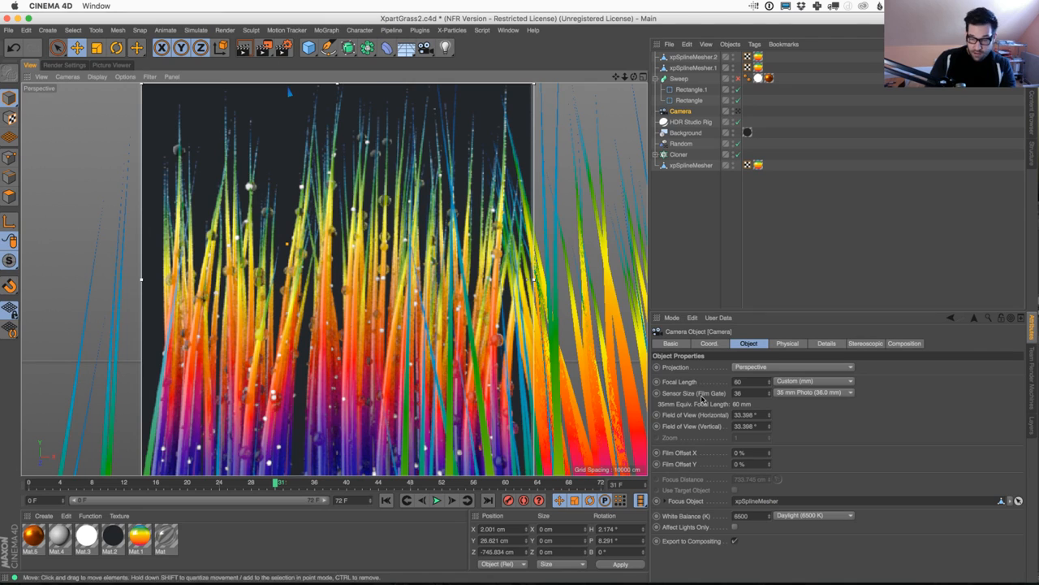
pyautogui.hotkey('ctrl', 'z')
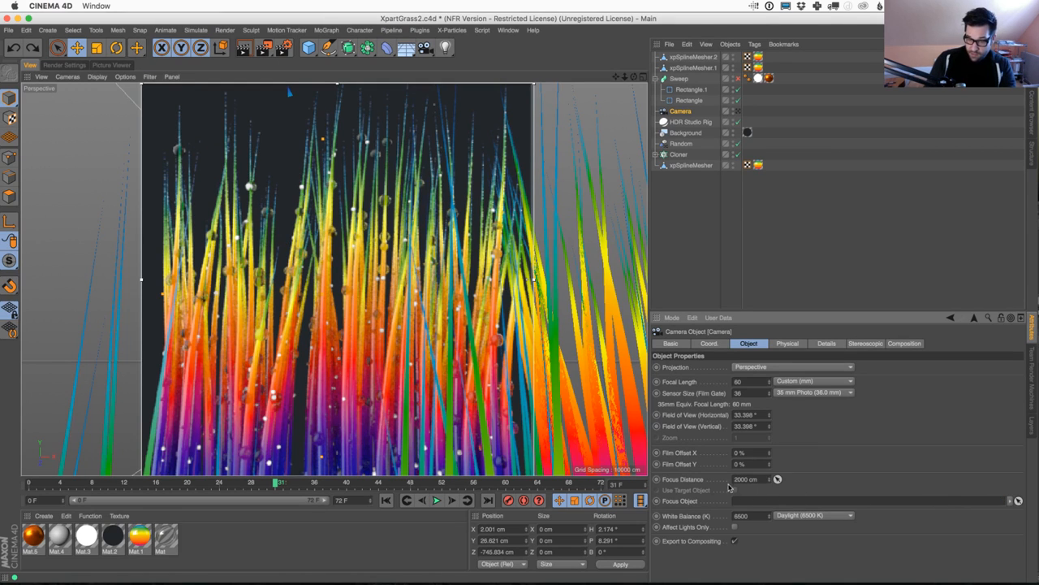
# Pick the Camera's focus distance on the central grass, about 727 cm, and set its F-Stop to 0.5
pyautogui.click(777, 479)
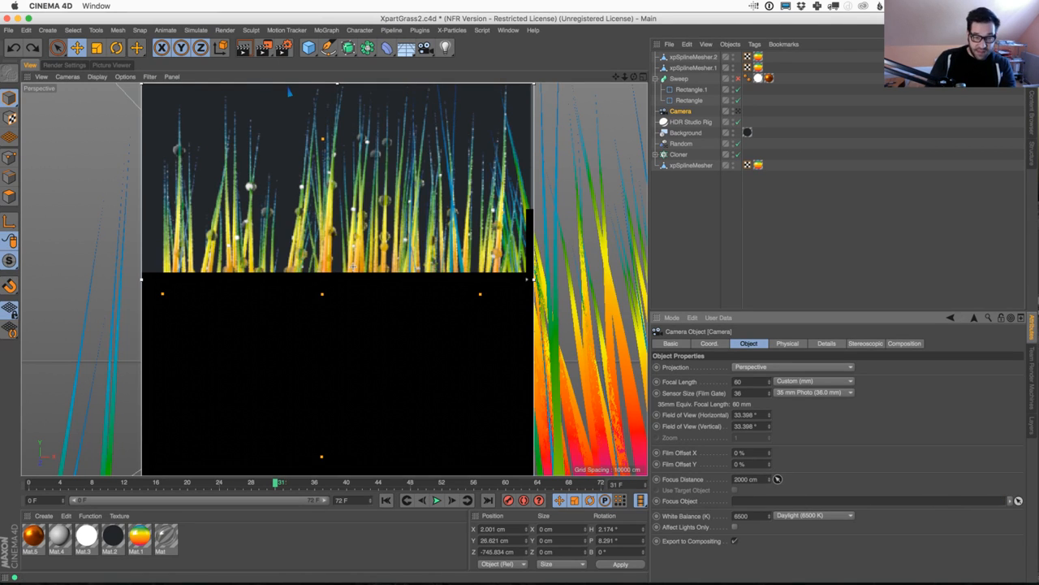
pyautogui.click(352, 267)
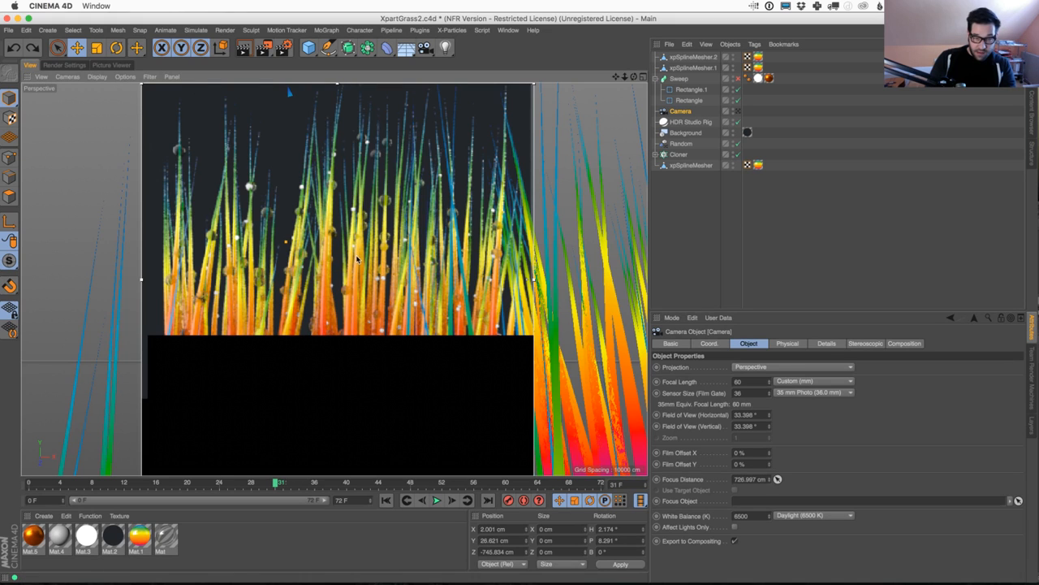
pyautogui.click(786, 343)
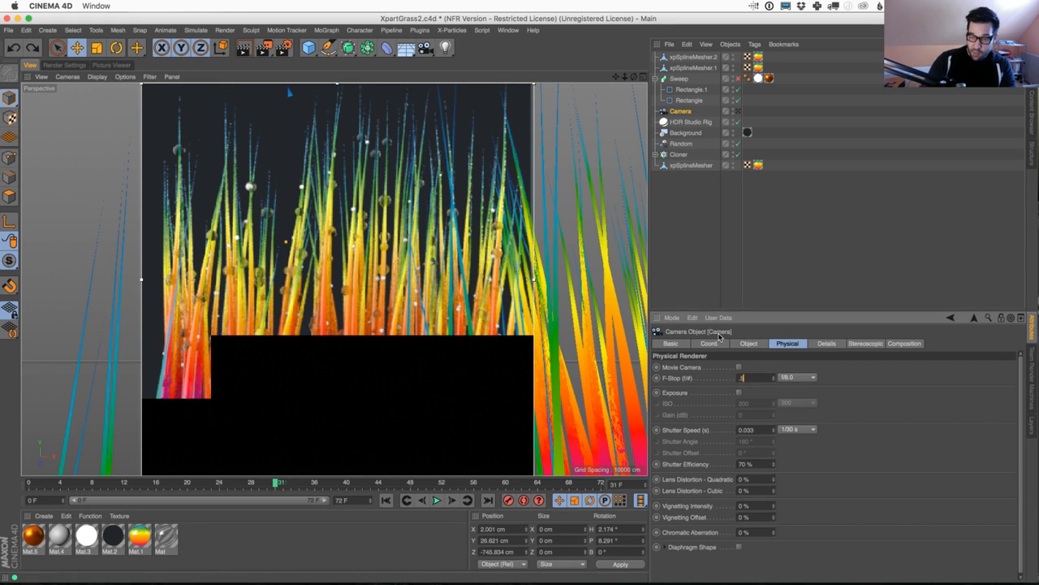
pyautogui.press('Return')
# Enable Depth Of Field in the Physical render settings and return to the viewport render with the Camera's F-Stop settings
pyautogui.click(73, 66)
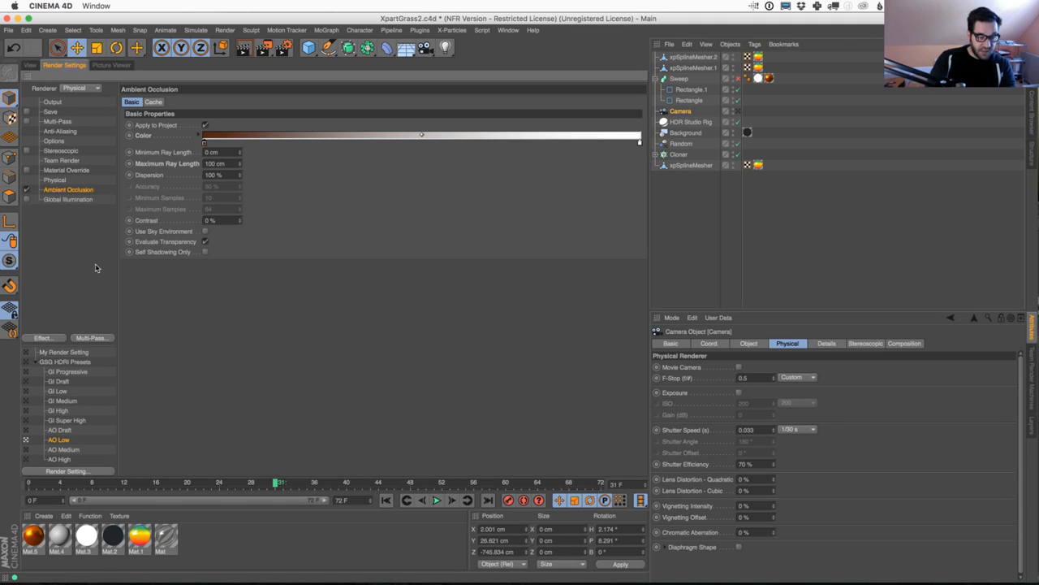
pyautogui.click(54, 180)
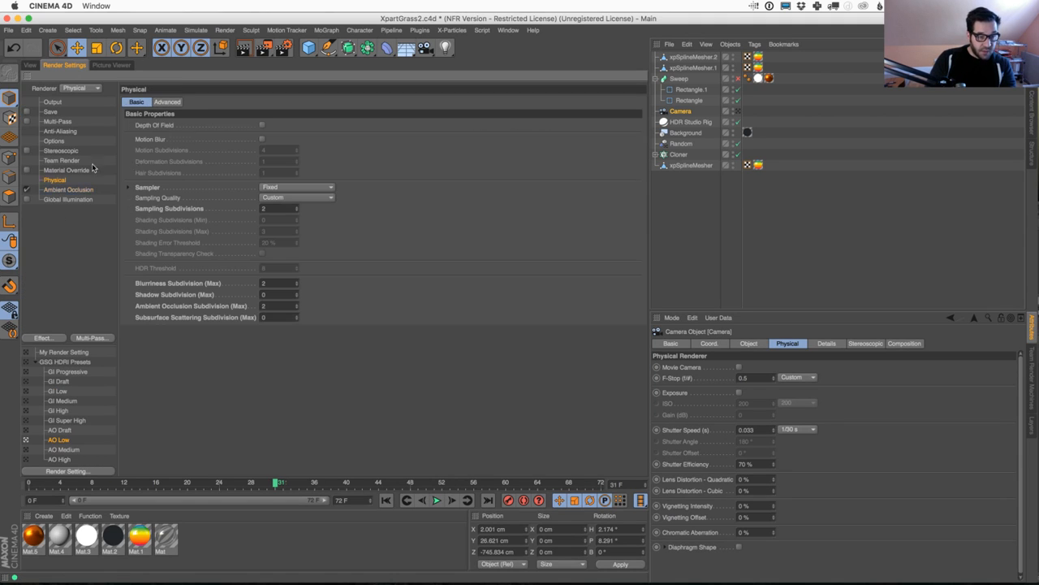
pyautogui.click(31, 65)
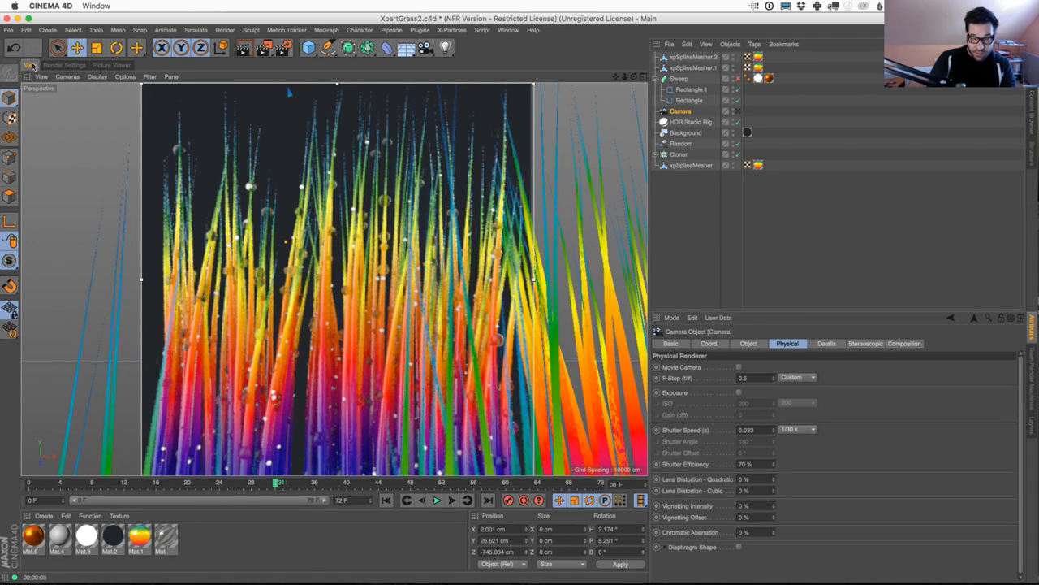
pyautogui.click(758, 376)
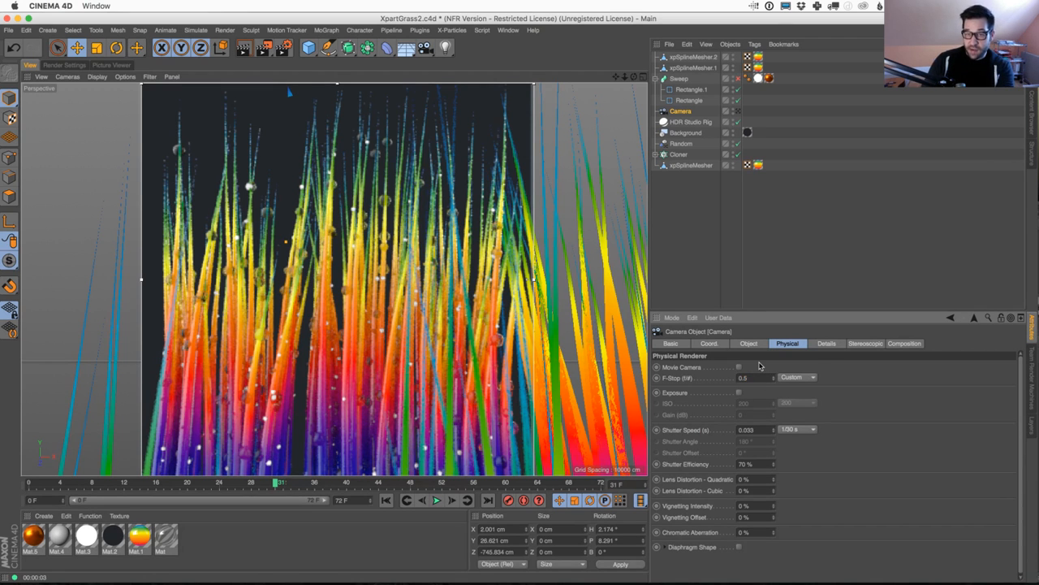
# Look through the Camera, bring it closer to about Z -359 cm, and refocus it on the central grass at about 338 cm
pyautogui.click(738, 112)
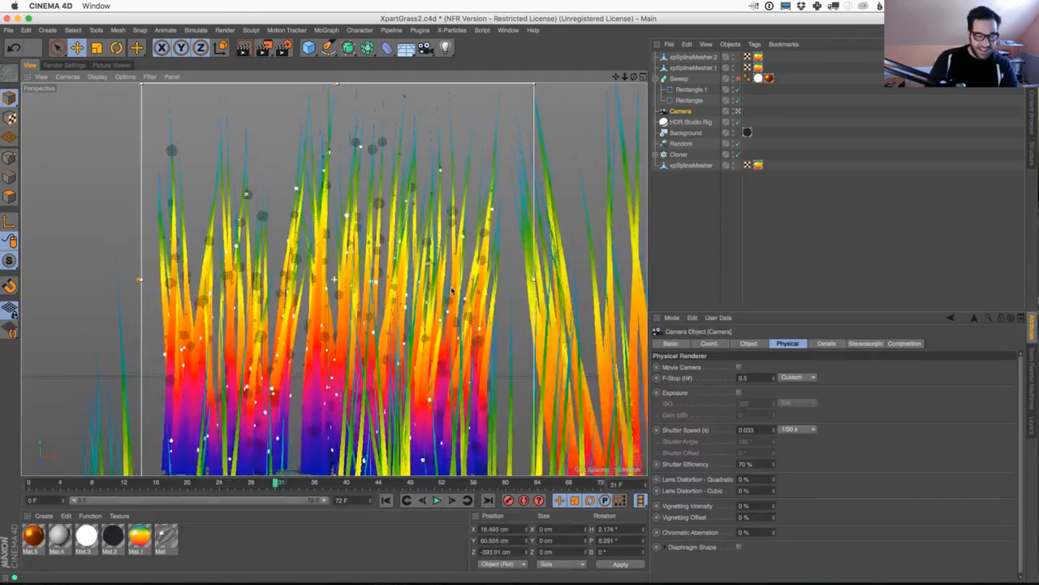
pyautogui.keyDown('alt'); pyautogui.moveTo(453, 290); pyautogui.dragTo(455, 317, button='middle'); pyautogui.keyUp('alt')
pyautogui.scroll(2, 446, 300)
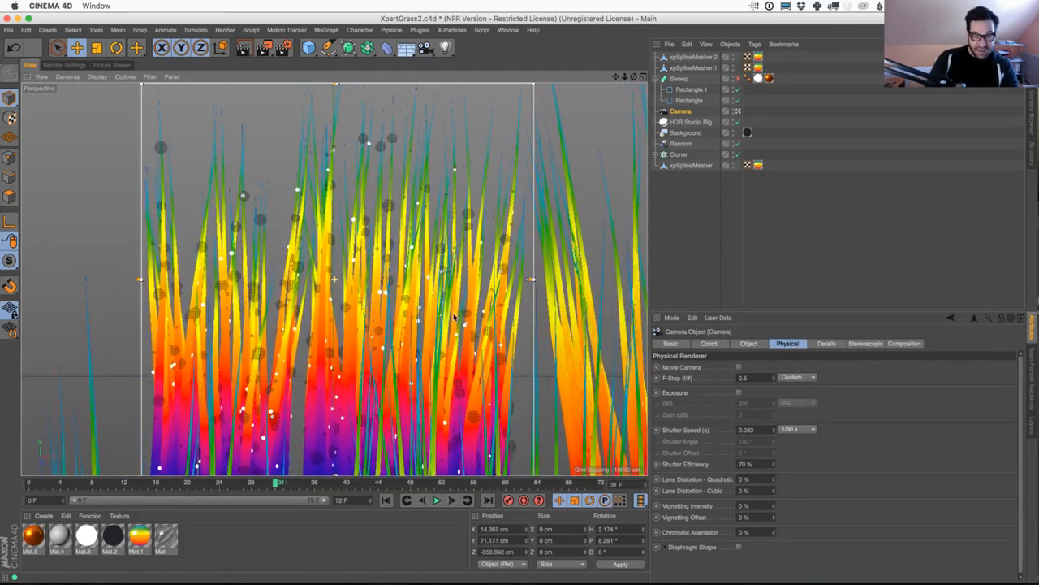
pyautogui.keyDown('alt'); pyautogui.moveTo(441, 269); pyautogui.dragTo(450, 266, button='middle'); pyautogui.keyUp('alt')
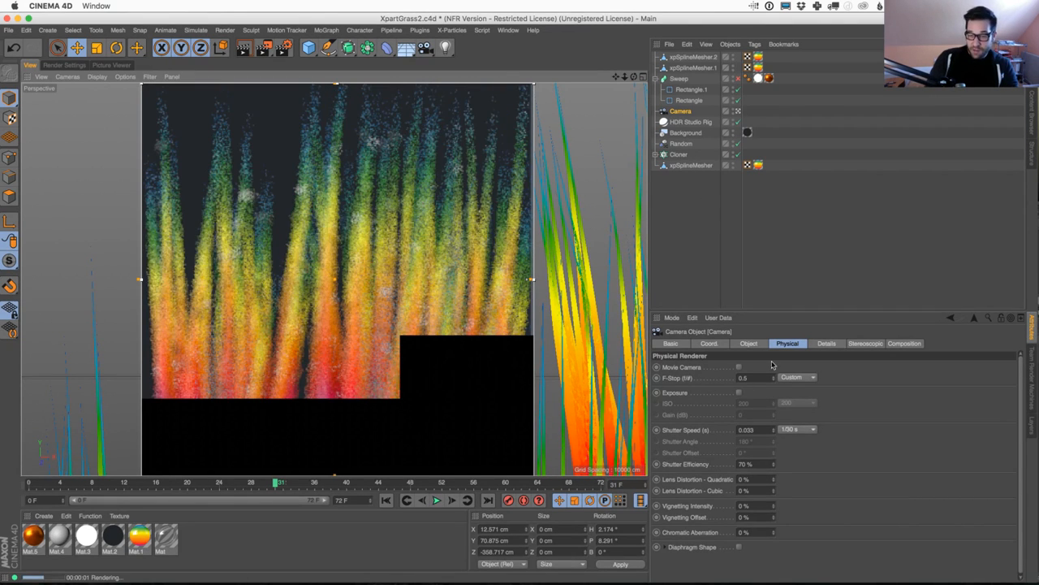
pyautogui.click(748, 343)
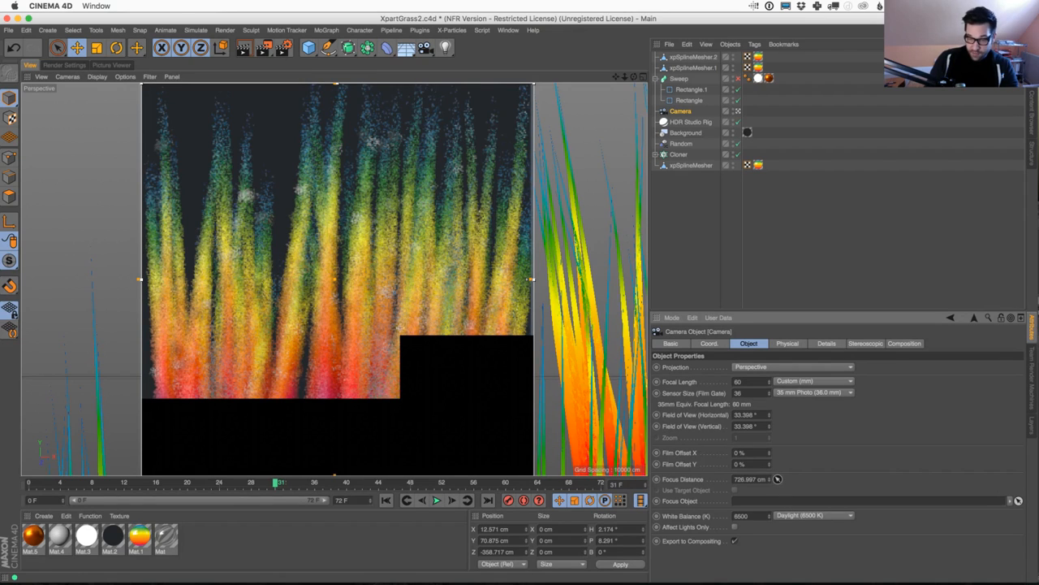
pyautogui.click(355, 296)
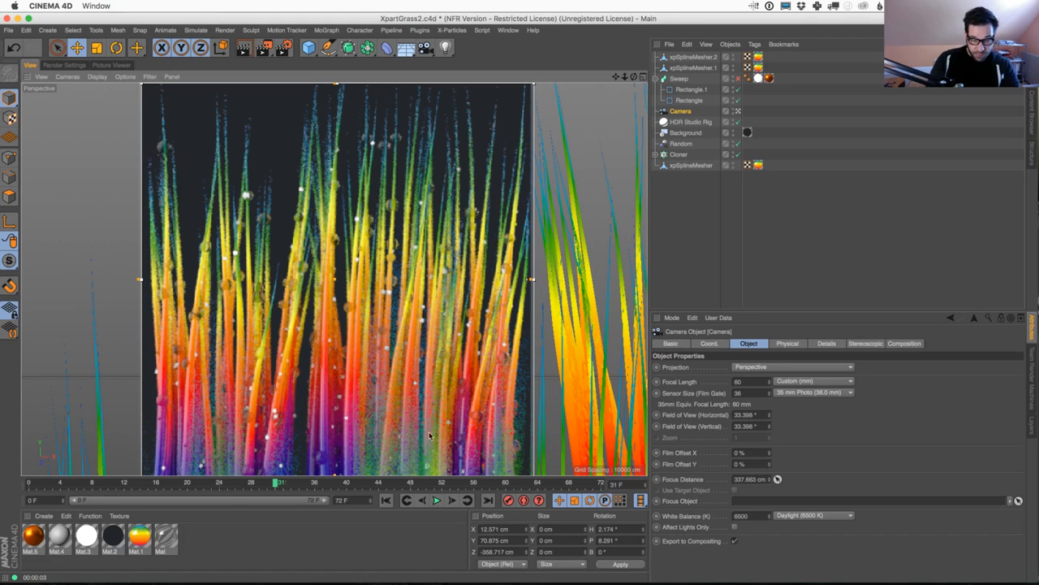
# Shift xpSplineMesher.2 to about X 276 cm, Z 81 cm, and paste another grass copy in the foreground at about X -124 cm, Z -189 cm
pyautogui.click(505, 268)
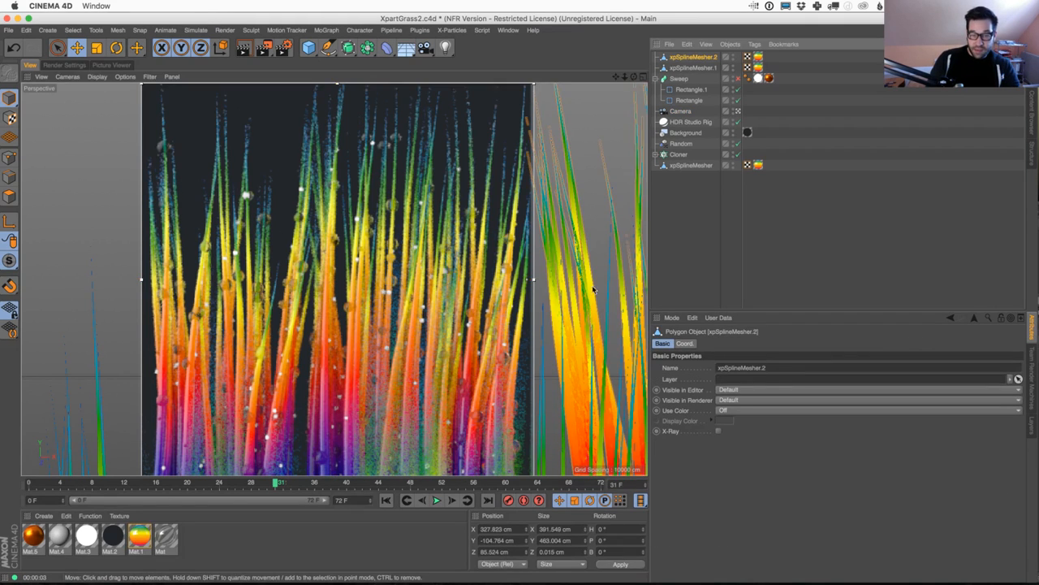
pyautogui.moveTo(505, 268); pyautogui.dragTo(536, 221)
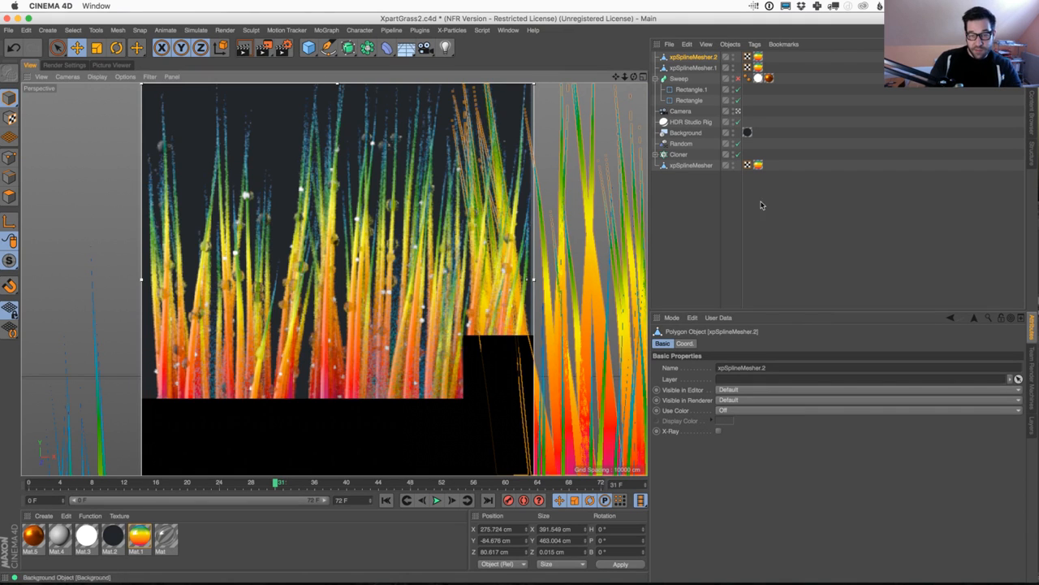
pyautogui.click(706, 220)
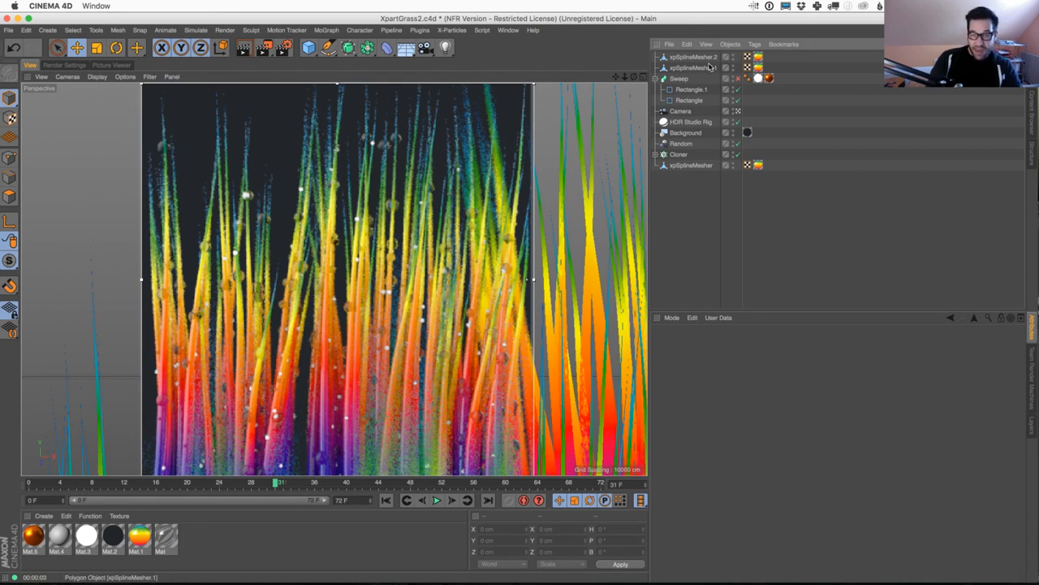
pyautogui.press('super+v')
pyautogui.moveTo(600, 280); pyautogui.dragTo(142, 182)
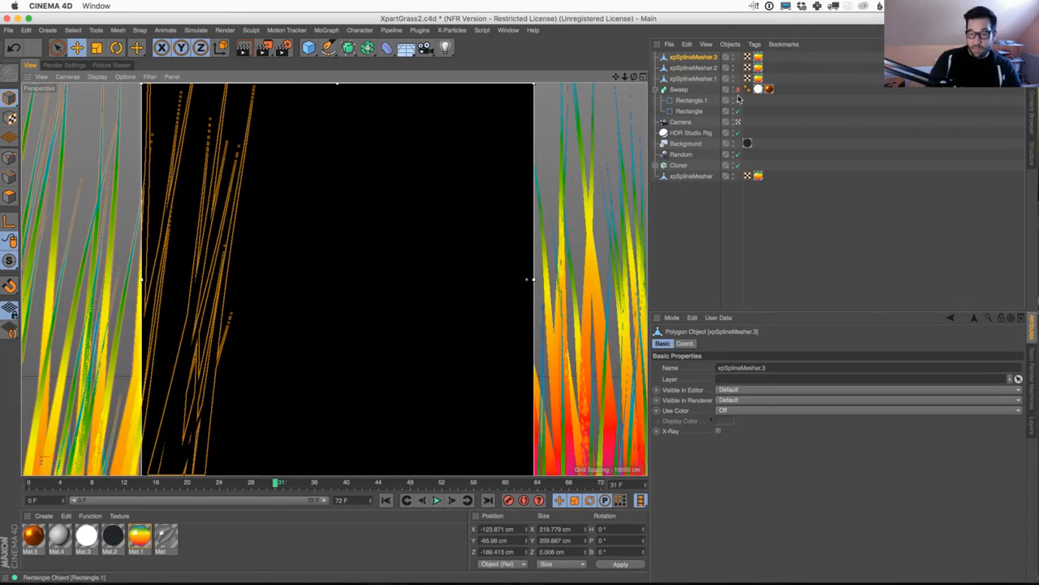
# Leave the Camera view, turn off the interactive render region, and view the grass arrangement from the side
pyautogui.click(738, 123)
pyautogui.keyDown('alt'); pyautogui.moveTo(436, 274); pyautogui.dragTo(390, 303, button='right'); pyautogui.keyUp('alt')
pyautogui.keyDown('alt'); pyautogui.moveTo(390, 303); pyautogui.dragTo(530, 311); pyautogui.keyUp('alt')
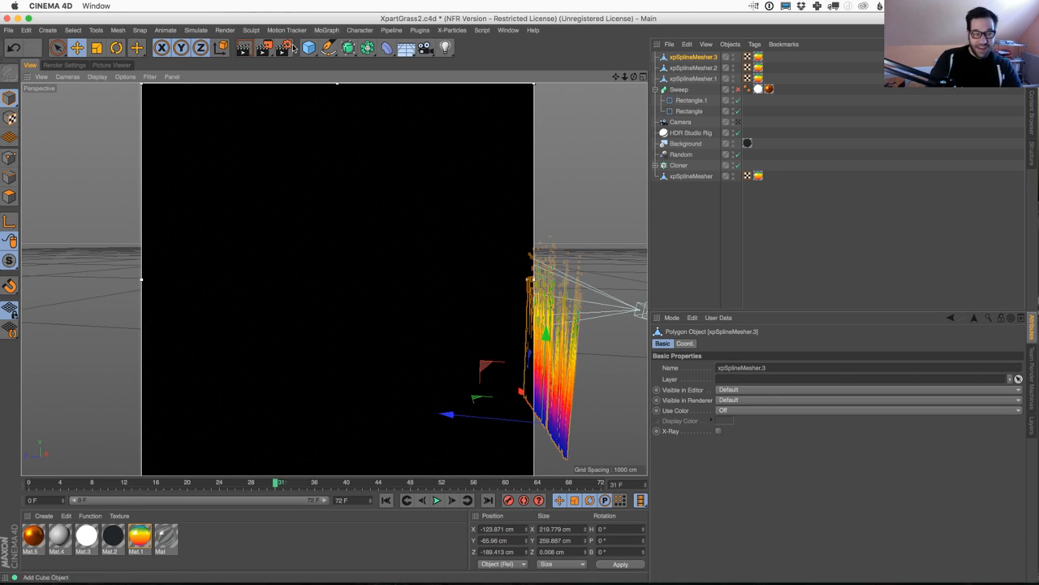
pyautogui.moveTo(264, 47); pyautogui.dragTo(325, 294)
pyautogui.keyDown('alt'); pyautogui.moveTo(522, 306); pyautogui.dragTo(519, 297); pyautogui.keyUp('alt')
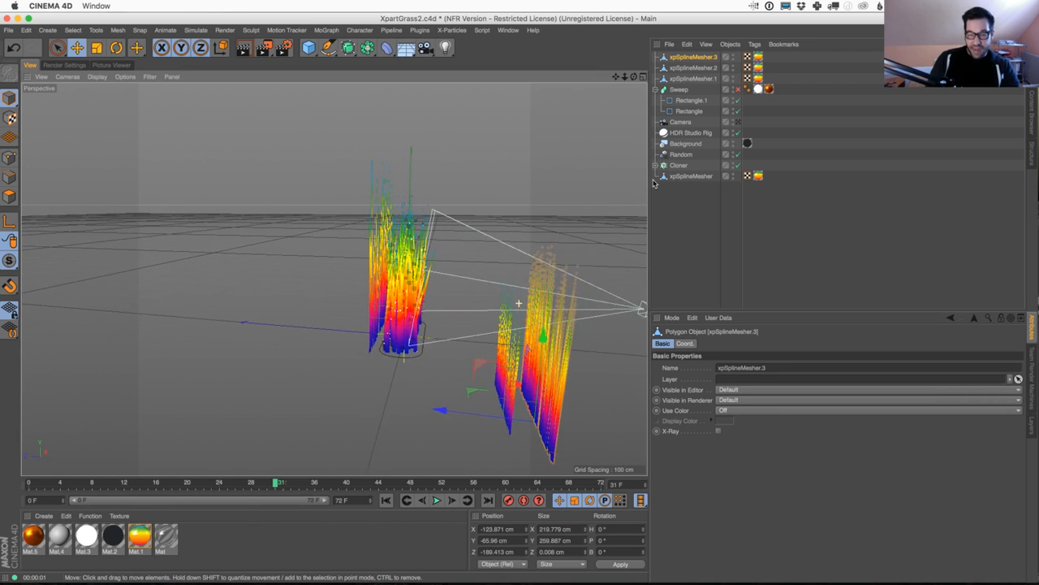
# Try scaling the three flat grass copies along Z for more depth, first together and with xpSplineMesher.1 alone, and undo the changes
pyautogui.keyDown('shift'); pyautogui.click(692, 79); pyautogui.keyUp('shift')
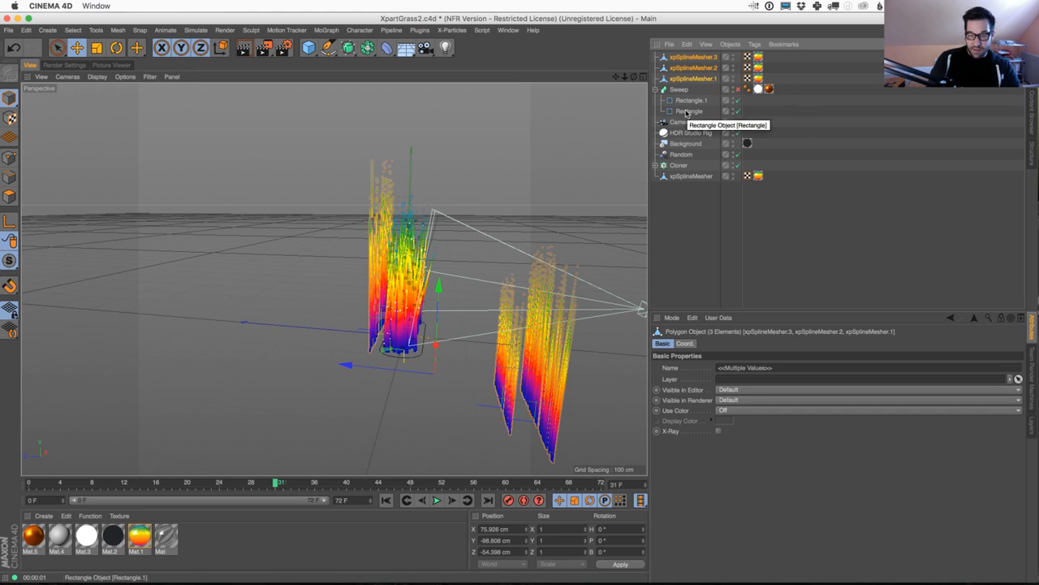
pyautogui.click(686, 343)
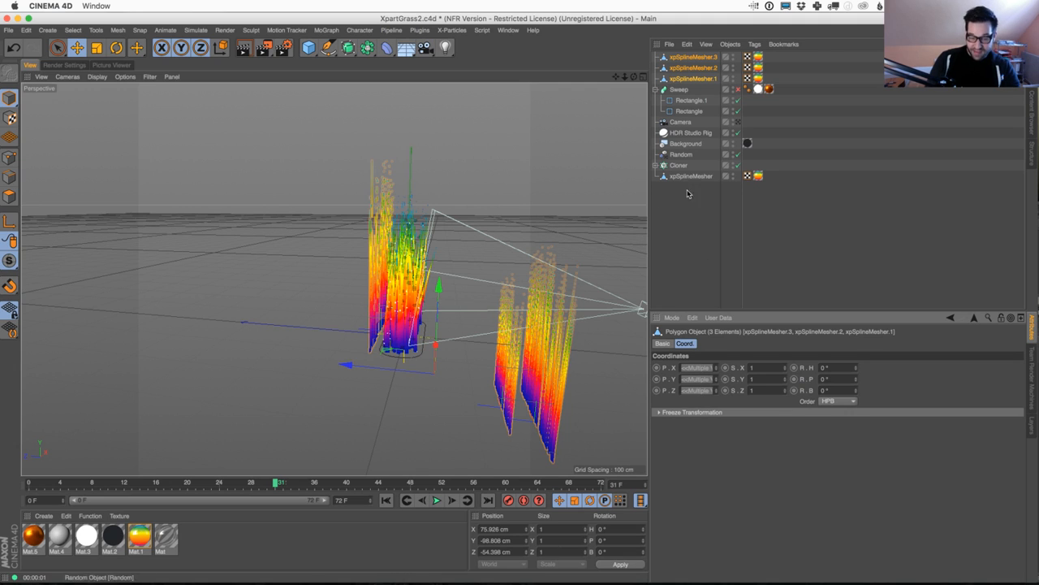
pyautogui.click(693, 78)
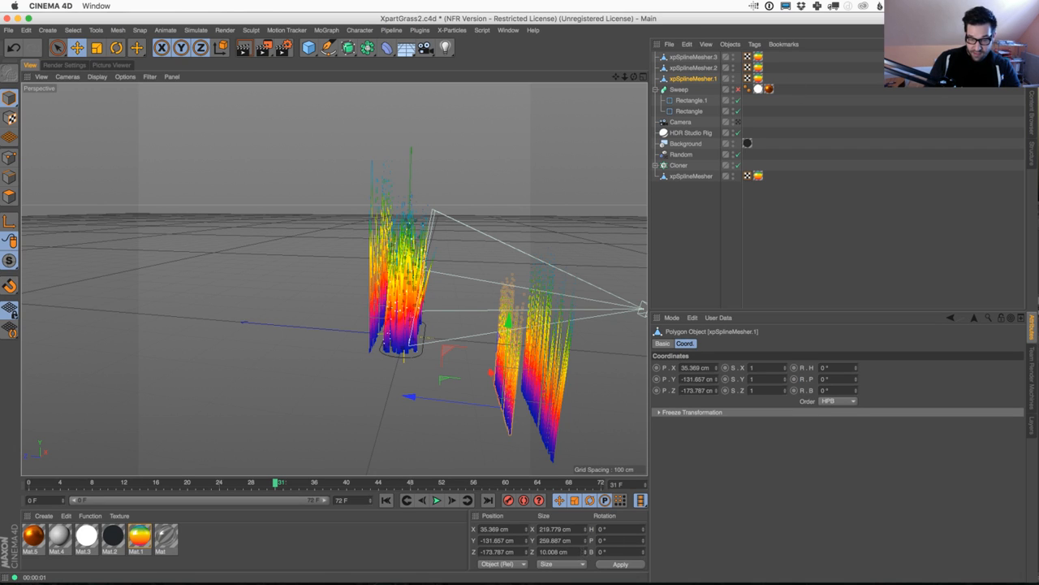
pyautogui.press('super+z')
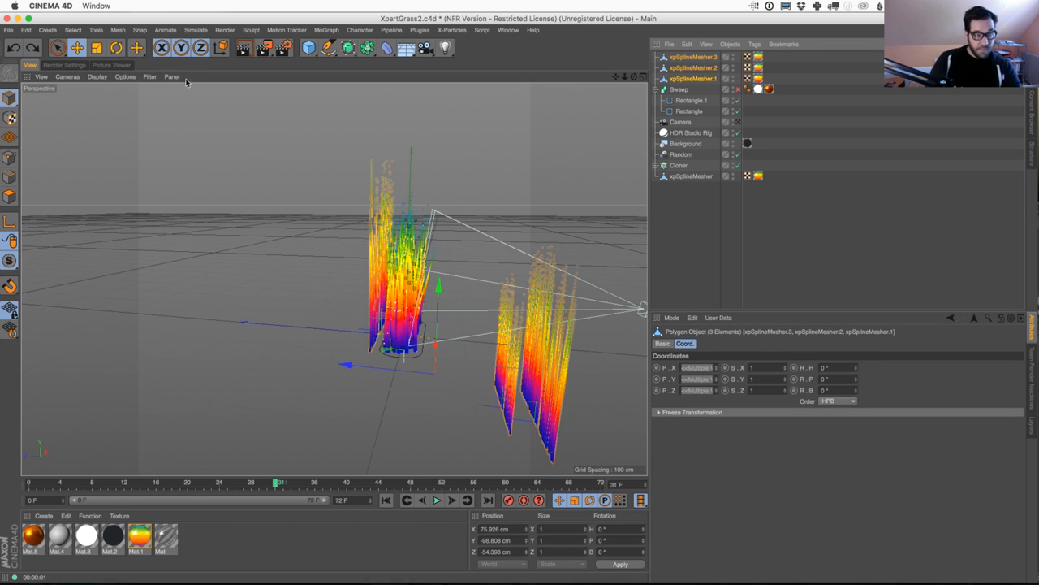
pyautogui.click(97, 47)
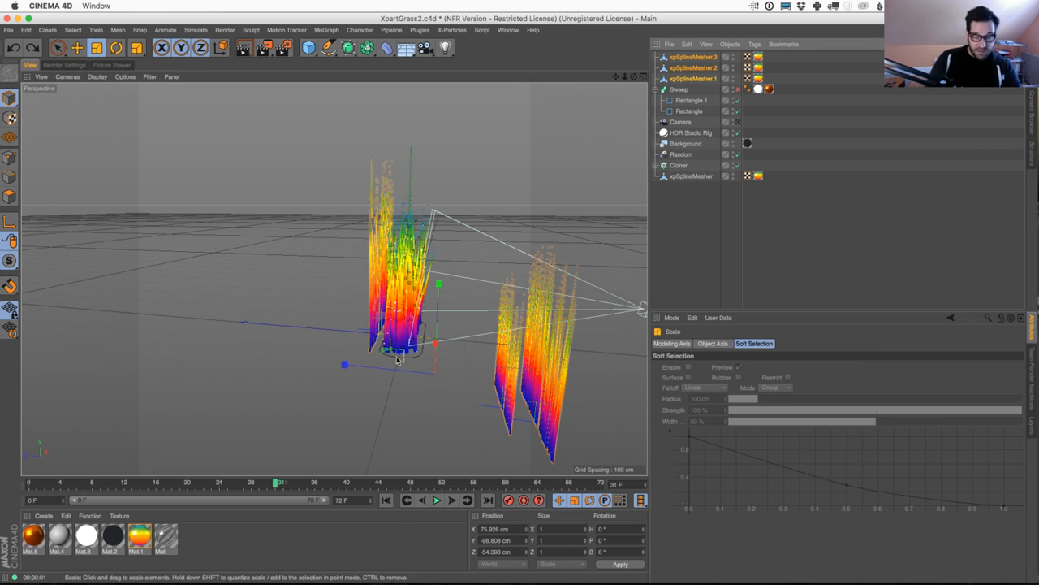
pyautogui.moveTo(345, 363); pyautogui.dragTo(332, 316)
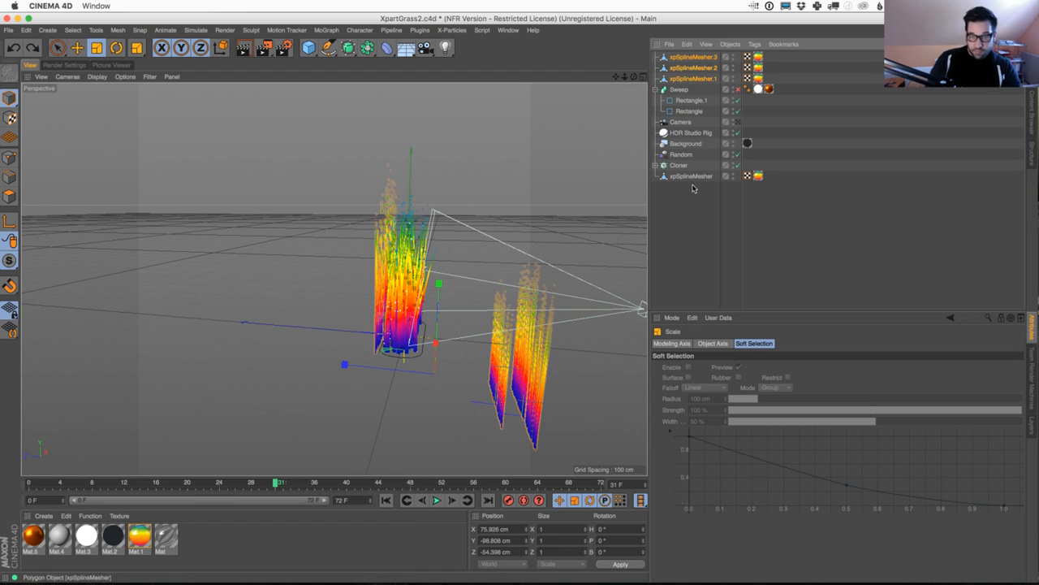
pyautogui.click(407, 392)
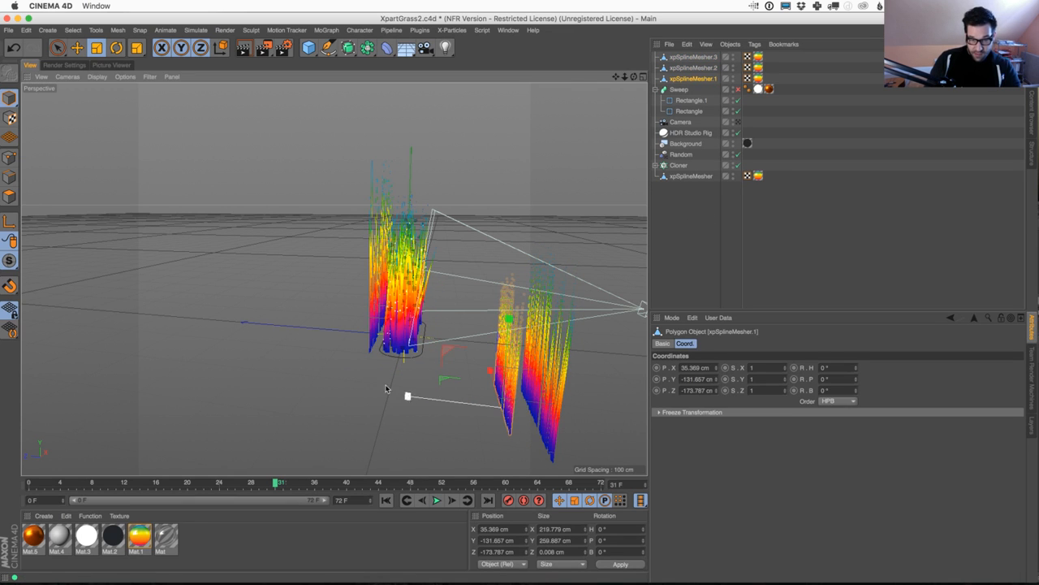
pyautogui.moveTo(408, 394); pyautogui.dragTo(312, 360)
pyautogui.press('super+z')
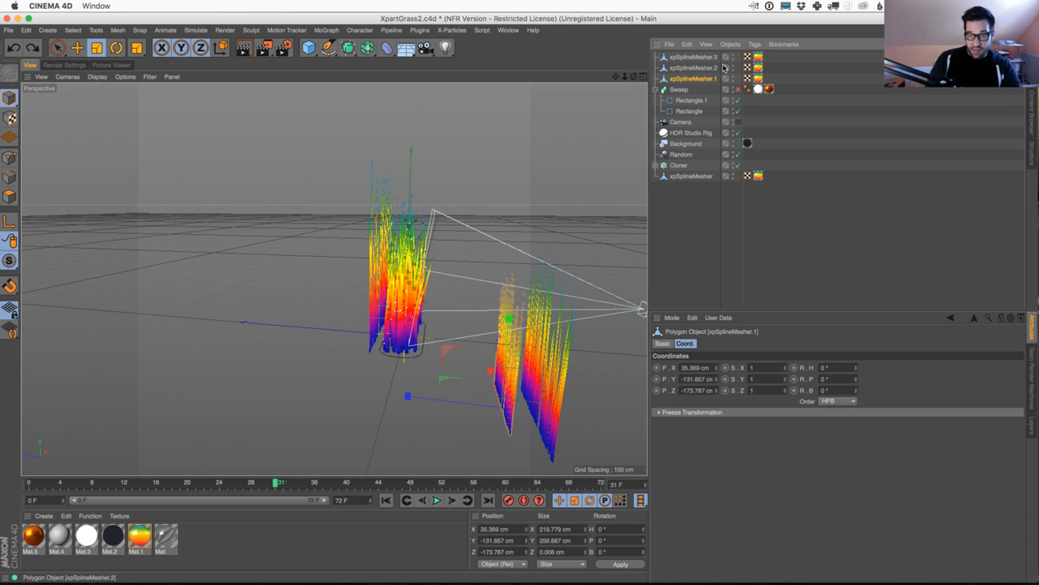
# Delete the flat grass copies xpSplineMesher.3, xpSplineMesher.2 and xpSplineMesher.1
pyautogui.click(700, 58)
pyautogui.press('Delete')
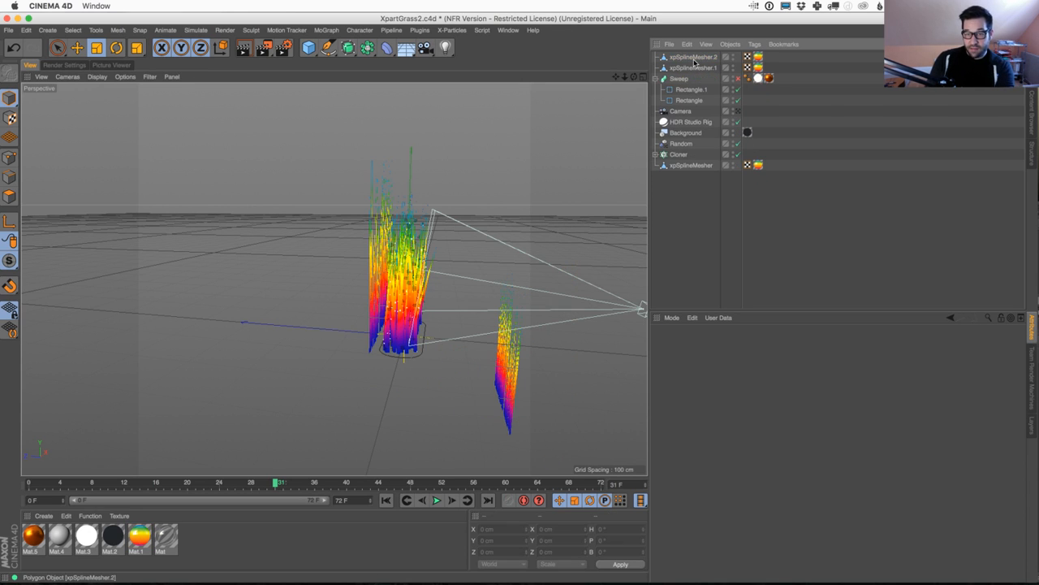
pyautogui.click(697, 57)
pyautogui.press('Delete')
pyautogui.click(695, 57)
pyautogui.press('Delete')
# Duplicate the original xpSplineMesher and move the copy toward the Camera to about Y -80 cm, Z -178 cm
pyautogui.click(691, 144)
pyautogui.press('super+c')
pyautogui.press('super+v')
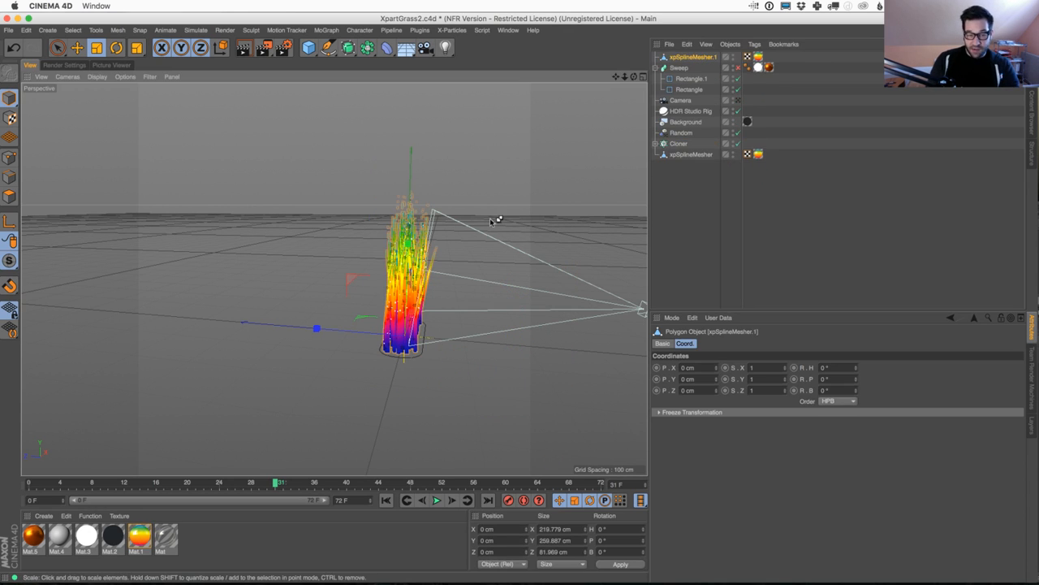
pyautogui.click(81, 49)
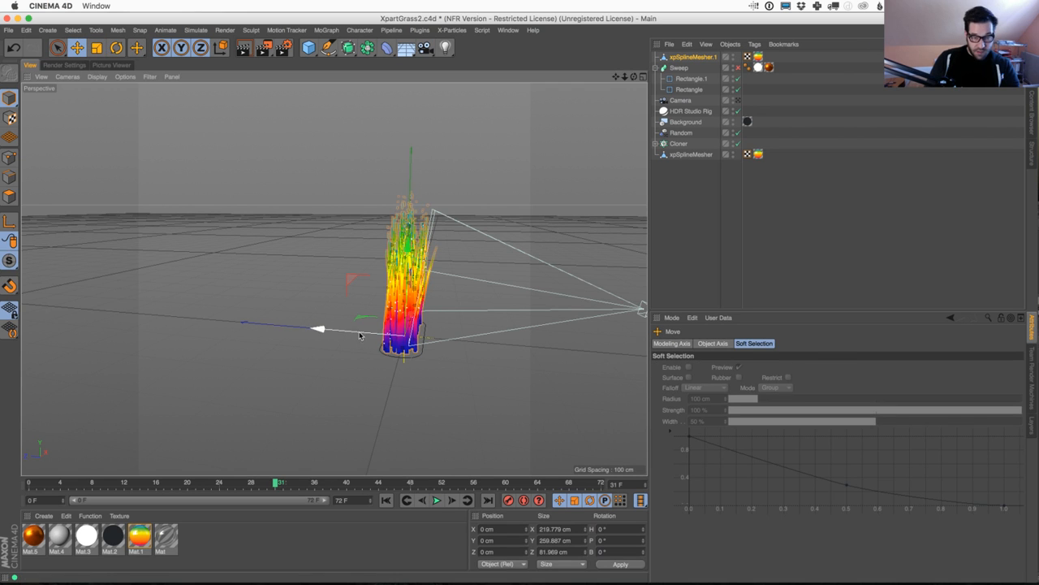
pyautogui.moveTo(318, 329); pyautogui.dragTo(467, 349)
pyautogui.moveTo(522, 263); pyautogui.dragTo(521, 317)
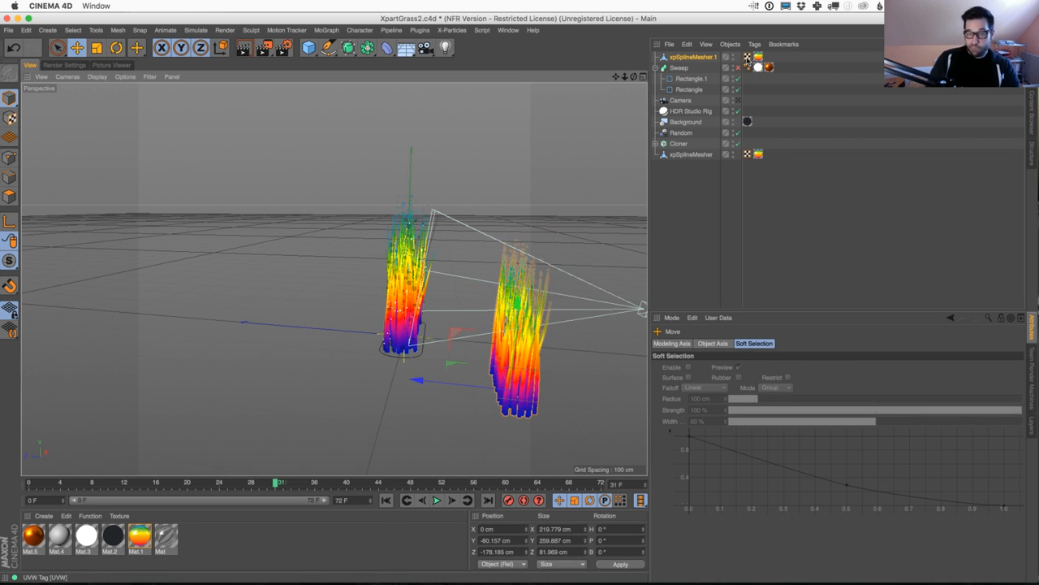
# Look through the Camera and lower the foreground grass copy until only its tips reach into the frame
pyautogui.click(739, 101)
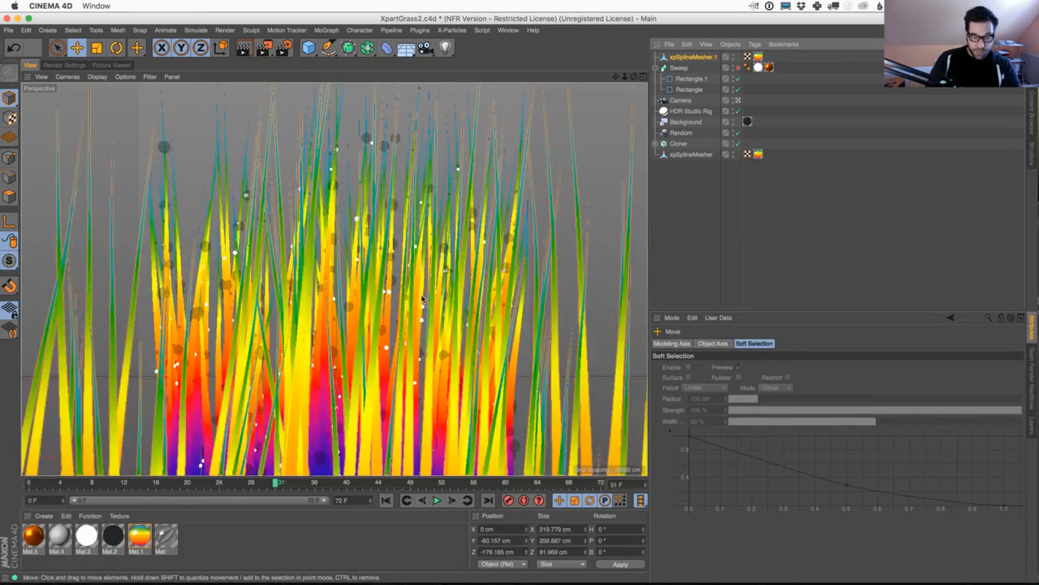
pyautogui.moveTo(415, 406); pyautogui.dragTo(413, 500)
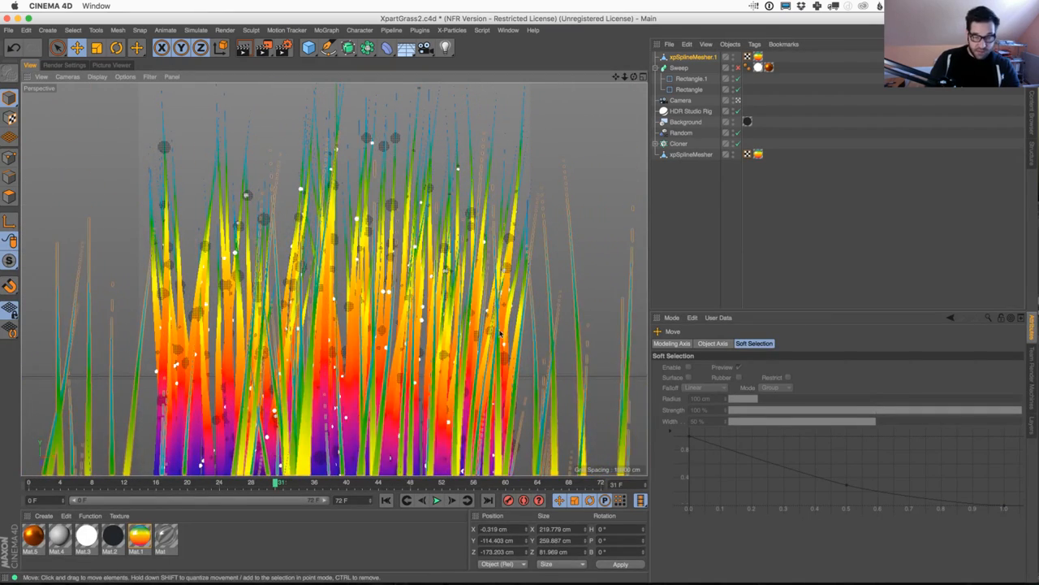
pyautogui.moveTo(501, 333); pyautogui.dragTo(506, 383)
# Duplicate the original xpSplineMesher again and place the copy behind the main grass at about X 214 cm, Z 98 cm
pyautogui.click(689, 154)
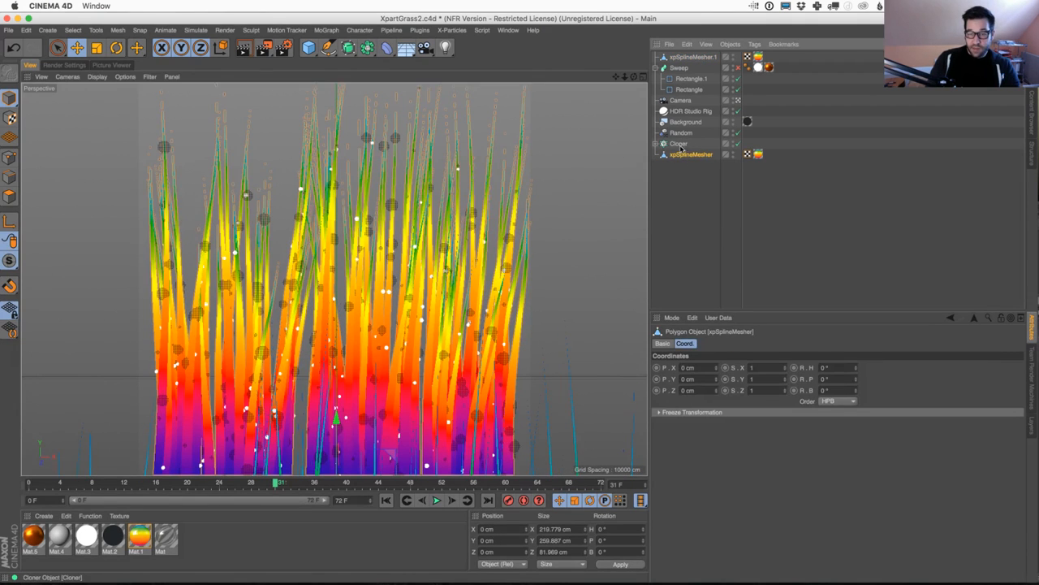
pyautogui.press('super+c')
pyautogui.press('super+v')
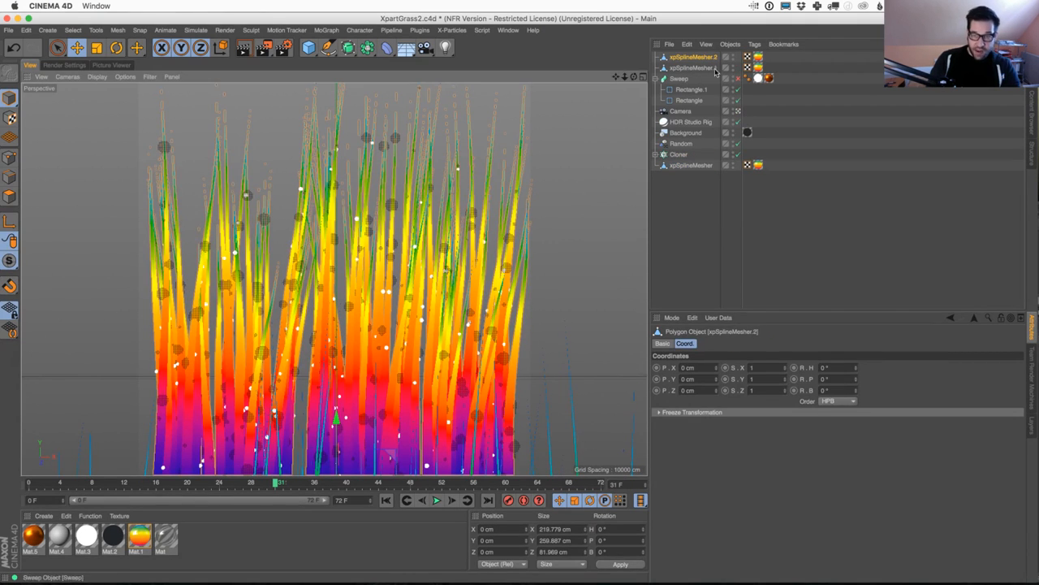
pyautogui.click(641, 76)
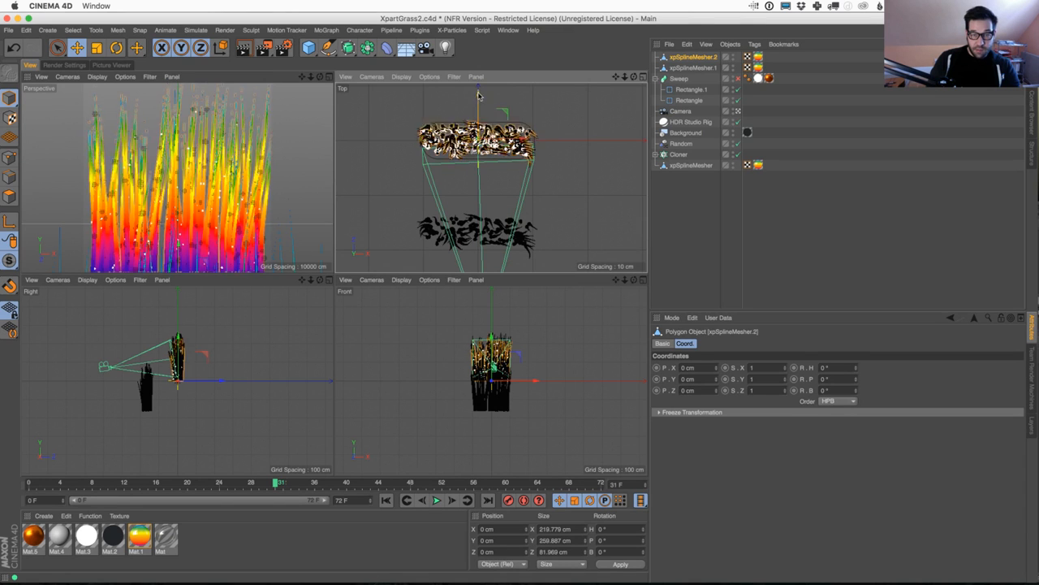
pyautogui.moveTo(478, 96); pyautogui.dragTo(485, 126)
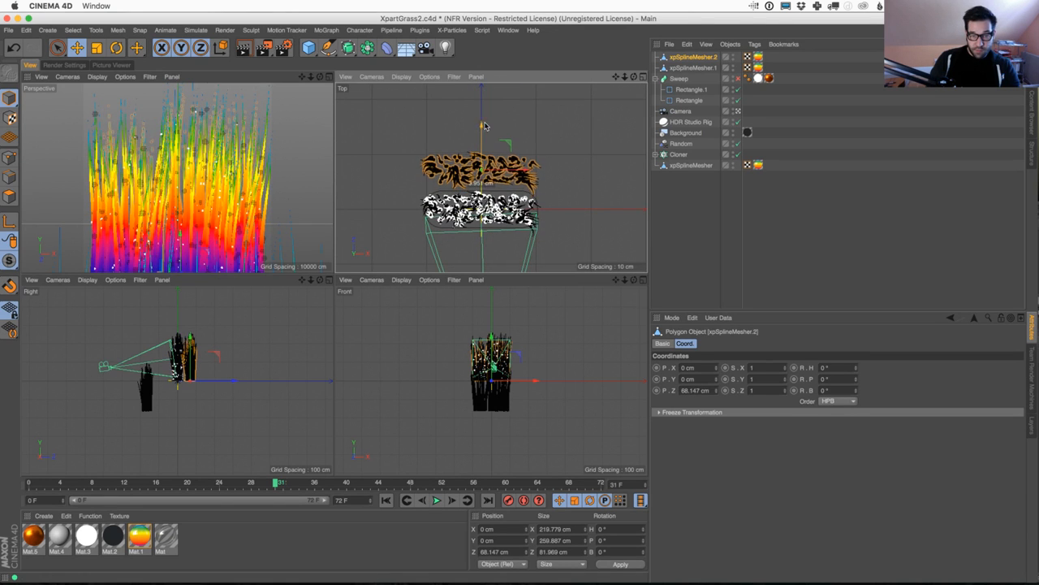
pyautogui.moveTo(510, 179); pyautogui.dragTo(628, 161)
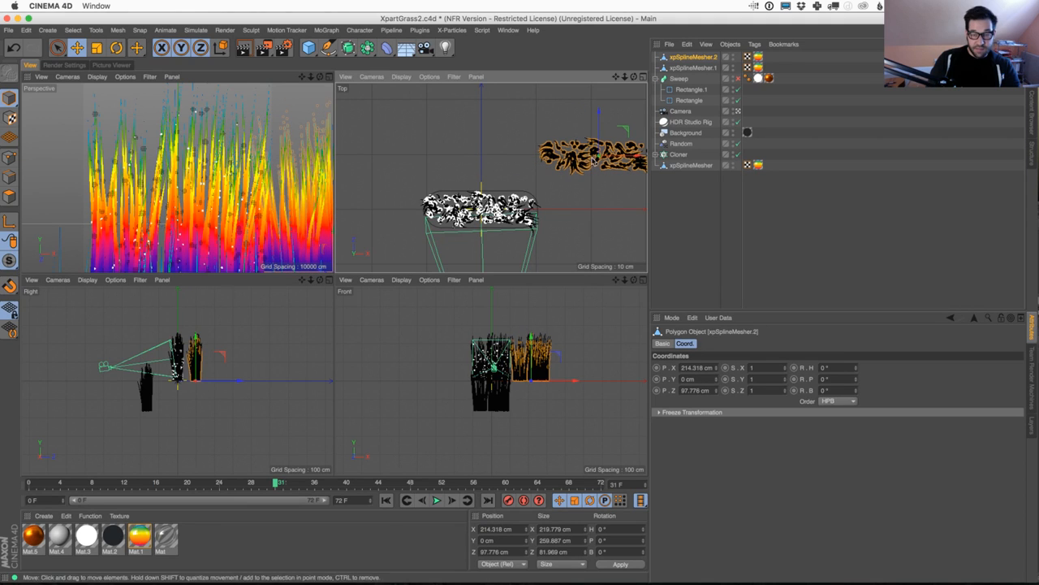
# Duplicate the background grass copy and place the new one on the opposite side of the main grass
pyautogui.moveTo(692, 57)
pyautogui.keyDown('ctrl'); pyautogui.mouseDown()
pyautogui.moveTo(677, 65)
pyautogui.moveTo(679, 54)
pyautogui.mouseUp(); pyautogui.keyUp('ctrl')
pyautogui.moveTo(629, 156); pyautogui.dragTo(429, 162)
pyautogui.keyDown('shift'); pyautogui.click(700, 69); pyautogui.keyUp('shift')
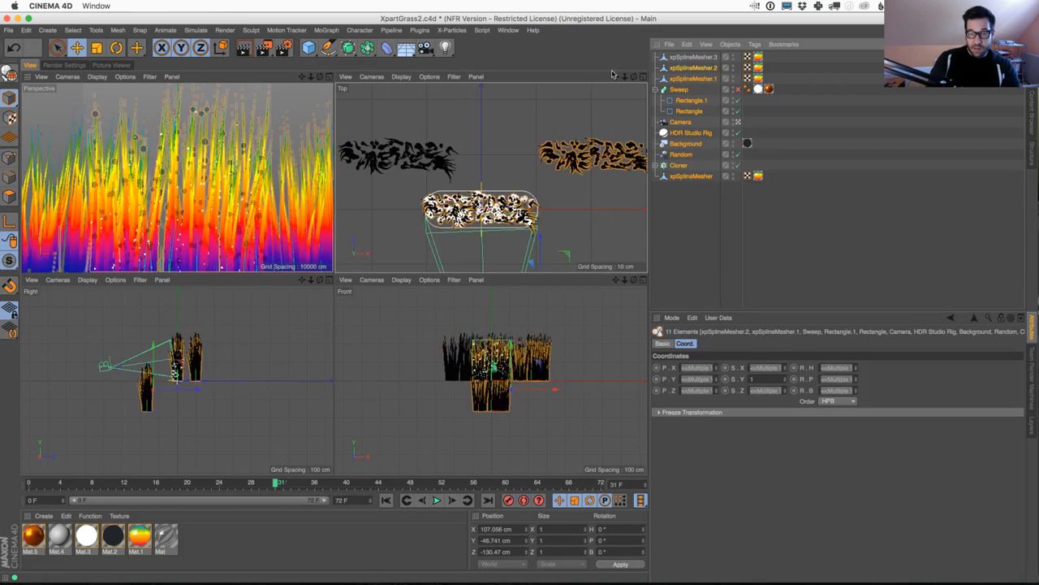
# Move both background grass copies back to about Z 195 cm and scale them up to fill the frame's width
pyautogui.click(692, 57)
pyautogui.keyDown('shift'); pyautogui.click(692, 68); pyautogui.keyUp('shift')
pyautogui.moveTo(498, 113); pyautogui.dragTo(488, 59)
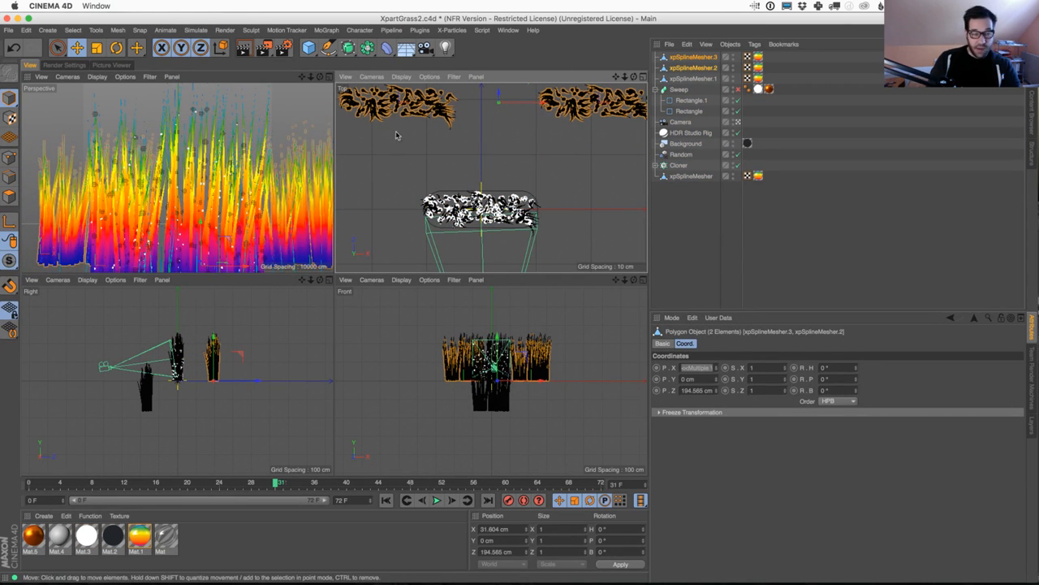
pyautogui.press('t')
pyautogui.moveTo(302, 138); pyautogui.dragTo(297, 94)
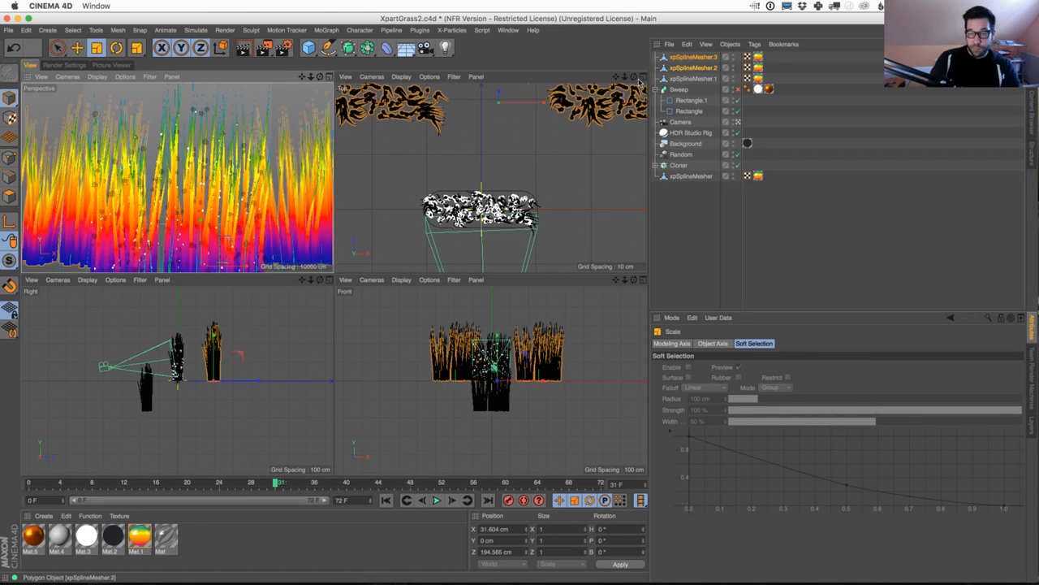
# Move the rear grass clump xpSplineMesher.2 to about X 271, Y 18 cm, and xpSplineMesher.3 to about X -262, Y 3 cm
pyautogui.click(470, 166)
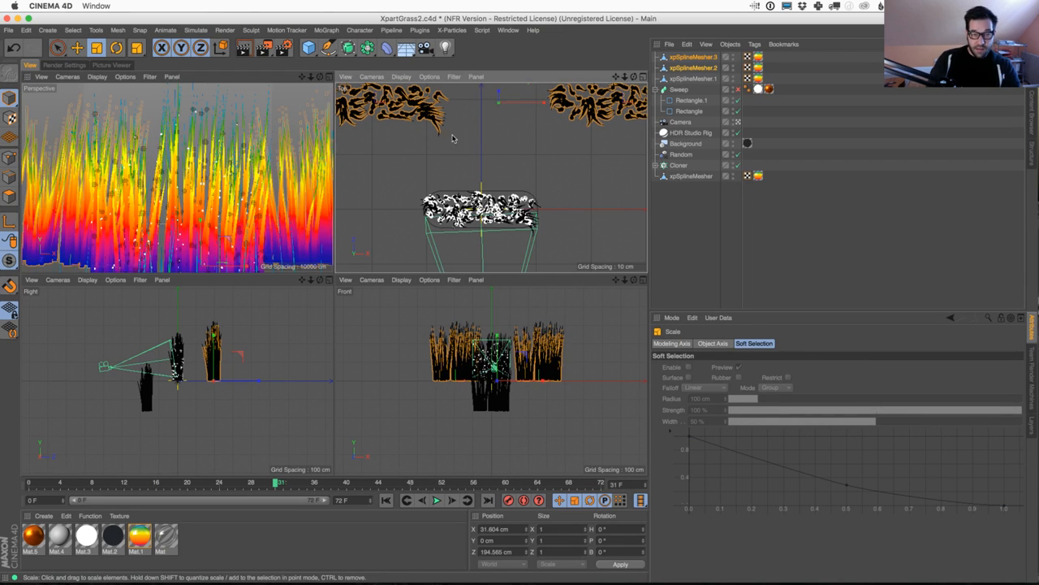
pyautogui.click(605, 116)
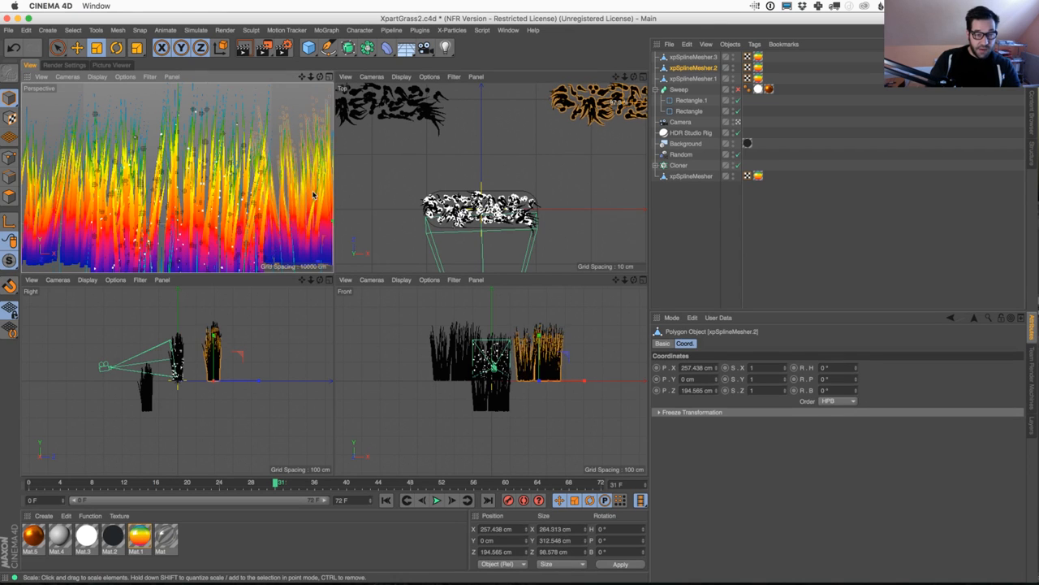
pyautogui.press('e')
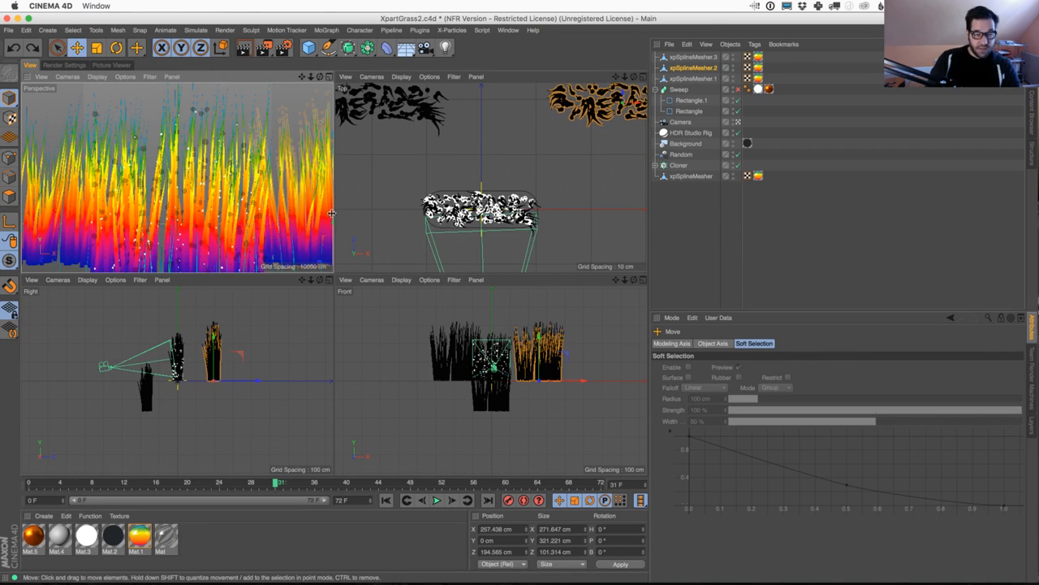
pyautogui.moveTo(331, 212); pyautogui.dragTo(329, 201)
pyautogui.click(86, 159)
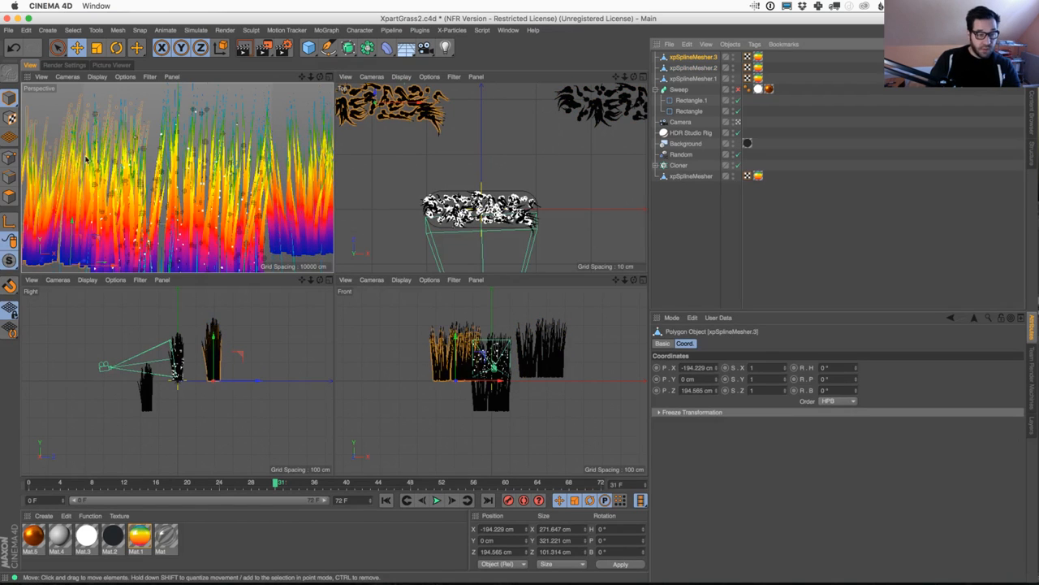
pyautogui.moveTo(87, 159); pyautogui.dragTo(32, 161)
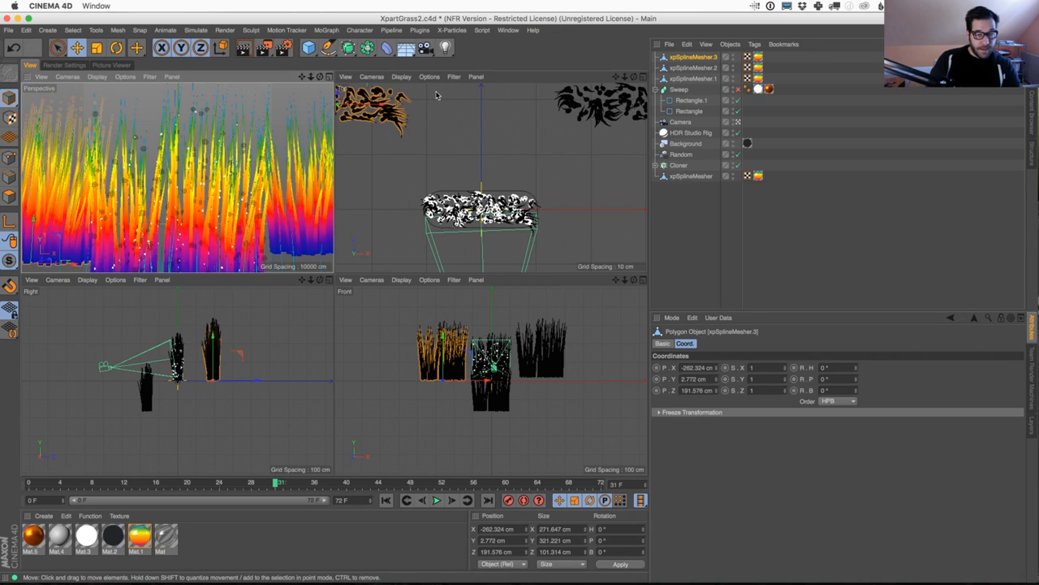
# Move the front clump xpSplineMesher.1 to about X -4, Y -159, Z -167 cm and preview-render the maximized perspective view
pyautogui.click(692, 78)
pyautogui.moveTo(193, 210); pyautogui.dragTo(203, 209)
pyautogui.click(329, 76)
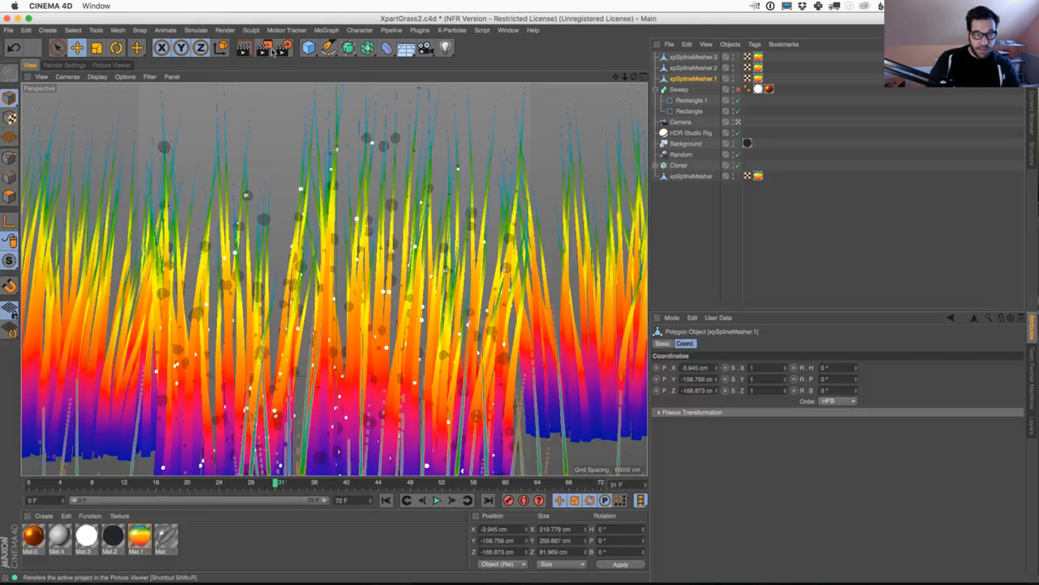
pyautogui.moveTo(266, 47); pyautogui.dragTo(345, 296)
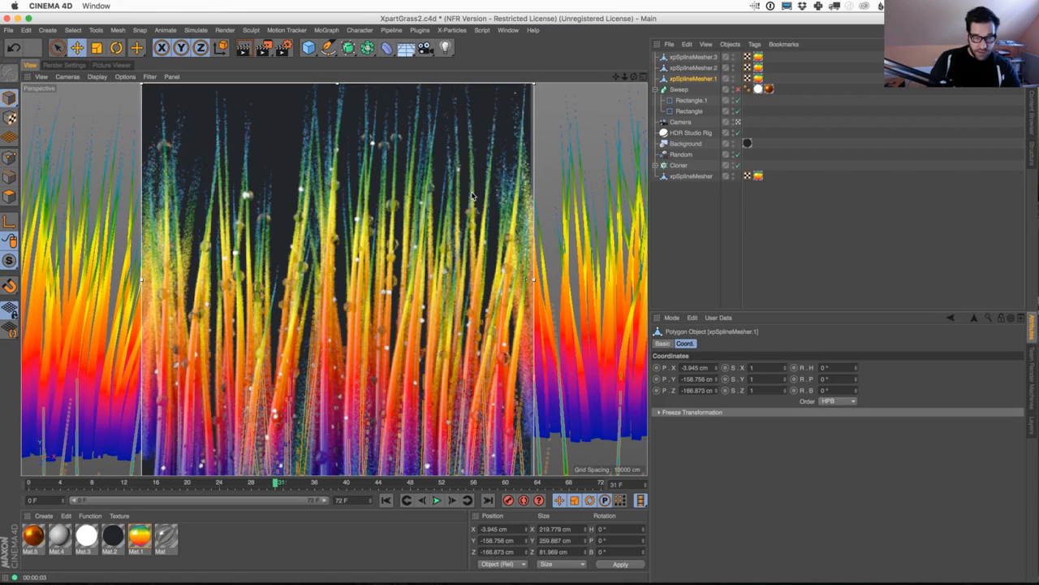
# Render the current frame to the Picture Viewer and check which Team Render machines are available
pyautogui.click(69, 65)
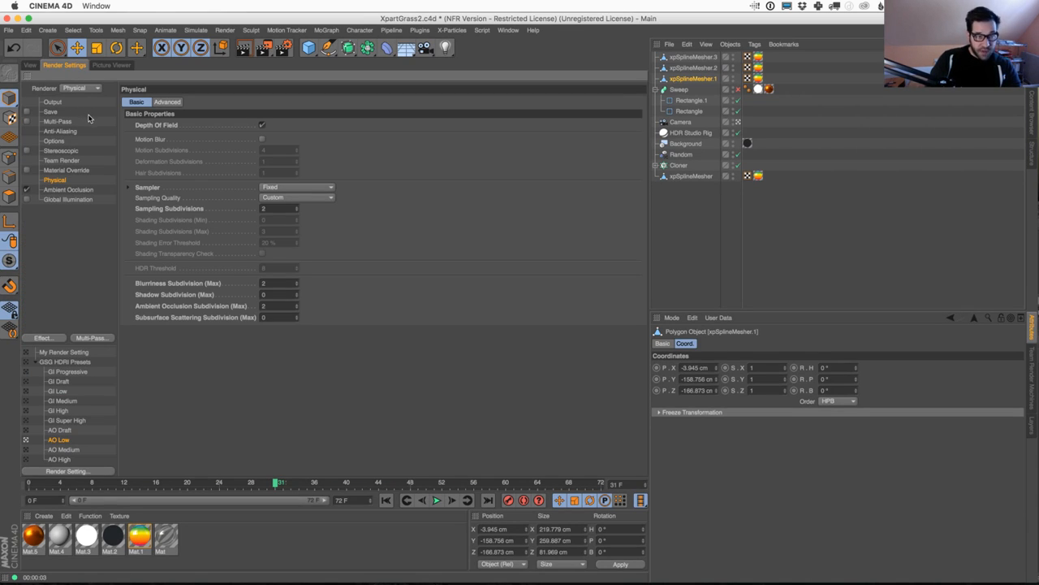
pyautogui.hotkey('shift', 'r')
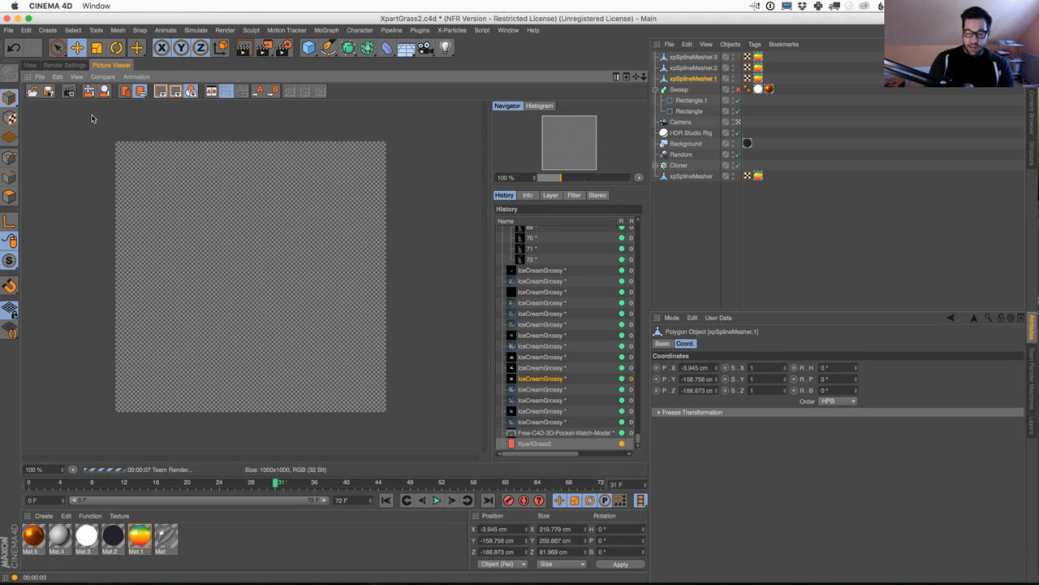
pyautogui.click(1033, 363)
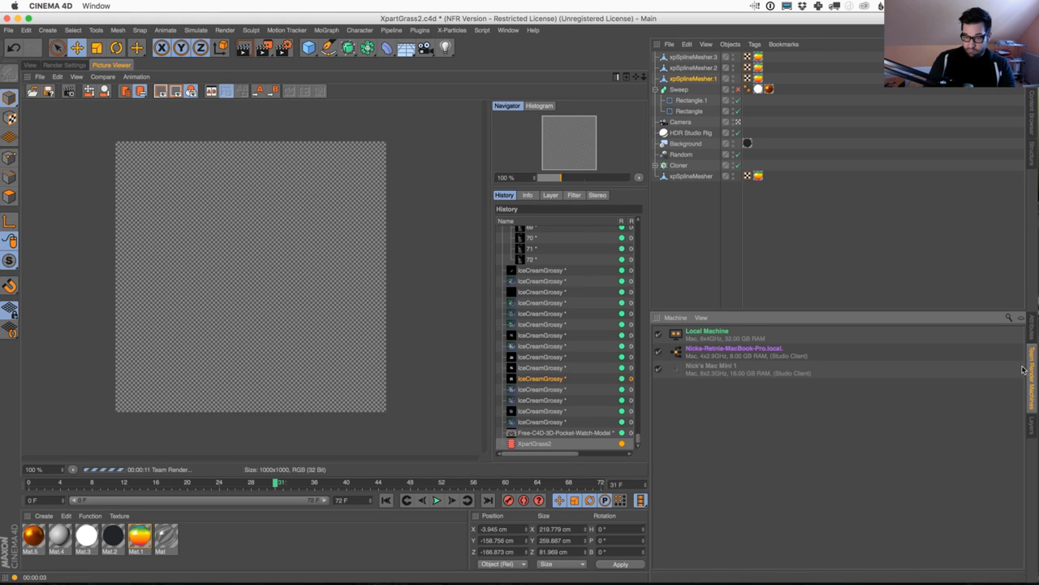
pyautogui.click(1032, 328)
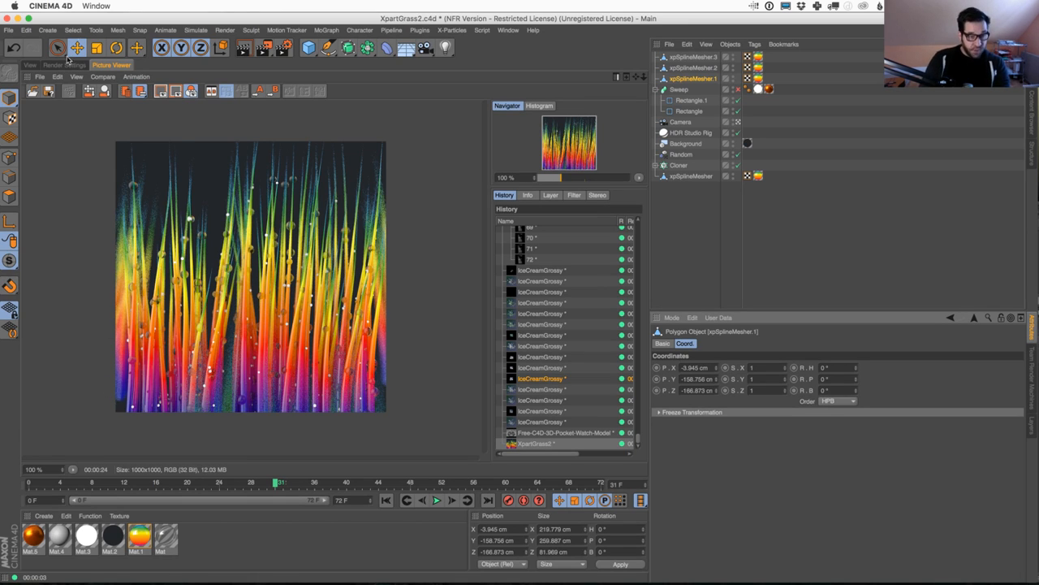
# Tilt the rear clumps outward: xpSplineMesher.3 to about 14.6° bank, xpSplineMesher.2 to about H -18°, P 14°, B -10°
pyautogui.click(37, 65)
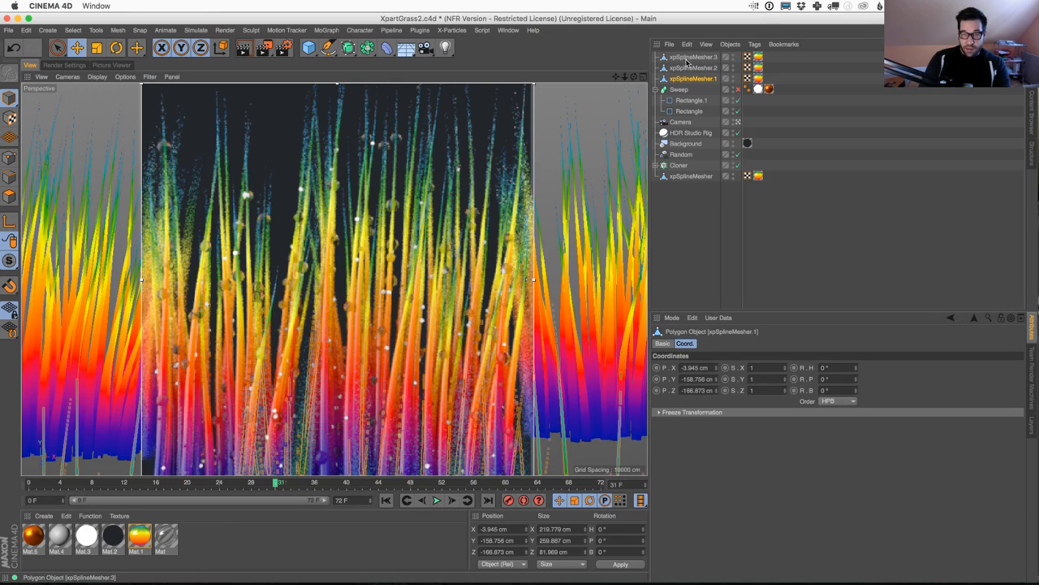
pyautogui.press('r')
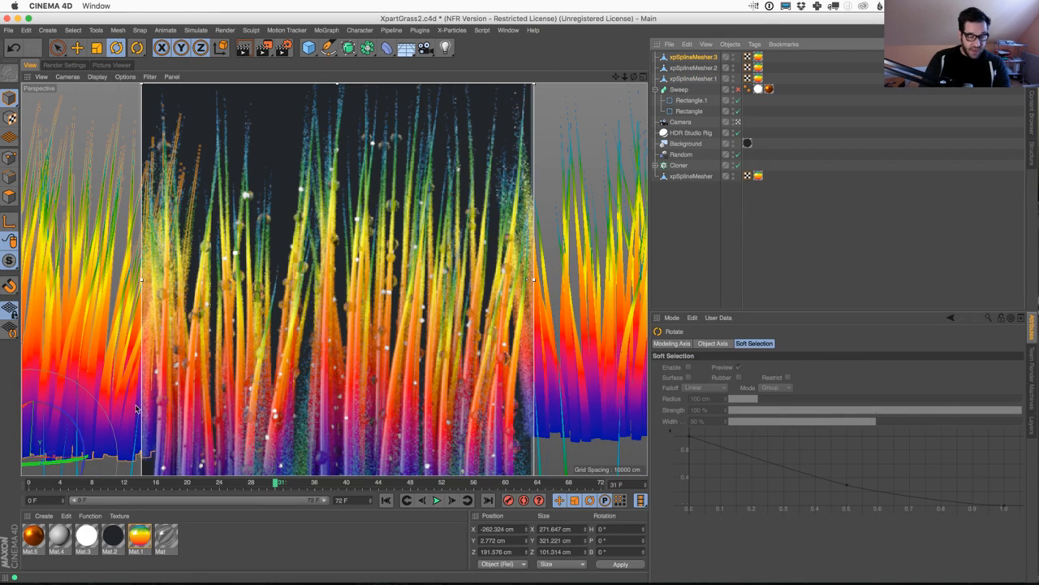
pyautogui.moveTo(83, 422); pyautogui.dragTo(81, 429)
pyautogui.click(704, 68)
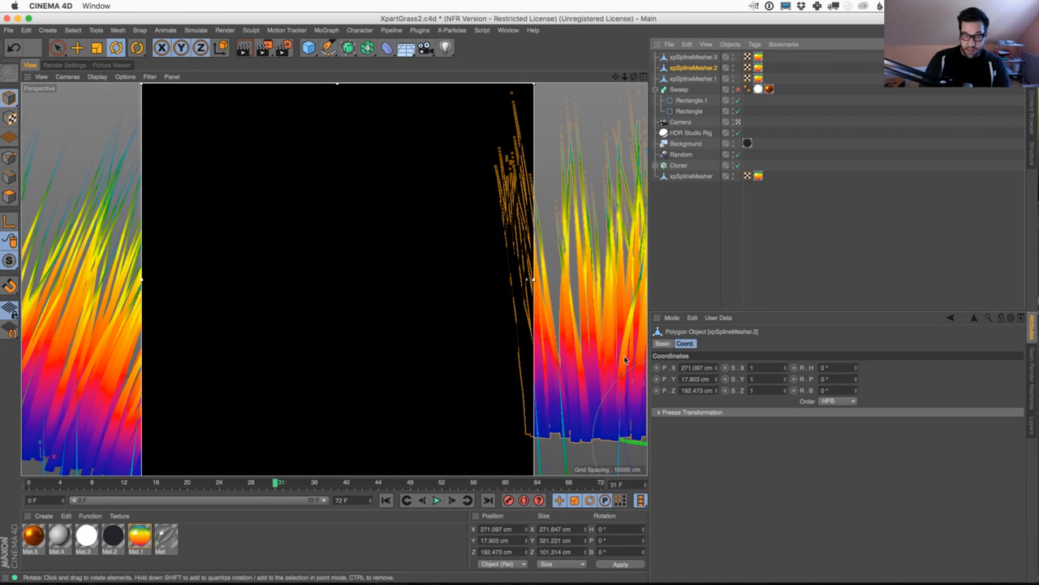
pyautogui.moveTo(642, 400); pyautogui.dragTo(614, 437)
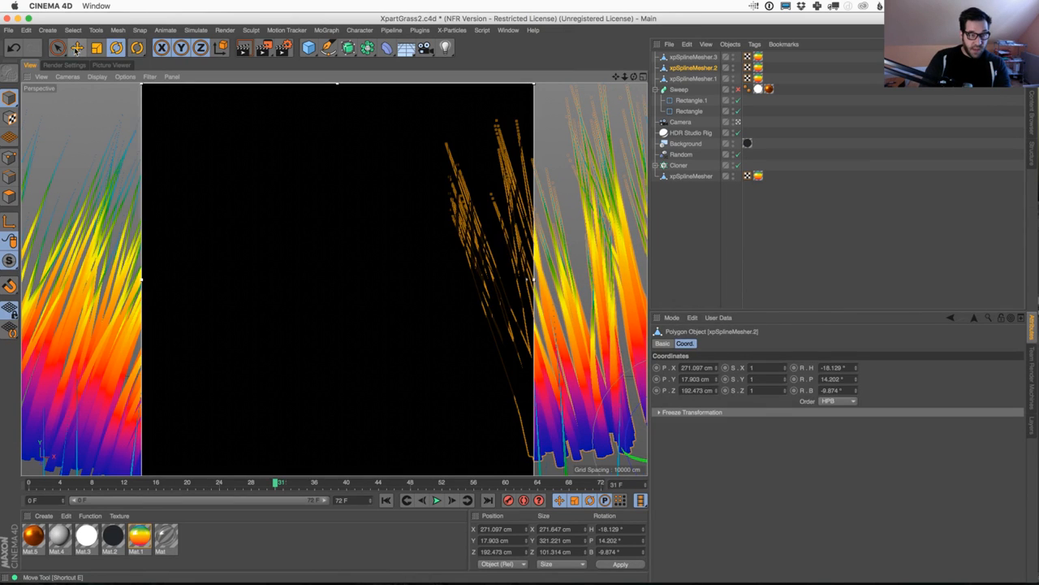
# Move xpSplineMesher.2 to about X 317, Y 64 cm and xpSplineMesher.3 to about X -303, Y 57 cm, then render to the Picture Viewer
pyautogui.click(78, 48)
pyautogui.moveTo(631, 318); pyautogui.dragTo(691, 262)
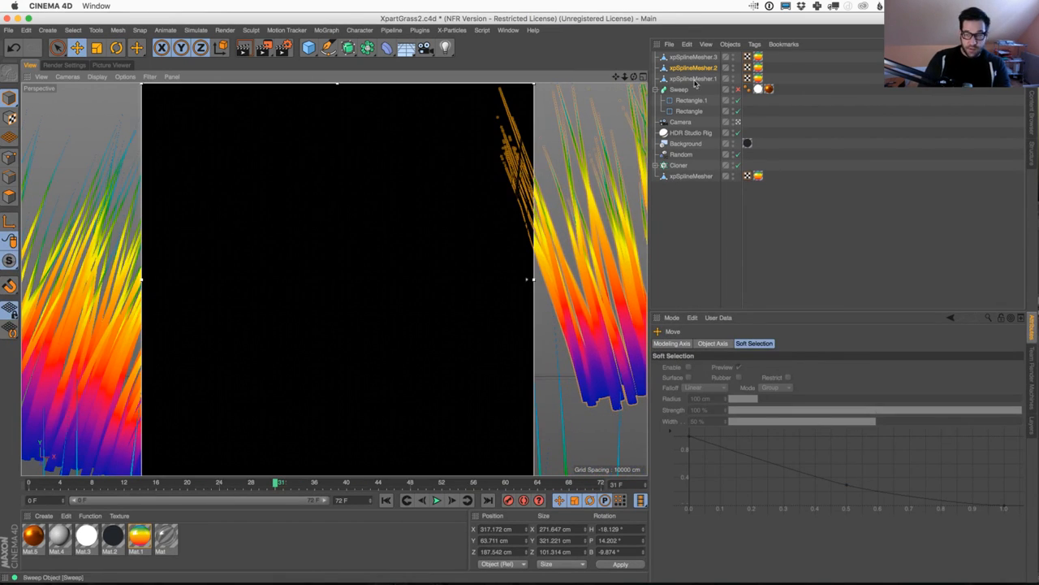
pyautogui.click(80, 274)
pyautogui.moveTo(80, 275); pyautogui.dragTo(29, 205)
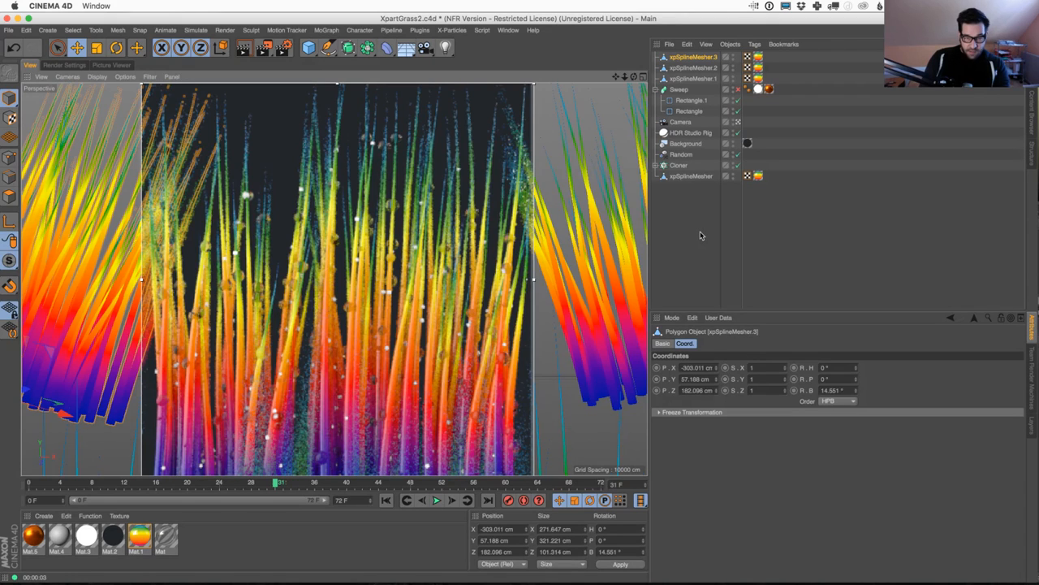
pyautogui.hotkey('shift', 'r')
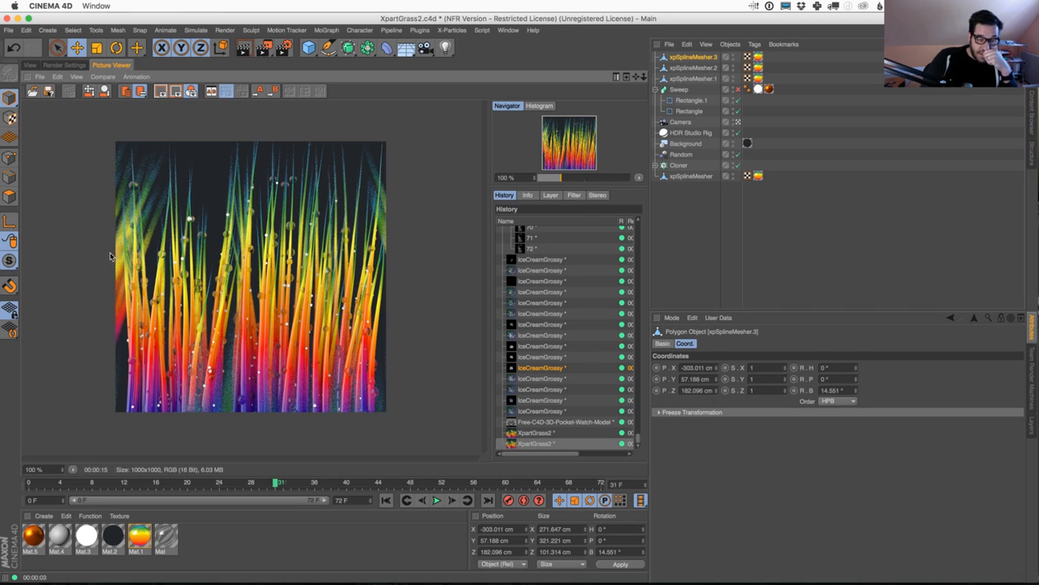
# Hide xpSplineMesher.2 and xpSplineMesher.3 in the viewport and render, and preview-render the perspective view
pyautogui.click(732, 59)
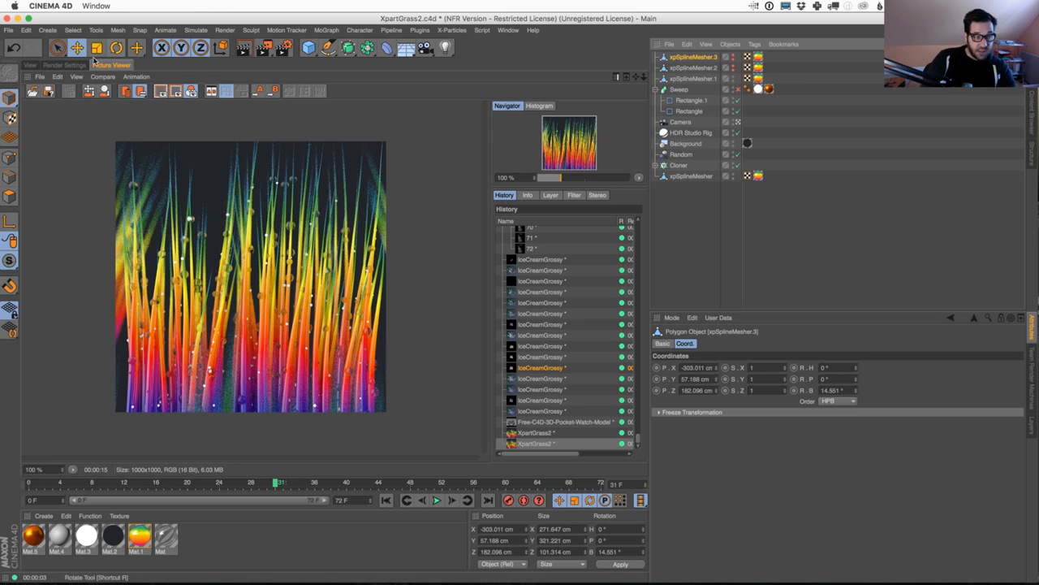
pyautogui.click(30, 64)
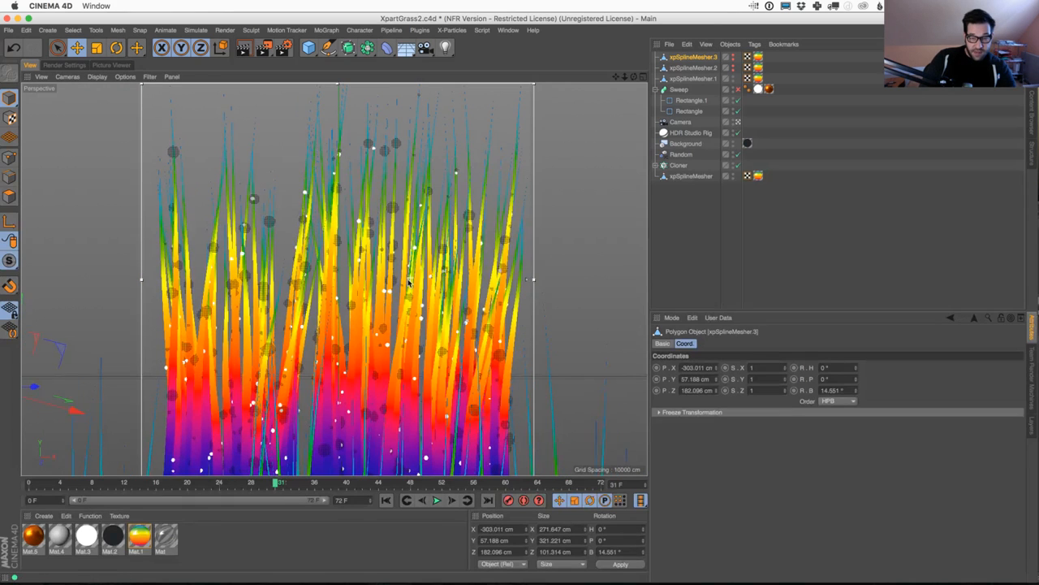
pyautogui.press('super+r')
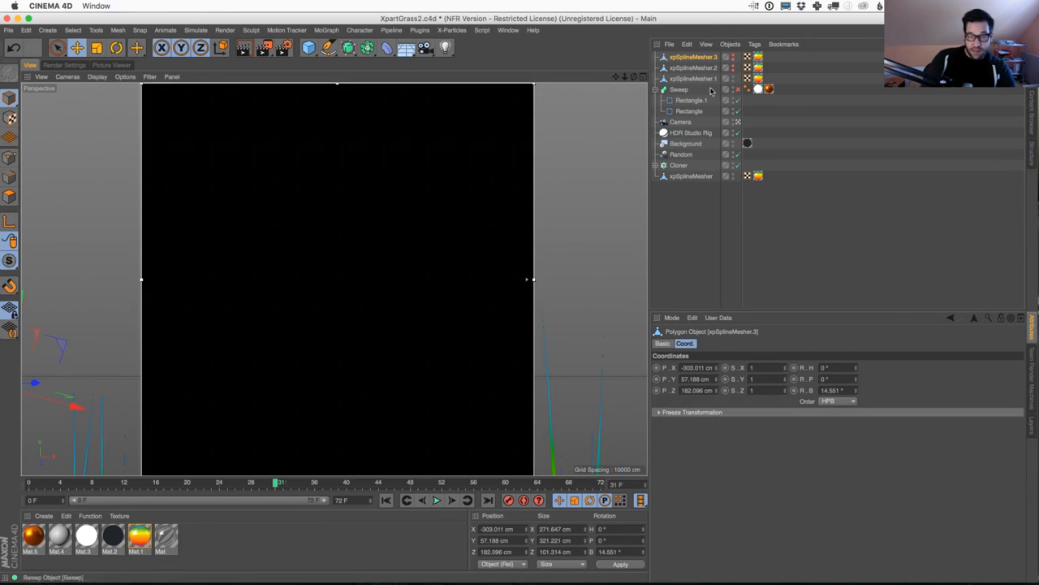
# Add a null object and place it at about X -0.7, Z -22 cm, near the front of the grass in the Top view
pyautogui.click(689, 123)
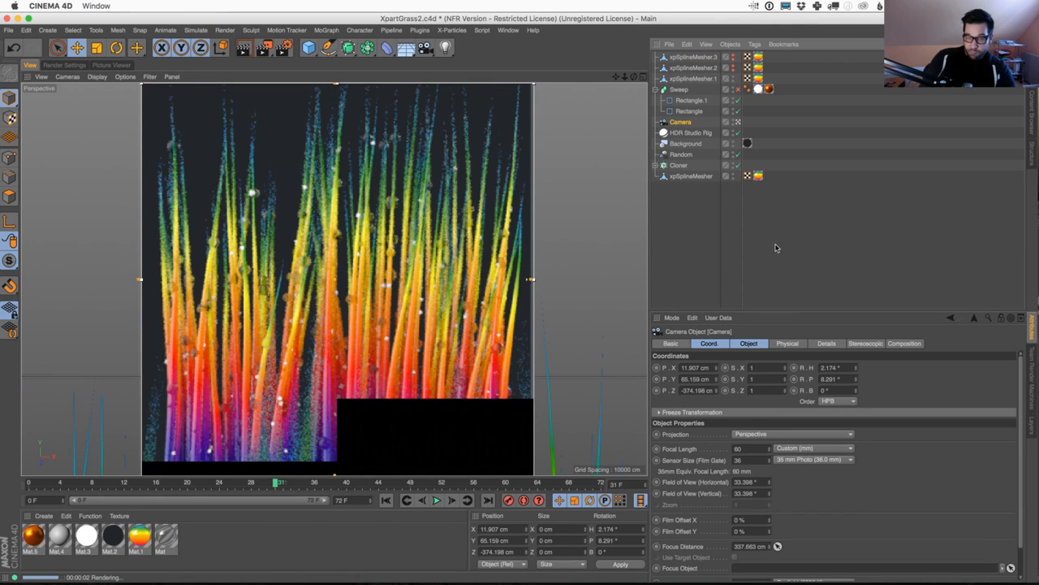
pyautogui.moveTo(309, 48); pyautogui.dragTo(350, 64)
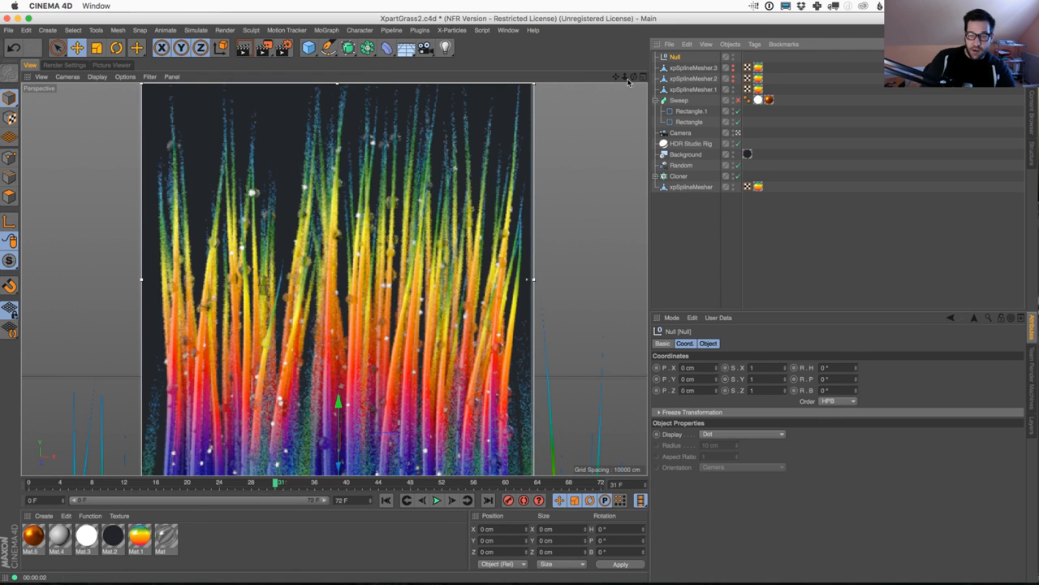
pyautogui.moveTo(264, 48); pyautogui.dragTo(306, 294)
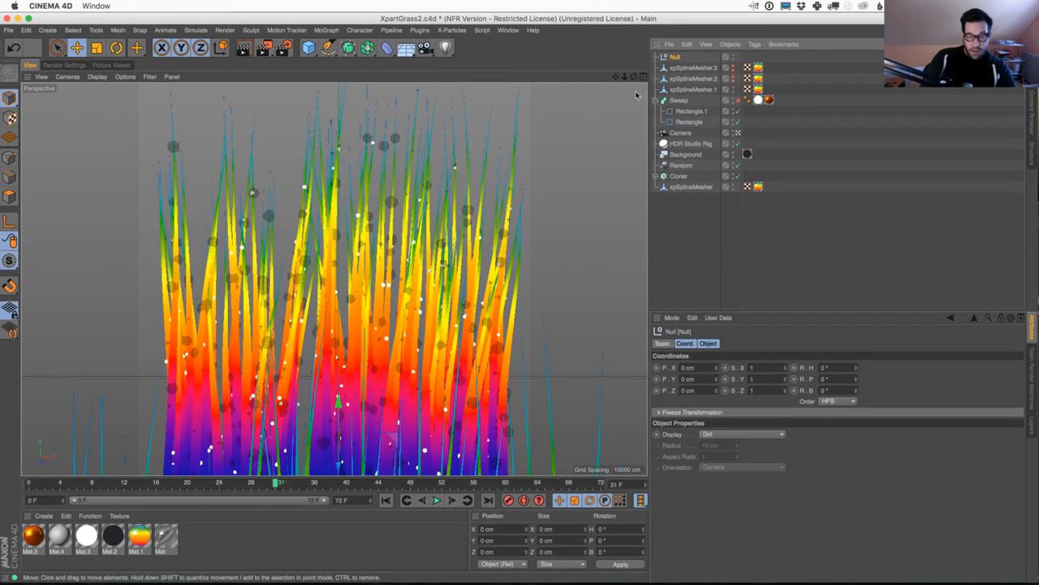
pyautogui.click(643, 78)
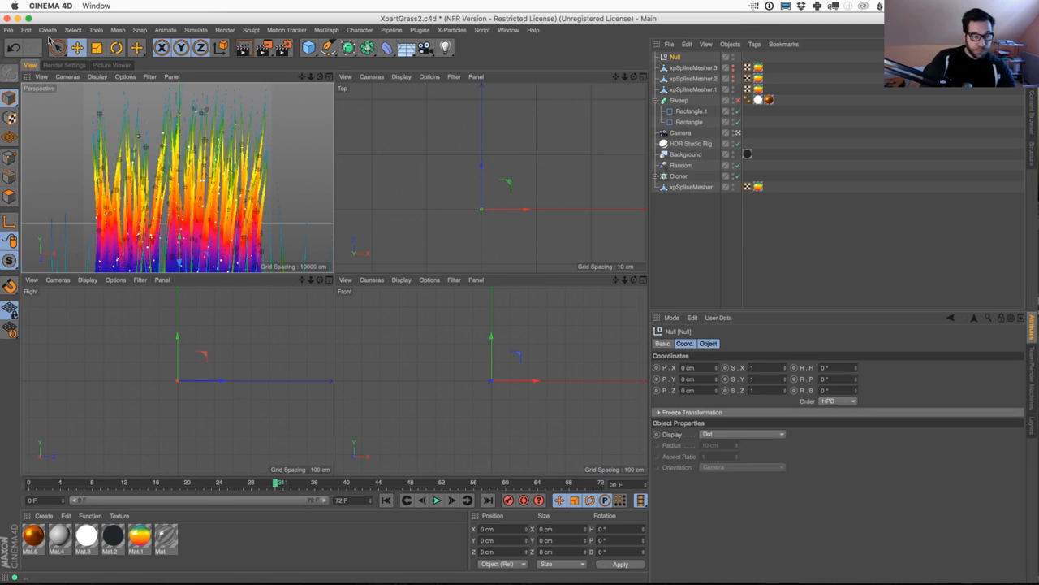
pyautogui.scroll(5, 475, 203)
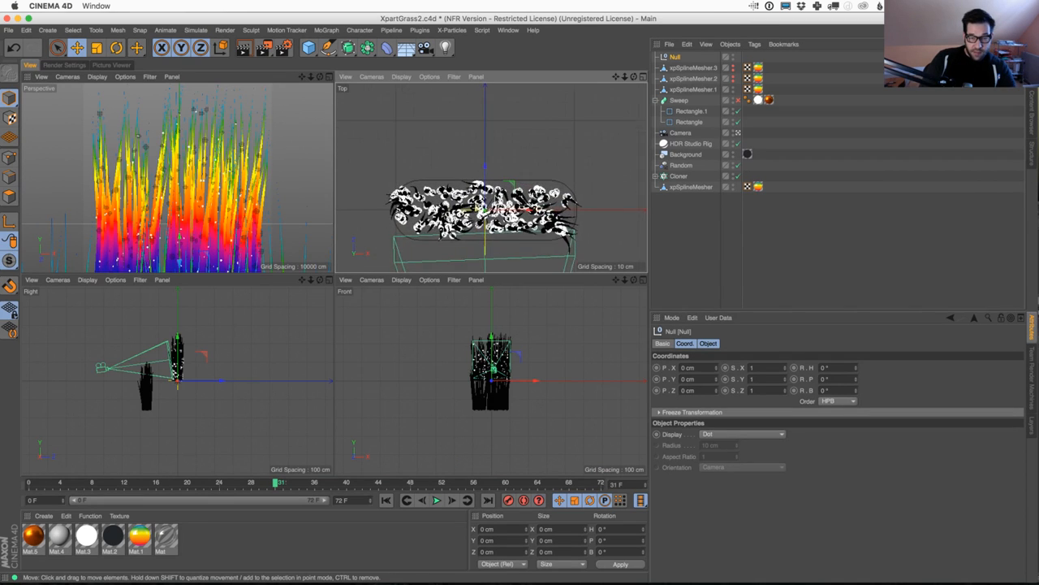
pyautogui.moveTo(484, 166); pyautogui.dragTo(488, 207)
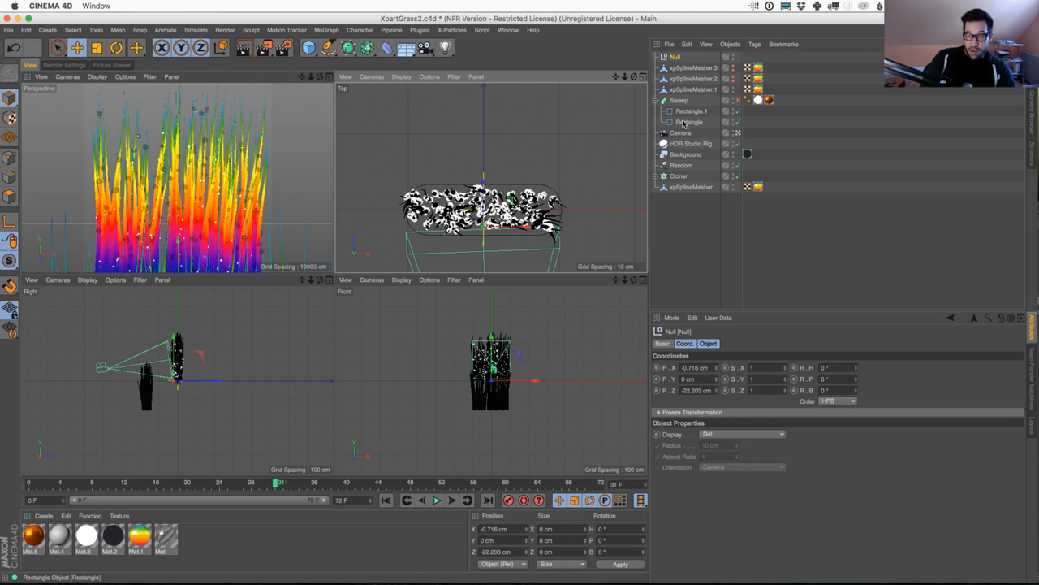
# Assign the null as the camera's Focus Object and move the null back to about Z -14 cm
pyautogui.click(681, 132)
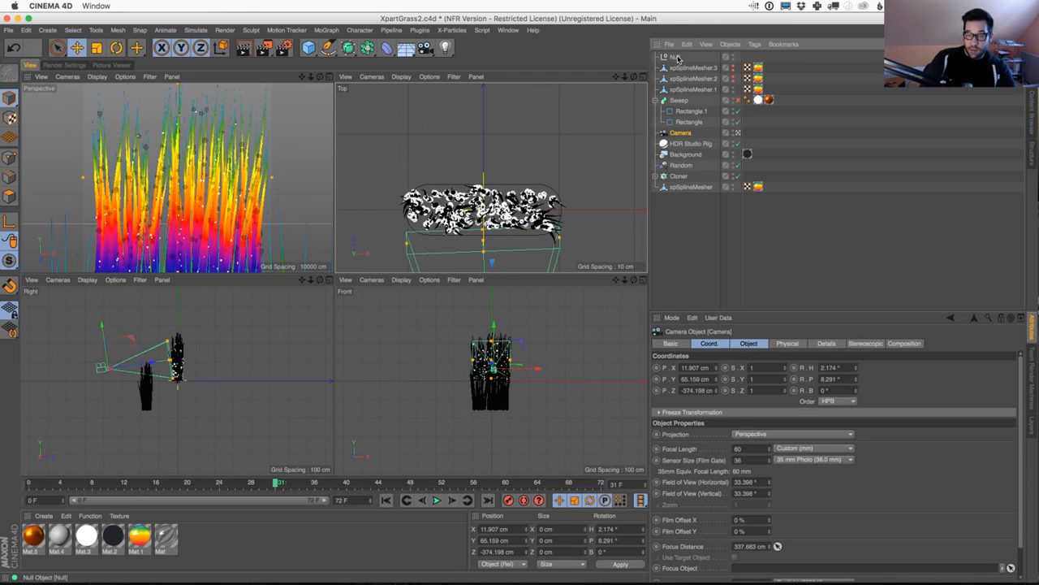
pyautogui.moveTo(748, 497); pyautogui.dragTo(746, 568)
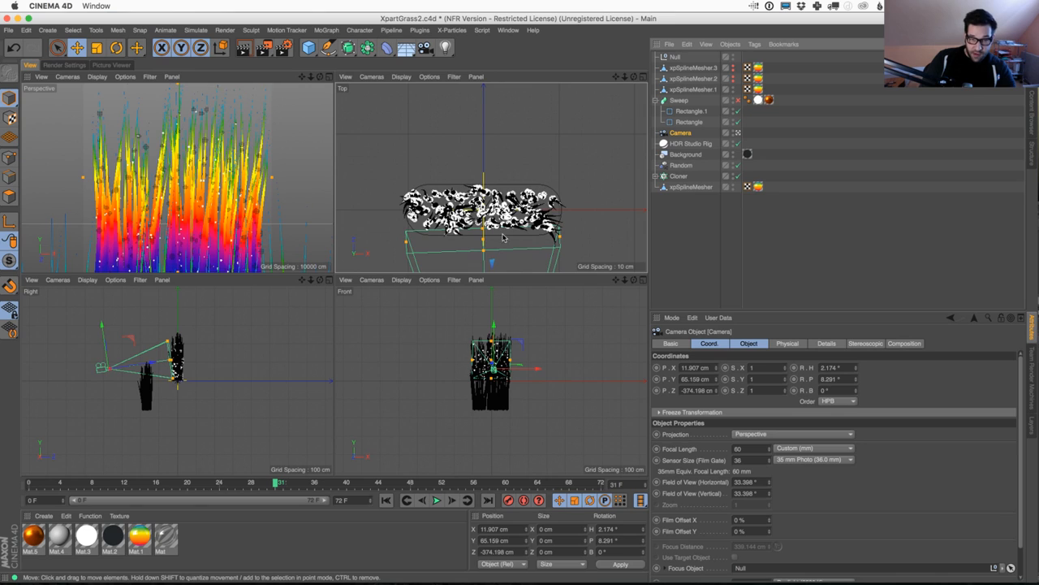
pyautogui.click(674, 58)
pyautogui.moveTo(482, 181); pyautogui.dragTo(482, 167)
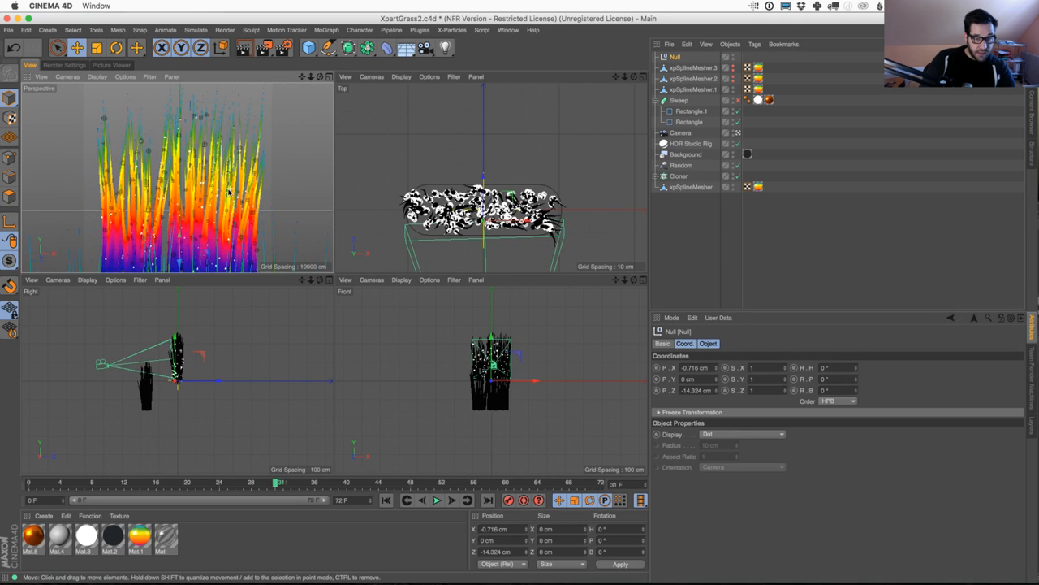
# Move xpSplineMesher.1 to about X 4, Y -154, Z -167 cm and render the frame to the Picture Viewer, checking the Team Render machines
pyautogui.click(692, 89)
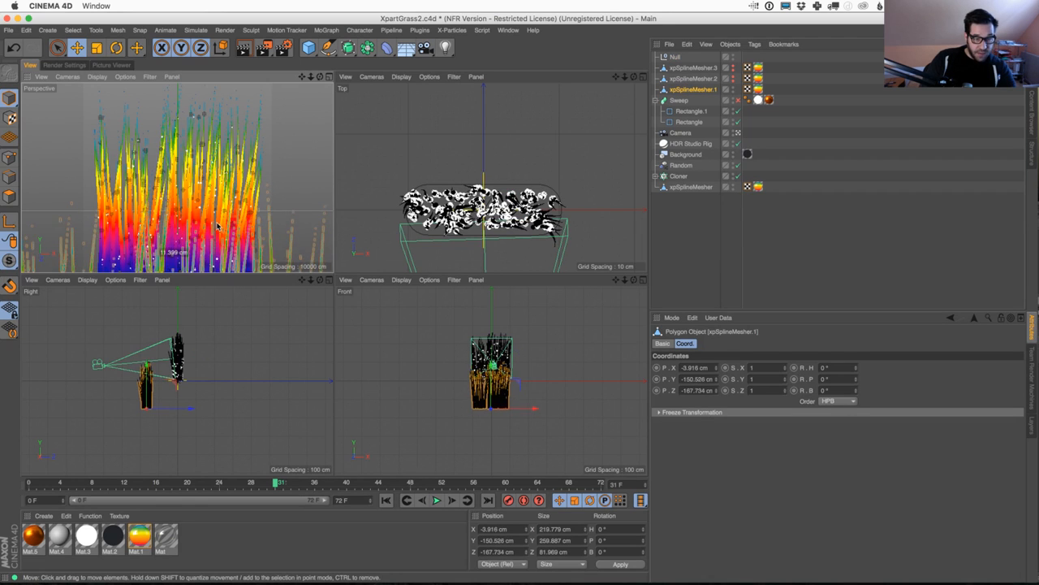
pyautogui.moveTo(218, 227); pyautogui.dragTo(241, 238)
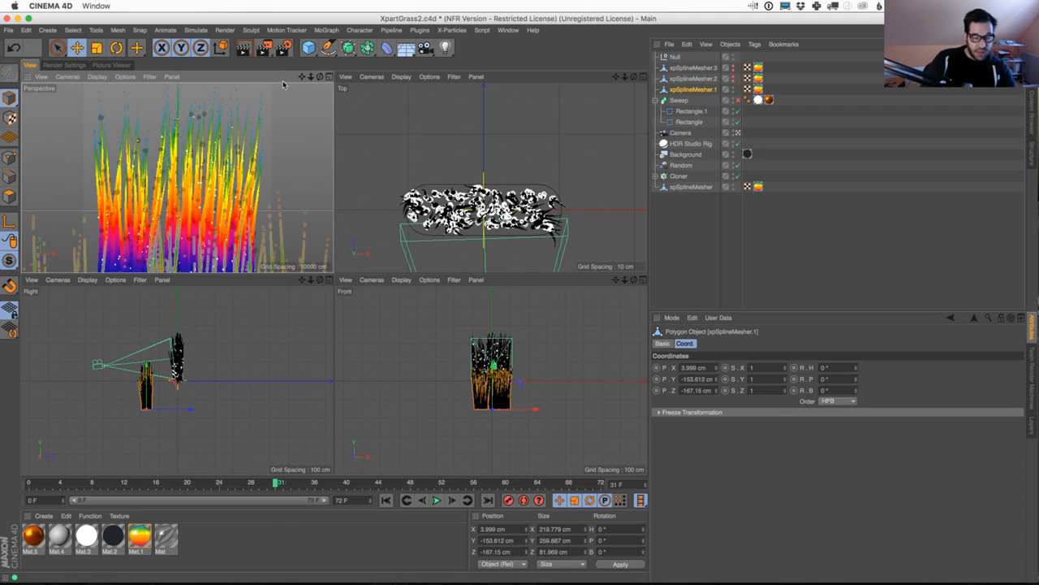
pyautogui.click(268, 50)
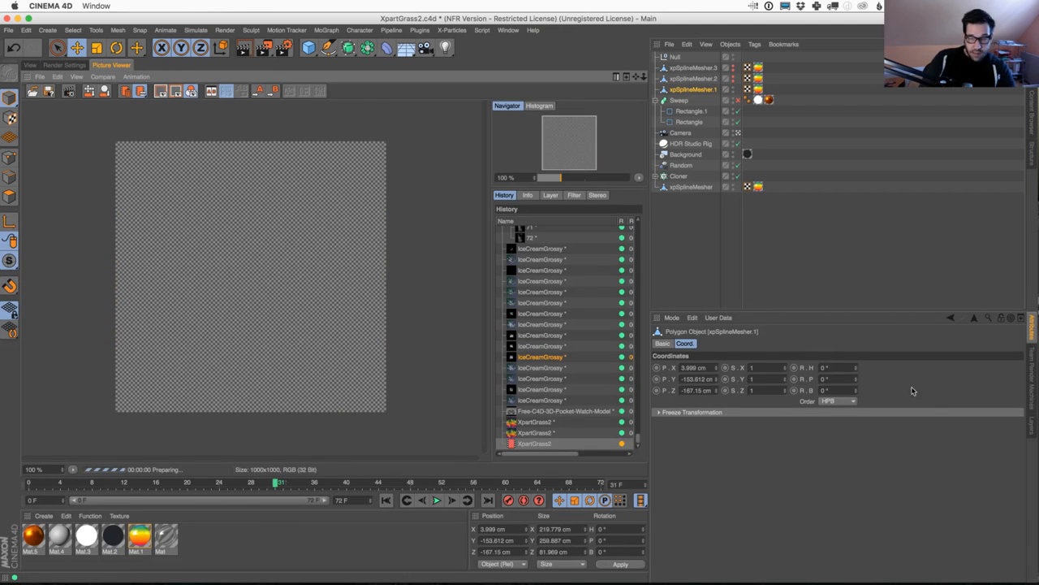
pyautogui.click(1032, 372)
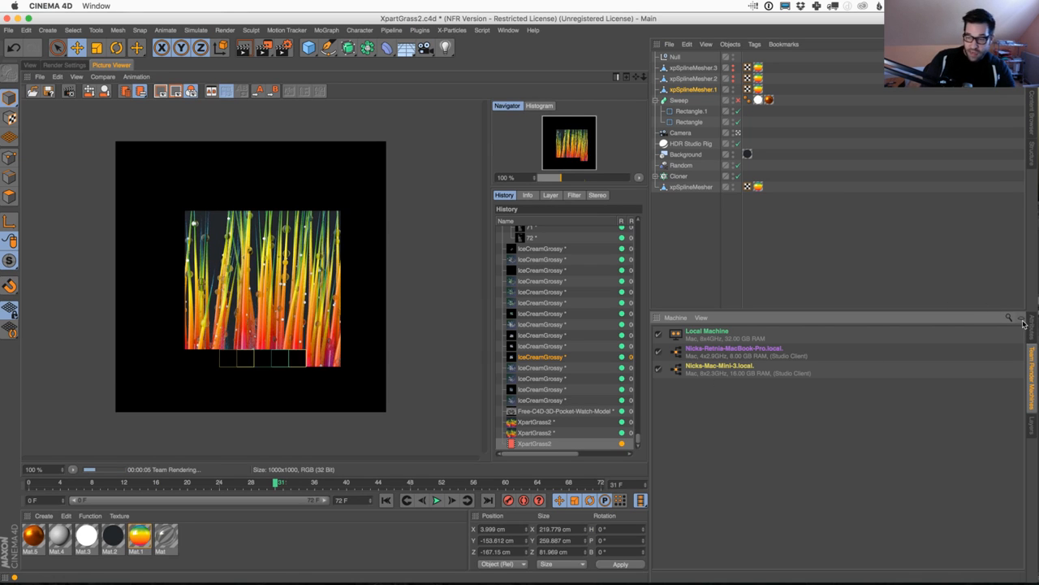
pyautogui.click(1033, 323)
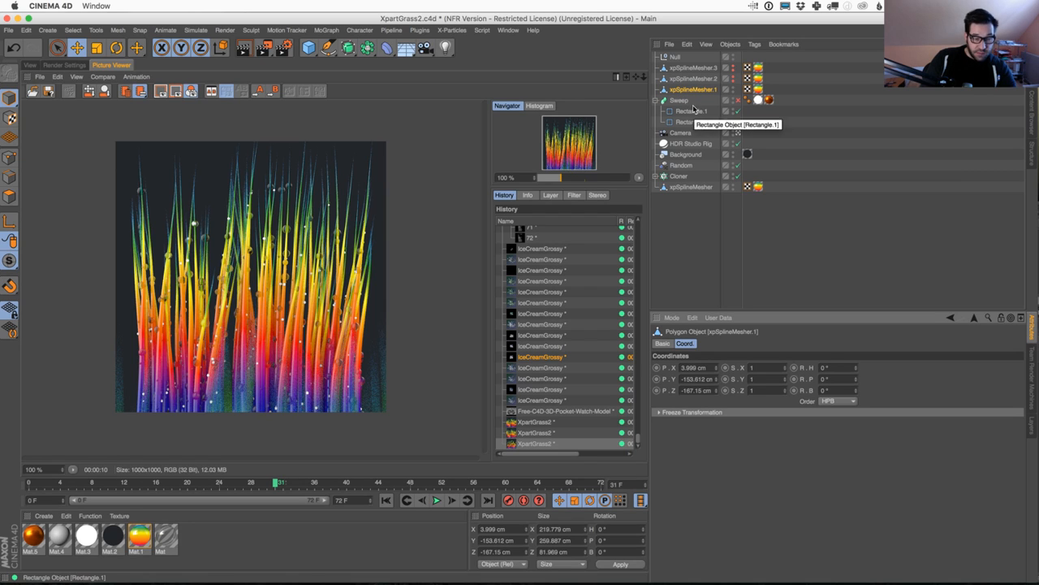
# Set the Cloner's clone count to 2000 and render the frame to the Picture Viewer
pyautogui.click(697, 175)
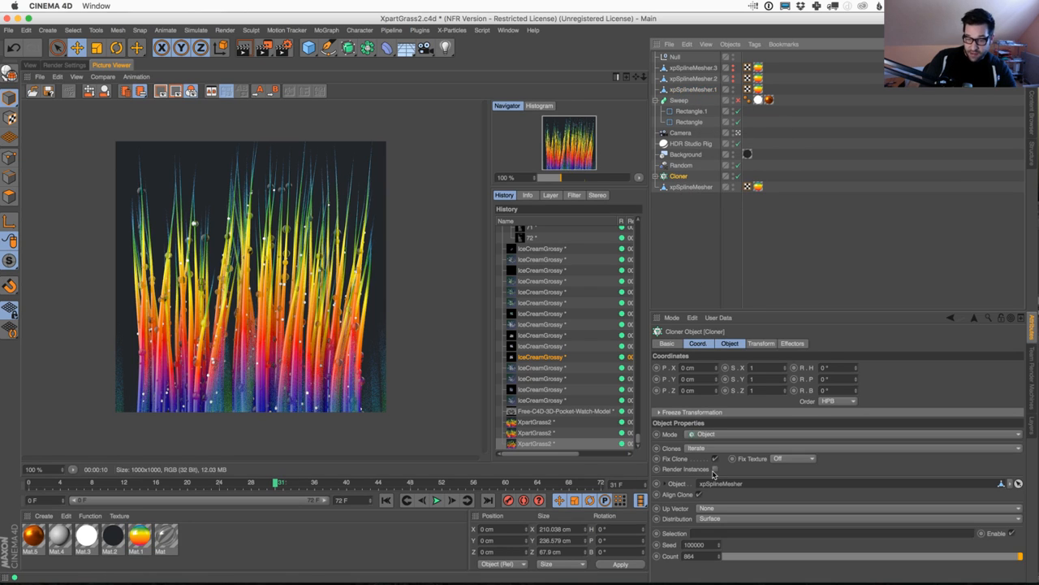
pyautogui.doubleClick(689, 557)
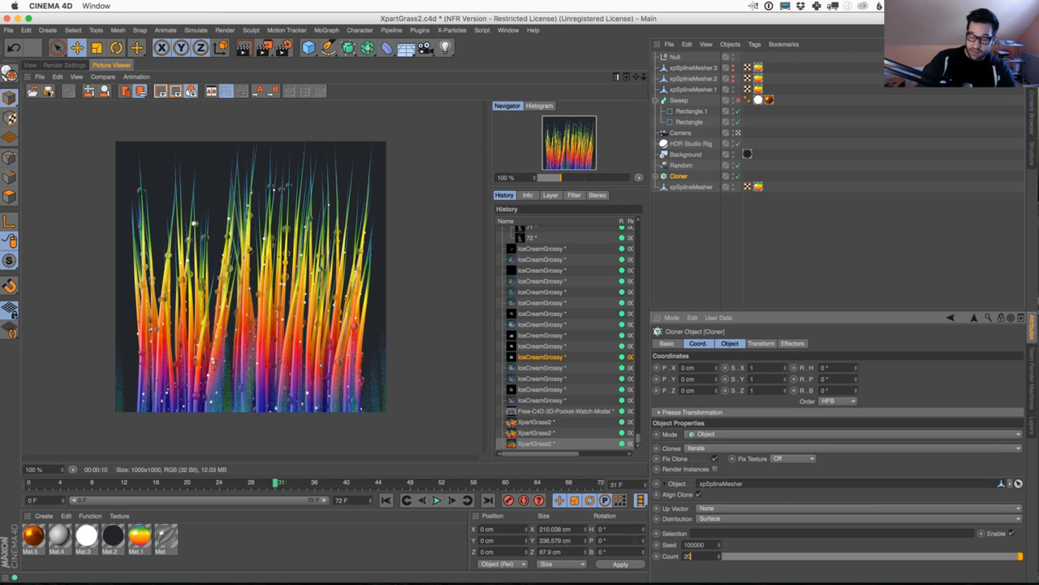
pyautogui.click(517, 90)
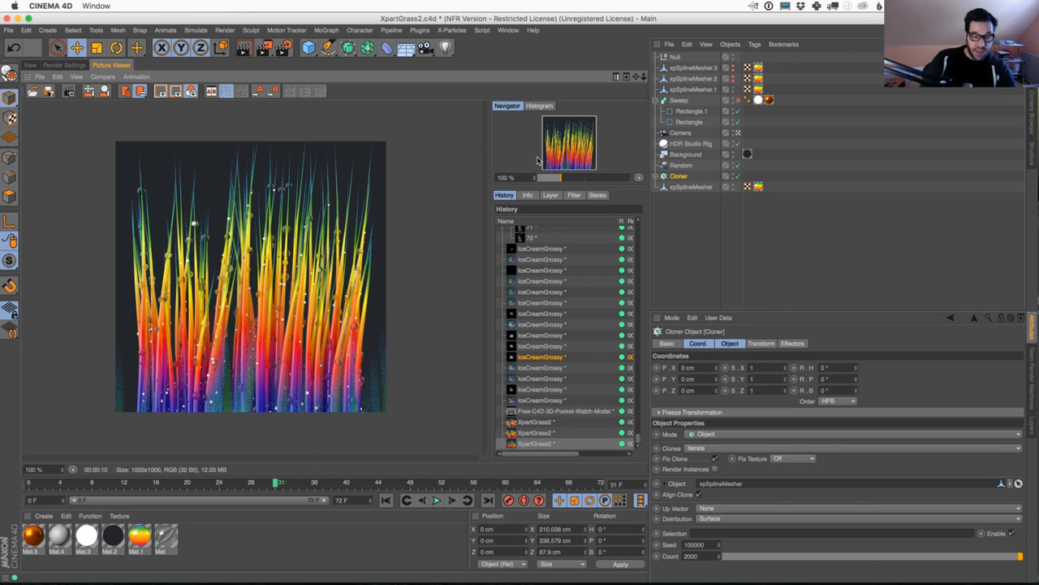
pyautogui.hotkey('shift', 'r')
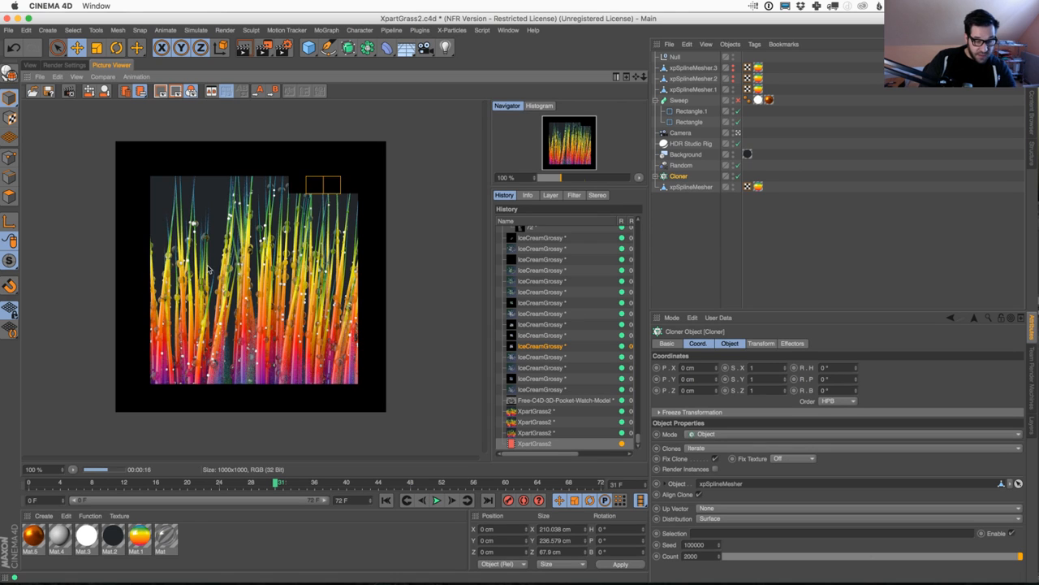
# Use the TopCoat plugin's modifiers on the transparent Mat material to raise its reflection amount and lower its Fresnel amount
pyautogui.click(169, 539)
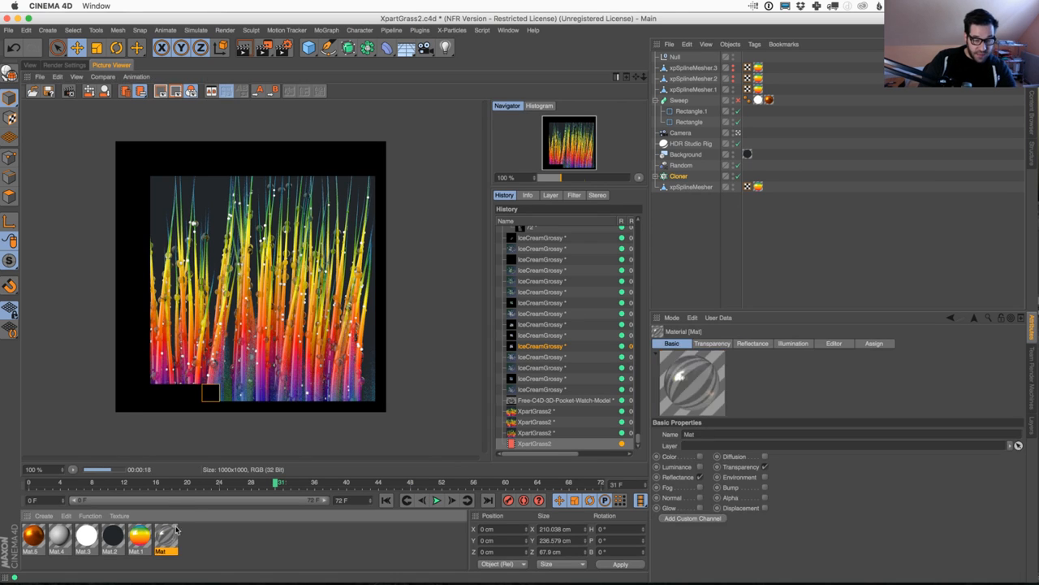
pyautogui.click(420, 30)
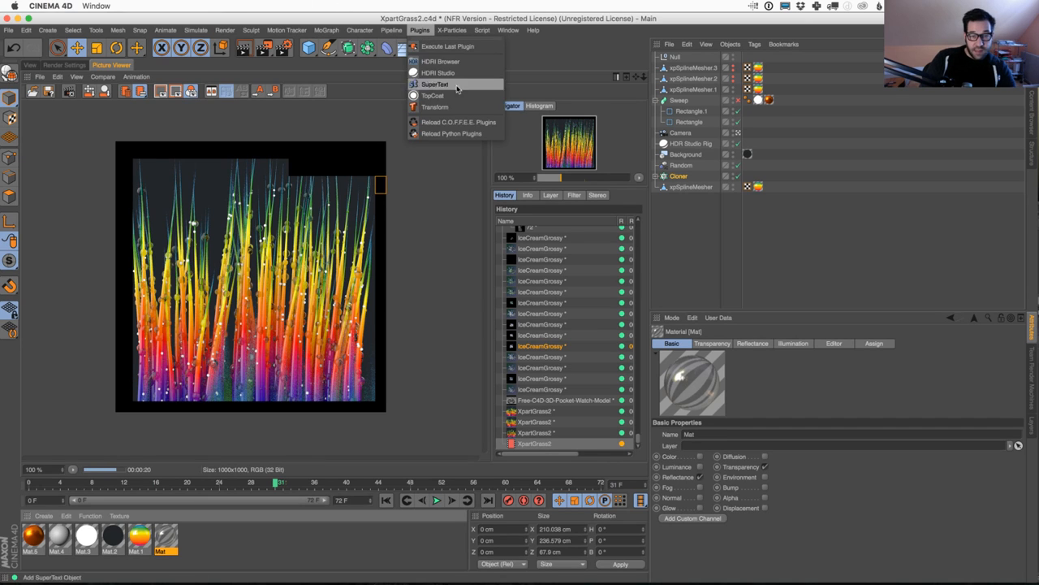
pyautogui.click(433, 95)
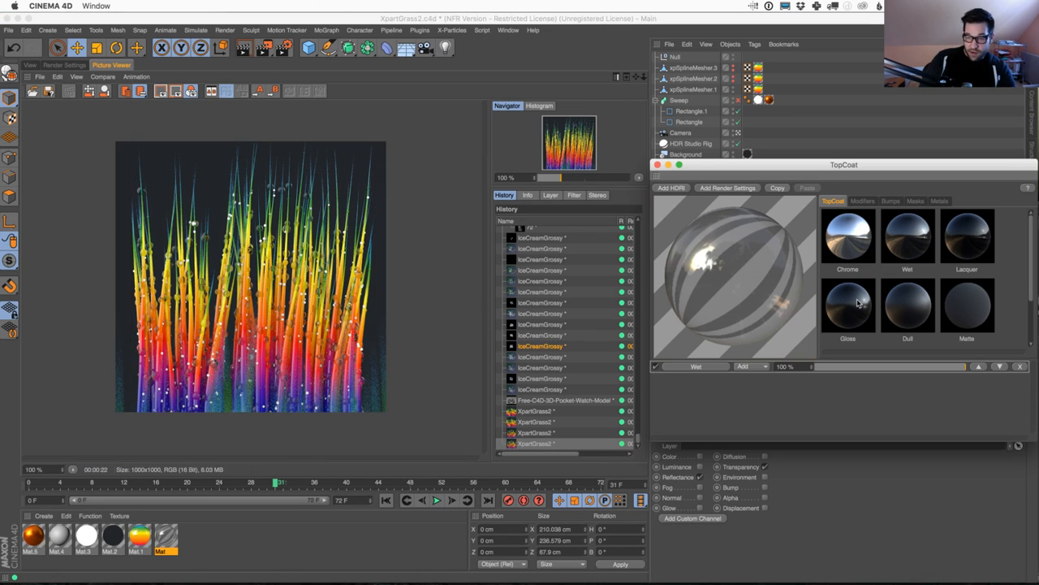
pyautogui.moveTo(937, 167); pyautogui.dragTo(840, 72)
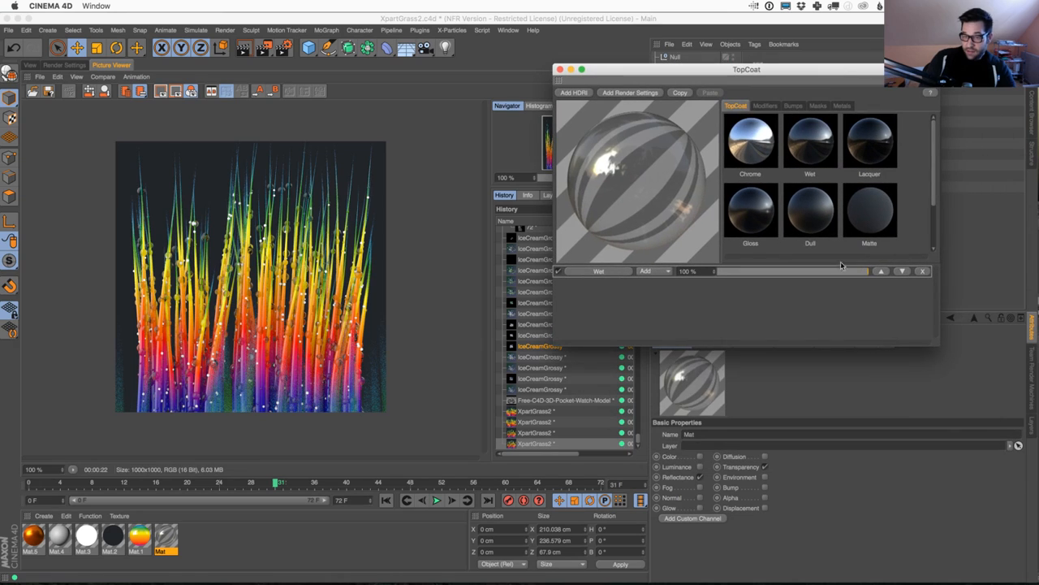
pyautogui.click(765, 106)
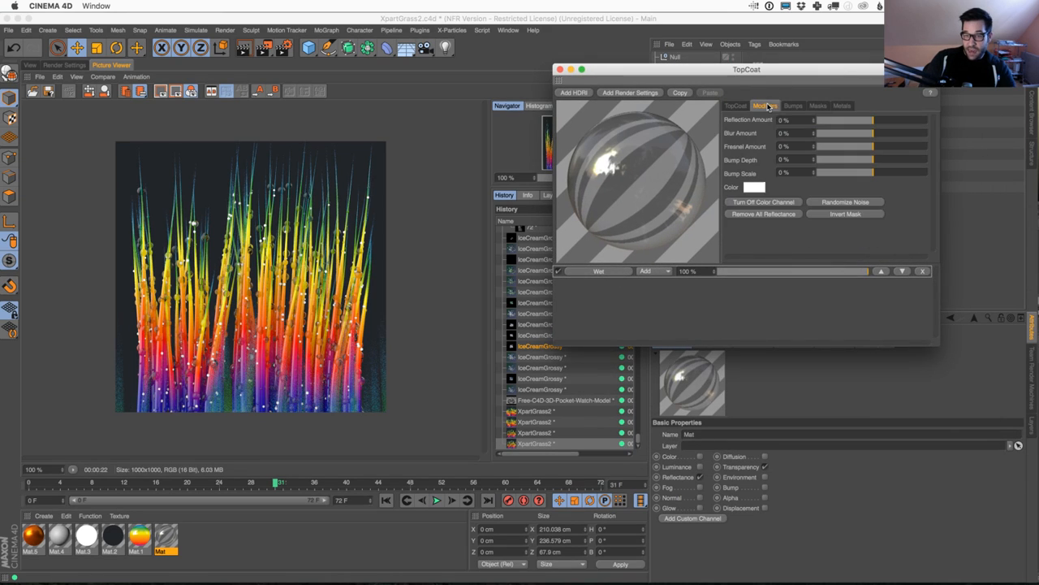
pyautogui.moveTo(891, 122); pyautogui.dragTo(934, 125)
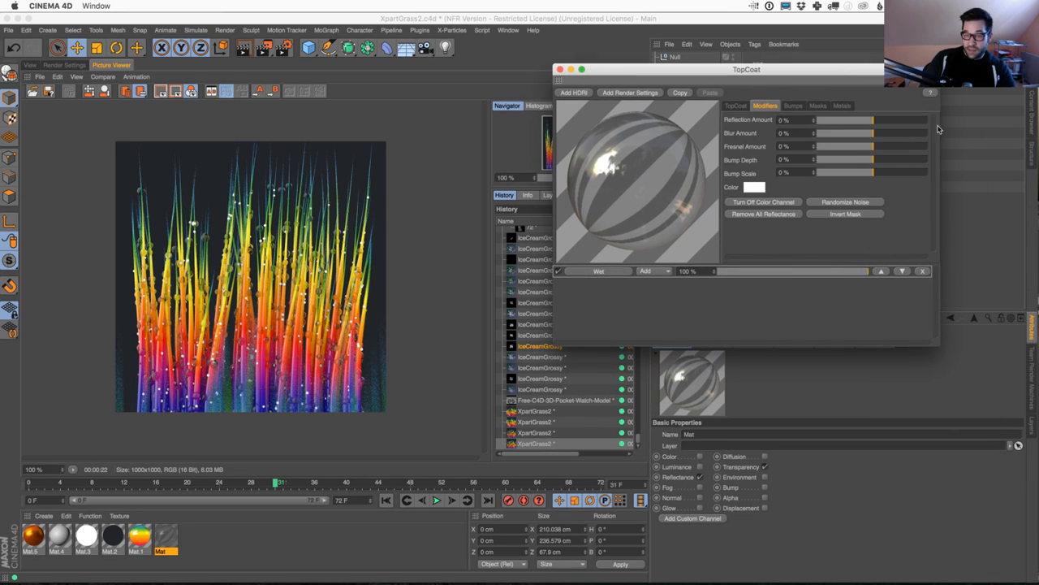
pyautogui.moveTo(871, 149); pyautogui.dragTo(840, 146)
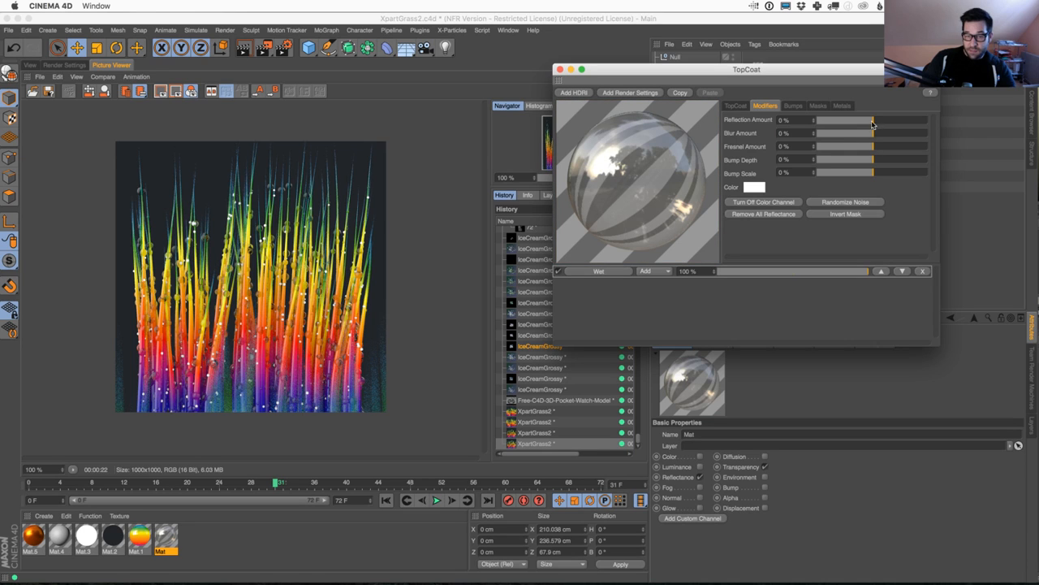
# Render the frame with the adjusted droplet material and compare it with the previous XpartGrass2 render in the history
pyautogui.click(328, 136)
pyautogui.hotkey('shift', 'r')
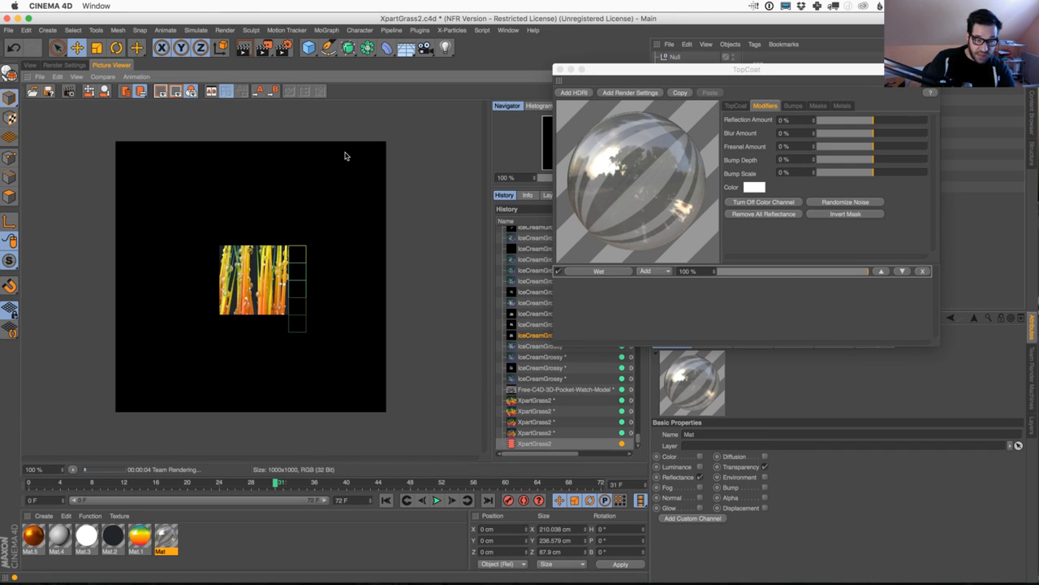
pyautogui.click(551, 433)
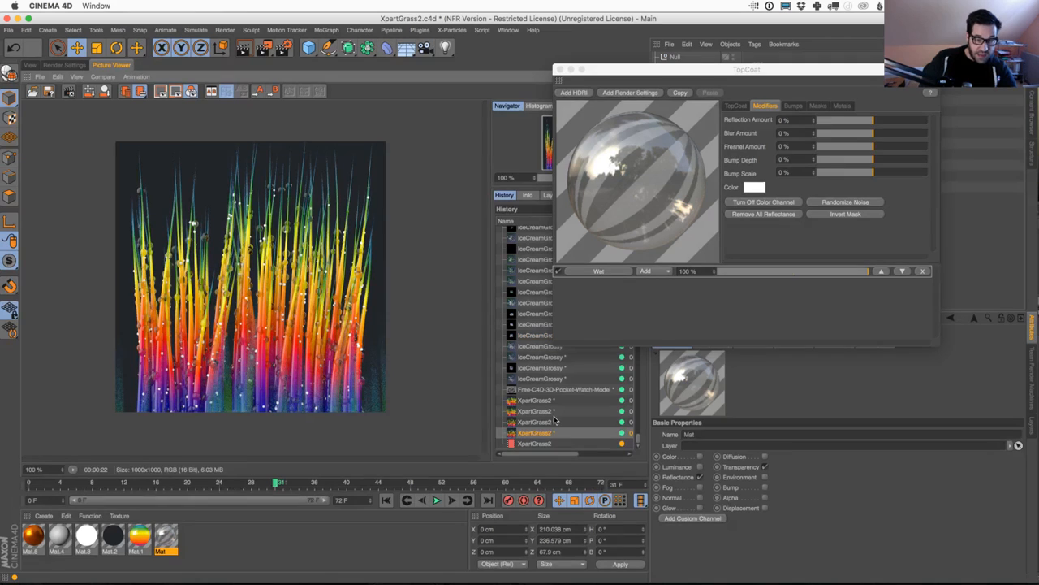
pyautogui.scroll(2, 435, 259)
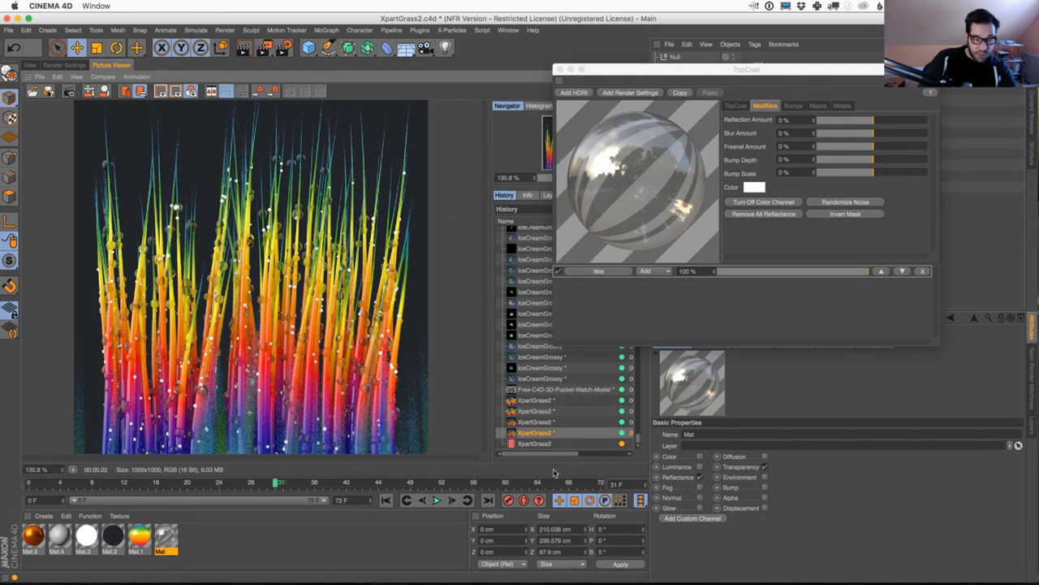
pyautogui.click(549, 443)
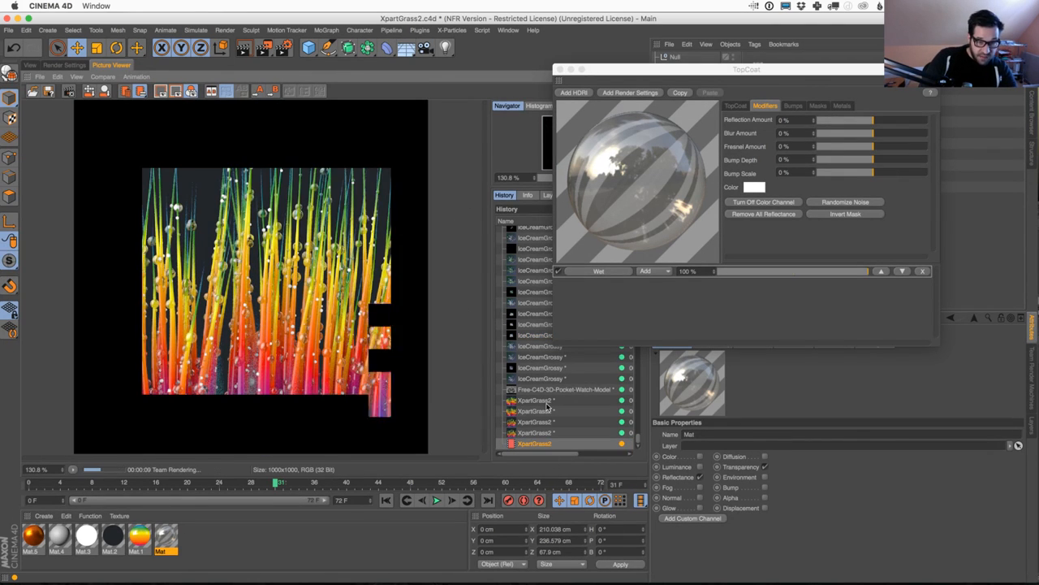
pyautogui.press('Up')
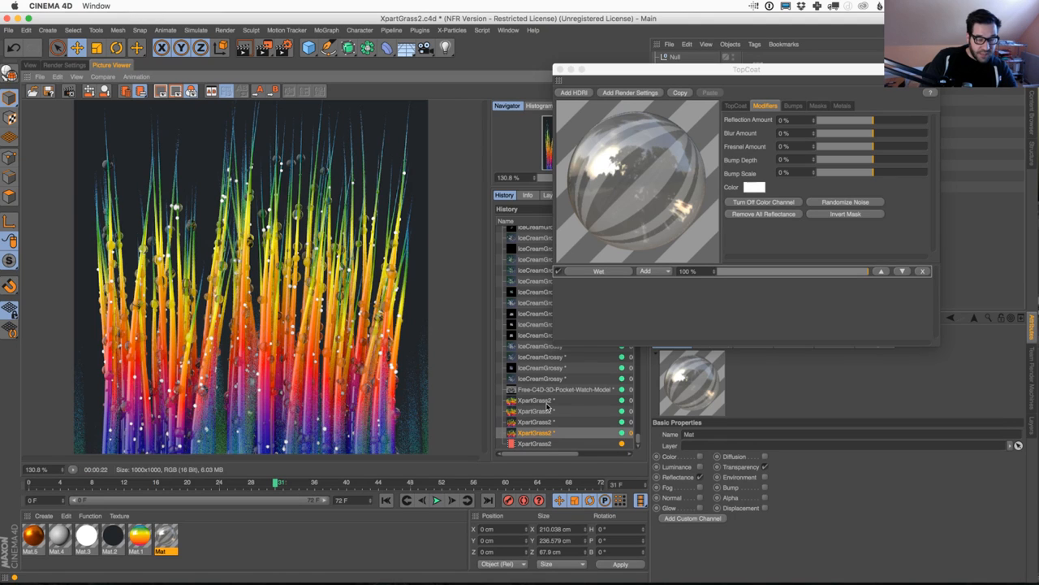
pyautogui.press('Down')
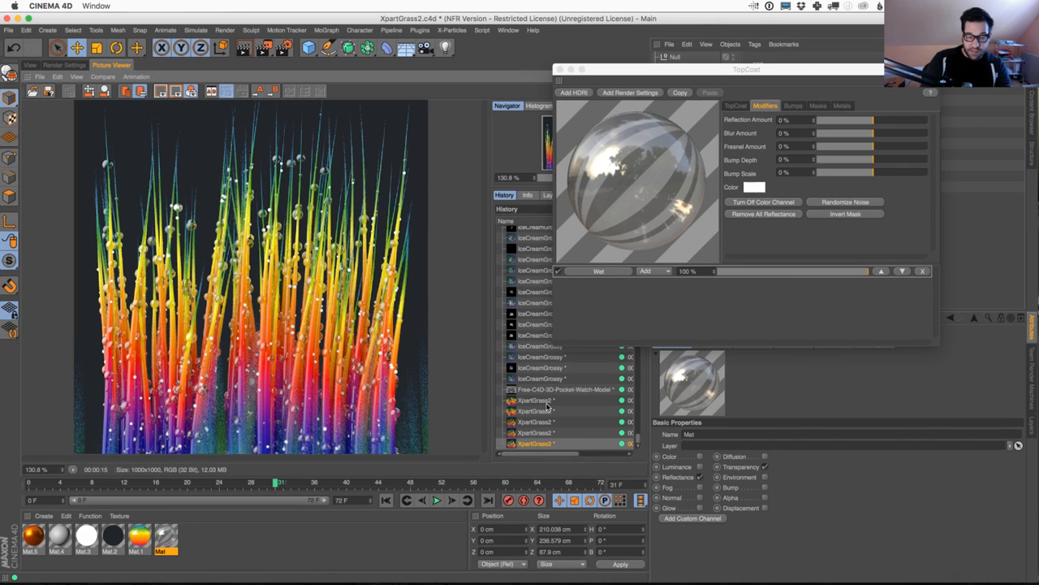
# Move the TopCoat window aside and close it
pyautogui.moveTo(726, 70); pyautogui.dragTo(765, 80)
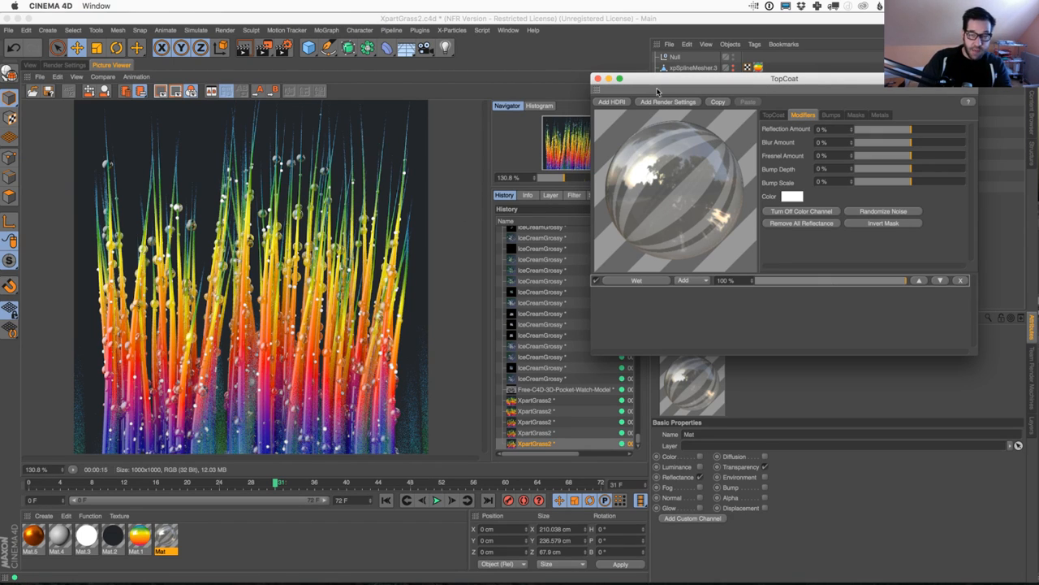
pyautogui.moveTo(662, 79); pyautogui.dragTo(677, 120)
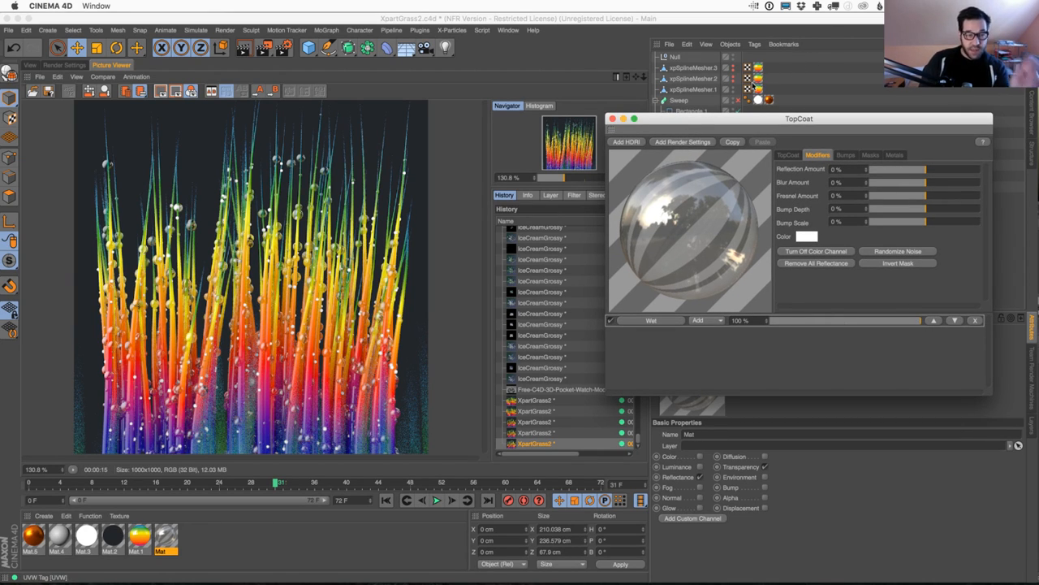
pyautogui.click(612, 119)
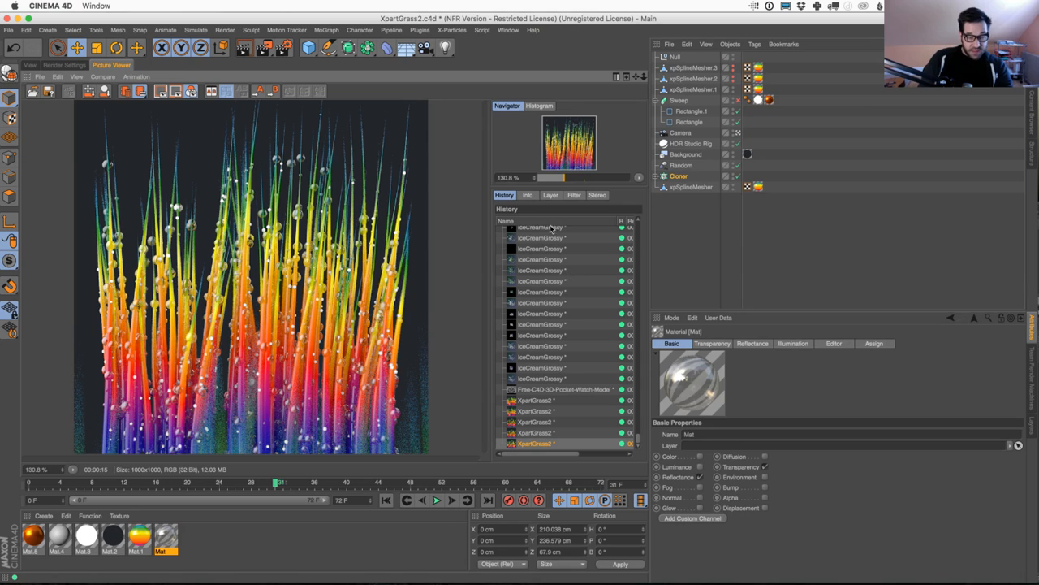
# Activate the AO High render preset and set its Ambient Occlusion Maximum Ray Length to 200 cm
pyautogui.click(71, 67)
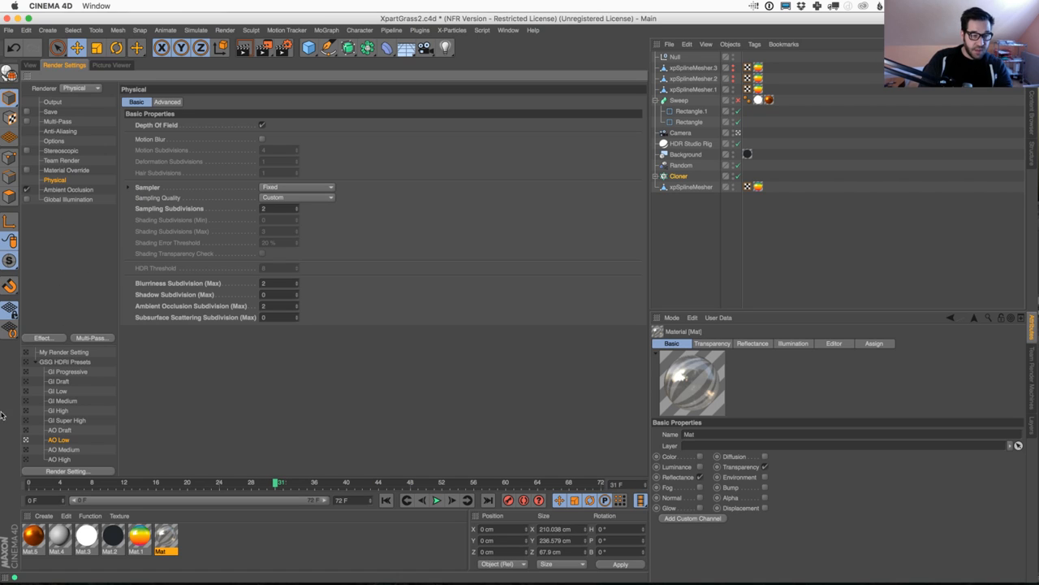
pyautogui.click(25, 459)
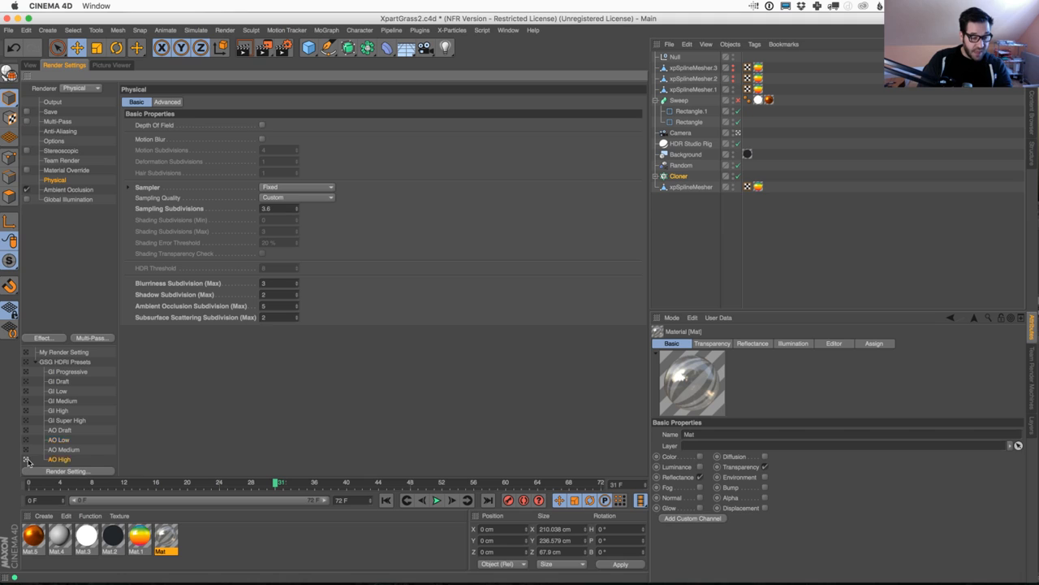
pyautogui.click(68, 189)
pyautogui.moveTo(226, 163); pyautogui.dragTo(166, 140)
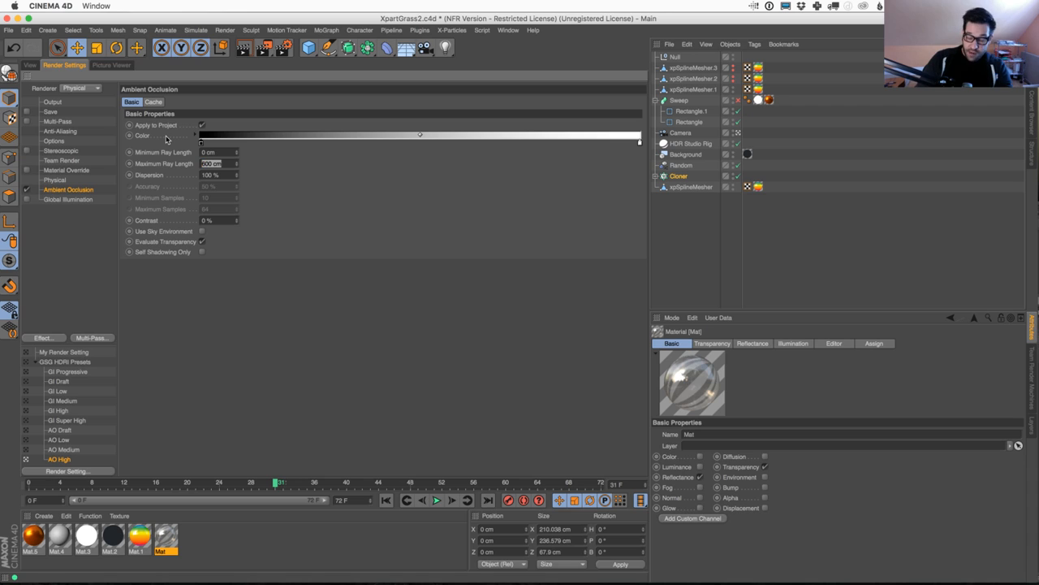
pyautogui.write('200')
pyautogui.press('Return')
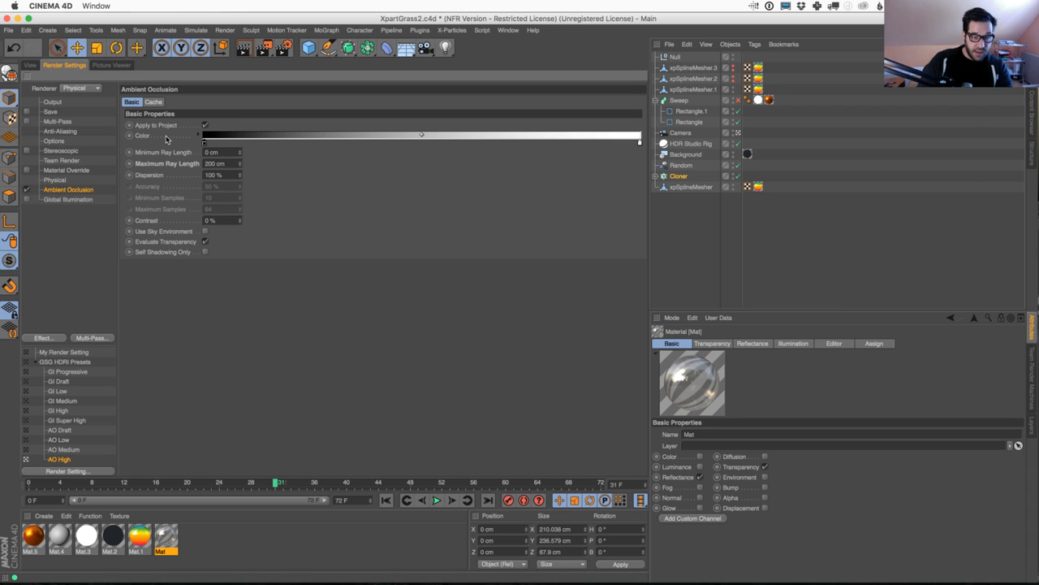
# Copy the brown Ambient Occlusion color gradient from the AO Low preset into the AO High preset
pyautogui.click(63, 431)
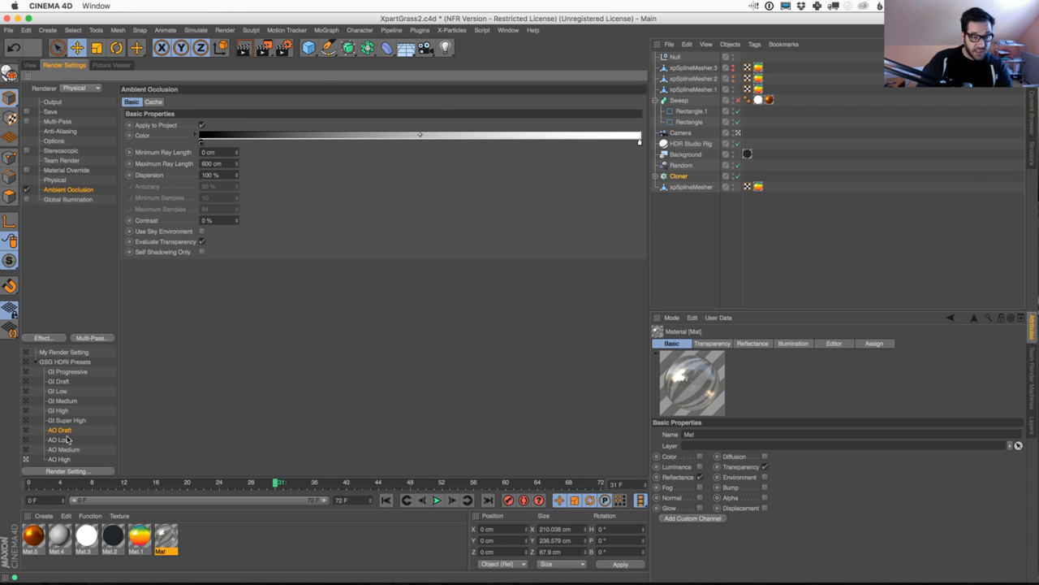
pyautogui.click(67, 439)
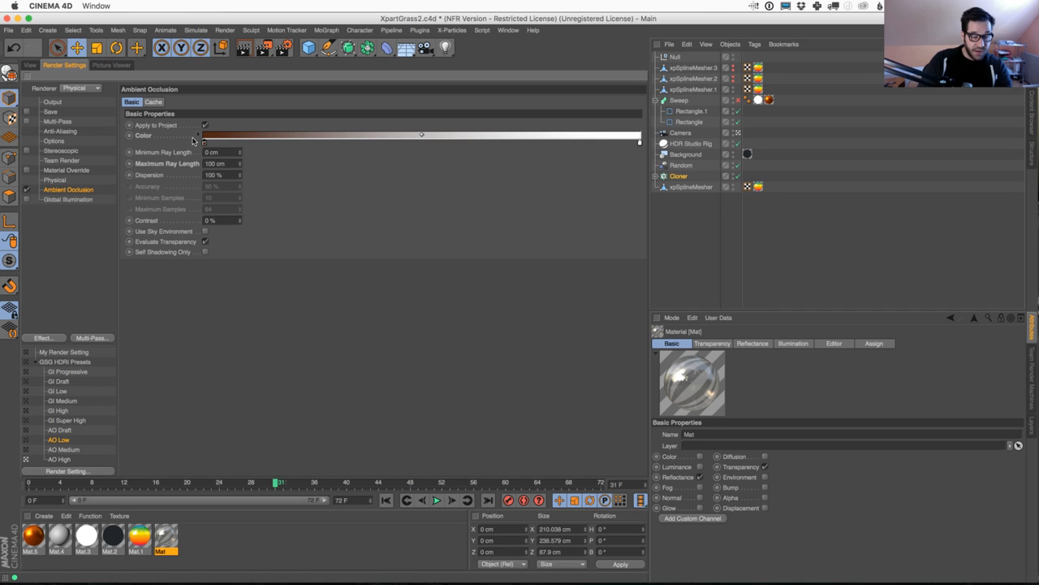
pyautogui.rightClick(155, 136)
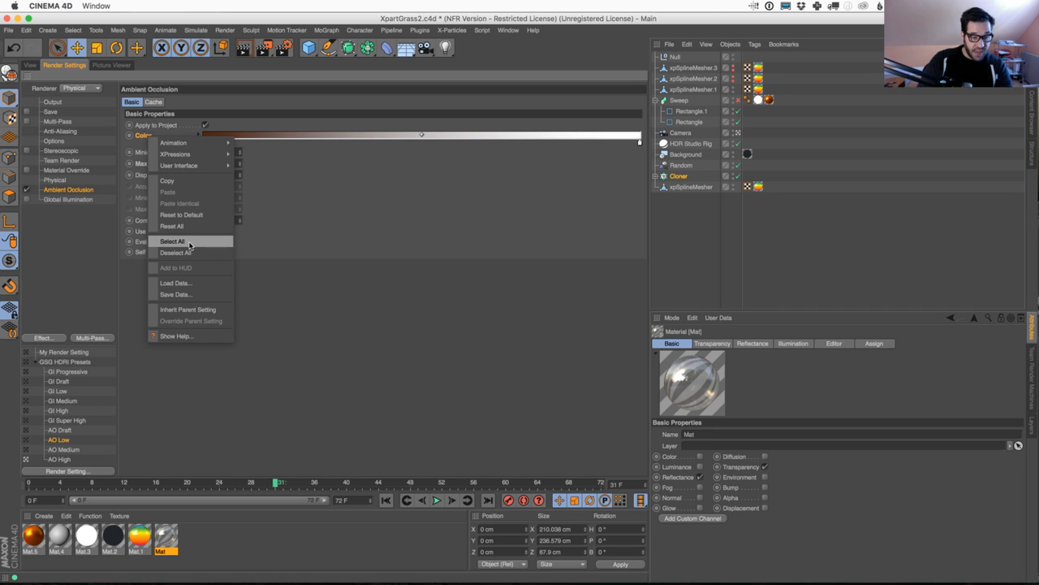
pyautogui.click(190, 214)
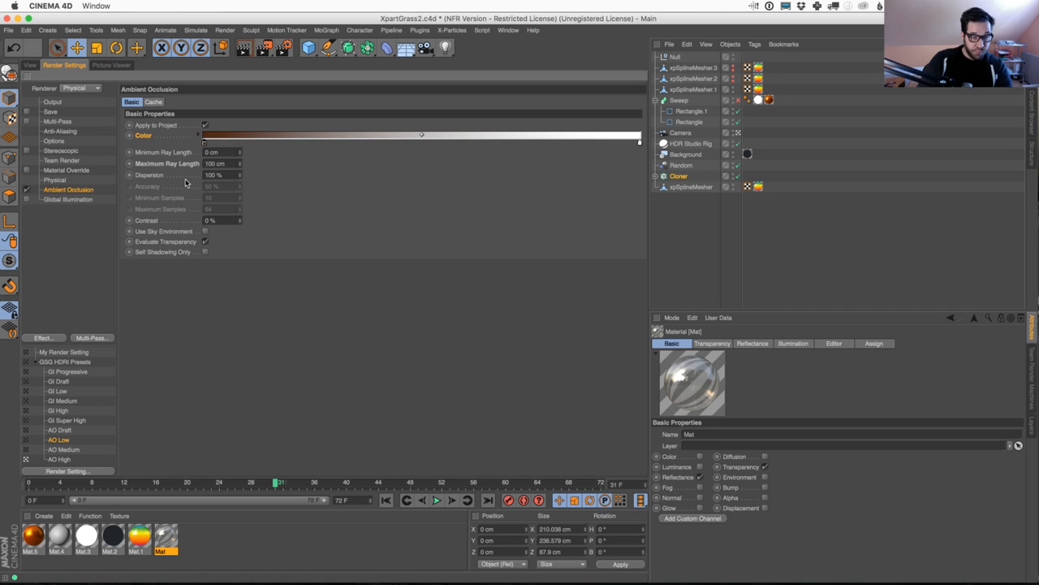
pyautogui.click(60, 459)
pyautogui.rightClick(157, 137)
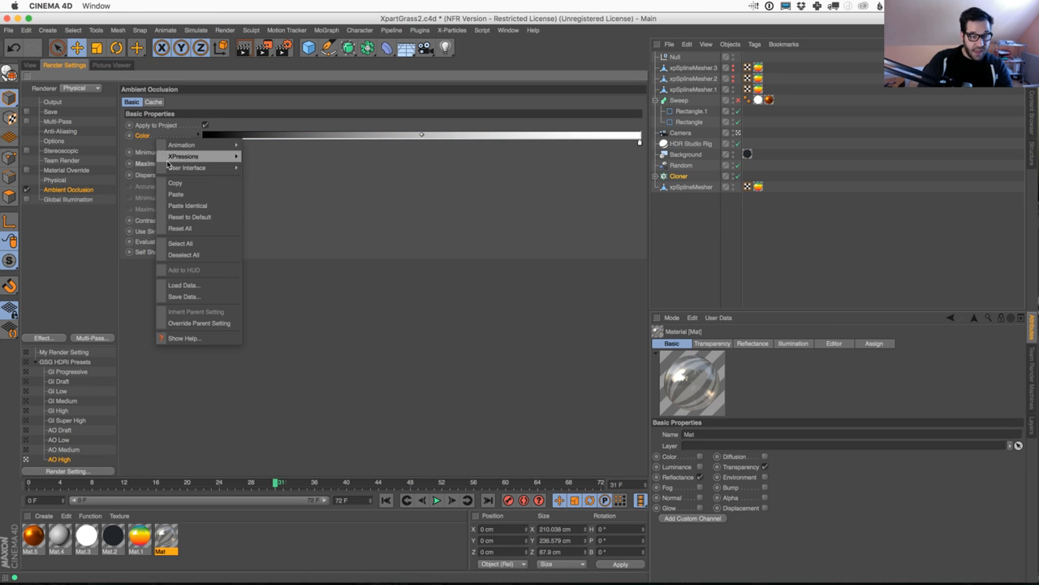
pyautogui.click(183, 195)
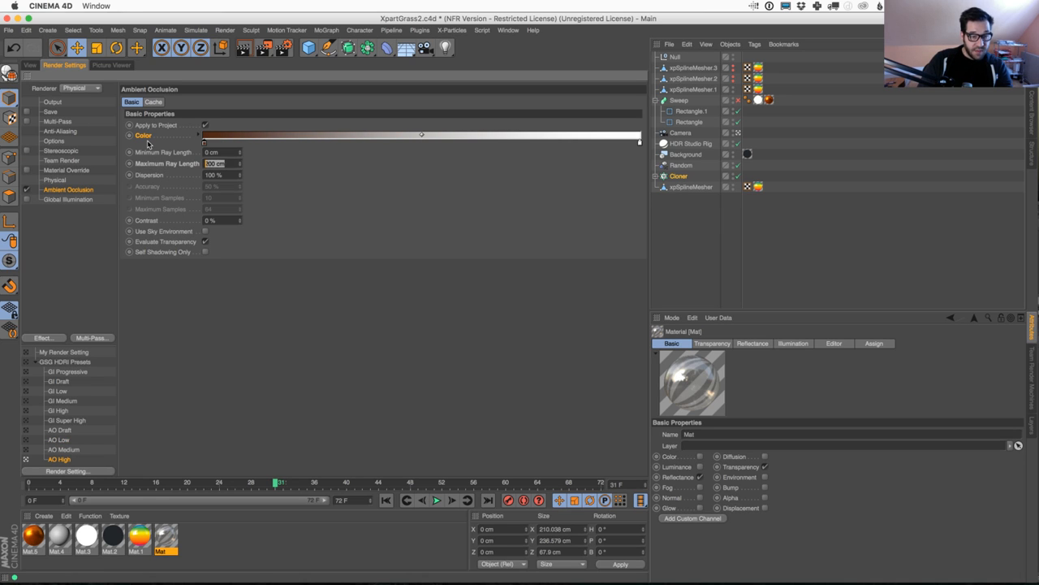
# Enable Depth Of Field in the AO High preset's Physical settings and render the frame to the Picture Viewer
pyautogui.click(58, 171)
pyautogui.click(67, 180)
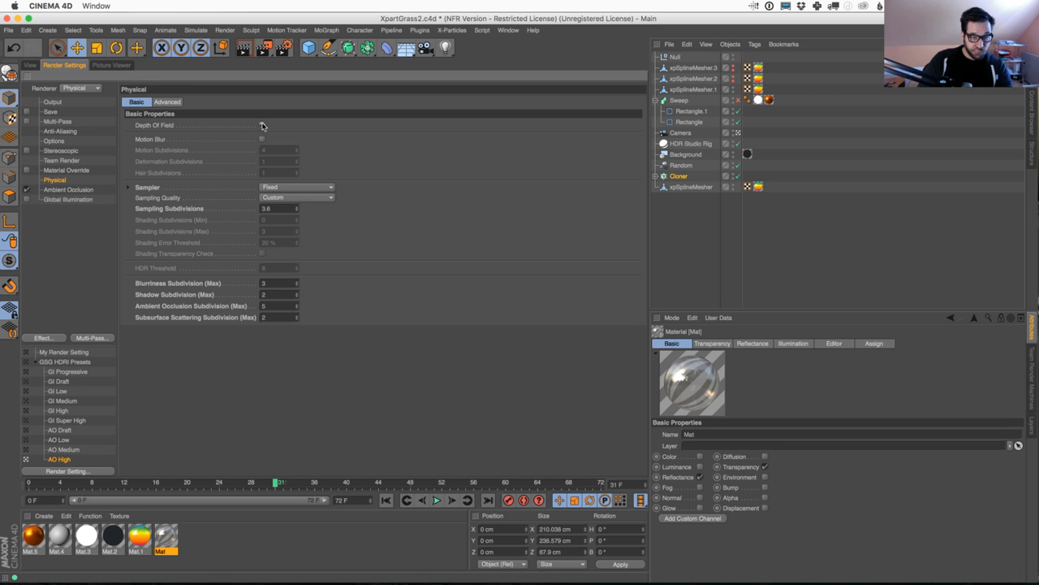
pyautogui.hotkey('shift', 'r')
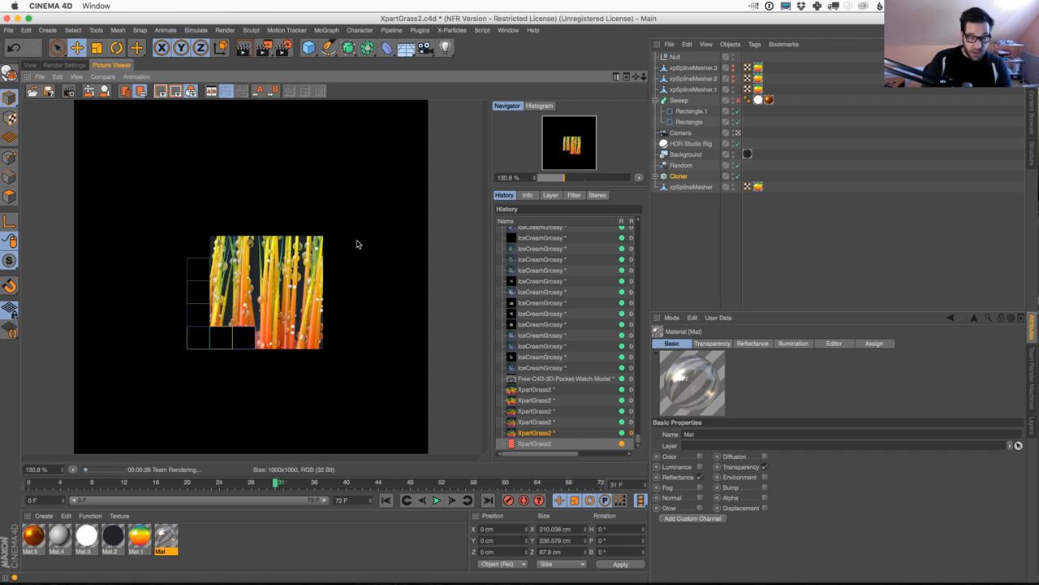
# Compare the high-quality render in progress with the previous XpartGrass2 render in the history
pyautogui.click(537, 433)
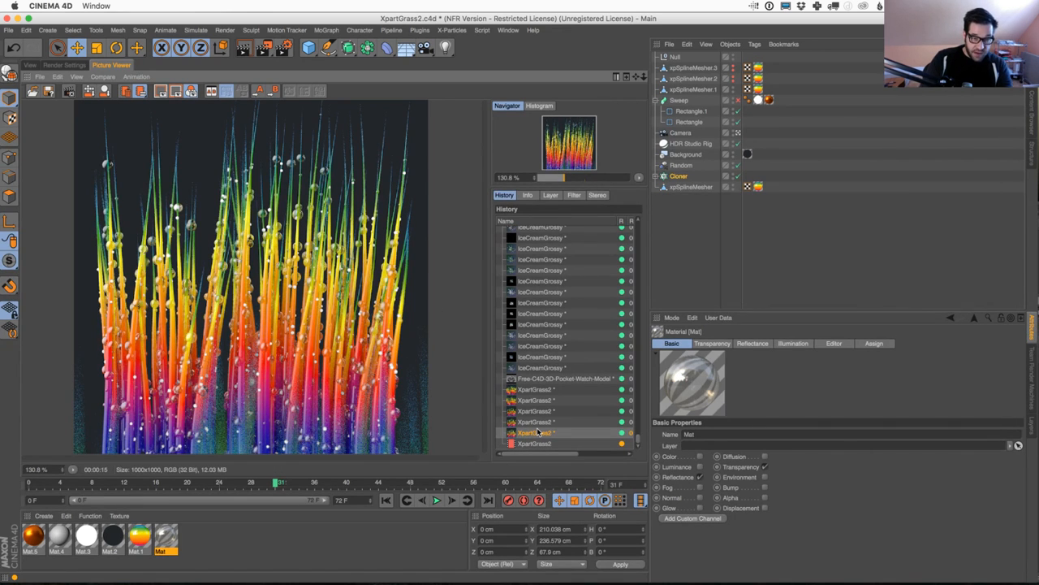
pyautogui.press('Down')
pyautogui.press('Up')
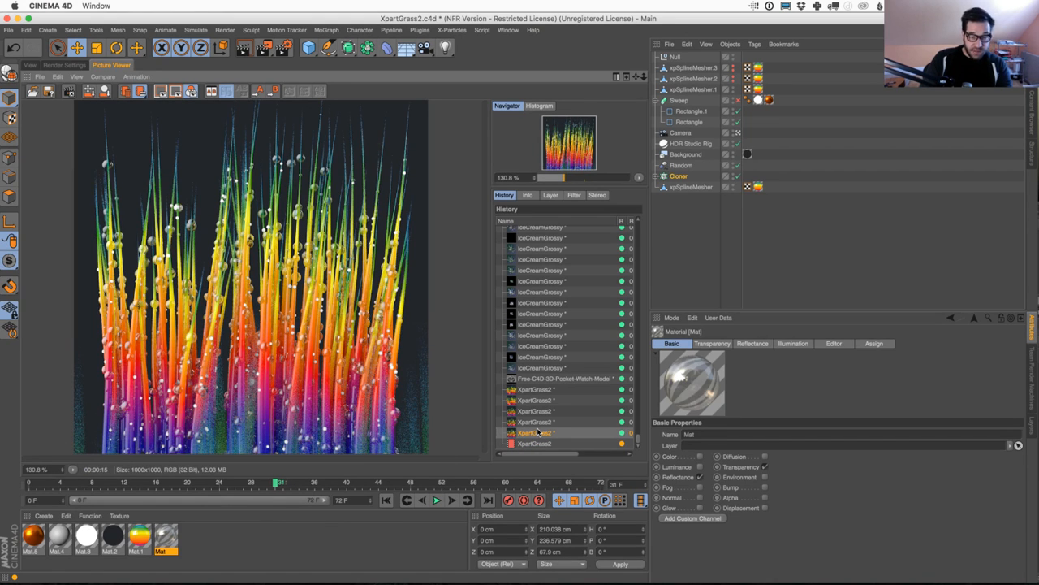
pyautogui.press('Down')
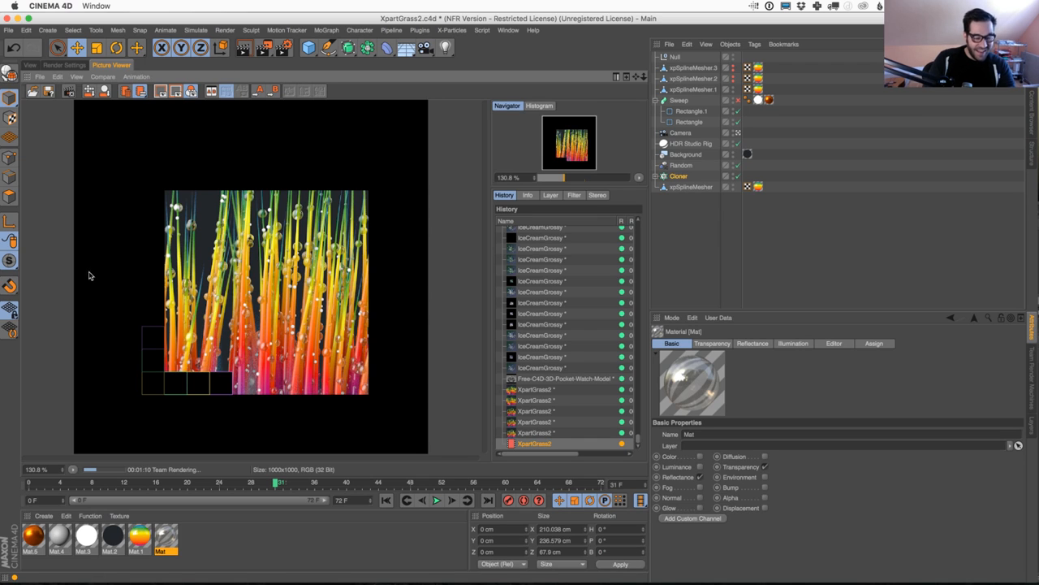
# Activate the AO Low render preset and apply the rainbow Mat.1 material to the Background object
pyautogui.click(60, 65)
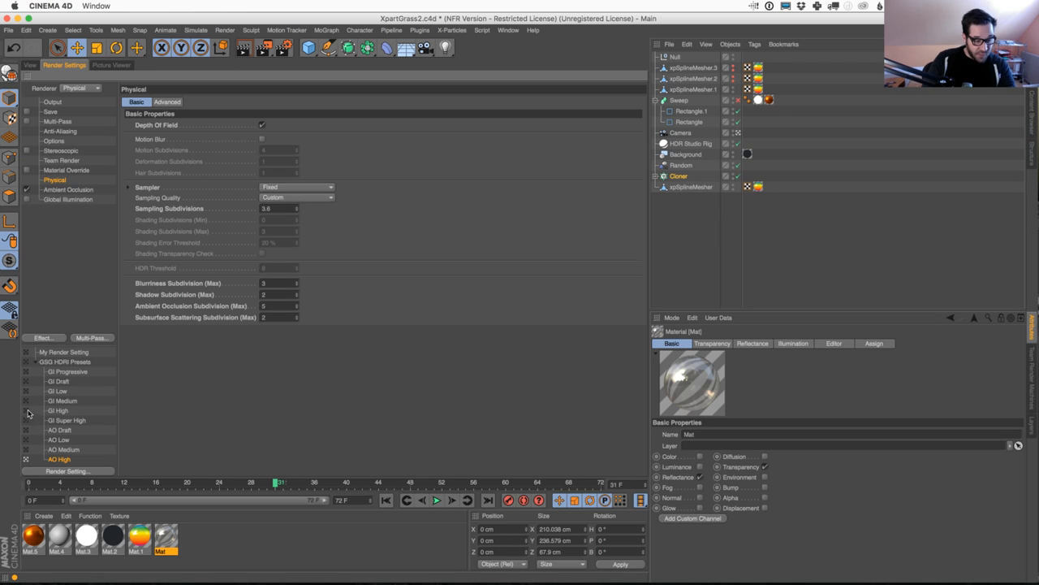
pyautogui.click(25, 439)
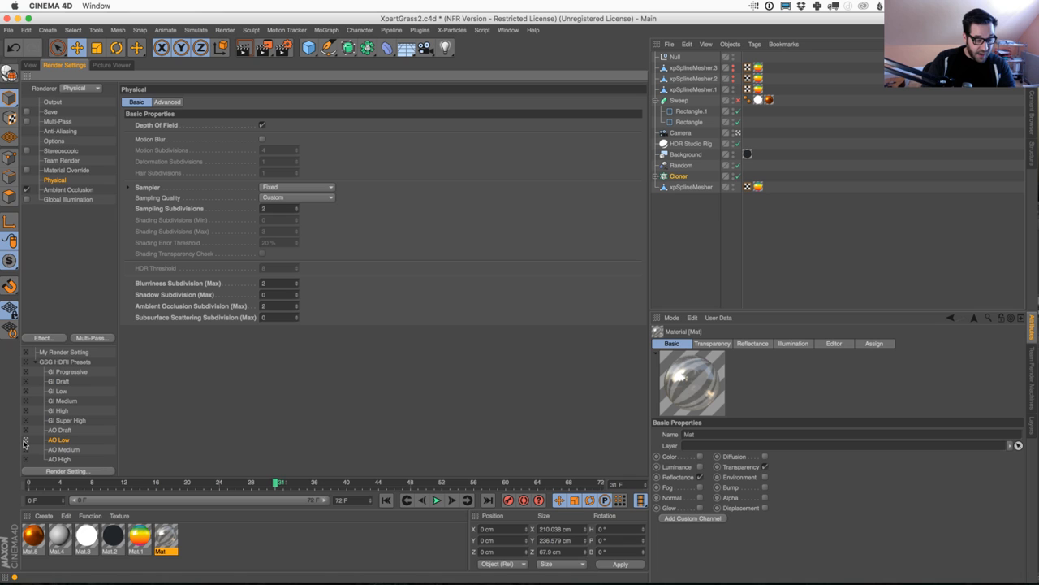
pyautogui.click(30, 65)
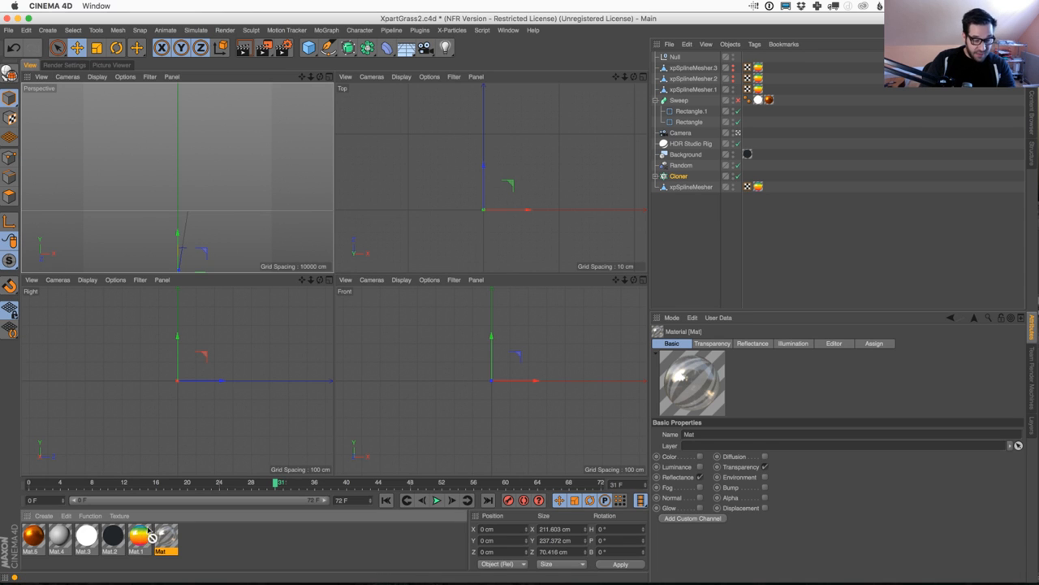
pyautogui.moveTo(150, 536)
pyautogui.mouseDown()
pyautogui.moveTo(673, 158)
pyautogui.moveTo(701, 71)
pyautogui.moveTo(719, 113)
pyautogui.moveTo(686, 101)
pyautogui.moveTo(697, 156)
pyautogui.mouseUp()
# Preview the rainbow background in the perspective view with an Interactive Render Region
pyautogui.click(265, 48)
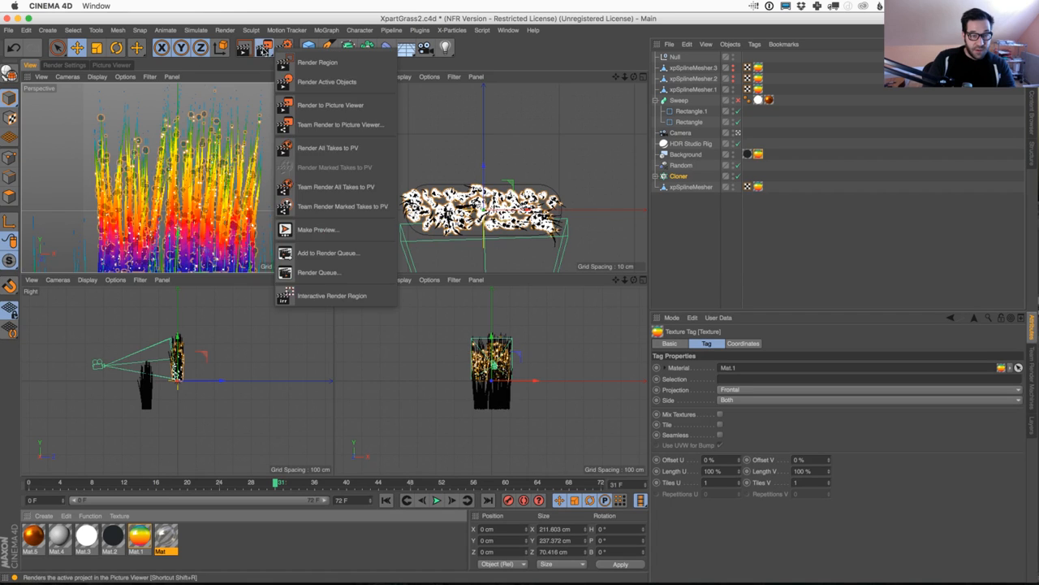
pyautogui.click(332, 295)
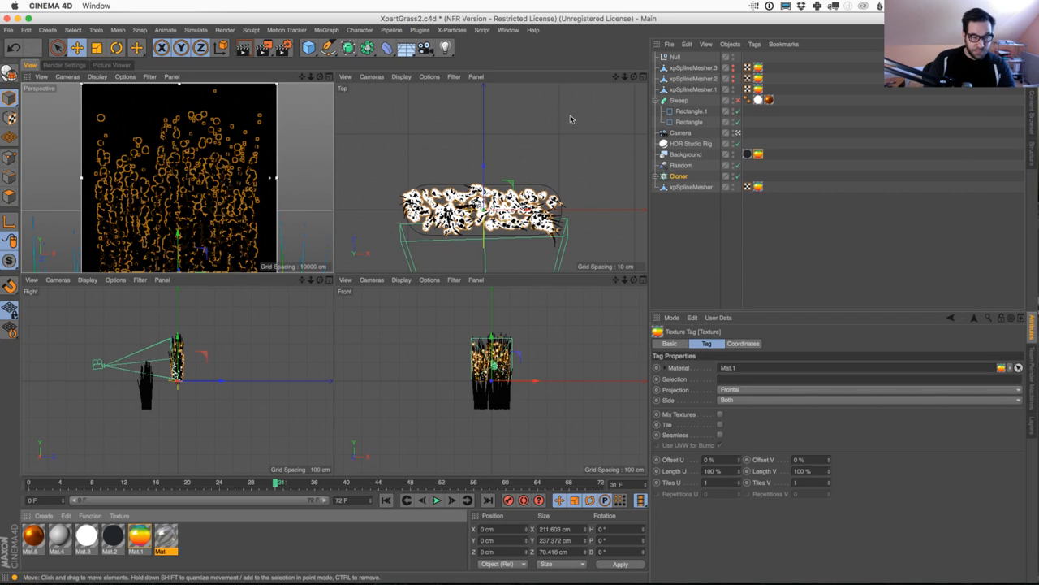
pyautogui.moveTo(271, 179); pyautogui.dragTo(275, 247)
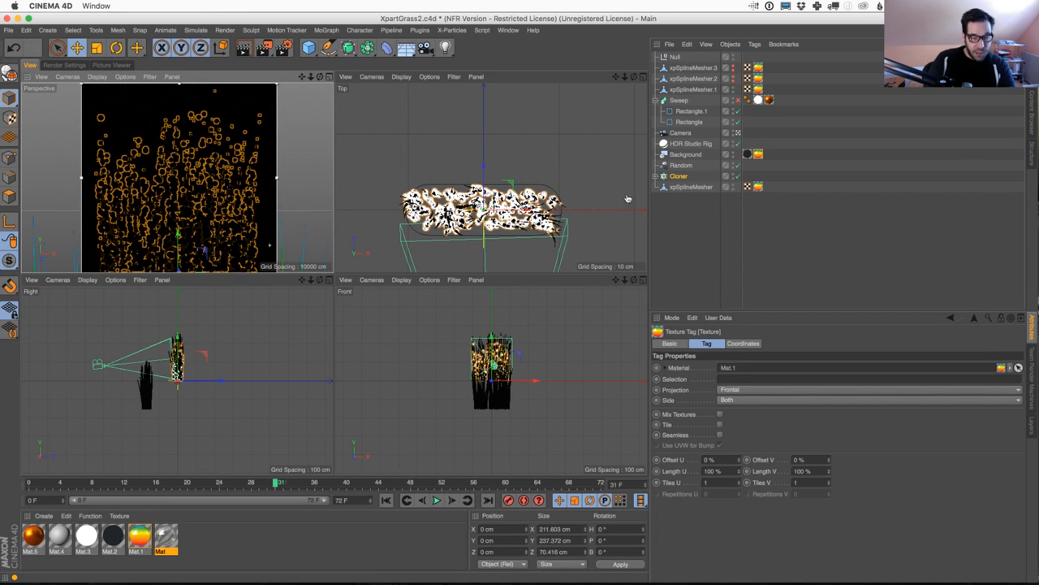
pyautogui.click(697, 222)
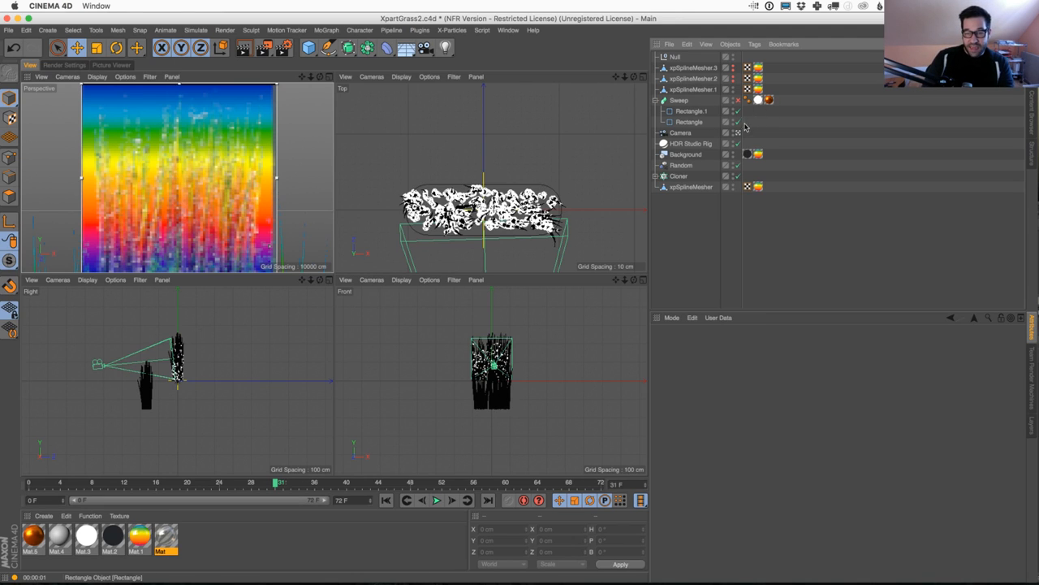
pyautogui.click(218, 369)
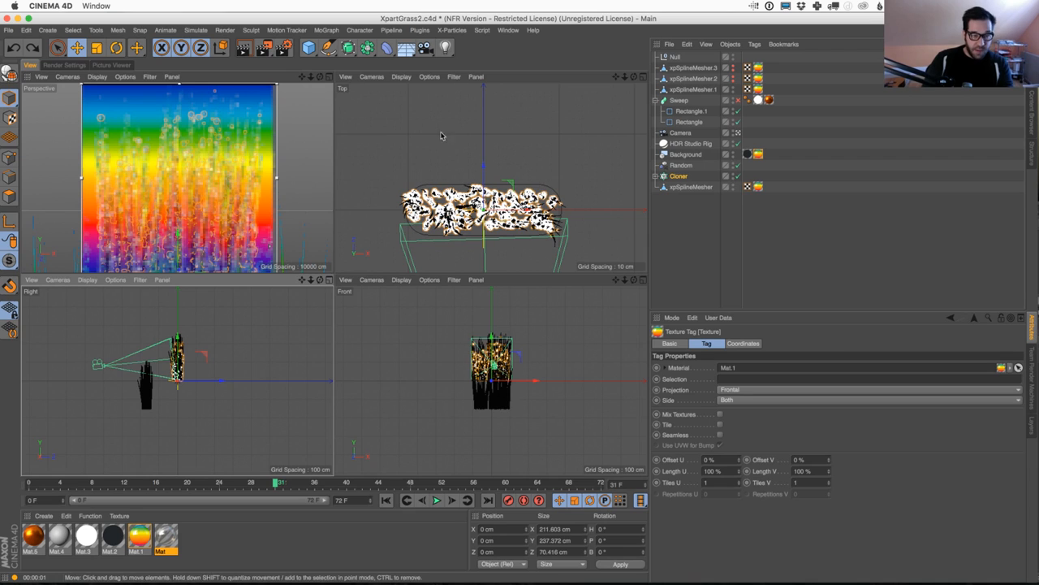
# Examine the AO High render in the Picture Viewer at 100% zoom
pyautogui.click(112, 66)
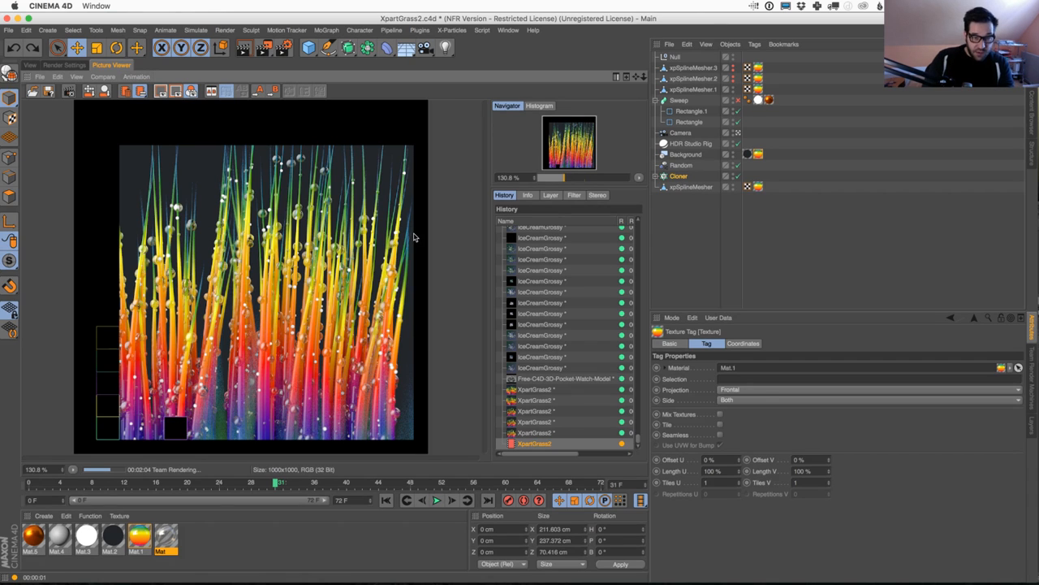
pyautogui.scroll(-1, 414, 236)
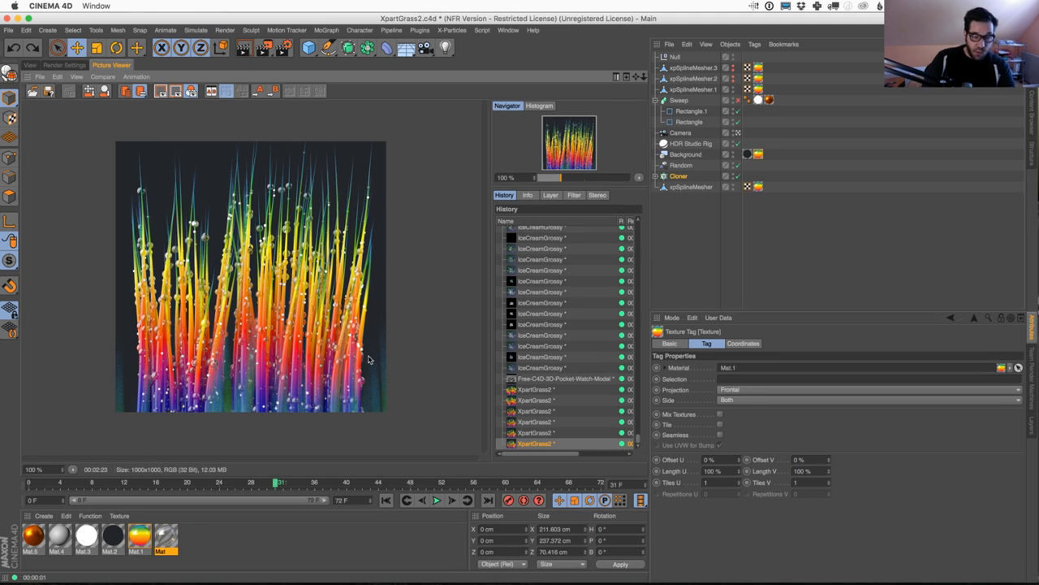
# Hide xpSplineMesher.1 and render the frame to the Picture Viewer with the AO Low preset's Depth Of Field disabled
pyautogui.click(65, 65)
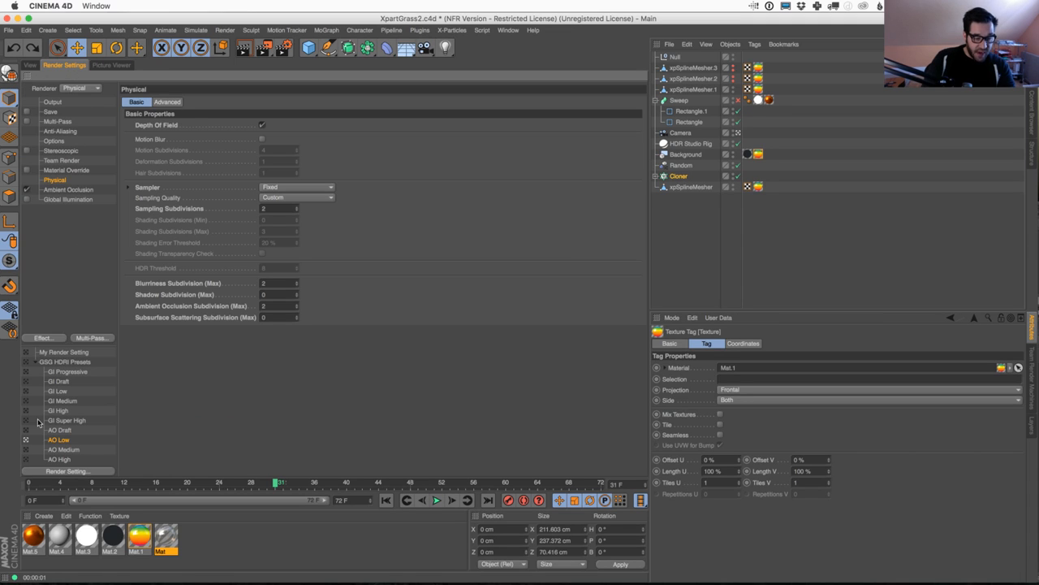
pyautogui.click(262, 125)
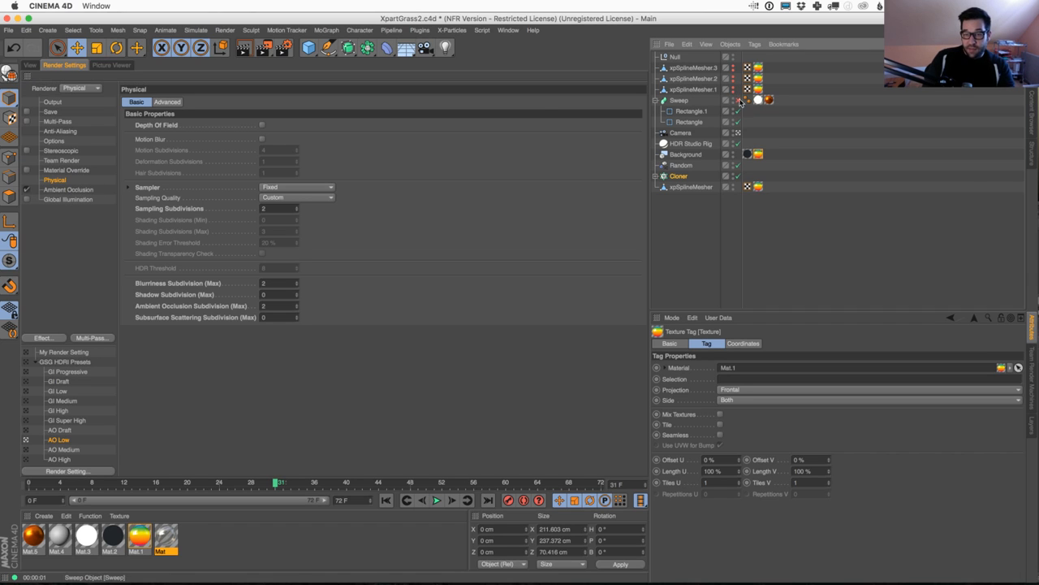
pyautogui.hotkey('shift', 'r')
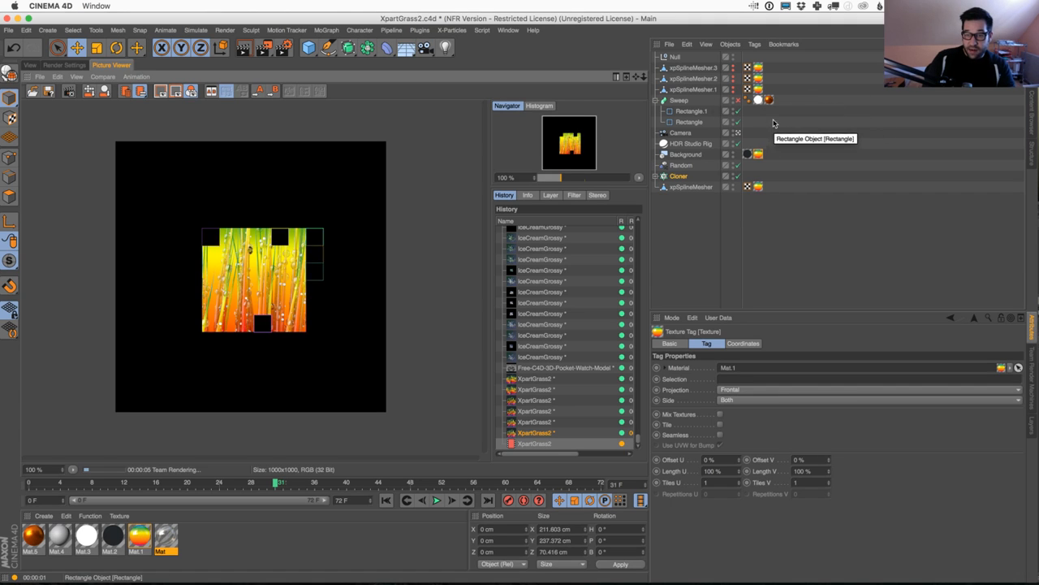
# Remove the rainbow material from the Background object and restart the Picture Viewer render with the AO High preset
pyautogui.press('Delete')
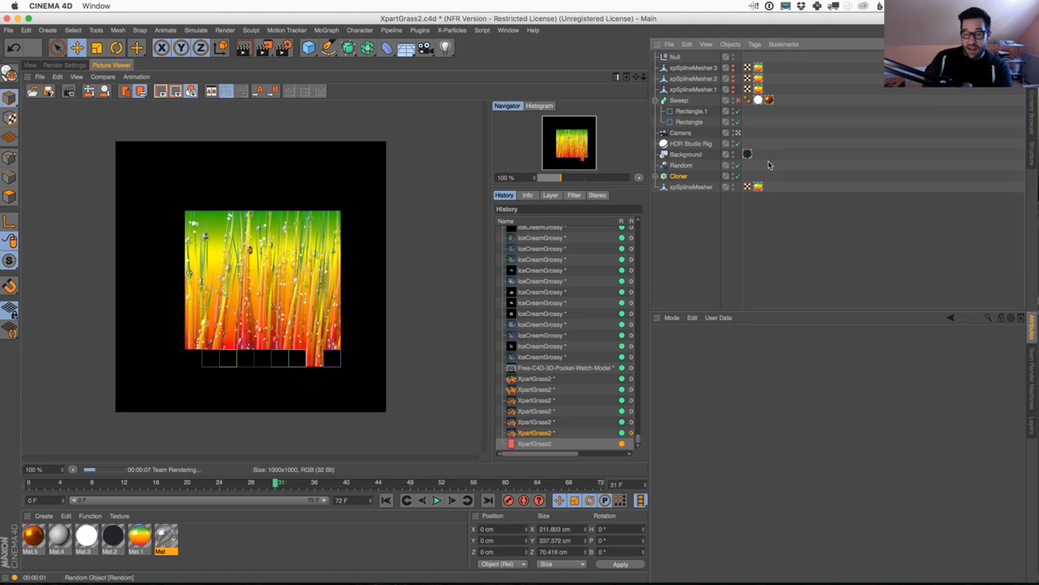
pyautogui.click(75, 65)
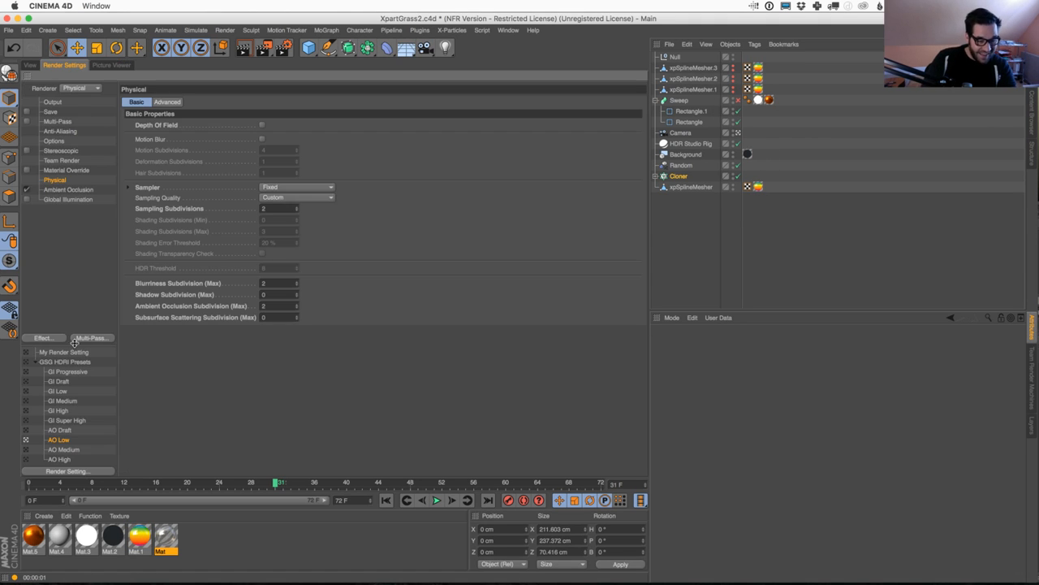
pyautogui.click(26, 460)
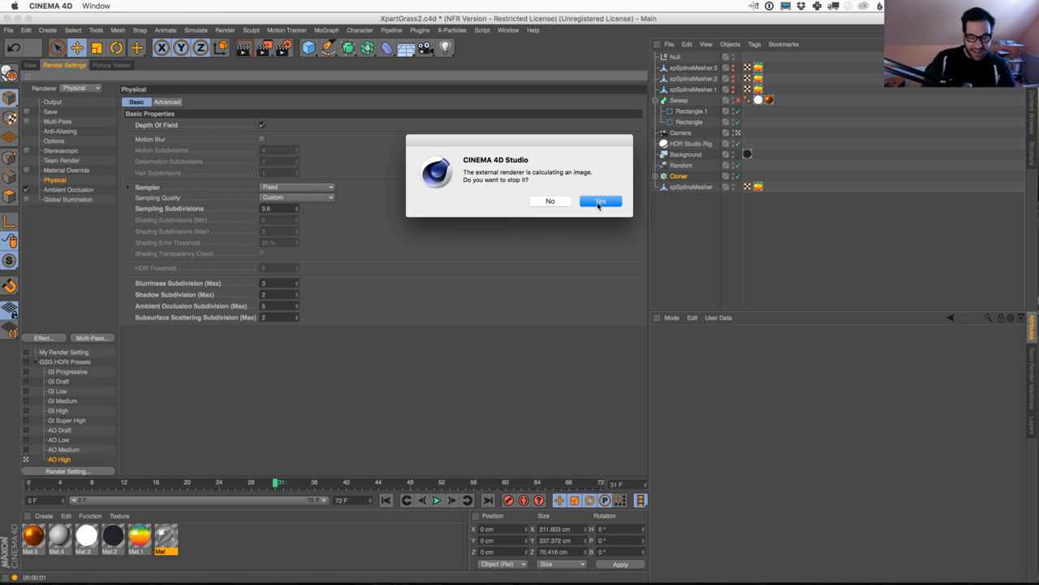
pyautogui.click(599, 202)
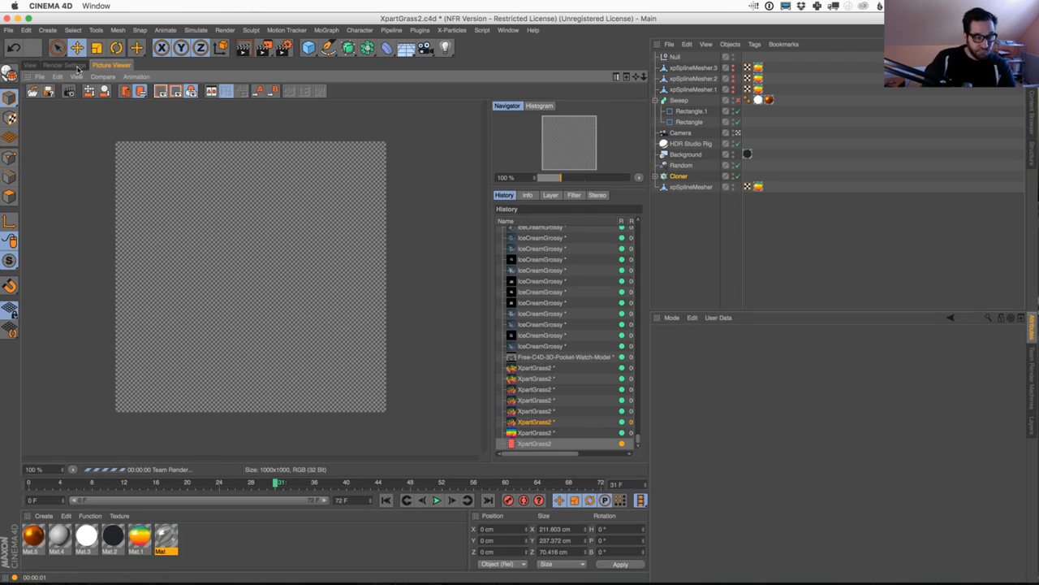
# Disable Depth Of Field in the AO High preset's Physical settings and restart the Picture Viewer render
pyautogui.click(77, 66)
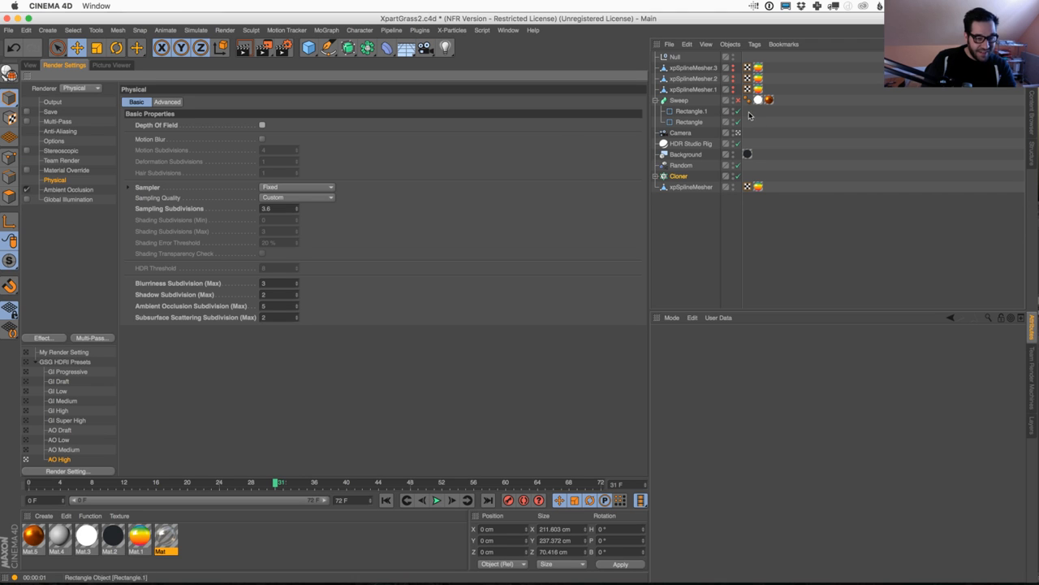
pyautogui.click(599, 201)
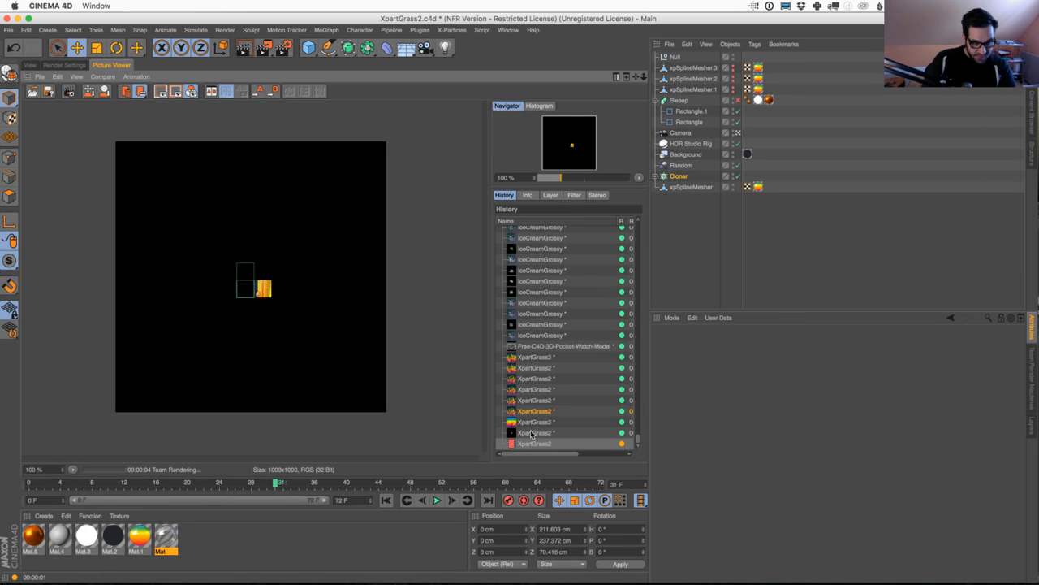
# Duplicate the Camera object and make the copy, Camera.1, the active camera
pyautogui.click(65, 65)
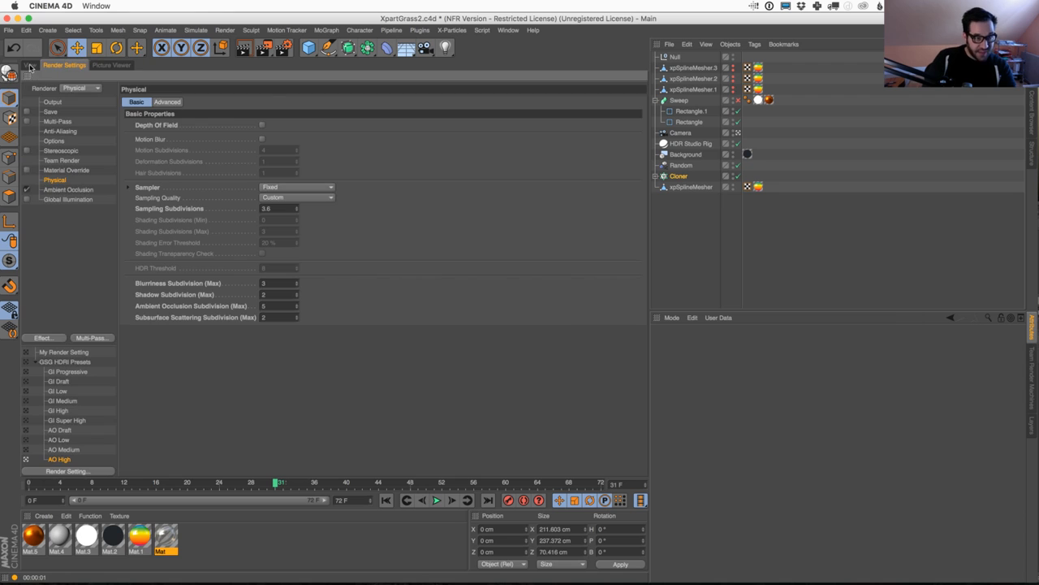
pyautogui.click(36, 65)
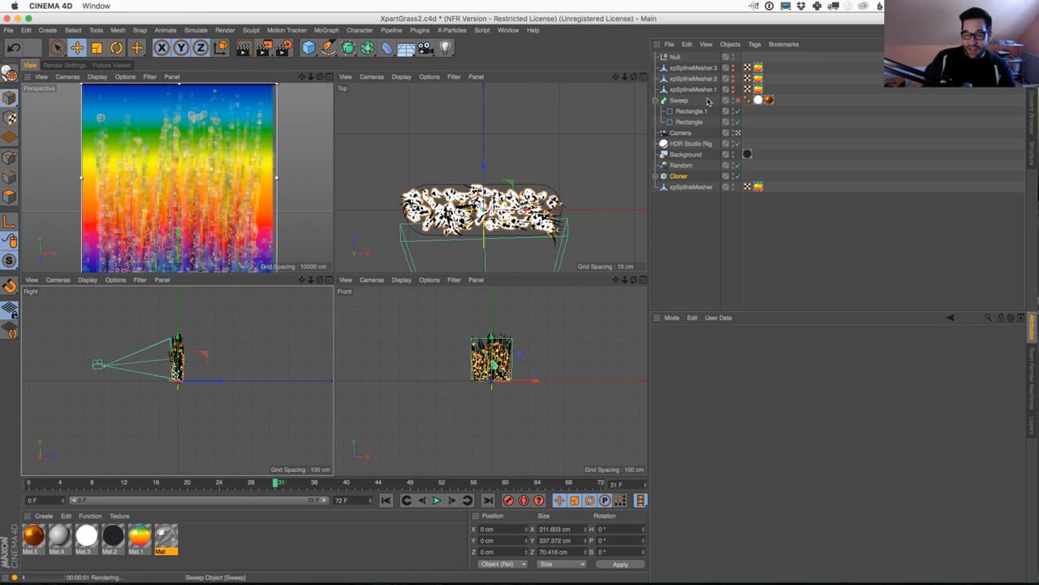
pyautogui.click(686, 134)
pyautogui.press('super+c')
pyautogui.press('super+v')
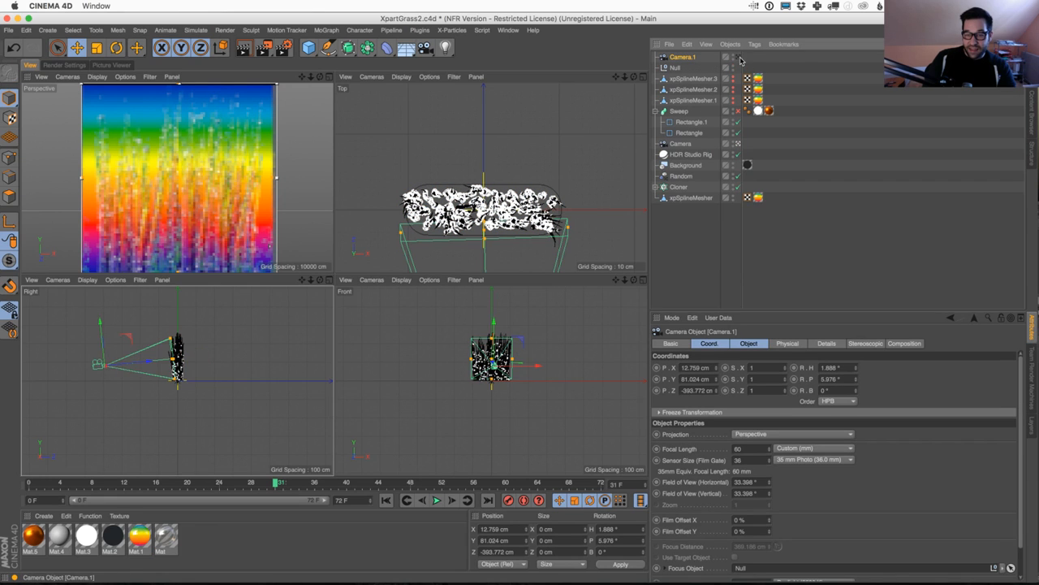
pyautogui.click(736, 58)
# Turn off the Interactive Render Region and maximize the perspective view
pyautogui.click(264, 49)
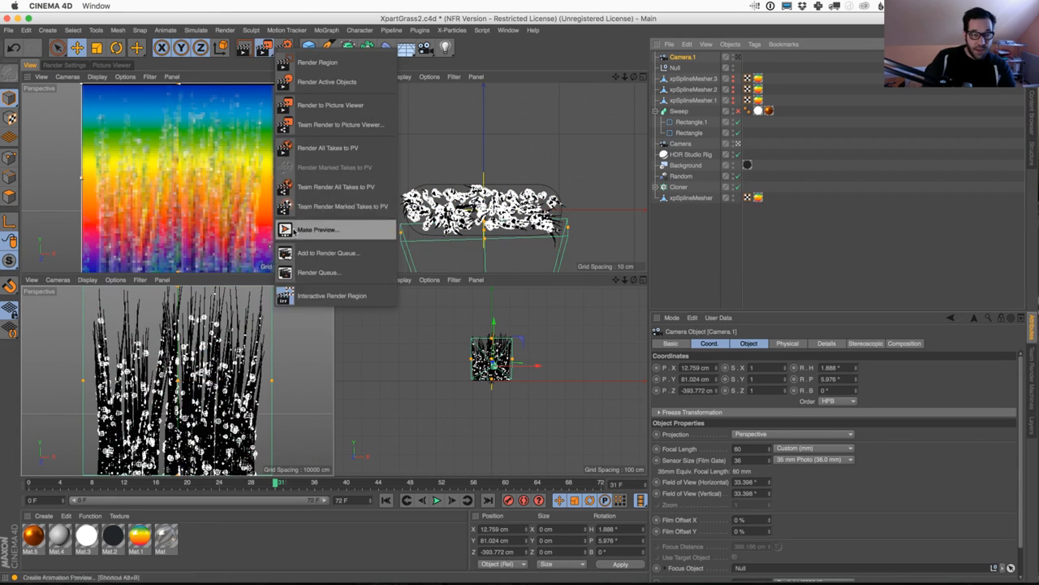
pyautogui.click(324, 296)
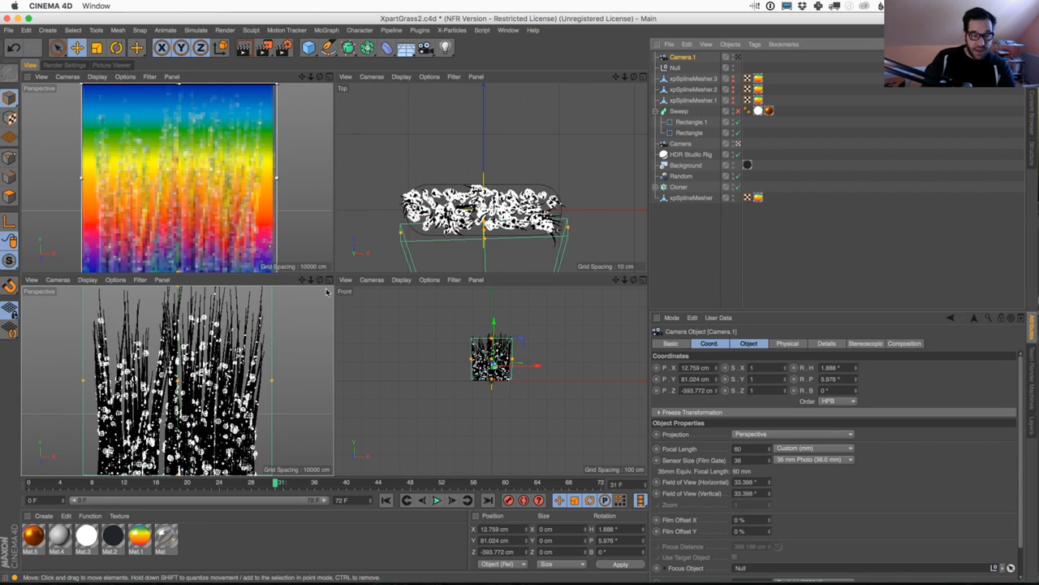
pyautogui.click(329, 76)
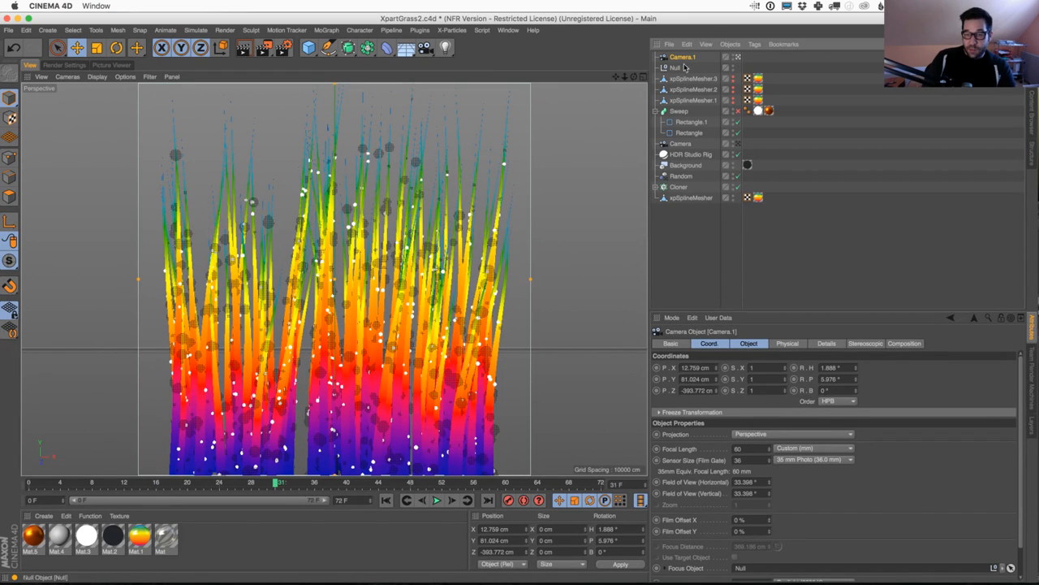
# Set Camera.1's focal length to 20 mm and move the camera in close to the grass, to about -51 cm in Z
pyautogui.doubleClick(739, 448)
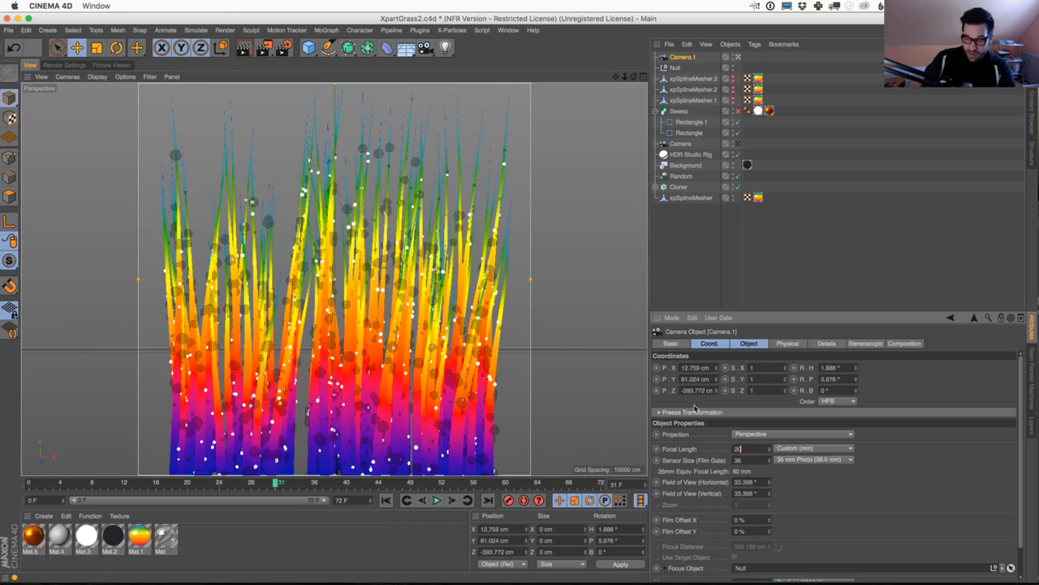
pyautogui.press('Return')
pyautogui.scroll(6, 344, 262)
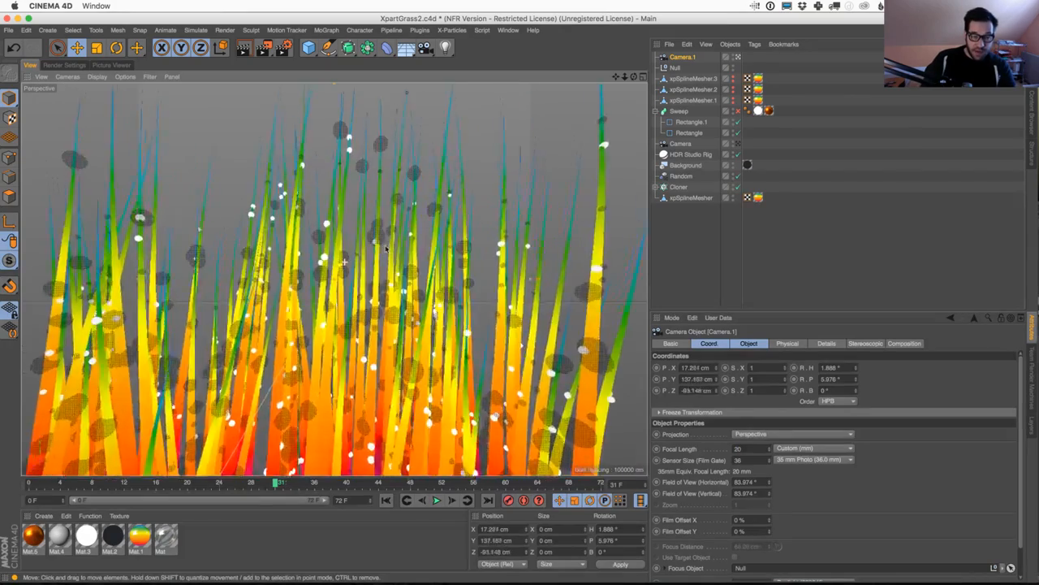
pyautogui.scroll(3, 387, 248)
pyautogui.scroll(5, 468, 196)
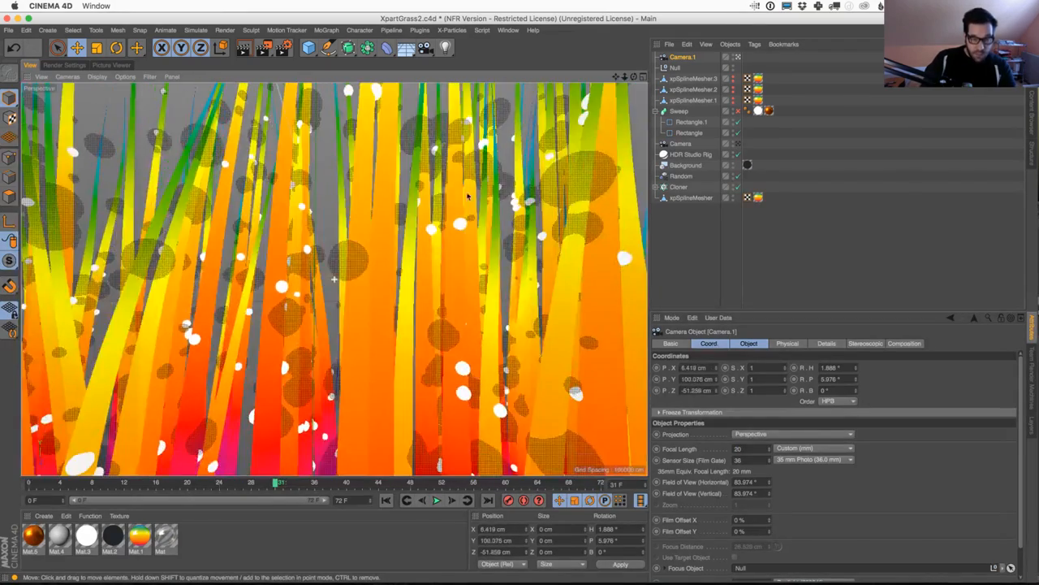
# Reframe Camera.1 among the blades and droplets, with a heading of about 30° and a pitch of about -2°
pyautogui.keyDown('alt'); pyautogui.moveTo(437, 271); pyautogui.dragTo(462, 266); pyautogui.keyUp('alt')
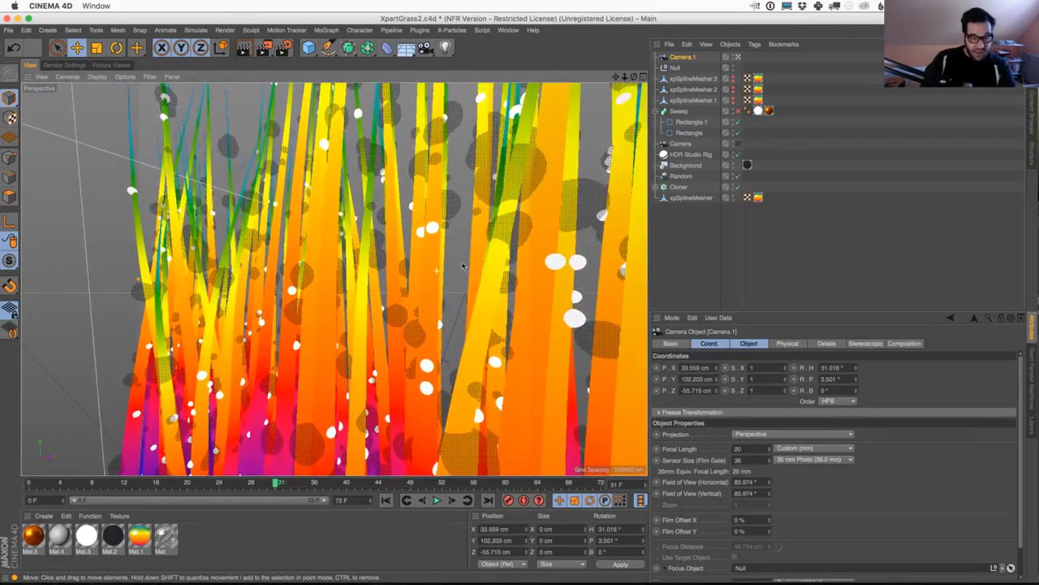
pyautogui.keyDown('alt'); pyautogui.moveTo(462, 266); pyautogui.dragTo(429, 289, button='middle'); pyautogui.keyUp('alt')
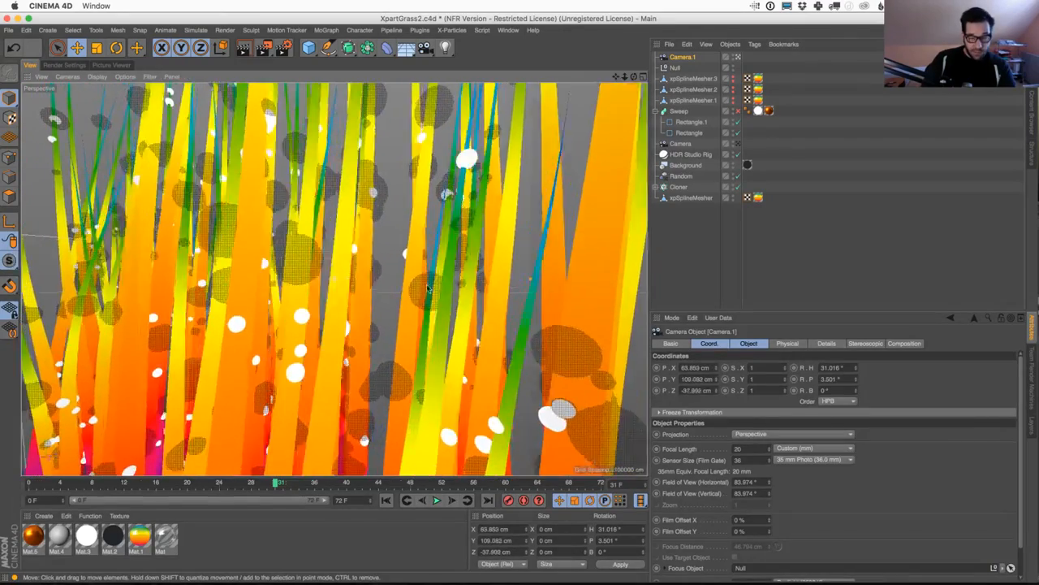
pyautogui.keyDown('alt'); pyautogui.moveTo(428, 289); pyautogui.dragTo(456, 277); pyautogui.keyUp('alt')
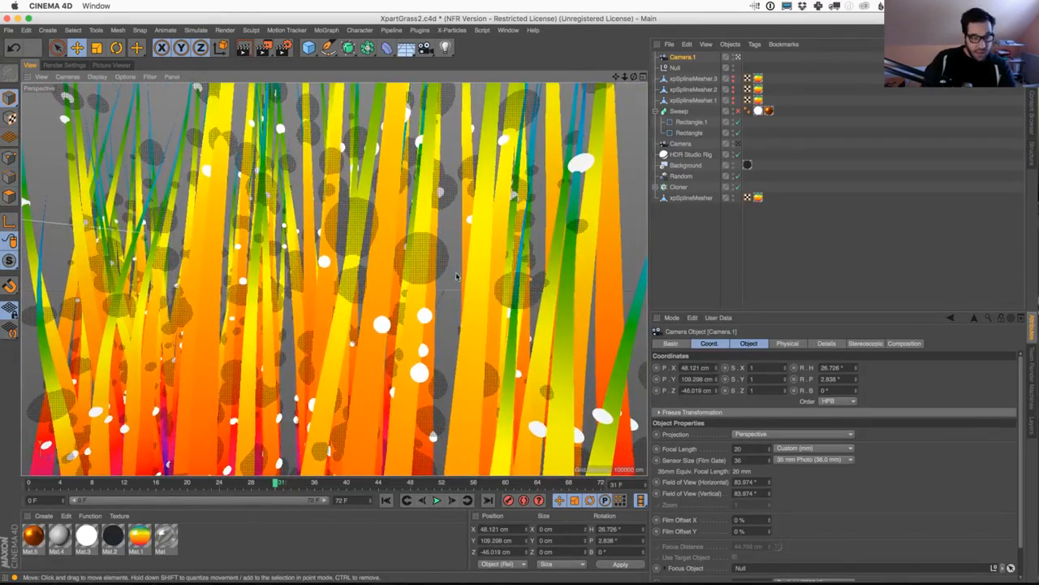
pyautogui.moveTo(457, 277)
pyautogui.keyDown('alt'); pyautogui.mouseDown(button='right')
pyautogui.moveTo(464, 267)
pyautogui.moveTo(457, 276)
pyautogui.mouseUp(button='right'); pyautogui.keyUp('alt')
pyautogui.keyDown('alt'); pyautogui.moveTo(302, 203); pyautogui.dragTo(419, 262, button='middle'); pyautogui.keyUp('alt')
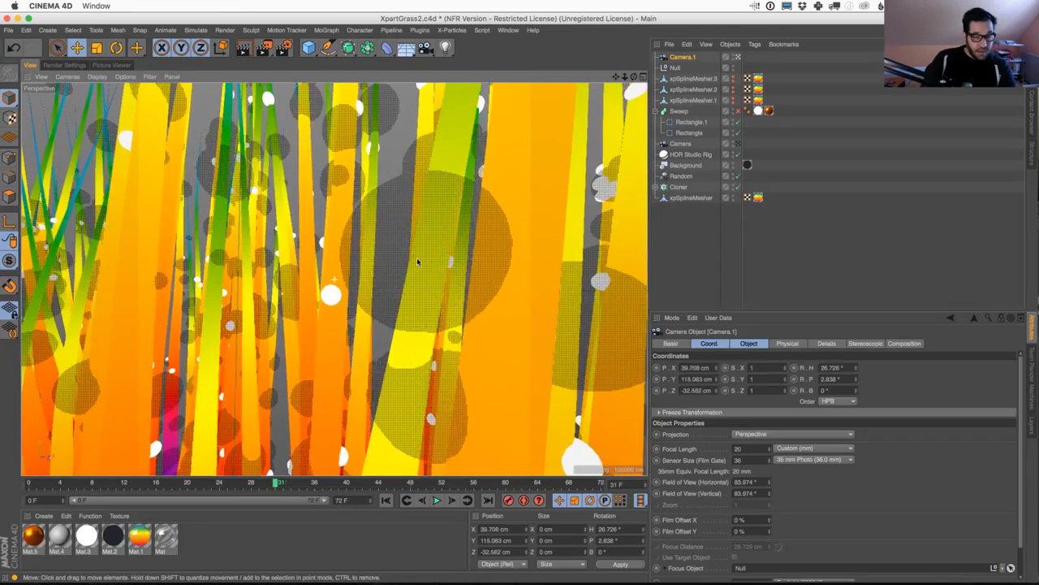
pyautogui.keyDown('alt'); pyautogui.moveTo(418, 261); pyautogui.dragTo(413, 268); pyautogui.keyUp('alt')
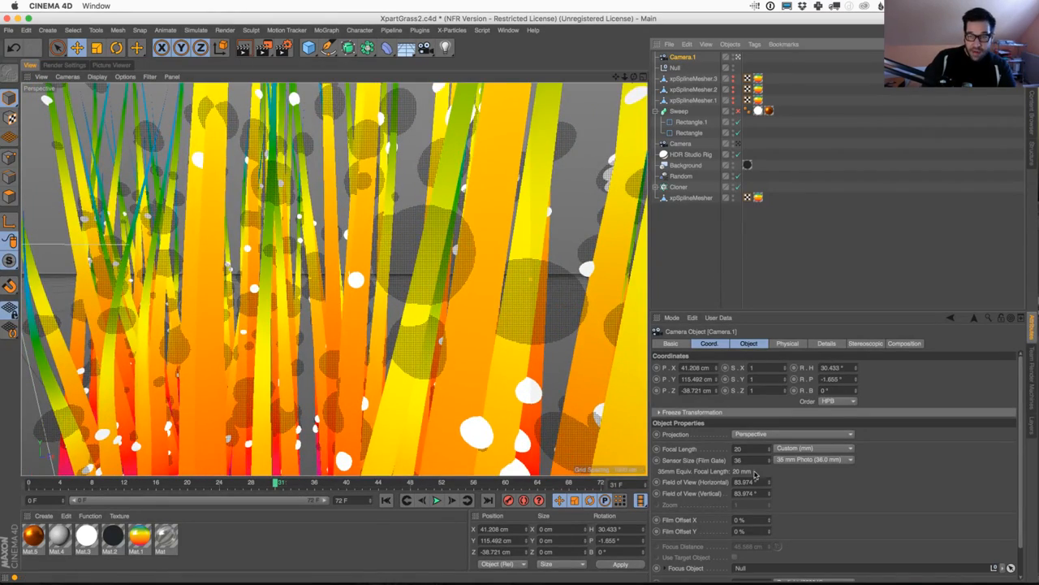
# Set Camera.1's focal length to 18 mm and raise the camera to about 143 cm with a pitch of about -5°
pyautogui.write('18')
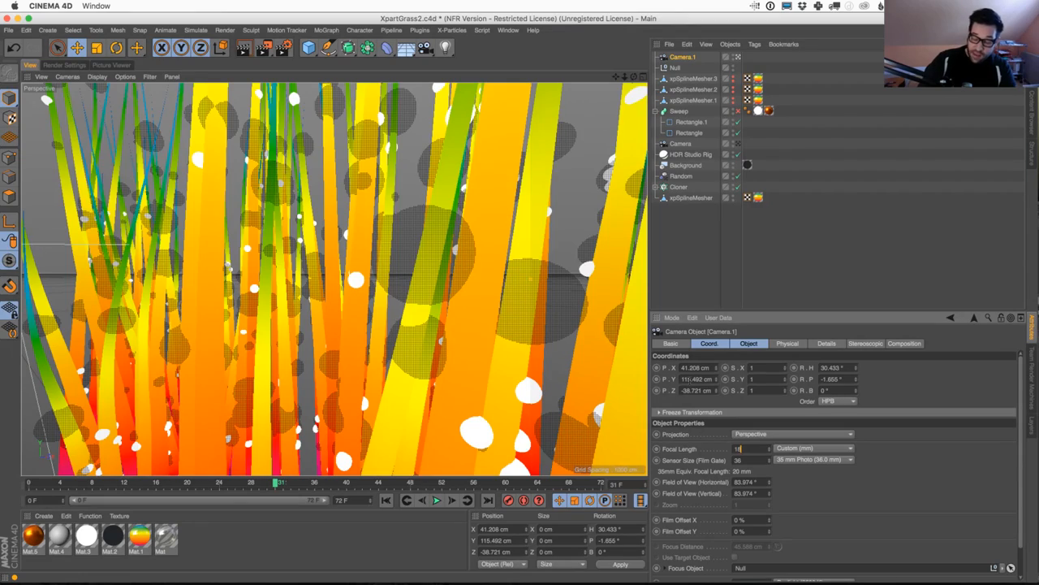
pyautogui.press('Return')
pyautogui.keyDown('alt'); pyautogui.moveTo(392, 242); pyautogui.dragTo(429, 280); pyautogui.keyUp('alt')
pyautogui.keyDown('alt'); pyautogui.moveTo(429, 280); pyautogui.dragTo(427, 305, button='middle'); pyautogui.keyUp('alt')
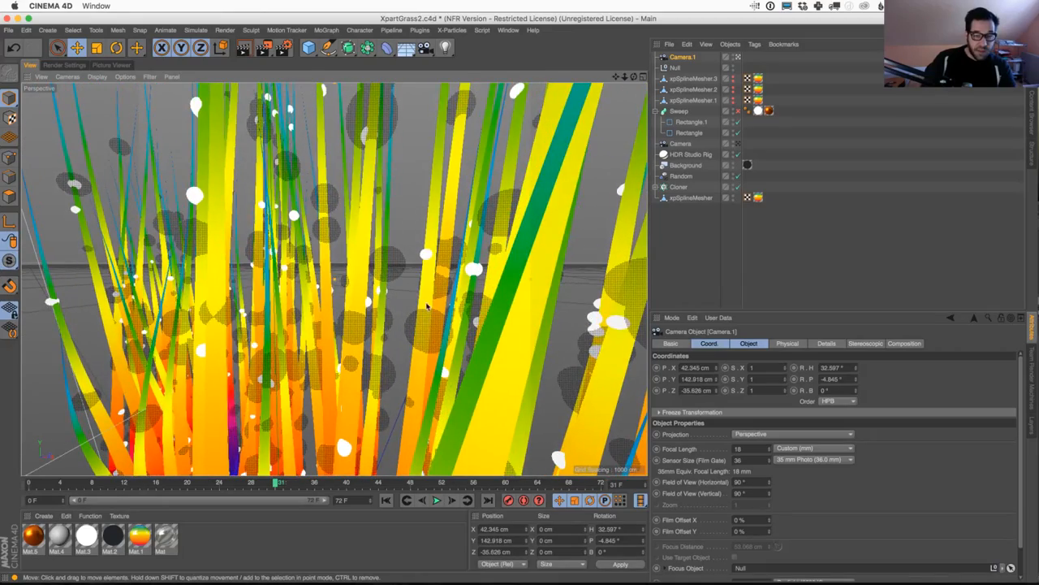
# Lower Camera.1 to about 117 cm with a pitch of about -8° and turn on the Interactive Render Region at reduced quality
pyautogui.keyDown('alt'); pyautogui.moveTo(426, 348); pyautogui.dragTo(431, 272); pyautogui.keyUp('alt')
pyautogui.moveTo(264, 47); pyautogui.dragTo(339, 281)
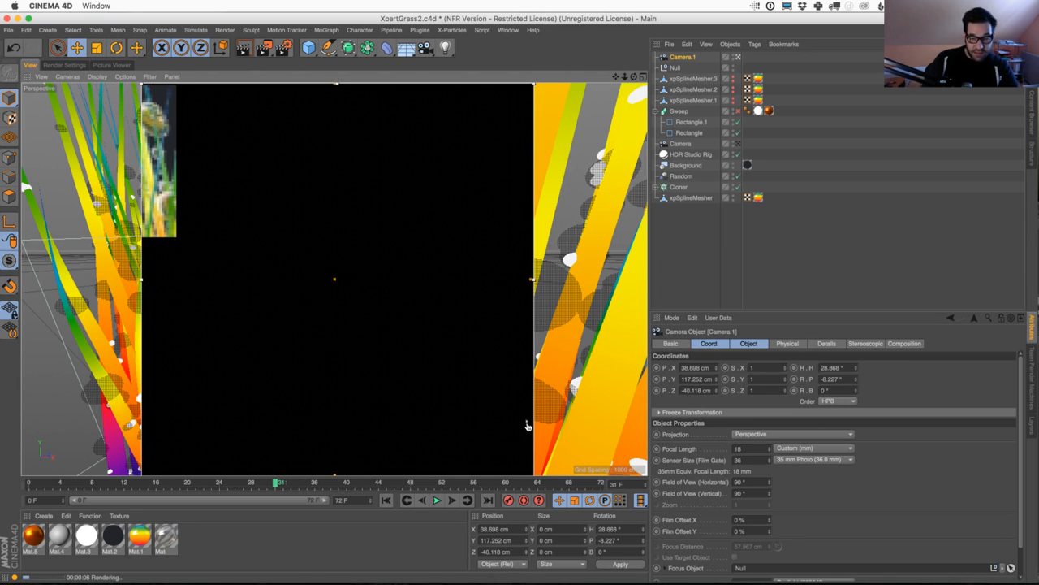
pyautogui.moveTo(528, 423); pyautogui.dragTo(528, 461)
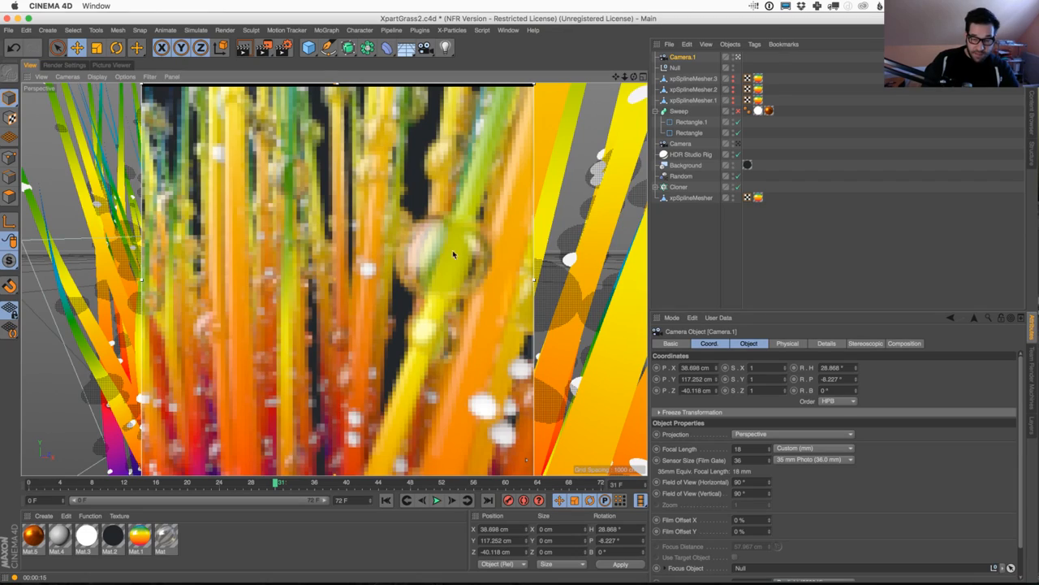
# Move Camera.1 close to the large droplet, at about -31 cm in Z with a pitch of about -18°, and preview the framing
pyautogui.keyDown('alt'); pyautogui.moveTo(441, 259); pyautogui.dragTo(396, 250, button='right'); pyautogui.keyUp('alt')
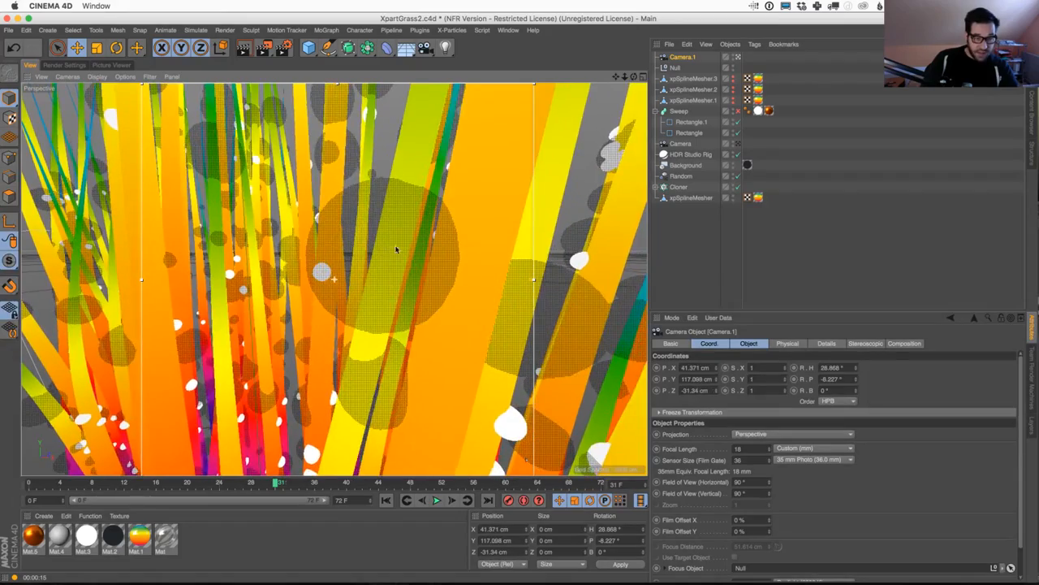
pyautogui.moveTo(397, 250)
pyautogui.keyDown('alt'); pyautogui.mouseDown()
pyautogui.moveTo(373, 247)
pyautogui.moveTo(383, 286)
pyautogui.moveTo(404, 258)
pyautogui.mouseUp(); pyautogui.keyUp('alt')
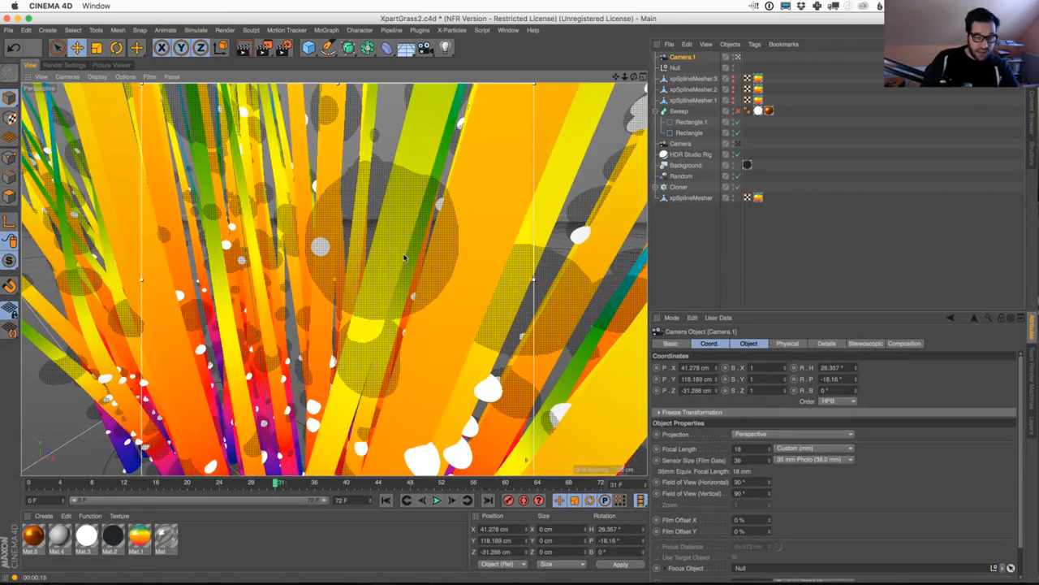
pyautogui.hotkey('ctrl', 'r')
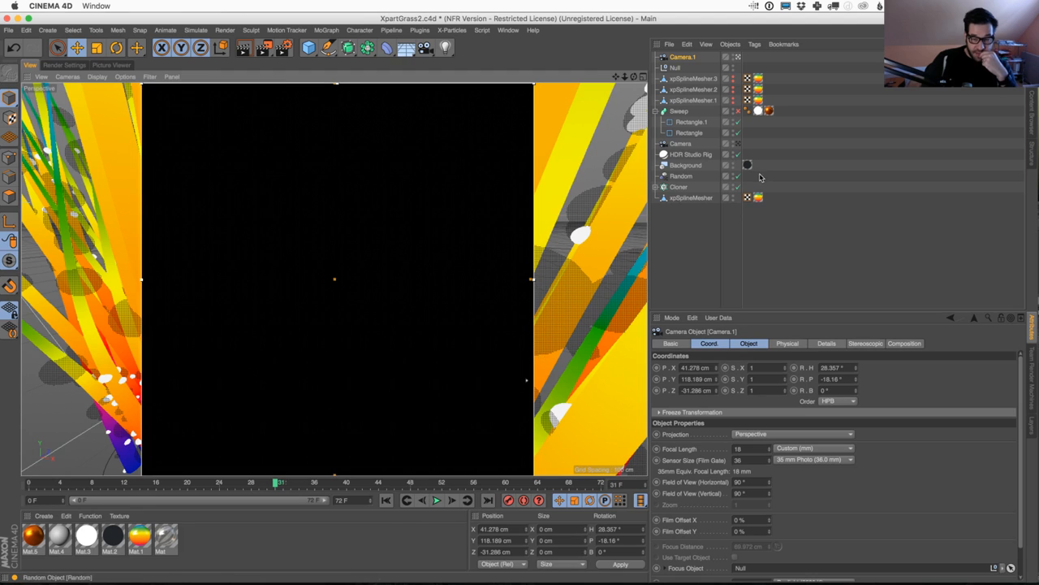
# Check the grass render in the Picture Viewer and make AO Low the active render setting for faster previews
pyautogui.click(102, 65)
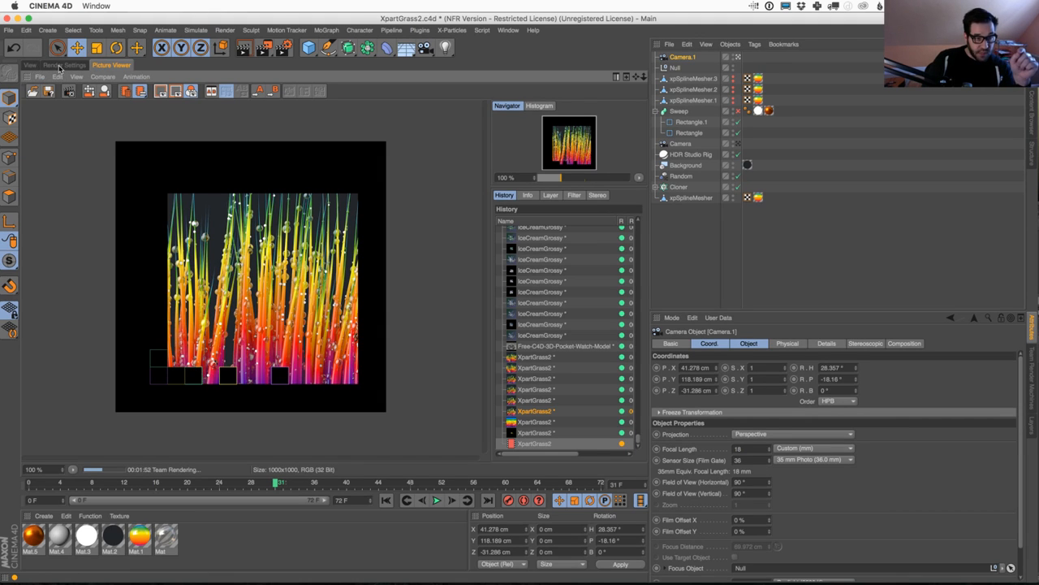
pyautogui.click(61, 65)
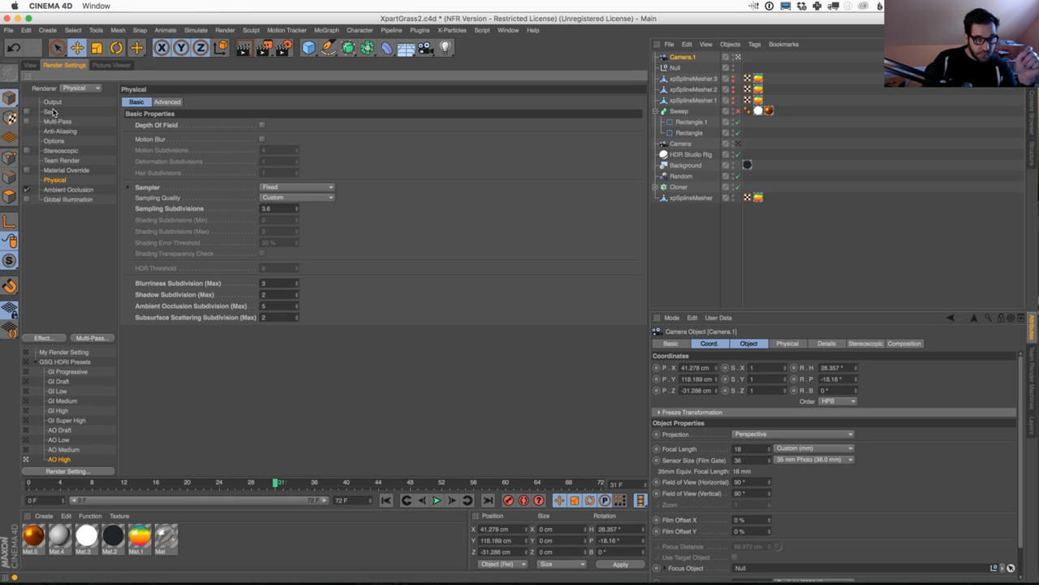
pyautogui.click(52, 102)
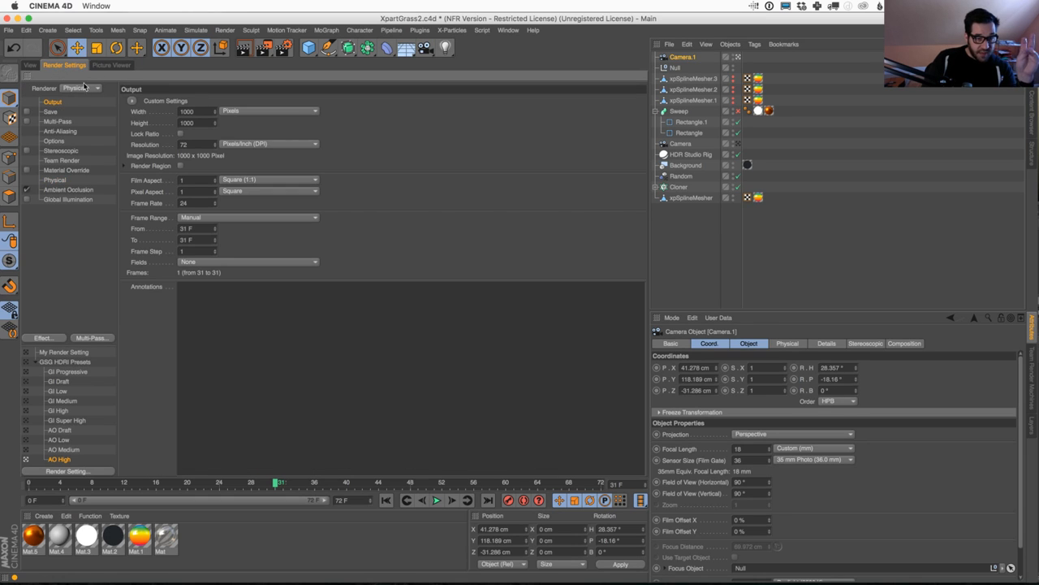
pyautogui.click(104, 66)
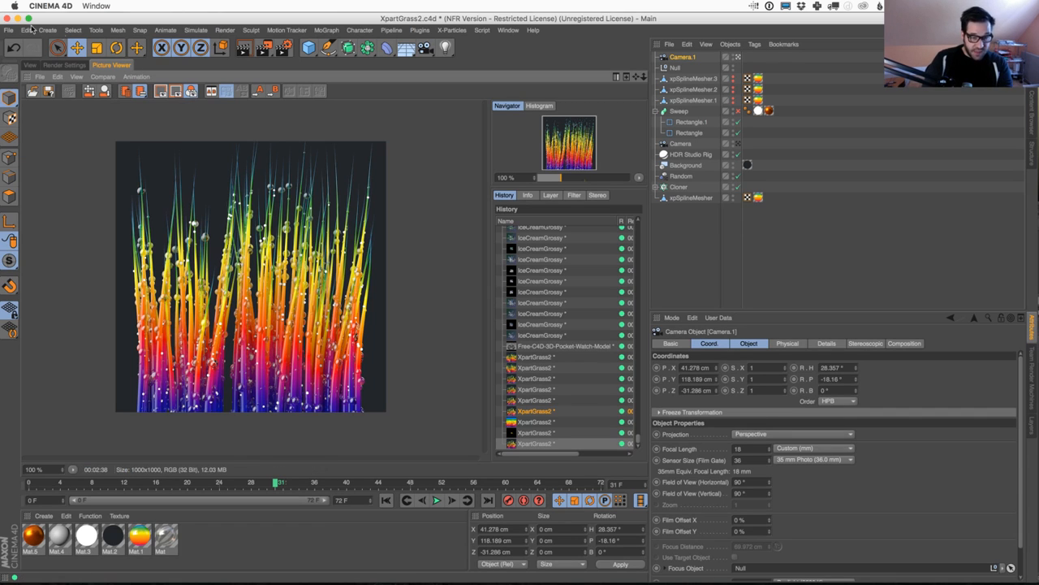
pyautogui.click(31, 64)
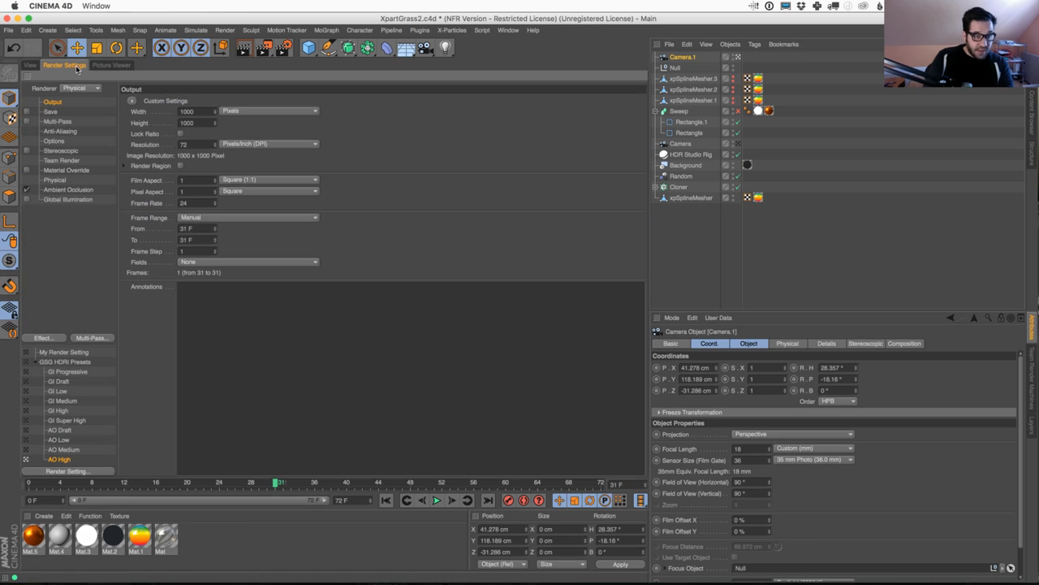
pyautogui.click(75, 65)
pyautogui.click(31, 438)
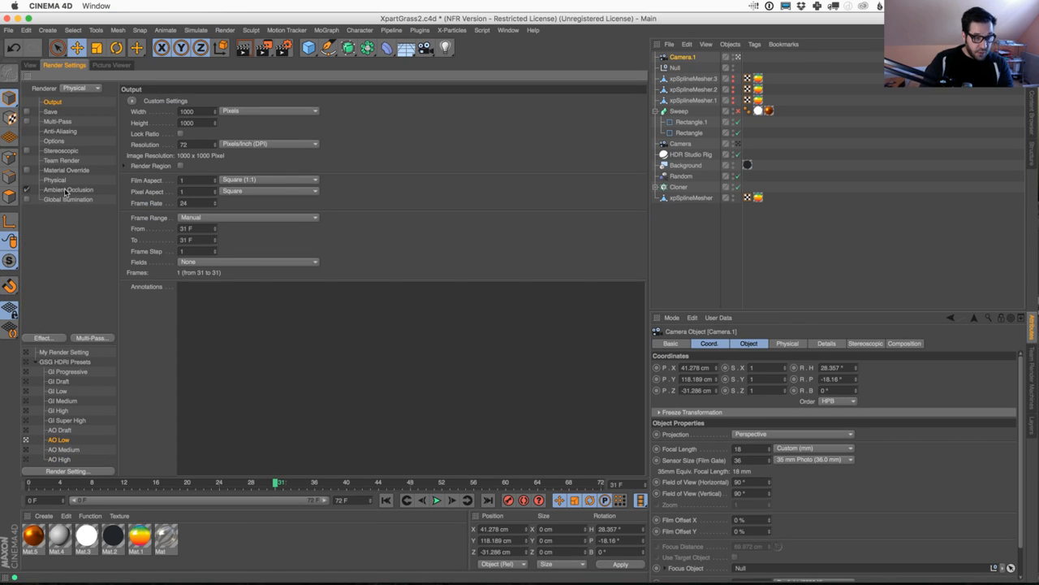
pyautogui.click(31, 65)
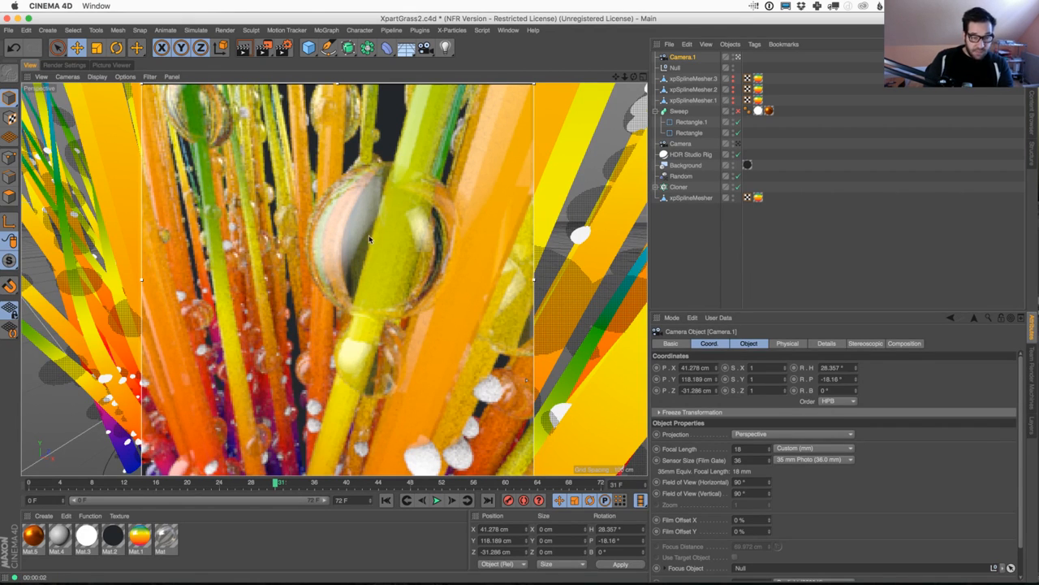
# Try panning Camera.1 to other framings of the blades and droplets
pyautogui.keyDown('alt'); pyautogui.moveTo(325, 254); pyautogui.dragTo(423, 268, button='middle'); pyautogui.keyUp('alt')
pyautogui.keyDown('alt'); pyautogui.moveTo(154, 201); pyautogui.dragTo(346, 175, button='middle'); pyautogui.keyUp('alt')
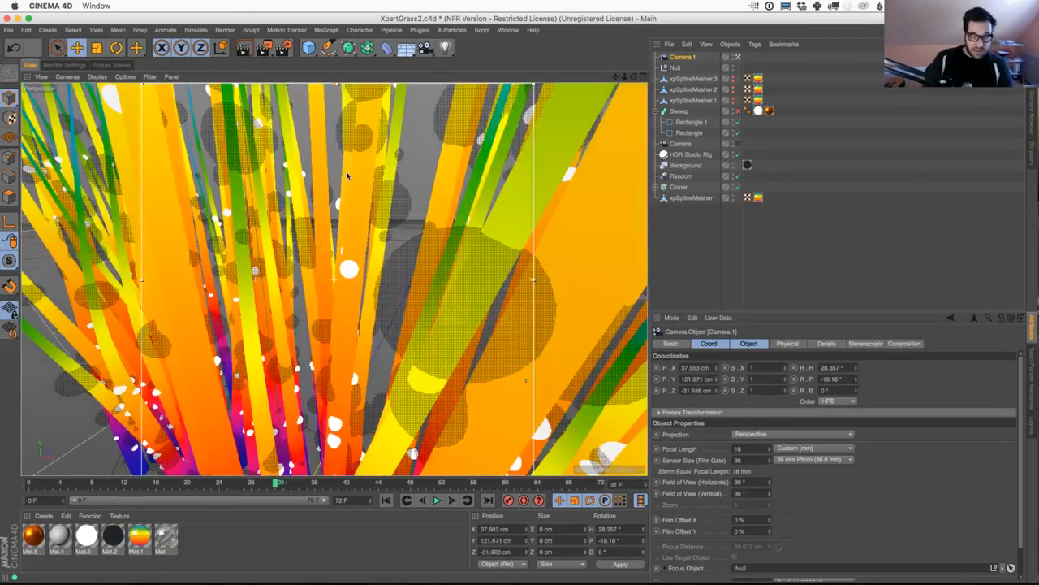
pyautogui.press('super+shift+z')
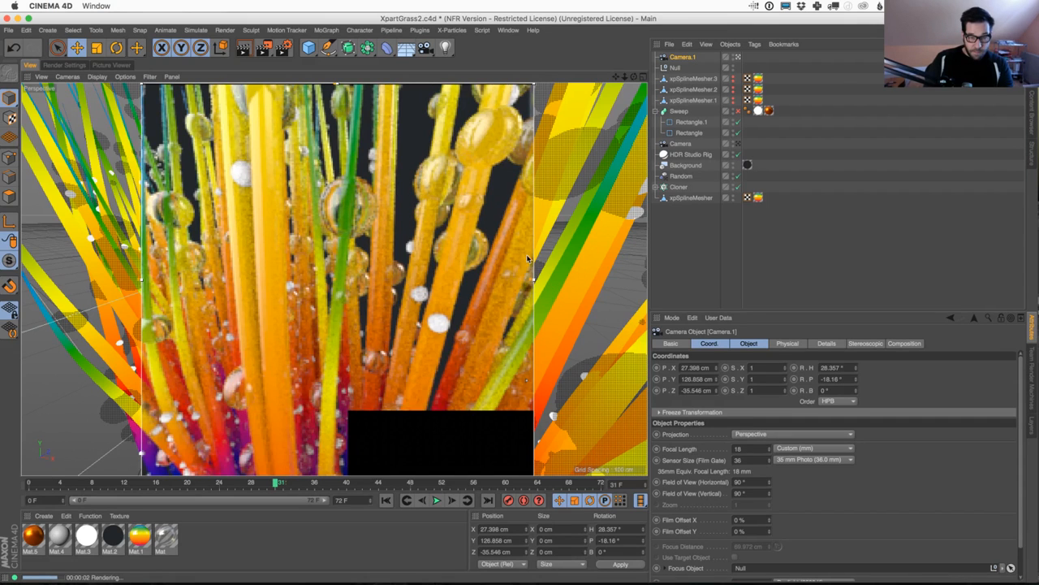
pyautogui.keyDown('alt'); pyautogui.moveTo(555, 238); pyautogui.dragTo(531, 250, button='middle'); pyautogui.keyUp('alt')
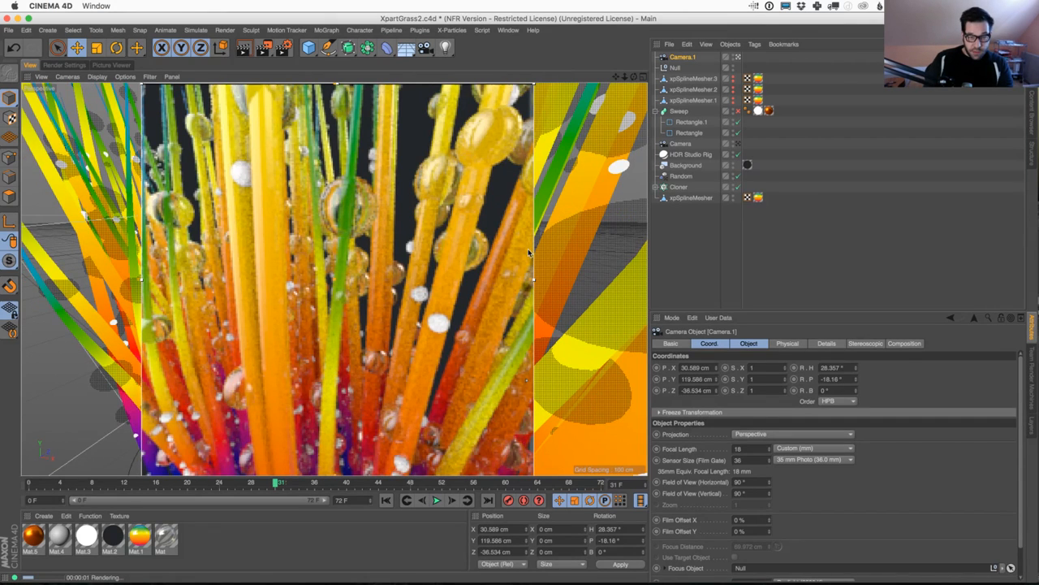
pyautogui.keyDown('alt'); pyautogui.moveTo(527, 251); pyautogui.dragTo(528, 246, button='middle'); pyautogui.keyUp('alt')
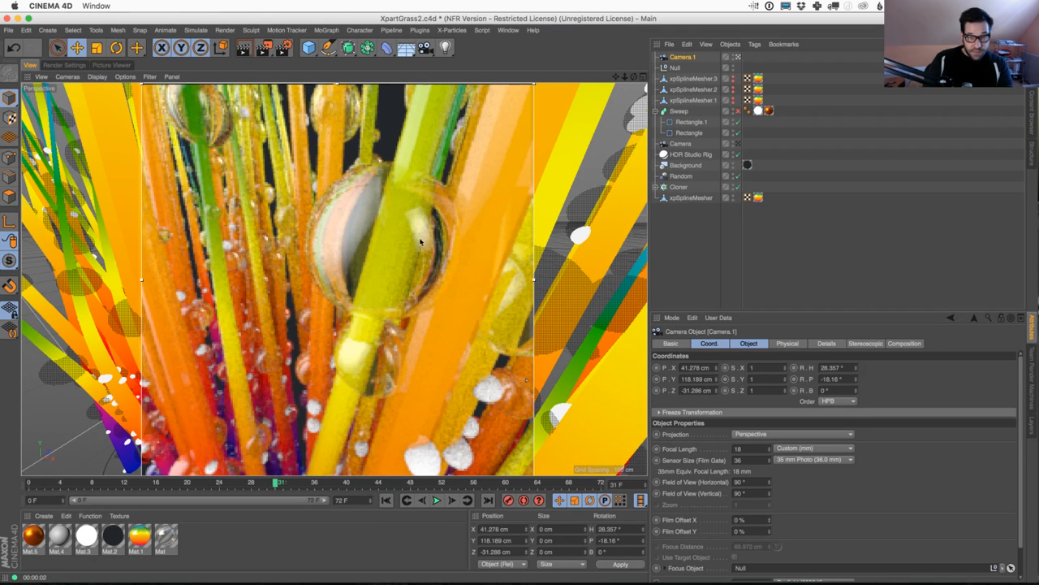
# Turn Camera.1 to a heading of about 30° and a pitch of about -17°, and open the Random effector's parameters
pyautogui.keyDown('alt'); pyautogui.moveTo(420, 241); pyautogui.dragTo(441, 198); pyautogui.keyUp('alt')
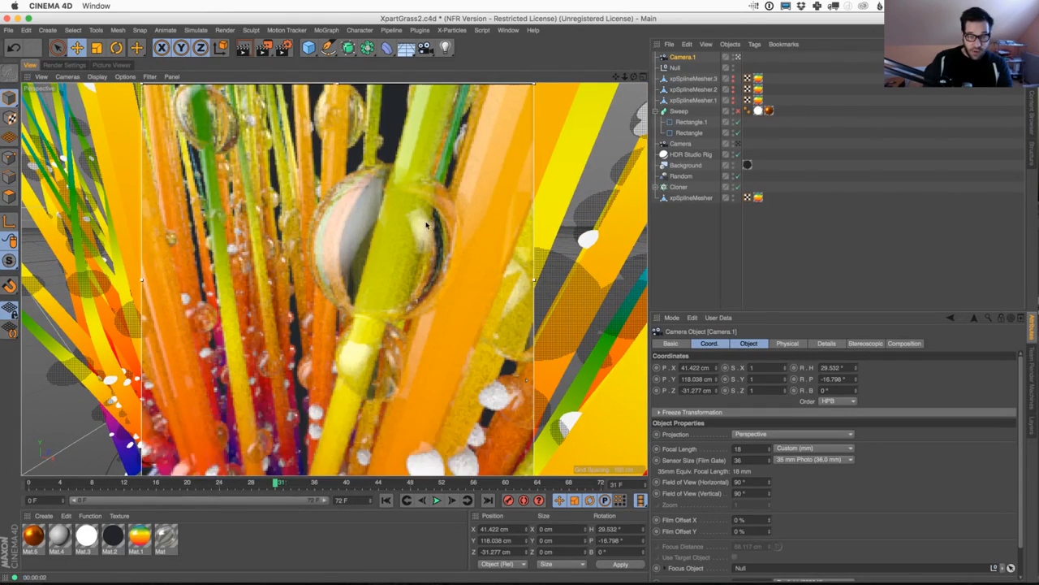
pyautogui.click(687, 177)
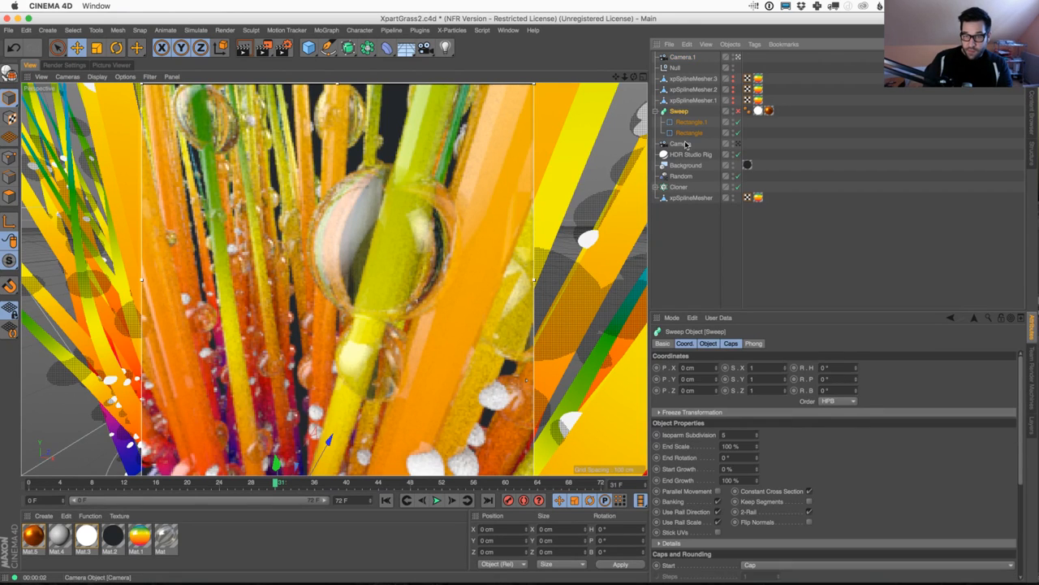
pyautogui.click(679, 187)
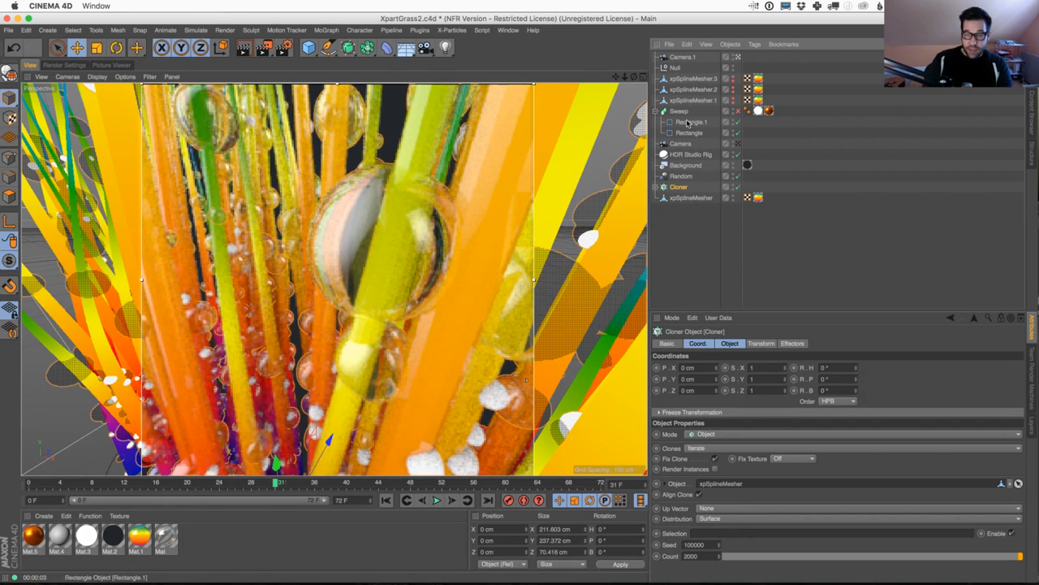
pyautogui.click(682, 176)
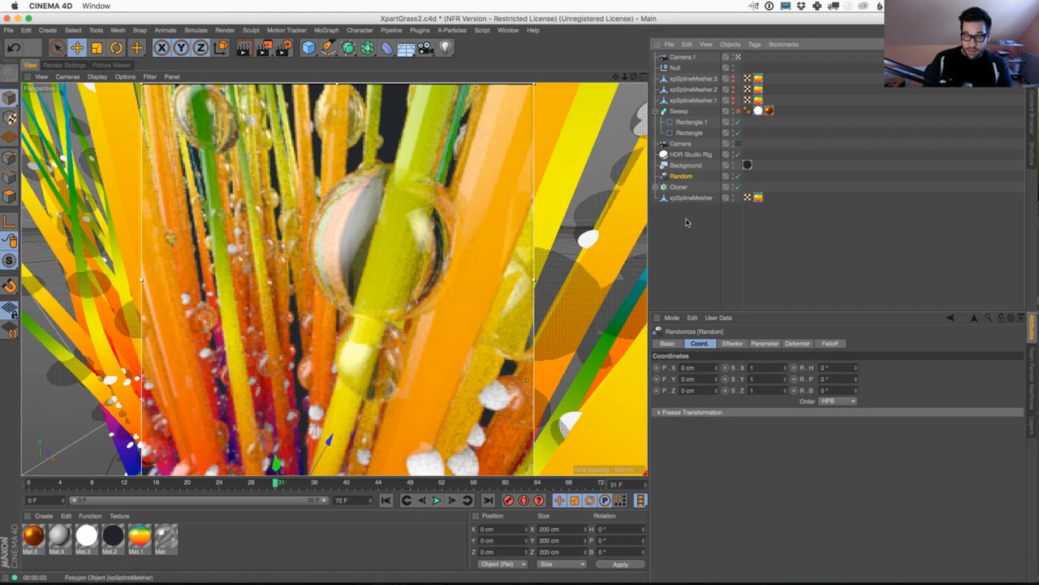
pyautogui.click(732, 343)
pyautogui.click(762, 344)
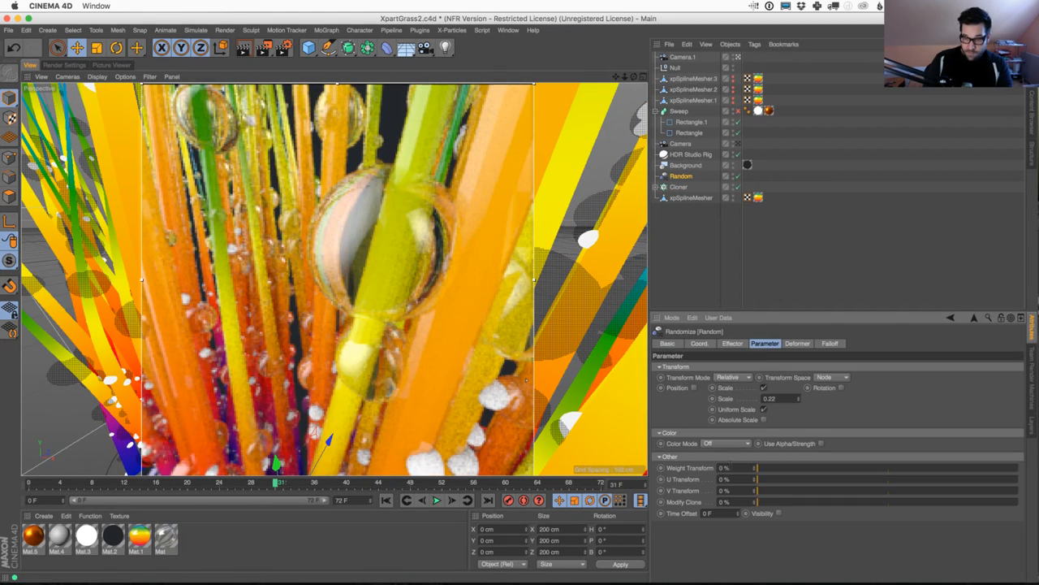
# Enable position randomization in the Random effector and set its X, Y and Z offsets to 0 cm
pyautogui.click(694, 387)
pyautogui.moveTo(716, 398); pyautogui.dragTo(649, 346)
pyautogui.write('0')
pyautogui.press('Tab')
pyautogui.write('0')
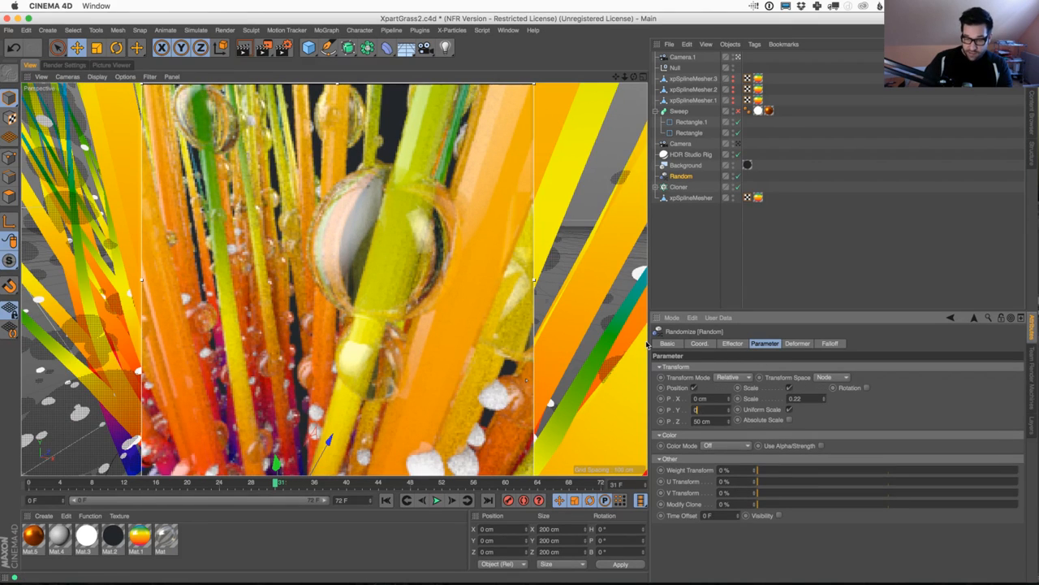
pyautogui.press('Tab')
pyautogui.write('0')
pyautogui.press('Return')
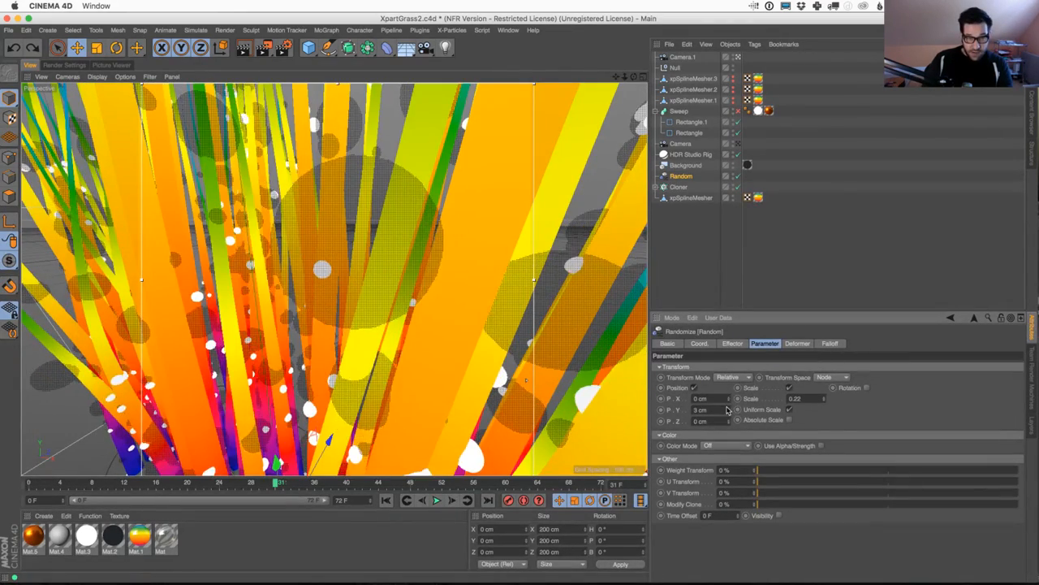
# Try a Y position offset of 5 cm in the Random effector and check the droplets in the preview
pyautogui.moveTo(728, 411); pyautogui.dragTo(729, 409)
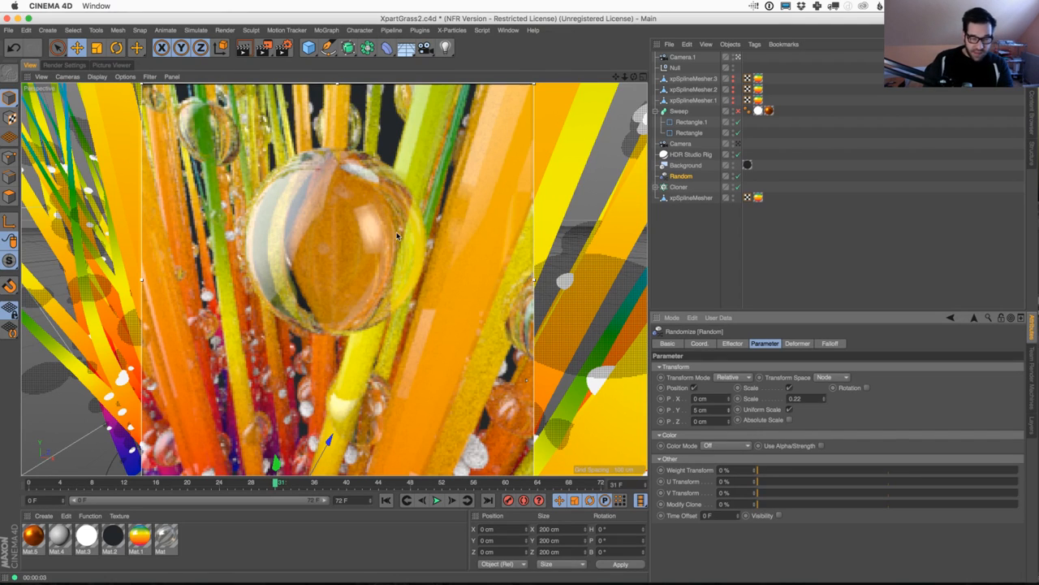
pyautogui.scroll(-5, 394, 224)
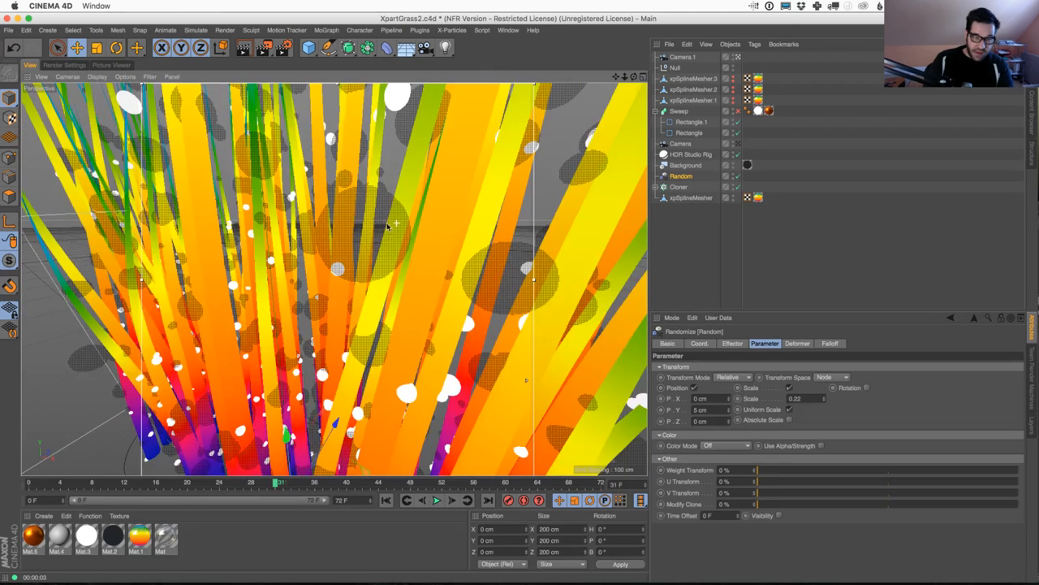
pyautogui.scroll(3, 398, 227)
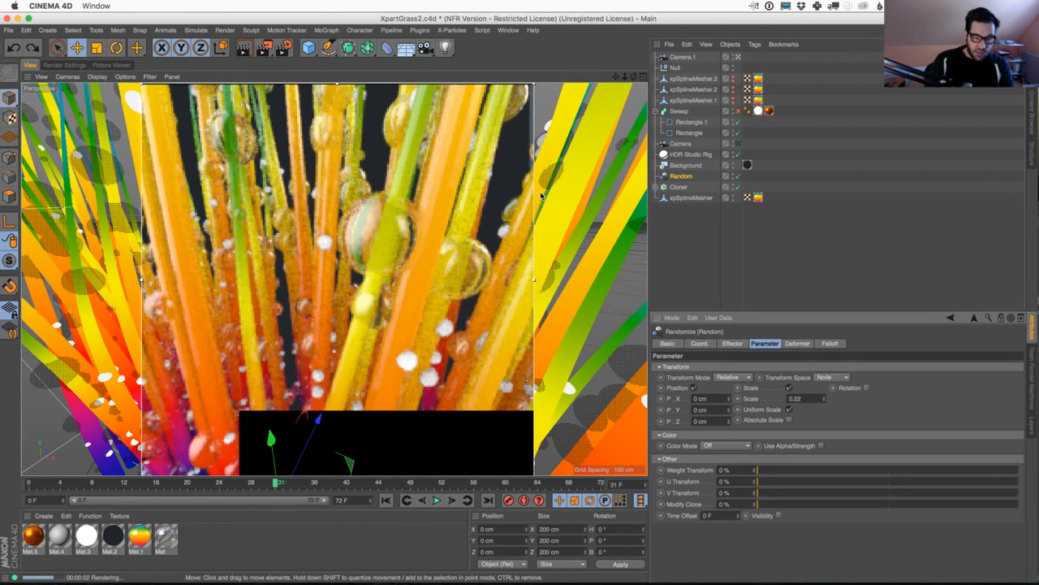
# Reframe Camera.1 low in front of the grass so the blades fan upward to their tips against the dark background
pyautogui.scroll(-5, 389, 247)
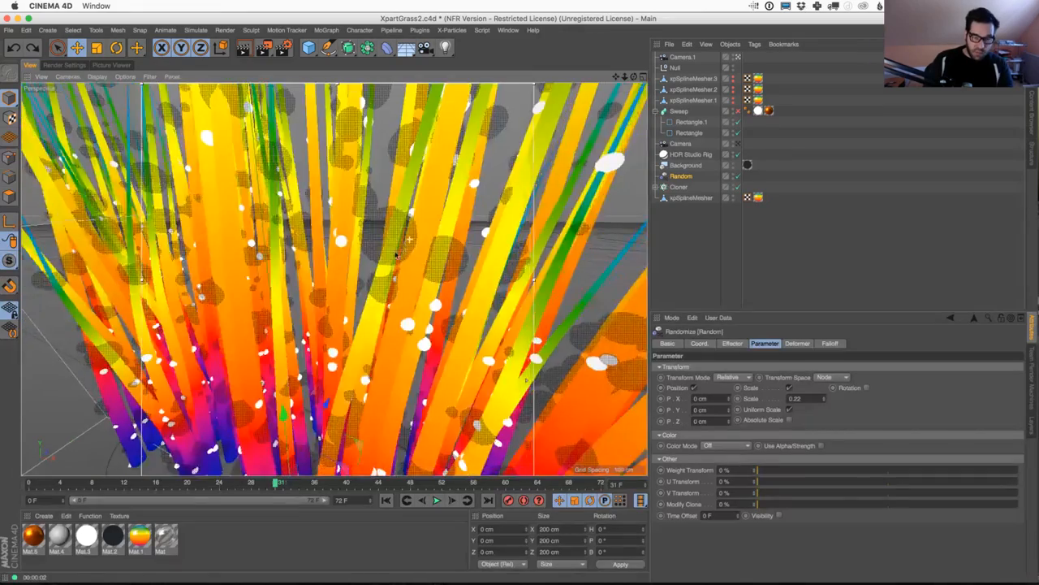
pyautogui.scroll(3, 467, 214)
pyautogui.keyDown('alt'); pyautogui.moveTo(468, 214); pyautogui.dragTo(444, 211); pyautogui.keyUp('alt')
pyautogui.keyDown('alt'); pyautogui.moveTo(372, 237); pyautogui.dragTo(374, 176); pyautogui.keyUp('alt')
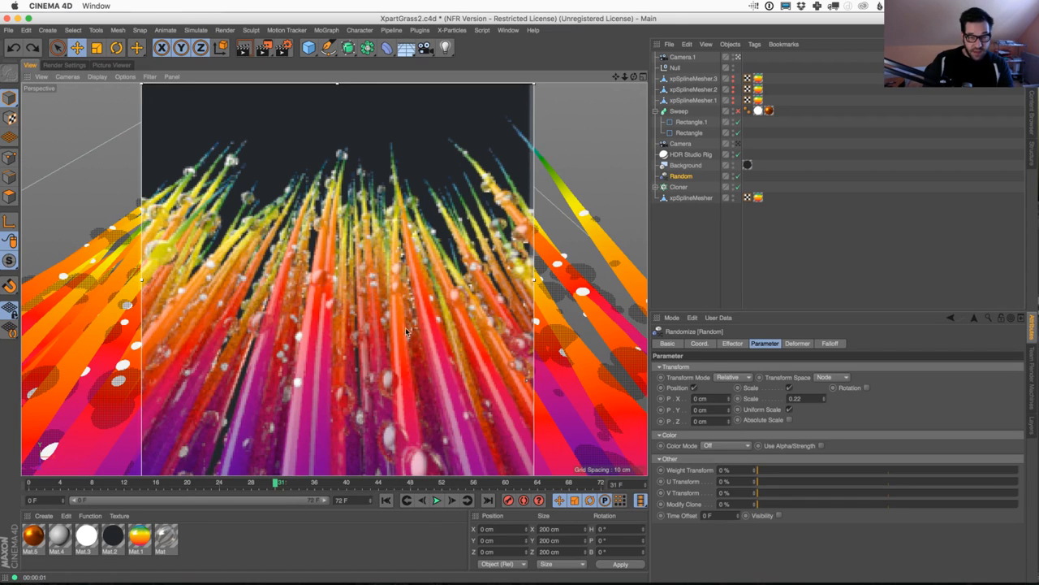
# Move Camera.1 down to the purple blade bases with a steeper upward angle and preview the shot
pyautogui.keyDown('alt'); pyautogui.moveTo(411, 332); pyautogui.dragTo(371, 351); pyautogui.keyUp('alt')
pyautogui.keyDown('alt'); pyautogui.moveTo(377, 348); pyautogui.dragTo(385, 343, button='right'); pyautogui.keyUp('alt')
pyautogui.keyDown('alt'); pyautogui.moveTo(385, 347); pyautogui.dragTo(402, 208); pyautogui.keyUp('alt')
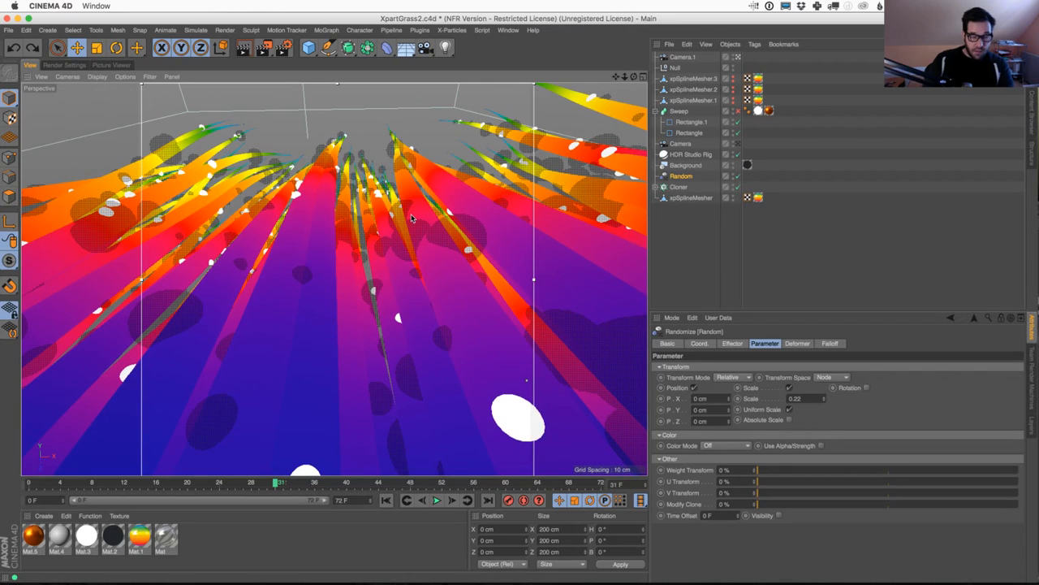
pyautogui.hotkey('ctrl', 'r')
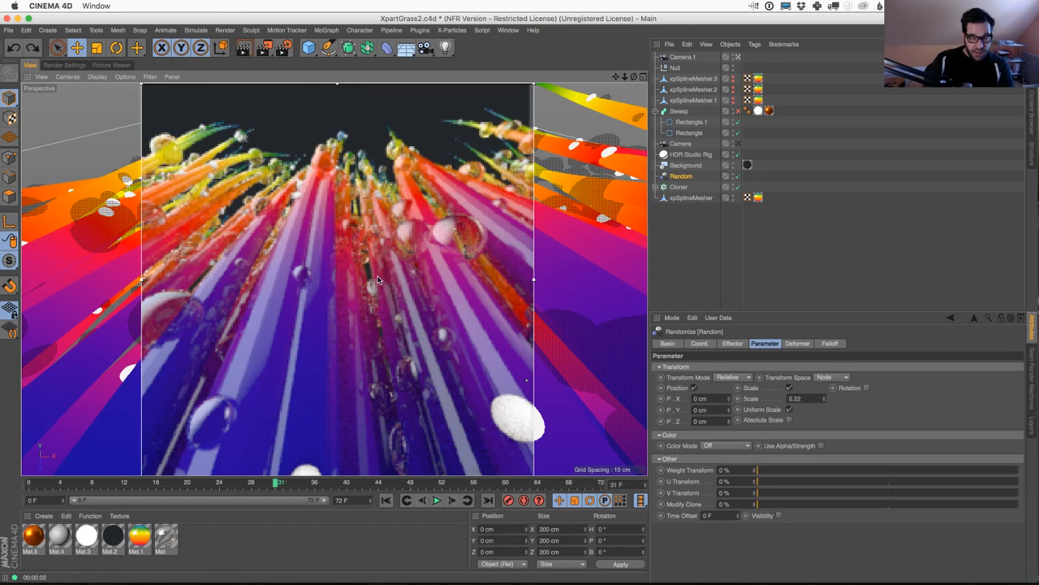
# Push Camera.1 in among the purple blades, looking up toward the converging tips with a large droplet in the foreground
pyautogui.keyDown('alt'); pyautogui.moveTo(363, 258); pyautogui.dragTo(363, 170); pyautogui.keyUp('alt')
pyautogui.scroll(8, 357, 159)
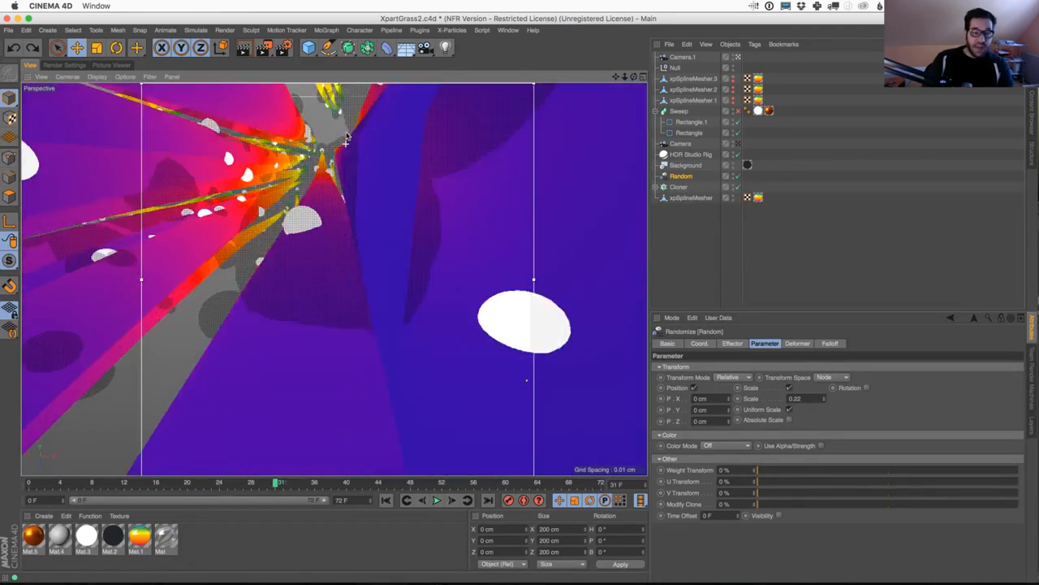
pyautogui.keyDown('alt'); pyautogui.moveTo(350, 130); pyautogui.dragTo(365, 260); pyautogui.keyUp('alt')
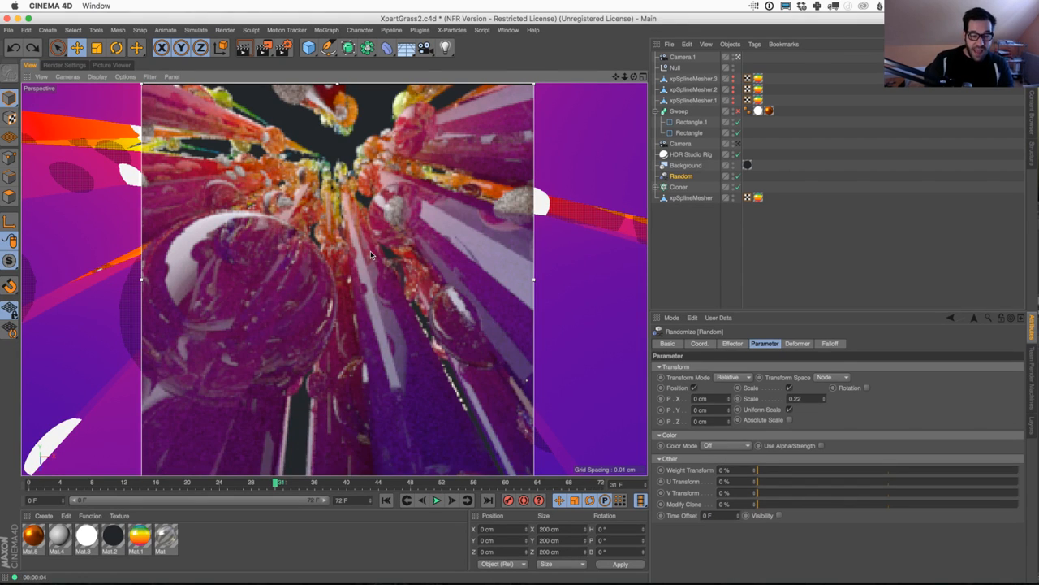
pyautogui.keyDown('alt'); pyautogui.moveTo(363, 169); pyautogui.dragTo(406, 130); pyautogui.keyUp('alt')
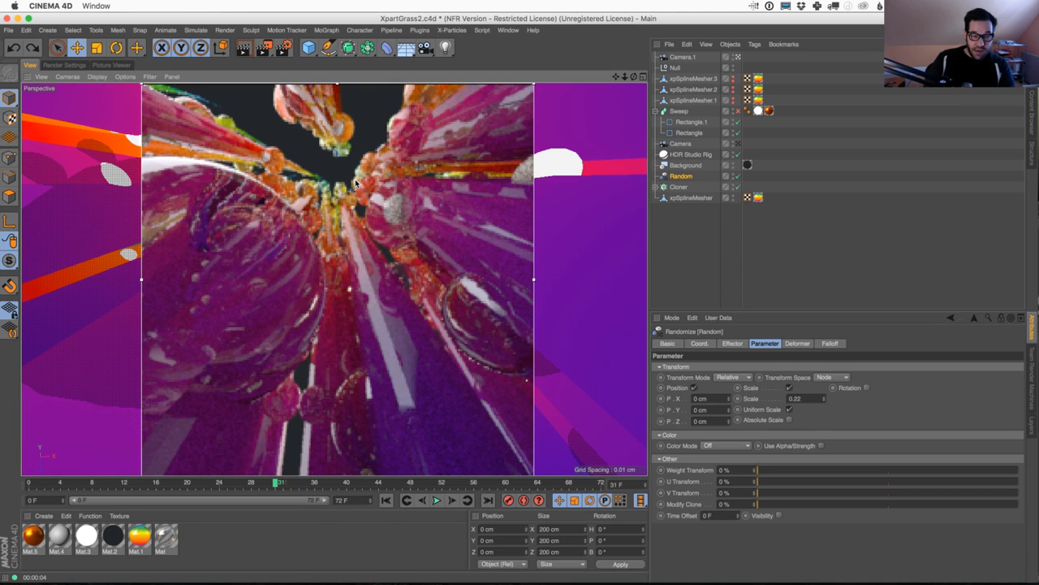
pyautogui.keyDown('alt'); pyautogui.moveTo(342, 179); pyautogui.dragTo(345, 186); pyautogui.keyUp('alt')
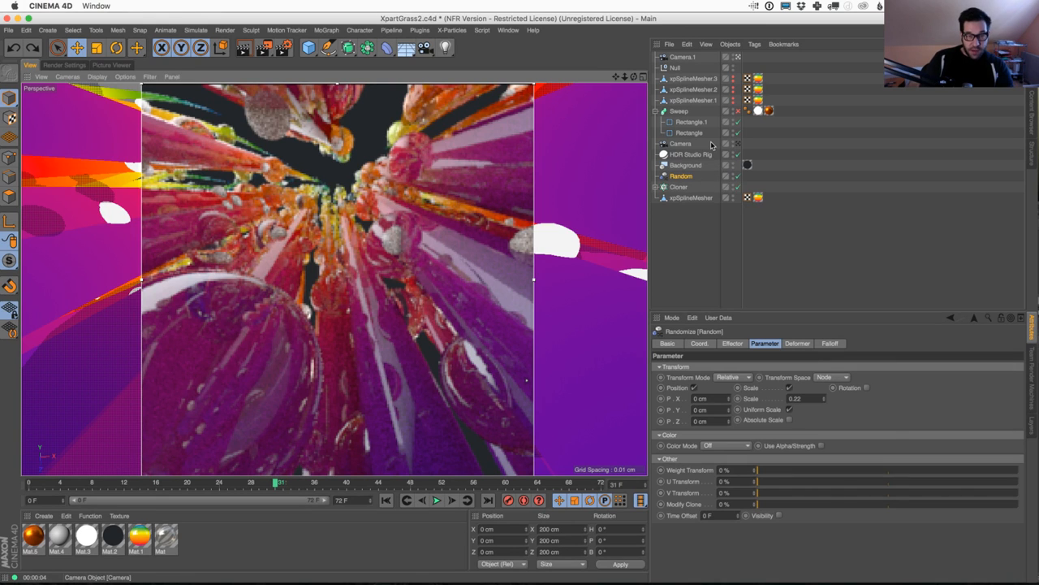
# Save the scene as a new file named XpartGrass3.c4d
pyautogui.press('super+shift+s')
pyautogui.click(505, 43)
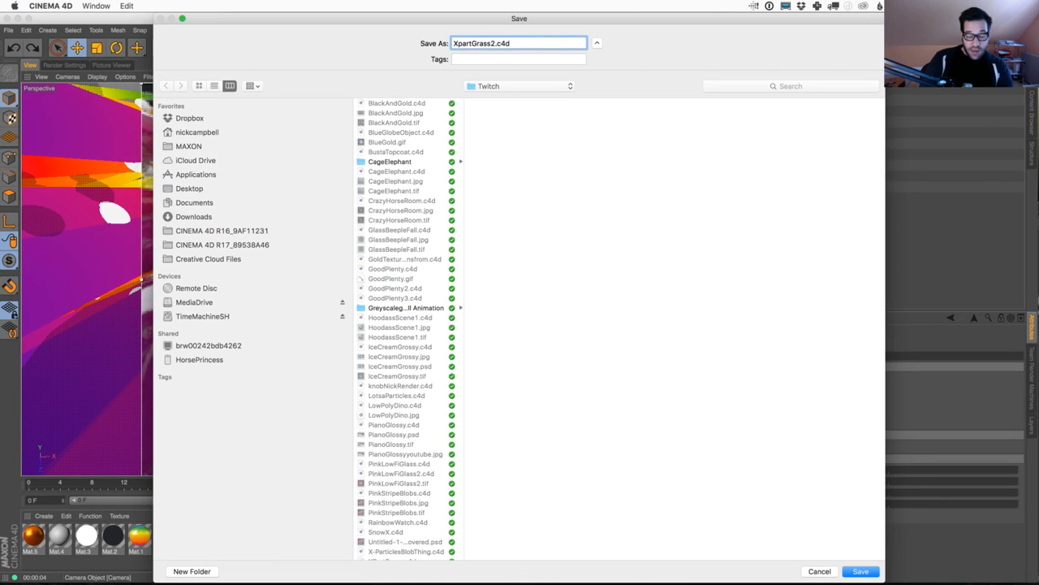
pyautogui.press('Return')
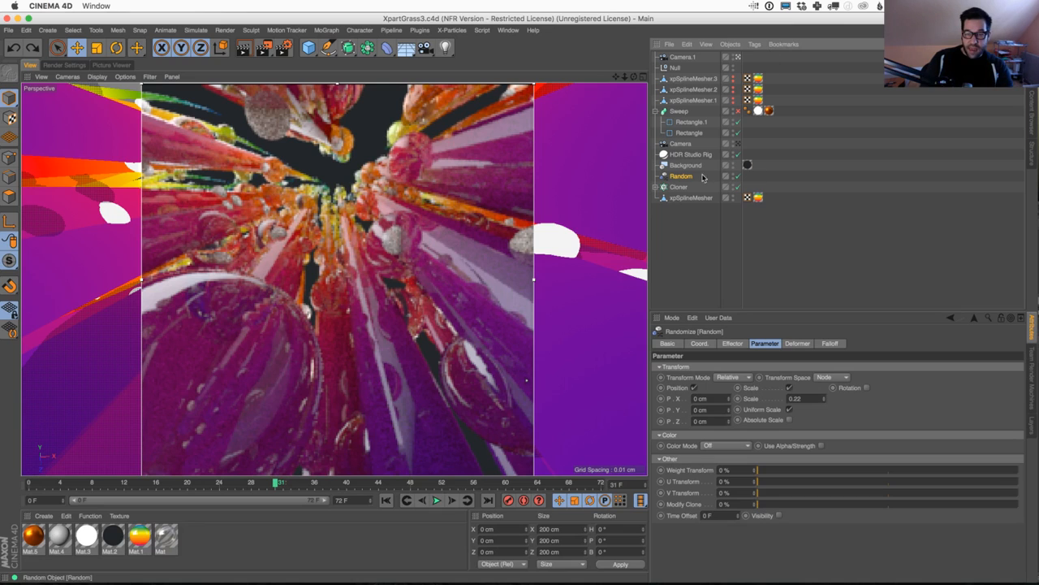
# Set Offset V of the xpSplineMesher texture tag to -44% to turn the blades green, and render the shot
pyautogui.click(757, 198)
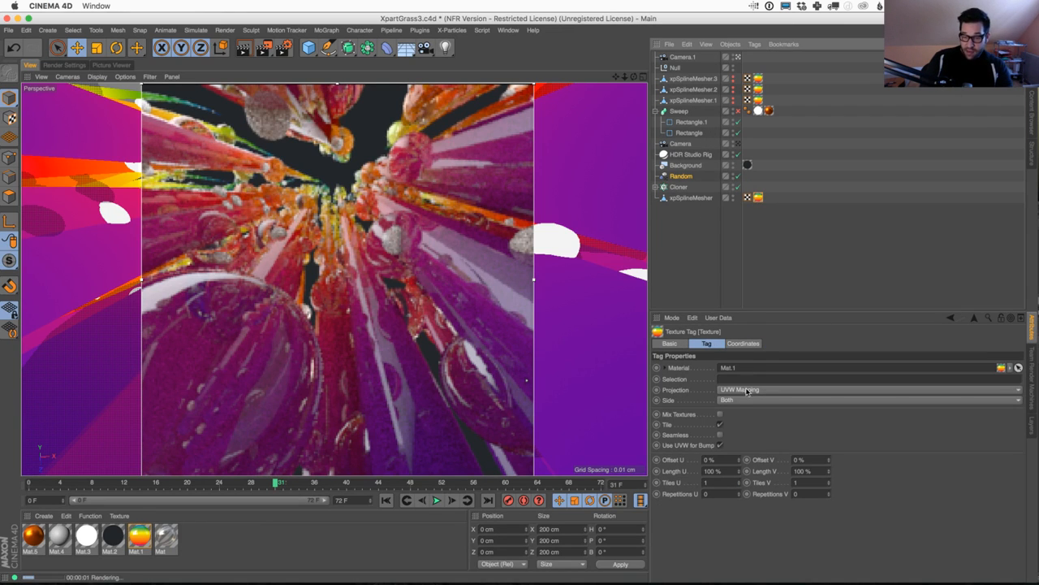
pyautogui.click(739, 461)
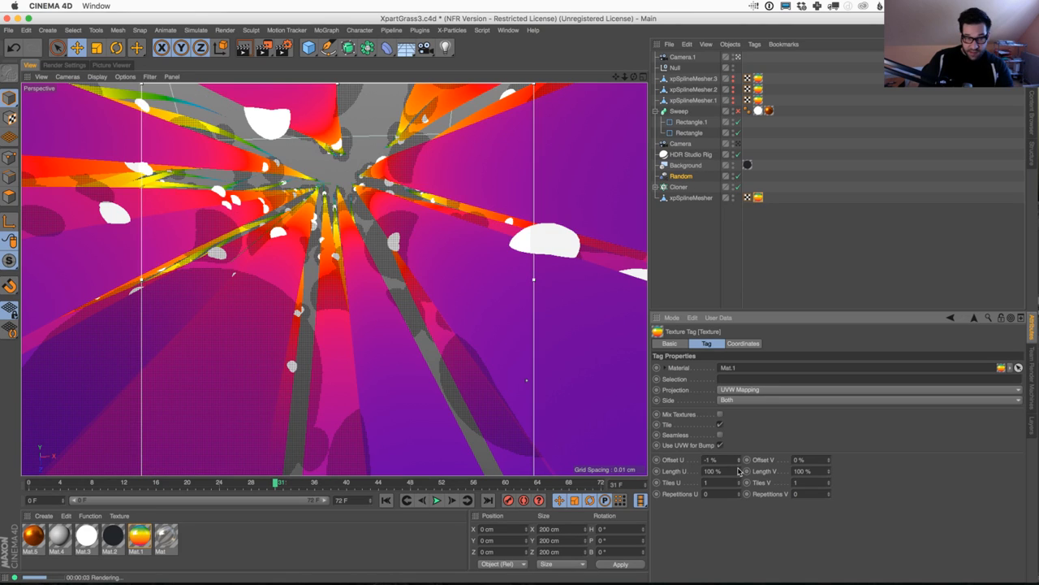
pyautogui.moveTo(739, 480); pyautogui.dragTo(740, 462)
pyautogui.press('super+z')
pyautogui.moveTo(830, 461); pyautogui.dragTo(834, 499)
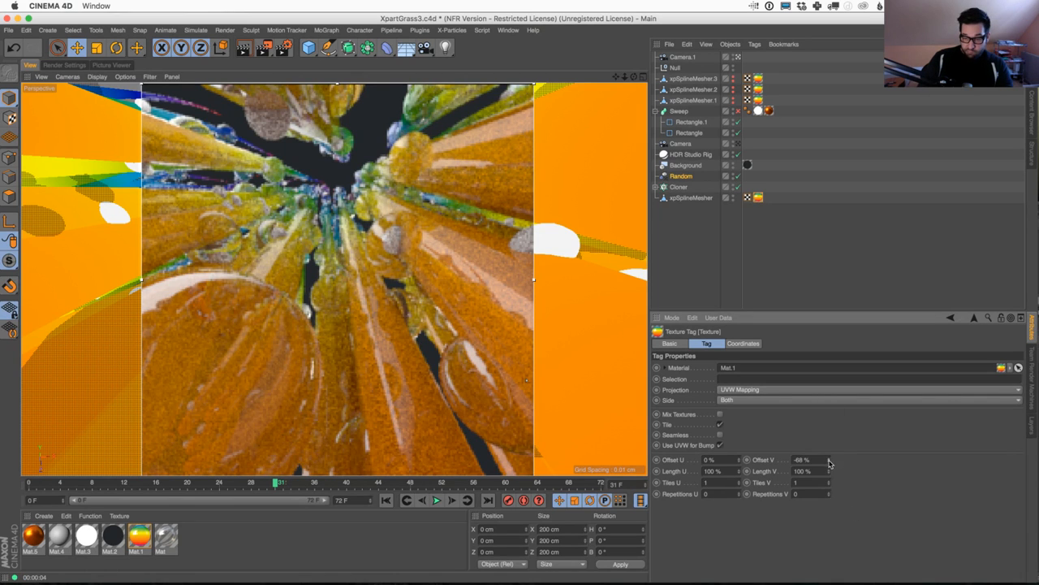
pyautogui.moveTo(829, 463); pyautogui.dragTo(829, 452)
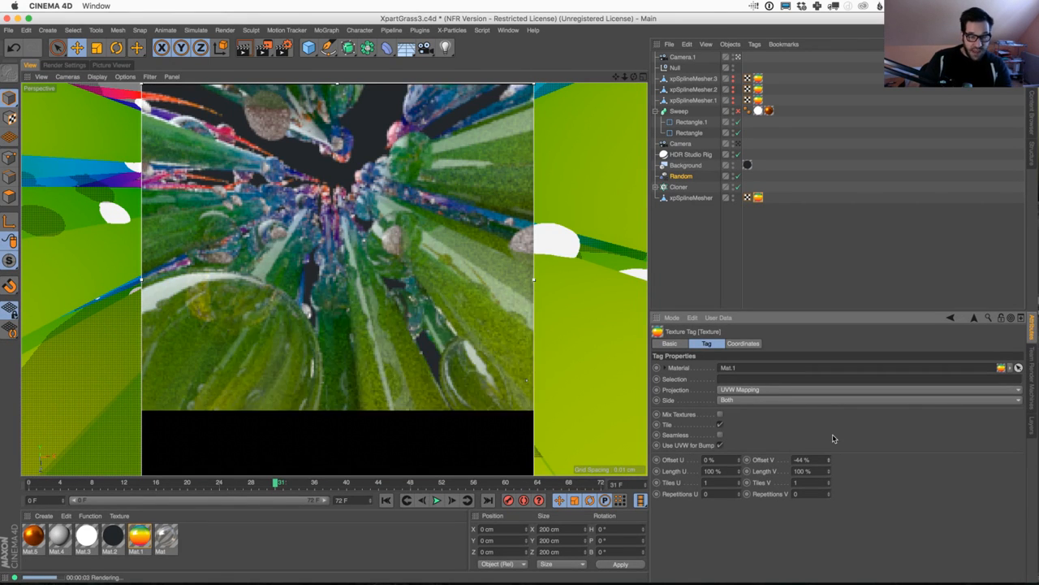
pyautogui.click(112, 65)
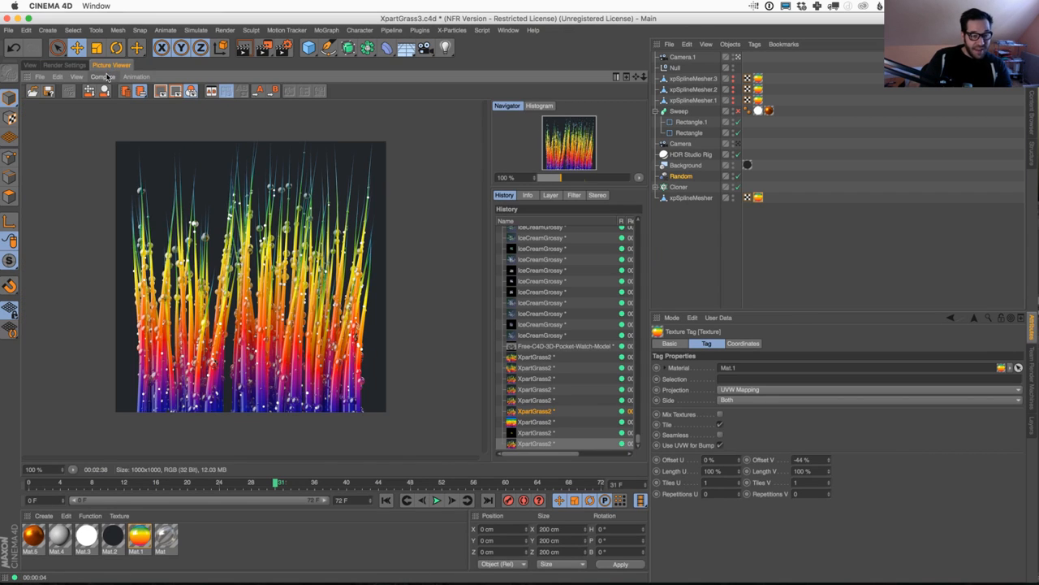
pyautogui.hotkey('shift', 'r')
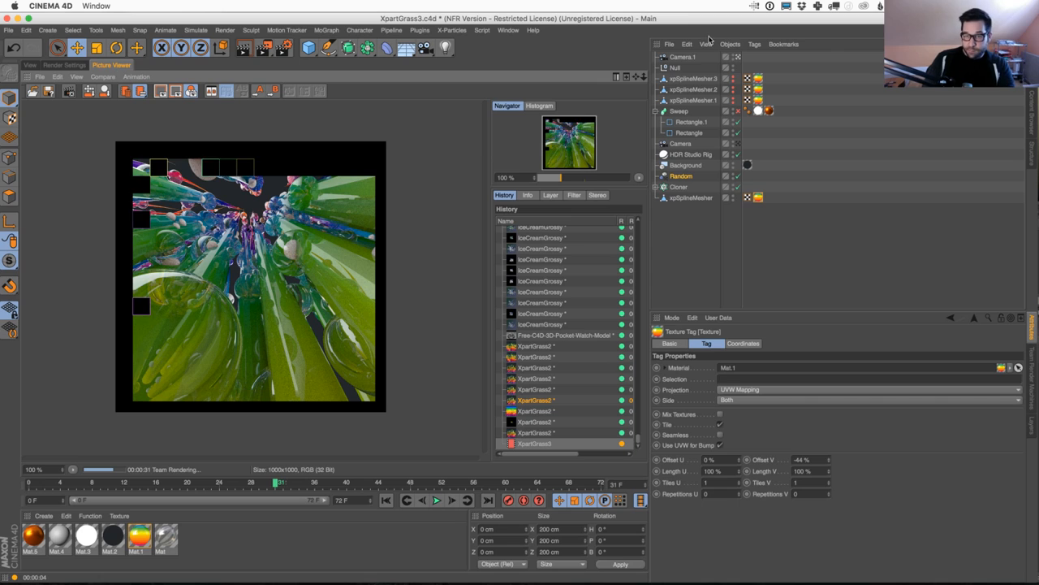
# Set Camera.1's quadratic and cubic lens distortion to 100%, vignetting intensity to 67.8% and chromatic aberration to 96.4%
pyautogui.click(684, 58)
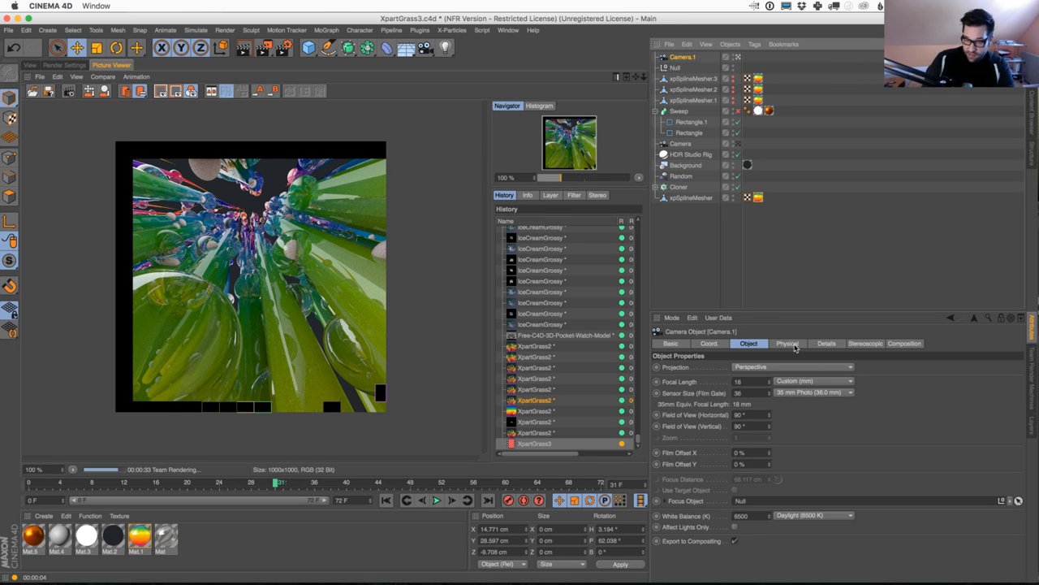
pyautogui.click(792, 345)
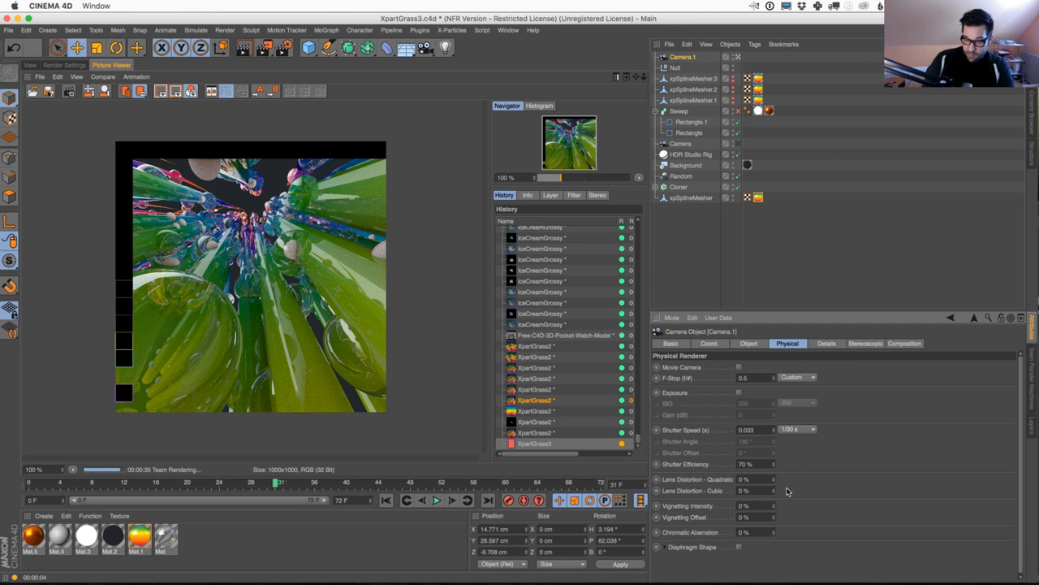
pyautogui.click(32, 65)
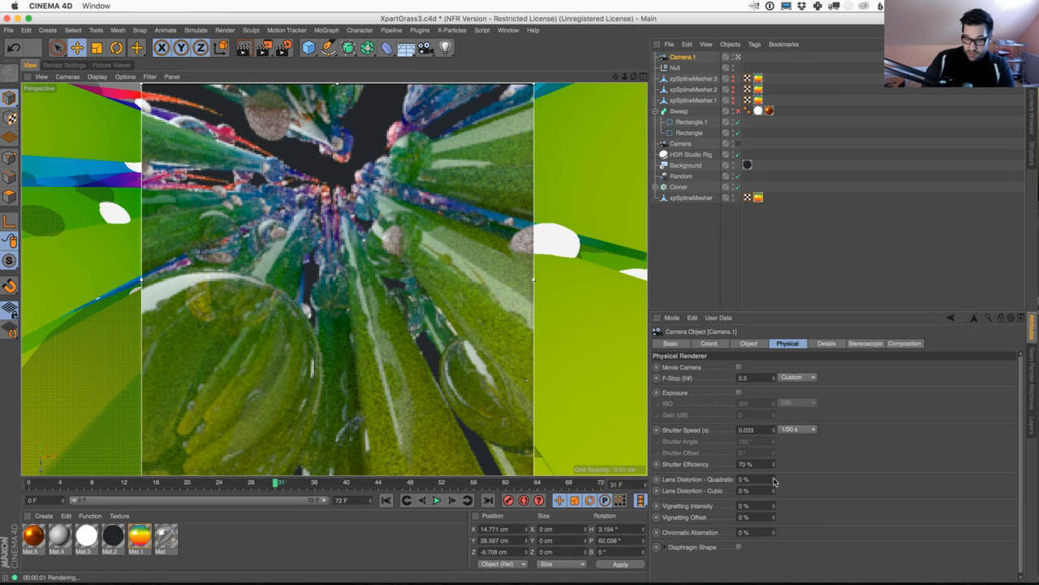
pyautogui.moveTo(775, 480); pyautogui.dragTo(684, 433)
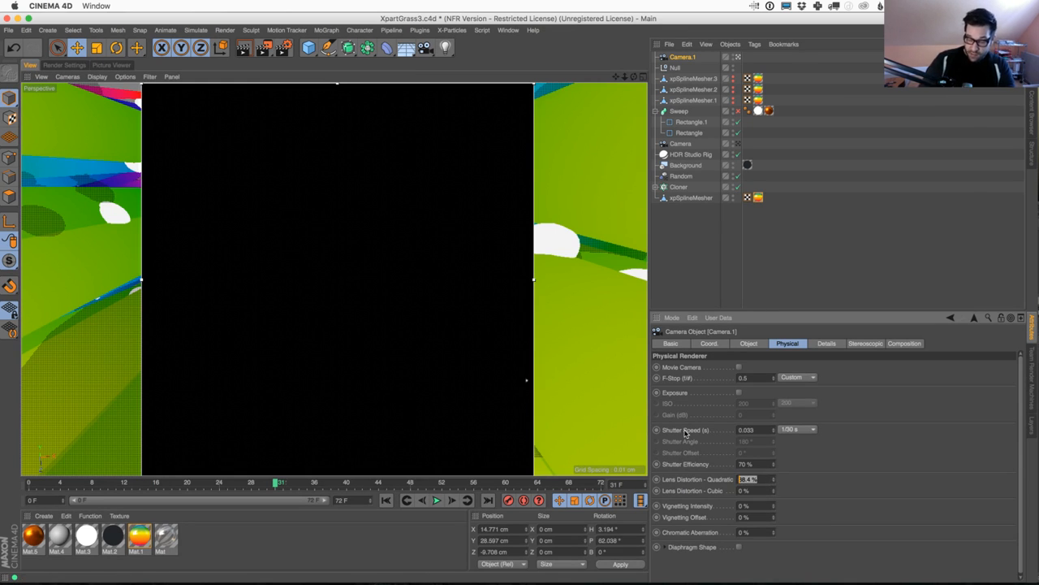
pyautogui.write('500')
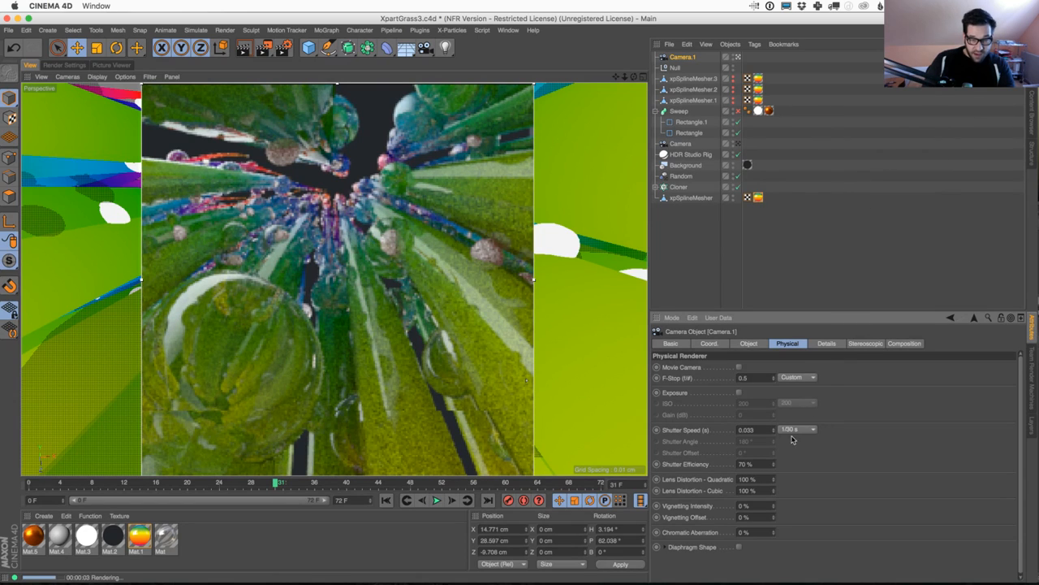
pyautogui.moveTo(774, 507); pyautogui.dragTo(786, 408)
pyautogui.moveTo(778, 508); pyautogui.dragTo(973, 183)
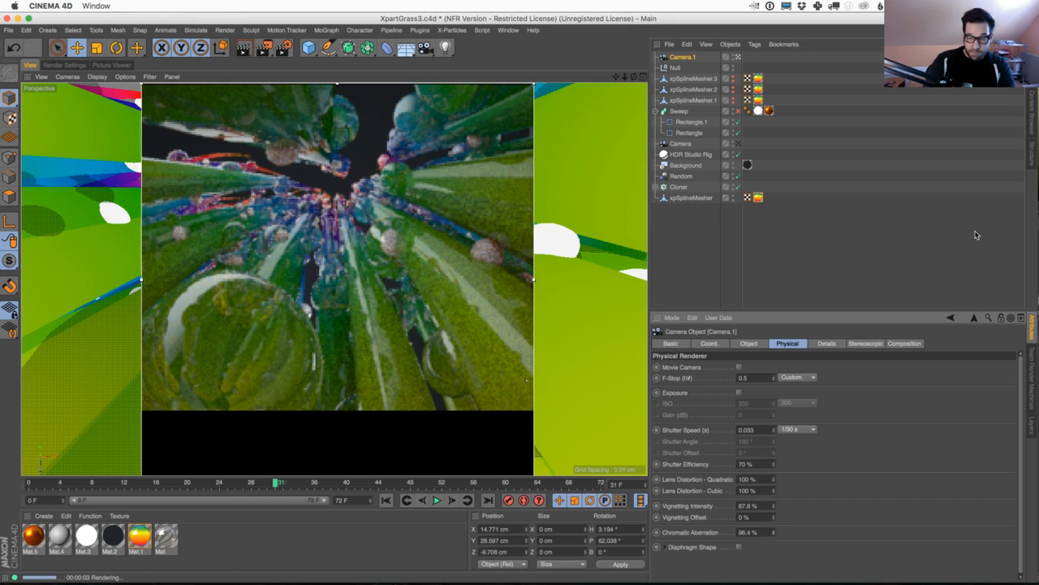
# Look through the original Camera and compare its view with an earlier XpartGrass2 render of the full grass
pyautogui.click(737, 143)
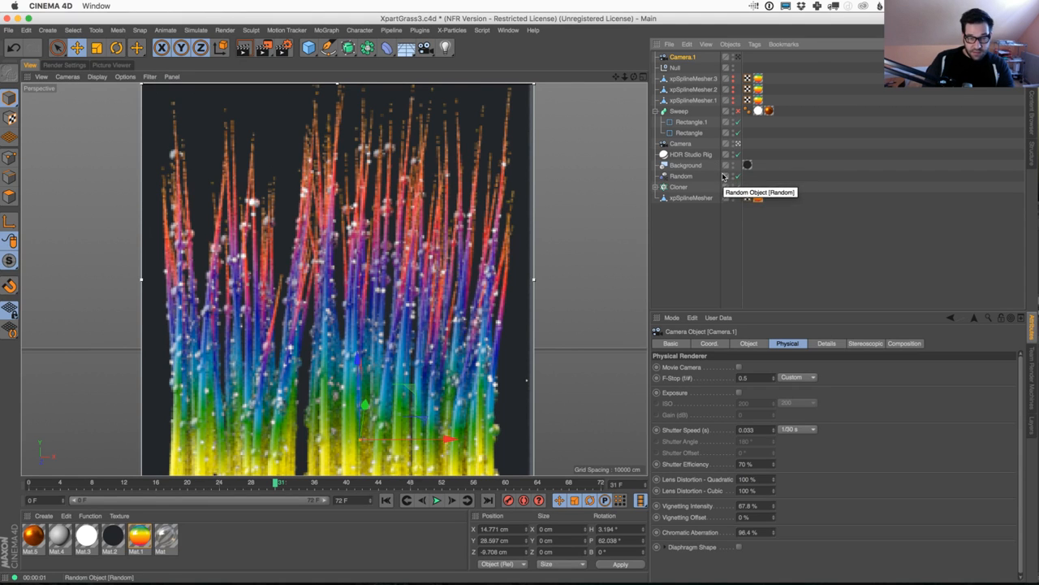
pyautogui.click(115, 65)
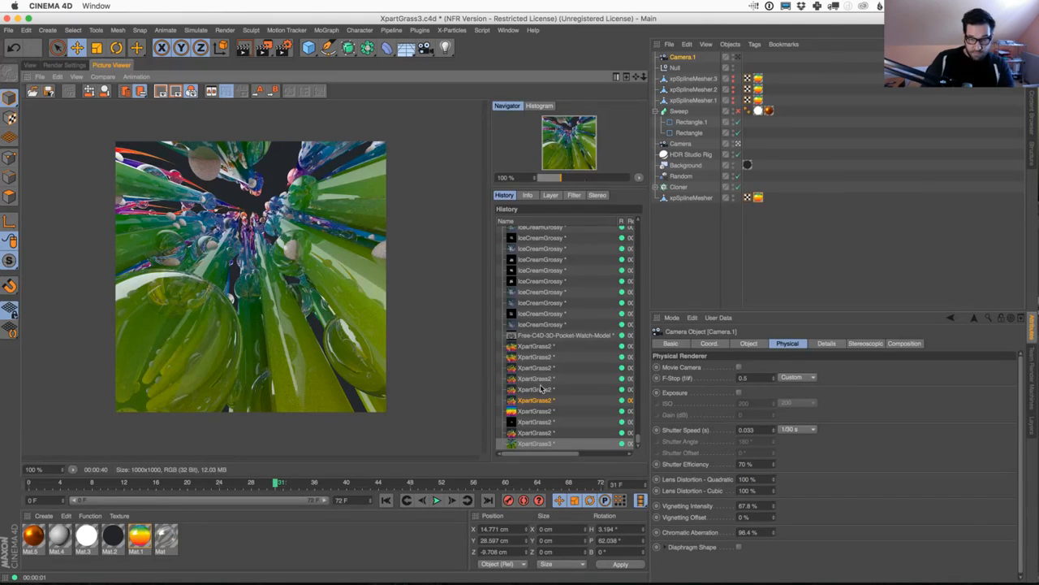
pyautogui.click(540, 380)
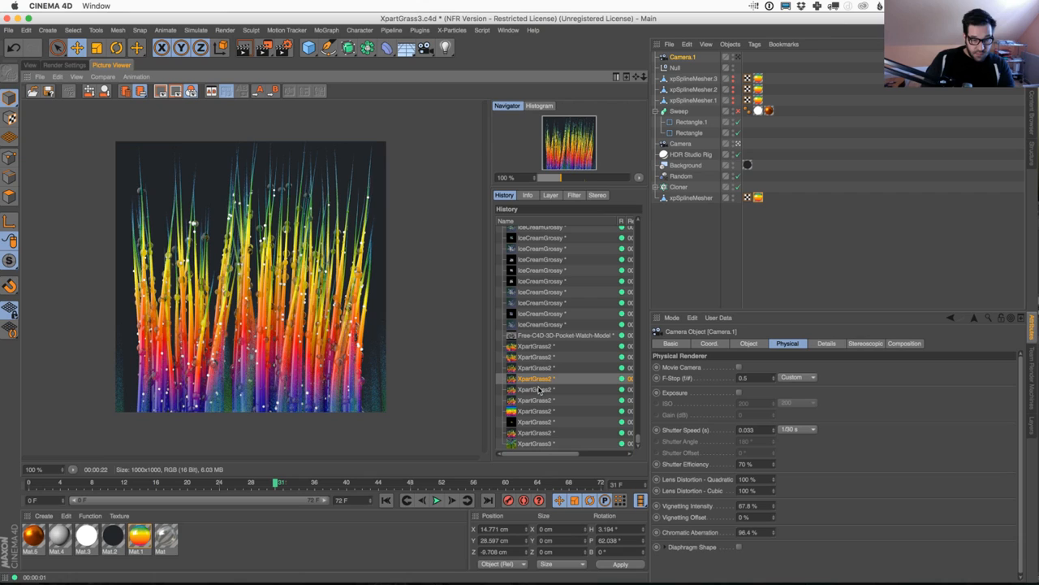
pyautogui.click(30, 65)
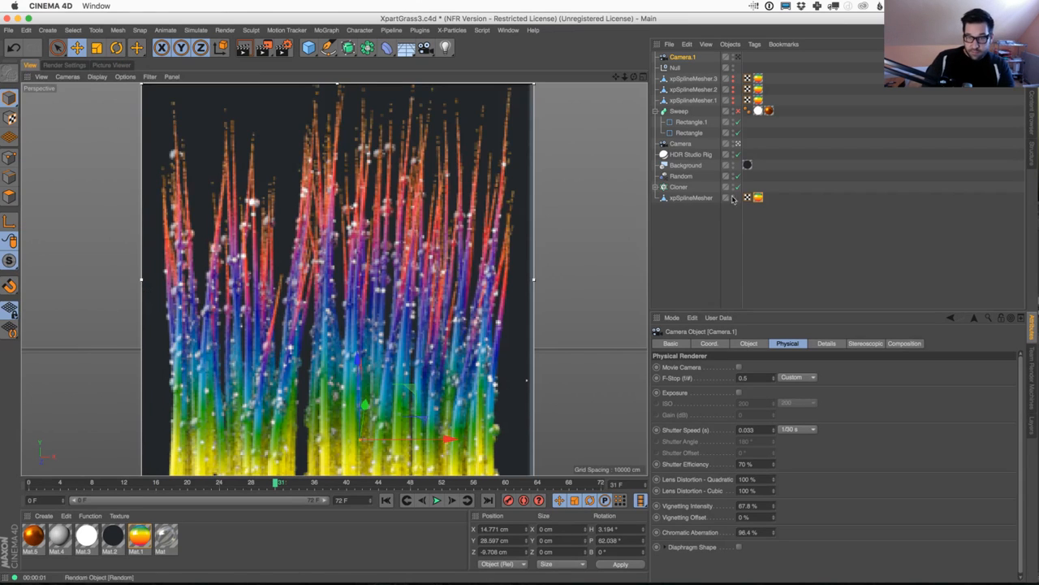
# Reset Offset V of the xpSplineMesher texture tag to 0%
pyautogui.click(757, 197)
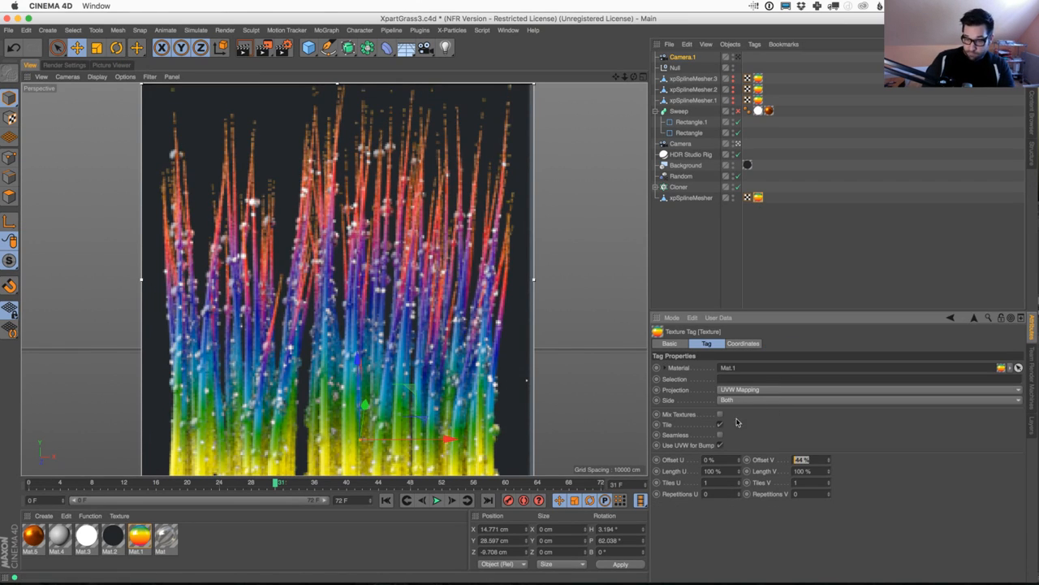
pyautogui.write('0')
pyautogui.press('Return')
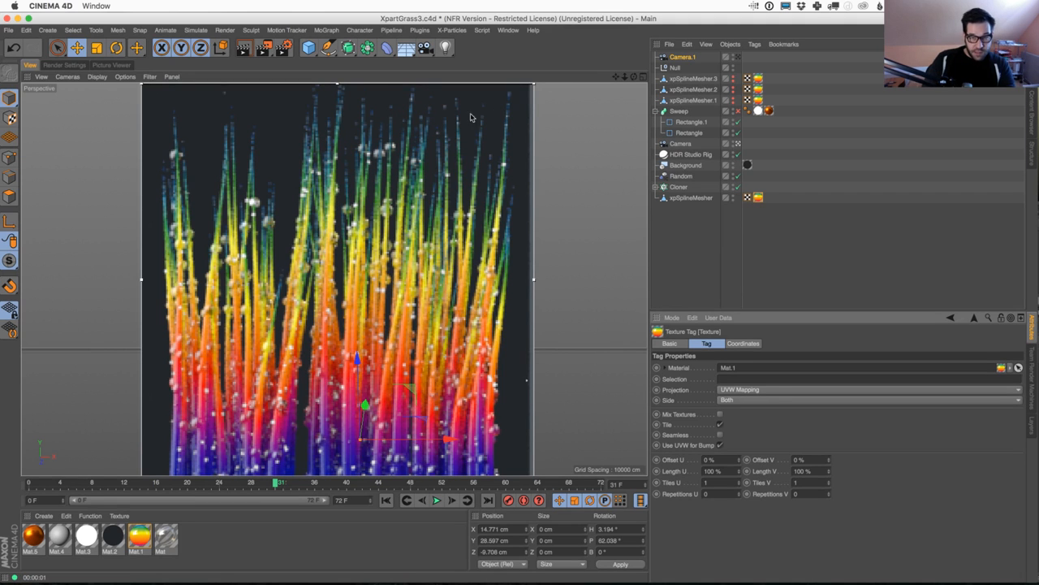
# Fine-tune the Camera's framing of the grass against the earlier render and preview the view again
pyautogui.scroll(-2, 438, 241)
pyautogui.scroll(3, 438, 244)
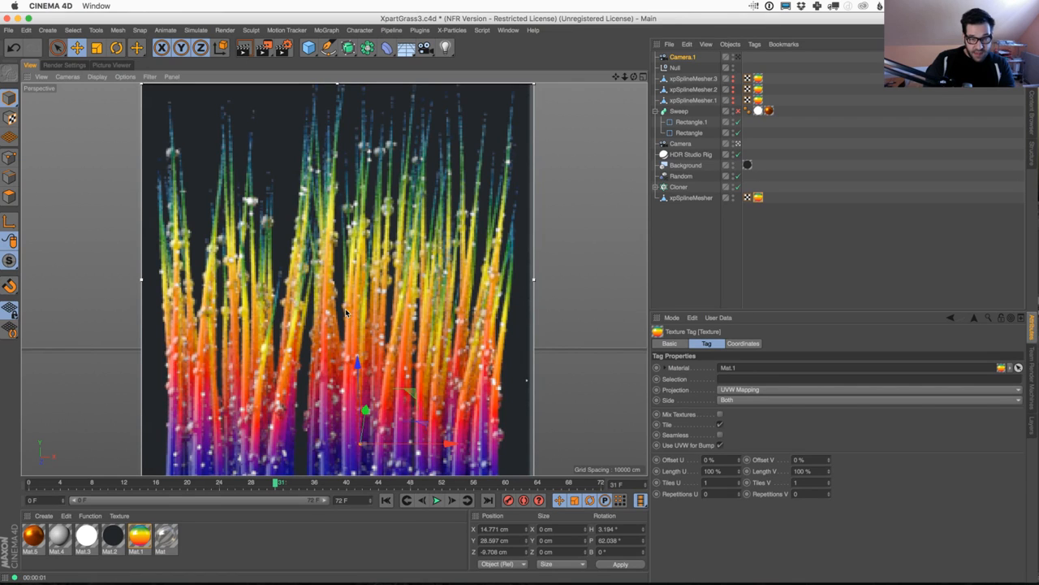
pyautogui.click(113, 65)
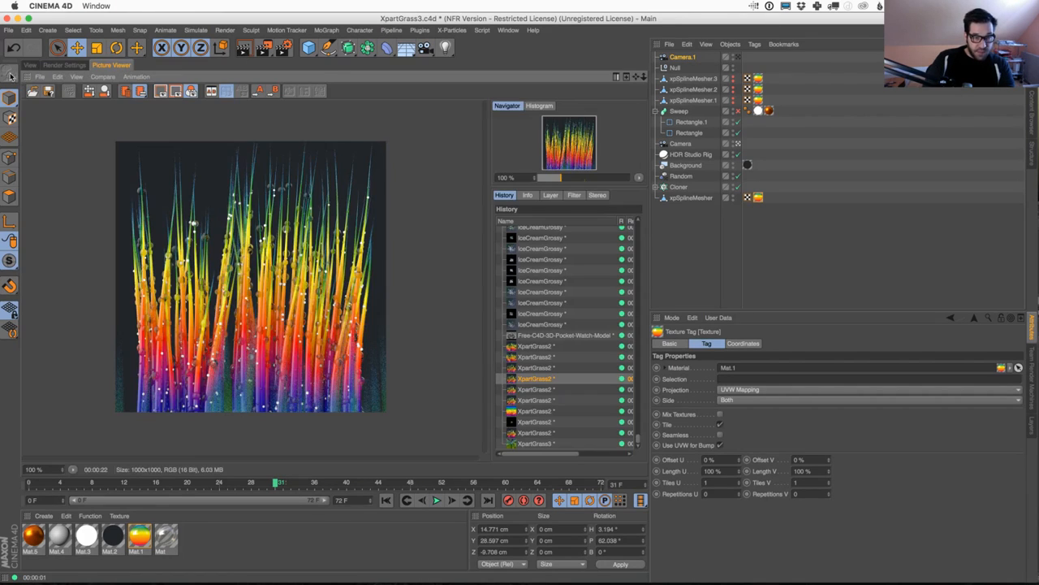
pyautogui.click(30, 65)
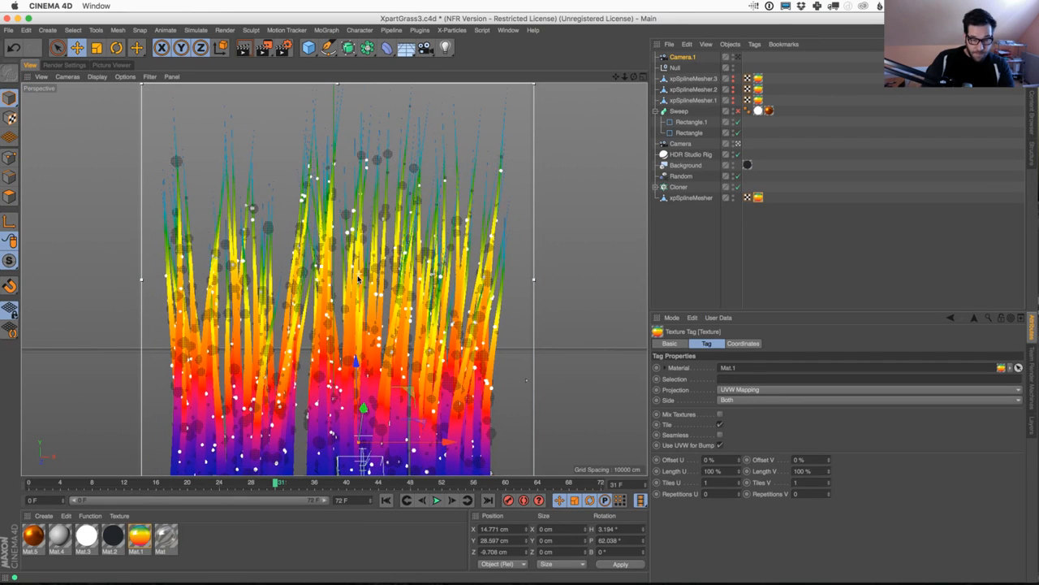
pyautogui.press('super+r')
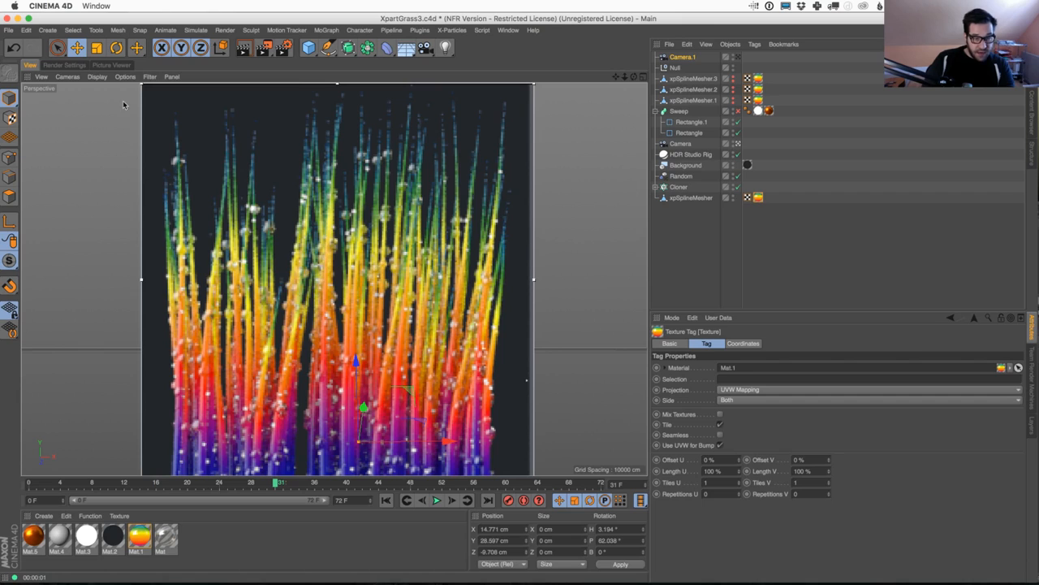
# Set the output size to 1500 x 1500 pixels and render the full grass shot
pyautogui.click(70, 65)
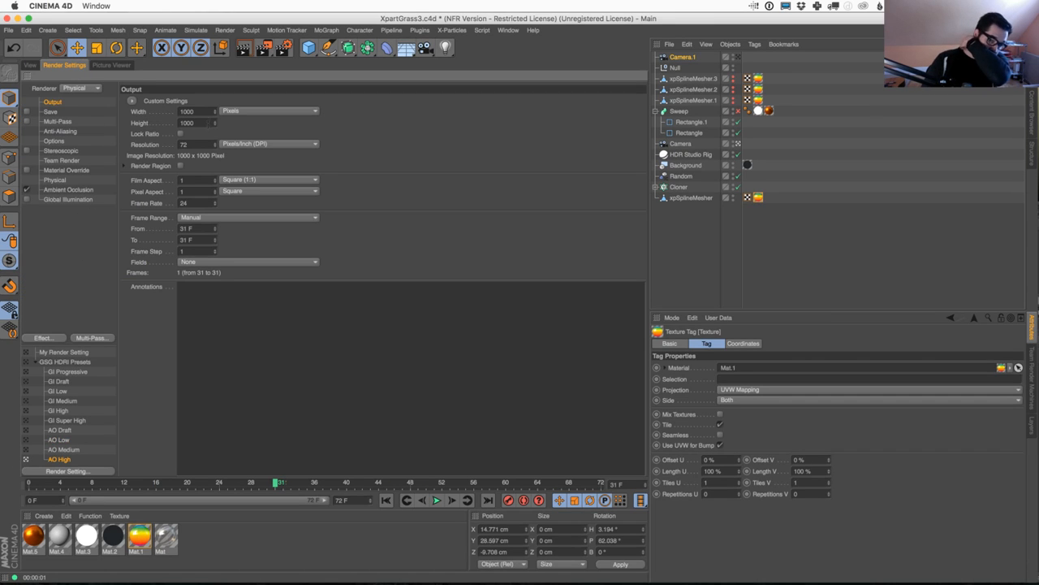
pyautogui.write('150')
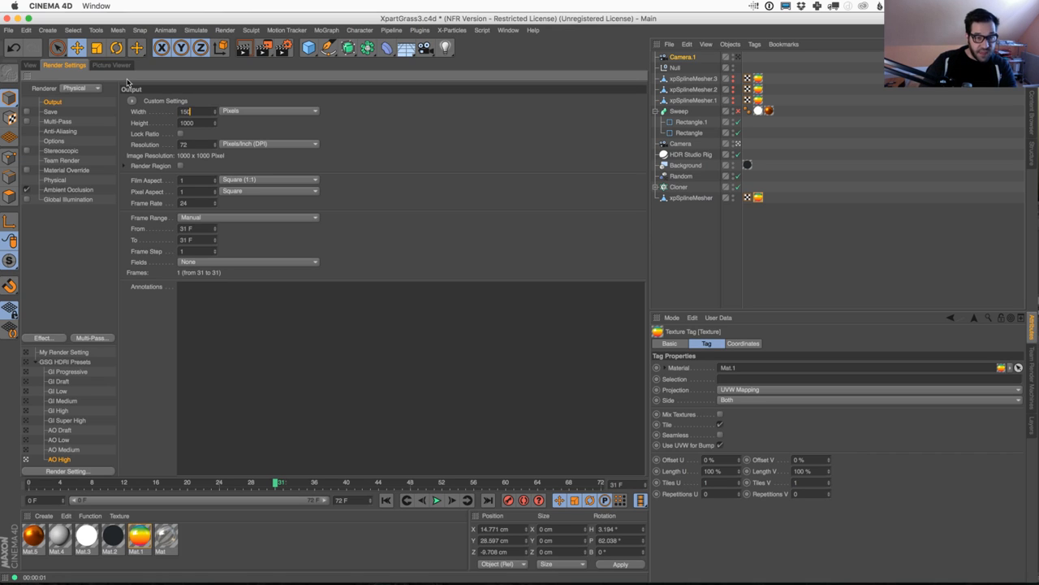
pyautogui.write('0')
pyautogui.press('Tab')
pyautogui.press('Return')
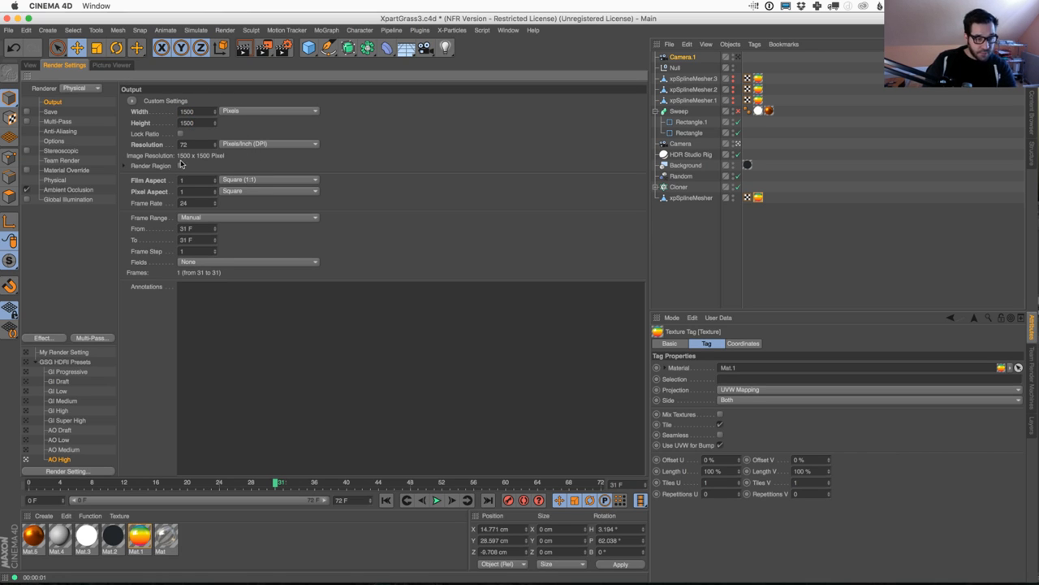
pyautogui.hotkey('shift', 'r')
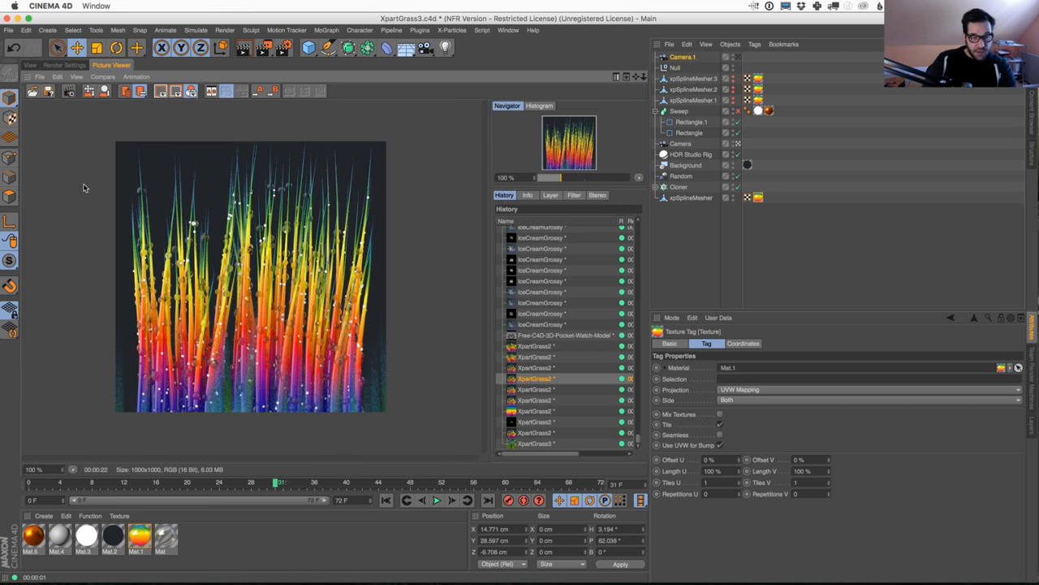
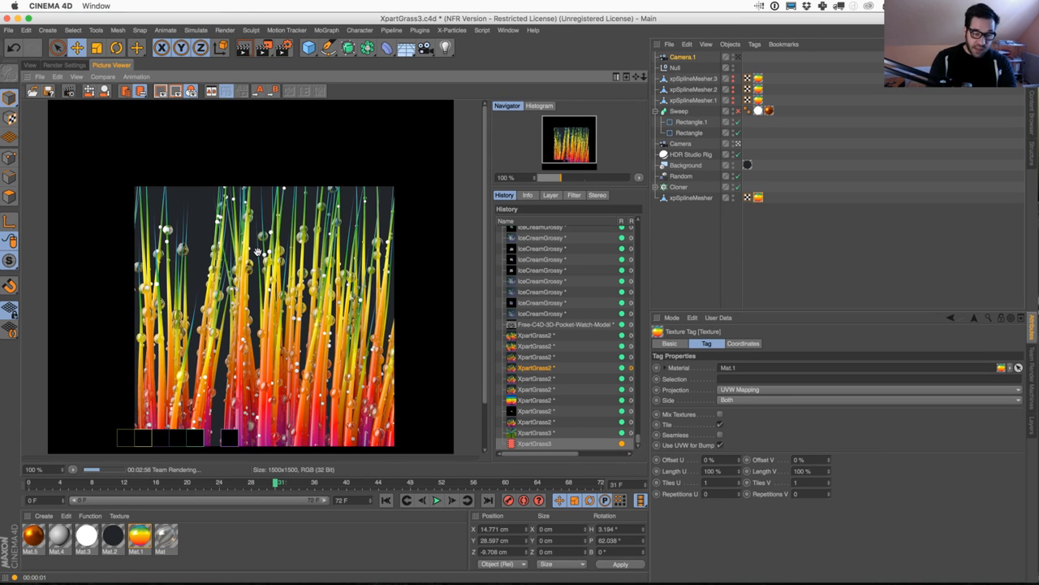
# Examine the lower part of the grass render in progress and return to the perspective view
pyautogui.moveTo(321, 224); pyautogui.dragTo(311, 131)
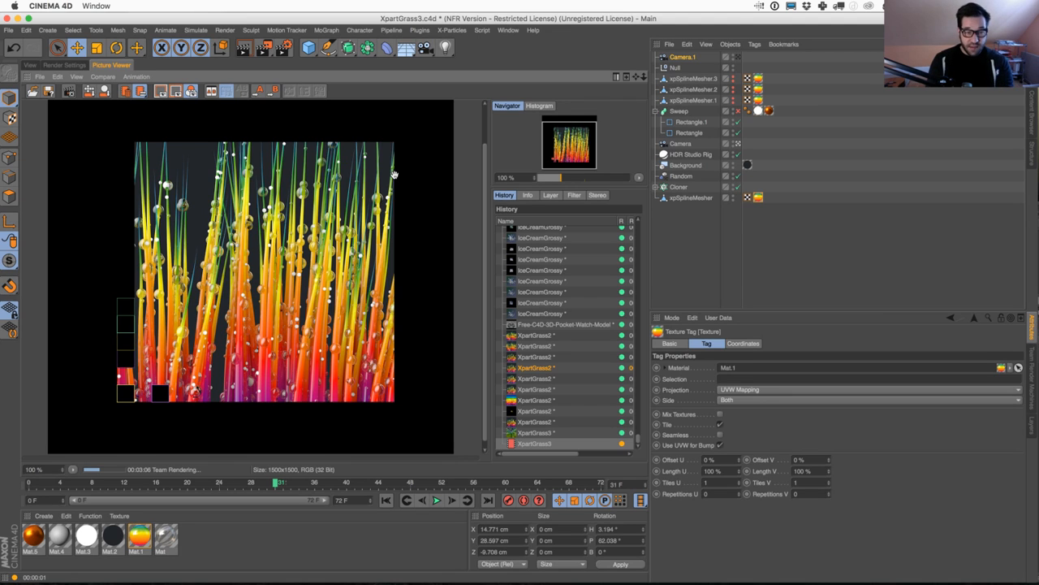
pyautogui.click(65, 65)
pyautogui.click(33, 65)
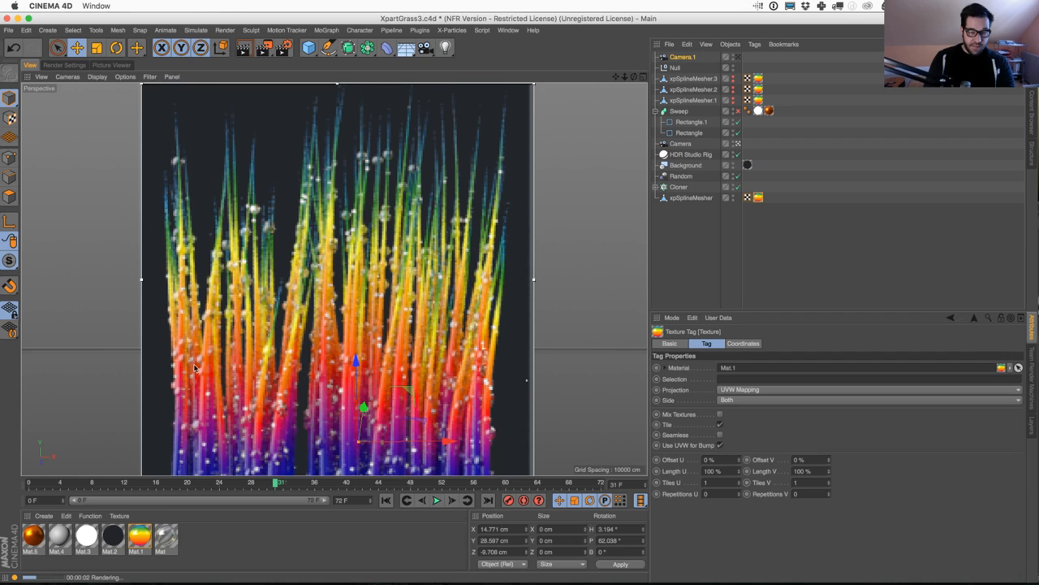
# Move Mat.1's gradient texture from the Luminance channel to the Color channel, disabling Luminance and enabling Color
pyautogui.doubleClick(146, 536)
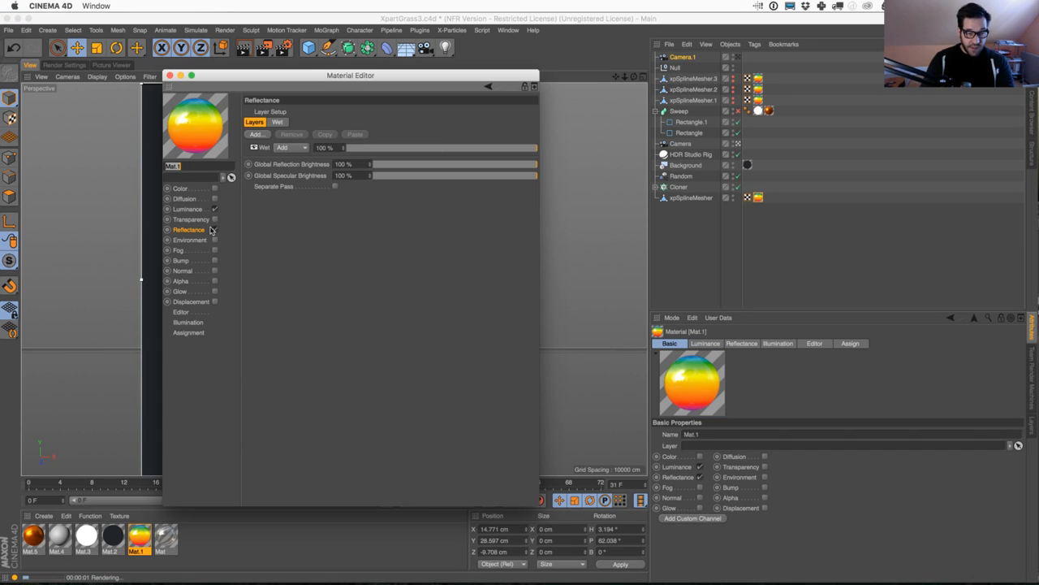
pyautogui.click(200, 210)
pyautogui.click(296, 188)
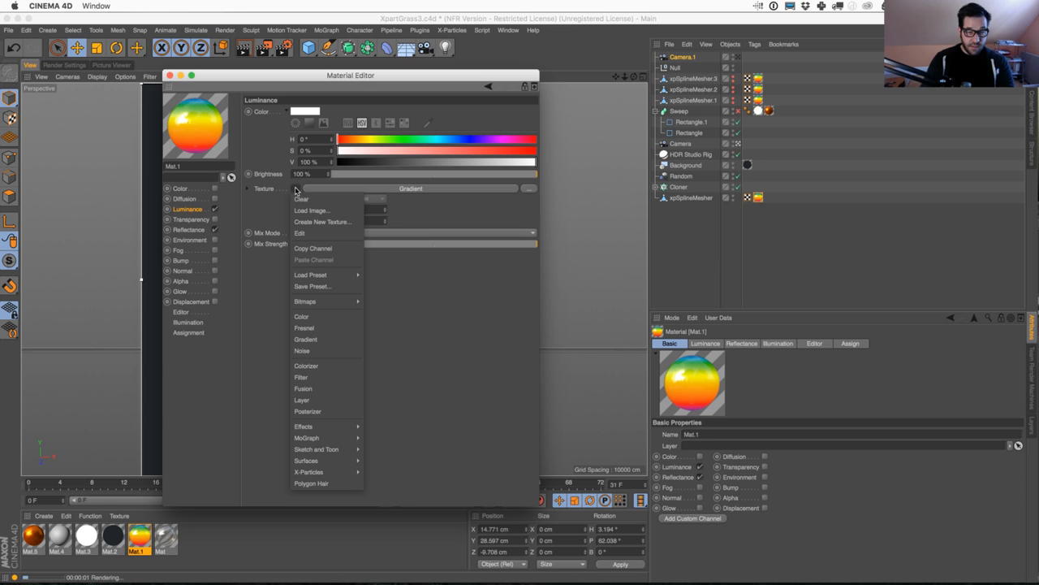
pyautogui.click(320, 249)
pyautogui.click(215, 209)
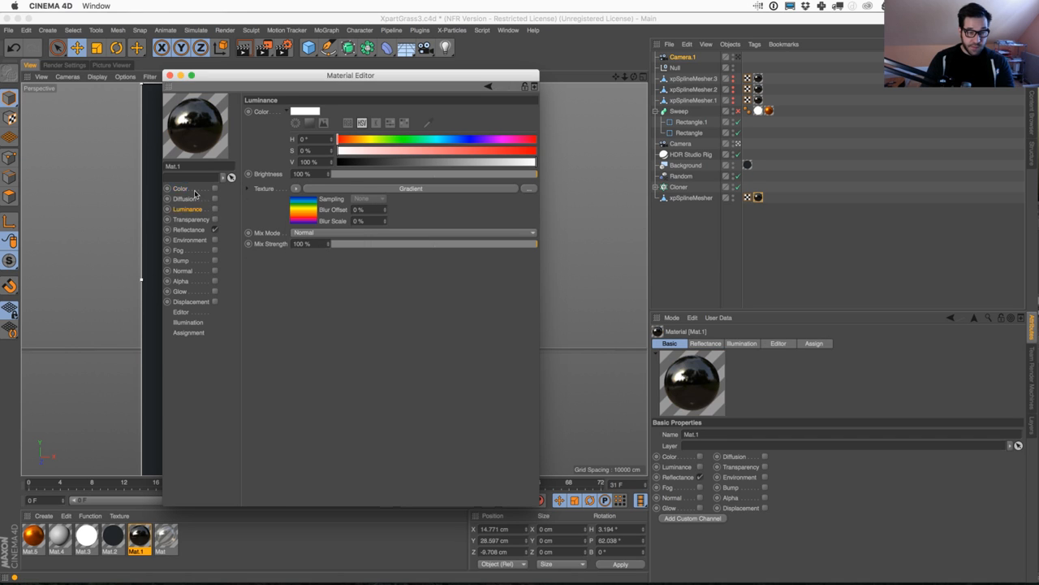
pyautogui.click(215, 187)
pyautogui.click(298, 189)
pyautogui.click(316, 244)
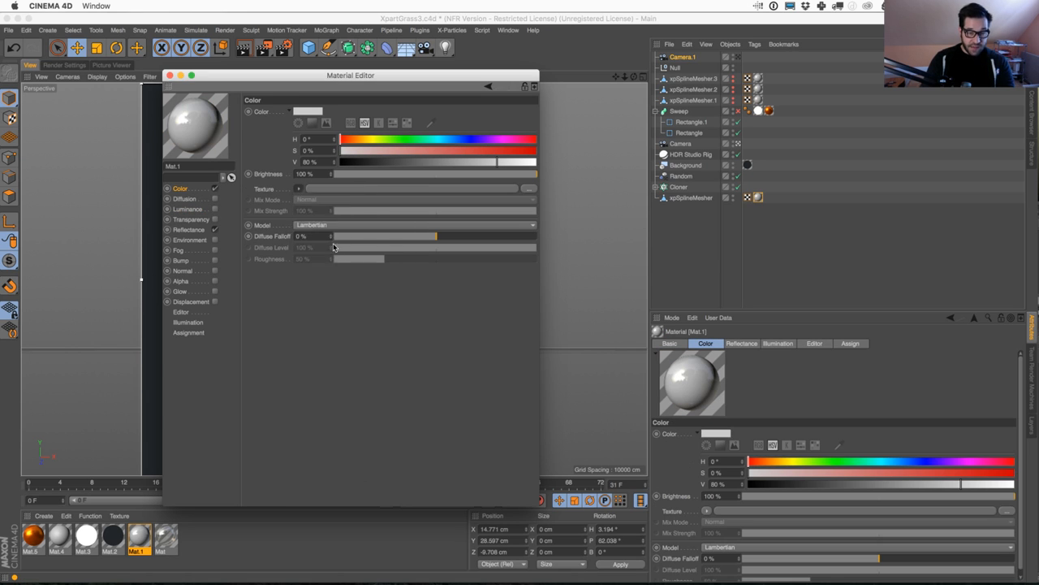
pyautogui.click(169, 75)
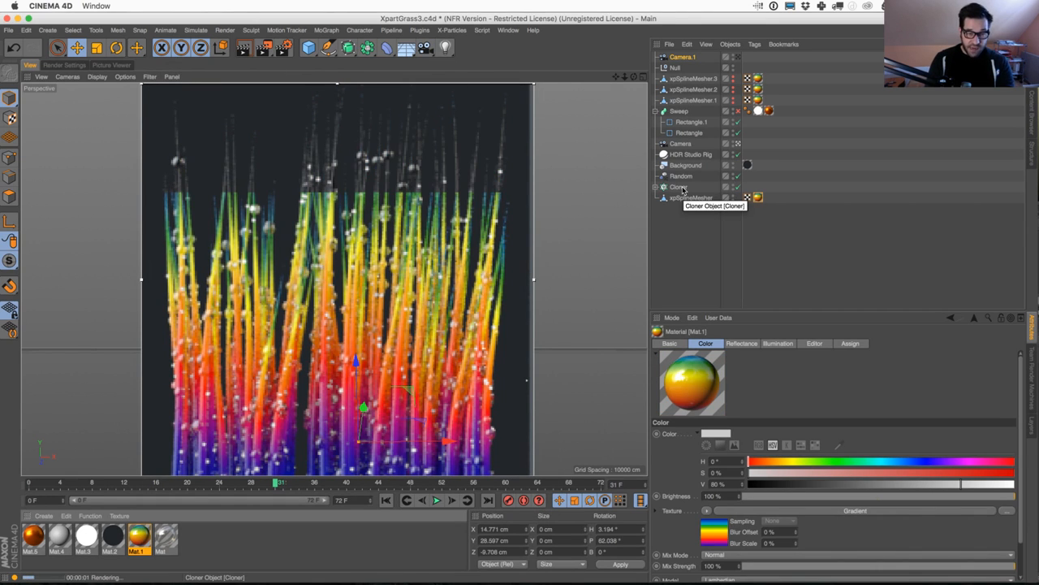
# Activate the AO Low render preset and preview the grass in the perspective view again
pyautogui.click(65, 65)
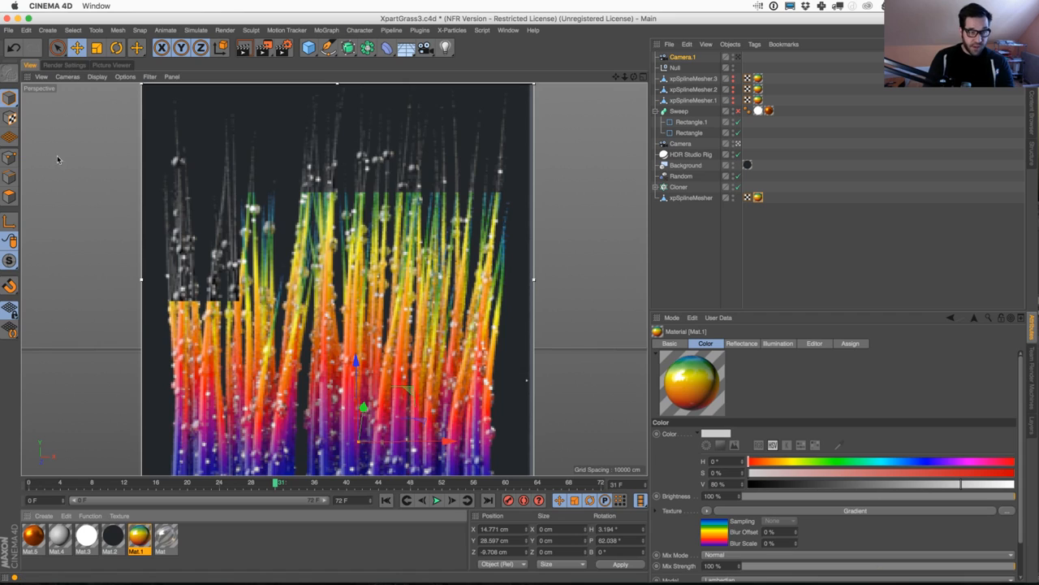
pyautogui.click(26, 440)
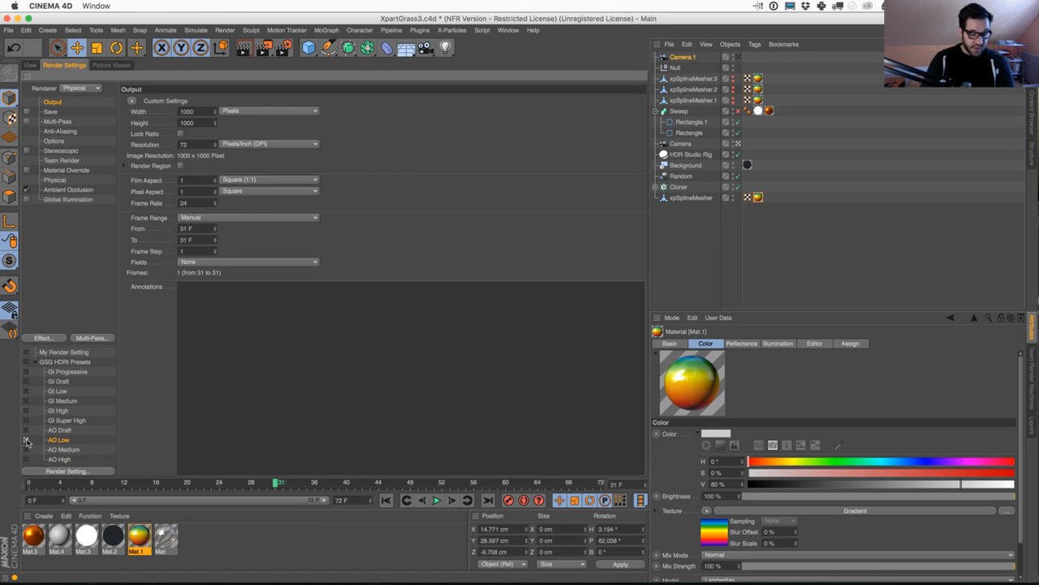
pyautogui.click(33, 65)
pyautogui.hotkey('ctrl', 'r')
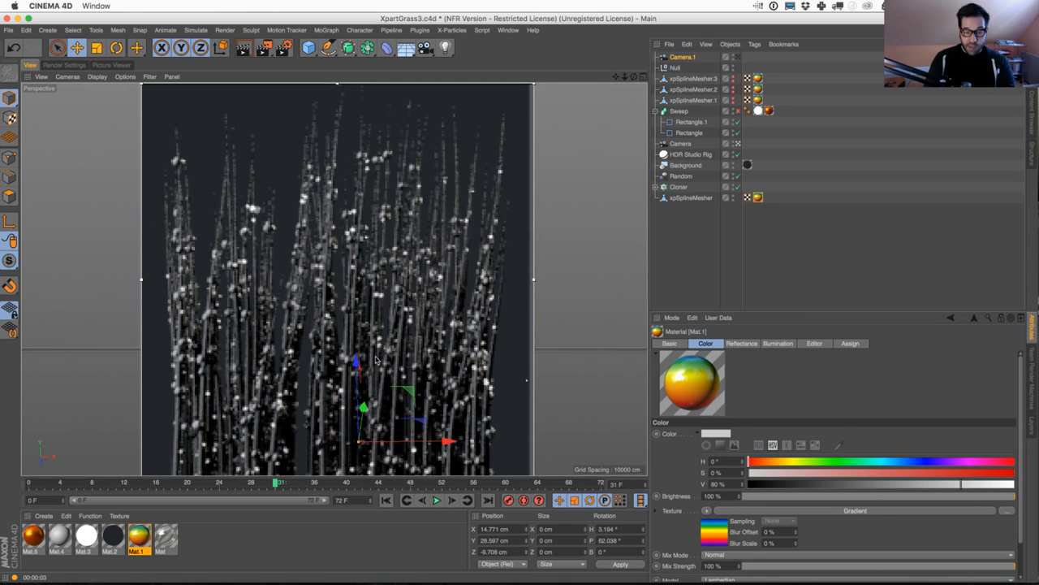
# Add the GlobalLight.c4d preset to the scene and try brightness values of 500%, 100% and 117%
pyautogui.click(1032, 112)
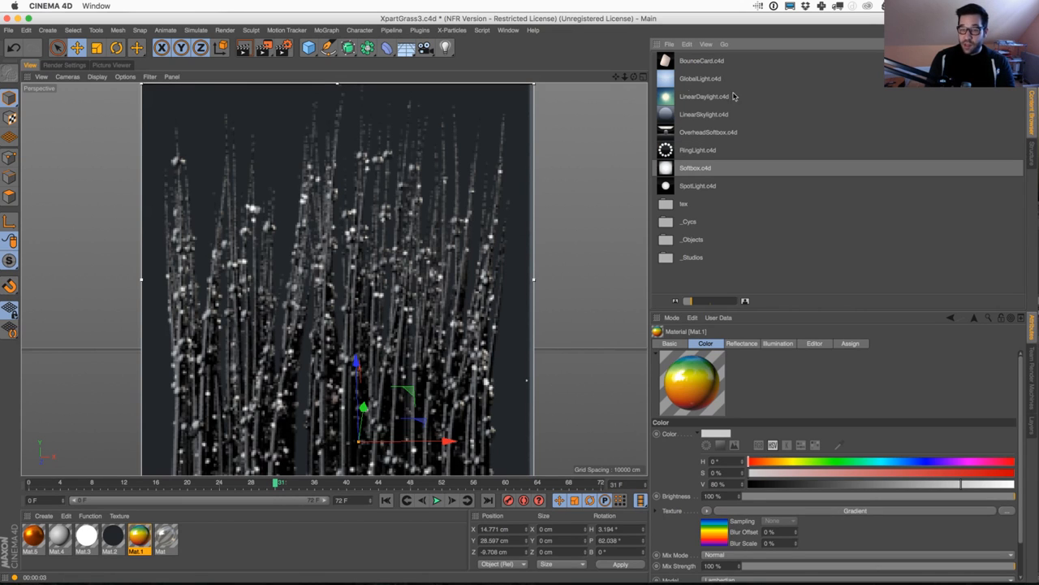
pyautogui.doubleClick(668, 83)
pyautogui.click(1032, 58)
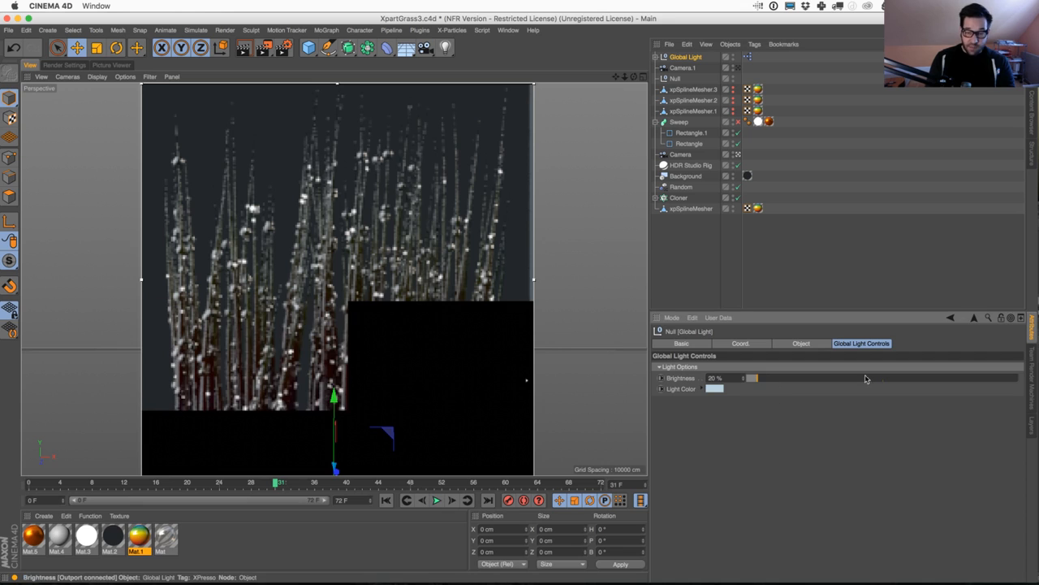
pyautogui.click(1019, 377)
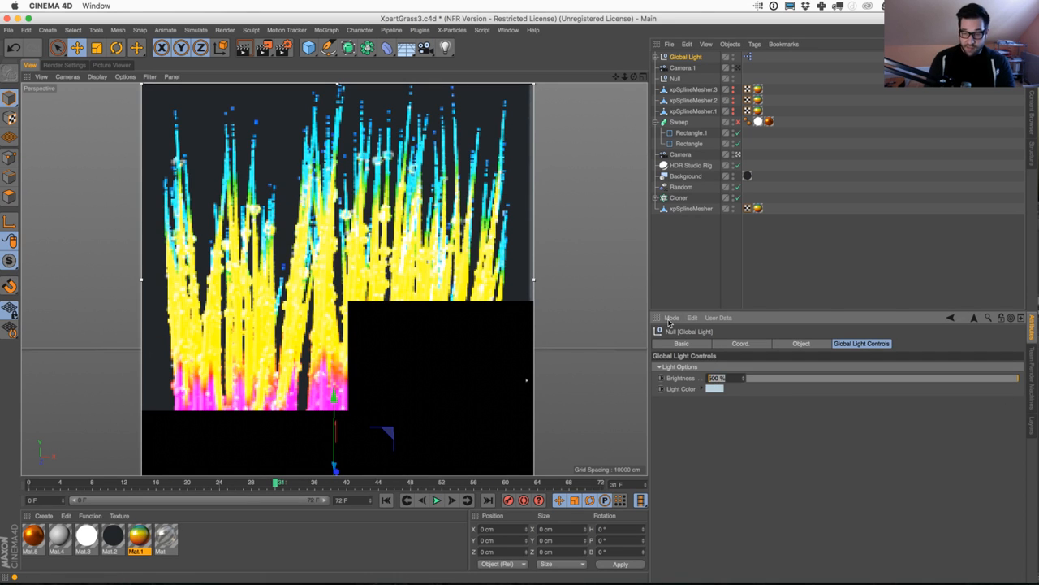
pyautogui.write('100')
pyautogui.press('Return')
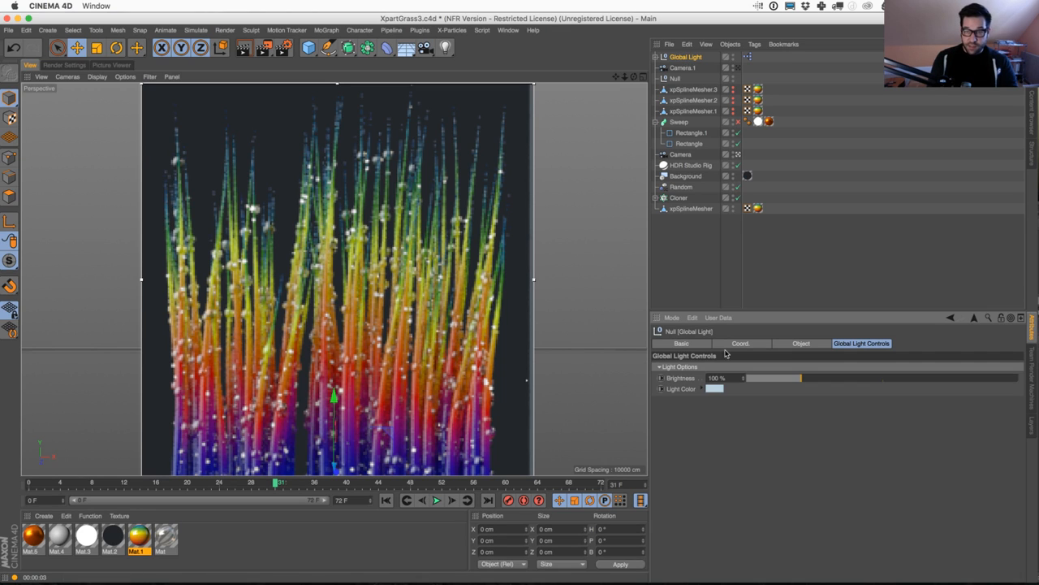
pyautogui.moveTo(802, 379); pyautogui.dragTo(813, 383)
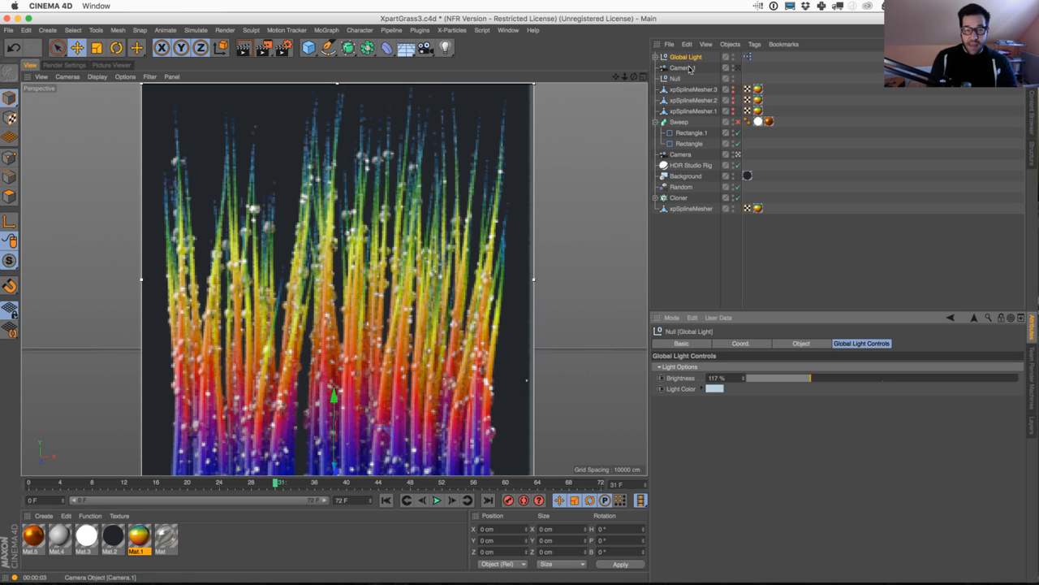
# Add an Omni light, enable Ambient Illumination on it and preview its effect on the grass
pyautogui.moveTo(445, 47); pyautogui.dragTo(469, 58)
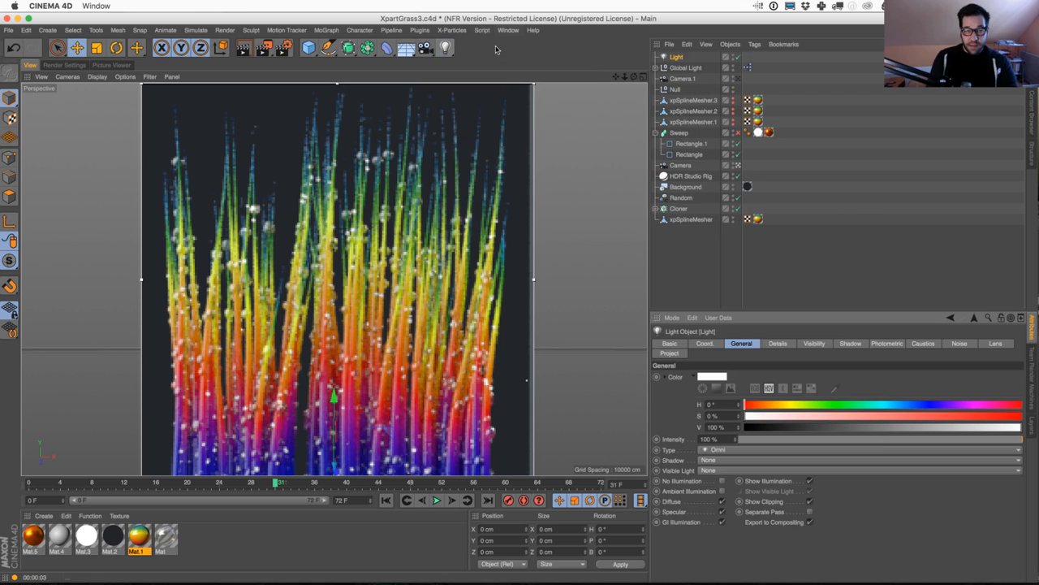
pyautogui.click(735, 450)
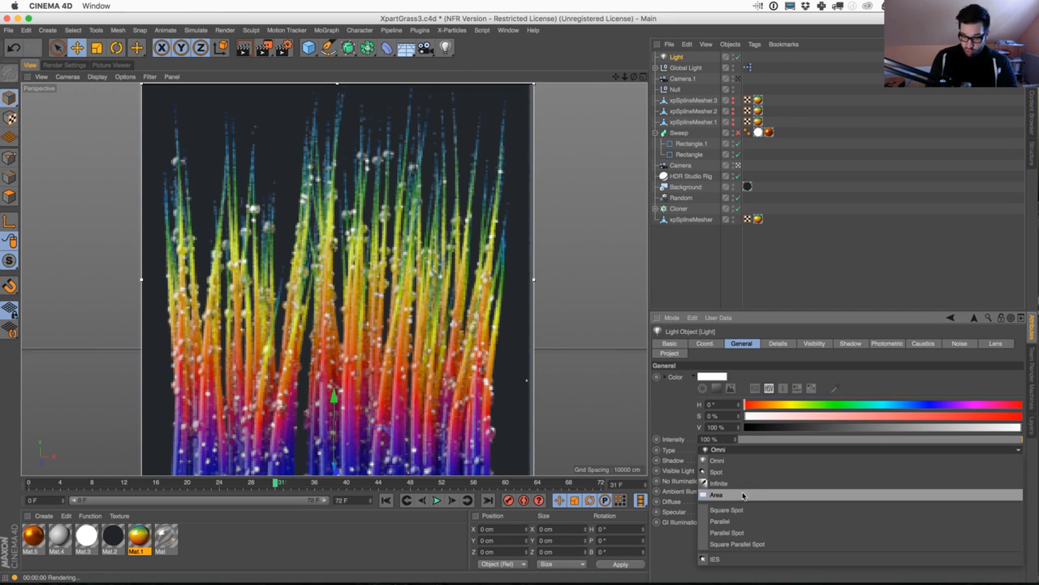
pyautogui.click(665, 545)
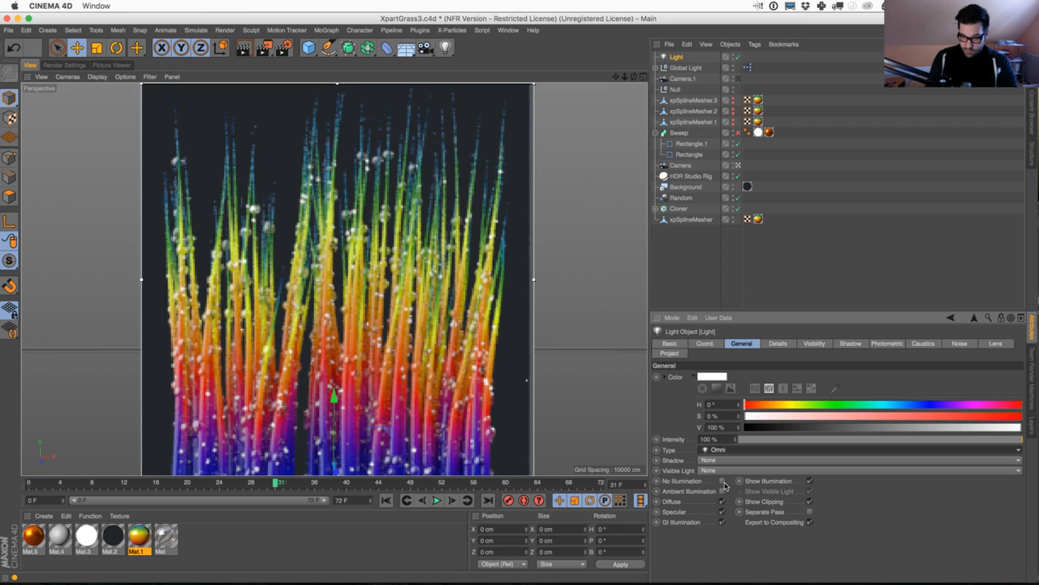
pyautogui.hotkey('ctrl', 'r')
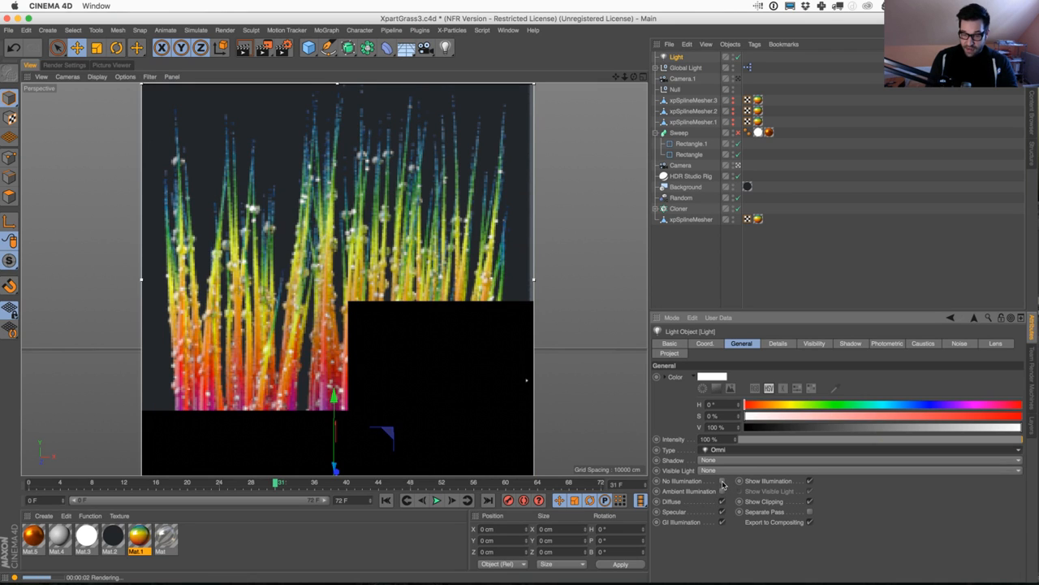
pyautogui.click(722, 491)
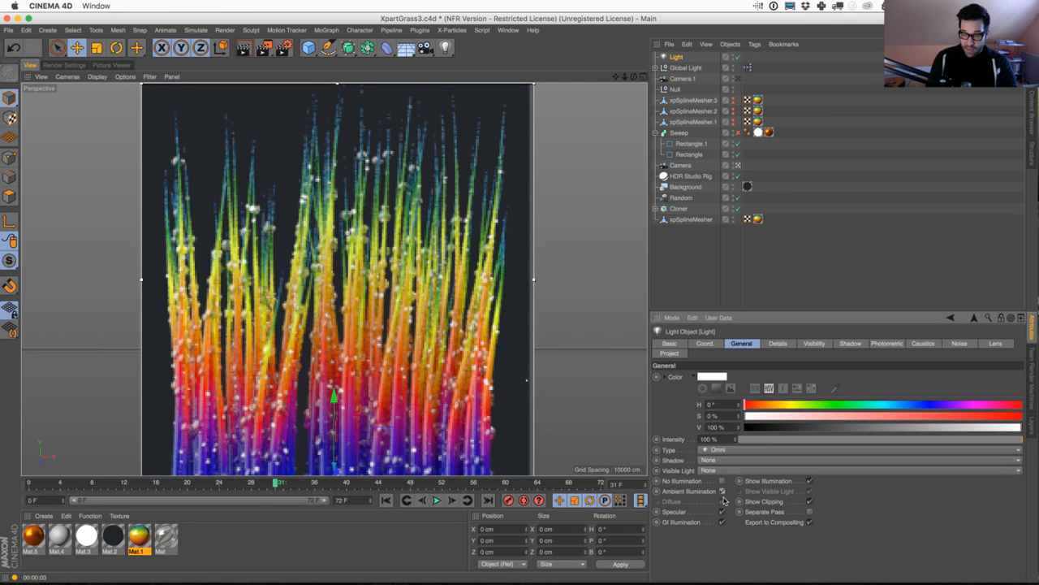
pyautogui.hotkey('ctrl', 'r')
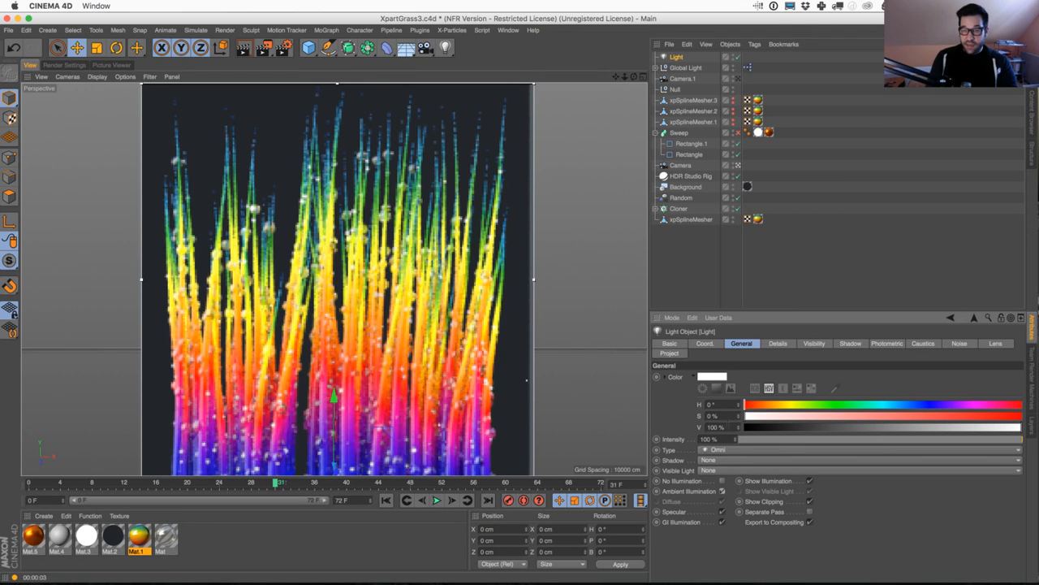
# Delete the Light and the Global Light and render the view without them
pyautogui.click(687, 68)
pyautogui.click(677, 58)
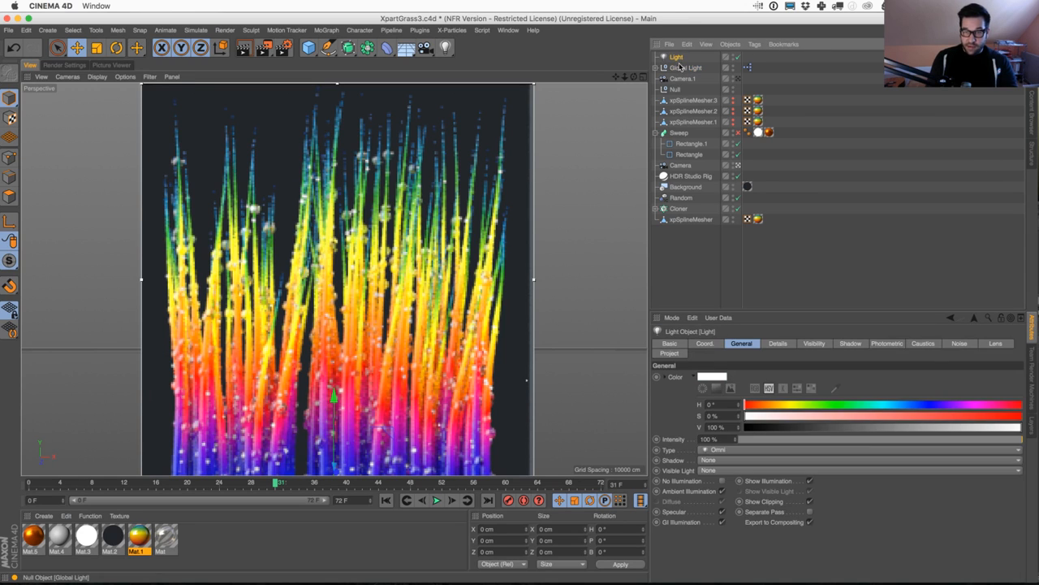
pyautogui.press('Delete')
pyautogui.click(684, 60)
pyautogui.press('Delete')
pyautogui.hotkey('ctrl', 'r')
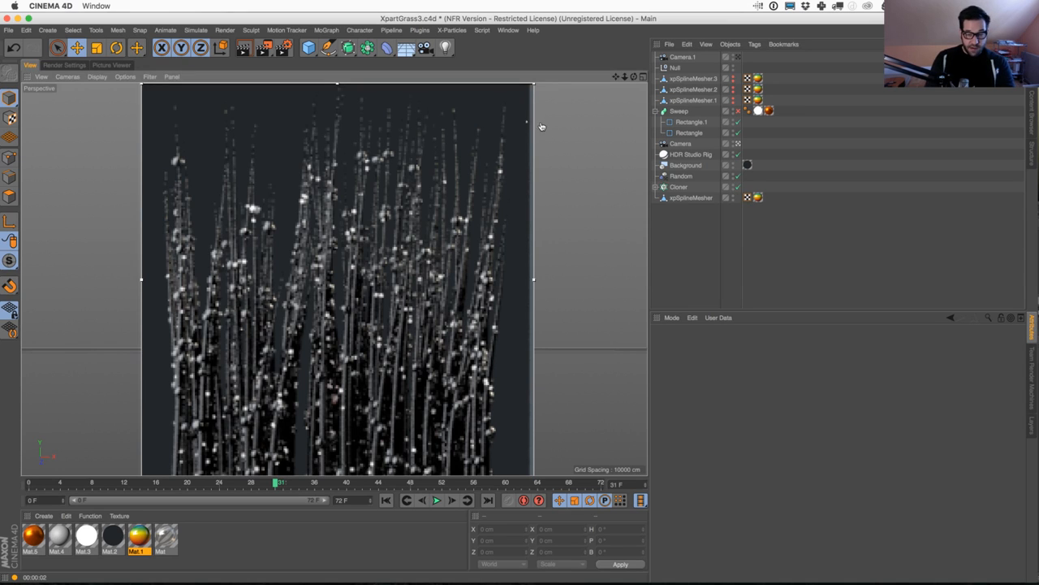
pyautogui.press('super+r')
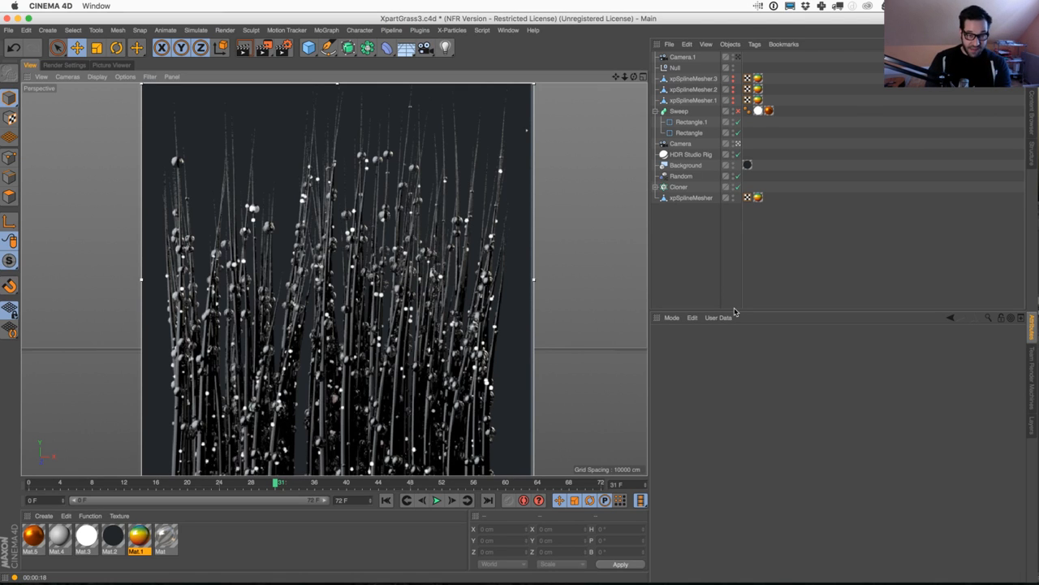
# Open the HDRI browser for the HDR Studio Rig, enlarge it and look through GSG Collection 3 - Fall 2015
pyautogui.click(686, 155)
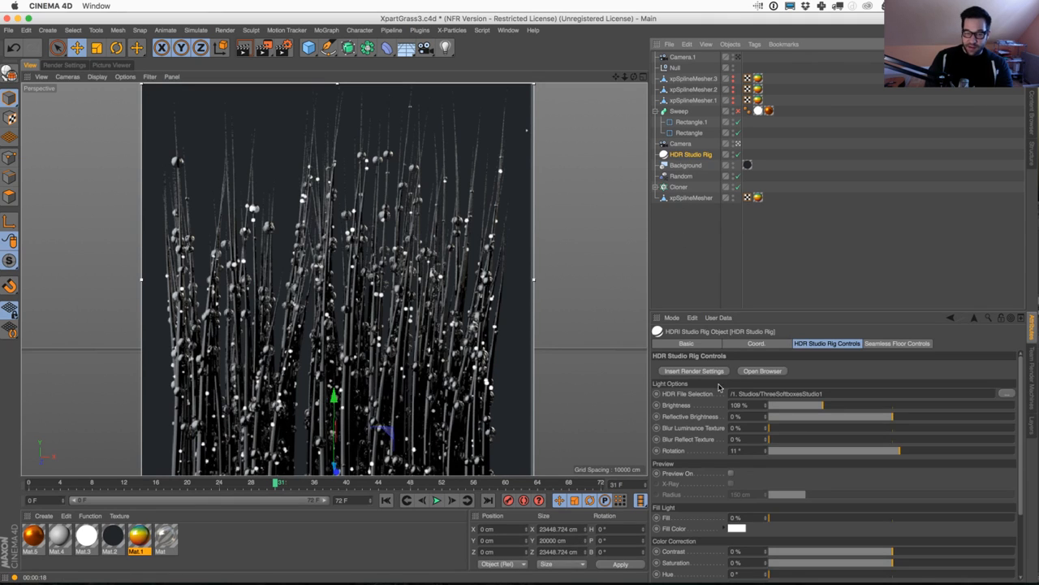
pyautogui.click(763, 371)
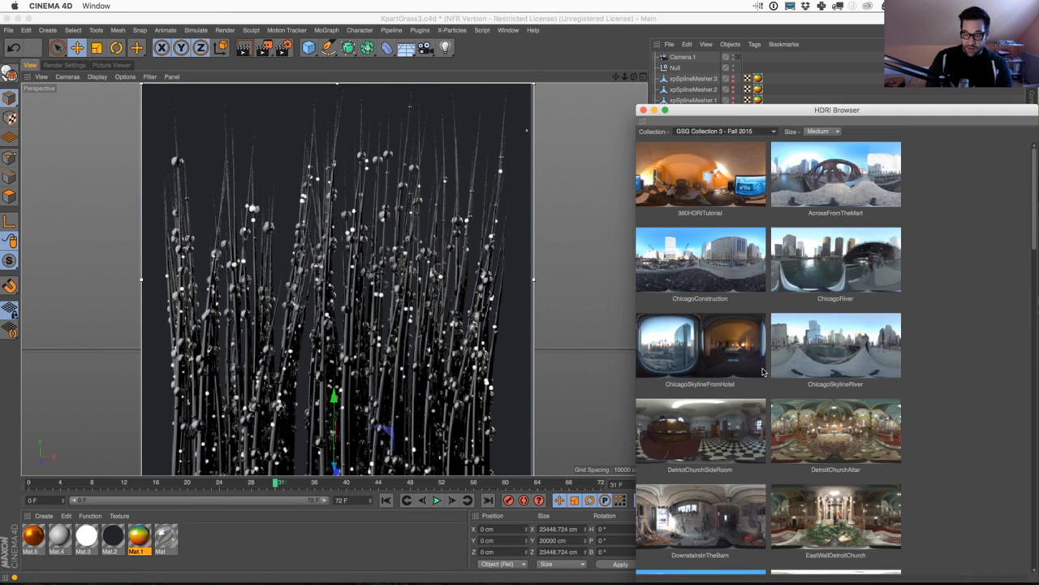
pyautogui.moveTo(781, 121); pyautogui.dragTo(681, 60)
pyautogui.click(642, 72)
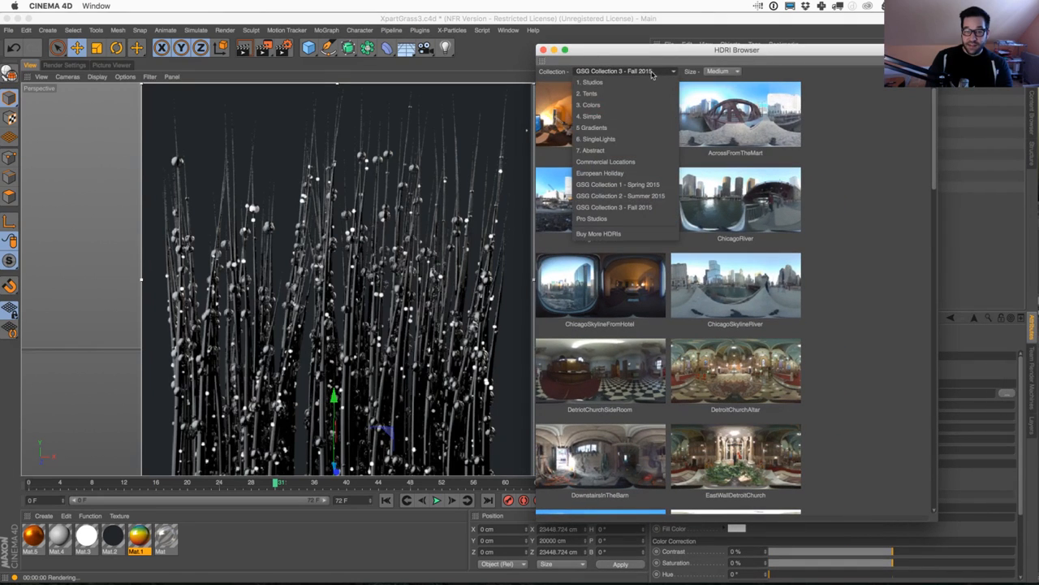
pyautogui.click(649, 207)
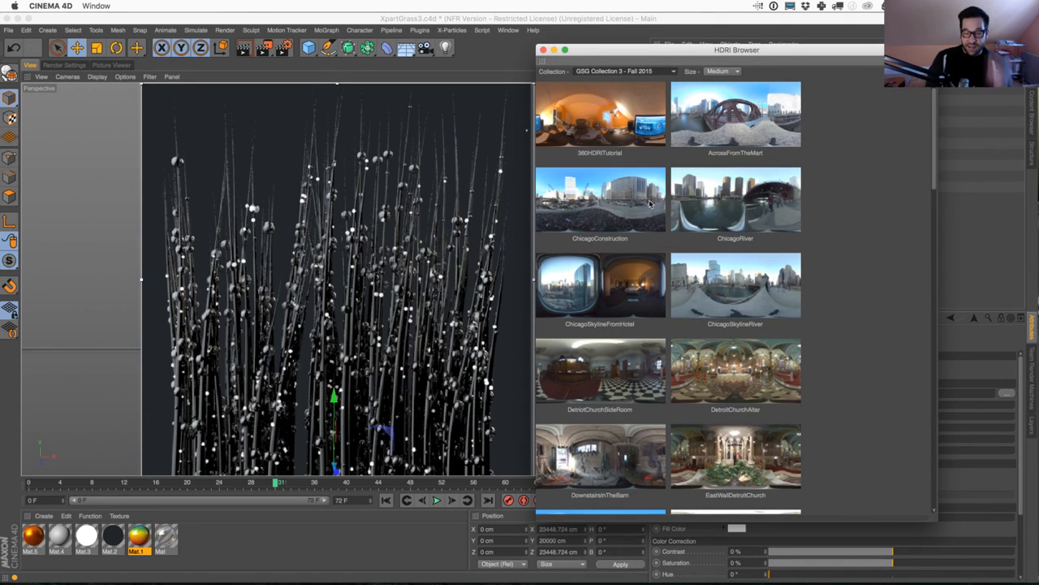
pyautogui.moveTo(664, 51); pyautogui.dragTo(629, 52)
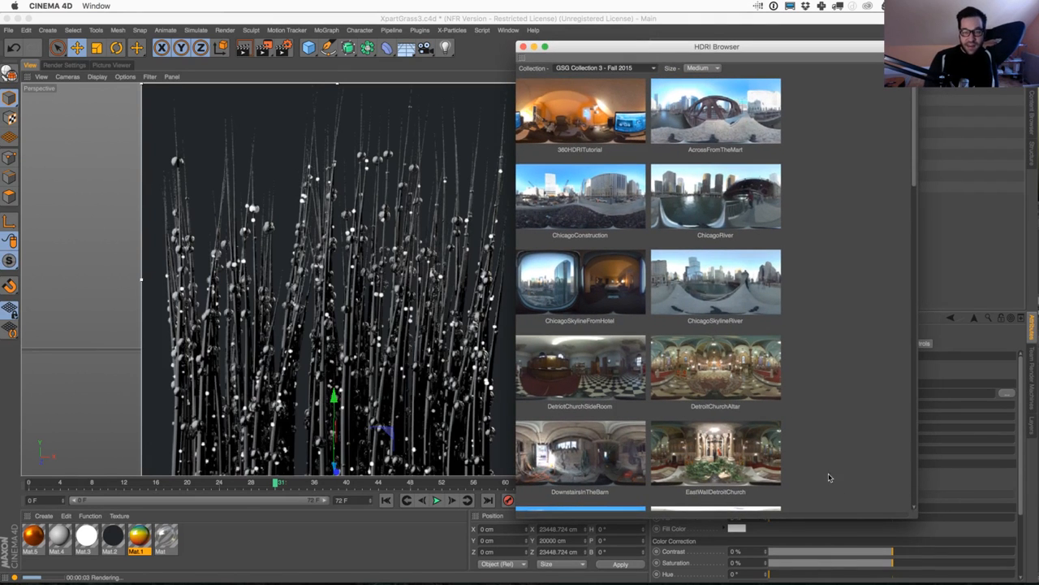
pyautogui.moveTo(908, 516); pyautogui.dragTo(1007, 560)
pyautogui.moveTo(819, 48); pyautogui.dragTo(812, 44)
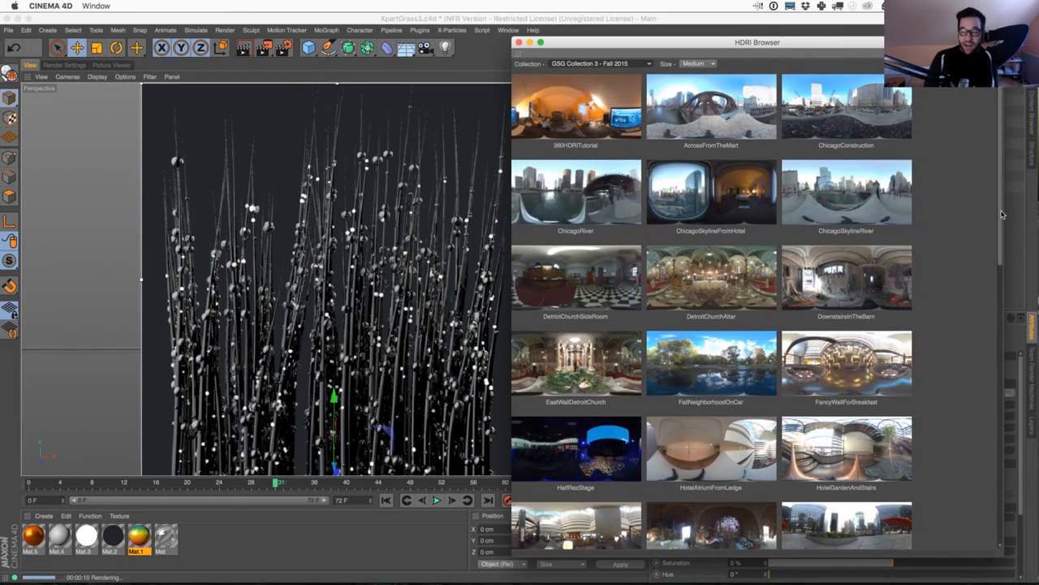
pyautogui.moveTo(1001, 214); pyautogui.dragTo(1004, 142)
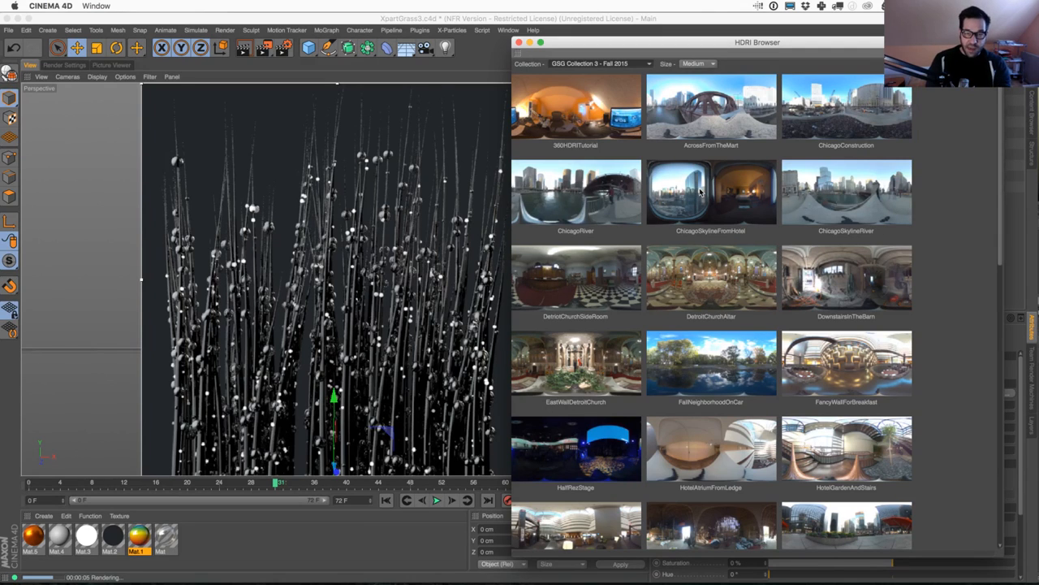
# Load the ChicagoSkylineFromHotel HDRI into the HDR Studio Rig and close the HDRI browser
pyautogui.click(604, 65)
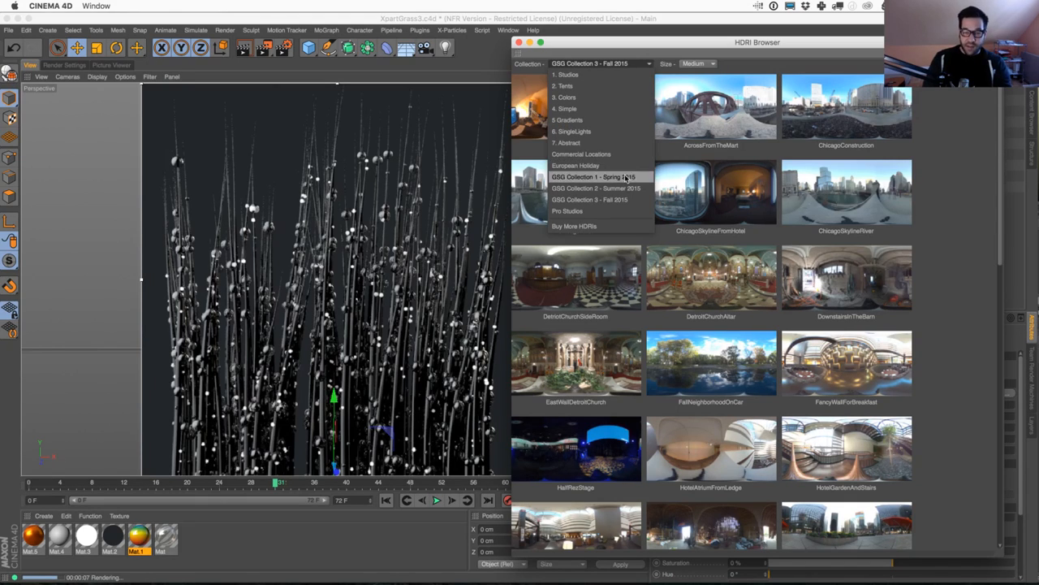
pyautogui.click(736, 192)
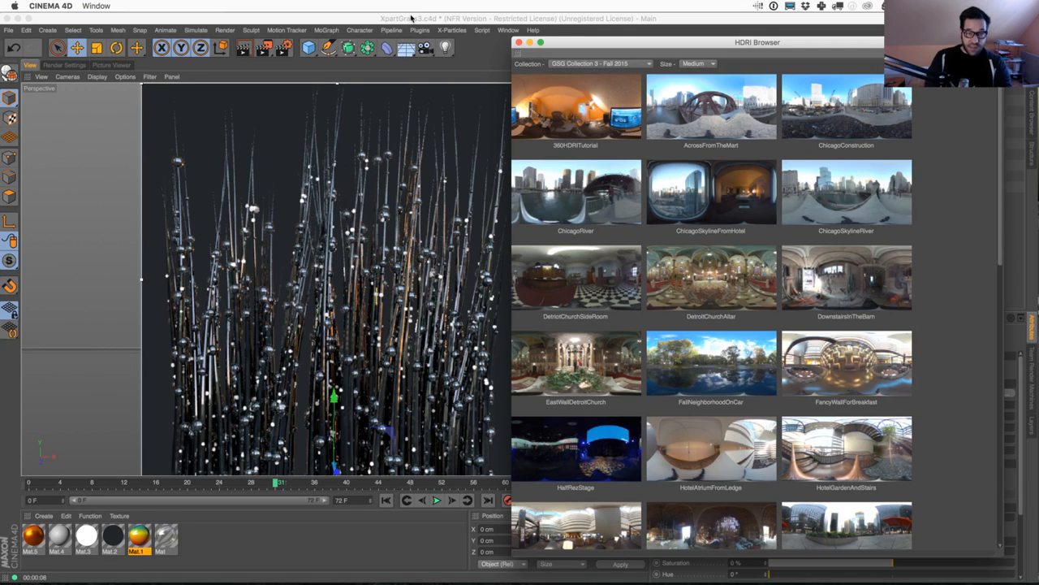
pyautogui.click(411, 18)
pyautogui.click(524, 42)
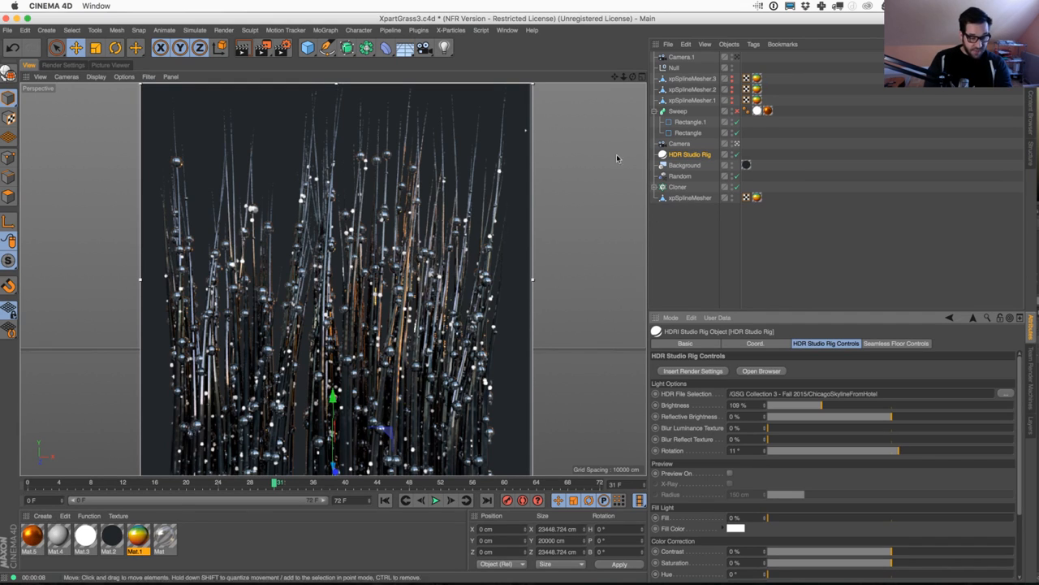
# Replace Mat.1's Wet reflection layer with Chrome using the TopCoat plugin
pyautogui.click(414, 31)
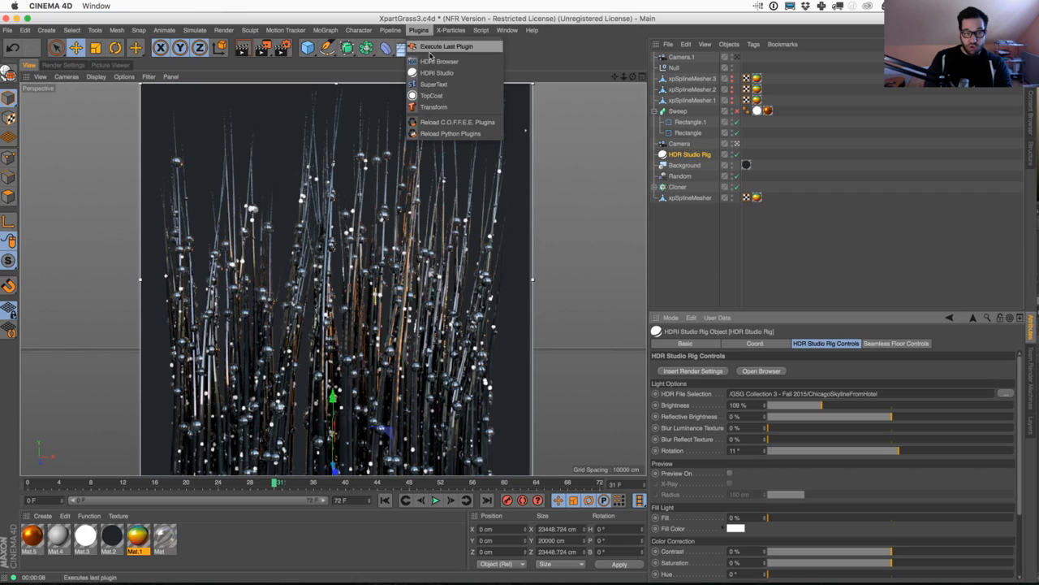
pyautogui.click(432, 96)
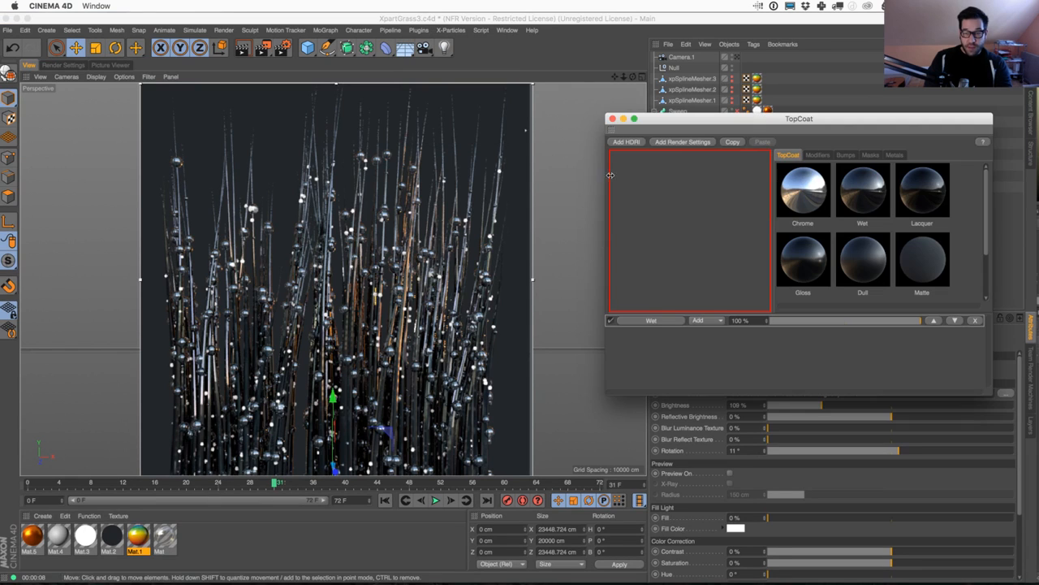
pyautogui.click(802, 197)
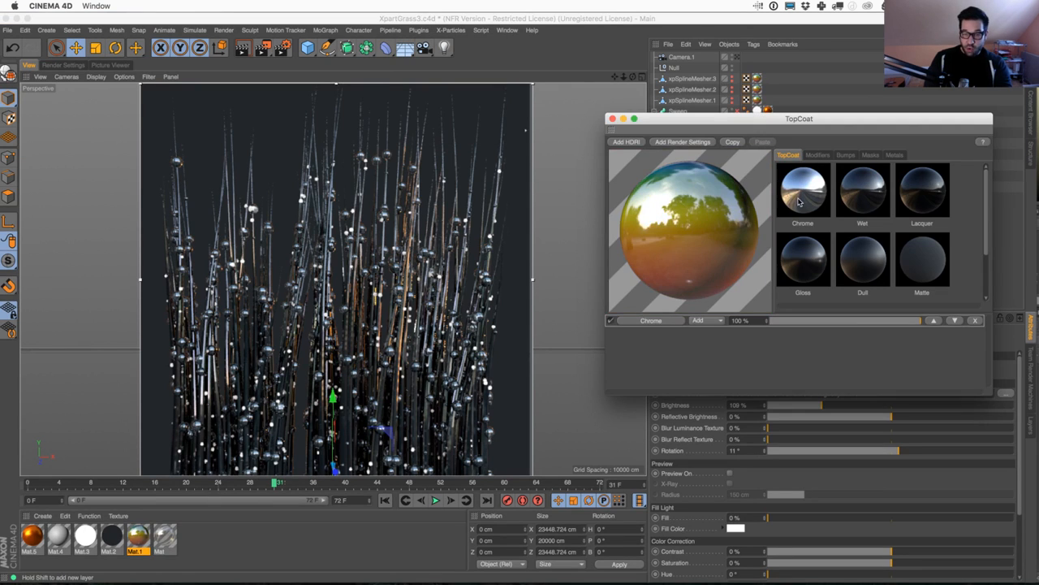
# Create a new Chrome material with TopCoat and apply it to the xpSplineMesher object
pyautogui.click(372, 547)
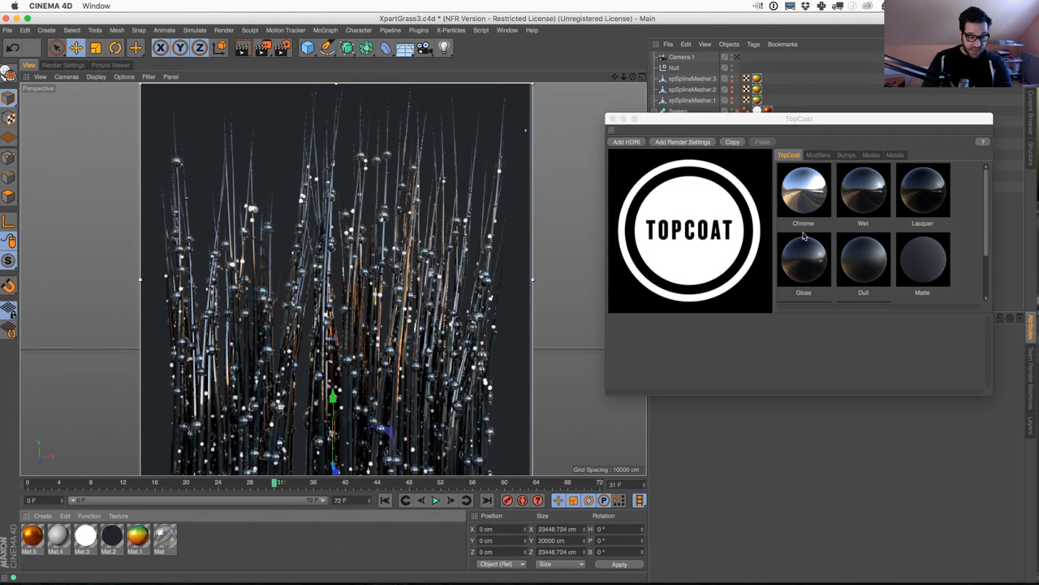
pyautogui.click(807, 192)
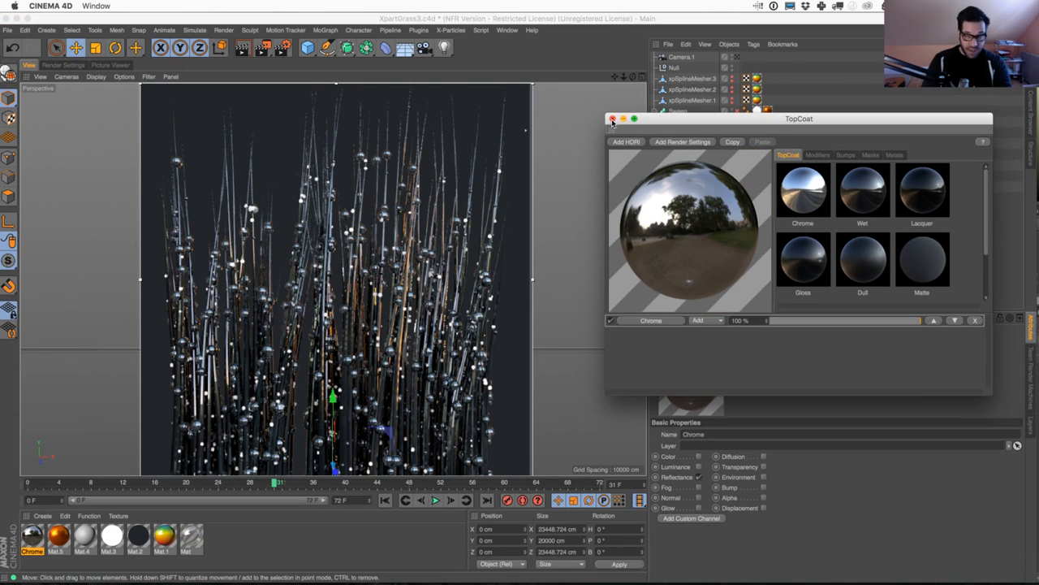
pyautogui.click(613, 119)
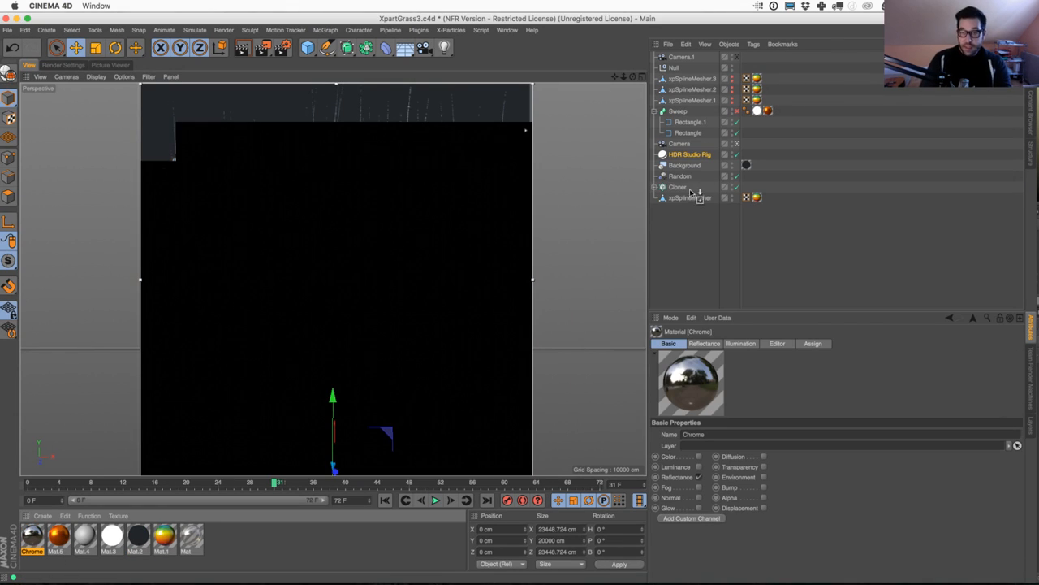
pyautogui.moveTo(691, 192); pyautogui.dragTo(694, 199)
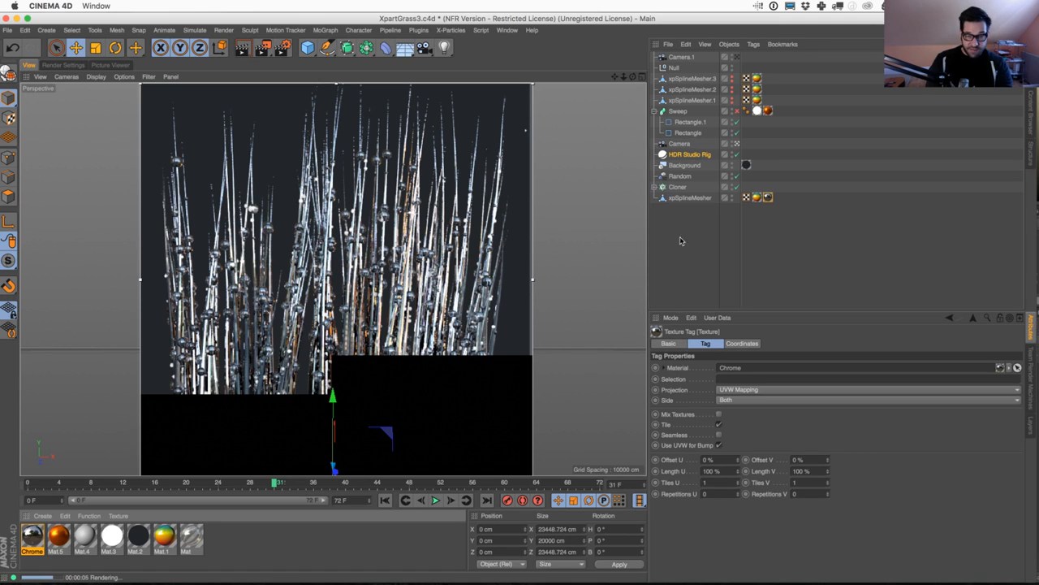
# Lower the HDR Studio Rig's brightness to 96%
pyautogui.click(684, 155)
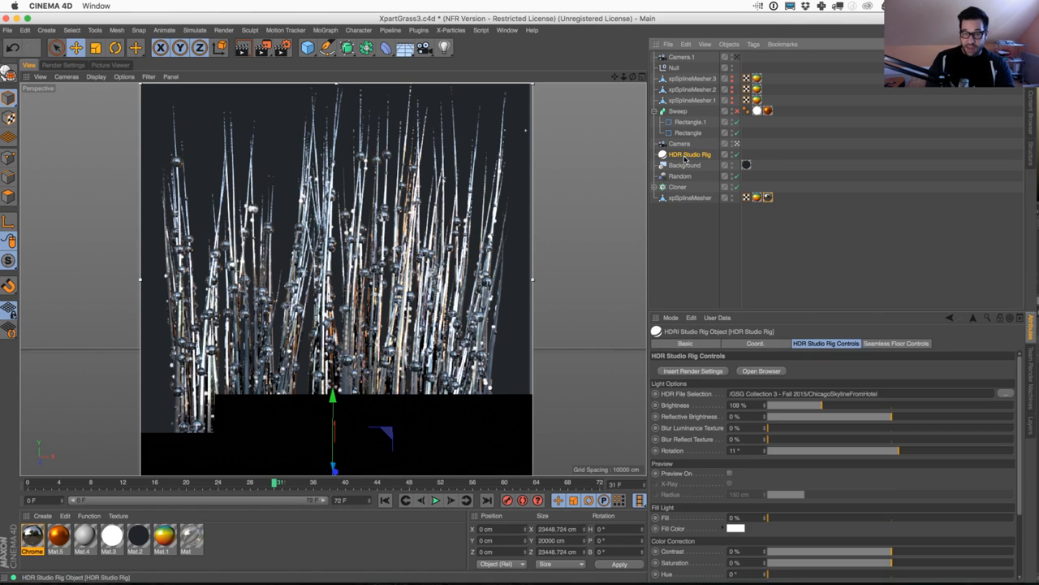
pyautogui.moveTo(829, 410); pyautogui.dragTo(815, 409)
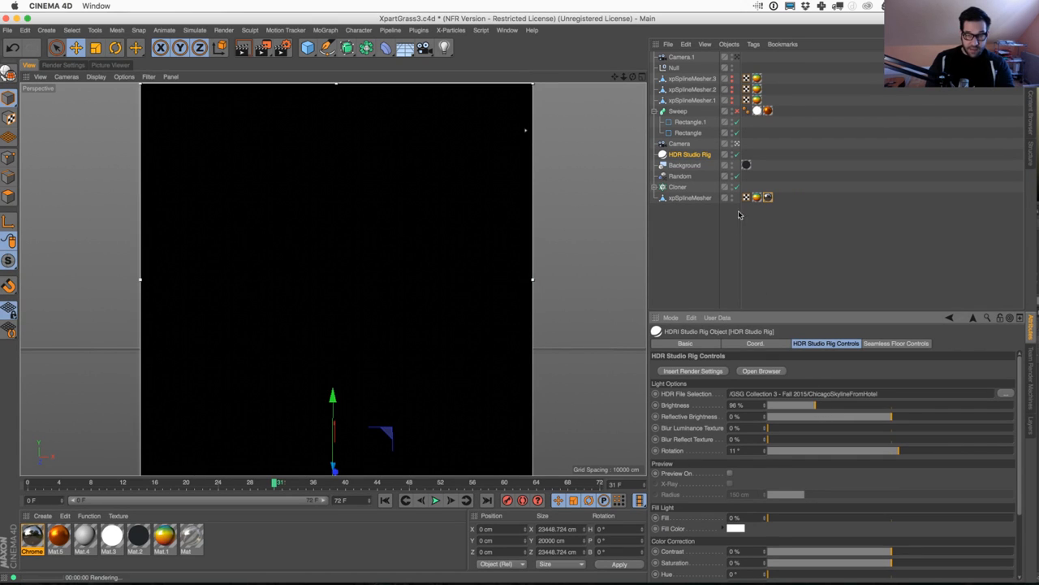
# Reopen TopCoat for the Chrome material, show its modifiers and dock the window between the object list and the attributes
pyautogui.click(36, 542)
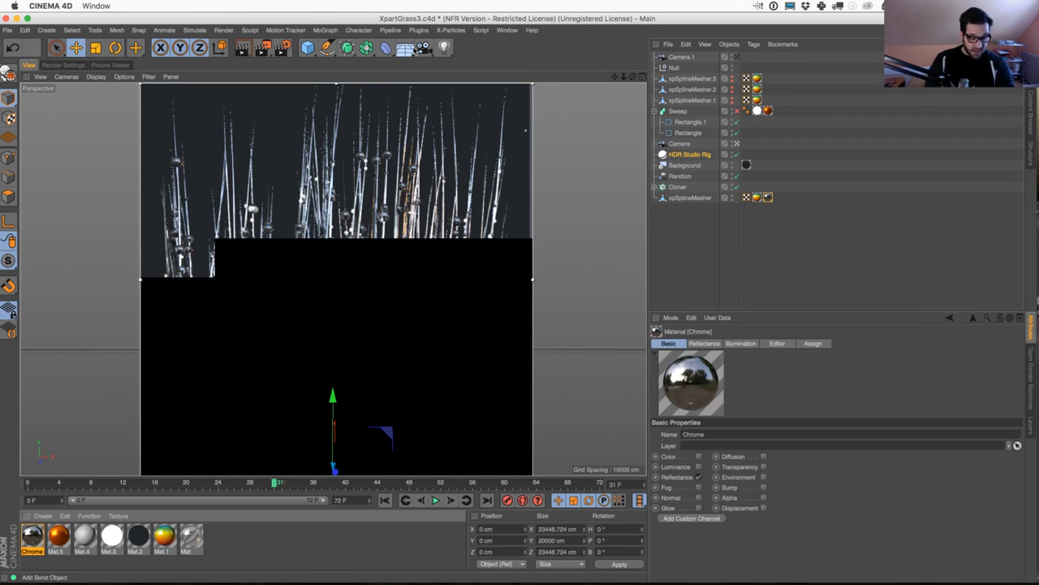
pyautogui.click(418, 30)
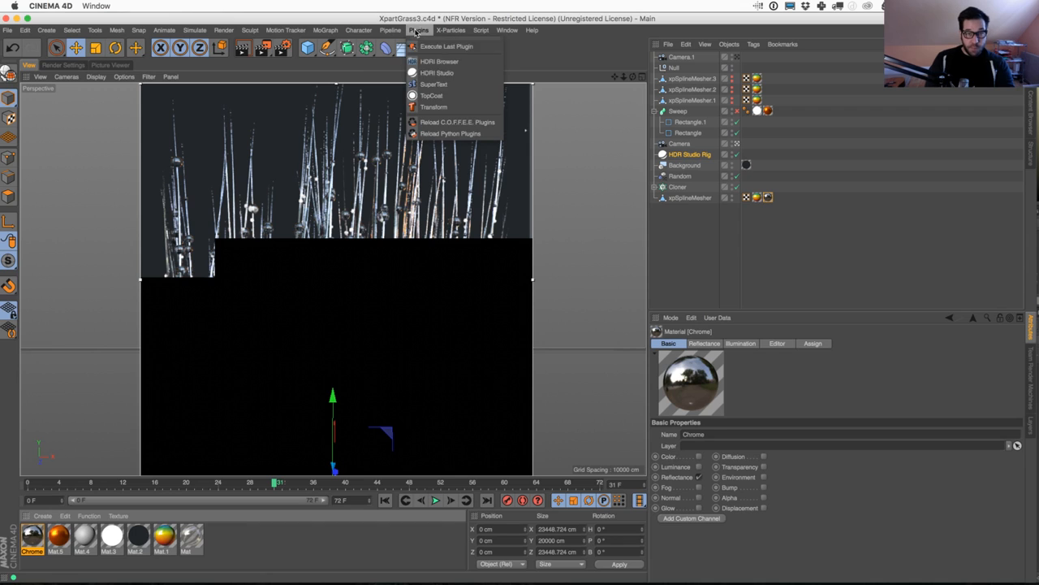
pyautogui.click(431, 96)
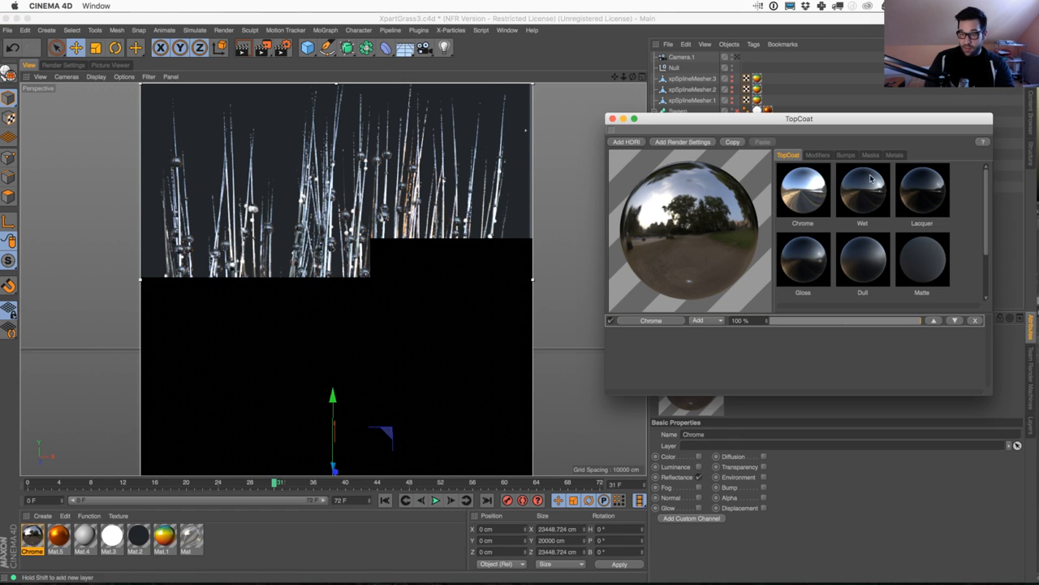
pyautogui.click(818, 155)
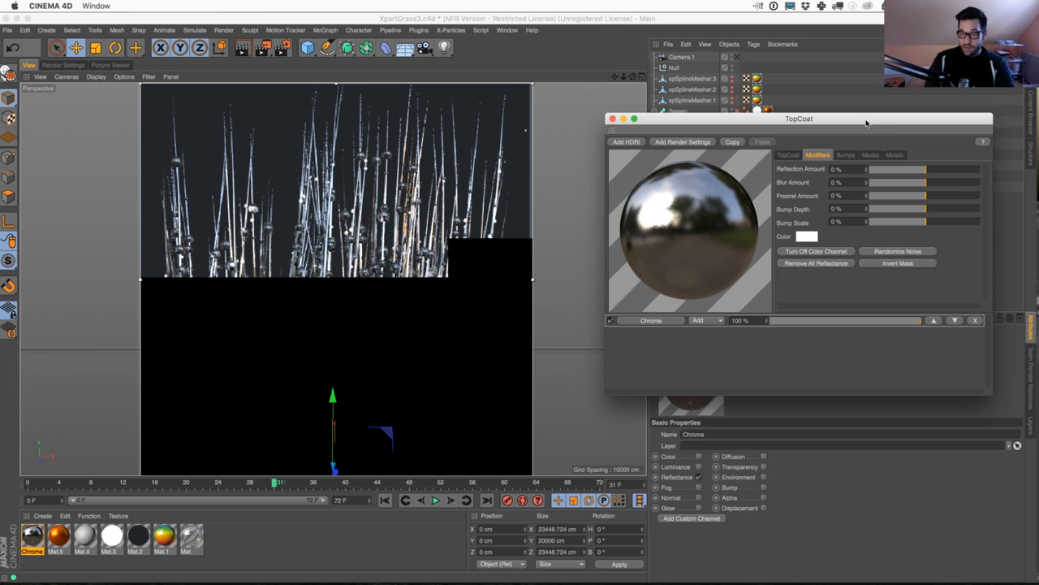
pyautogui.moveTo(866, 119); pyautogui.dragTo(898, 130)
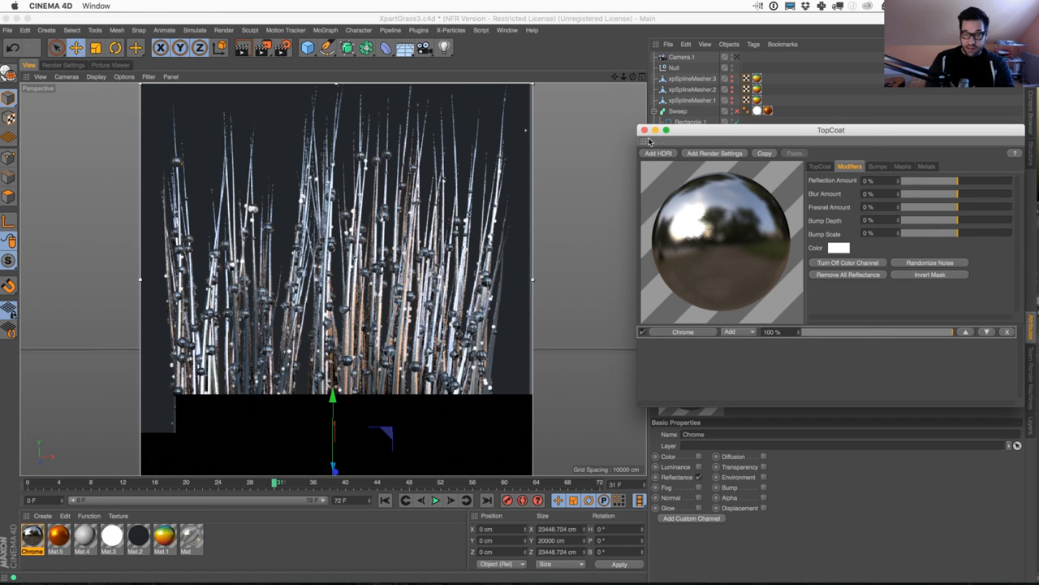
pyautogui.moveTo(720, 130); pyautogui.dragTo(816, 325)
pyautogui.moveTo(736, 337); pyautogui.dragTo(718, 313)
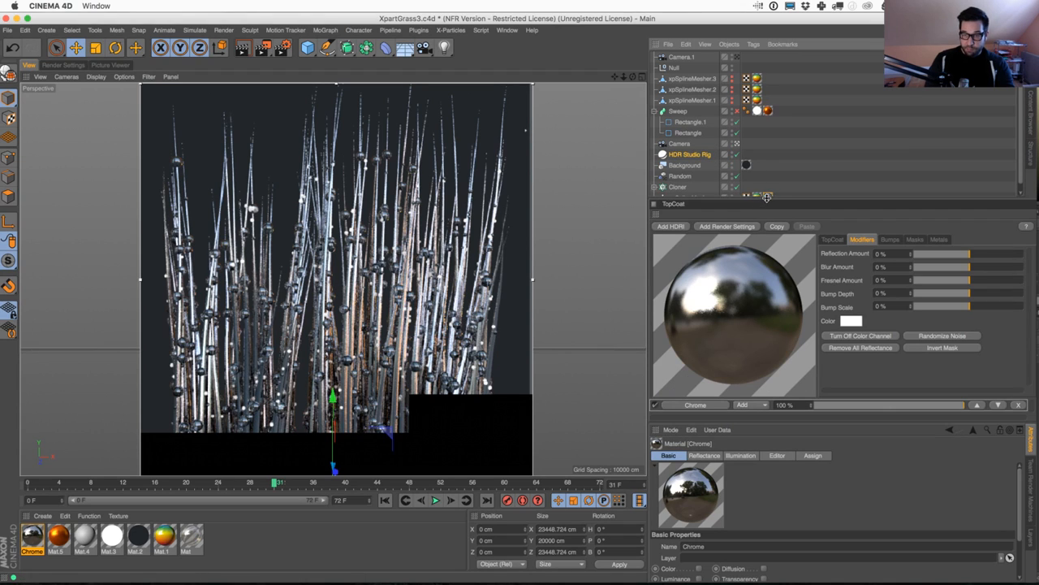
pyautogui.moveTo(761, 199); pyautogui.dragTo(761, 151)
# Try the Large size for the TopCoat material preview and settle on the Small size
pyautogui.rightClick(733, 257)
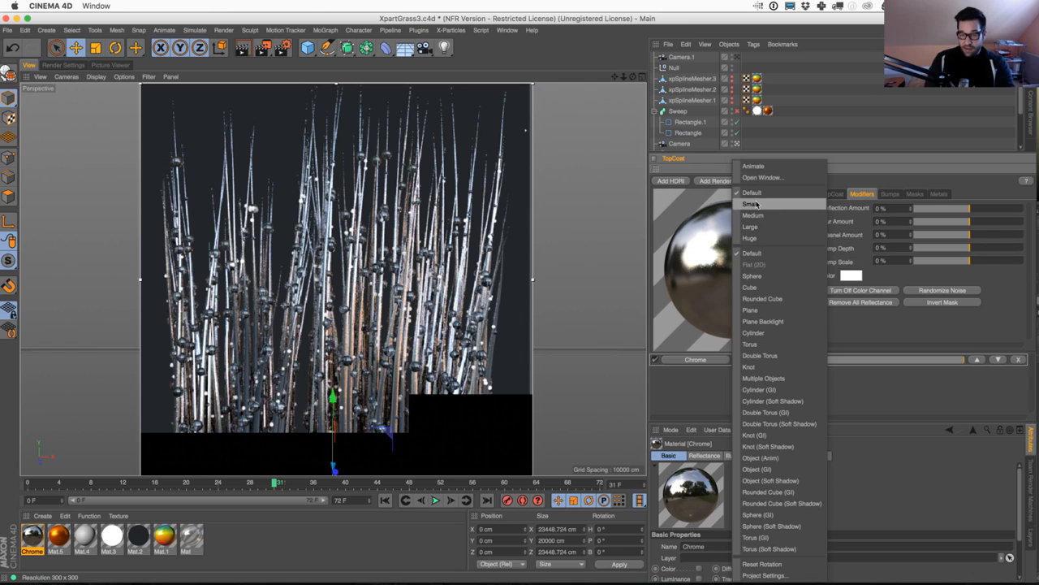
pyautogui.click(769, 210)
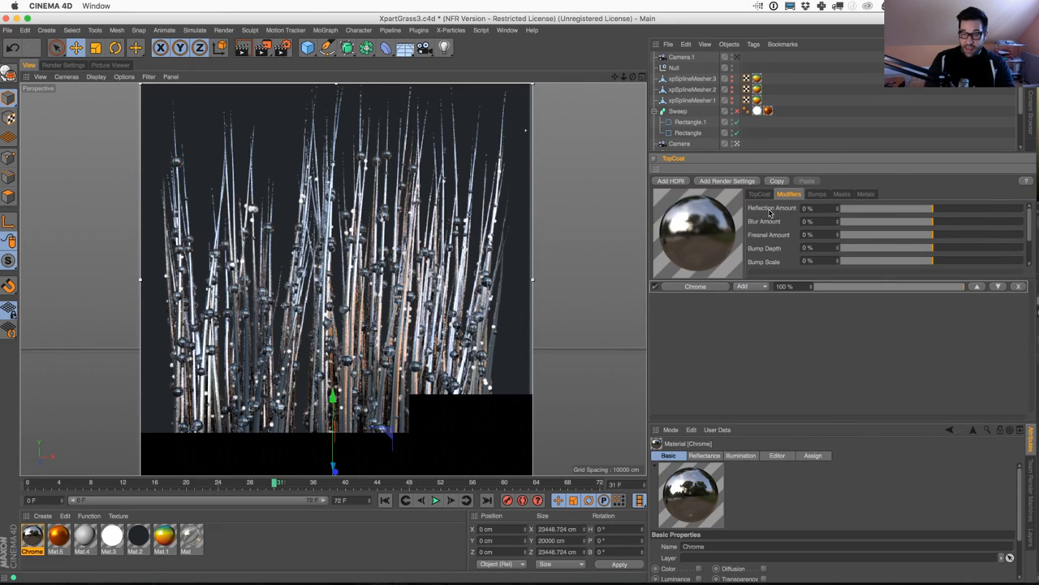
pyautogui.rightClick(697, 234)
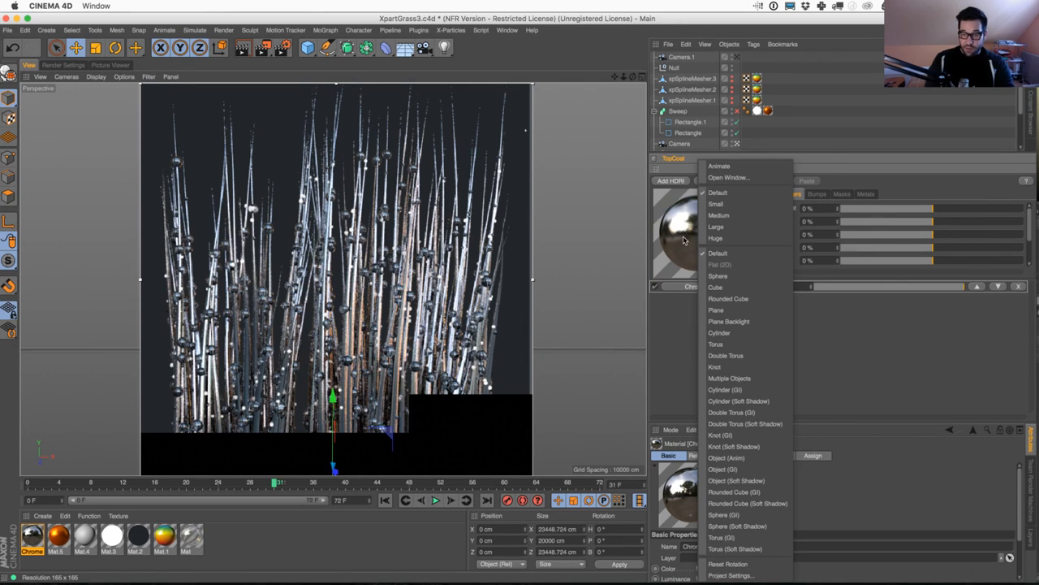
pyautogui.click(718, 231)
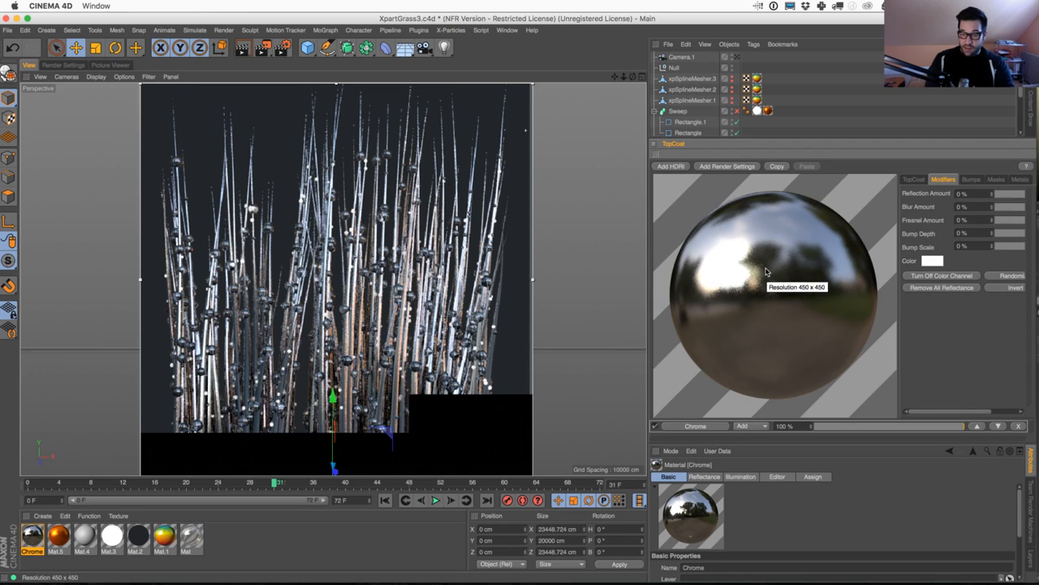
pyautogui.rightClick(766, 272)
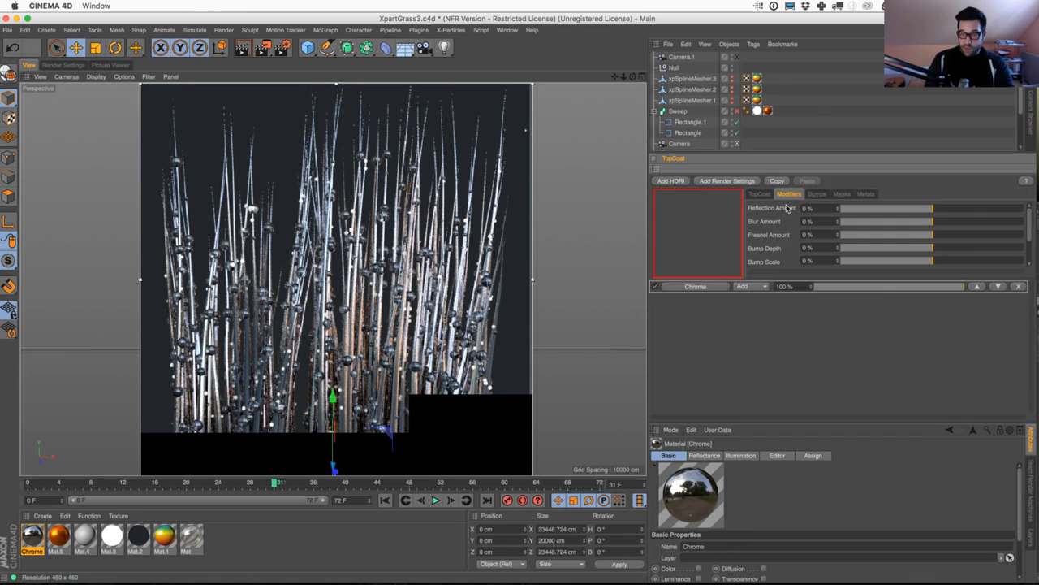
pyautogui.click(785, 204)
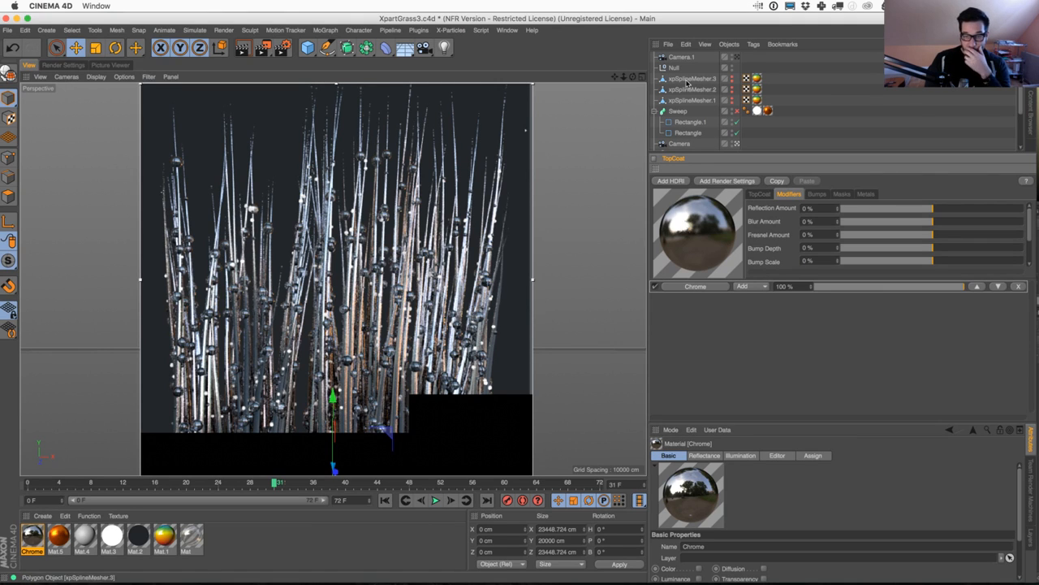
# Enlarge the attributes area for the HDR Studio Rig and turn on the rig's HDRI preview
pyautogui.moveTo(688, 156); pyautogui.dragTo(688, 202)
pyautogui.click(689, 154)
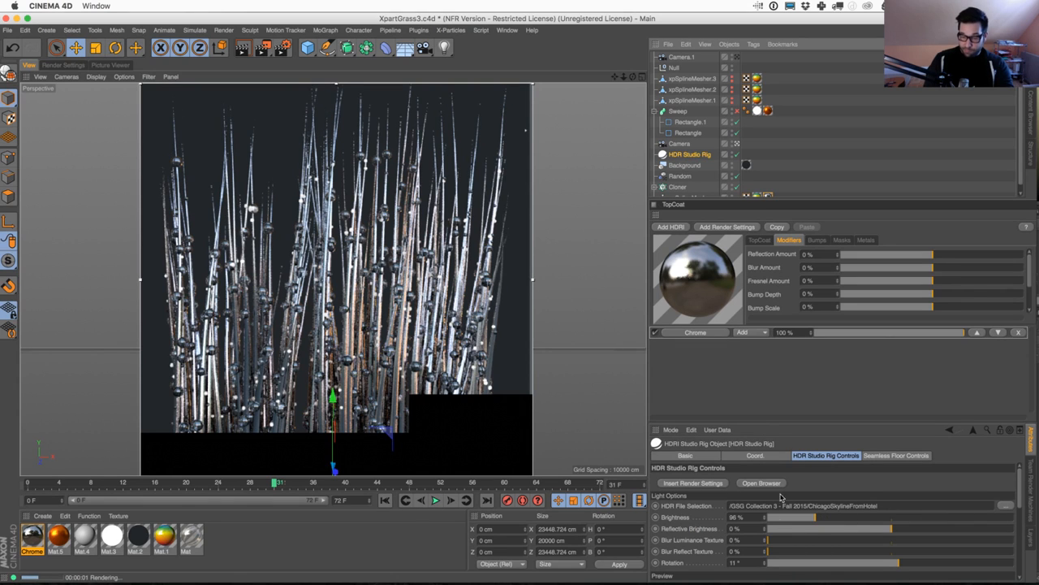
pyautogui.moveTo(788, 425); pyautogui.dragTo(792, 357)
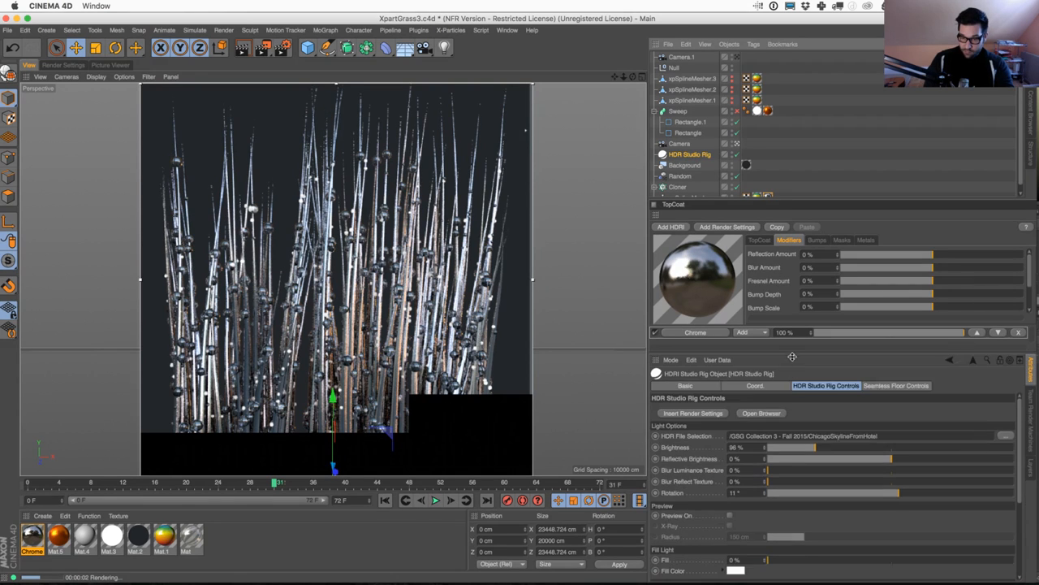
pyautogui.click(729, 516)
# Try several HDRI rotations for the HDR Studio Rig, including 102°, 167° and 4°, and settle on 60°
pyautogui.moveTo(899, 493); pyautogui.dragTo(960, 488)
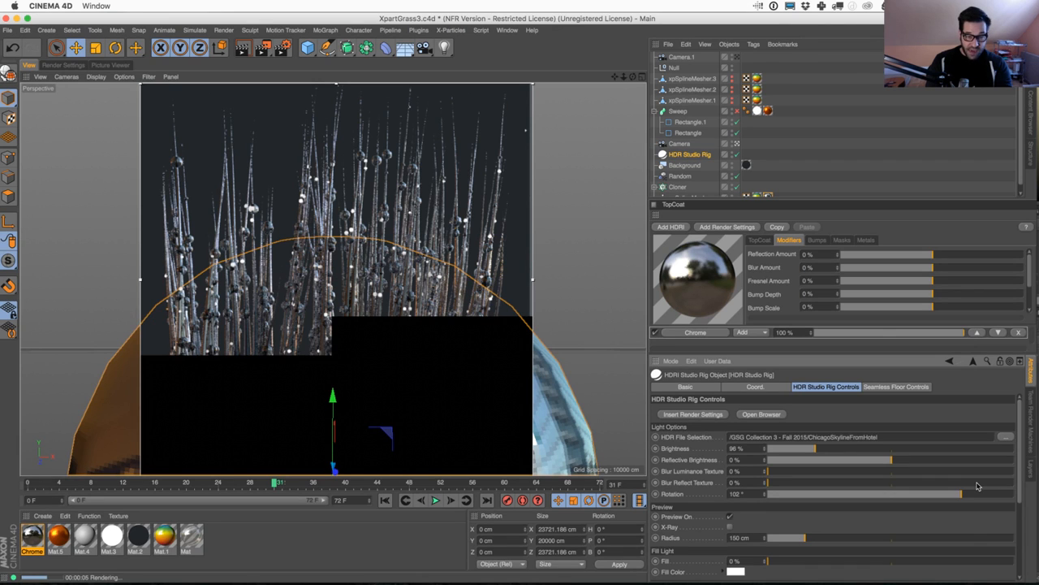
pyautogui.moveTo(967, 494); pyautogui.dragTo(1015, 498)
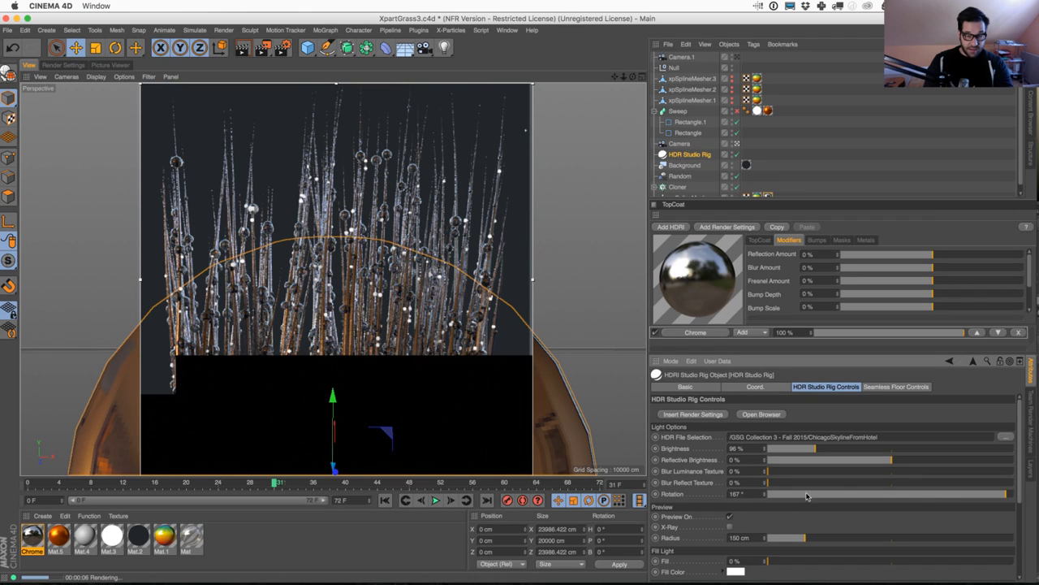
pyautogui.moveTo(806, 496); pyautogui.dragTo(895, 508)
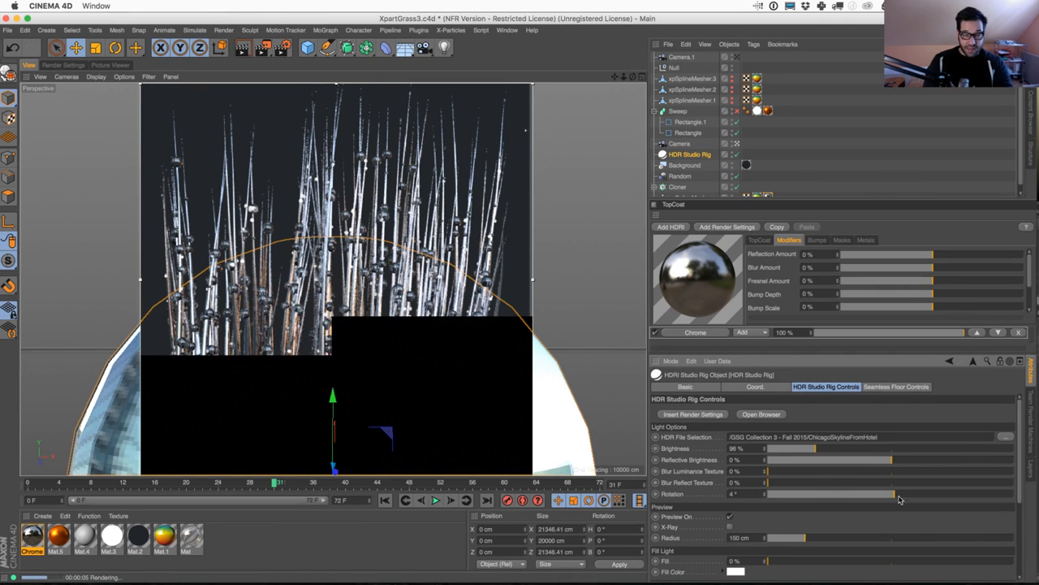
pyautogui.moveTo(899, 500); pyautogui.dragTo(933, 509)
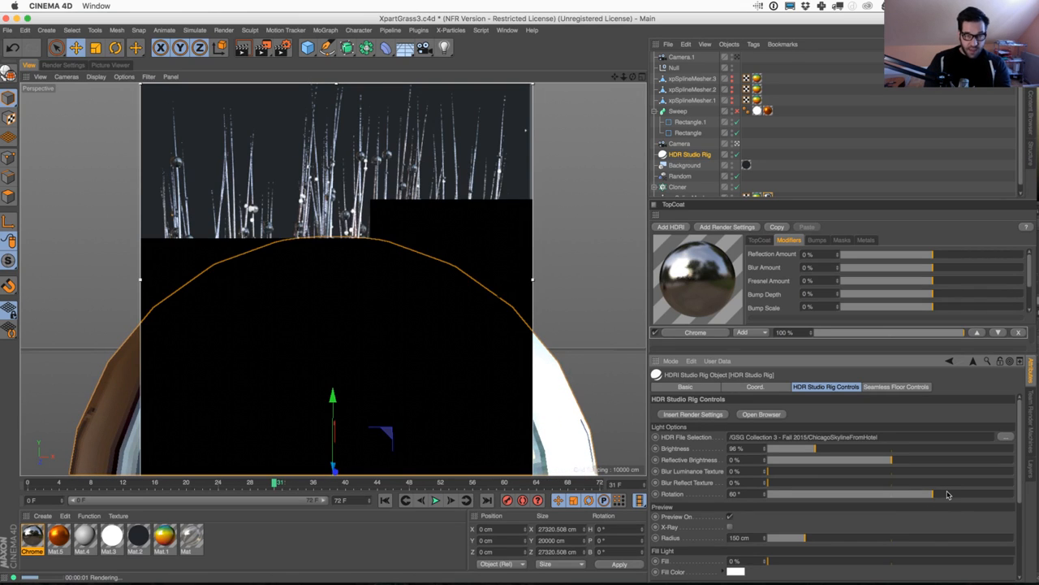
# Try the FallNeighborhoodOnCar and HalfRezStage HDRIs on the HDR Studio Rig, ending with HotelGardenAndStairs
pyautogui.click(804, 162)
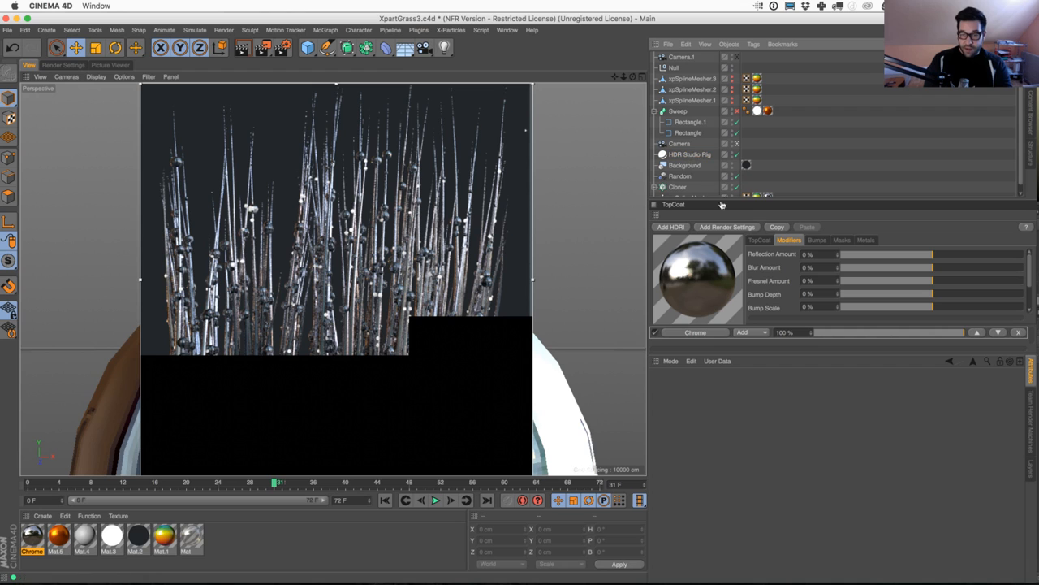
pyautogui.click(690, 156)
pyautogui.click(760, 415)
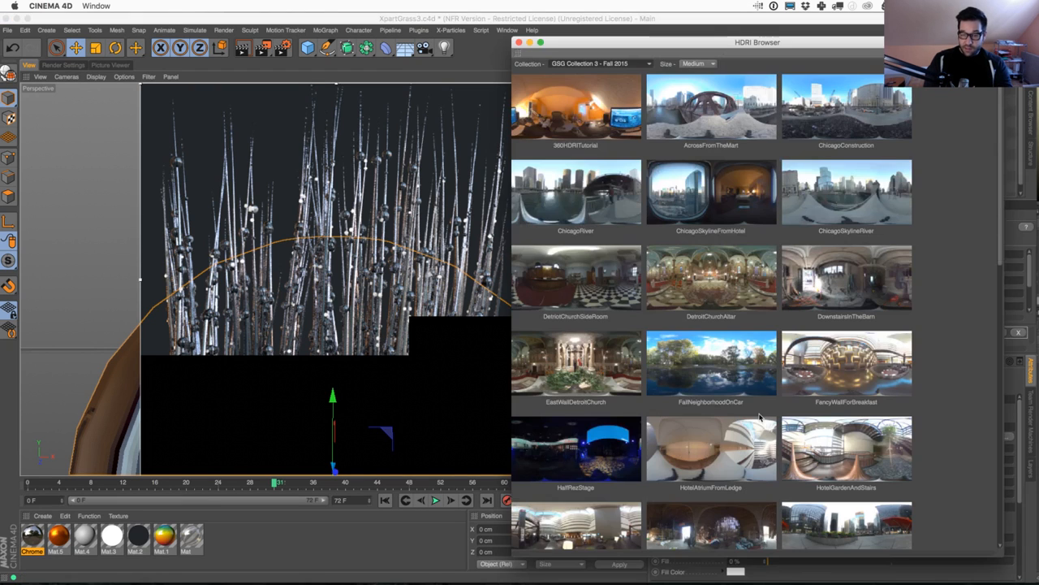
pyautogui.click(726, 376)
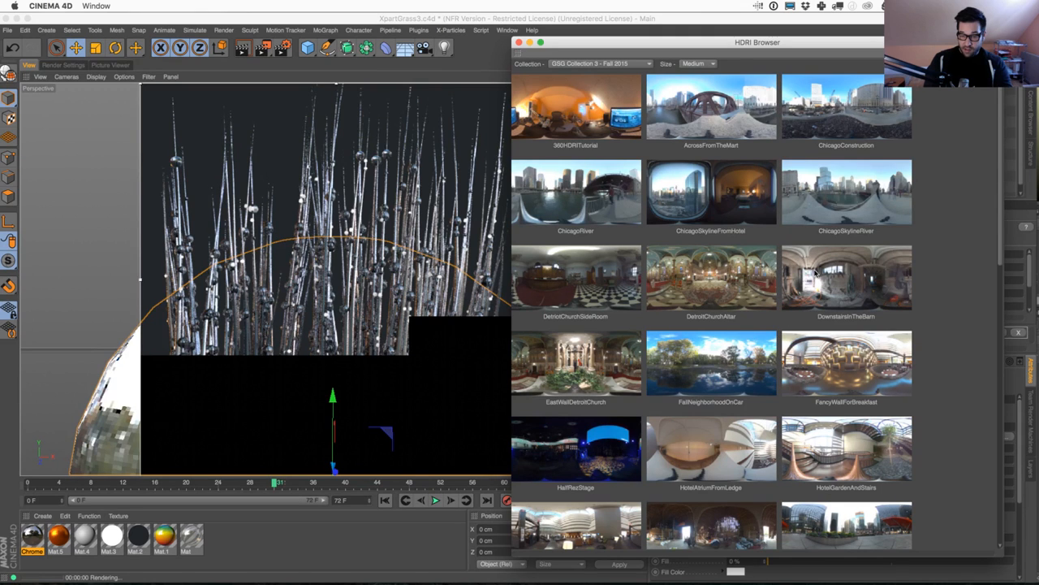
pyautogui.moveTo(733, 45); pyautogui.dragTo(780, 37)
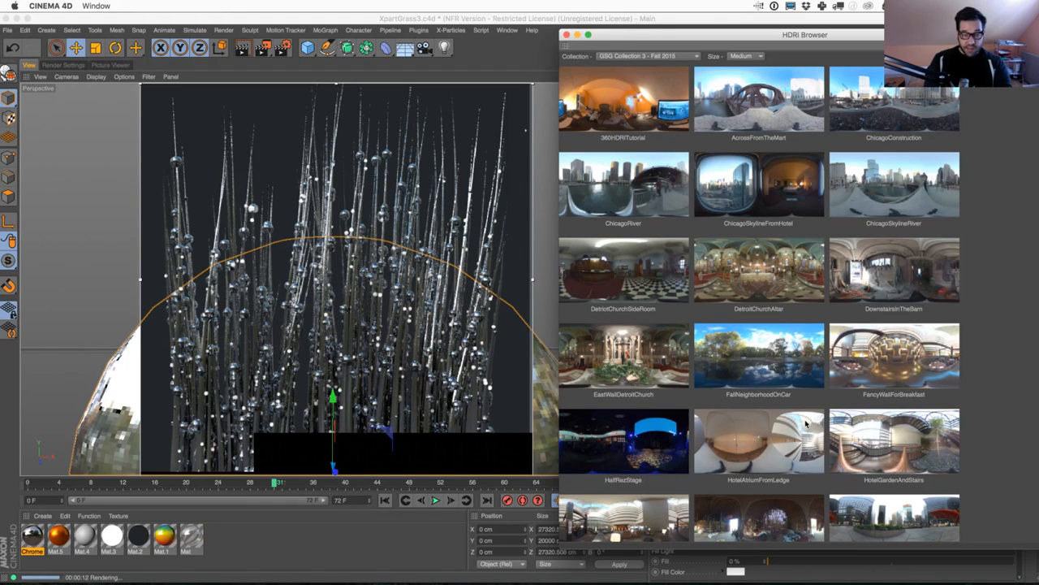
pyautogui.click(634, 444)
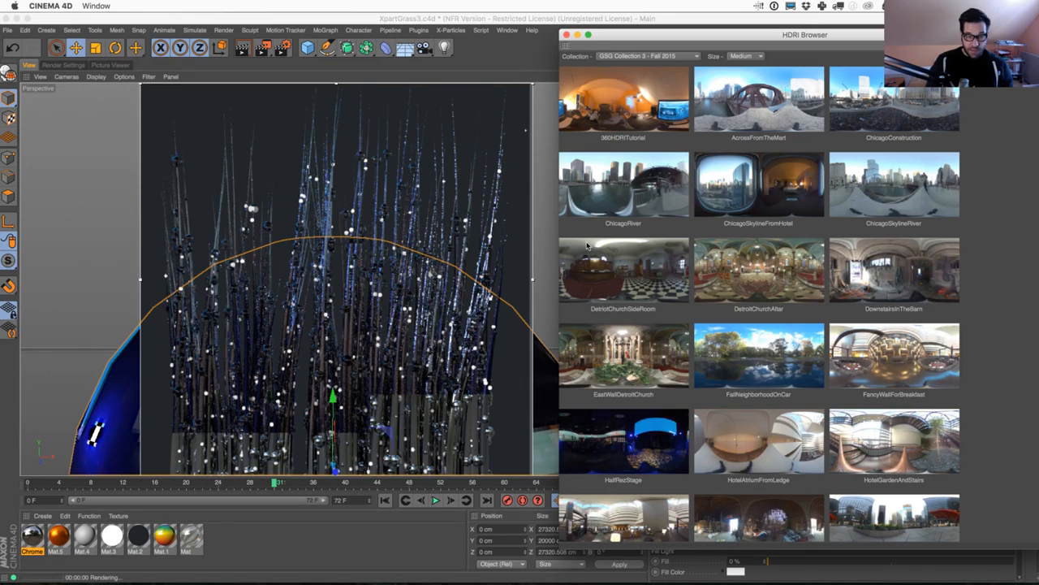
pyautogui.click(851, 445)
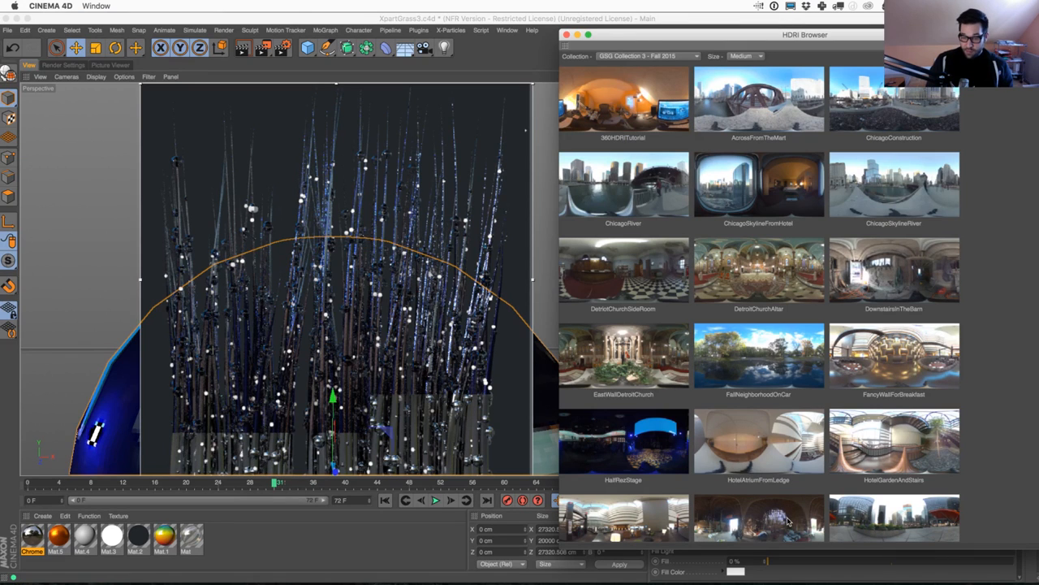
# Look through the rest of GSG Collection 3 - Fall 2015 and bring up the earlier grass renders in the Picture Viewer
pyautogui.moveTo(931, 35); pyautogui.dragTo(889, 18)
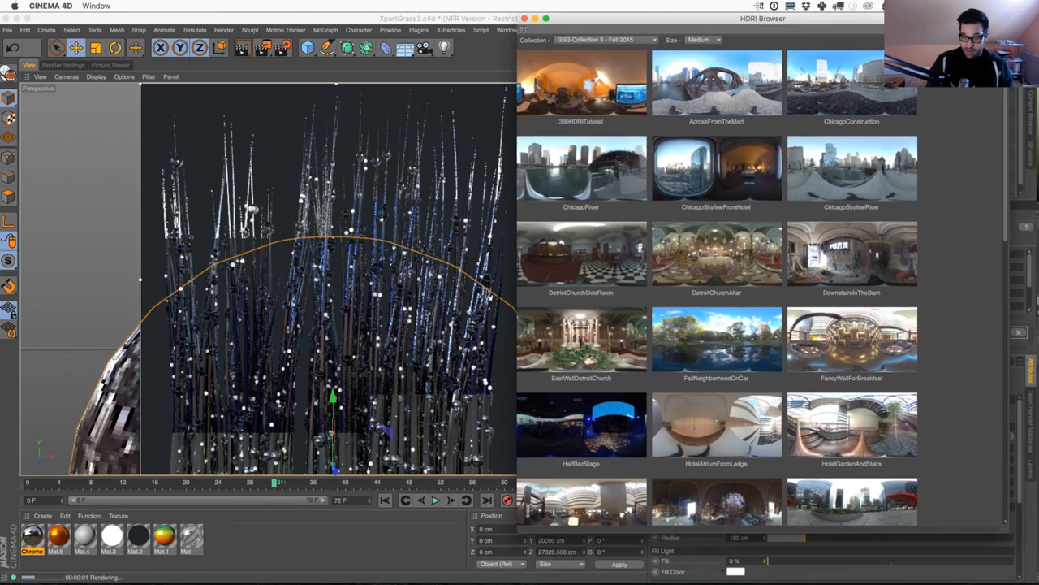
pyautogui.scroll(-8, 952, 333)
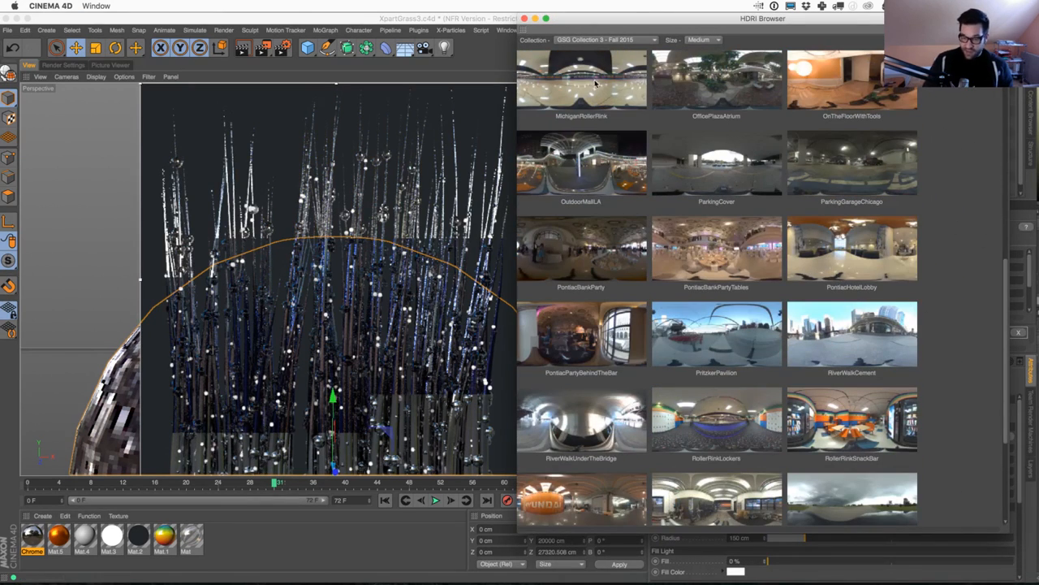
pyautogui.scroll(4, 720, 182)
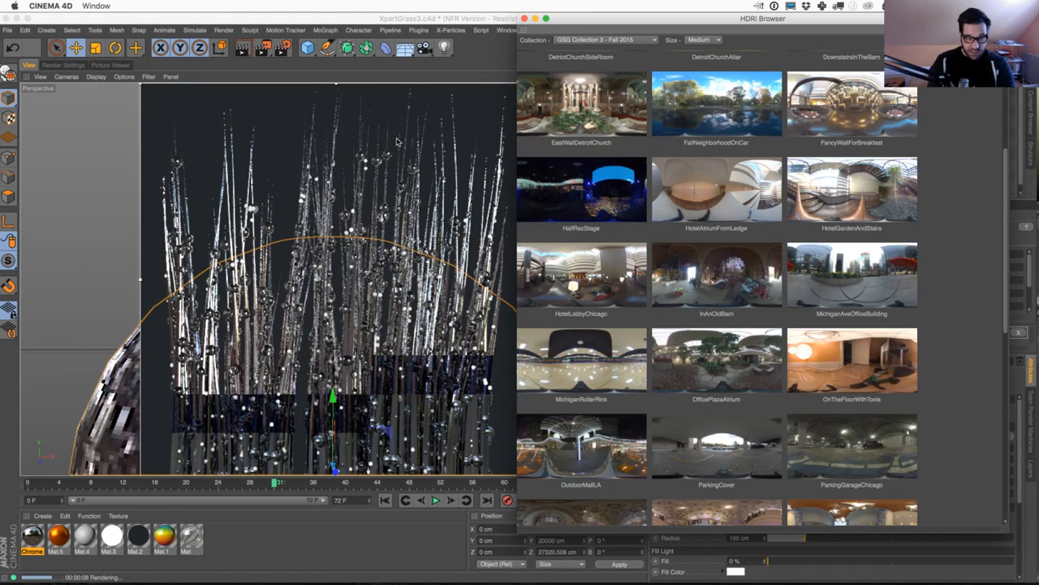
pyautogui.click(95, 66)
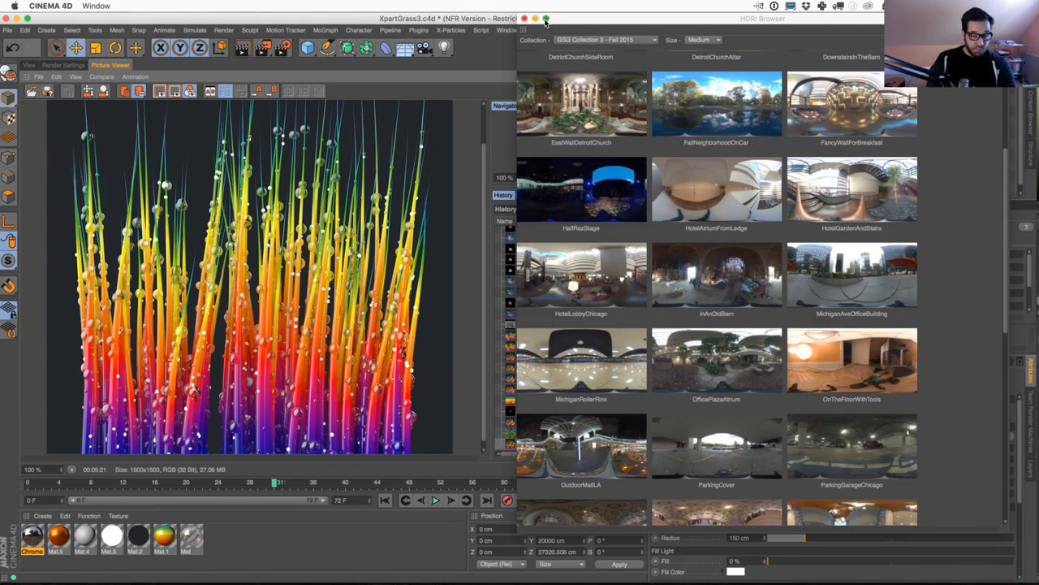
pyautogui.moveTo(563, 19); pyautogui.dragTo(717, 20)
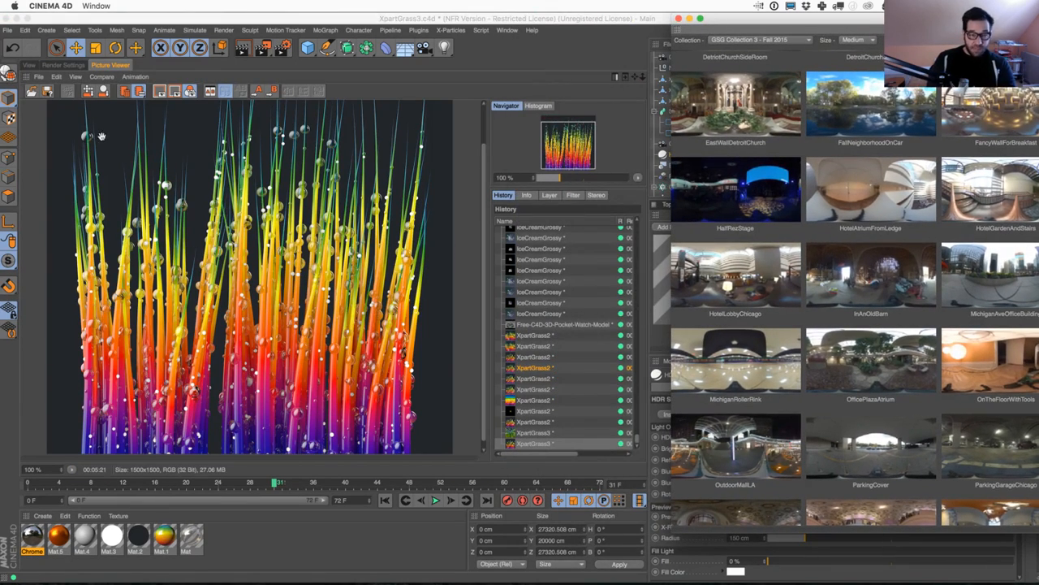
# Save the current render as a 16 bits/channel TIFF (PSD Layers) still named XpartGrass3.tif in the Twitch folder
pyautogui.click(38, 77)
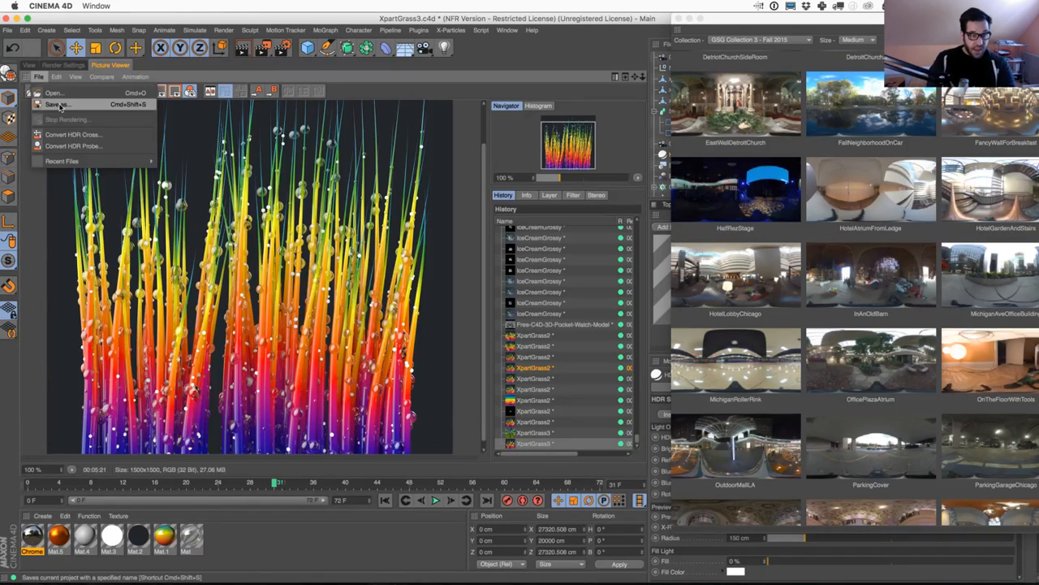
pyautogui.click(54, 104)
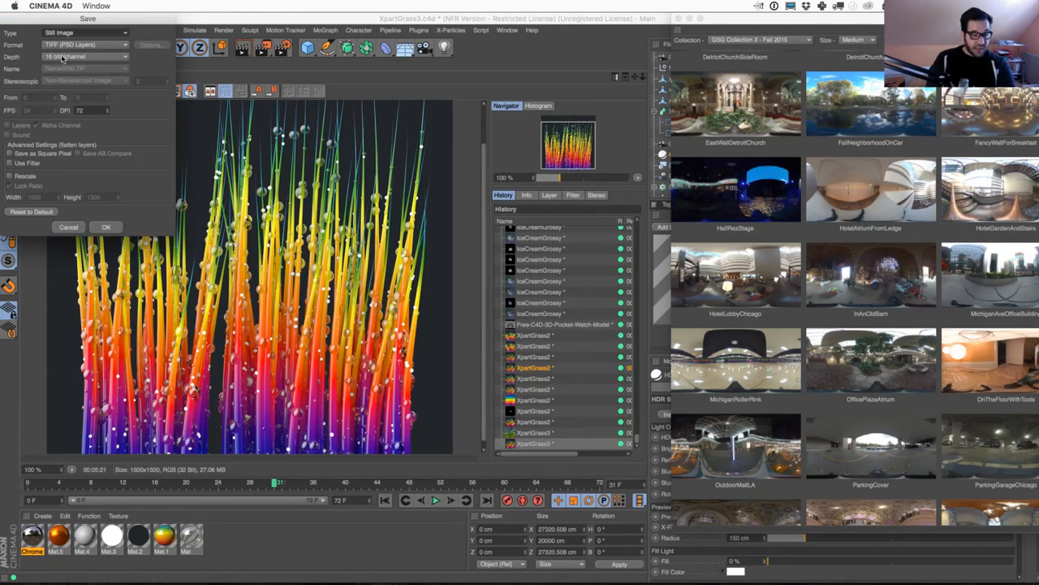
pyautogui.click(63, 58)
pyautogui.click(152, 59)
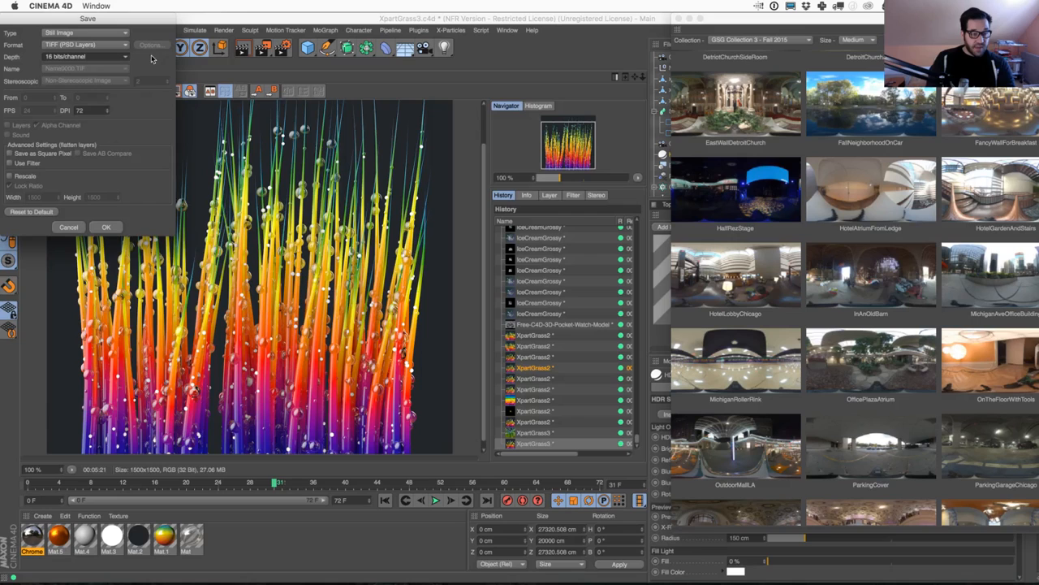
pyautogui.click(107, 228)
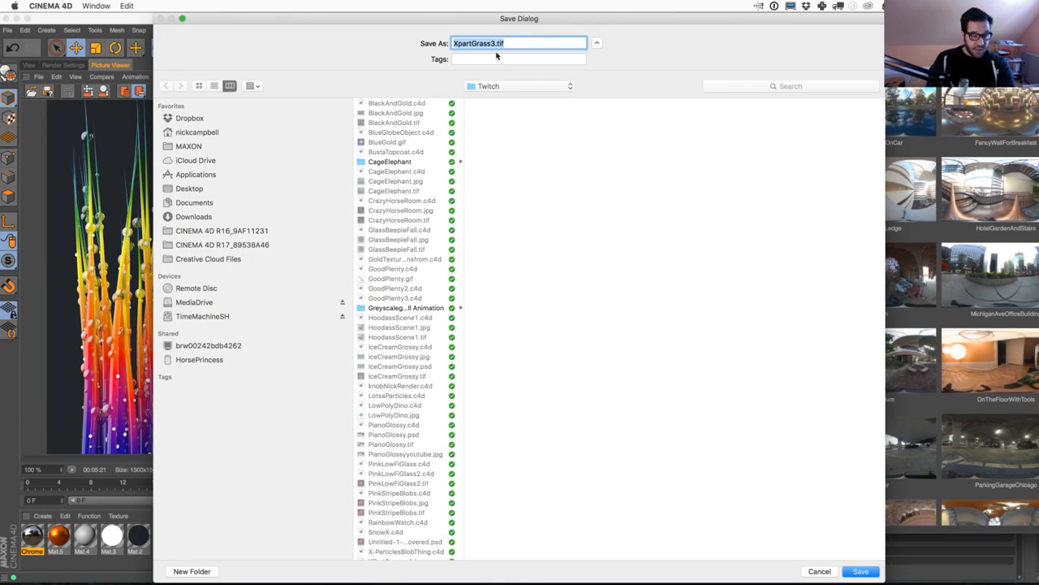
pyautogui.click(861, 571)
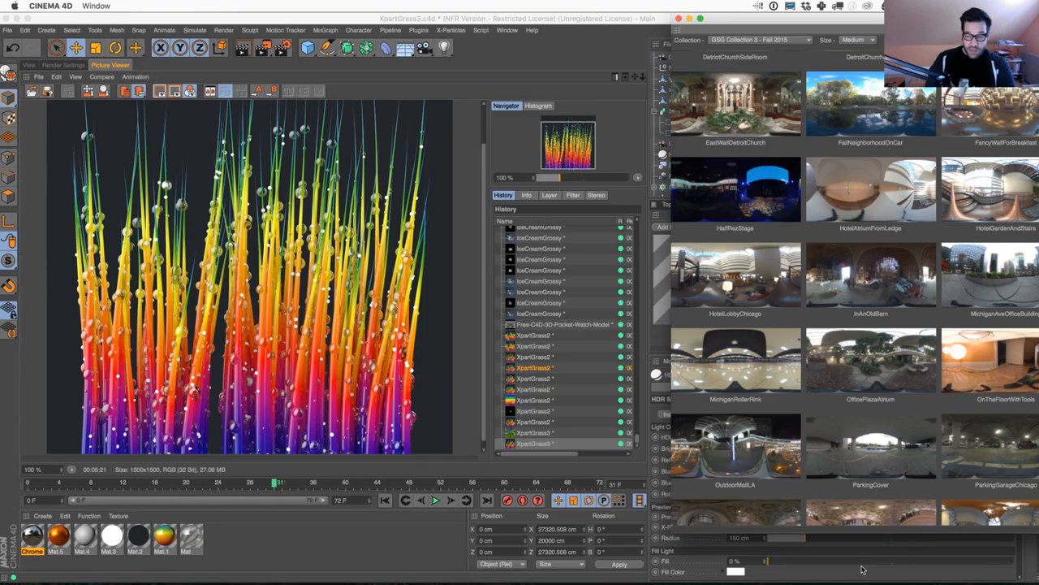
pyautogui.click(63, 65)
pyautogui.click(30, 65)
pyautogui.click(63, 66)
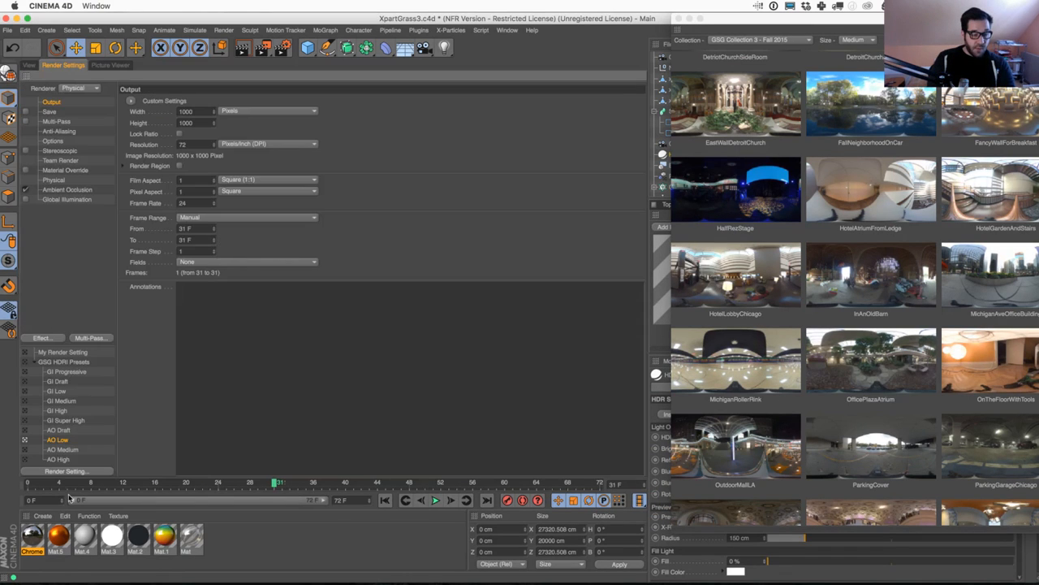
pyautogui.click(110, 65)
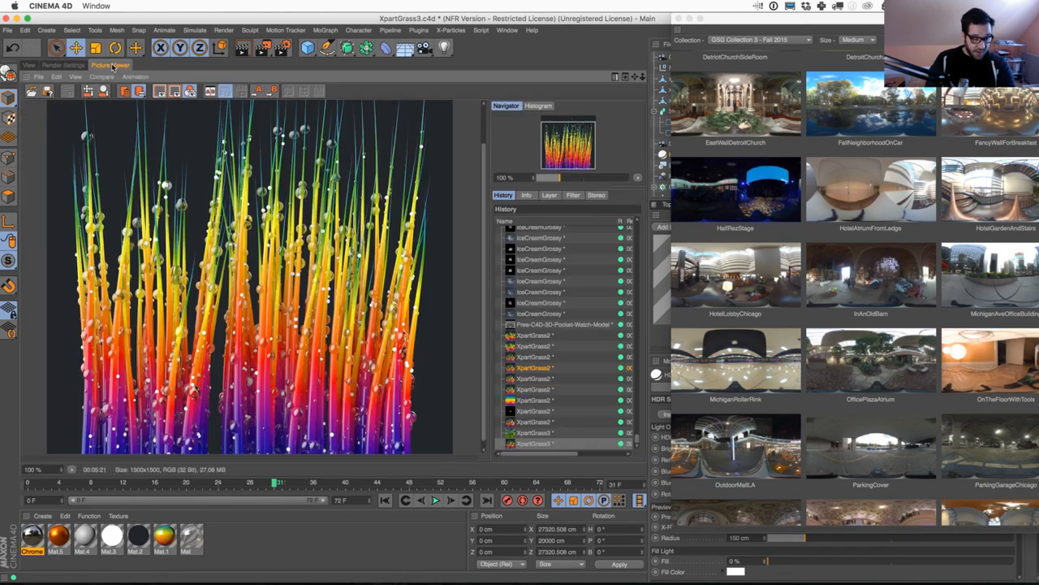
# Return to the scene view and load the ChicagoSkylineFromHotel HDRI on the HDR Studio Rig
pyautogui.click(30, 65)
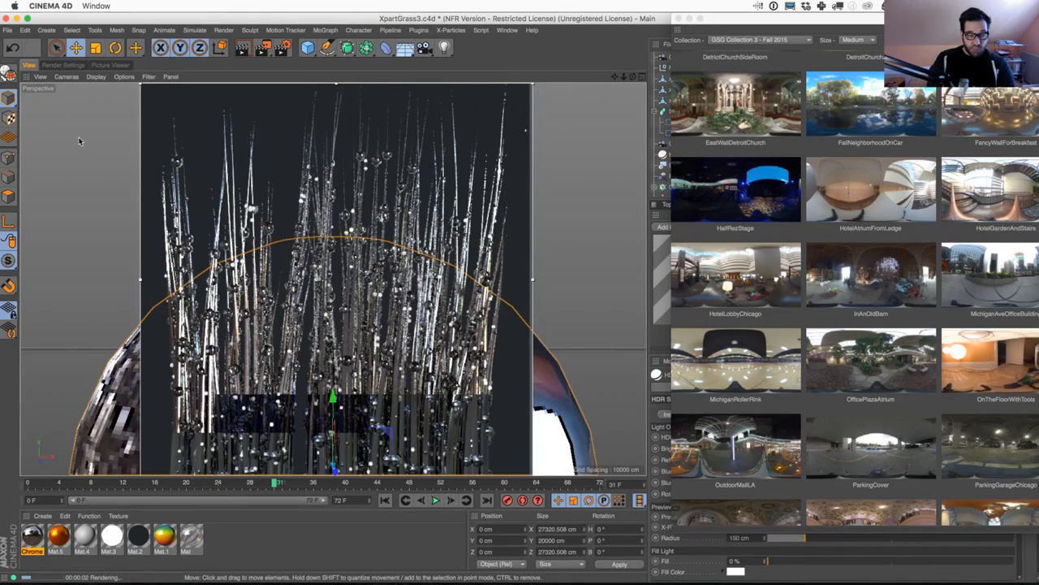
pyautogui.click(870, 116)
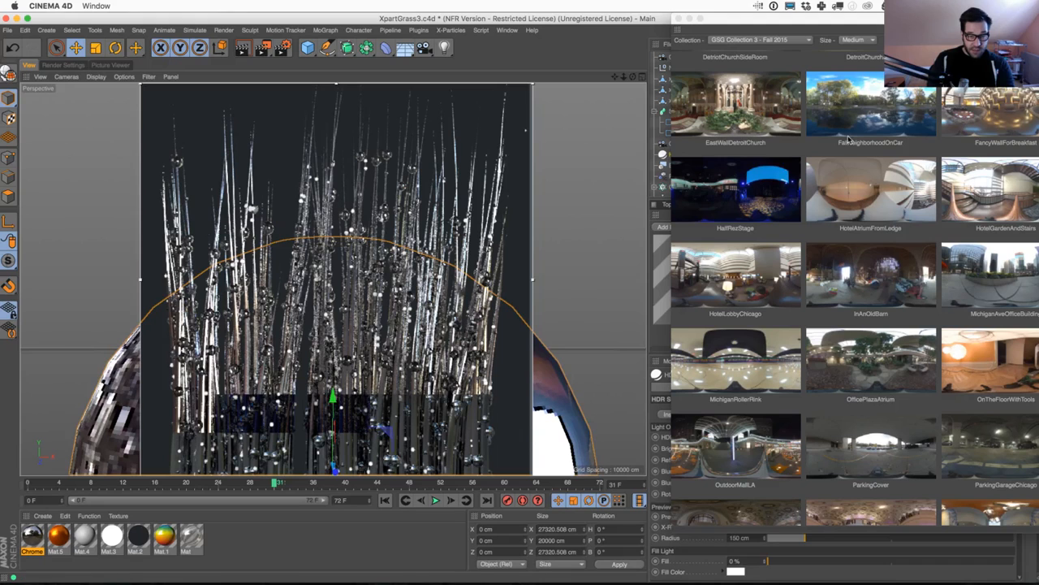
pyautogui.scroll(3, 901, 123)
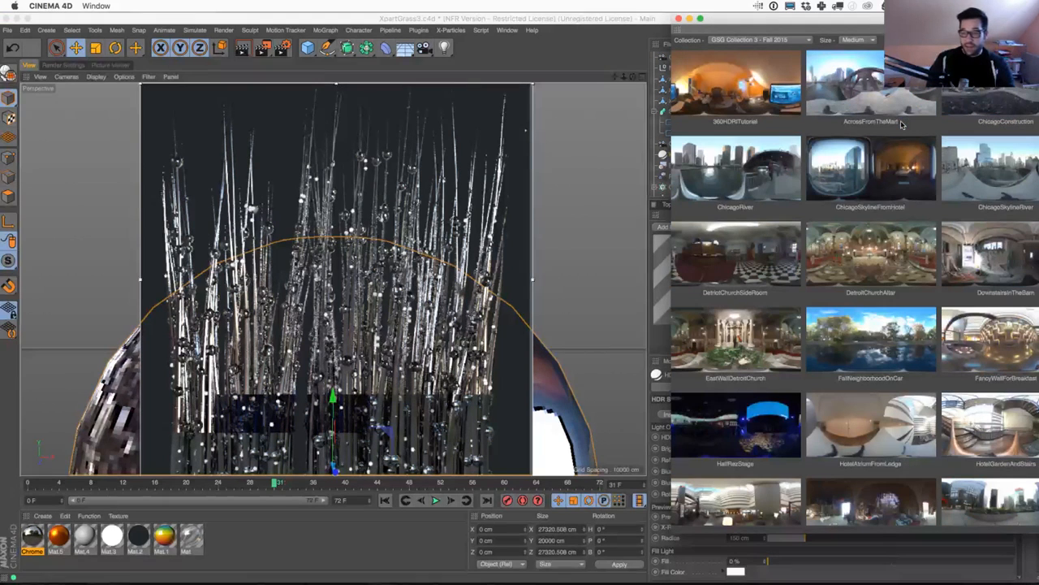
pyautogui.click(871, 182)
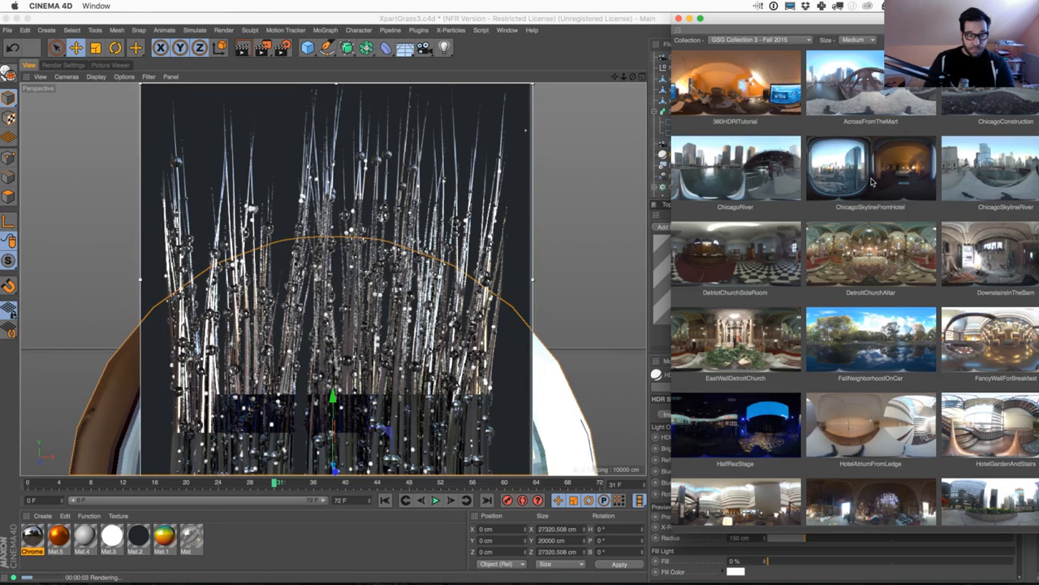
# Close the HDRI browser and set the HDR Studio Rig's color correction saturation to 5.69%
pyautogui.click(680, 18)
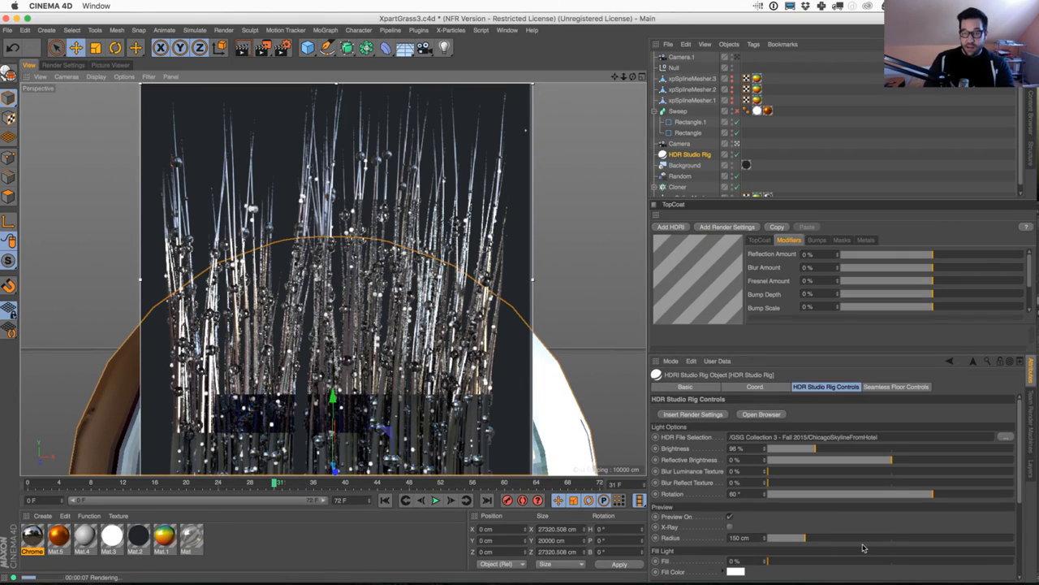
pyautogui.scroll(-3, 864, 548)
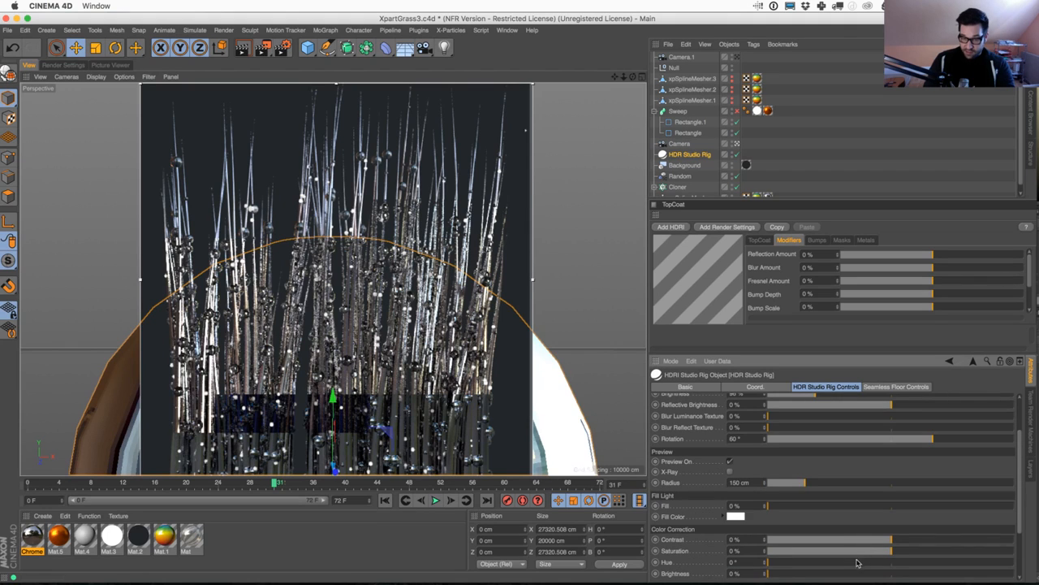
pyautogui.moveTo(891, 552); pyautogui.dragTo(899, 557)
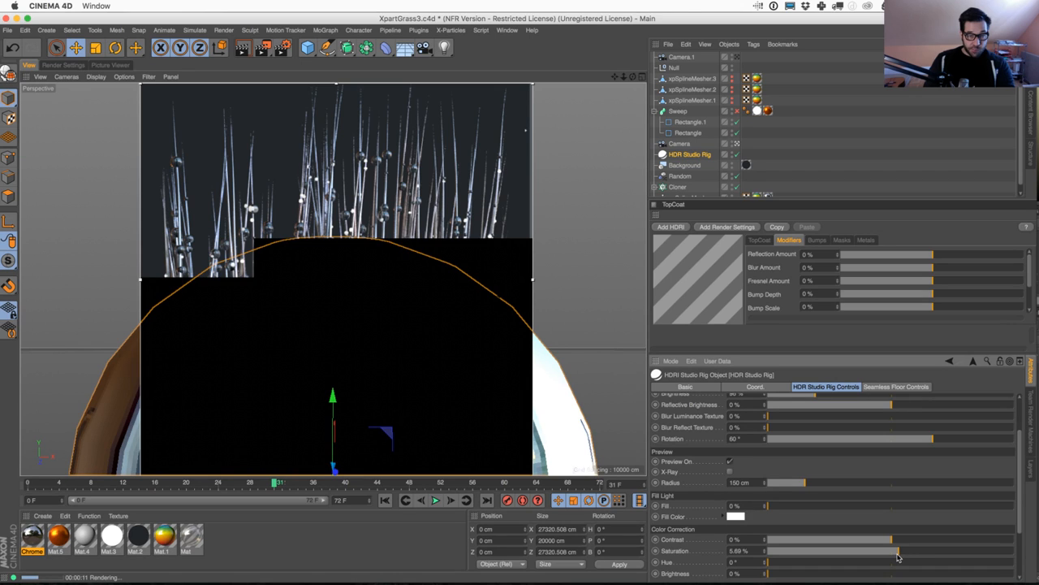
# Turn on Seen by Transparency for the HDR Studio Rig and render the scene to the Picture Viewer
pyautogui.scroll(-4, 1008, 516)
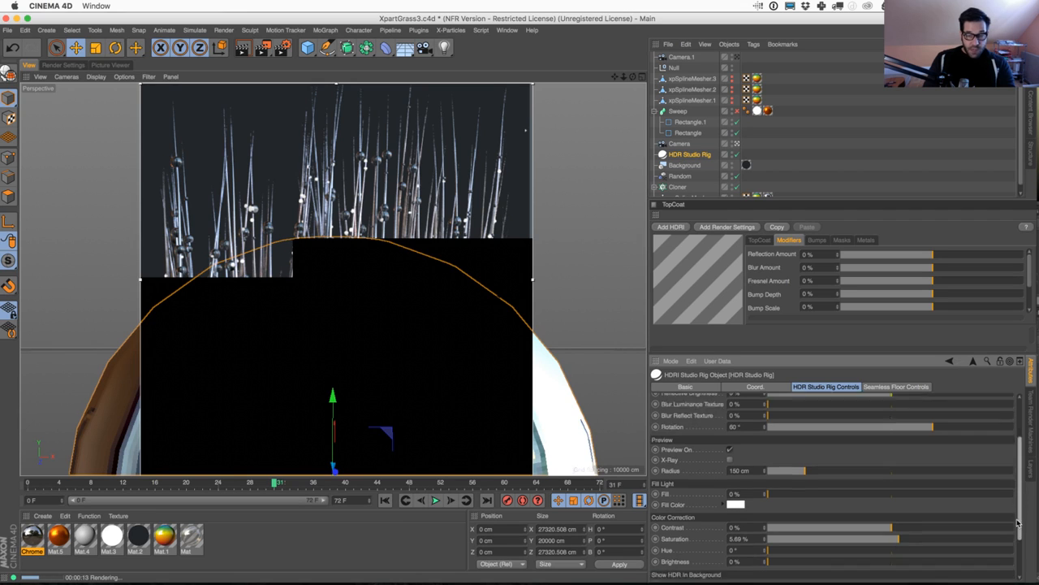
pyautogui.moveTo(624, 566)
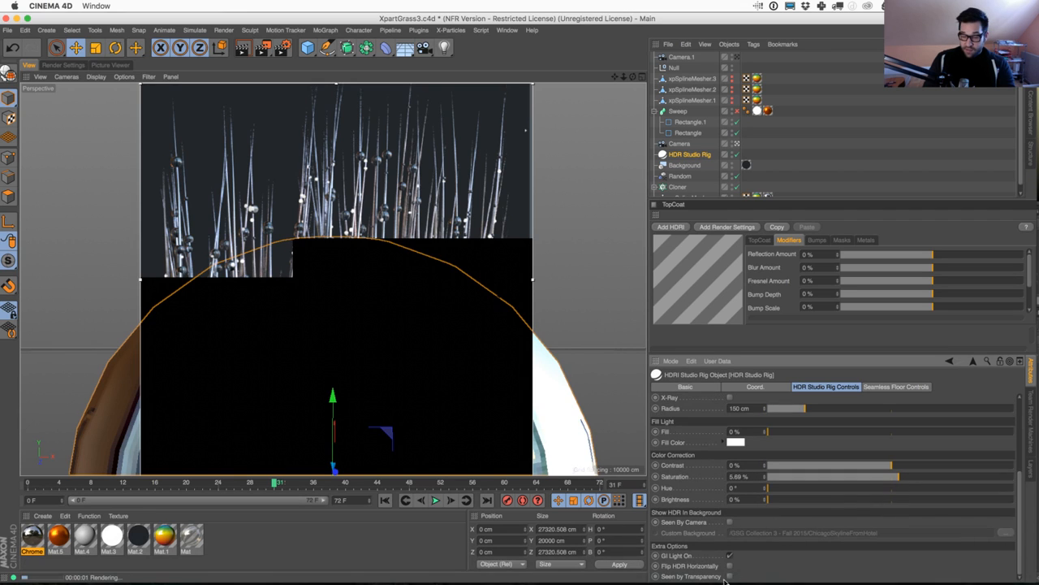
pyautogui.click(730, 576)
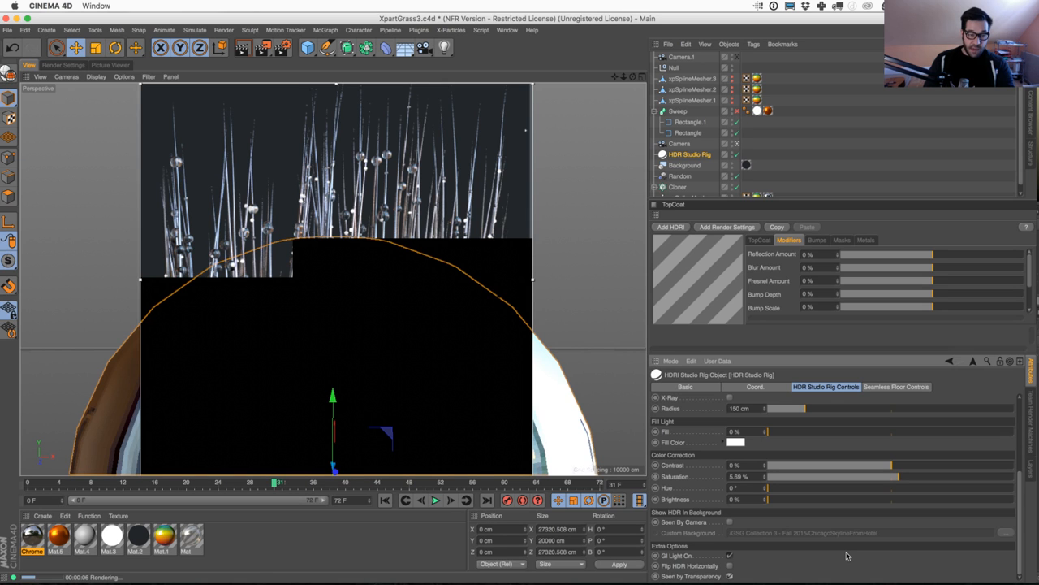
pyautogui.hotkey('shift', 'r')
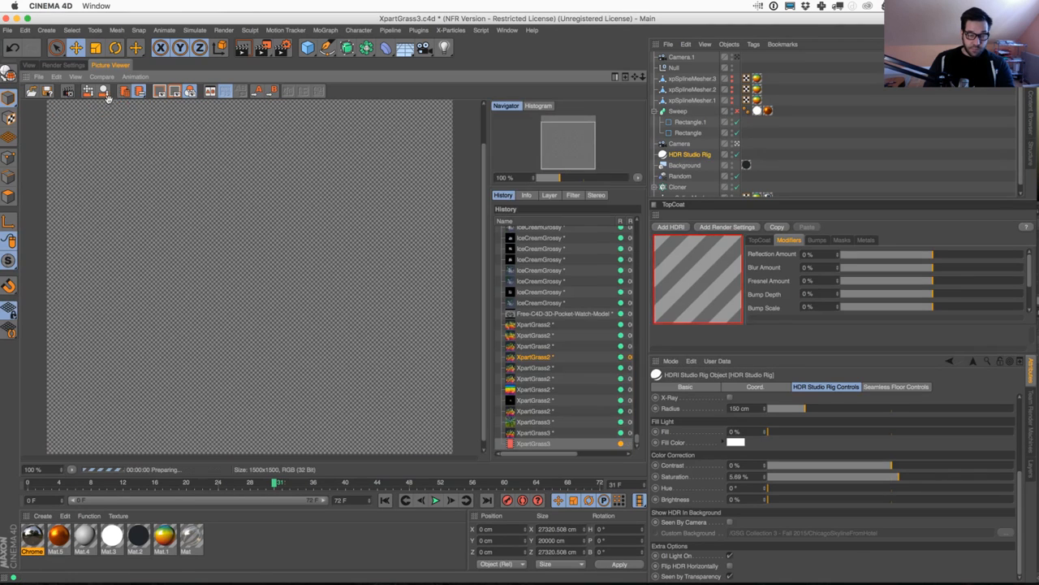
# Switch to Photoshop and bring up the dialog for opening a file
pyautogui.press('super+Tab')
pyautogui.press('super+Tab')
pyautogui.press('super+Tab')
pyautogui.press('super+Tab')
pyautogui.press('super+Tab')
pyautogui.press('super+Tab')
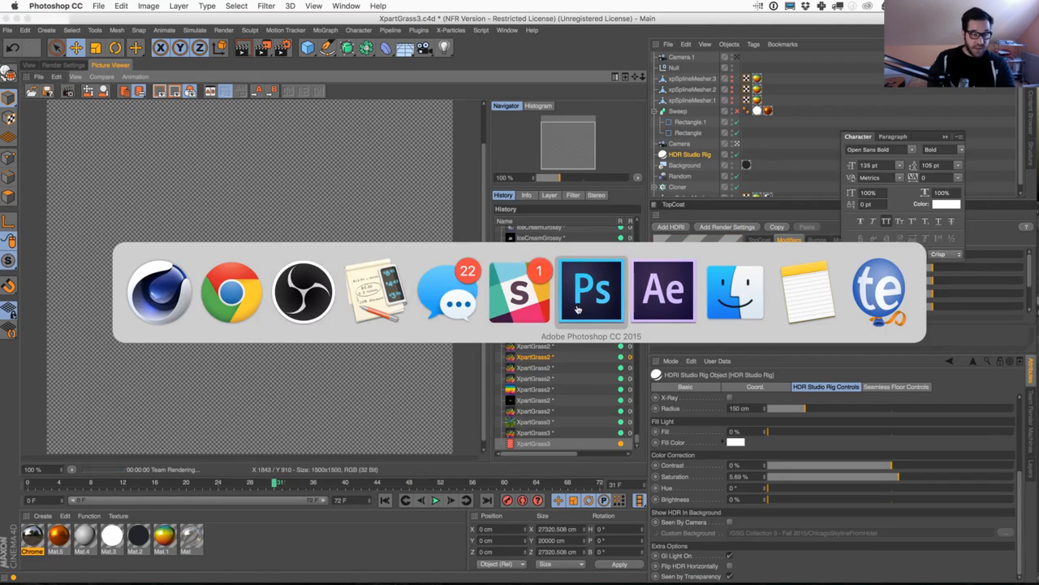
pyautogui.press('super+o')
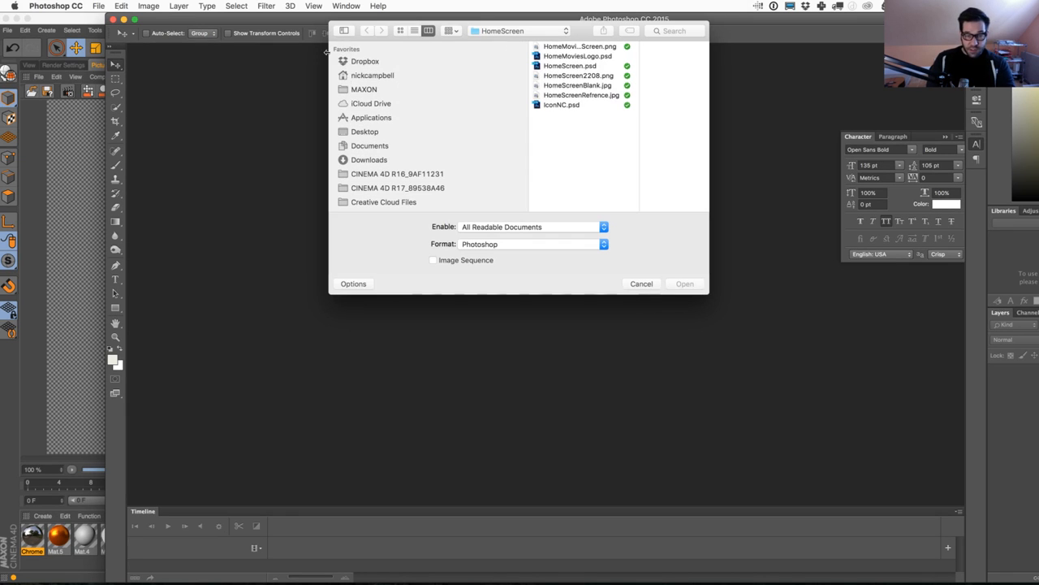
# Open XpartGrass3.tif from the Twitch folder inside Dropbox's _C4D Scene Files
pyautogui.click(383, 63)
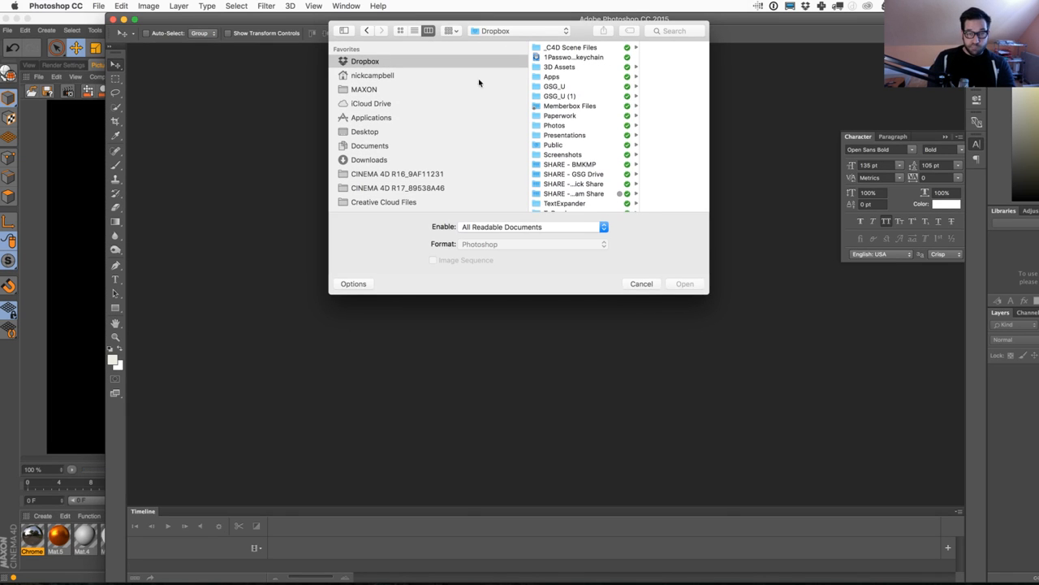
pyautogui.click(584, 48)
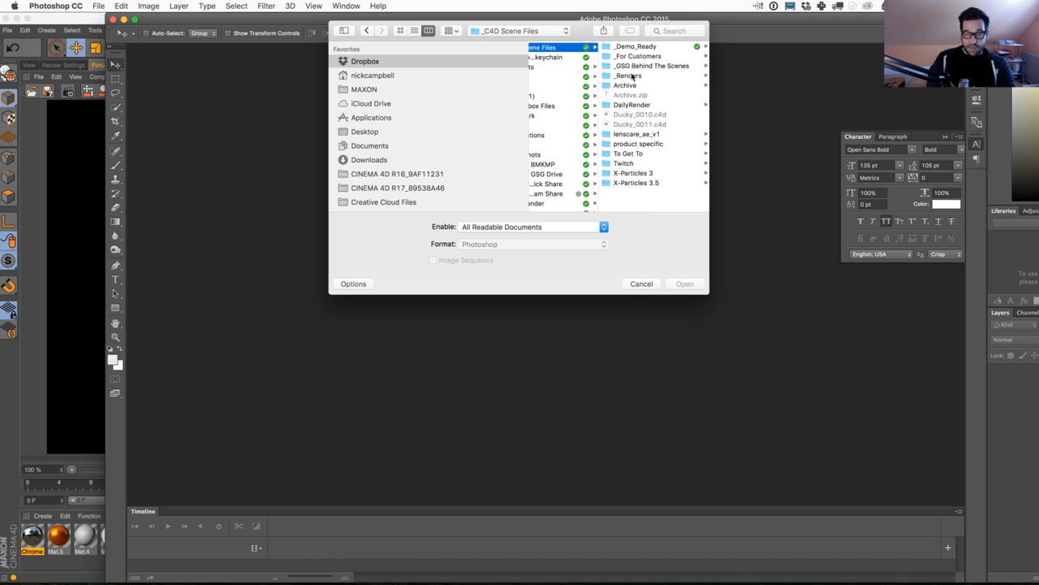
pyautogui.click(624, 164)
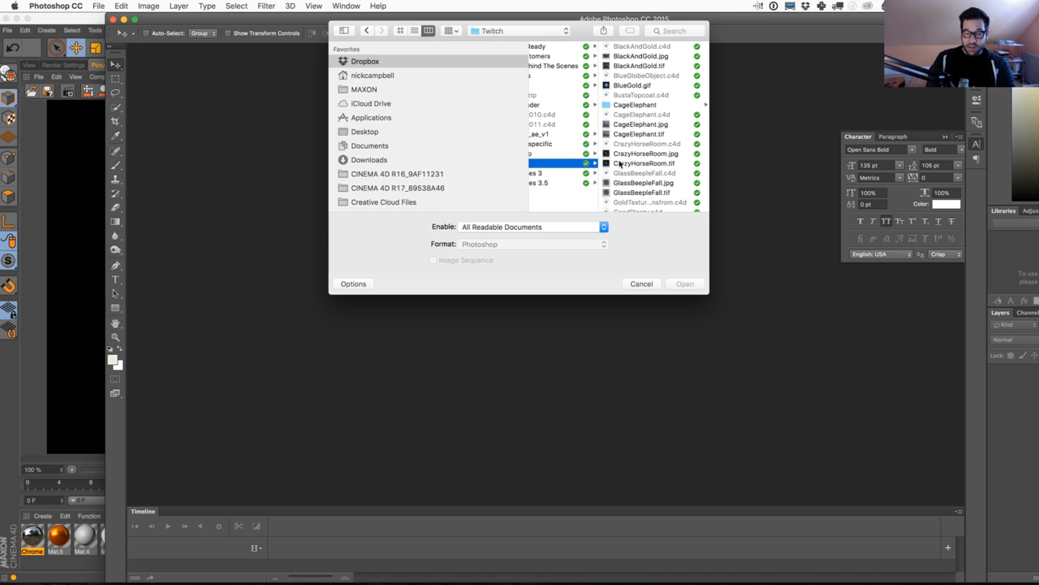
pyautogui.scroll(-10, 620, 164)
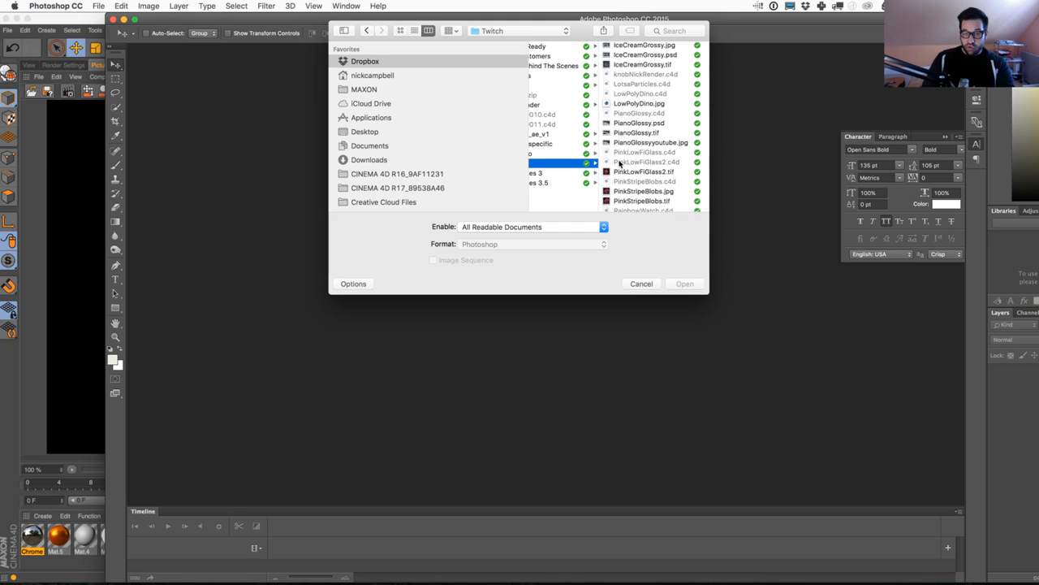
pyautogui.scroll(-5, 619, 164)
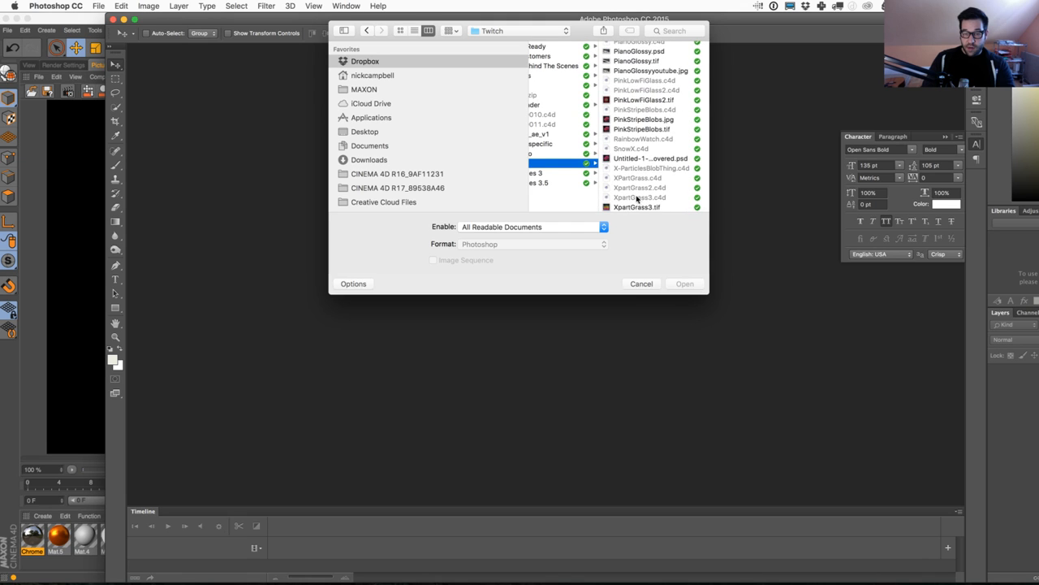
pyautogui.click(638, 207)
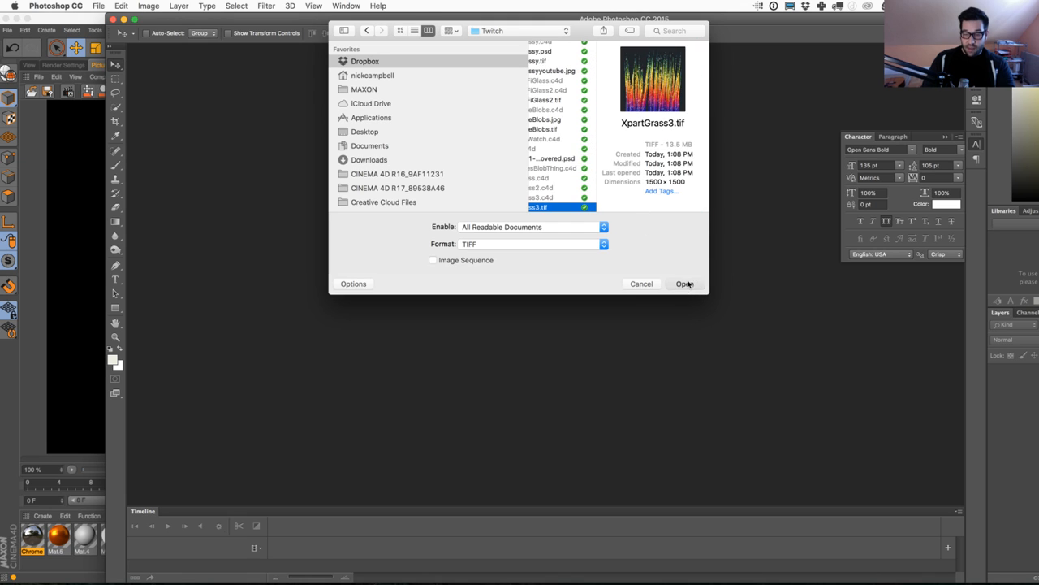
pyautogui.click(684, 283)
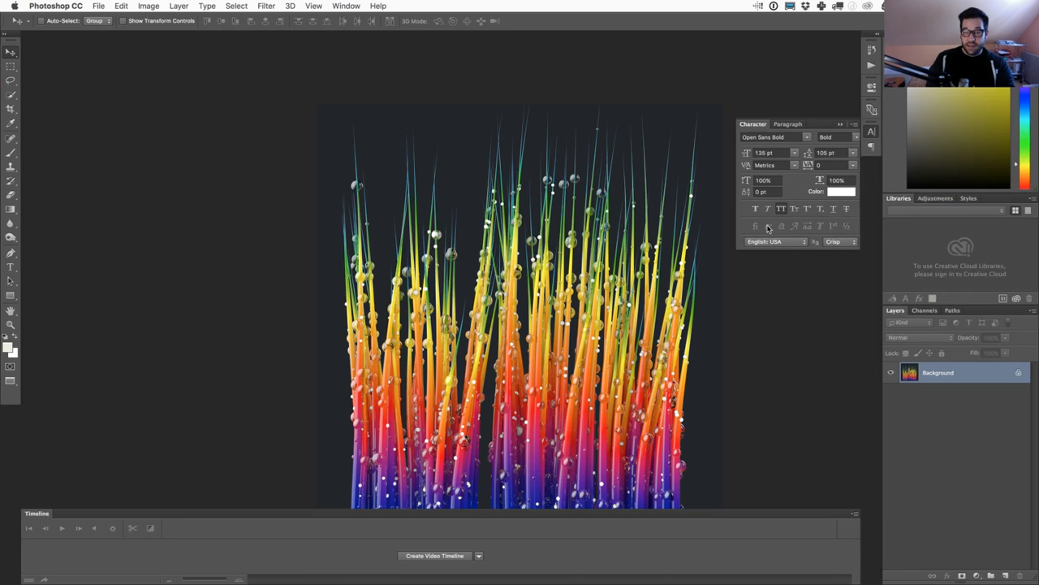
# Show the grass image in full screen mode on a black surround
pyautogui.press('f')
pyautogui.press('f')
pyautogui.press('Tab')
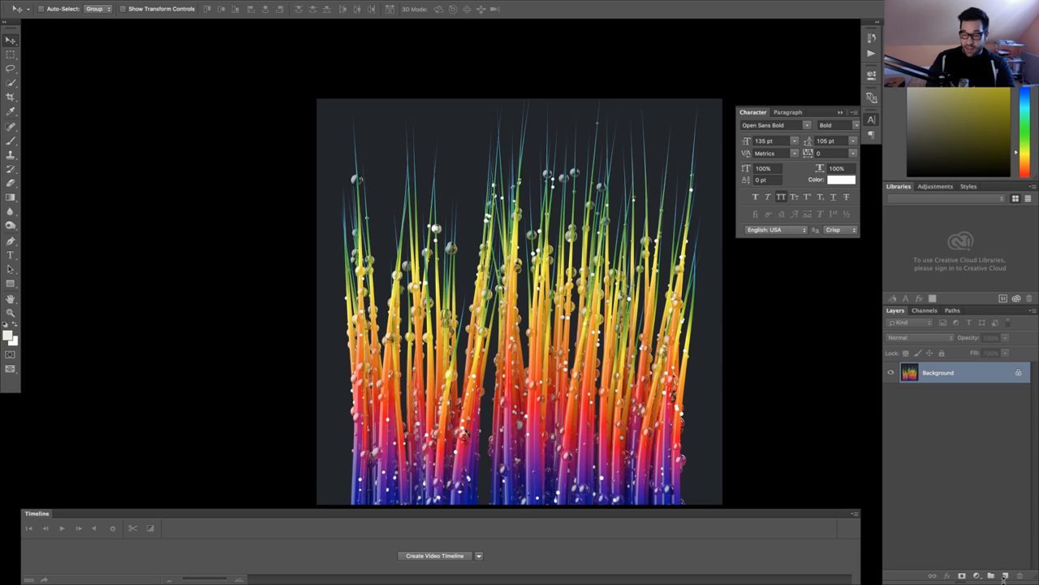
# Add a new layer and draw a reversed radial black-and-white gradient on it from the image center to the upper-left corner at 34% opacity
pyautogui.click(1005, 575)
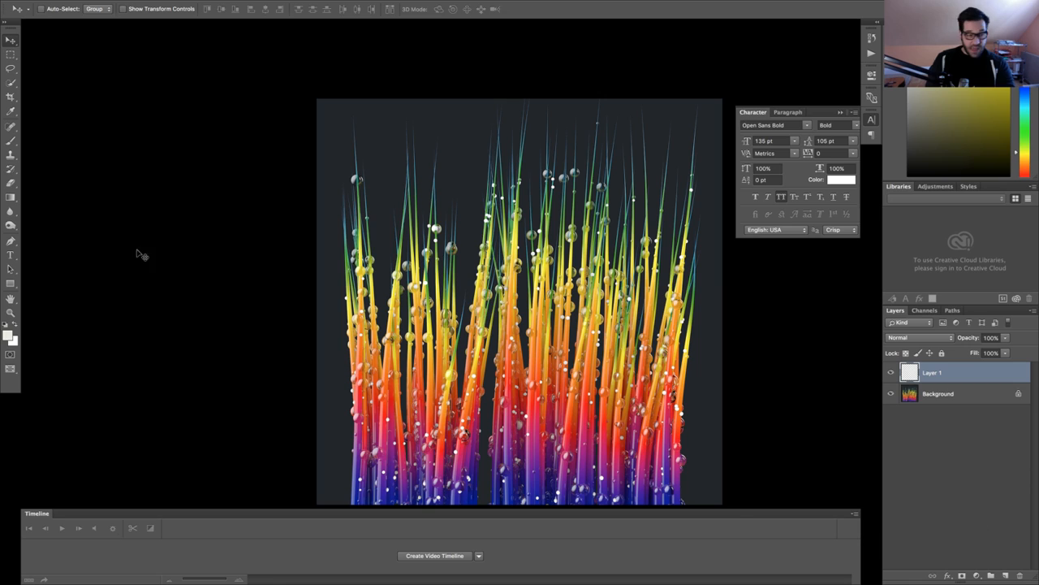
pyautogui.click(10, 198)
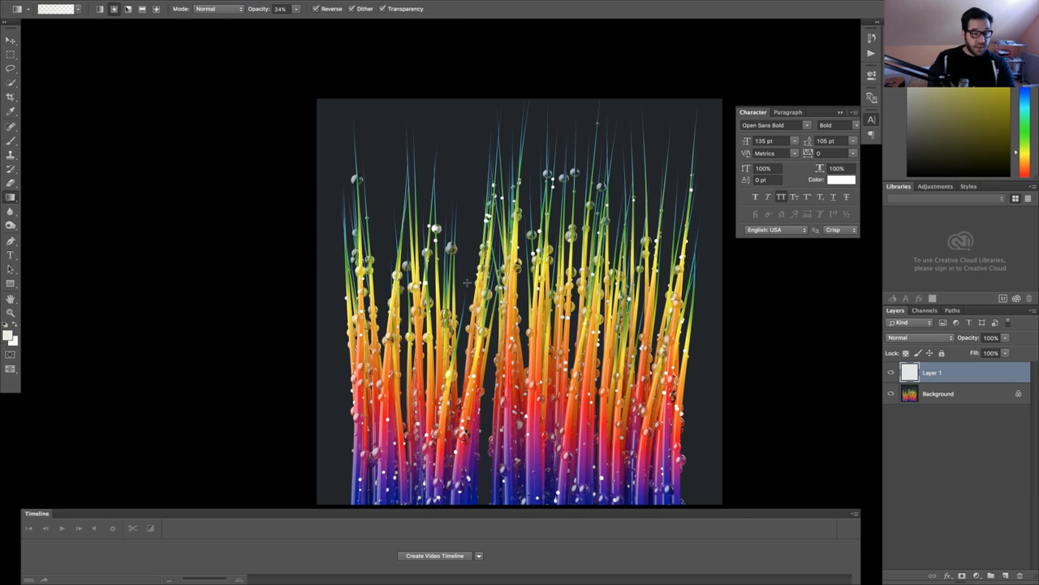
pyautogui.click(8, 324)
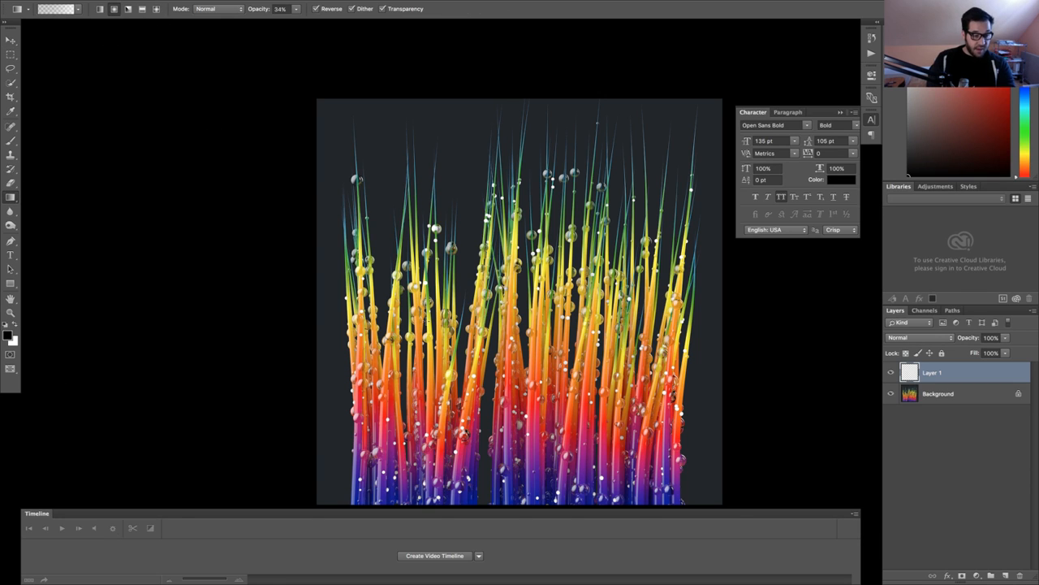
pyautogui.moveTo(523, 323); pyautogui.dragTo(333, 103)
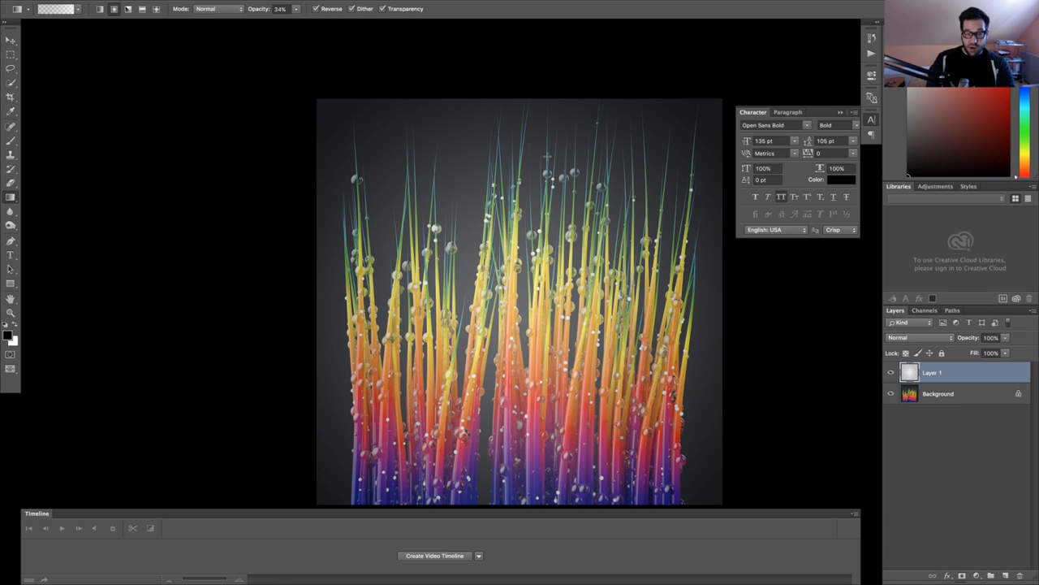
# Draw the radial gradient again at 67% opacity from the center past the upper-left corner and set Layer 1's blend mode to Multiply
pyautogui.click(297, 8)
pyautogui.moveTo(316, 25); pyautogui.dragTo(315, 25)
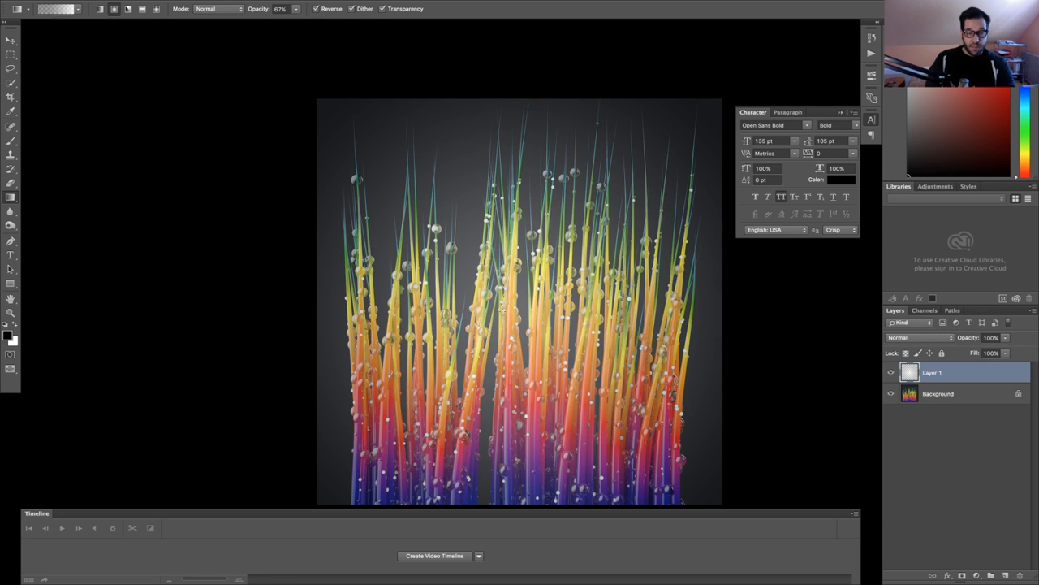
pyautogui.moveTo(524, 317); pyautogui.dragTo(299, 92)
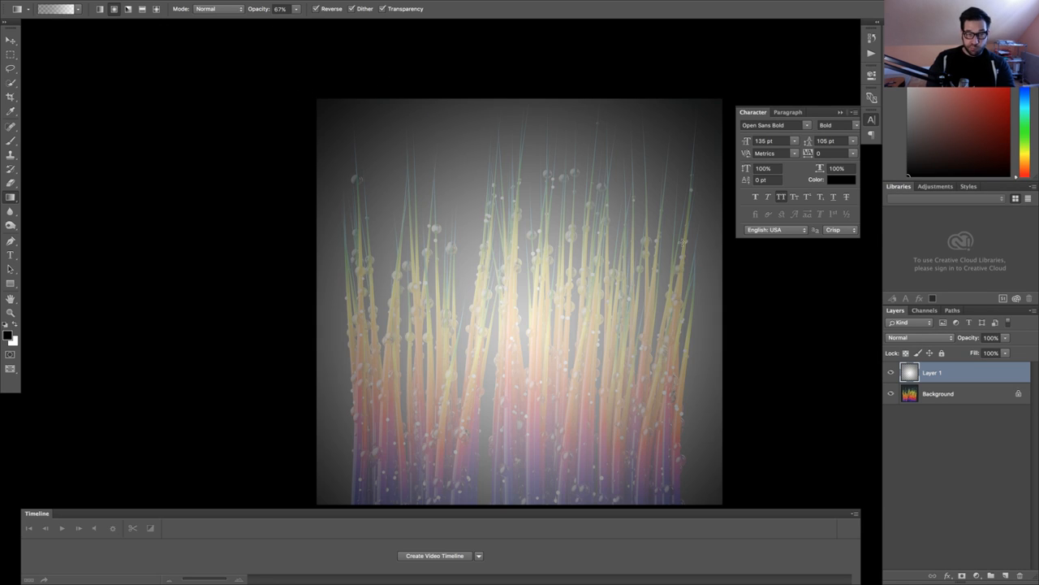
pyautogui.click(921, 338)
pyautogui.click(924, 368)
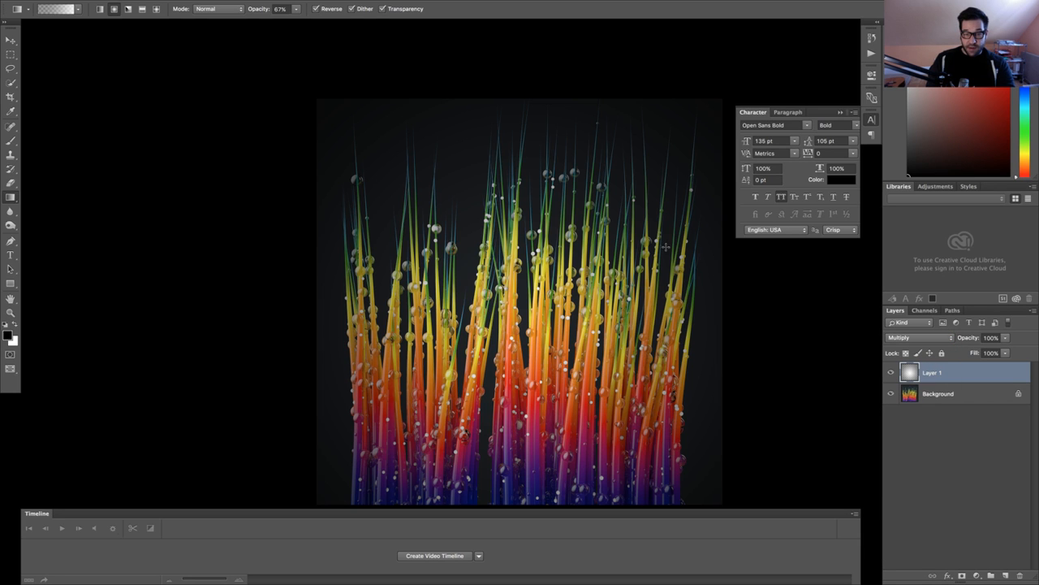
pyautogui.press('f')
pyautogui.press('f')
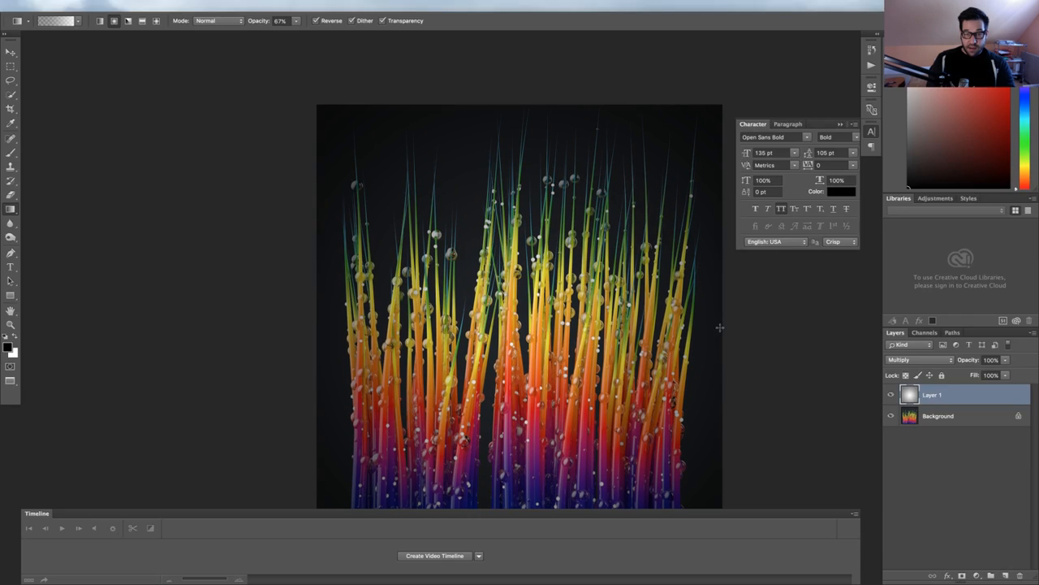
pyautogui.press('f')
pyautogui.press('Tab')
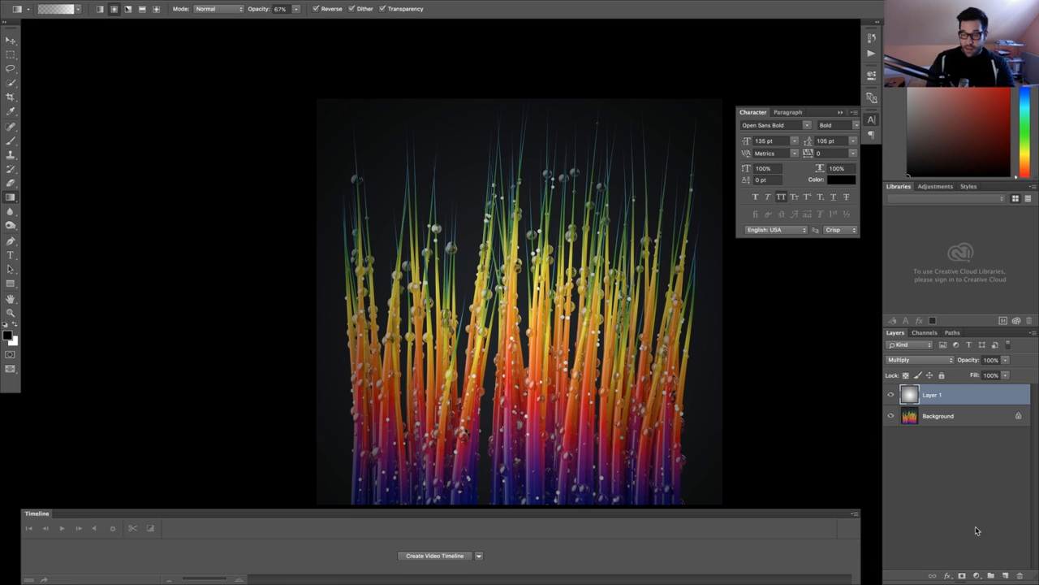
# Add a Curves adjustment layer above Layer 1, raising the highlights and placing a second control point in the shadows of the RGB curve
pyautogui.click(977, 575)
pyautogui.click(984, 437)
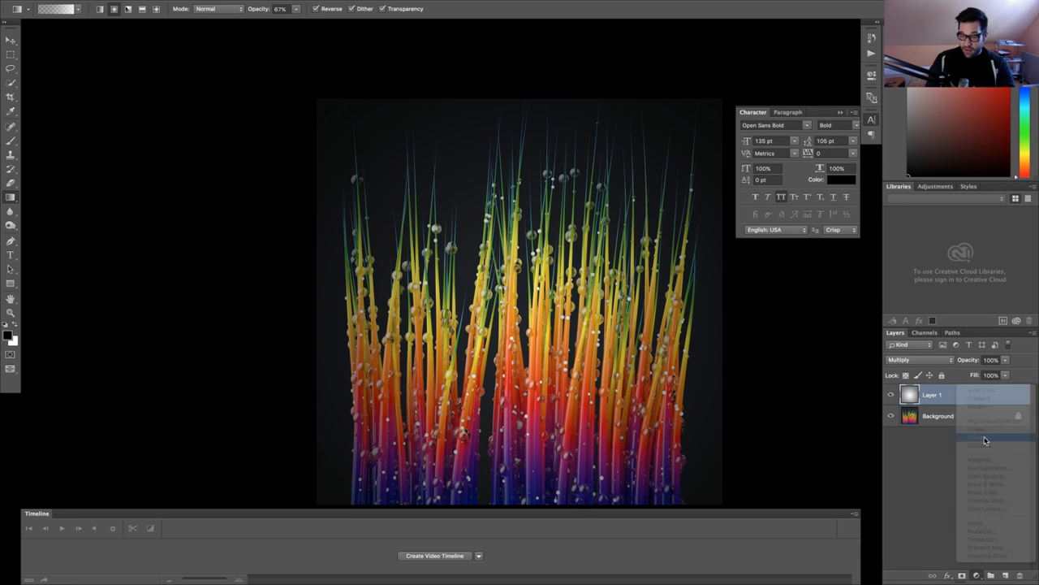
pyautogui.moveTo(822, 151); pyautogui.dragTo(819, 140)
pyautogui.moveTo(754, 209); pyautogui.dragTo(731, 231)
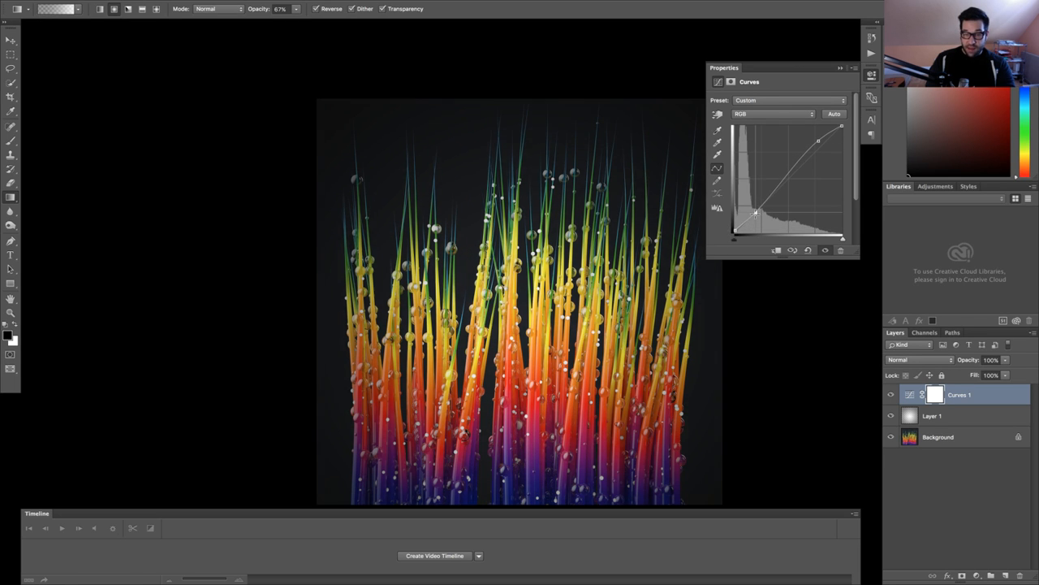
# Lower the opacity of the Layer 1 vignette to 70%
pyautogui.click(910, 416)
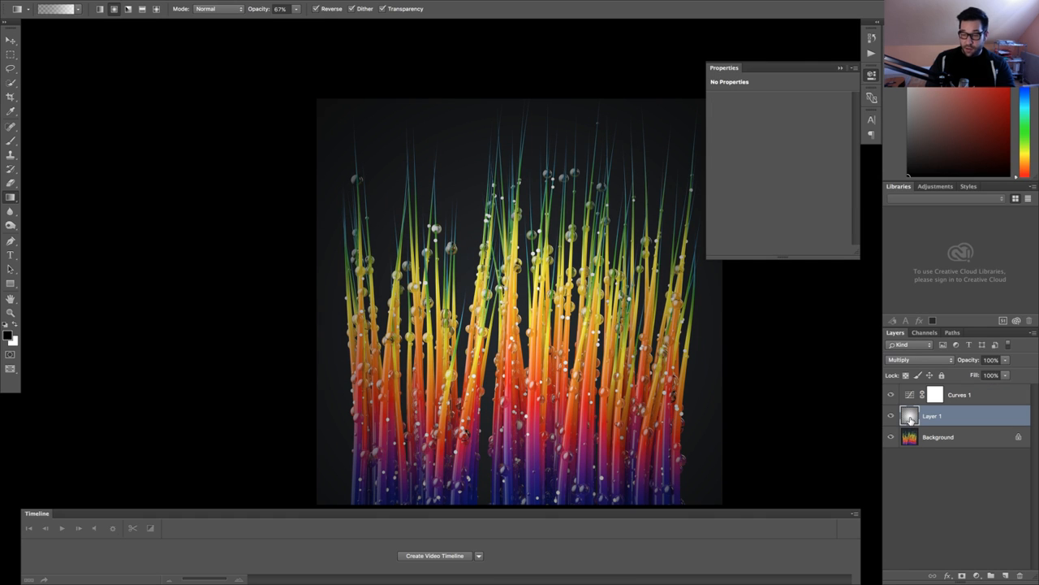
pyautogui.press('5')
pyautogui.press('v')
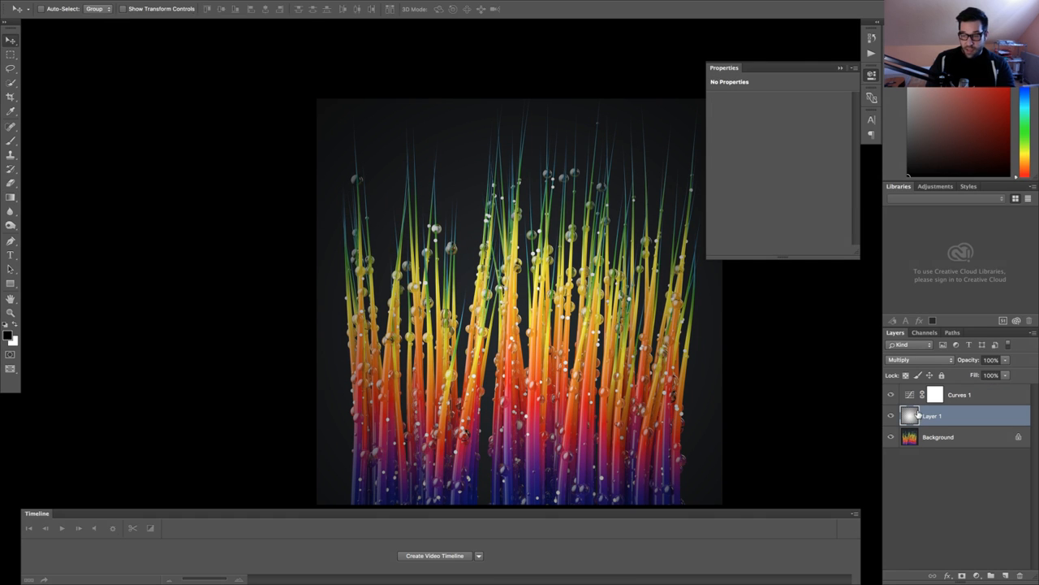
pyautogui.press('5')
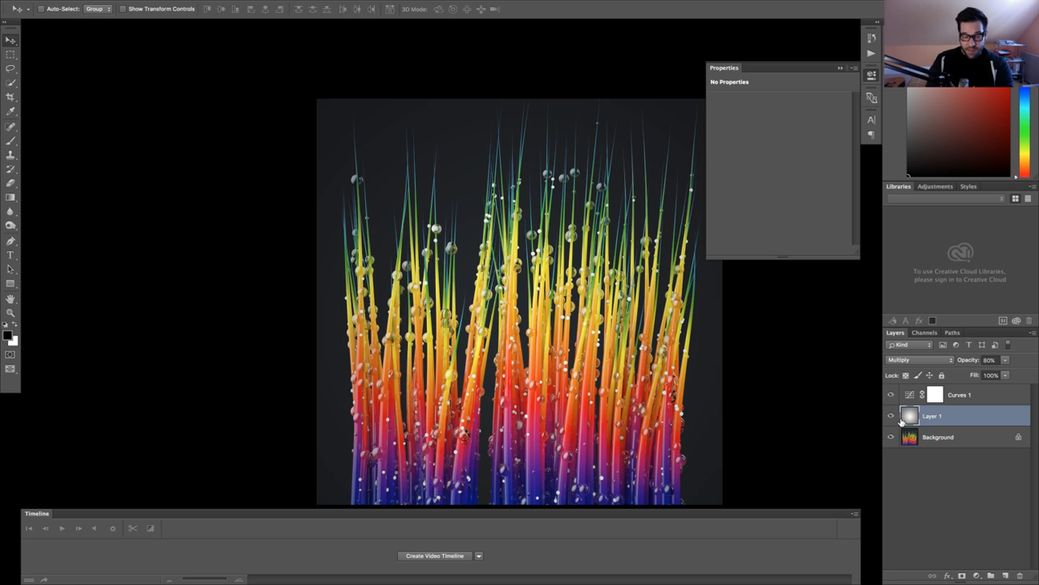
pyautogui.press('4')
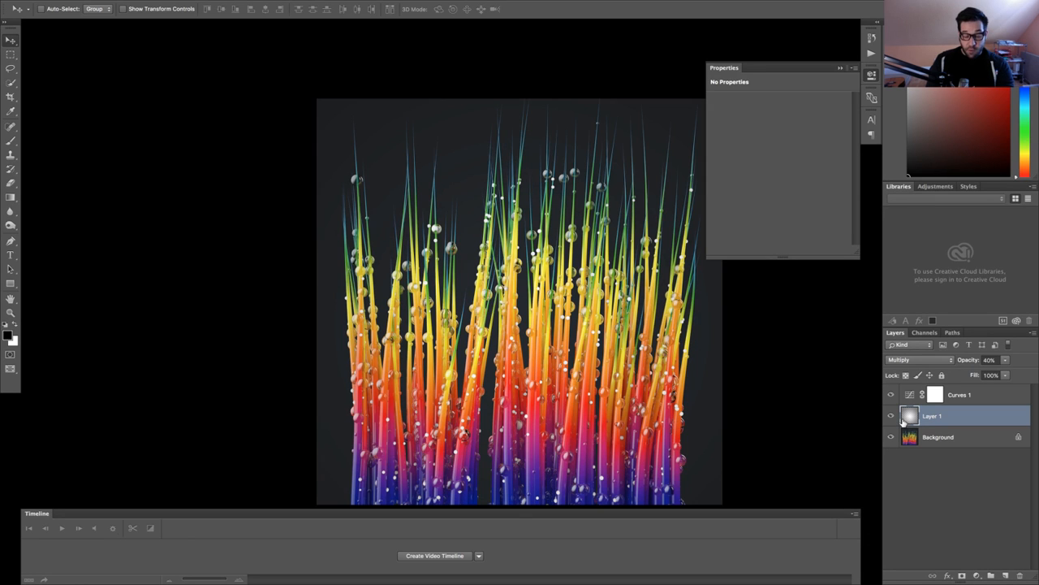
pyautogui.press('6')
pyautogui.press('7')
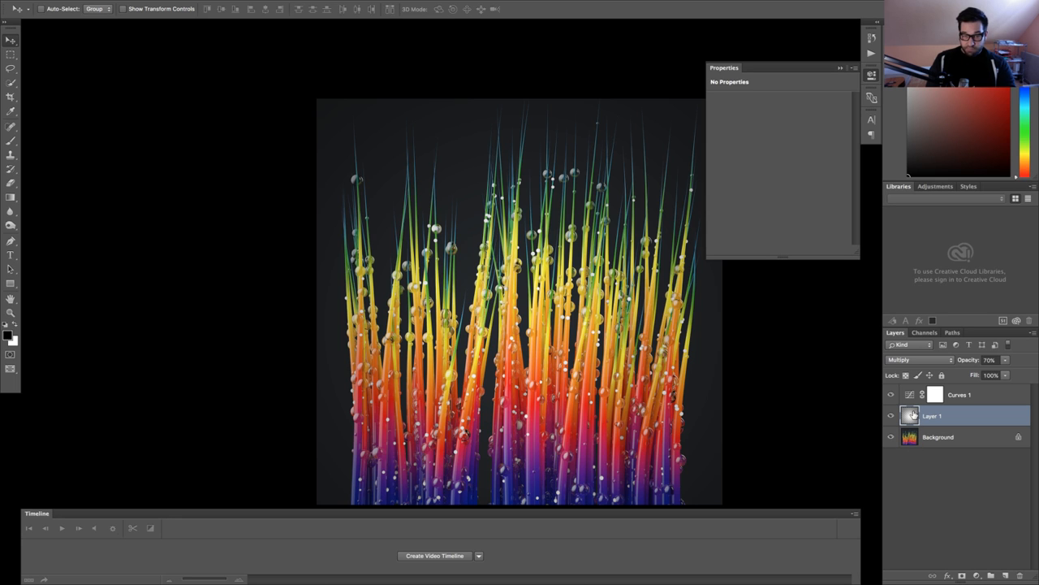
# Refine the RGB curve of Curves 1 by darkening the shadows, adding a lower-midtone point and pulling the highlight point slightly down
pyautogui.press('f')
pyautogui.press('f')
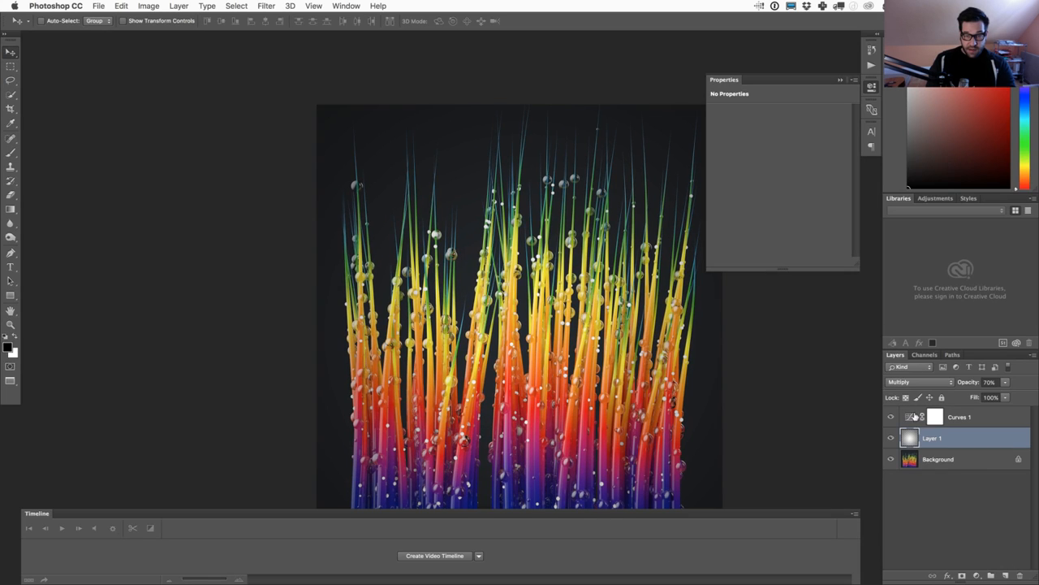
pyautogui.click(911, 419)
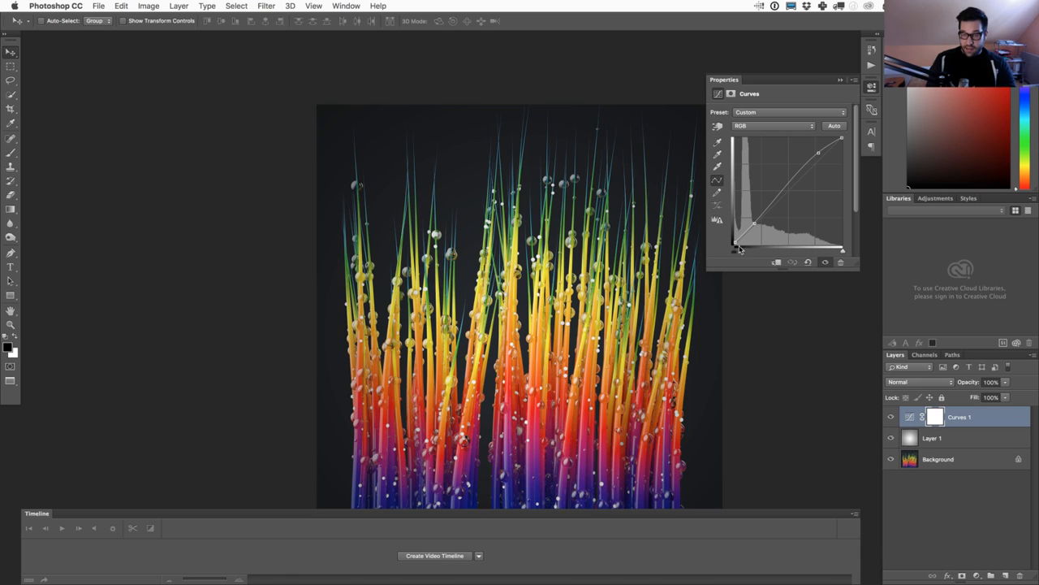
pyautogui.moveTo(754, 222); pyautogui.dragTo(774, 205)
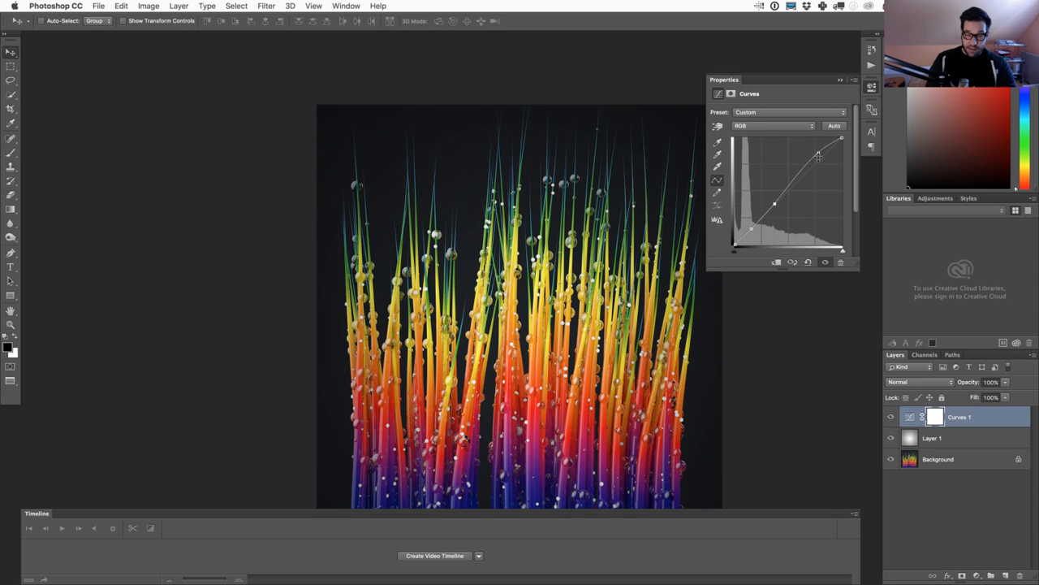
pyautogui.moveTo(818, 155)
pyautogui.mouseDown()
pyautogui.moveTo(818, 173)
pyautogui.moveTo(813, 160)
pyautogui.mouseUp()
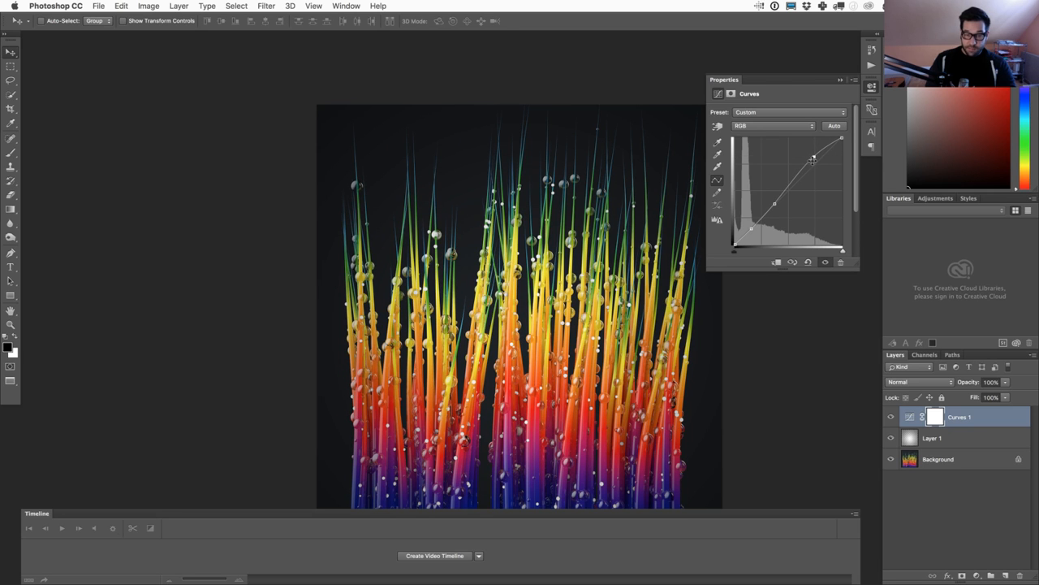
# In the Blue channel of Curves 1, raise the black endpoint and lower the white endpoint slightly
pyautogui.click(755, 125)
pyautogui.click(751, 153)
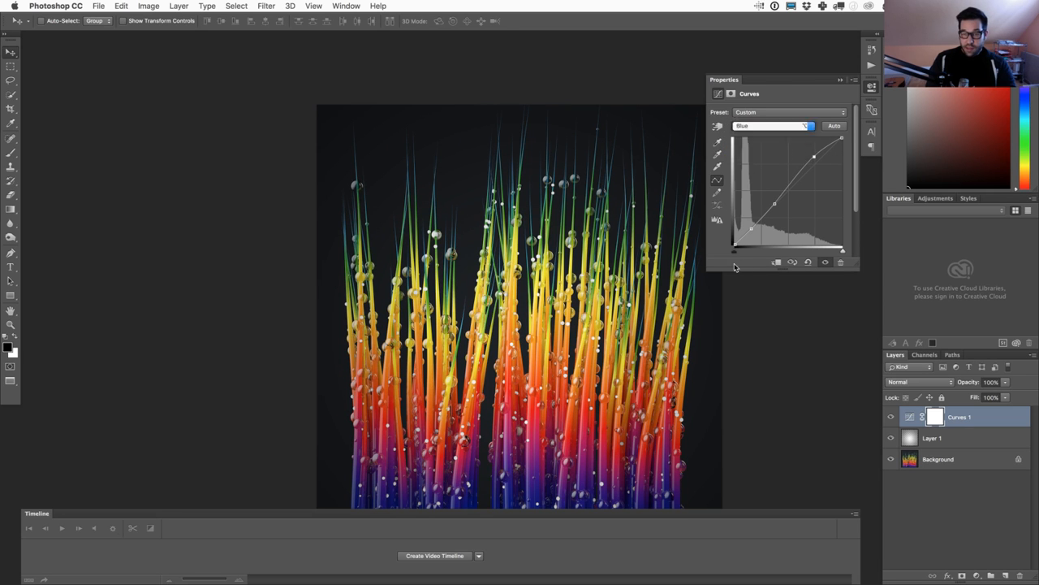
pyautogui.moveTo(736, 244); pyautogui.dragTo(711, 238)
pyautogui.moveTo(841, 139)
pyautogui.mouseDown()
pyautogui.moveTo(842, 154)
pyautogui.moveTo(878, 158)
pyautogui.moveTo(877, 146)
pyautogui.moveTo(845, 139)
pyautogui.mouseUp()
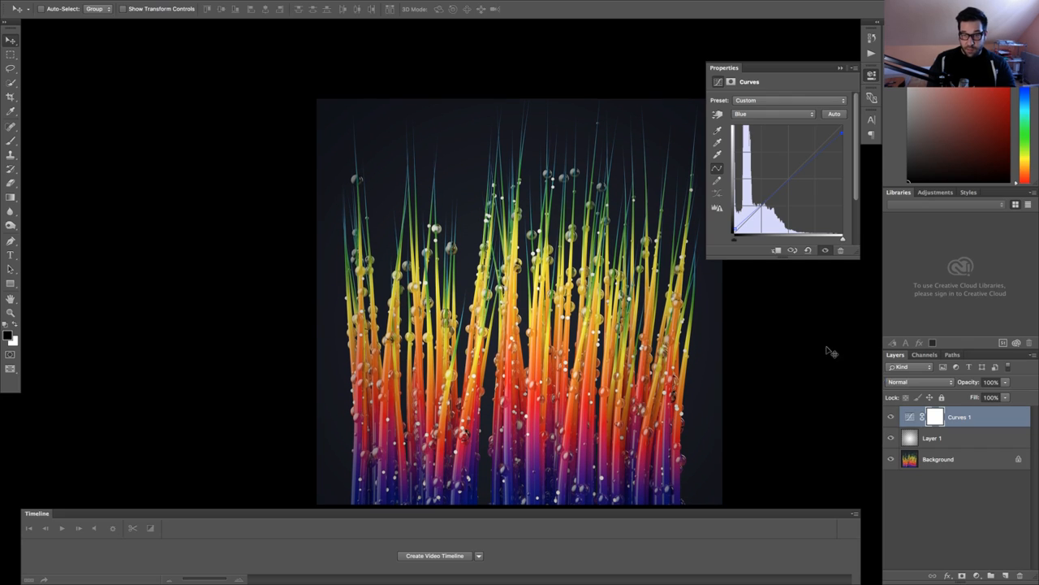
# Compare the image with and without the Curves 1 and Layer 1 corrections, and view it in the different screen modes
pyautogui.click(891, 418)
pyautogui.click(891, 417)
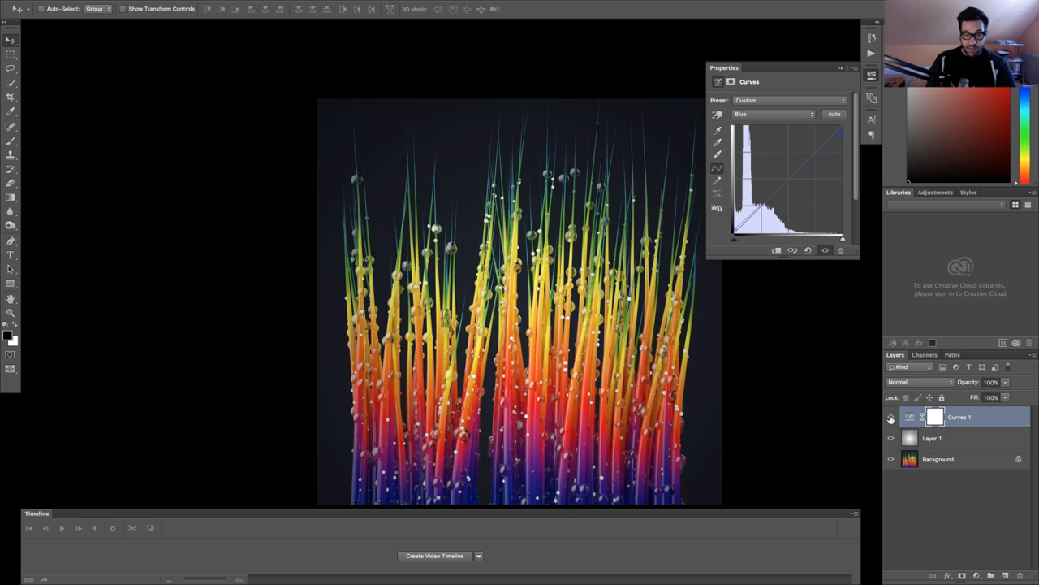
pyautogui.click(891, 438)
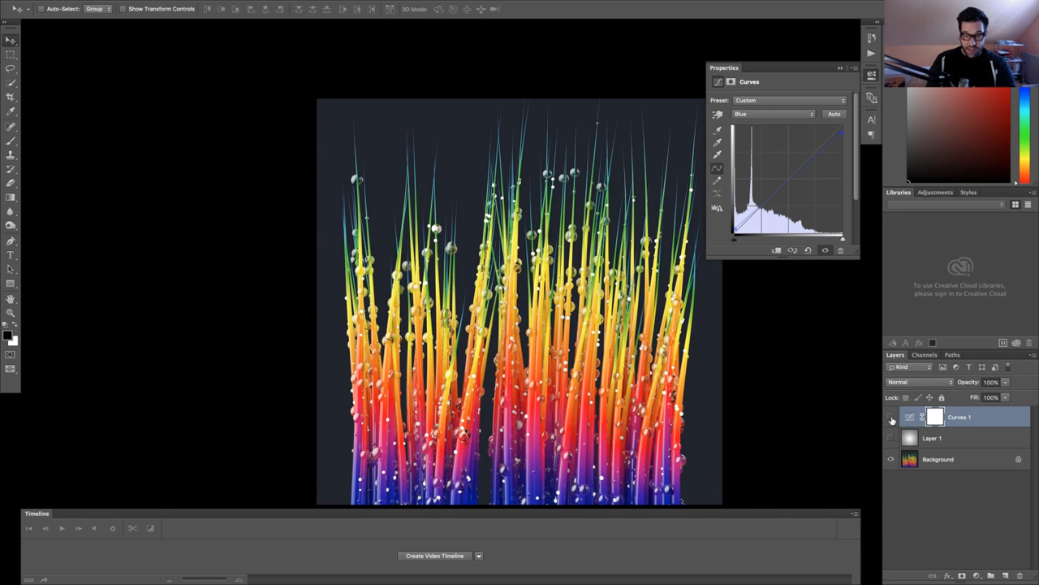
pyautogui.click(891, 438)
pyautogui.keyDown('alt'); pyautogui.click(891, 460); pyautogui.keyUp('alt')
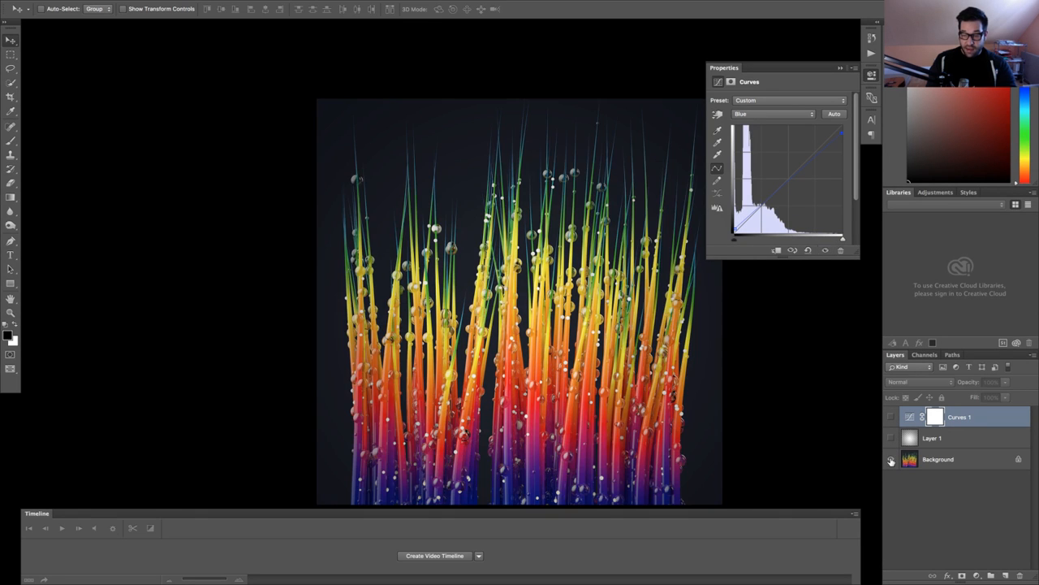
pyautogui.keyDown('alt'); pyautogui.click(892, 460); pyautogui.keyUp('alt')
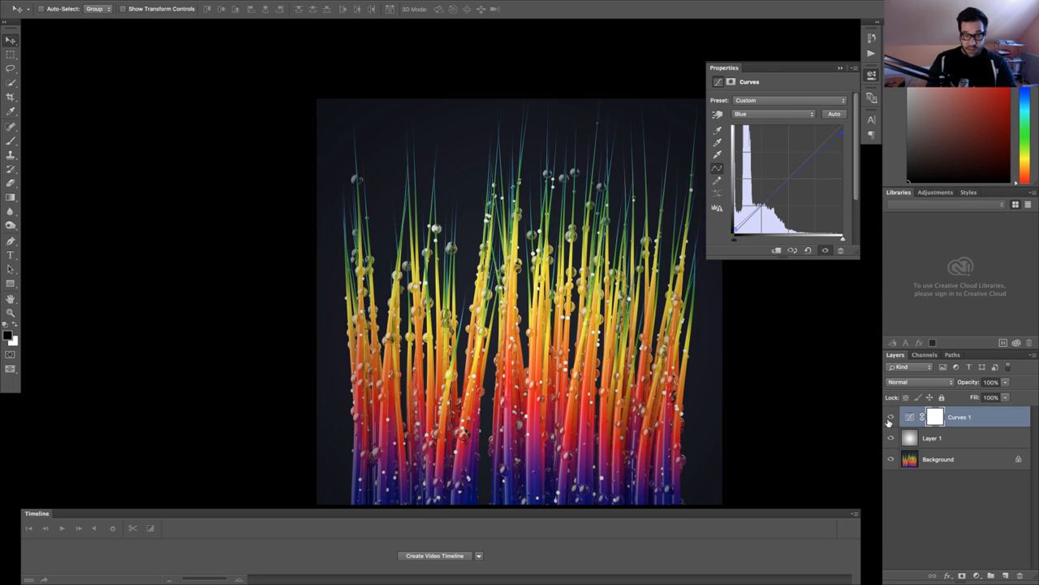
pyautogui.press('f')
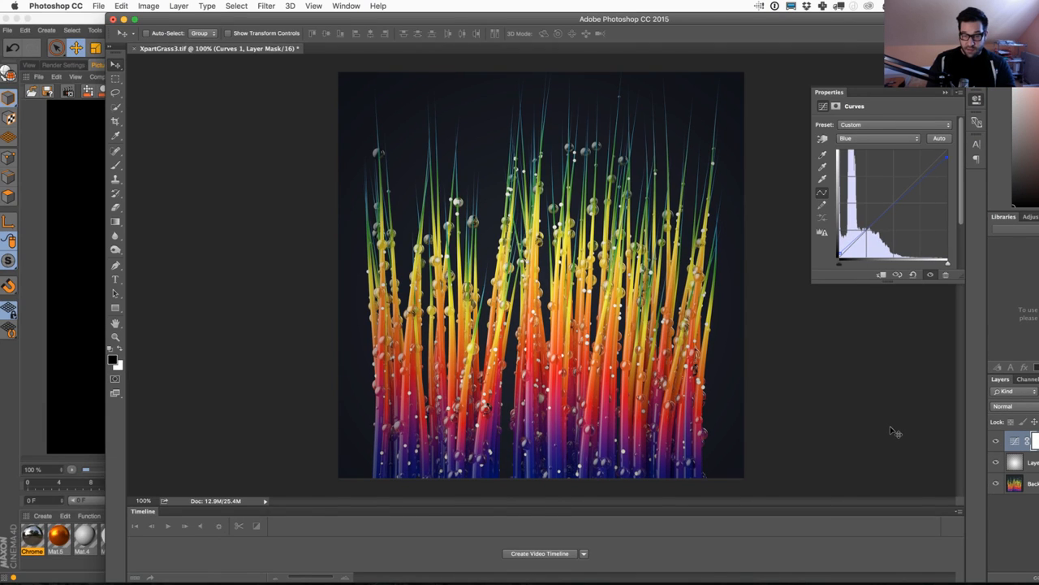
pyautogui.press('f')
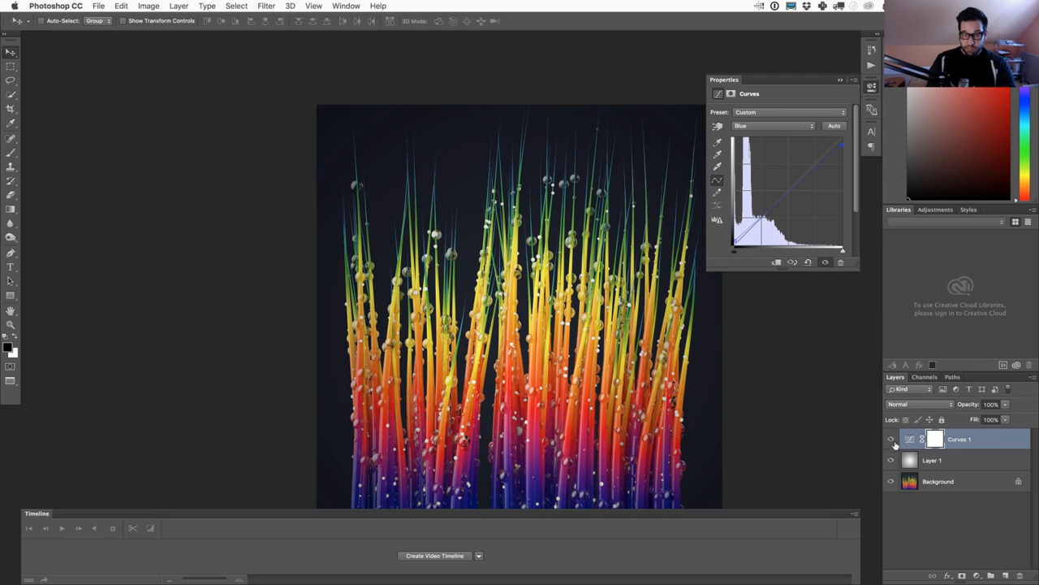
# Add a new layer and draw an ellipse shape of 1240 x 852 px overlapping the image's upper edge
pyautogui.click(1007, 576)
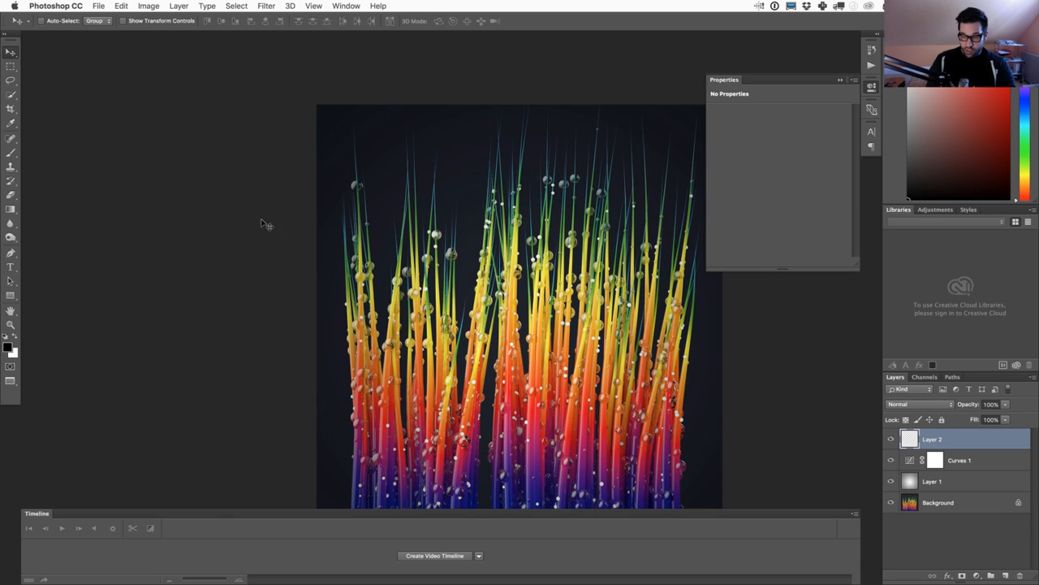
pyautogui.click(11, 296)
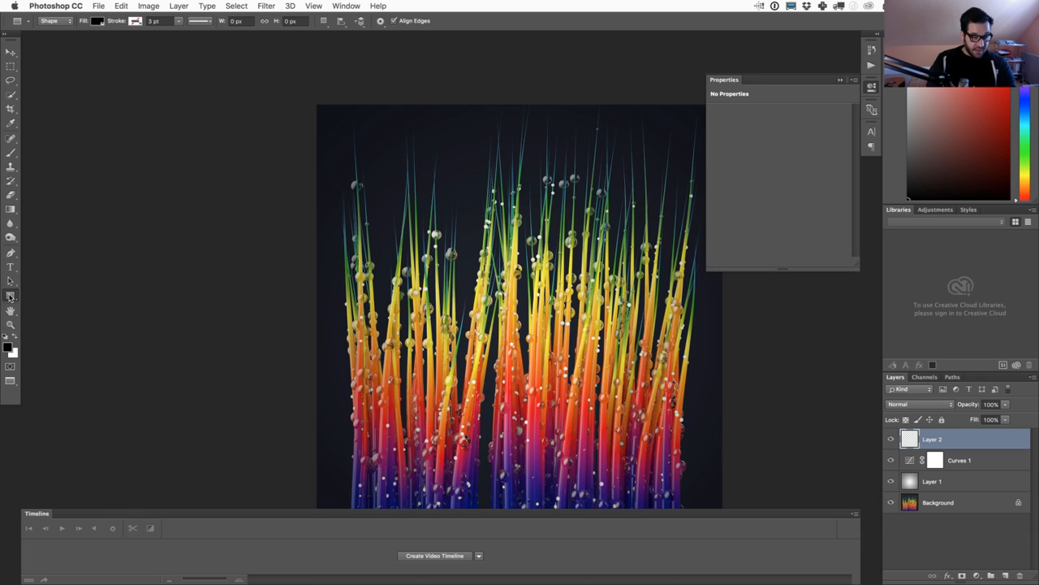
pyautogui.rightClick(10, 295)
pyautogui.click(40, 314)
pyautogui.moveTo(388, 89); pyautogui.dragTo(246, 159)
pyautogui.moveTo(216, 98)
pyautogui.mouseDown()
pyautogui.moveTo(318, 192)
pyautogui.moveTo(552, 325)
pyautogui.moveTo(547, 291)
pyautogui.mouseUp()
# Change the fill color of the Ellipse 1 shape to light blue
pyautogui.doubleClick(909, 439)
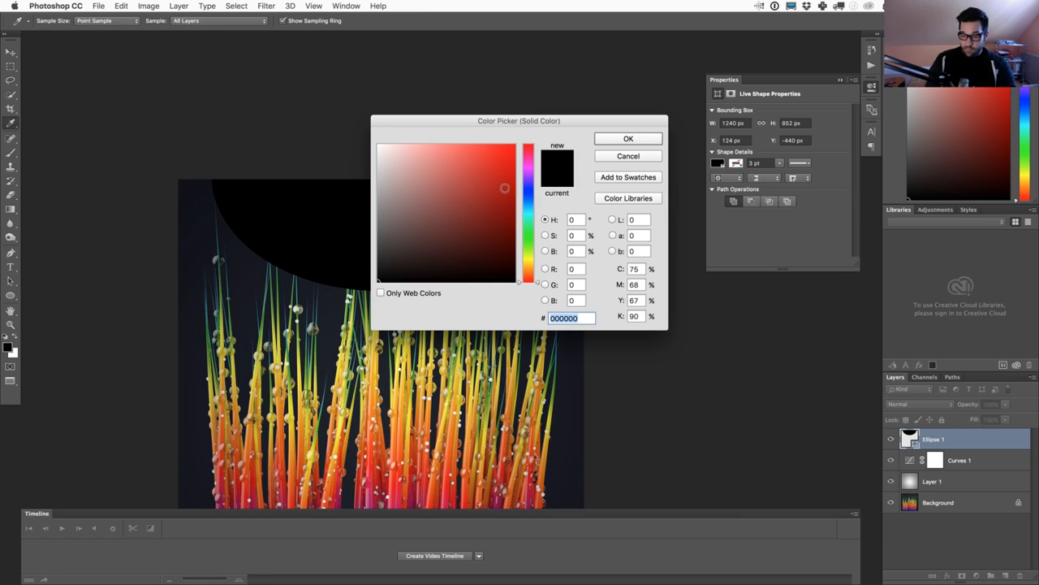
pyautogui.click(526, 202)
pyautogui.click(464, 158)
pyautogui.click(628, 139)
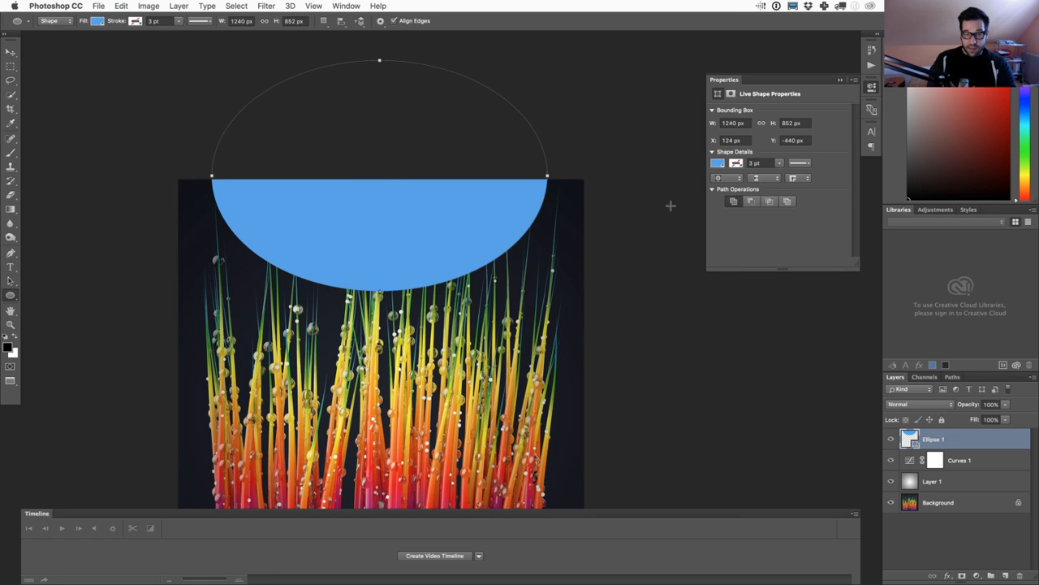
# Rasterize the blue ellipse and apply a Gaussian Blur with a radius of 135.4 pixels
pyautogui.click(267, 5)
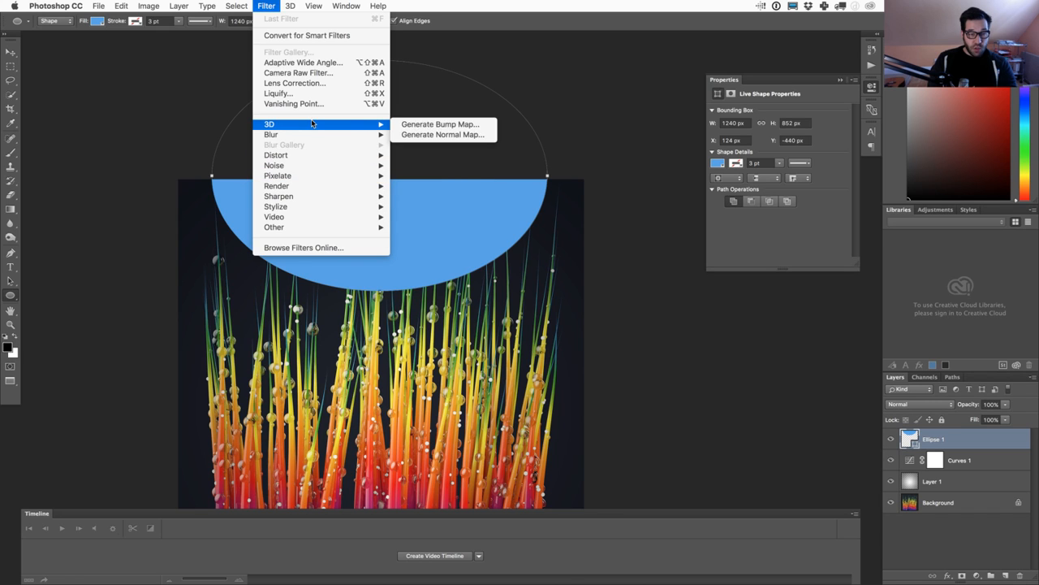
pyautogui.moveTo(314, 135)
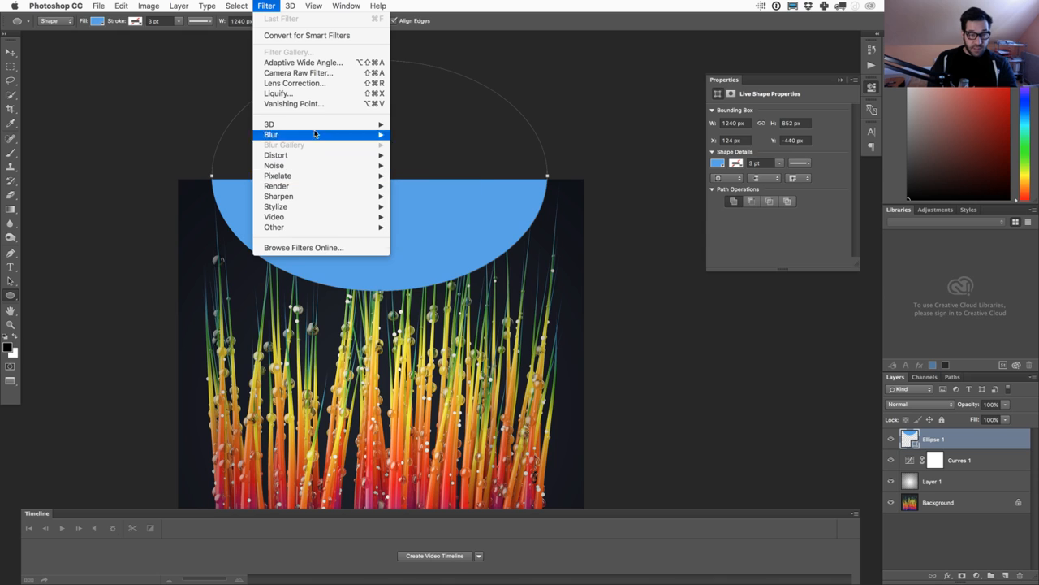
pyautogui.moveTo(242, 5)
pyautogui.moveTo(284, 4)
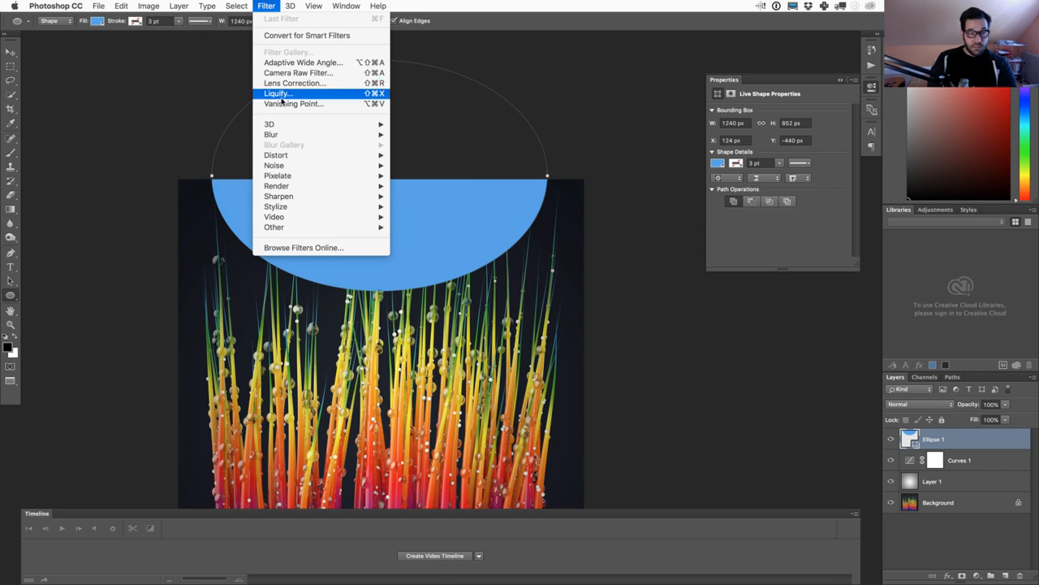
pyautogui.moveTo(286, 124)
pyautogui.moveTo(302, 160)
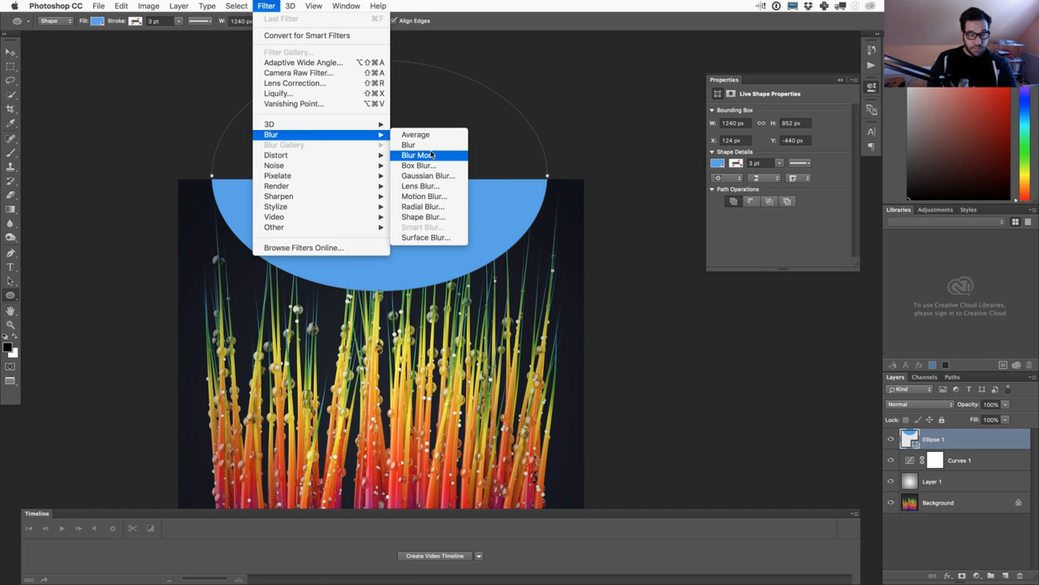
pyautogui.click(430, 179)
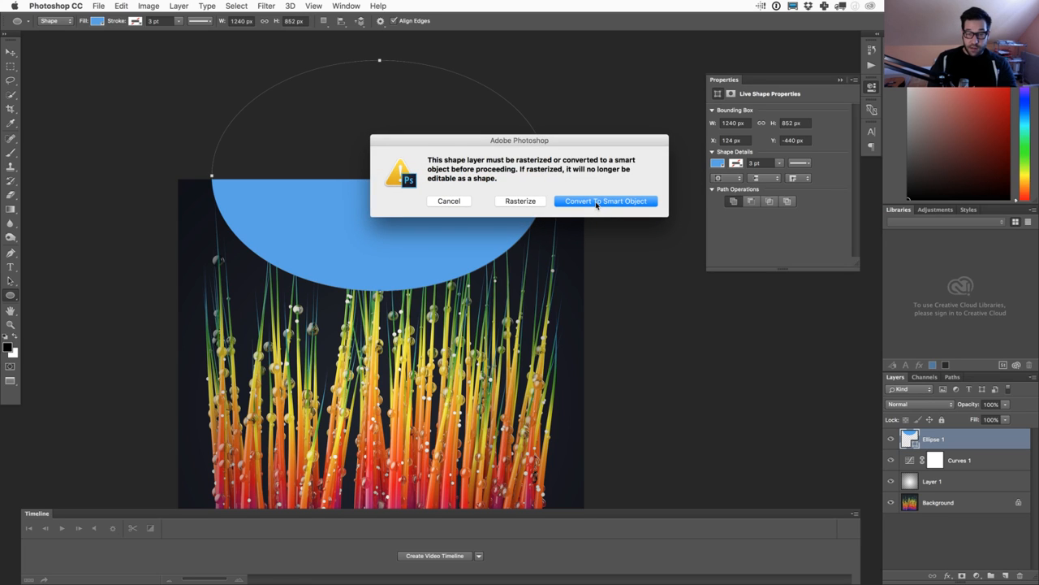
pyautogui.click(512, 201)
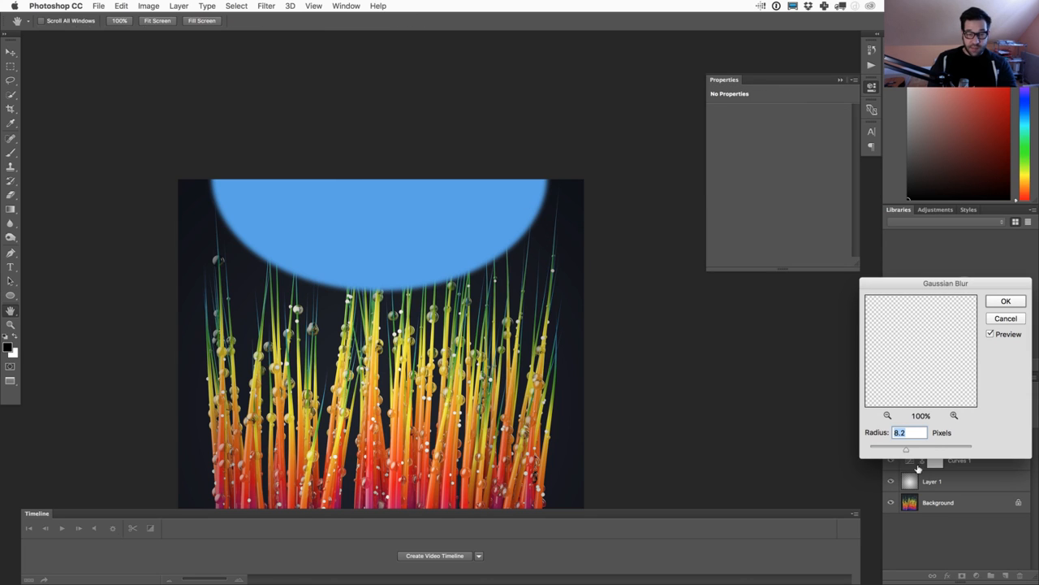
pyautogui.click(937, 447)
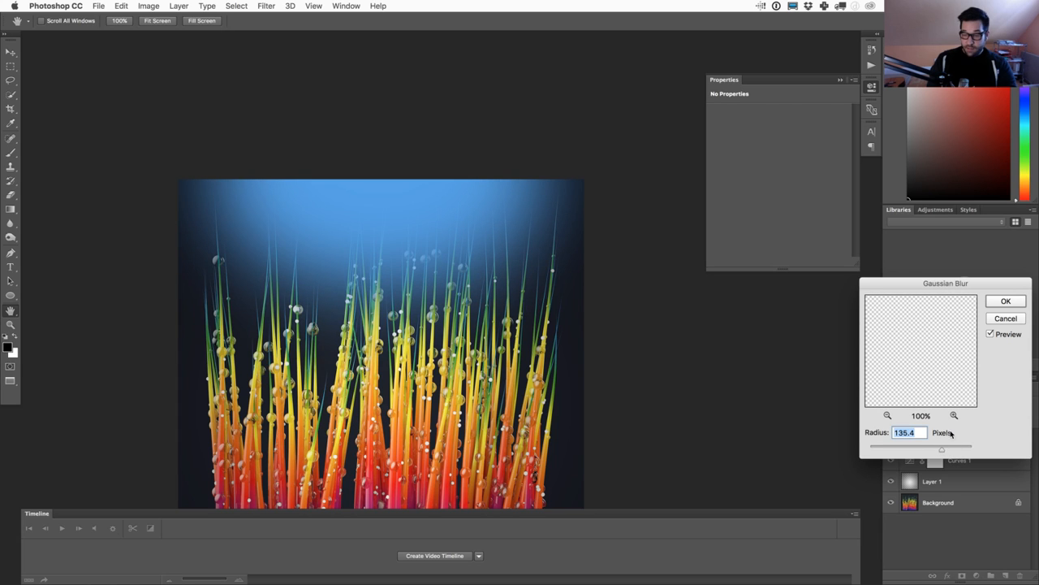
pyautogui.click(1004, 302)
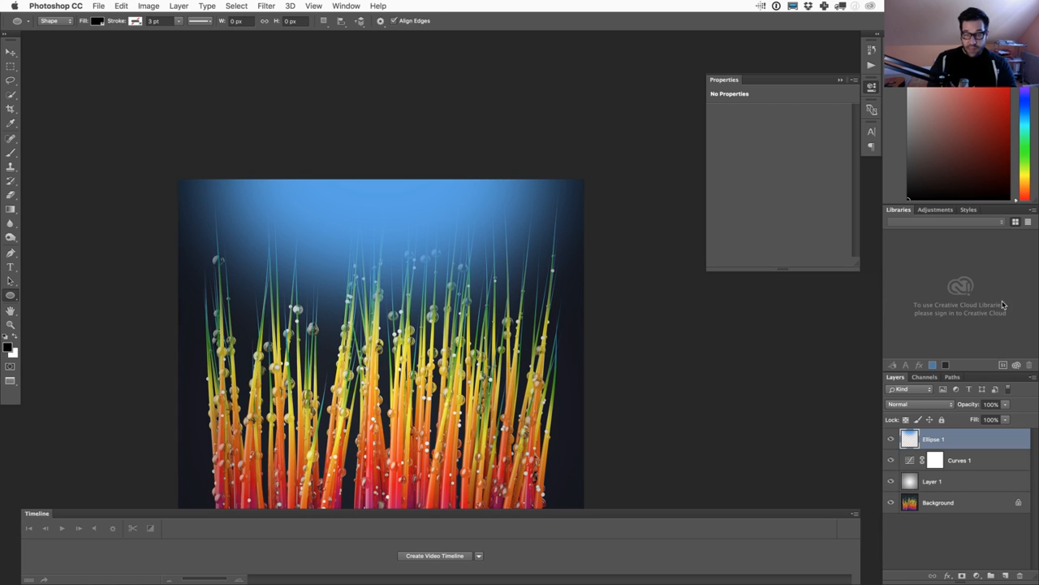
# Set the blurred ellipse layer's blend mode to Screen and its opacity to 10%
pyautogui.click(925, 400)
pyautogui.click(908, 483)
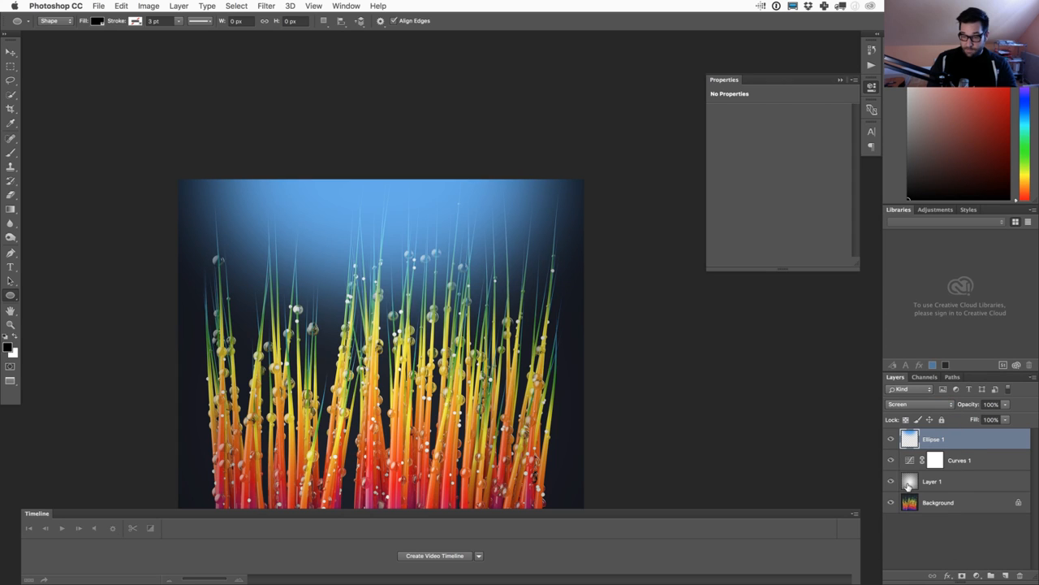
pyautogui.press('v')
pyautogui.press('3')
pyautogui.press('1')
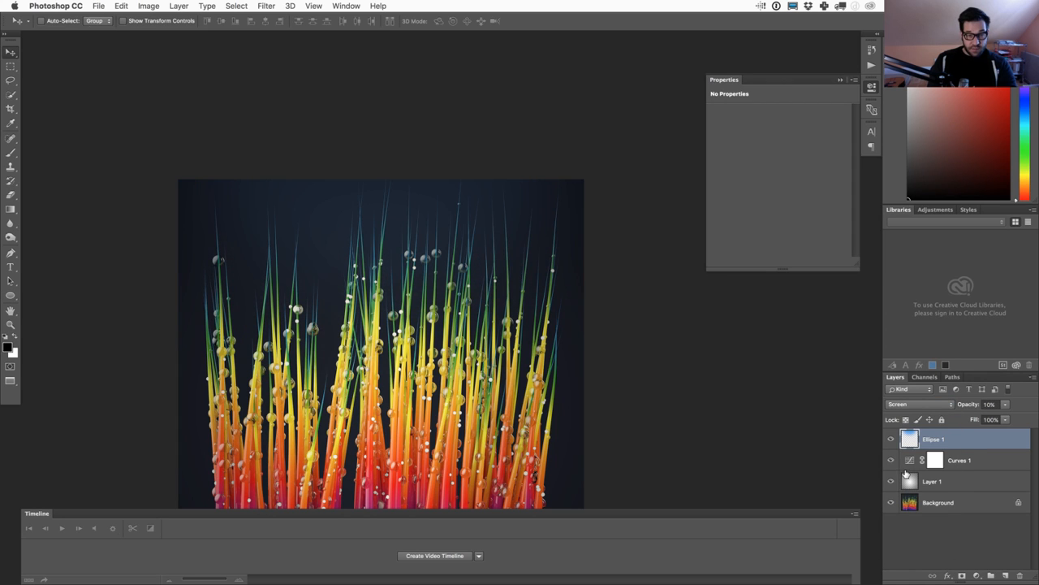
# Keep the Ellipse 1 glow at 10% opacity and widen it symmetrically to about 118.5% with Free Transform
pyautogui.press('2')
pyautogui.press('1')
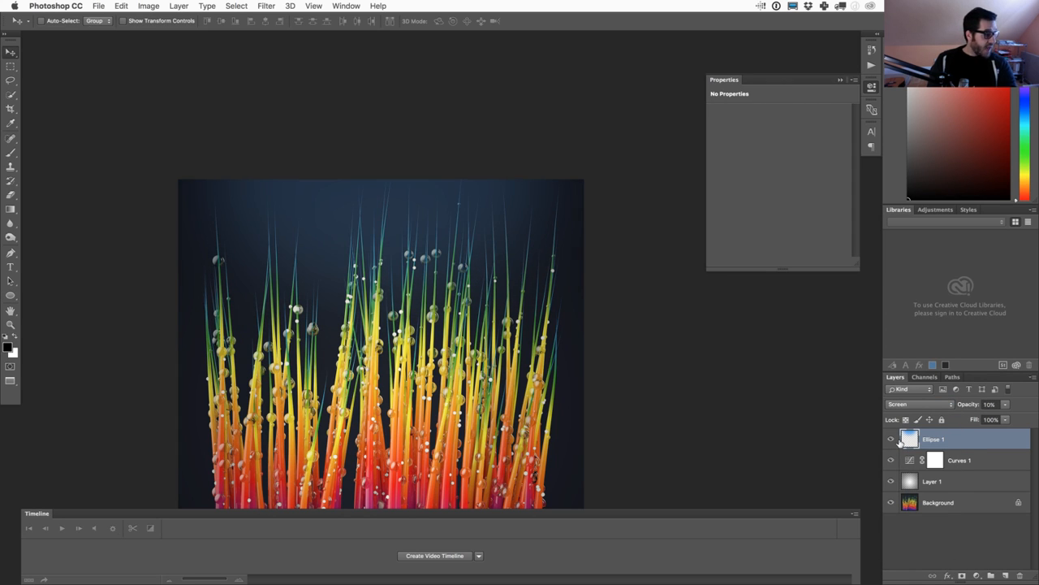
pyautogui.press('super+minus')
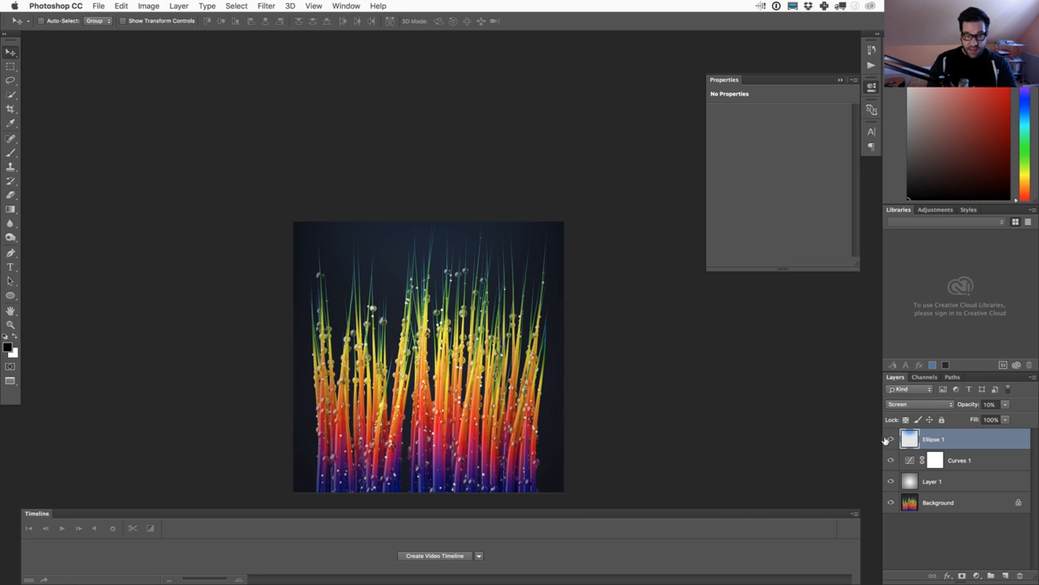
pyautogui.press('super+t')
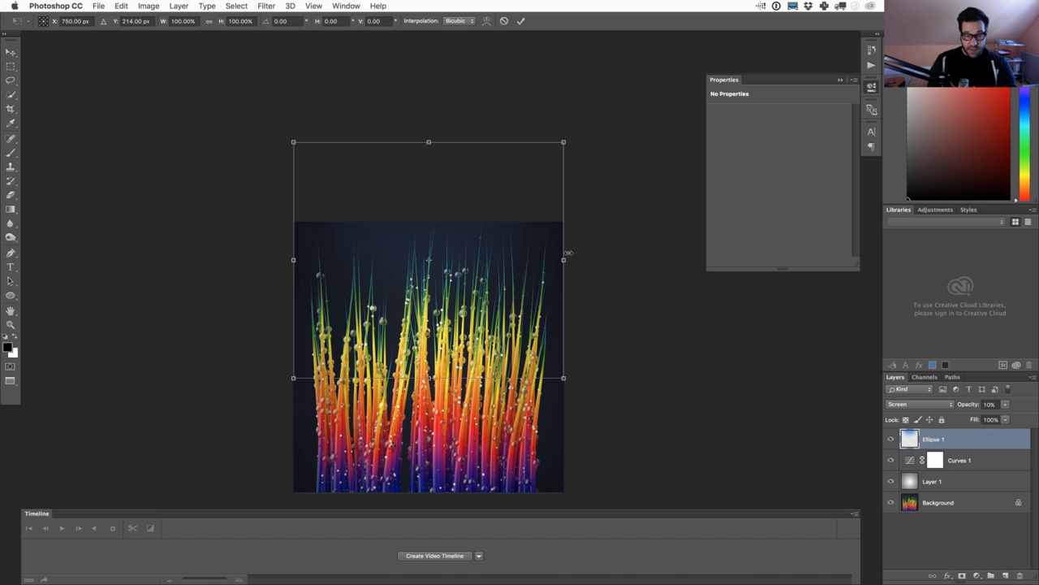
pyautogui.keyDown('alt'); pyautogui.moveTo(568, 253); pyautogui.dragTo(608, 239); pyautogui.keyUp('alt')
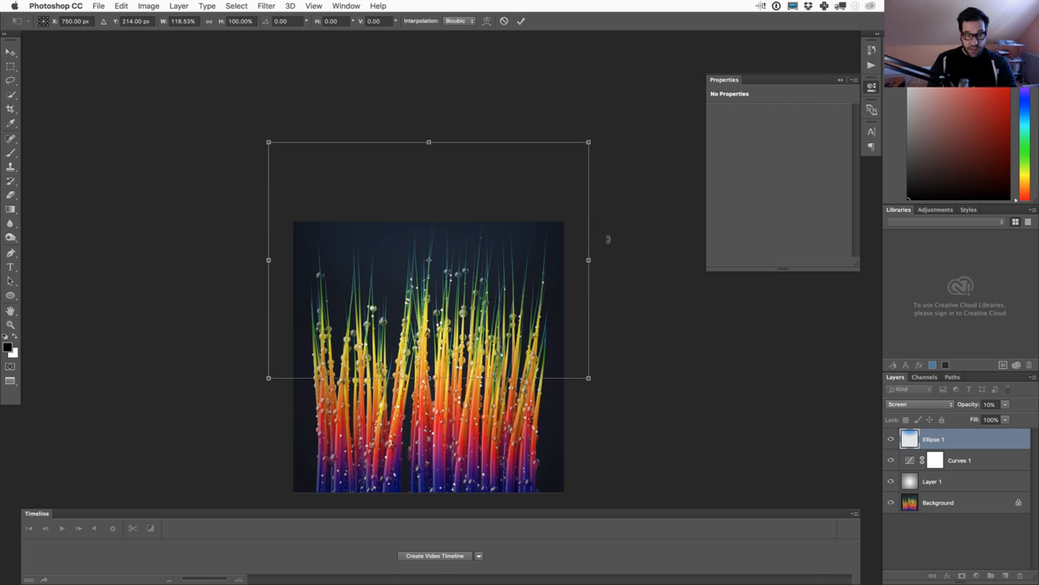
pyautogui.press('Return')
# Move the Ellipse 1 layer directly above the Background layer and set its opacity to 30%
pyautogui.press('f')
pyautogui.press('f')
pyautogui.press('Tab')
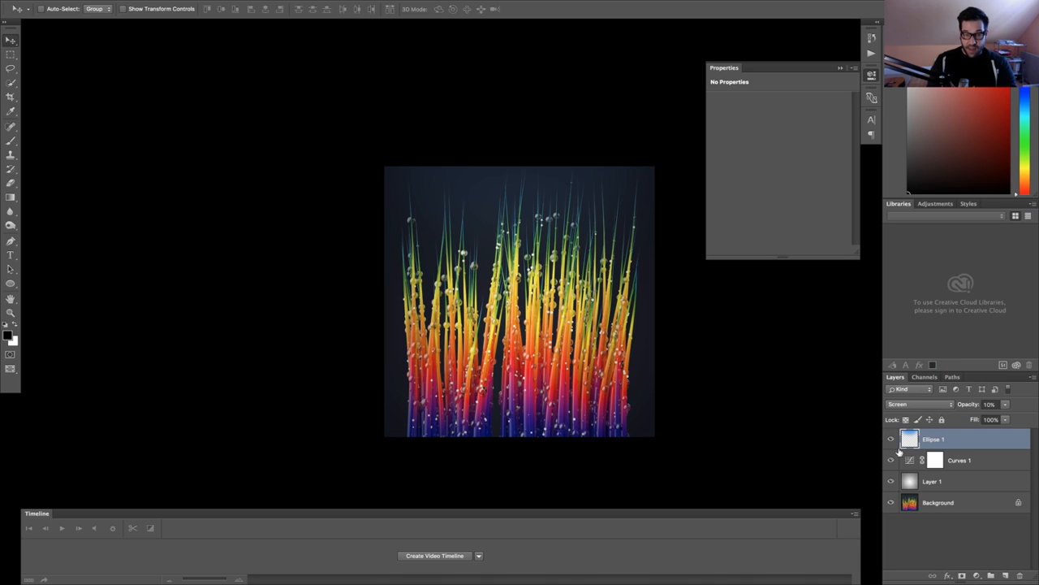
pyautogui.click(892, 439)
pyautogui.click(891, 439)
pyautogui.moveTo(911, 439); pyautogui.dragTo(917, 485)
pyautogui.press('4')
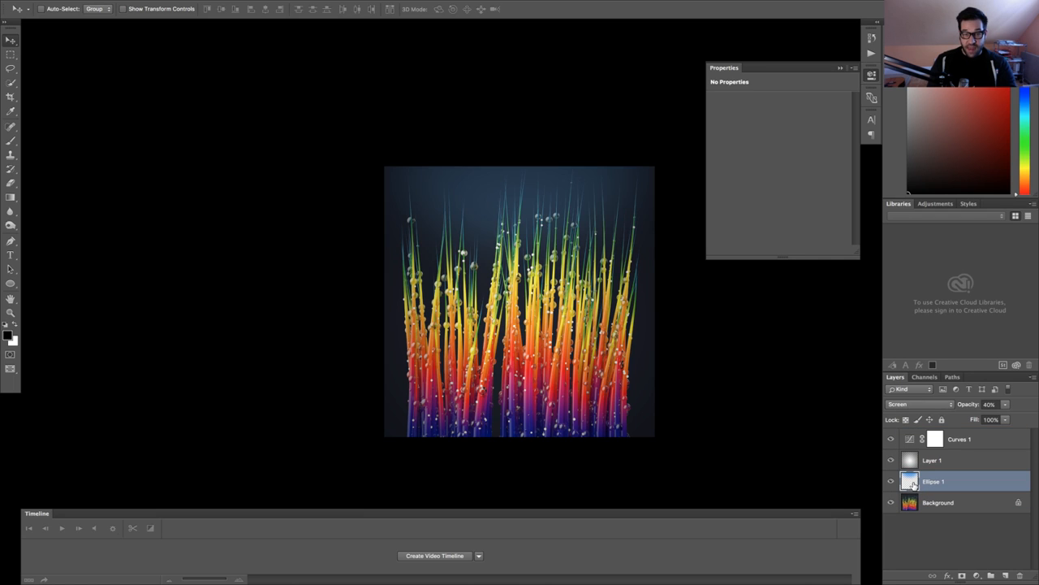
pyautogui.press('3')
# Stretch the lower edge of the Ellipse 1 glow further down the image and set its opacity to 20%
pyautogui.hotkey('ctrl', 't')
pyautogui.moveTo(520, 323); pyautogui.dragTo(520, 379)
pyautogui.press('Return')
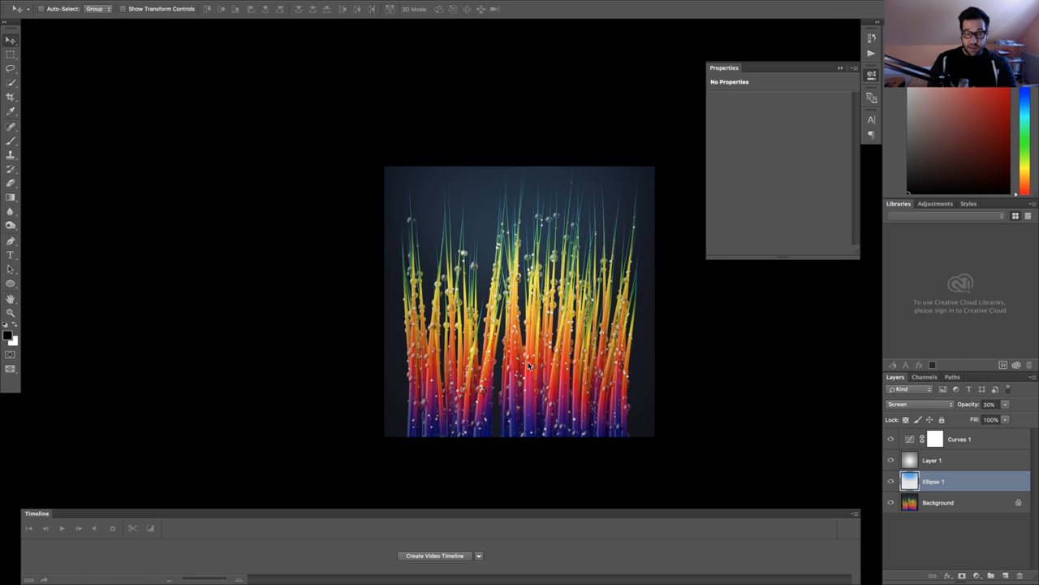
pyautogui.press('2')
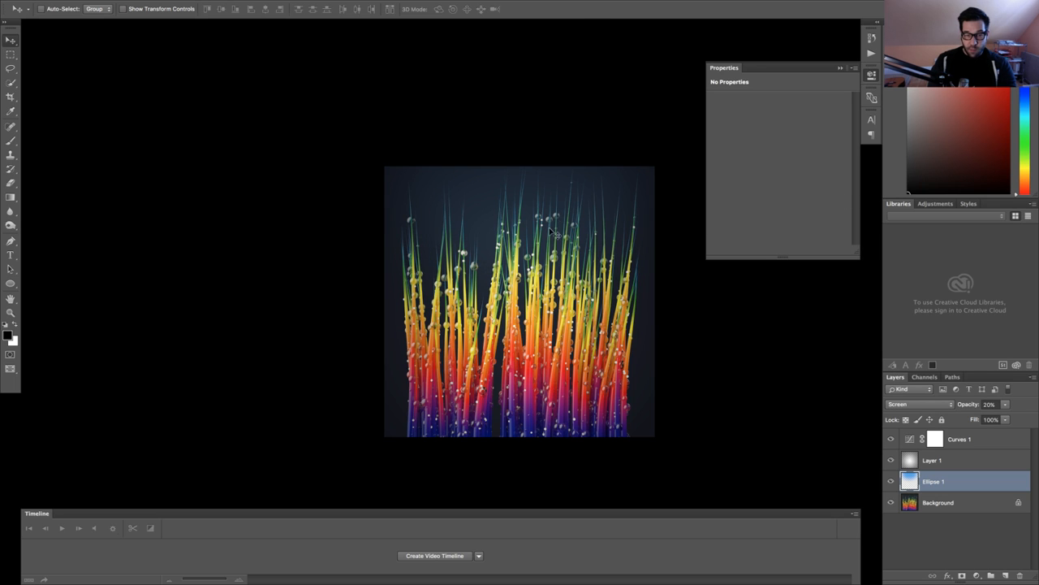
# Duplicate the blue glow, transform the copy with Free Transform and place it over the image's lower-right corner
pyautogui.keyDown('alt'); pyautogui.moveTo(586, 219); pyautogui.dragTo(588, 390); pyautogui.keyUp('alt')
pyautogui.hotkey('ctrl', 't')
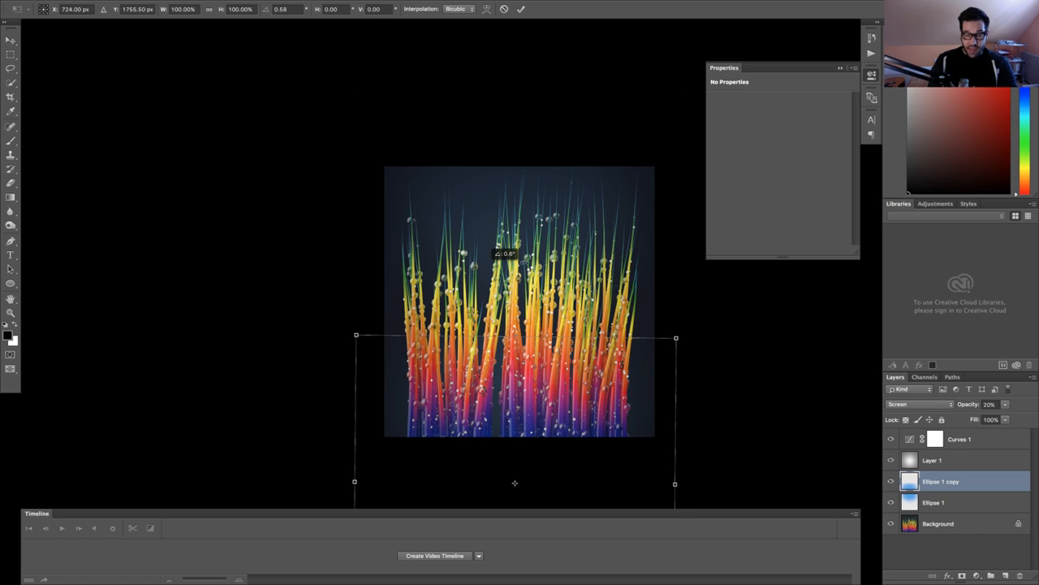
pyautogui.moveTo(544, 335); pyautogui.dragTo(522, 534)
pyautogui.moveTo(515, 535); pyautogui.dragTo(545, 545)
pyautogui.press('Return')
pyautogui.moveTo(587, 420); pyautogui.dragTo(663, 315)
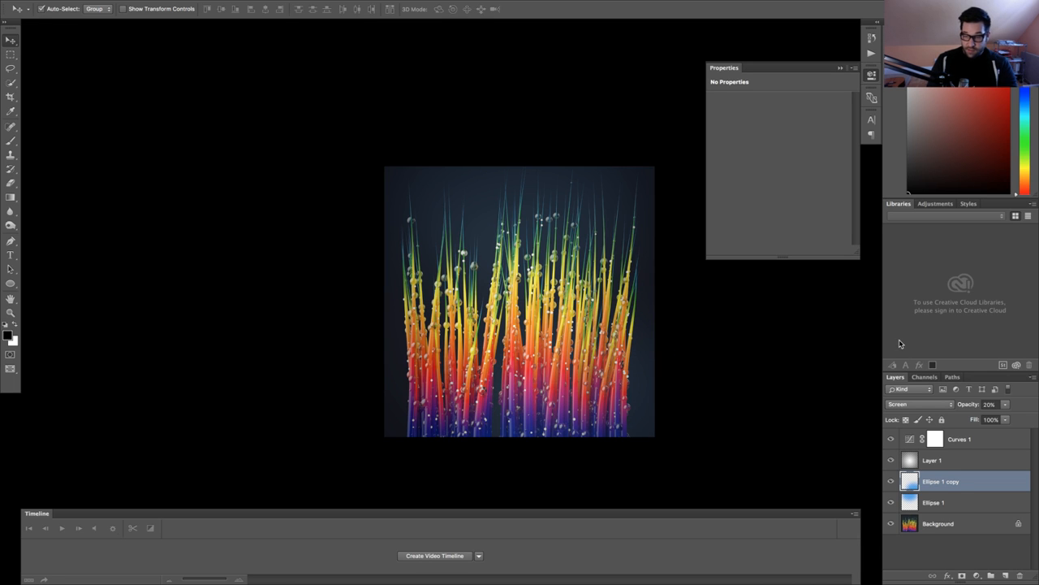
# Shift the copied glow's hue to -180 with Hue/Saturation and set its layer opacity to 60%
pyautogui.hotkey('ctrl', 'u')
pyautogui.moveTo(534, 149); pyautogui.dragTo(280, 115)
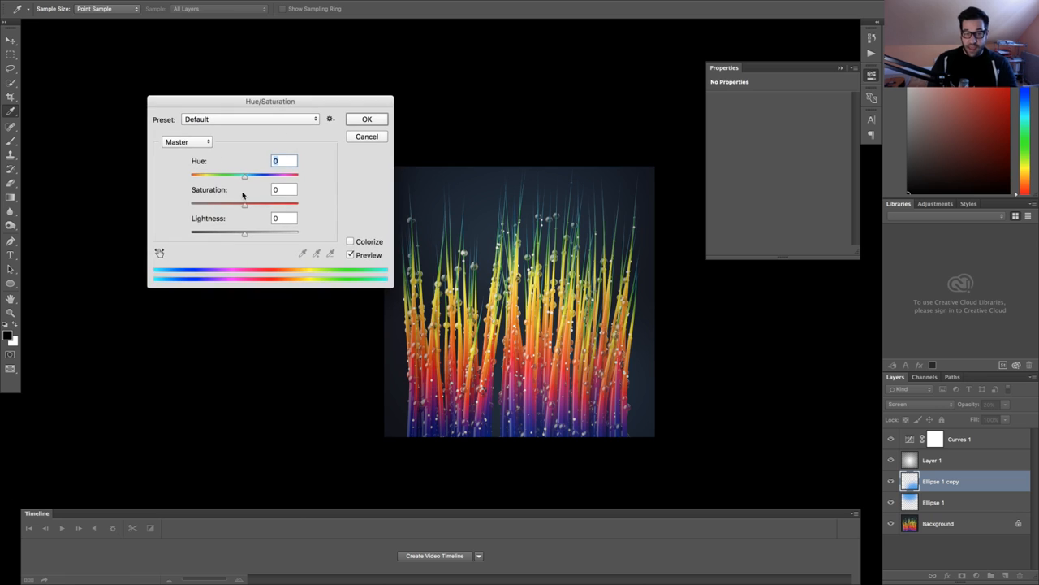
pyautogui.moveTo(244, 178); pyautogui.dragTo(191, 178)
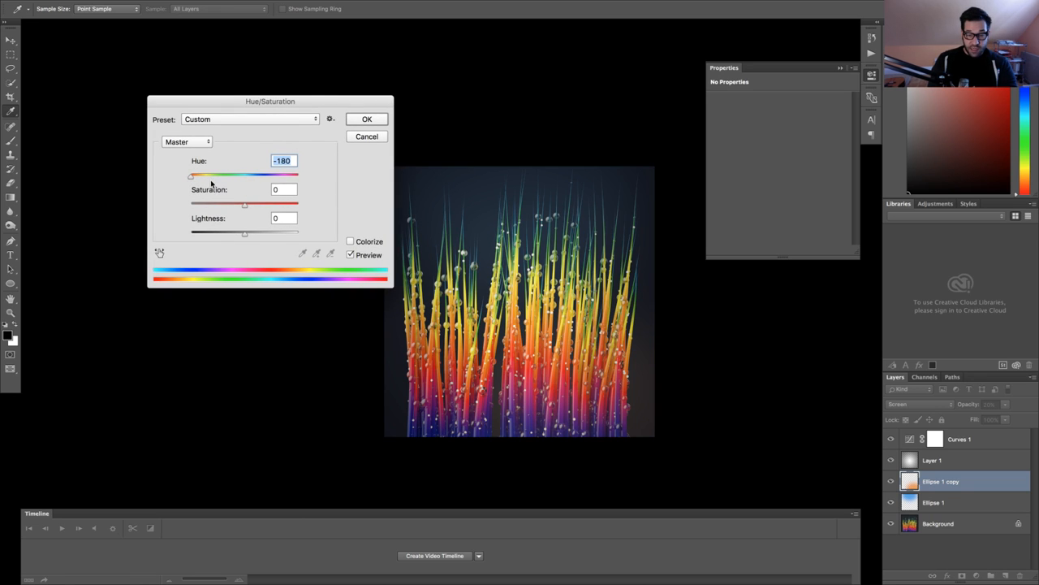
pyautogui.click(366, 120)
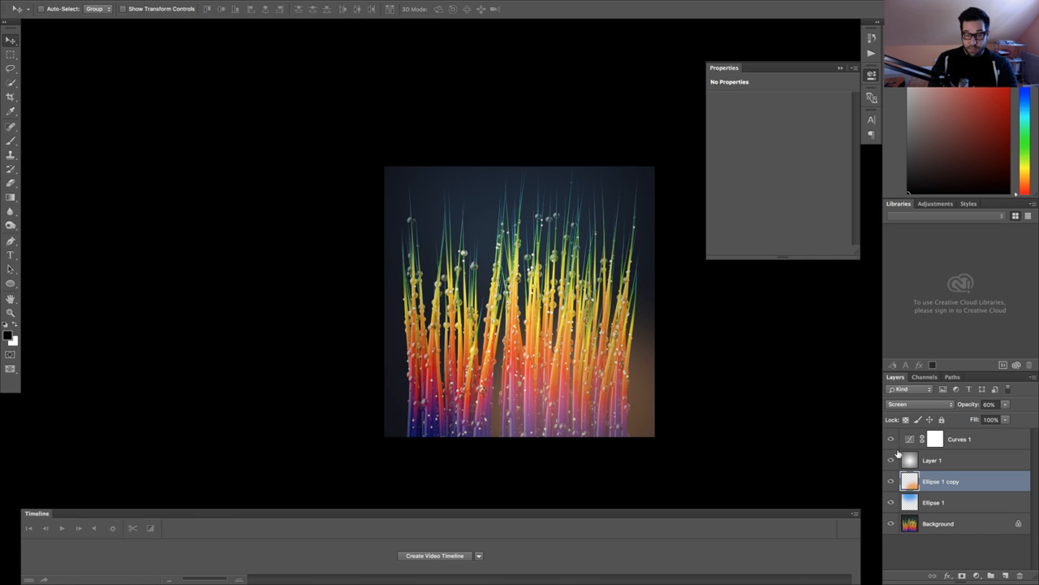
# Recolor the orange glow copy to teal with Hue/Saturation and set its layer opacity to 30%
pyautogui.press('super+u')
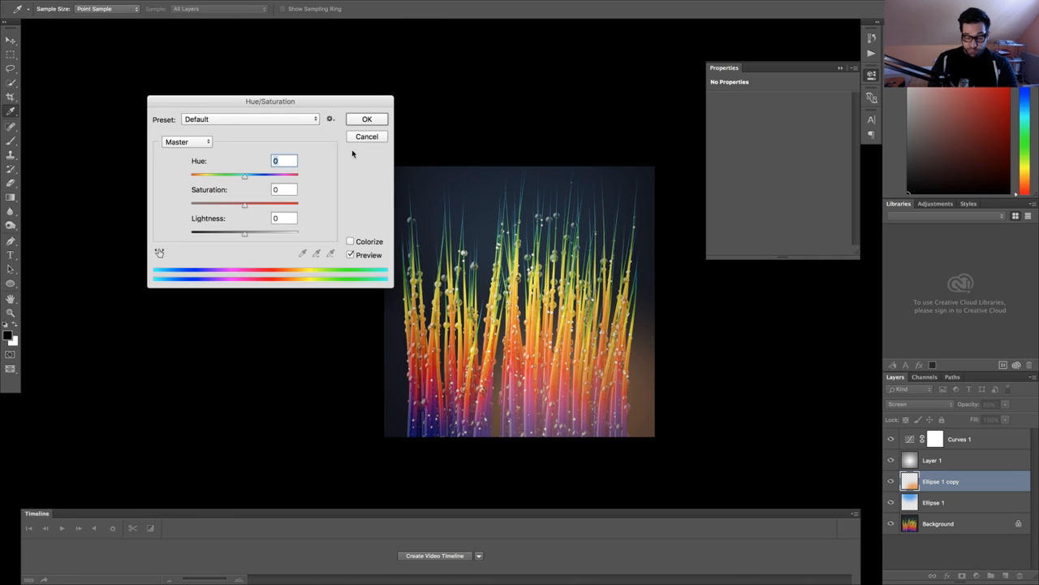
pyautogui.moveTo(315, 103); pyautogui.dragTo(251, 77)
pyautogui.moveTo(184, 150); pyautogui.dragTo(225, 153)
pyautogui.click(301, 94)
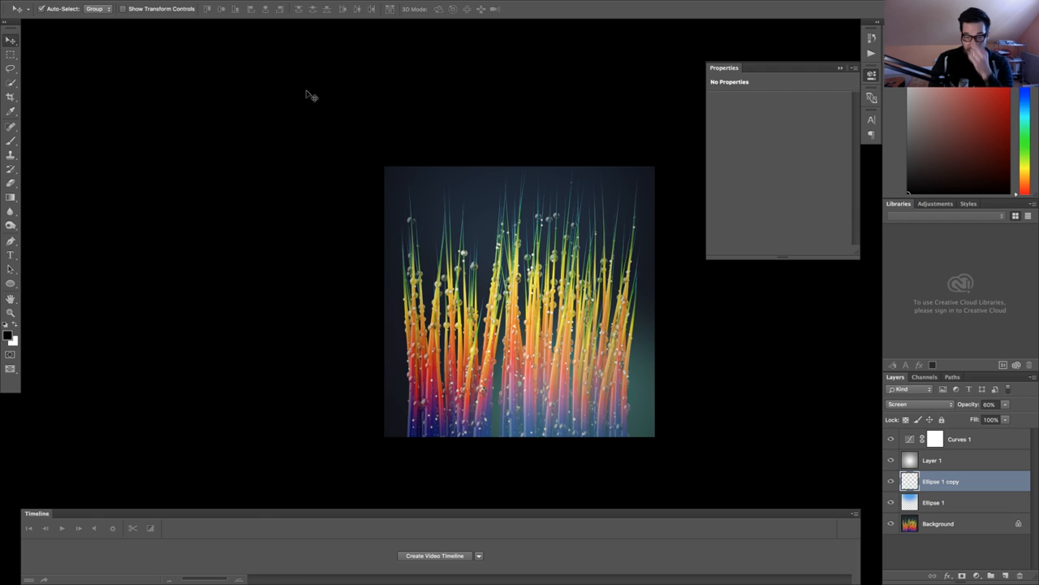
pyautogui.press('v')
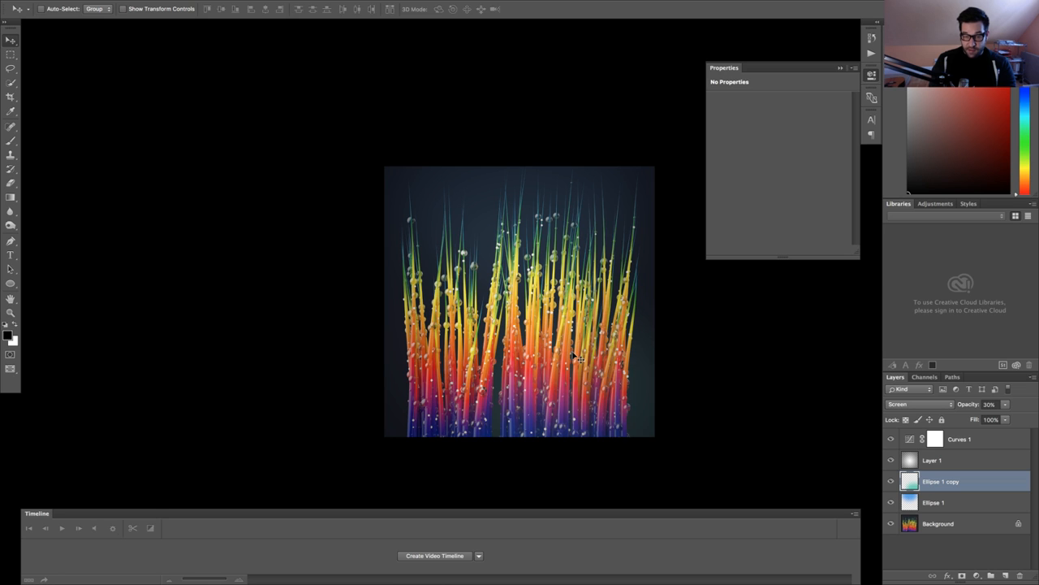
# Nudge the teal glow up toward the image's right edge and set its opacity to 20%
pyautogui.moveTo(596, 405); pyautogui.dragTo(619, 392)
pyautogui.press('f')
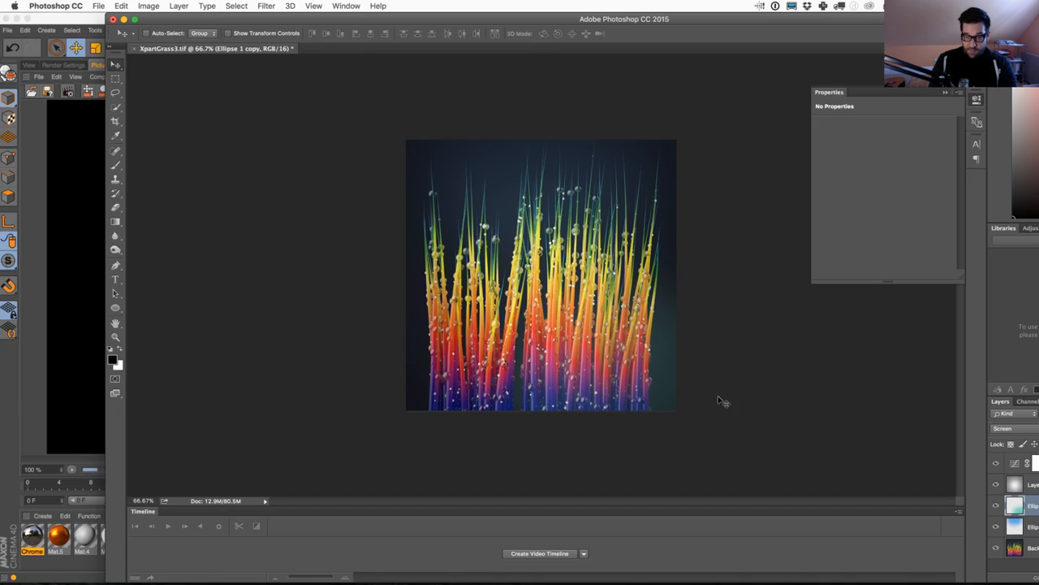
pyautogui.press('f')
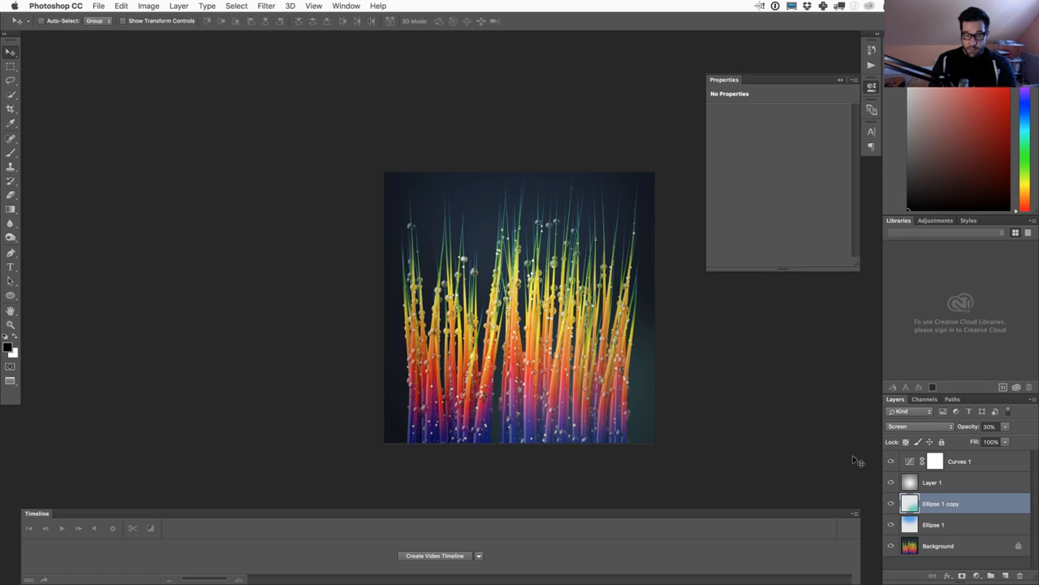
pyautogui.press('f')
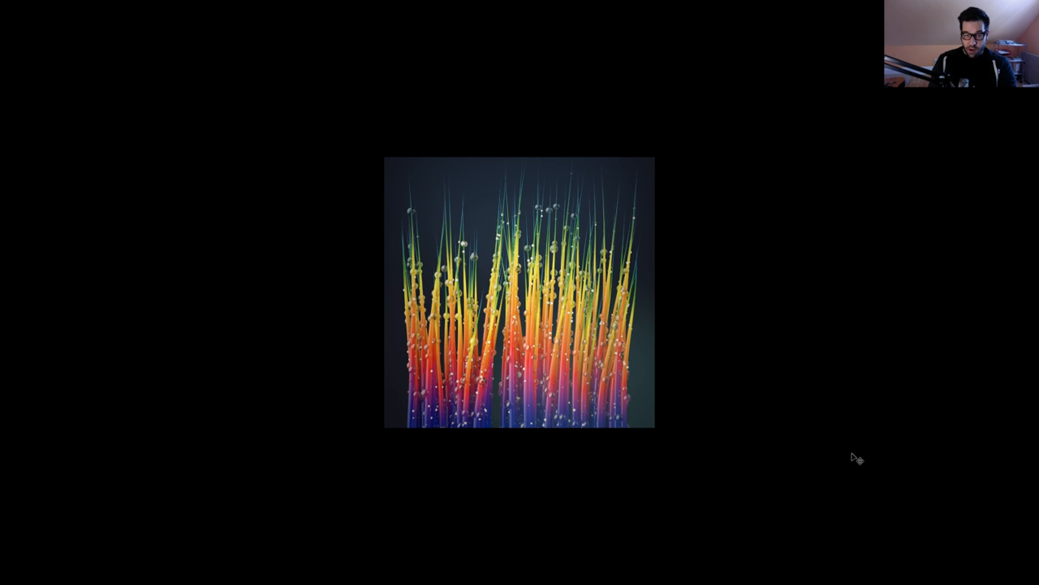
pyautogui.press('Tab')
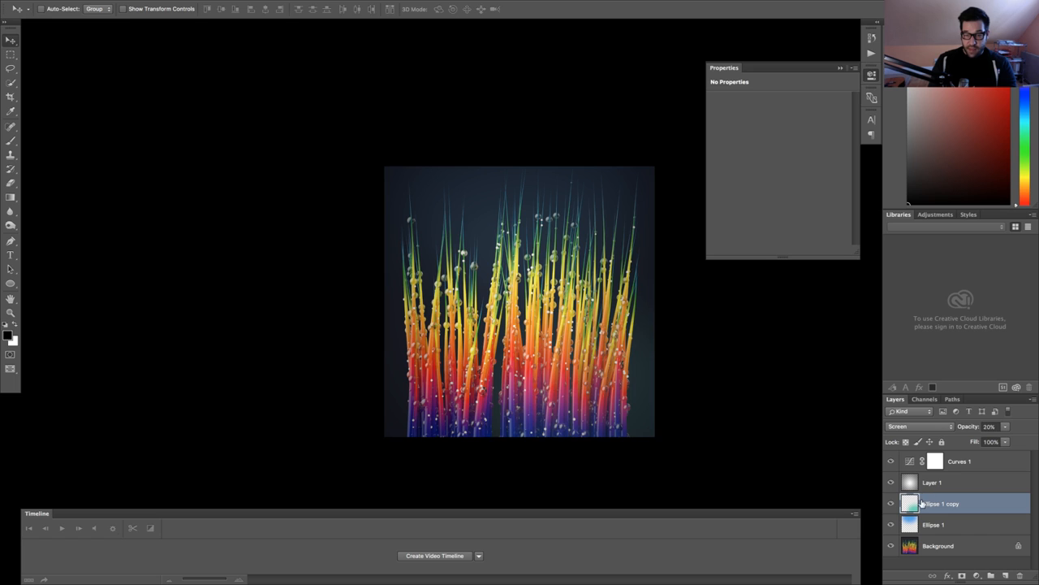
# Set the vignette on Layer 1 to 80% opacity and check the image in full screen
pyautogui.click(909, 525)
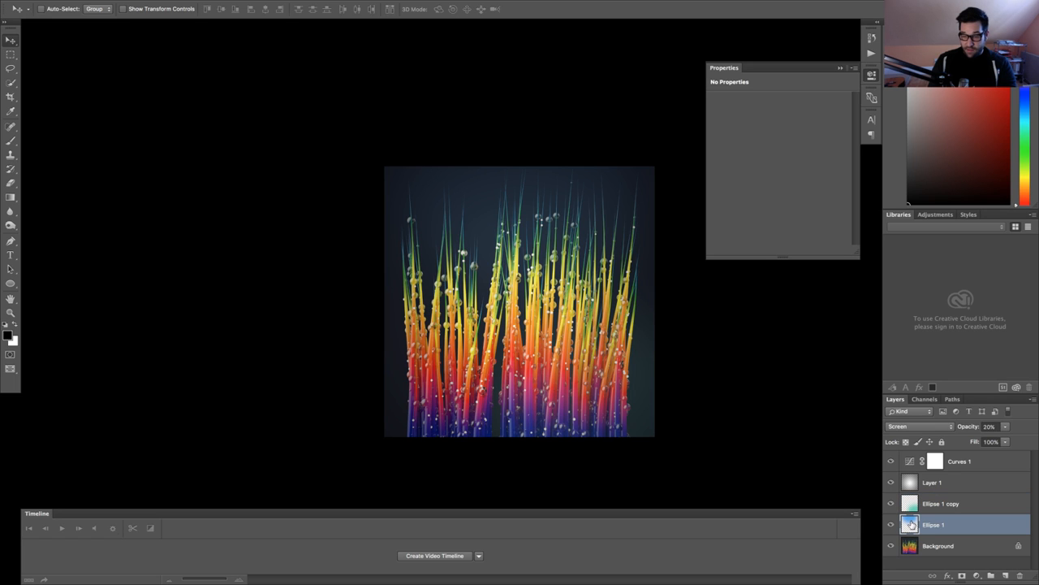
pyautogui.press('1')
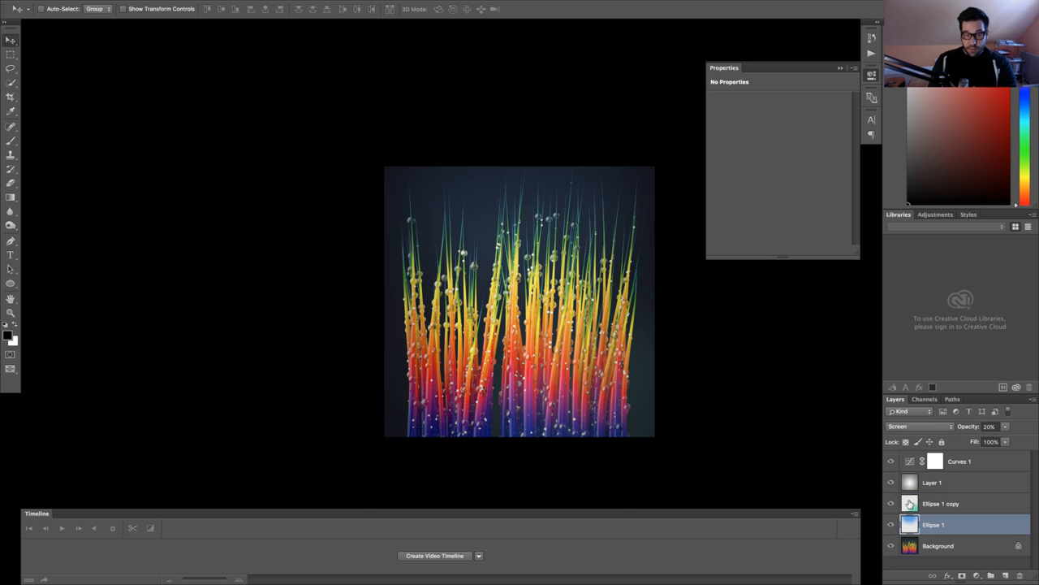
pyautogui.click(911, 483)
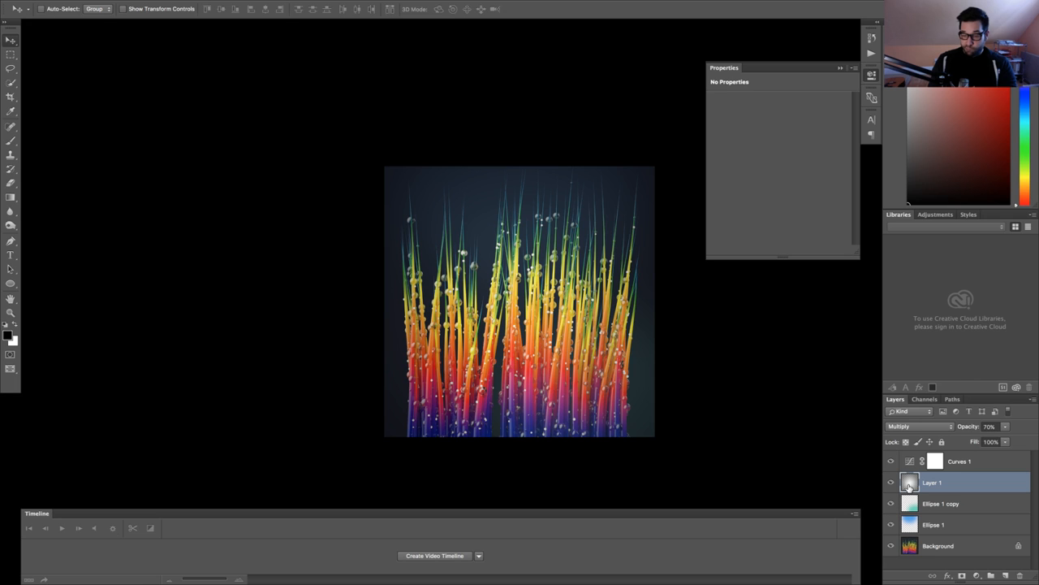
pyautogui.press('8')
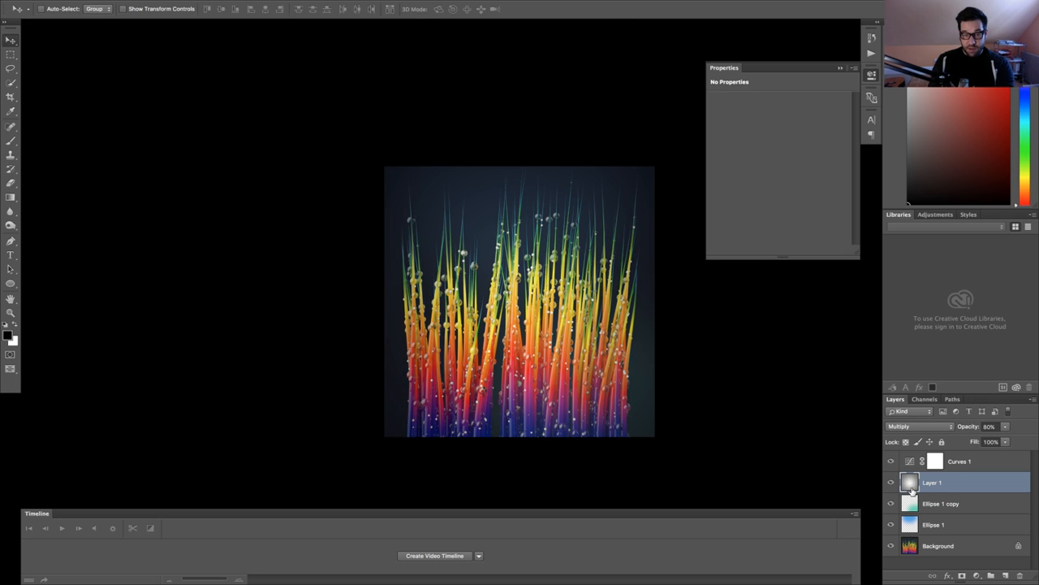
pyautogui.press('f')
pyautogui.press('f')
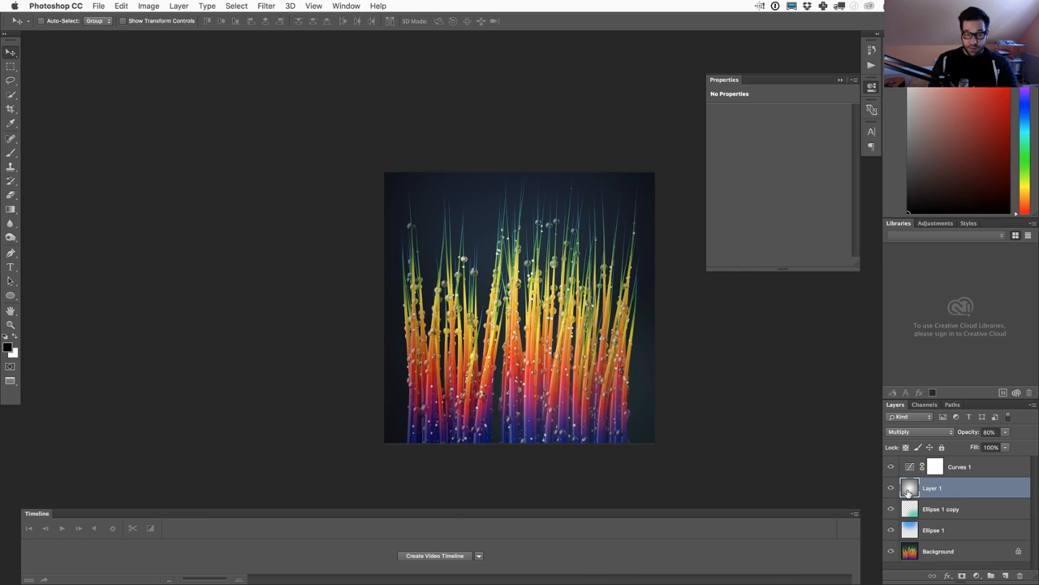
pyautogui.press('f')
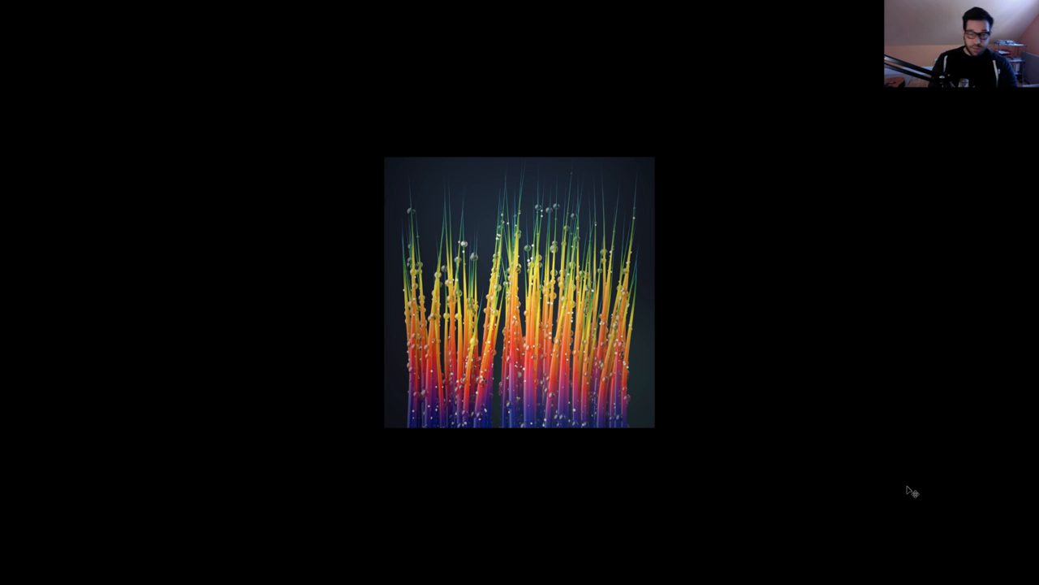
pyautogui.press('f')
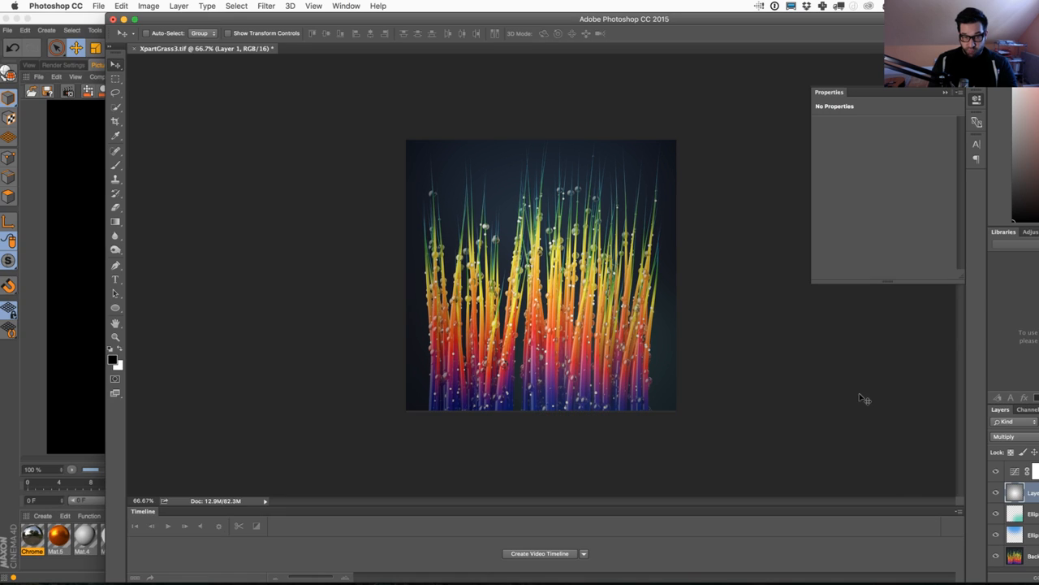
pyautogui.press('f')
pyautogui.press('Tab')
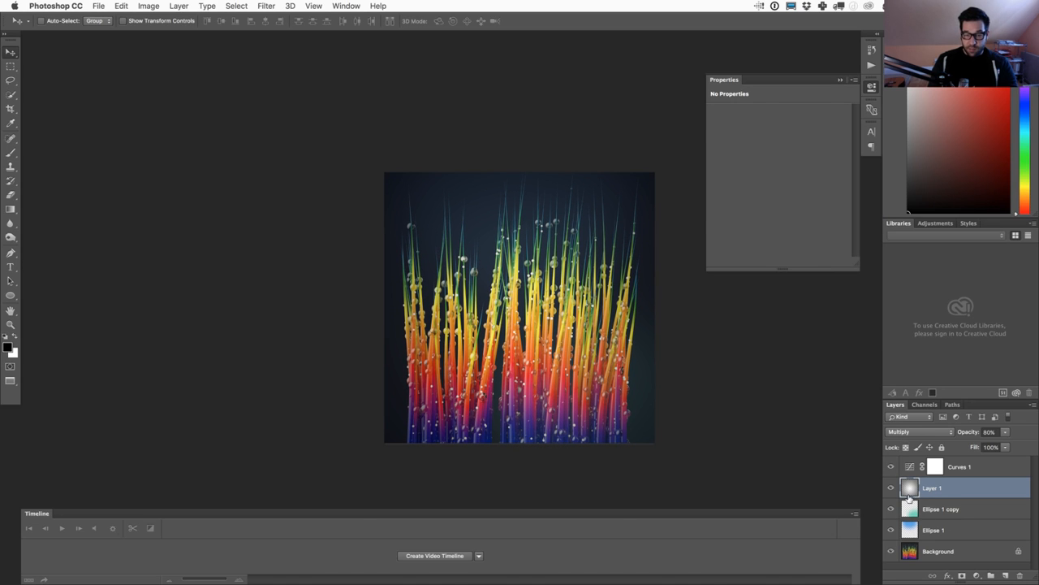
# Add a second Curves adjustment layer above Curves 1 and shape its RGB curve into a mild S for more contrast
pyautogui.click(911, 460)
pyautogui.click(813, 155)
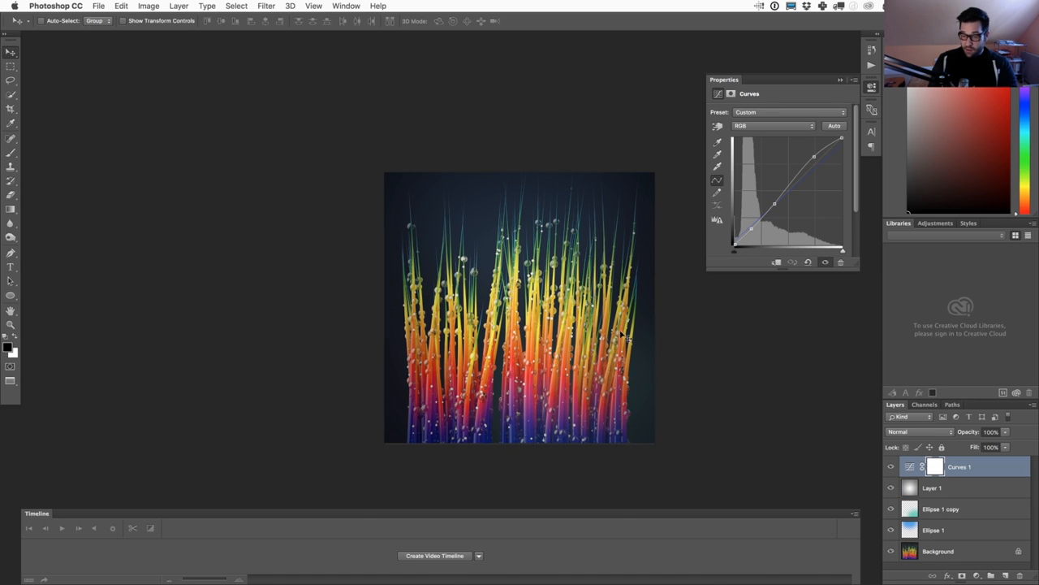
pyautogui.click(975, 574)
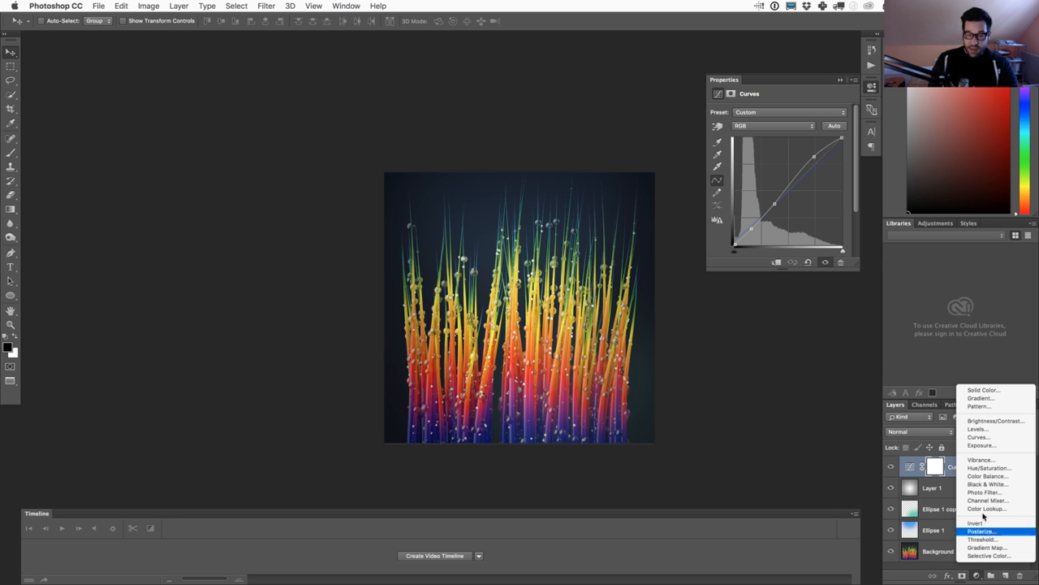
pyautogui.click(985, 439)
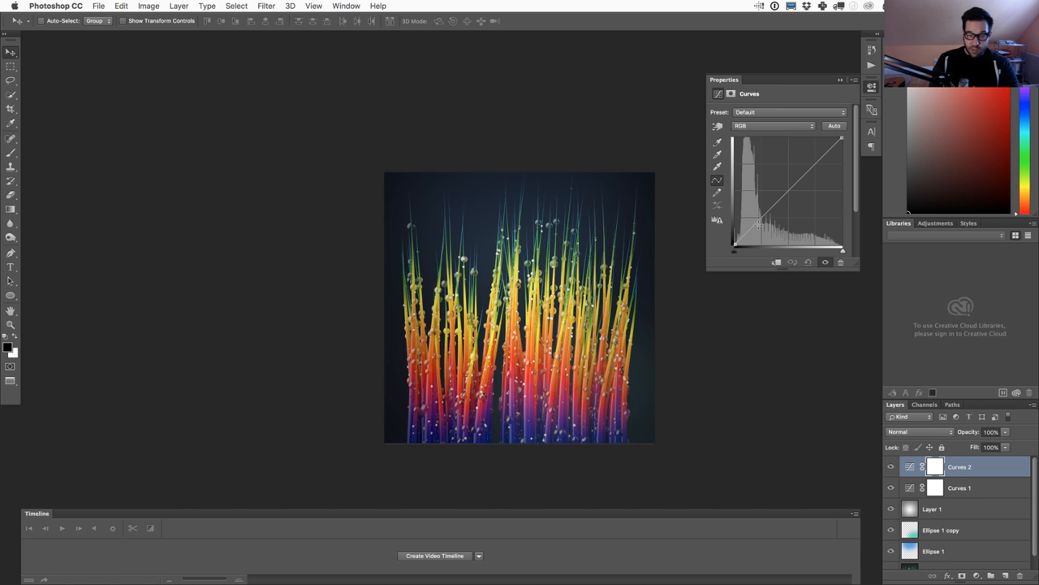
pyautogui.moveTo(760, 219); pyautogui.dragTo(763, 224)
pyautogui.moveTo(802, 181); pyautogui.dragTo(801, 173)
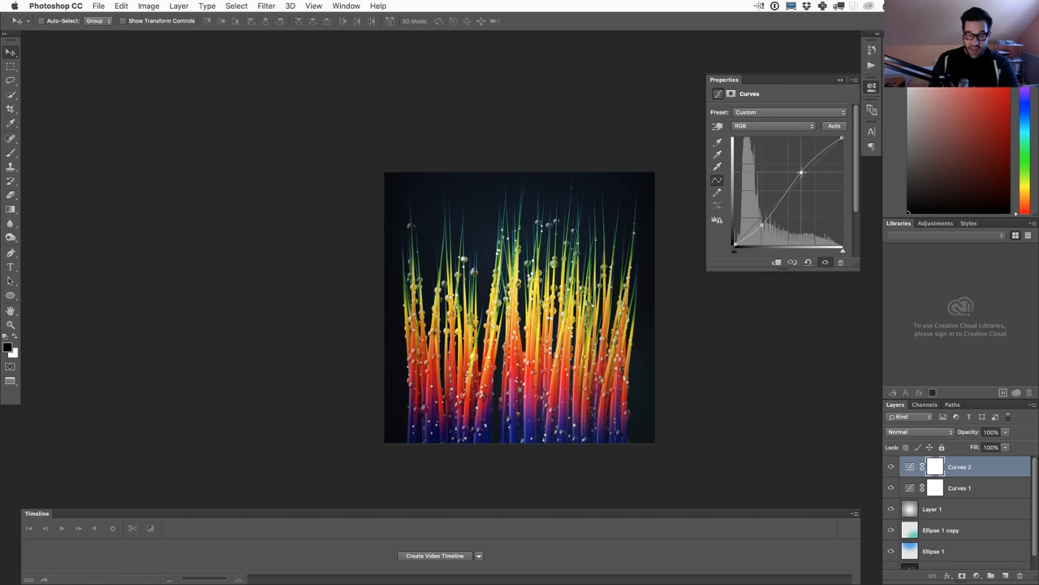
pyautogui.moveTo(764, 224); pyautogui.dragTo(754, 229)
pyautogui.moveTo(800, 174); pyautogui.dragTo(801, 173)
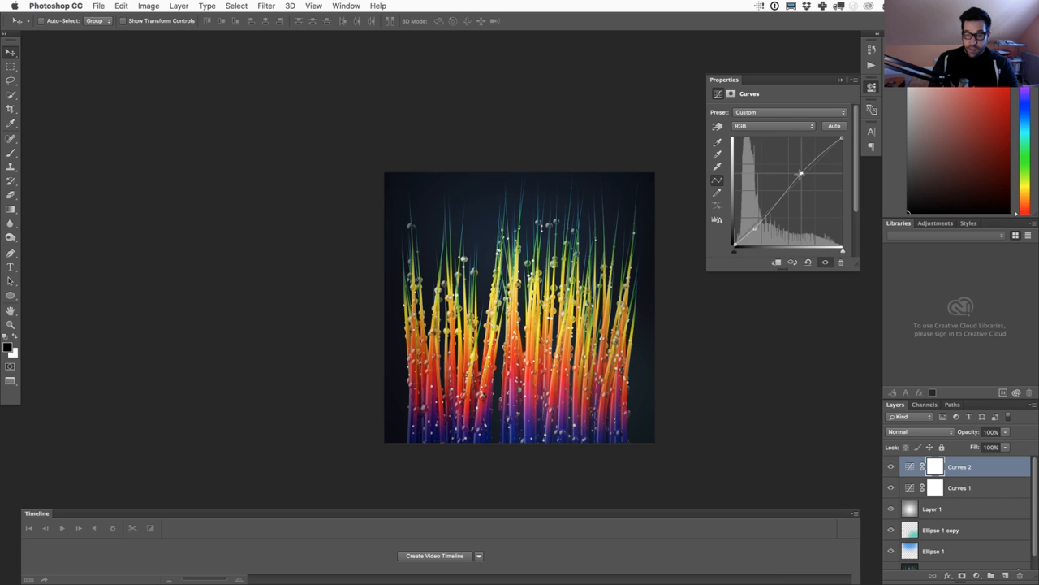
# In the Blue channel of Curves 2, slightly raise the shadows and midtones and lower the white end point
pyautogui.click(773, 126)
pyautogui.click(755, 152)
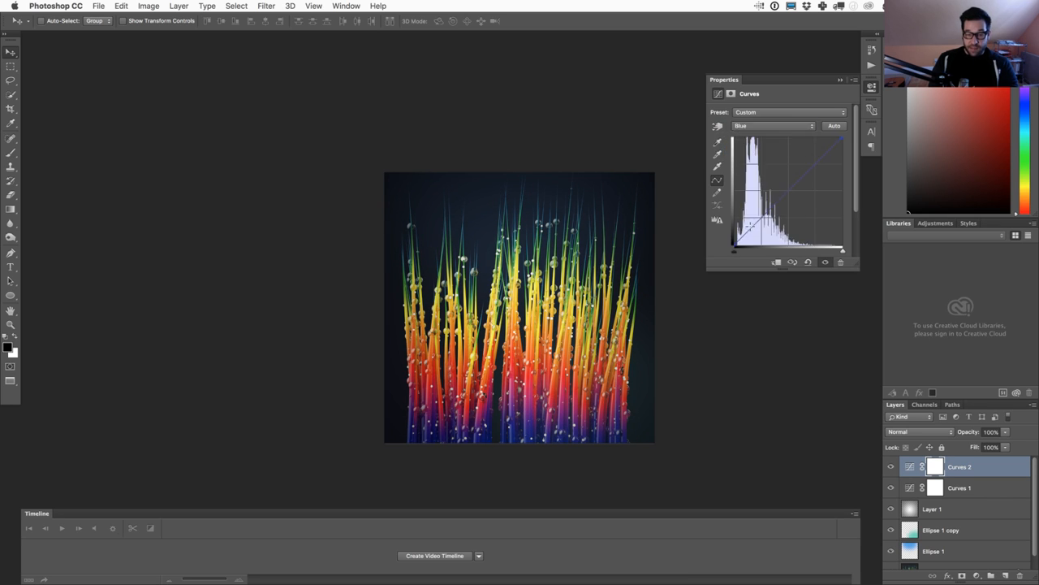
pyautogui.moveTo(760, 222)
pyautogui.mouseDown()
pyautogui.moveTo(756, 208)
pyautogui.moveTo(759, 220)
pyautogui.mouseUp()
pyautogui.moveTo(781, 197); pyautogui.dragTo(781, 194)
pyautogui.moveTo(843, 139); pyautogui.dragTo(859, 151)
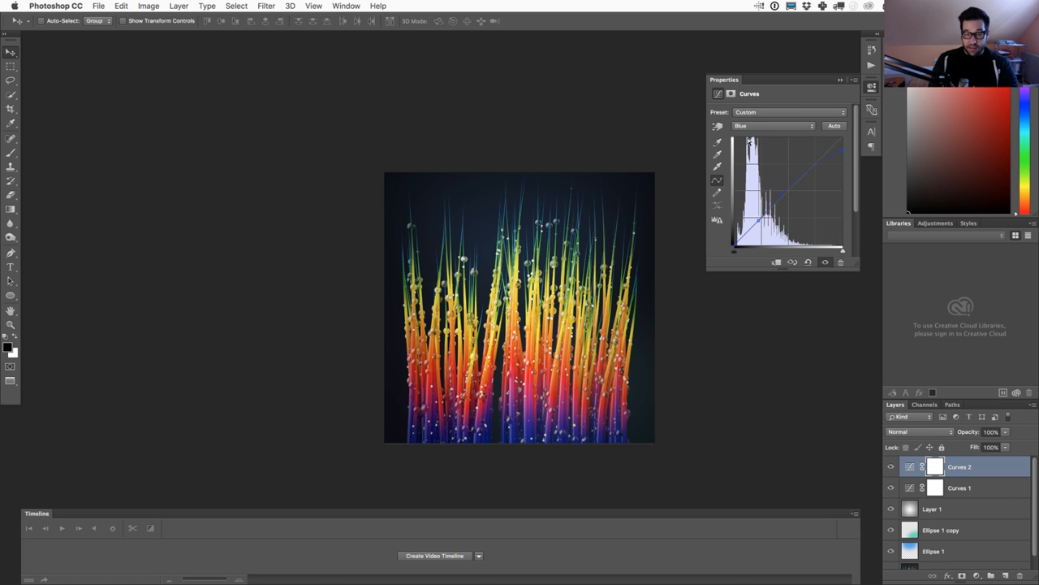
# Fine-tune the shadow point of the RGB curve in Curves 2 and check the image in full screen
pyautogui.click(773, 126)
pyautogui.click(751, 99)
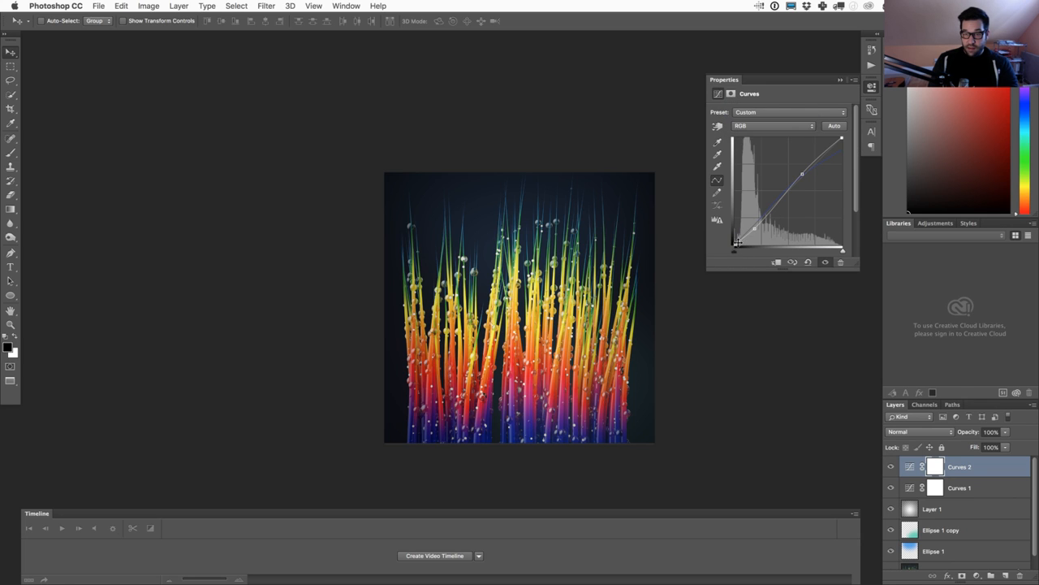
pyautogui.moveTo(736, 242); pyautogui.dragTo(755, 228)
pyautogui.press('f')
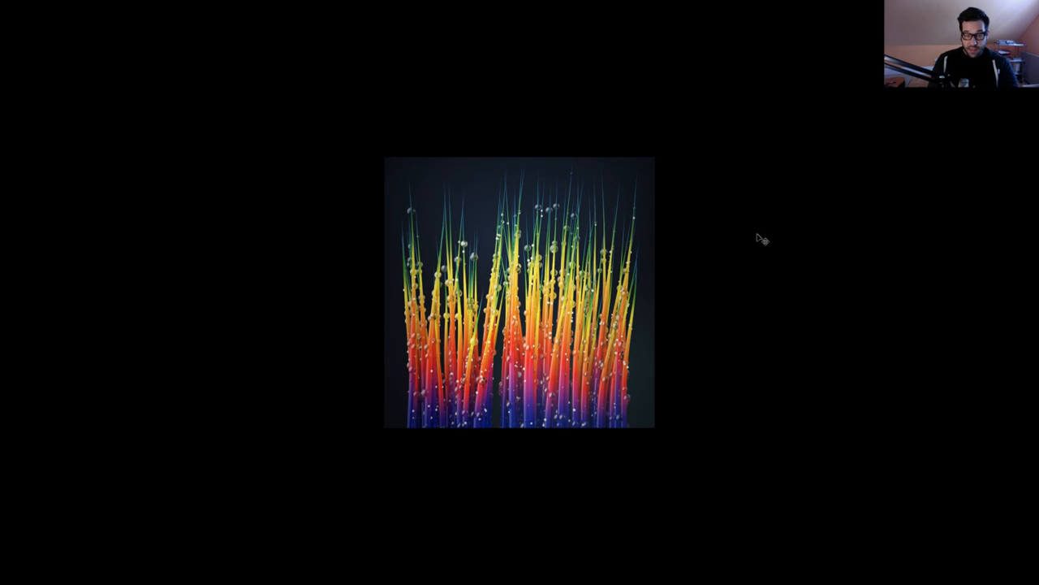
pyautogui.press('Tab')
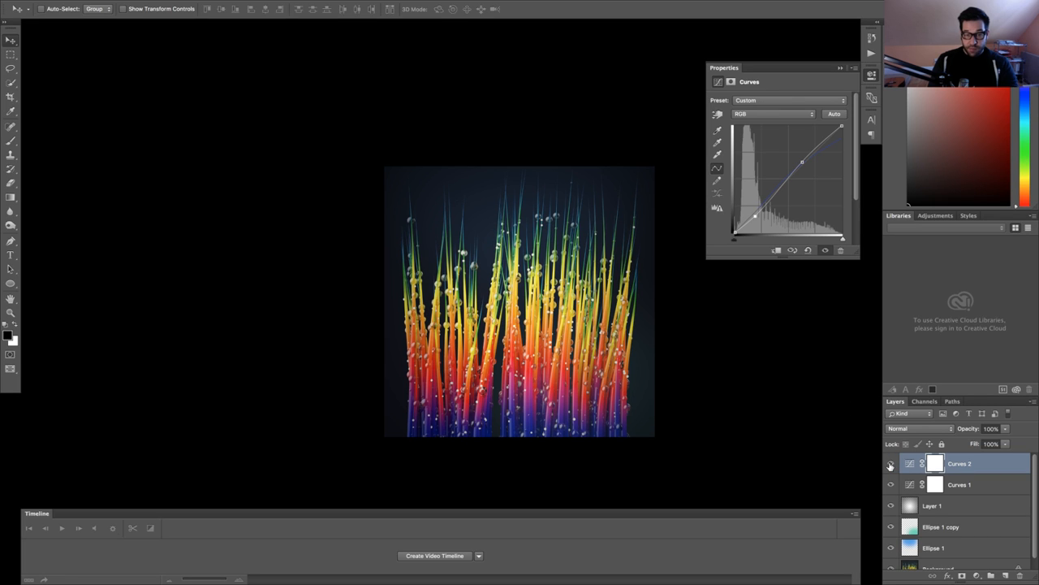
# Toggle the visibility of Curves 2 several times to compare the image with and without its grading
pyautogui.click(890, 464)
pyautogui.click(891, 463)
pyautogui.click(891, 464)
pyautogui.click(891, 463)
pyautogui.click(891, 463)
pyautogui.click(891, 464)
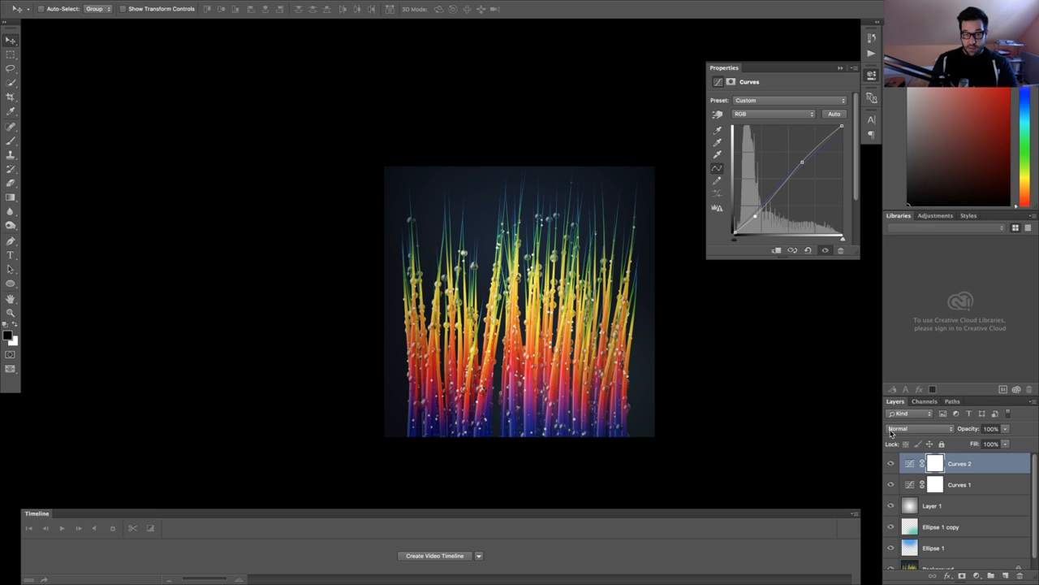
# Compare the original Background render alone with all layers shown, and view the graded image in full screen
pyautogui.scroll(-1, 1033, 474)
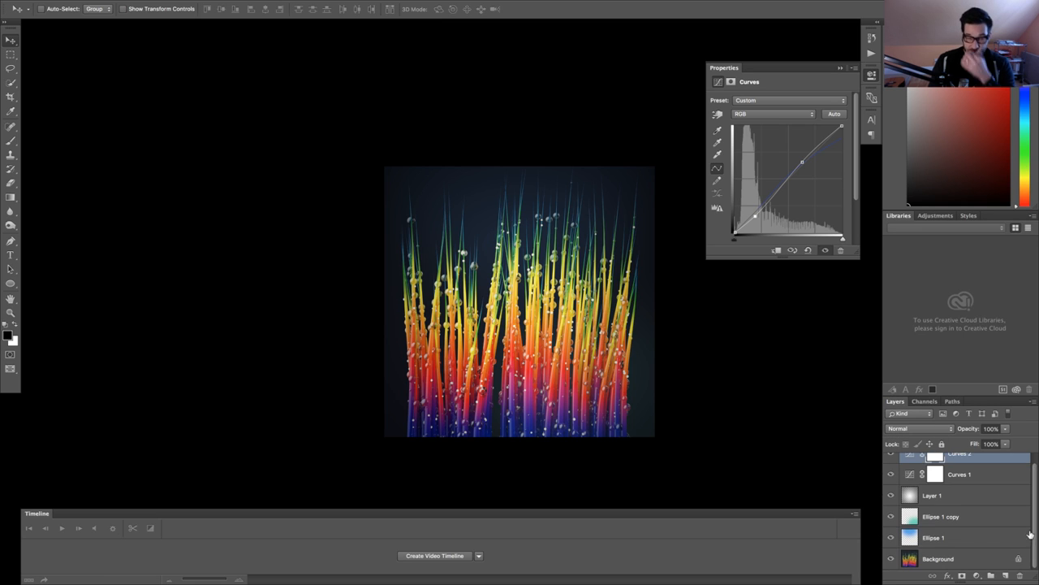
pyautogui.keyDown('alt'); pyautogui.click(892, 559); pyautogui.keyUp('alt')
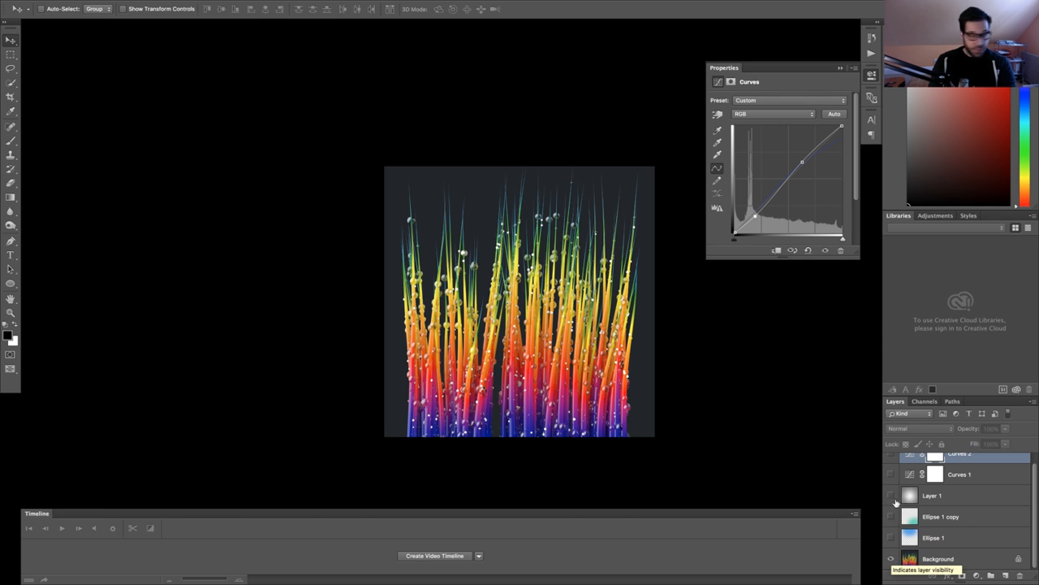
pyautogui.keyDown('alt'); pyautogui.click(891, 559); pyautogui.keyUp('alt')
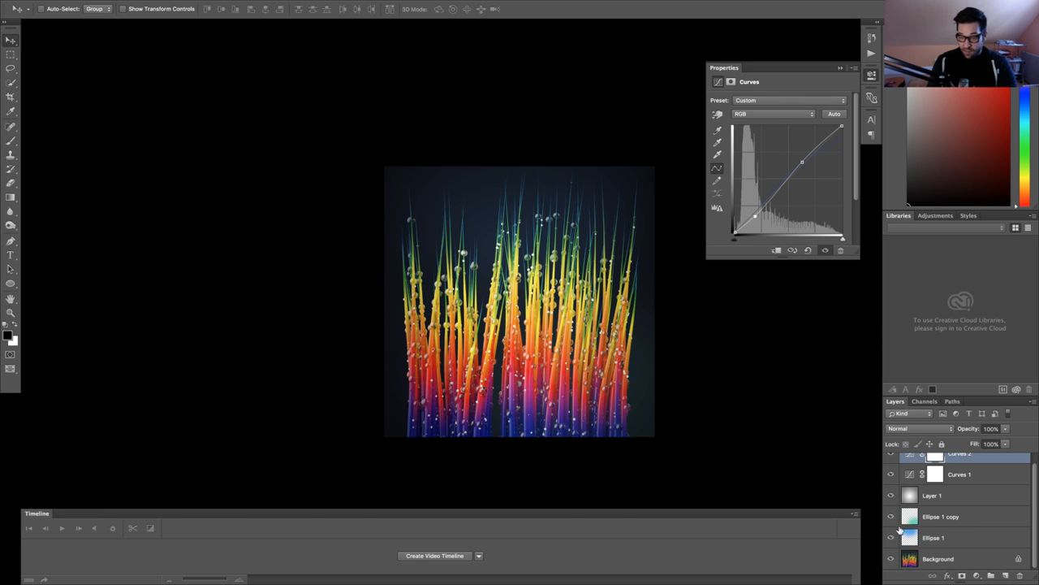
pyautogui.rightClick(892, 558)
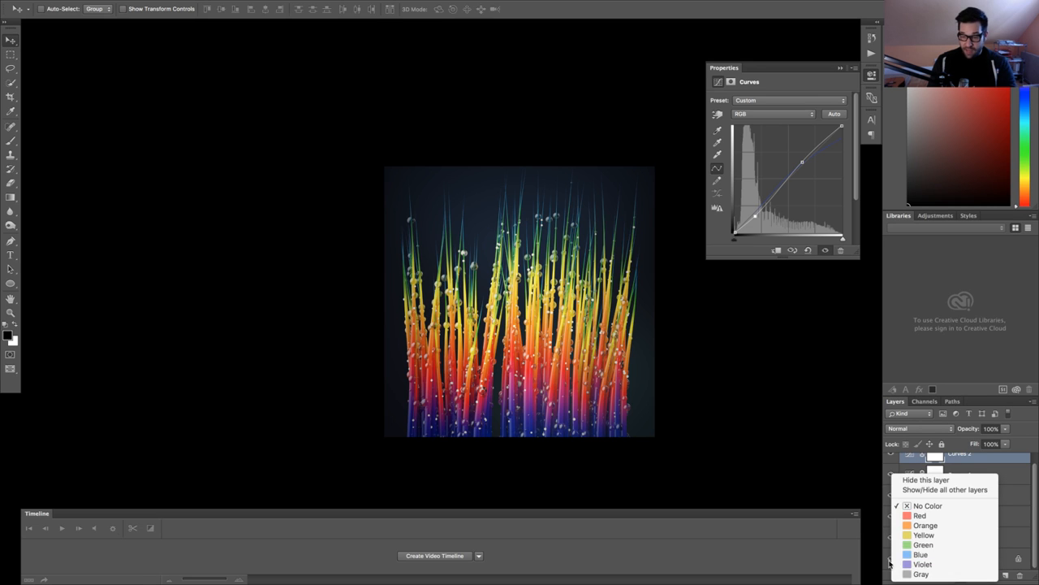
pyautogui.click(891, 562)
pyautogui.keyDown('alt'); pyautogui.click(891, 561); pyautogui.keyUp('alt')
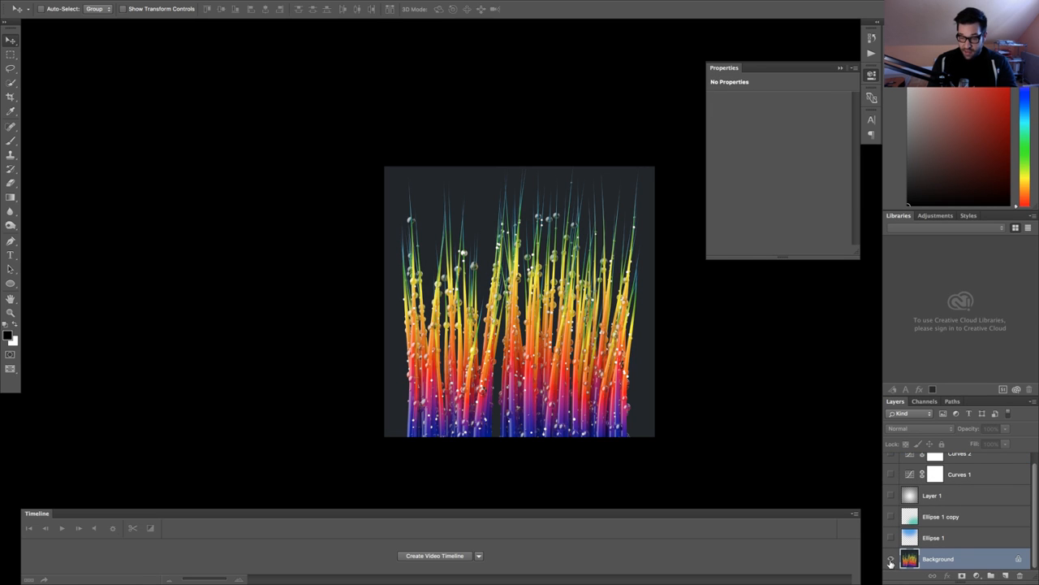
pyautogui.keyDown('alt'); pyautogui.click(892, 560); pyautogui.keyUp('alt')
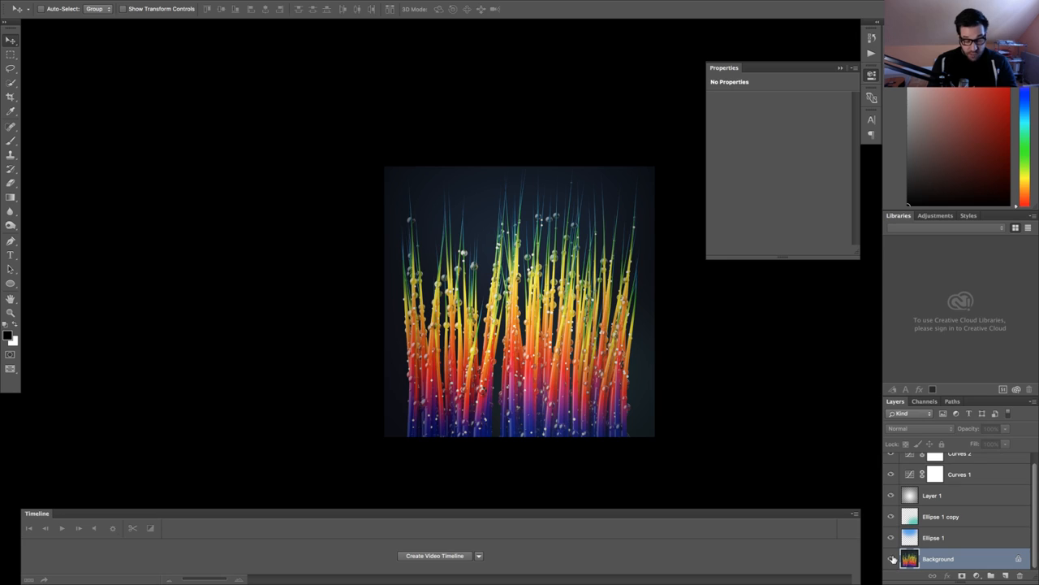
pyautogui.keyDown('alt'); pyautogui.click(892, 560); pyautogui.keyUp('alt')
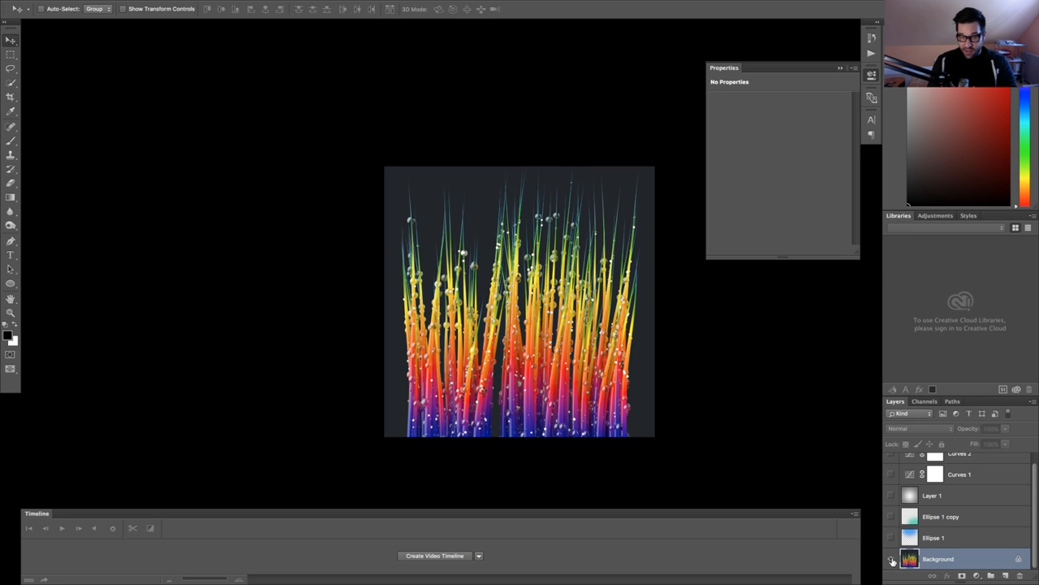
pyautogui.keyDown('alt'); pyautogui.click(891, 560); pyautogui.keyUp('alt')
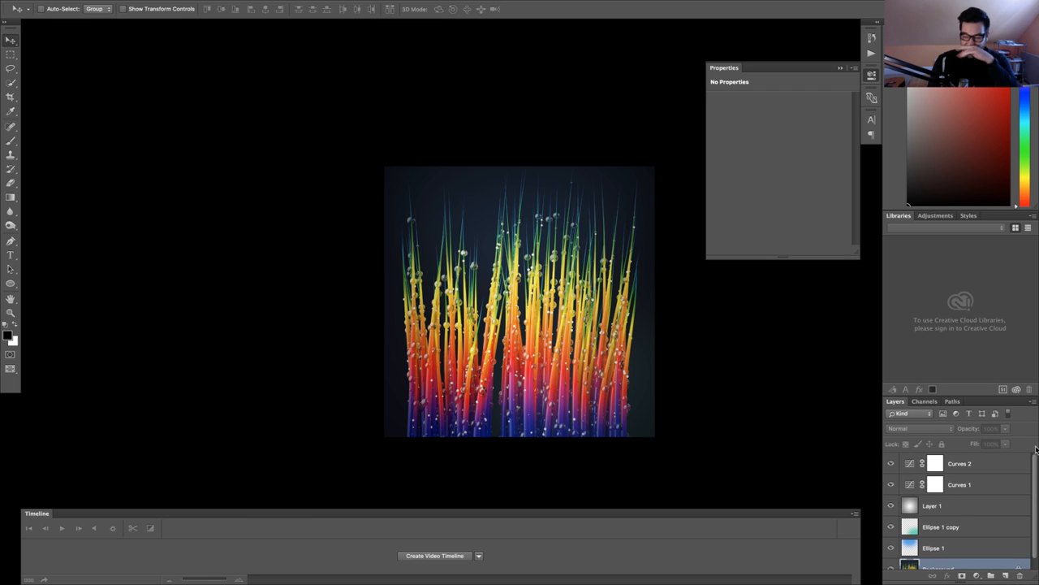
pyautogui.scroll(1, 893, 560)
pyautogui.keyDown('alt'); pyautogui.click(893, 564); pyautogui.keyUp('alt')
pyautogui.keyDown('alt'); pyautogui.click(893, 567); pyautogui.keyUp('alt')
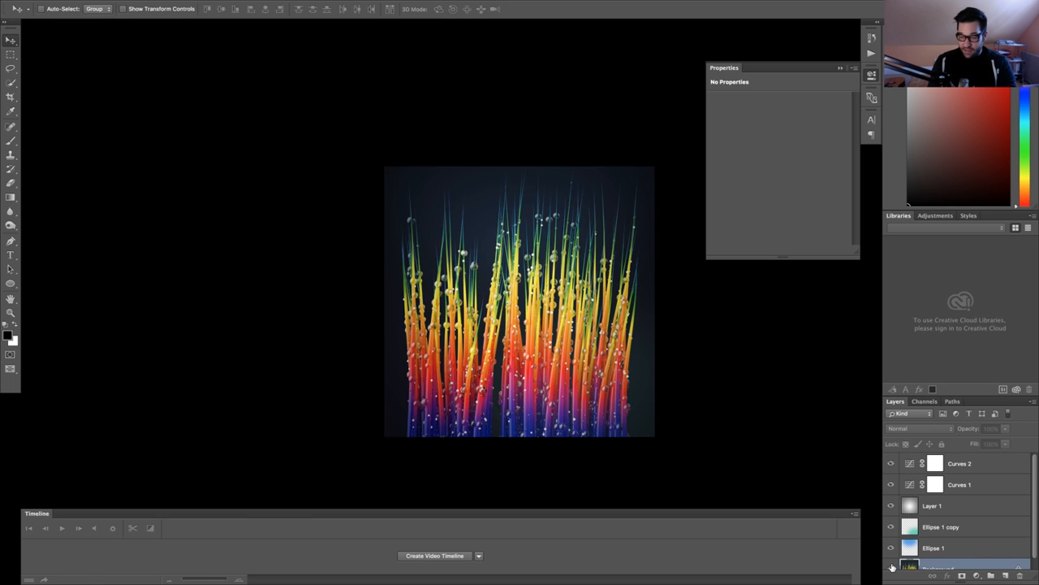
pyautogui.press('f')
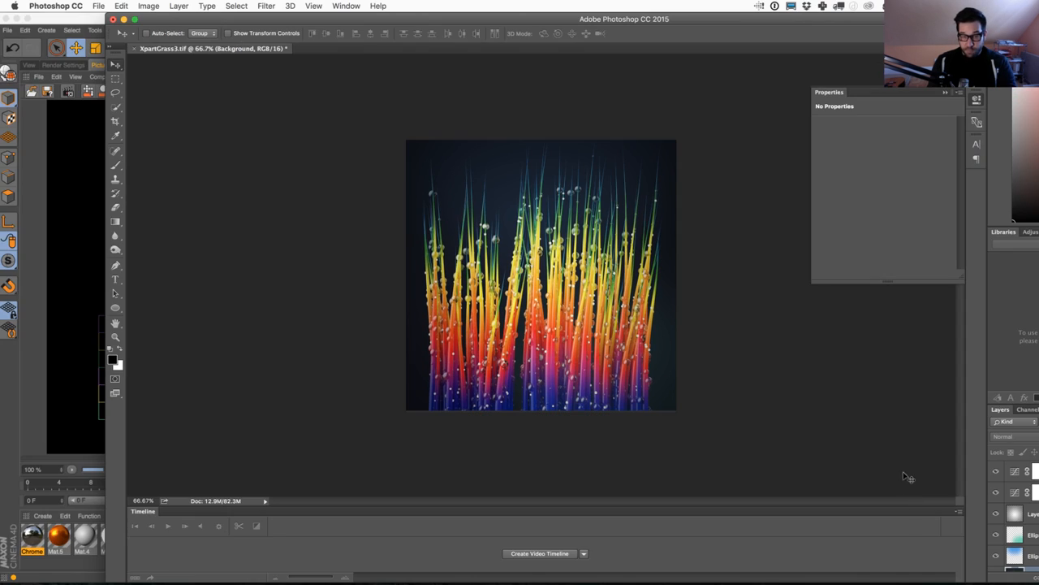
pyautogui.press('f')
pyautogui.press('f')
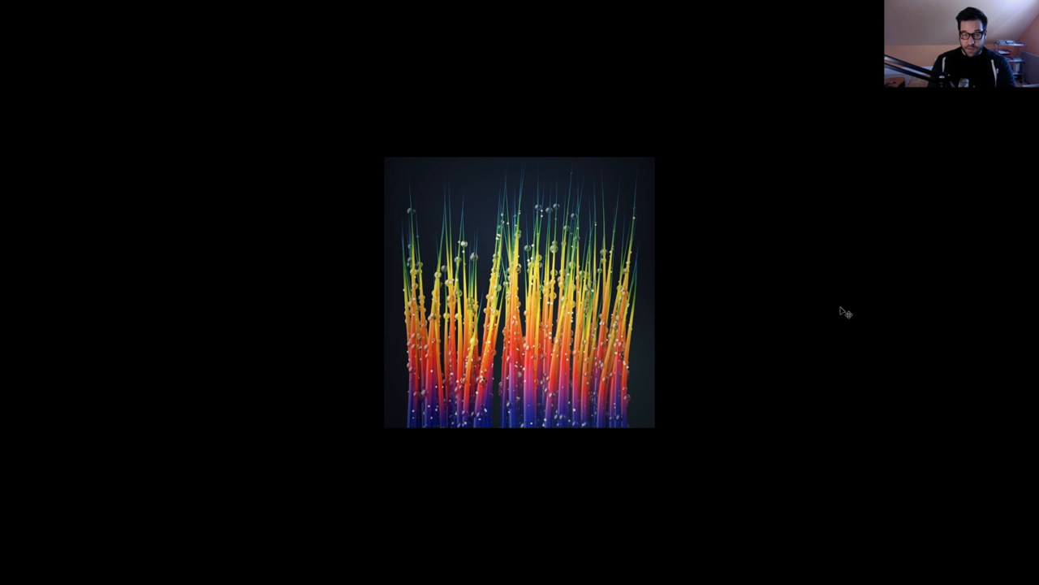
# Save the layered image as XpartGrass3.psd in Photoshop format in the Twitch folder with Maximize Compatibility on
pyautogui.press('super+shift+s')
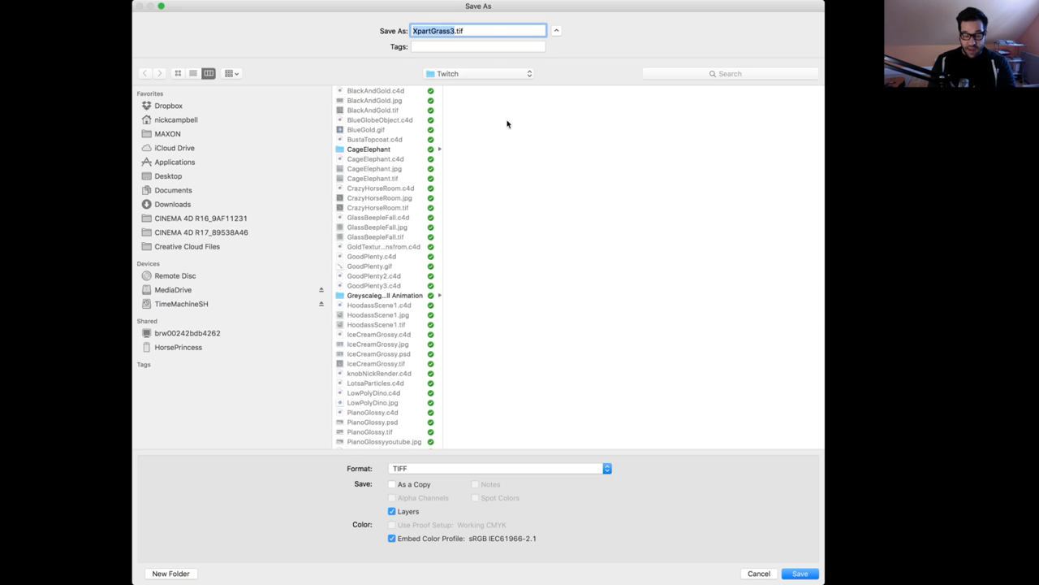
pyautogui.click(527, 467)
pyautogui.click(508, 342)
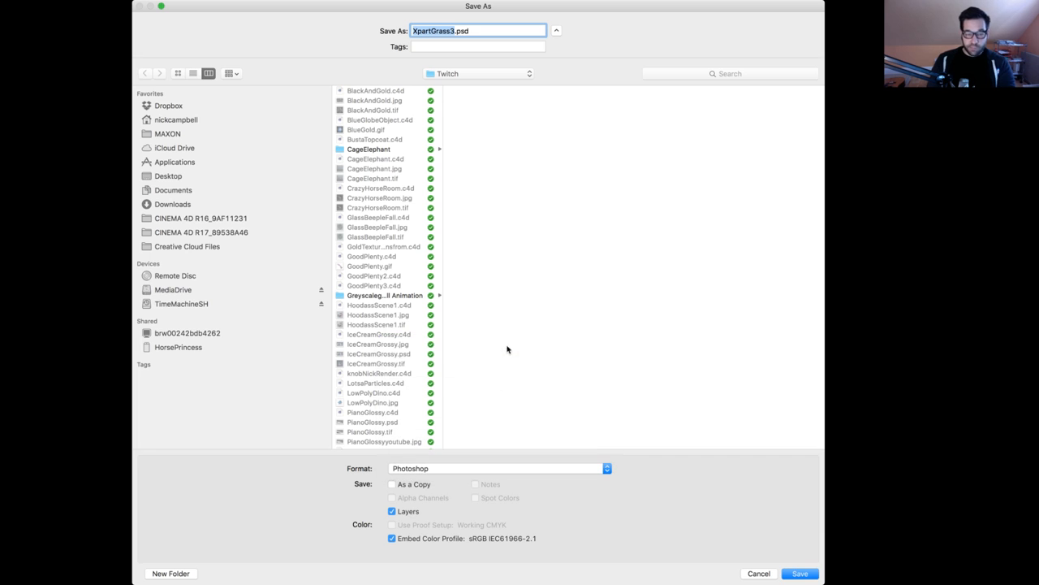
pyautogui.click(784, 574)
pyautogui.click(487, 124)
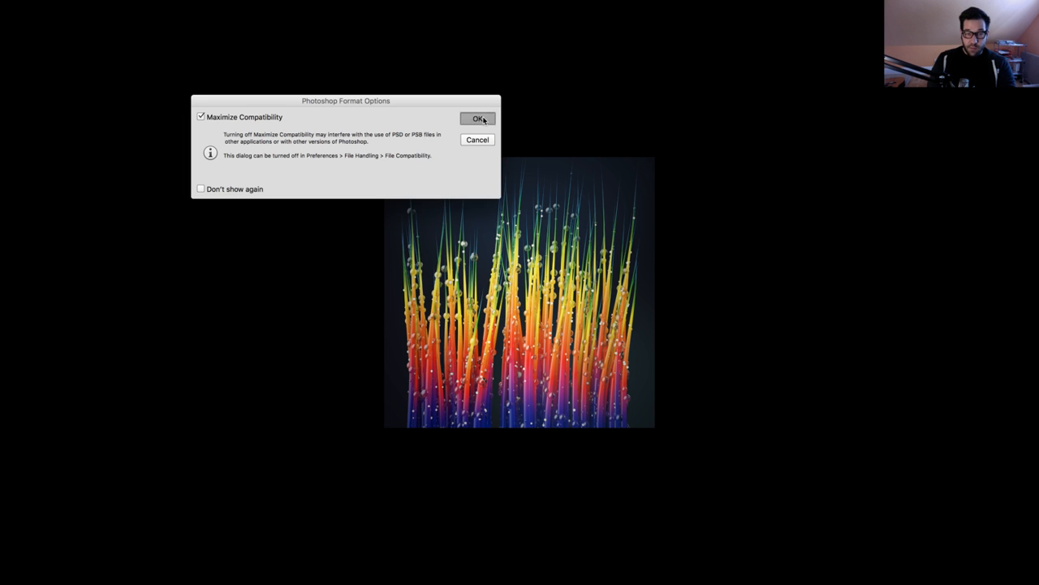
pyautogui.press('f')
pyautogui.press('f')
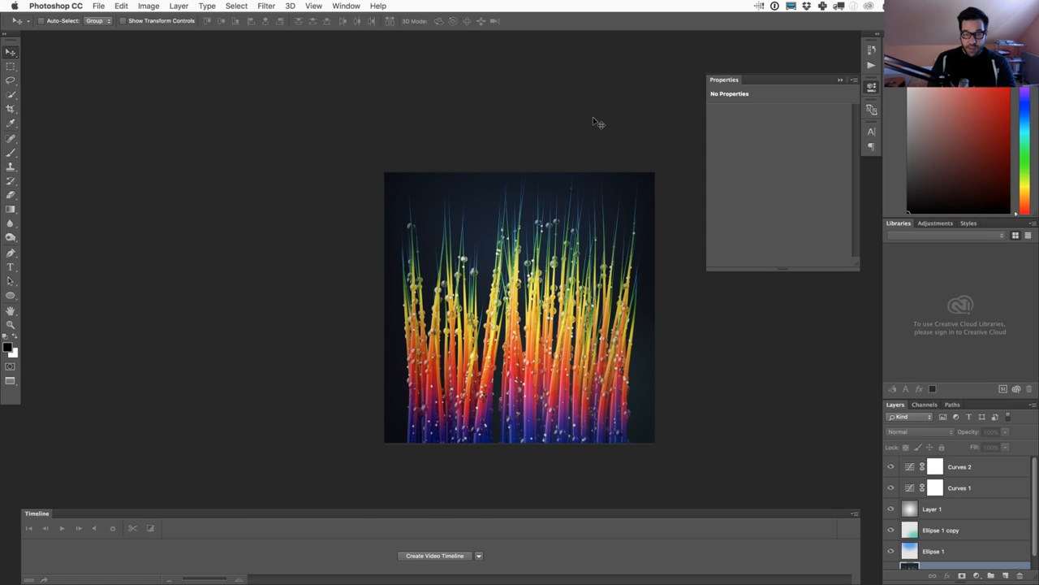
# Switch to CINEMA 4D and look through the HDRI collections available to the HDR Studio Rig, keeping the current HDRI
pyautogui.press('super+Tab')
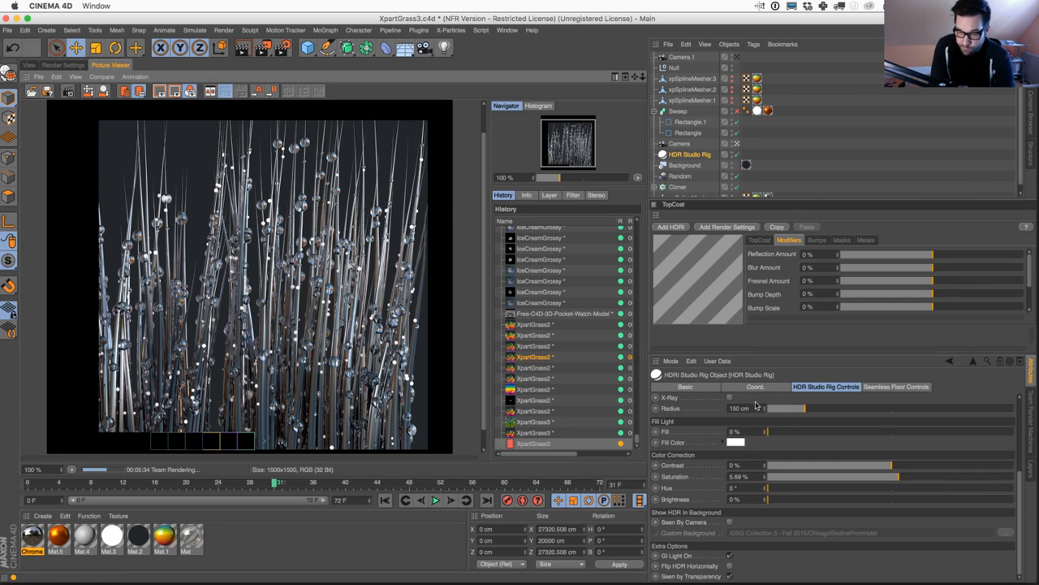
pyautogui.scroll(5, 871, 436)
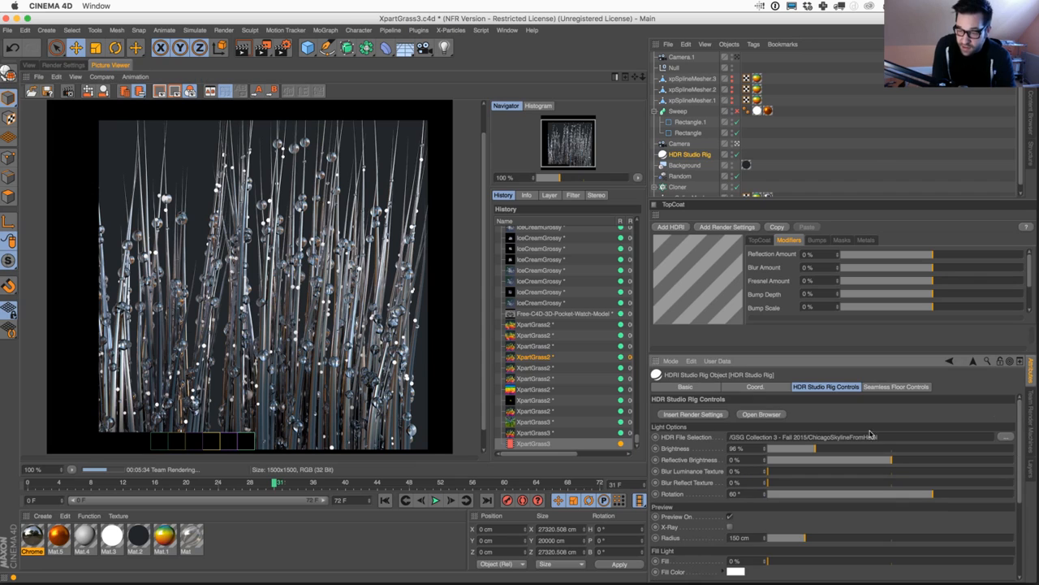
pyautogui.click(762, 415)
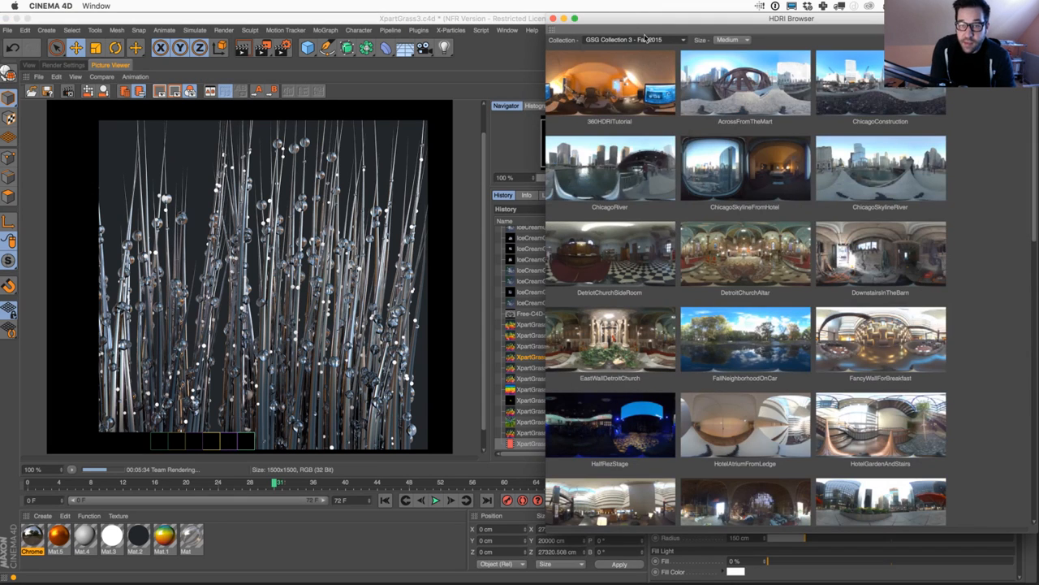
pyautogui.click(646, 40)
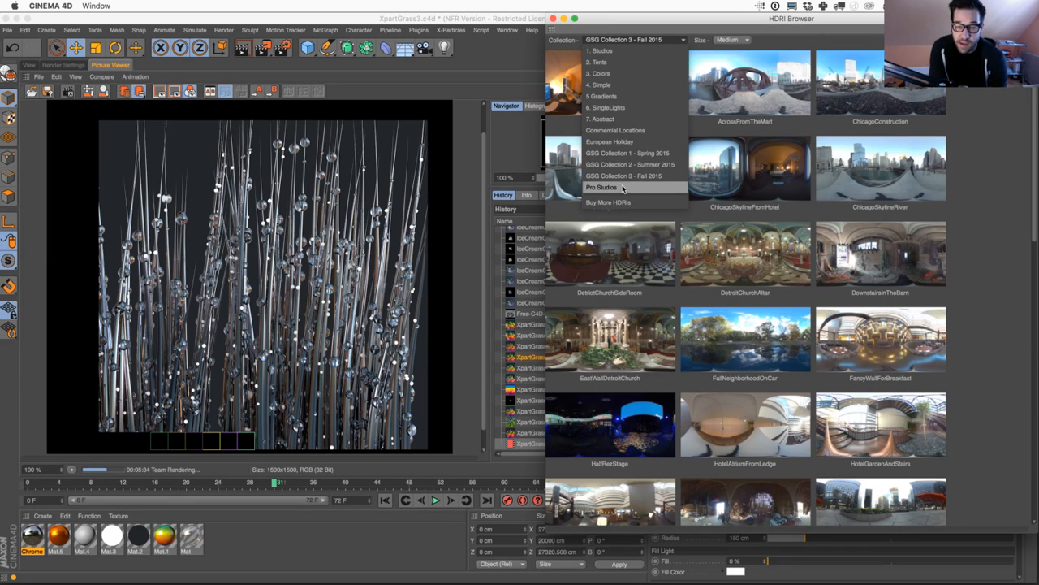
pyautogui.click(578, 31)
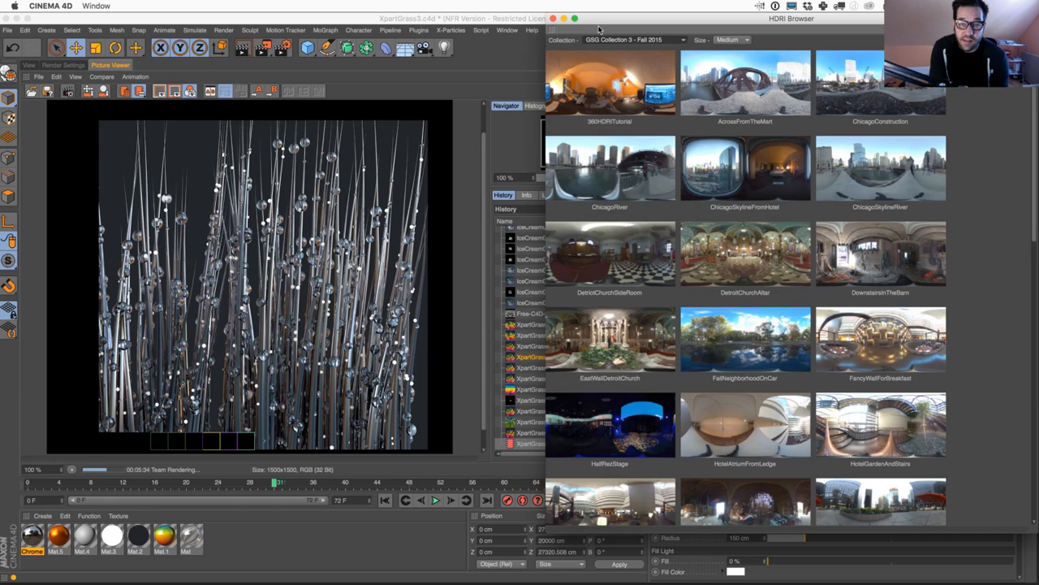
pyautogui.moveTo(617, 18); pyautogui.dragTo(593, 16)
pyautogui.click(596, 40)
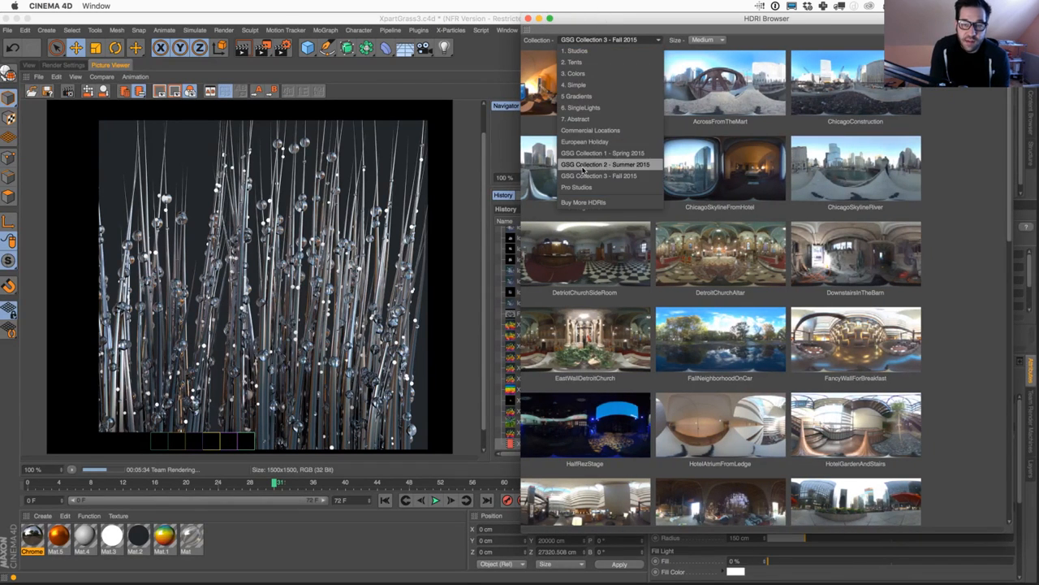
pyautogui.click(542, 52)
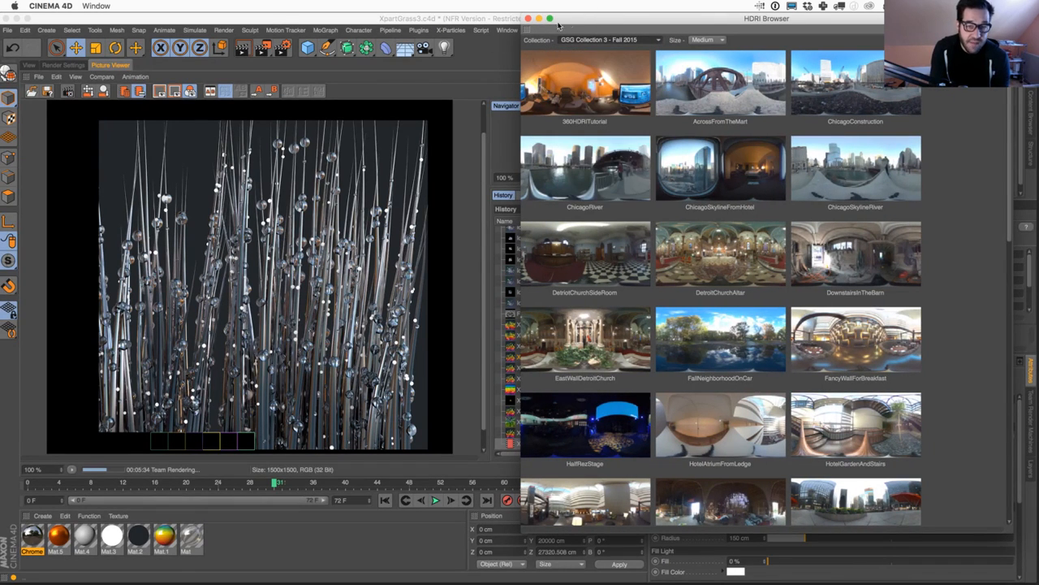
pyautogui.click(527, 19)
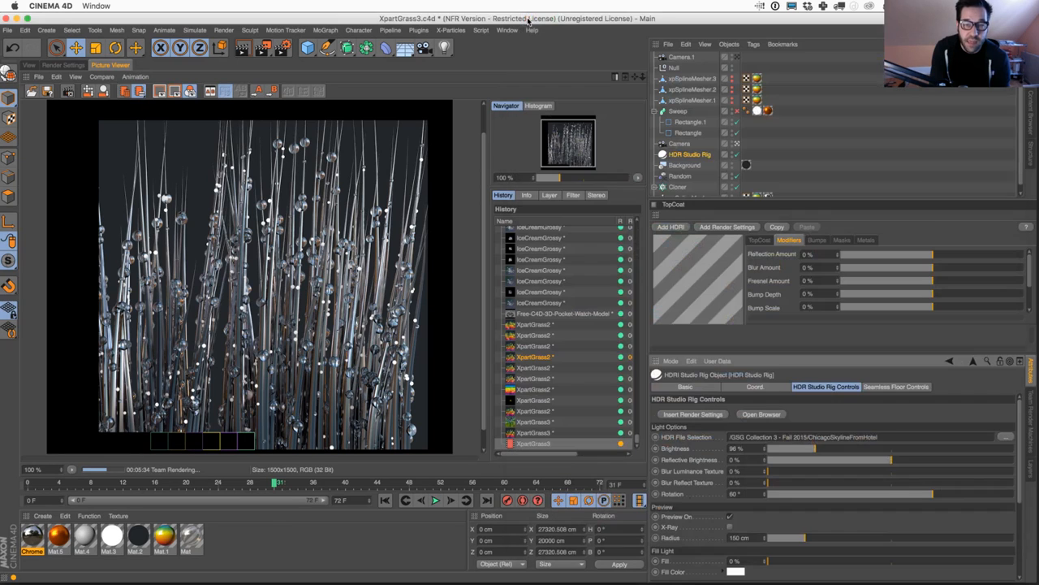
pyautogui.moveTo(359, 147); pyautogui.dragTo(379, 133)
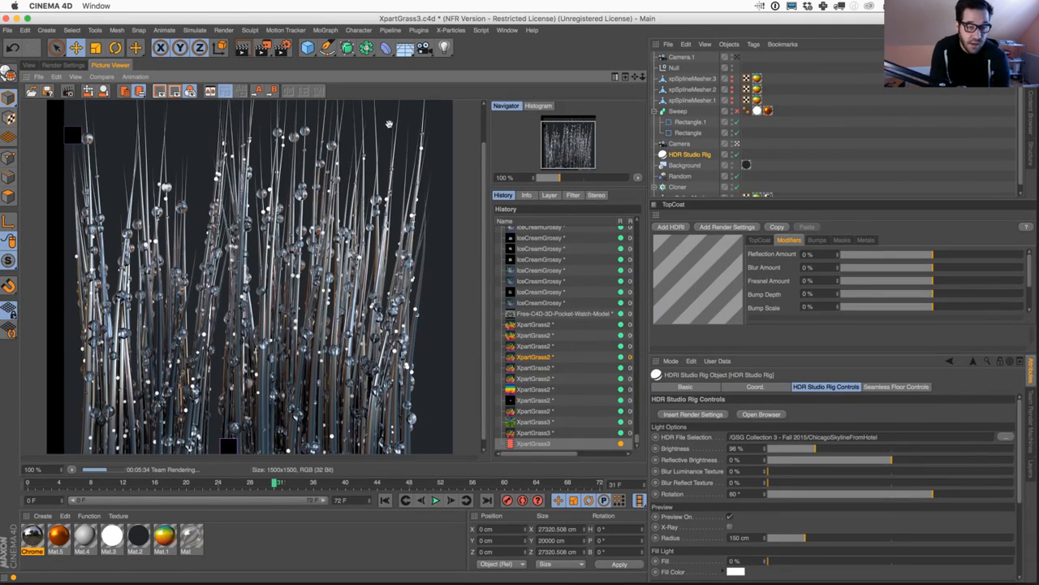
pyautogui.moveTo(406, 173); pyautogui.dragTo(413, 185)
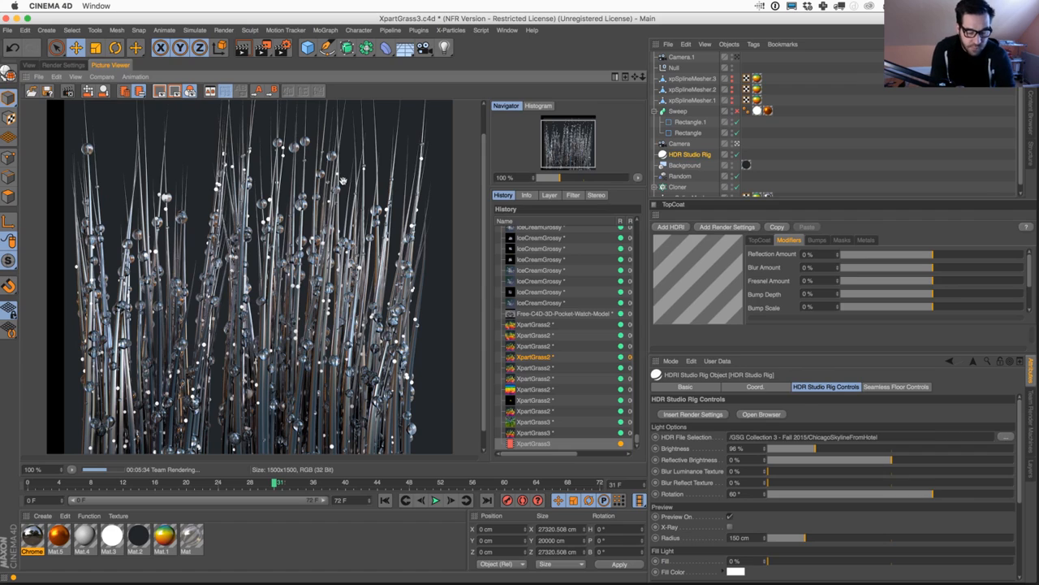
pyautogui.press('super+Tab')
pyautogui.press('super+Tab')
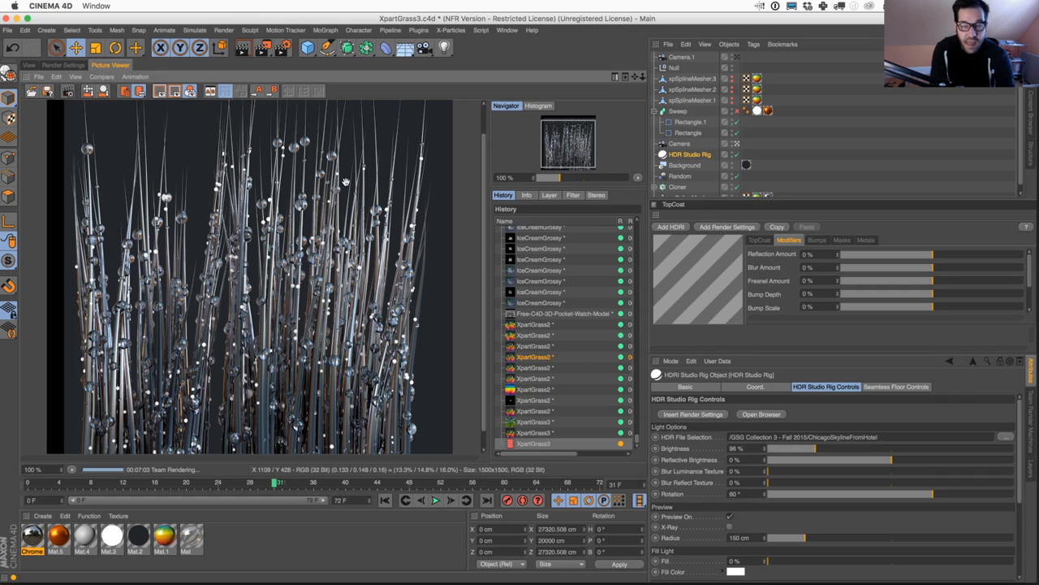